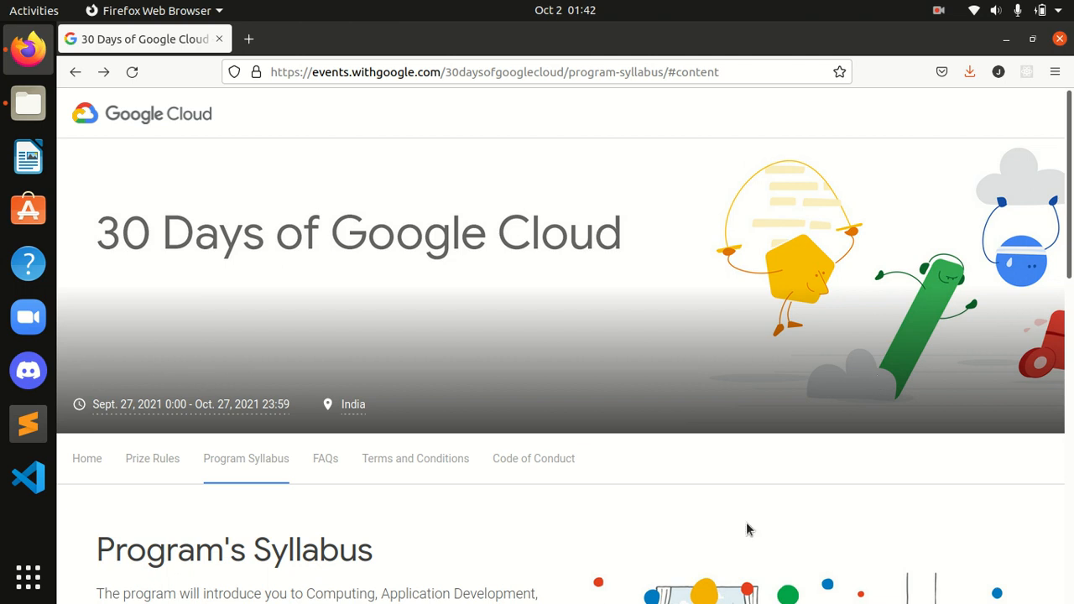
# - From the program syllabus, open the Build and Secure Networks in Google Cloud quest and its Create an Internal Load Balancer lab
pyautogui.scroll(-4, 562, 336)
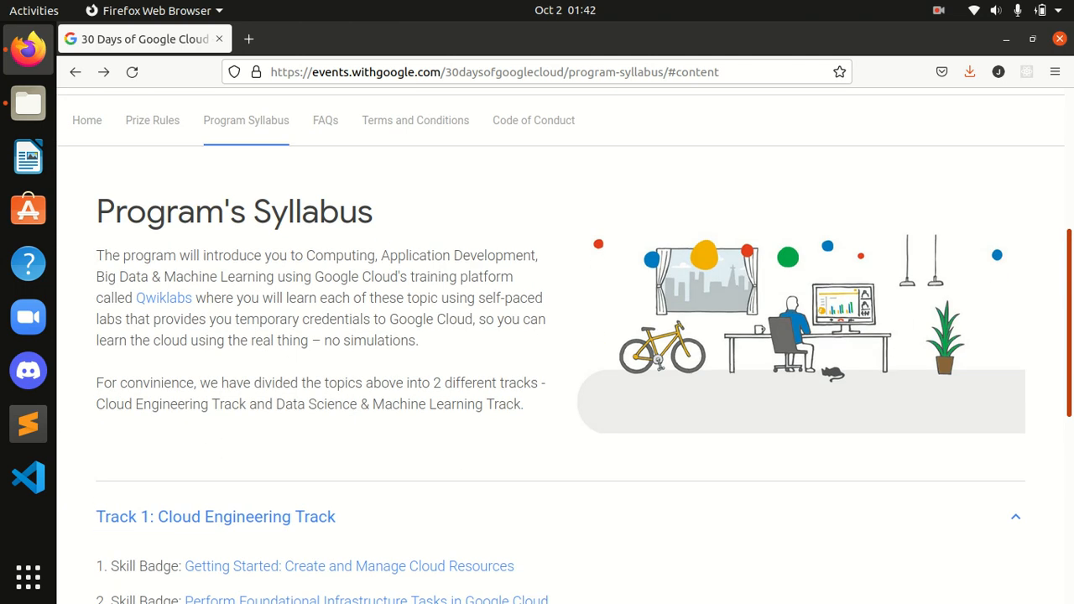
pyautogui.scroll(5, 1003, 238)
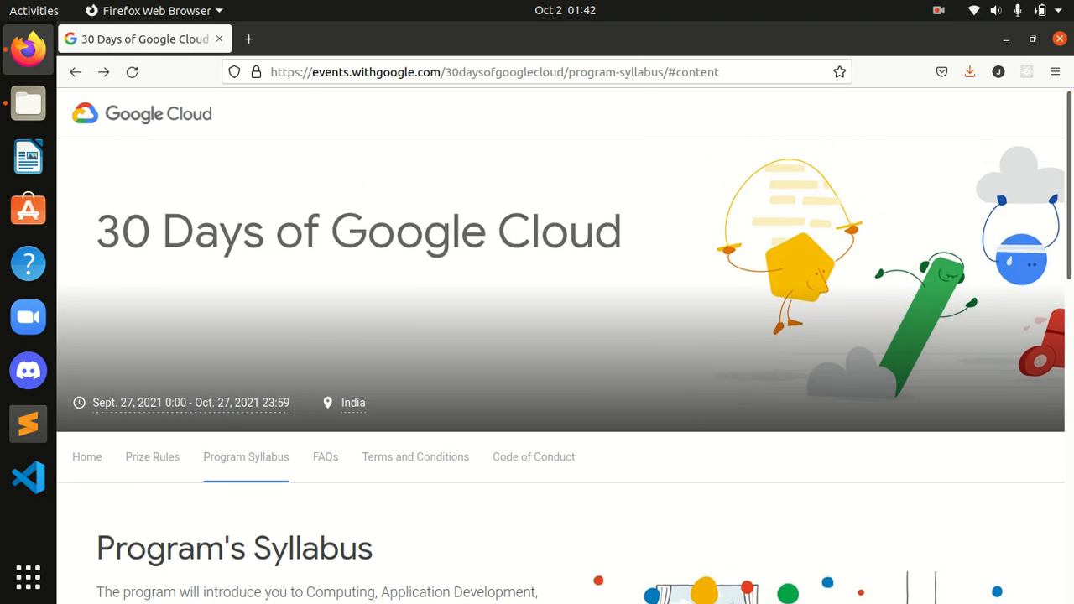
pyautogui.moveTo(1068, 205); pyautogui.dragTo(1068, 456)
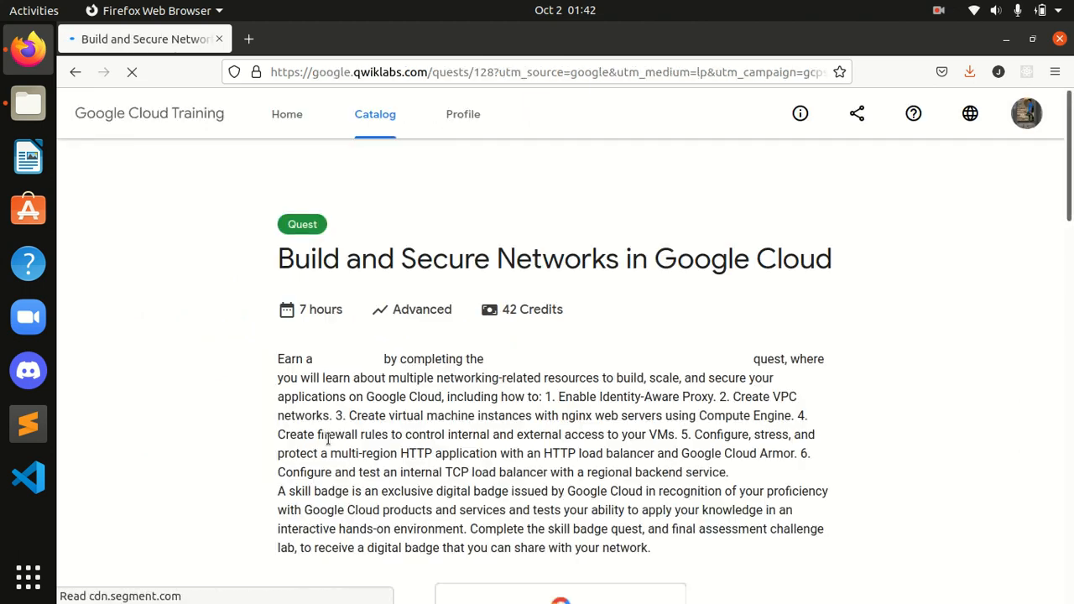
pyautogui.scroll(-5, 990, 240)
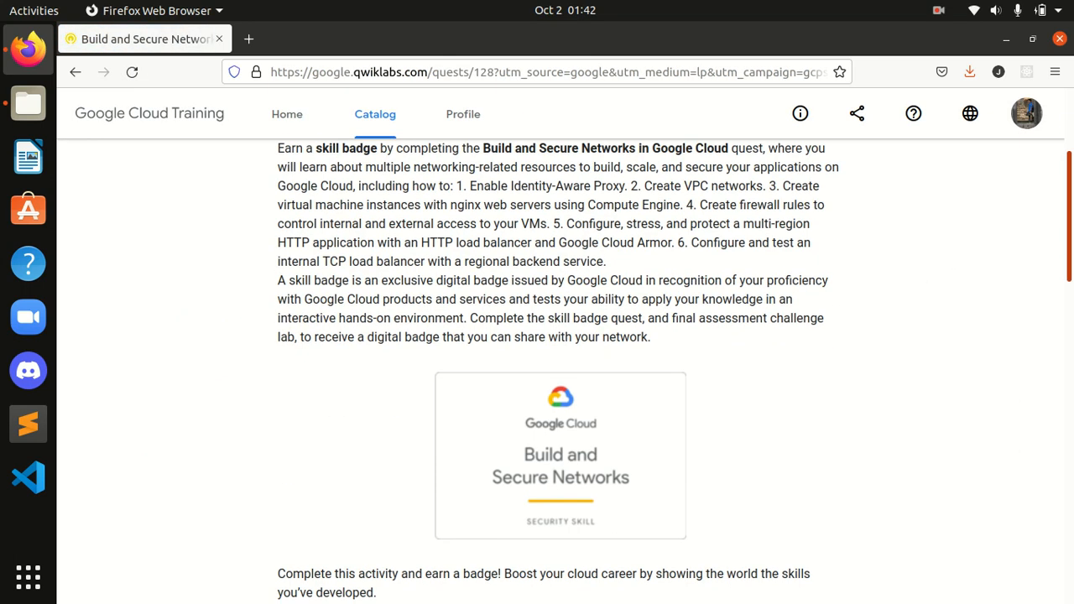
pyautogui.scroll(-10, 588, 366)
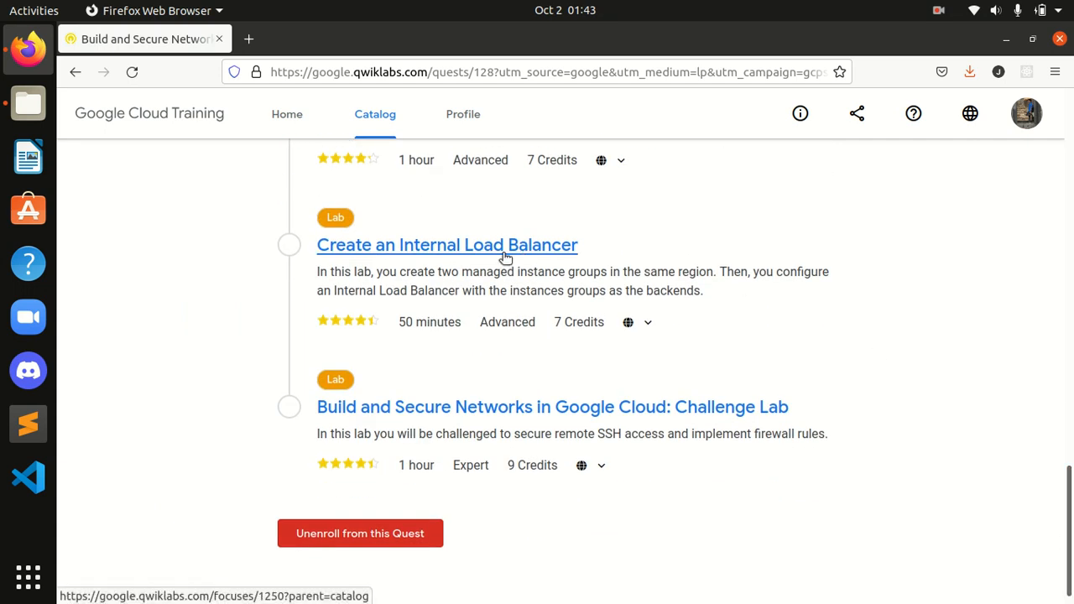
pyautogui.click(435, 257)
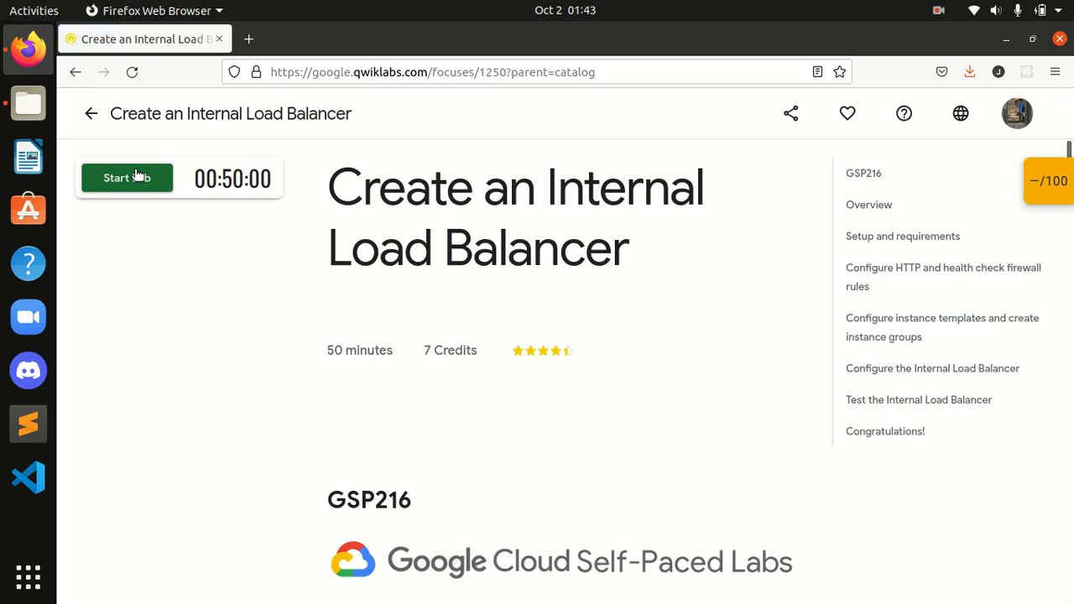
# - Start the lab and go to the instructions for configuring HTTP and health check firewall rules
pyautogui.click(137, 177)
pyautogui.click(442, 406)
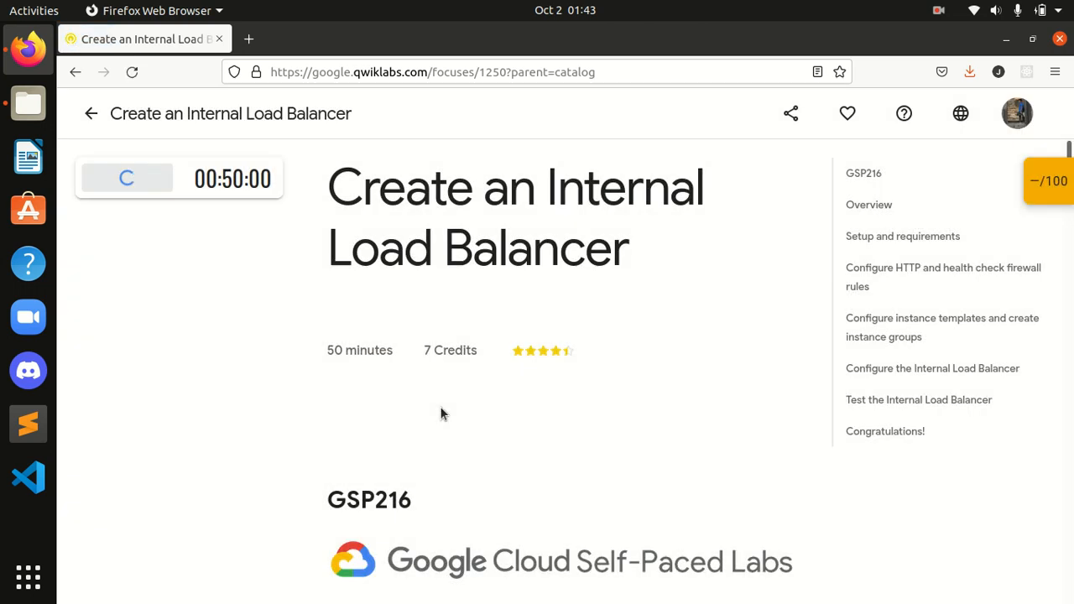
pyautogui.scroll(-5, 469, 407)
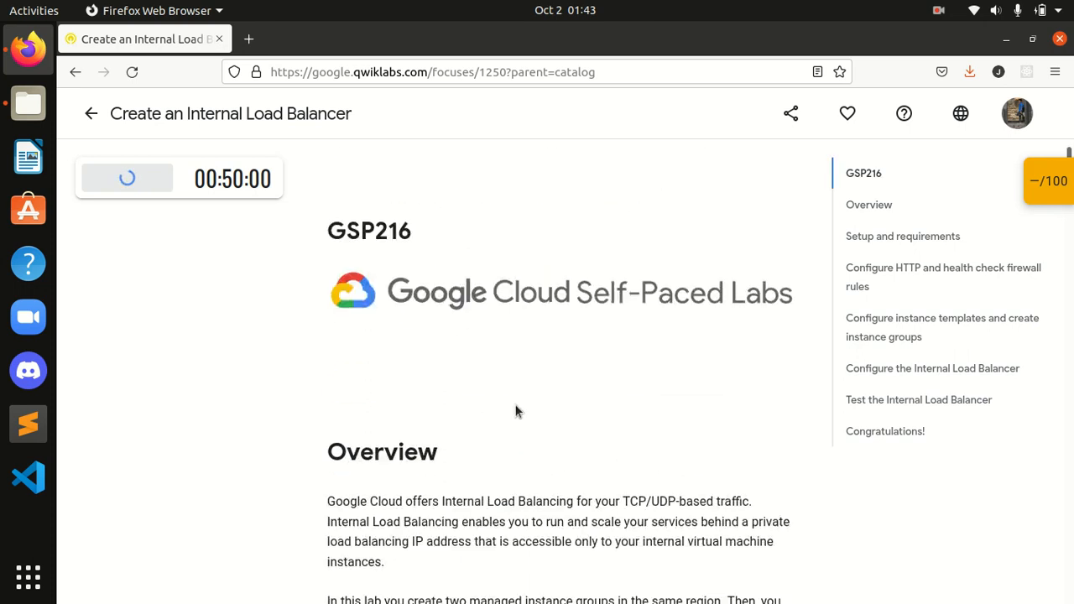
pyautogui.click(868, 240)
pyautogui.scroll(-10, 546, 475)
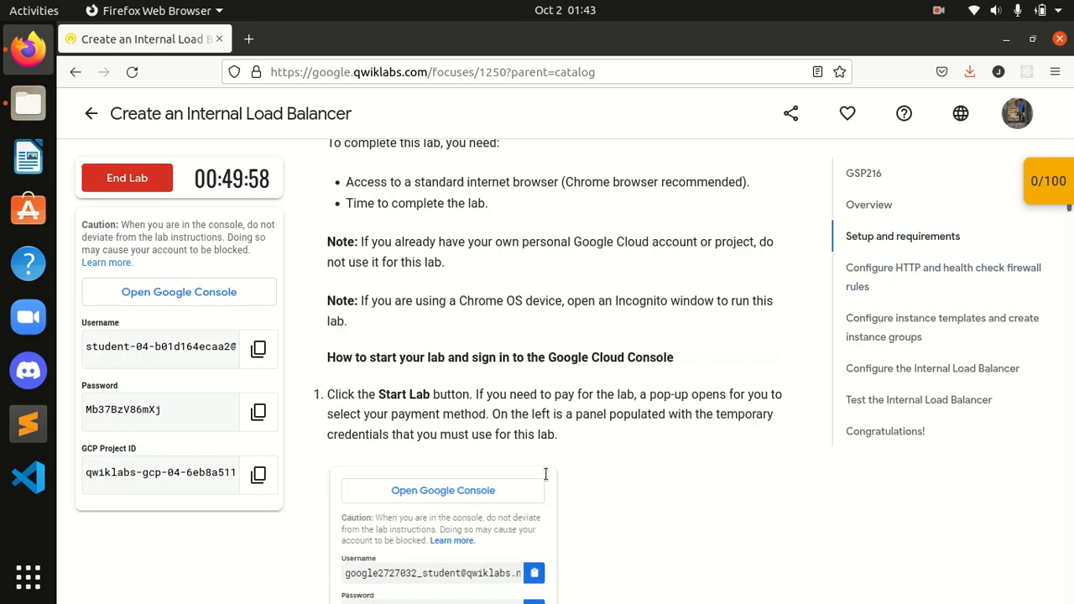
pyautogui.scroll(-15, 546, 476)
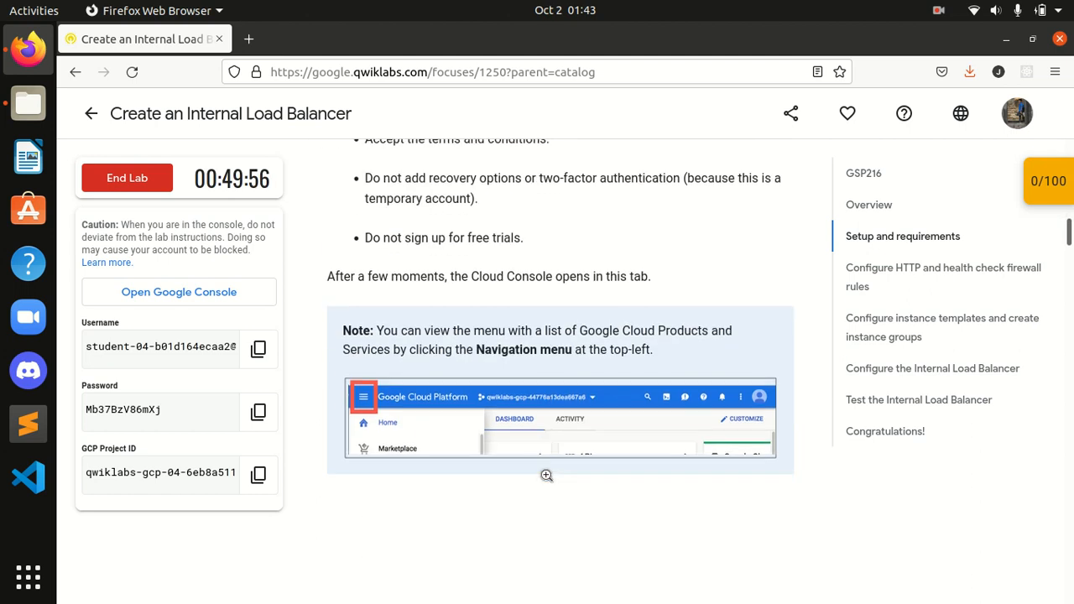
pyautogui.scroll(-4, 546, 480)
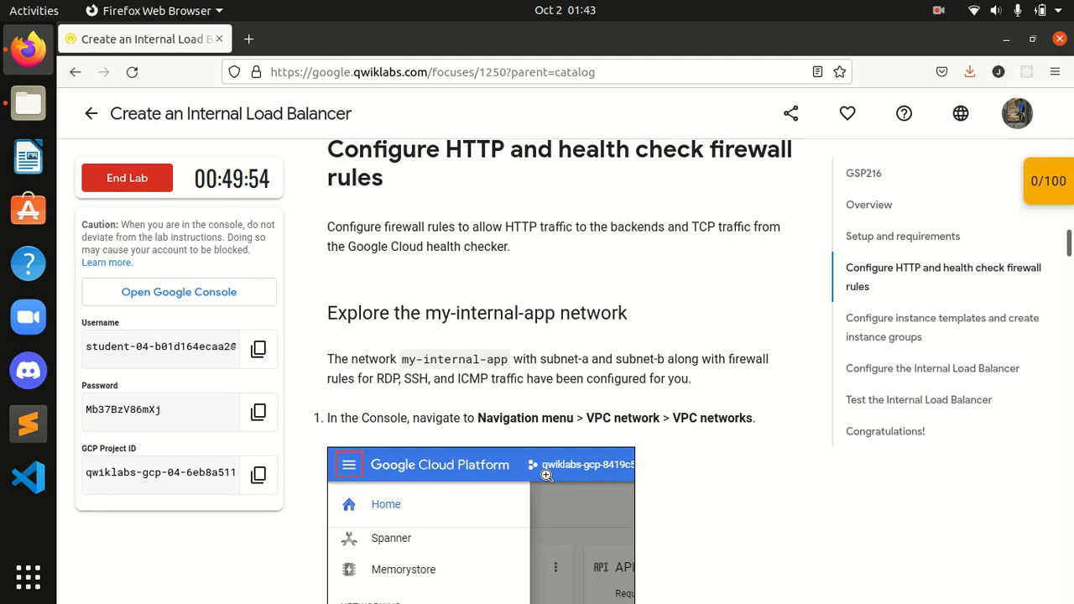
# - Open the Google Console sign-in page, choose another account, and submit the lab username copied from the credentials
pyautogui.click(179, 292)
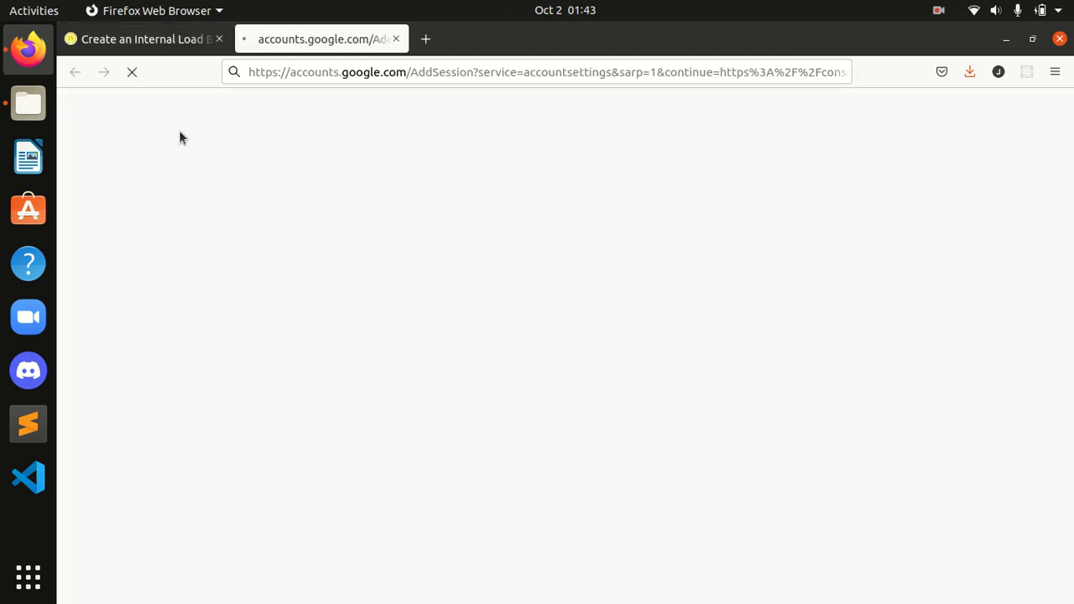
pyautogui.click(164, 43)
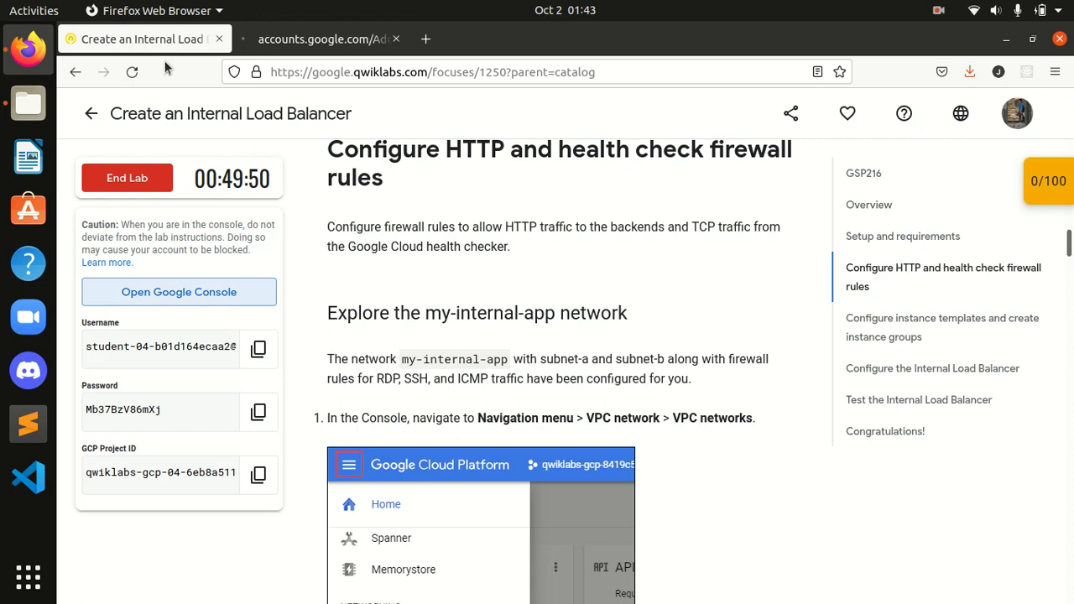
pyautogui.click(259, 348)
pyautogui.click(319, 39)
pyautogui.scroll(-3, 535, 513)
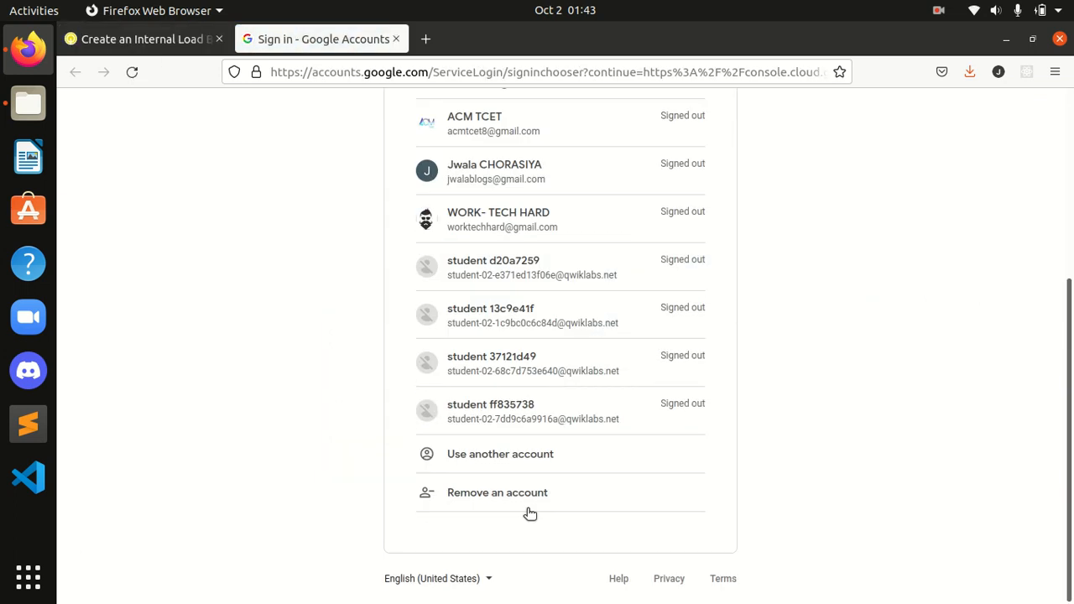
pyautogui.click(539, 464)
pyautogui.click(449, 290)
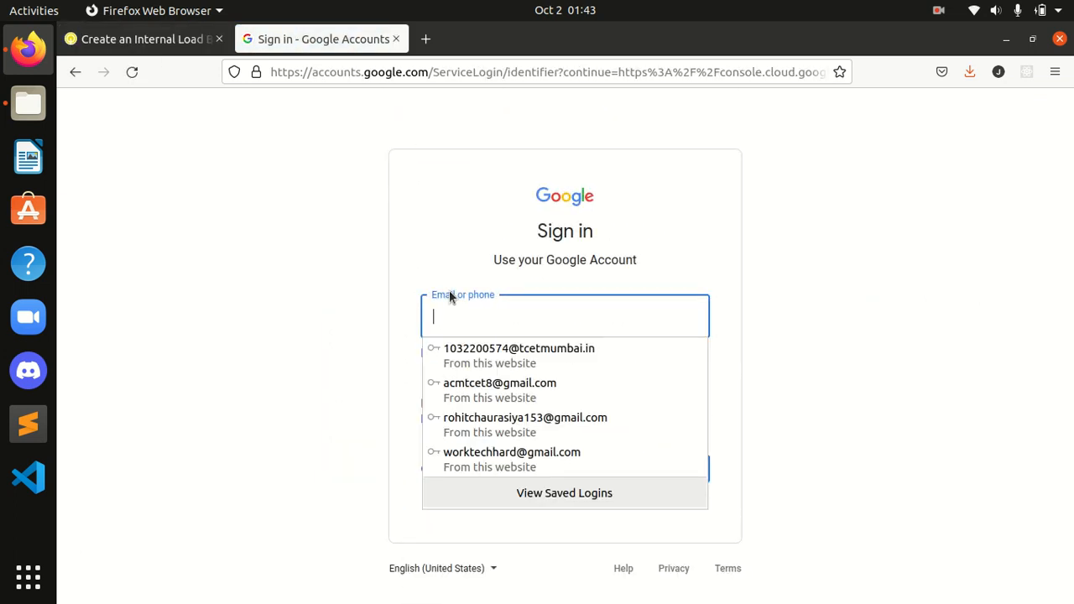
pyautogui.hotkey('ctrl', 'v')
pyautogui.press('Return')
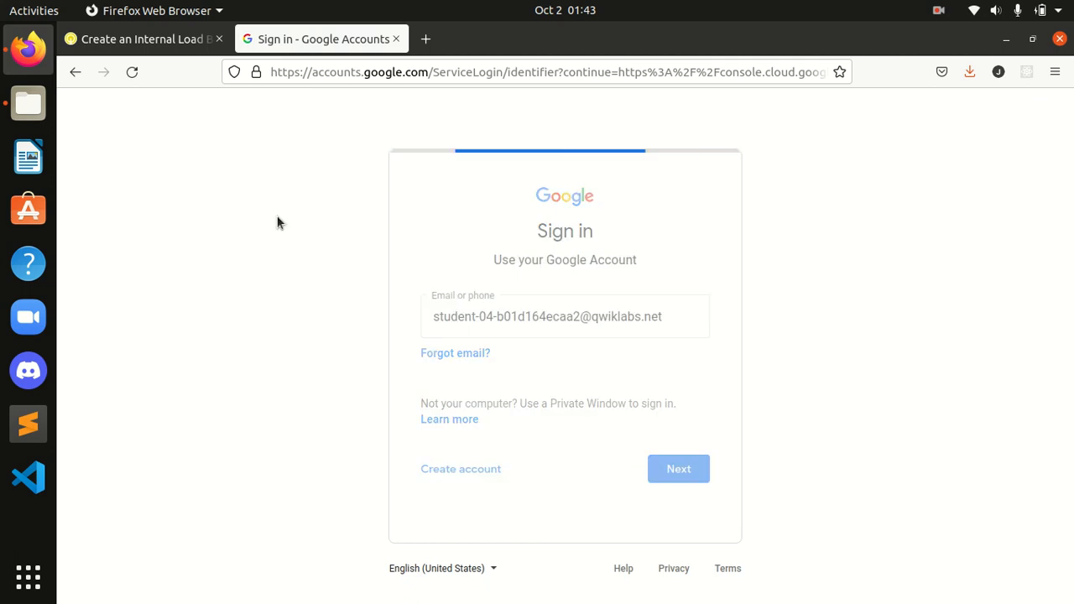
# - Sign in with the lab account password copied from the lab credentials, and decline saving the login in the browser
pyautogui.click(139, 39)
pyautogui.click(257, 413)
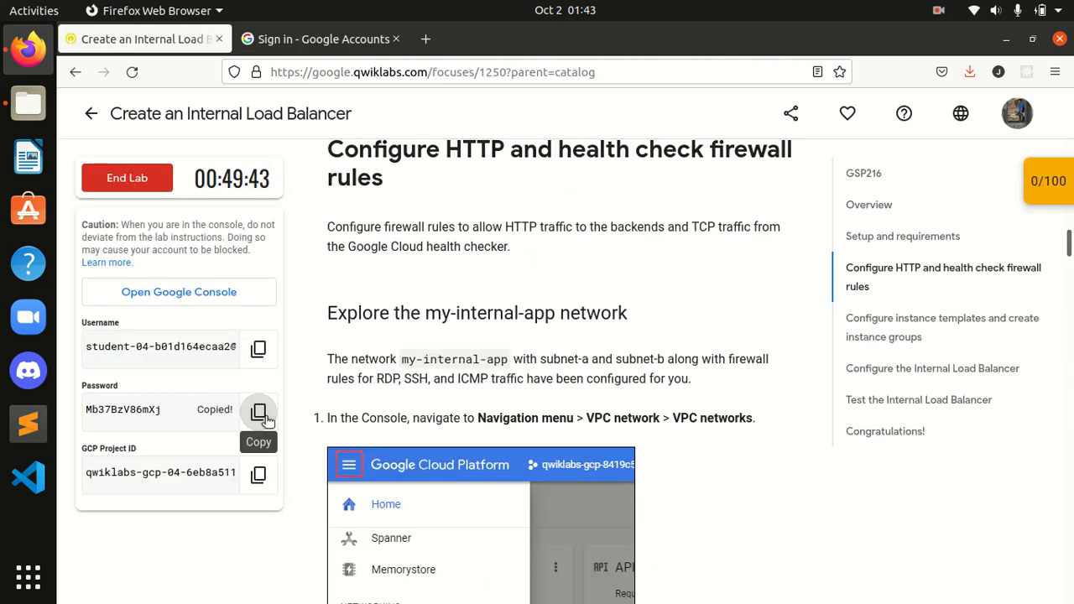
pyautogui.click(311, 40)
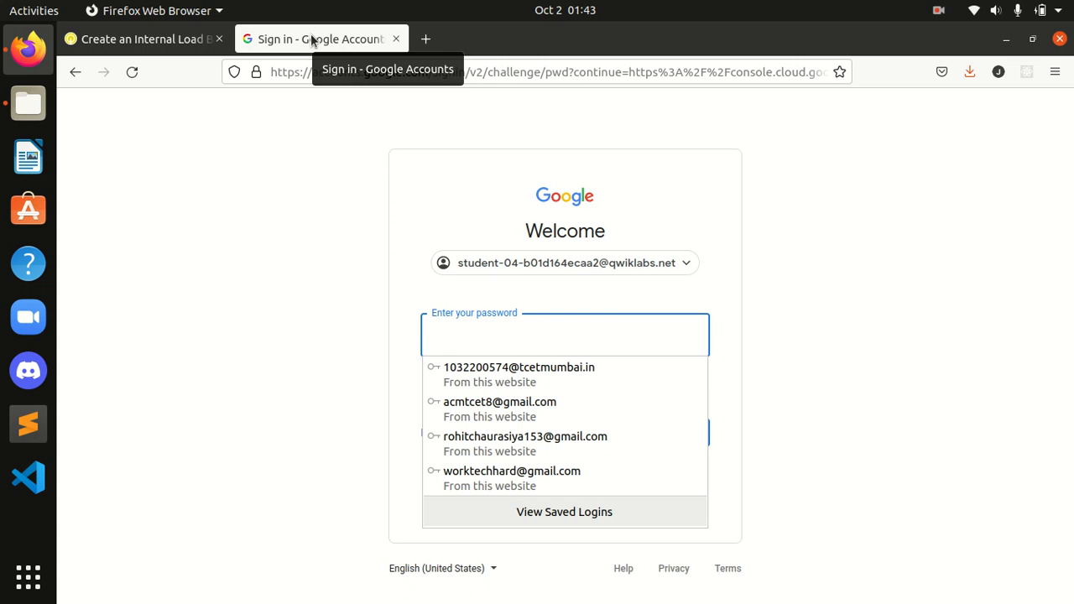
pyautogui.hotkey('ctrl', 'v')
pyautogui.press('Return')
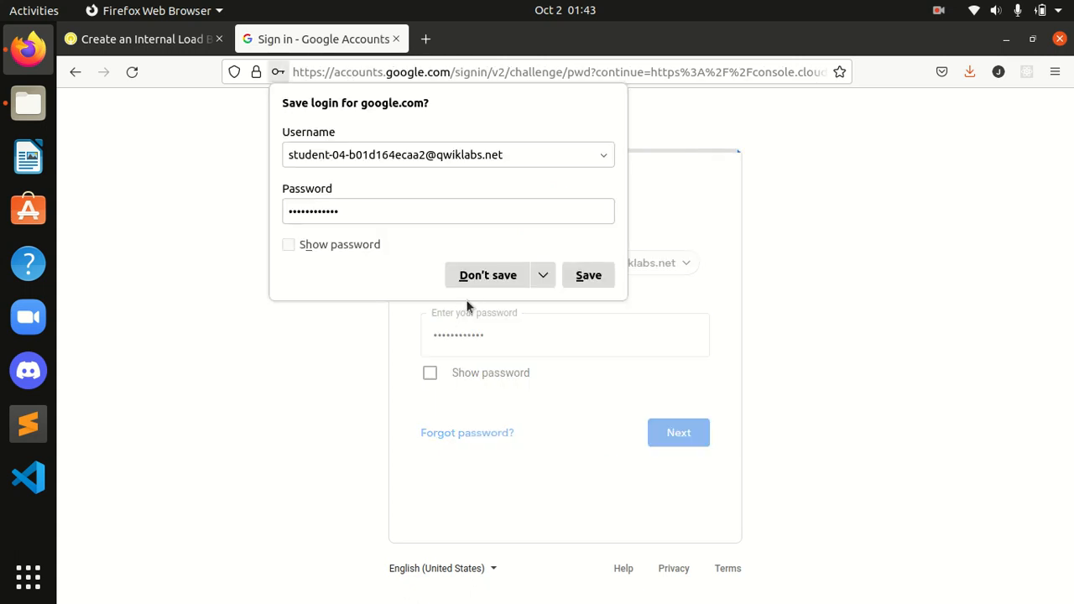
pyautogui.click(466, 280)
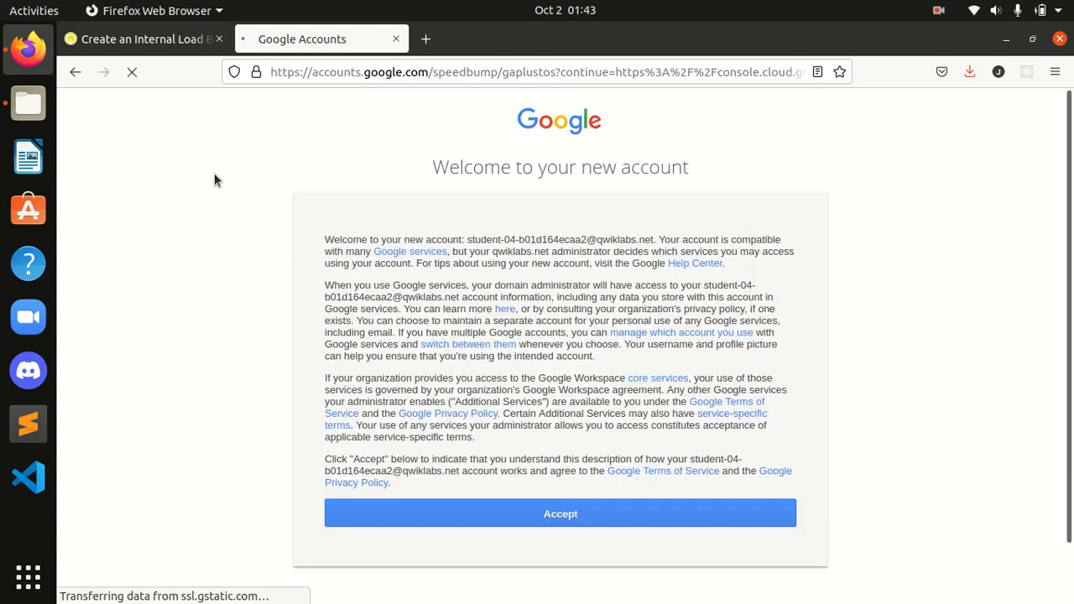
# - Accept the new account's terms and agree to the Google Cloud Platform Terms of Service
pyautogui.click(429, 522)
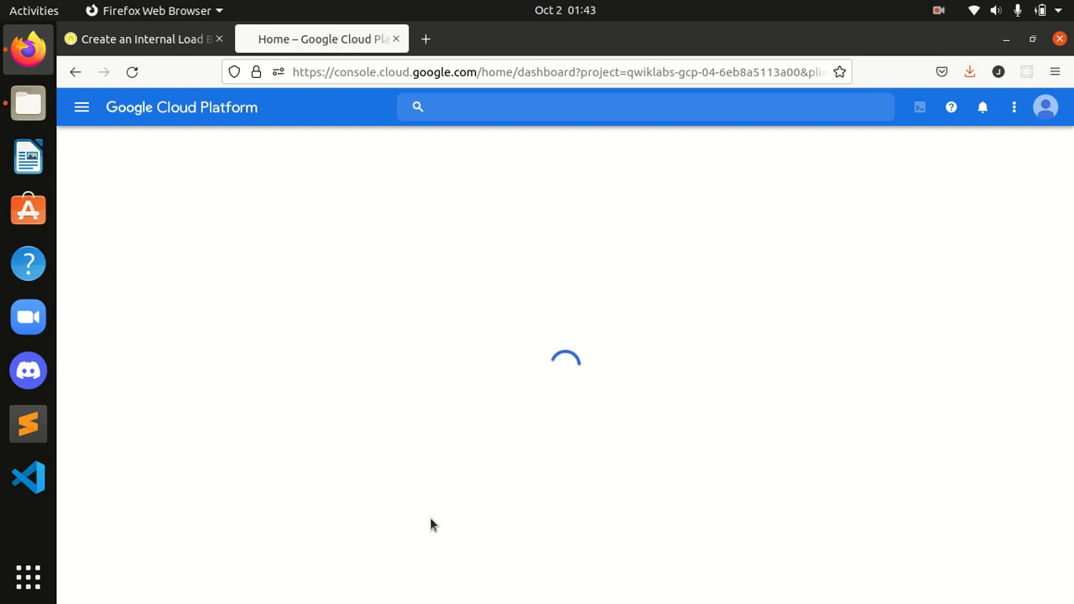
pyautogui.scroll(-15, 433, 523)
pyautogui.moveTo(1070, 555); pyautogui.dragTo(1043, 225)
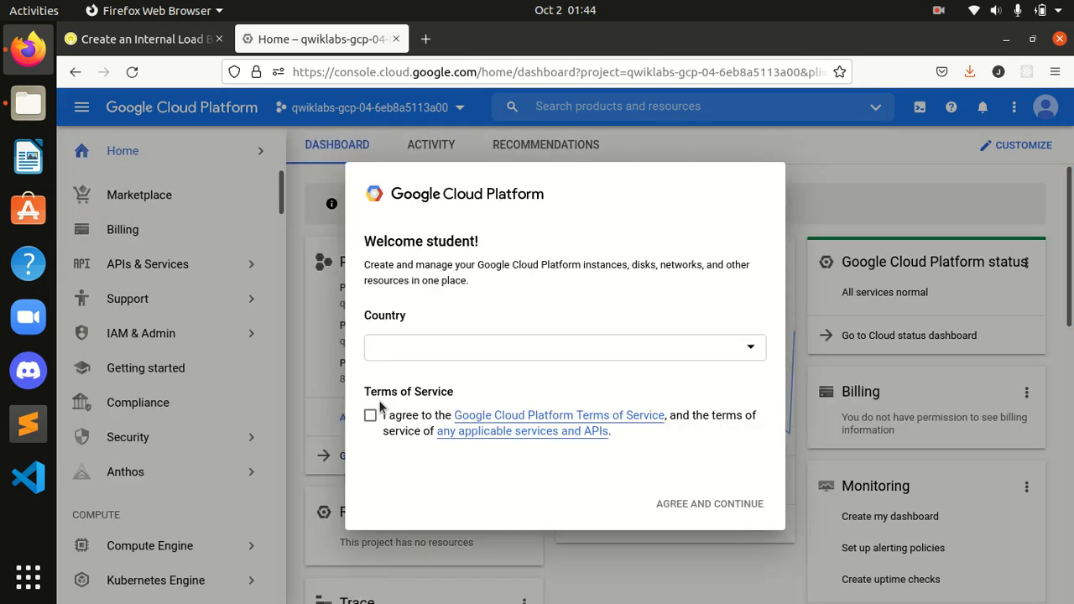
pyautogui.click(370, 416)
pyautogui.click(687, 507)
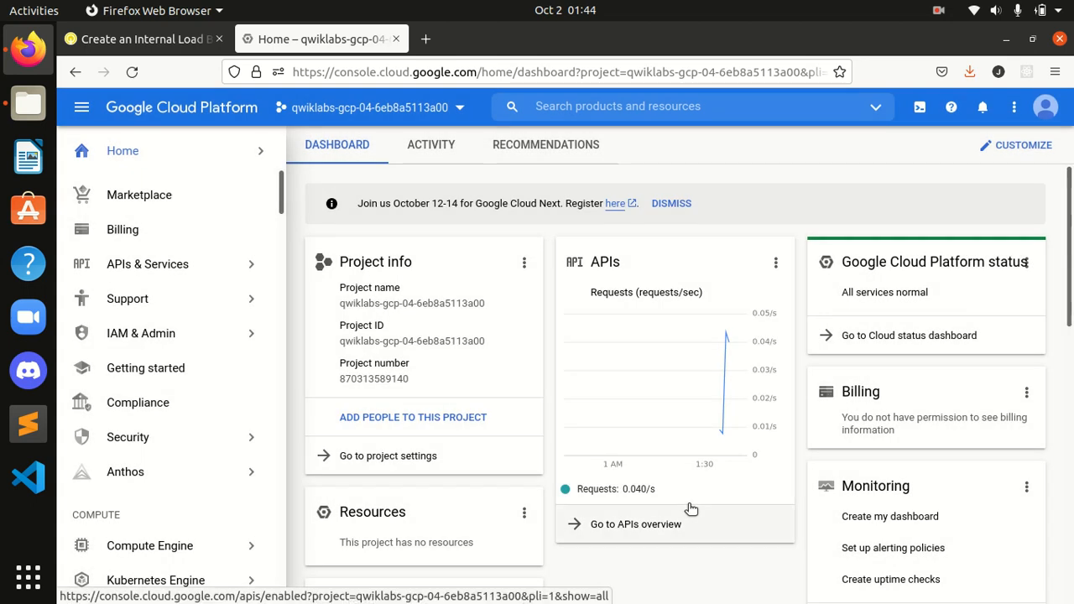
# - Review the lab instructions for configuring firewall rules and exploring the my-internal-app network
pyautogui.click(150, 48)
pyautogui.scroll(-2, 391, 274)
pyautogui.scroll(4, 413, 294)
pyautogui.moveTo(328, 244); pyautogui.dragTo(408, 273)
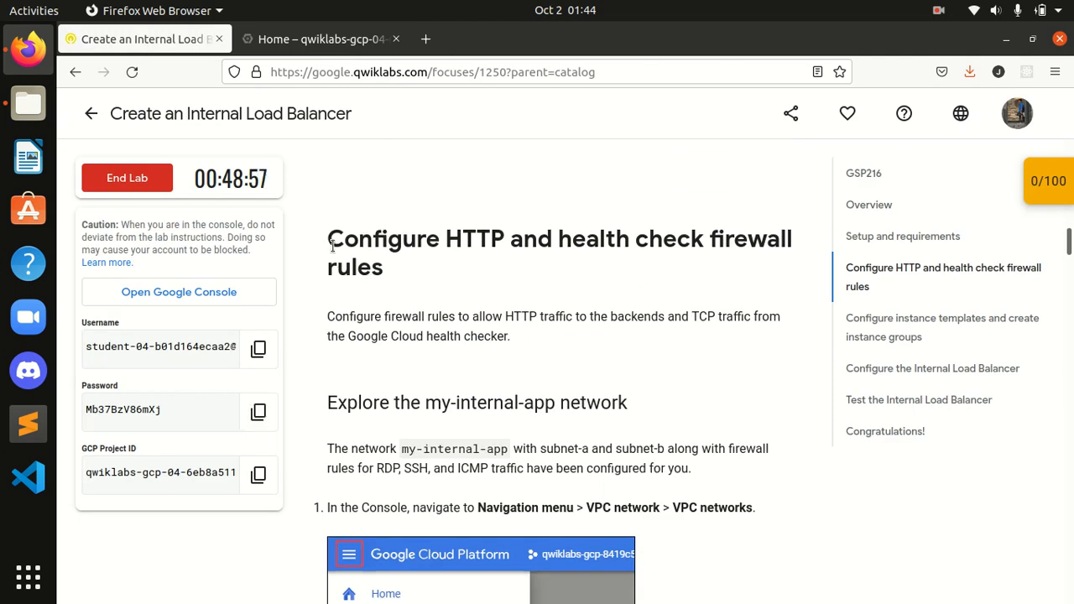
pyautogui.click(408, 272)
pyautogui.scroll(-2, 439, 417)
pyautogui.scroll(-2, 439, 411)
pyautogui.moveTo(607, 330); pyautogui.dragTo(662, 341)
pyautogui.scroll(-6, 662, 342)
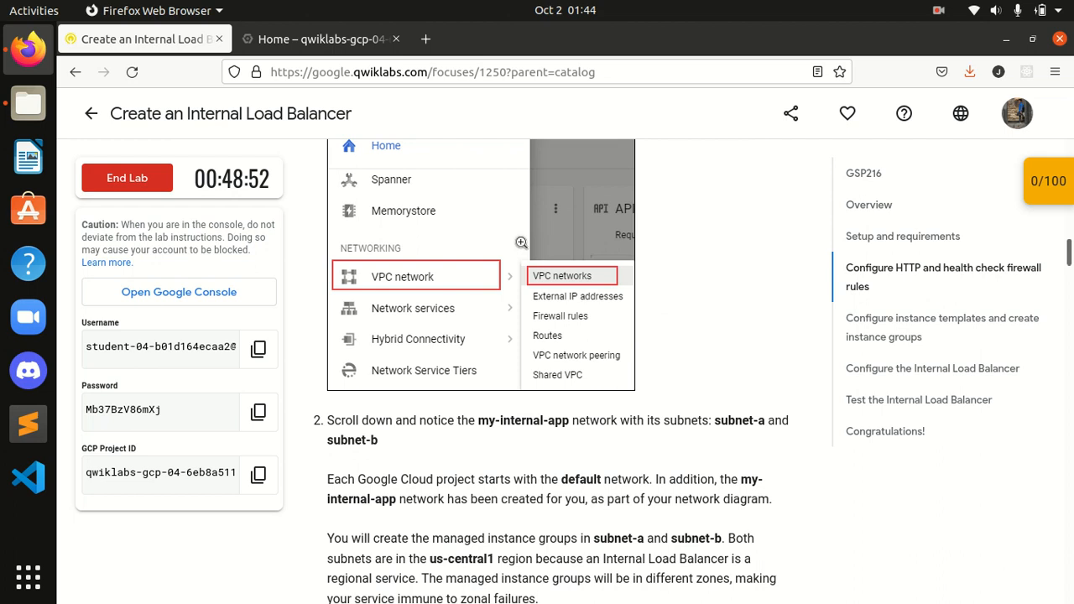
# - Open the VPC networks page in the Google Cloud console
pyautogui.click(319, 39)
pyautogui.scroll(-3, 166, 457)
pyautogui.scroll(-8, 168, 458)
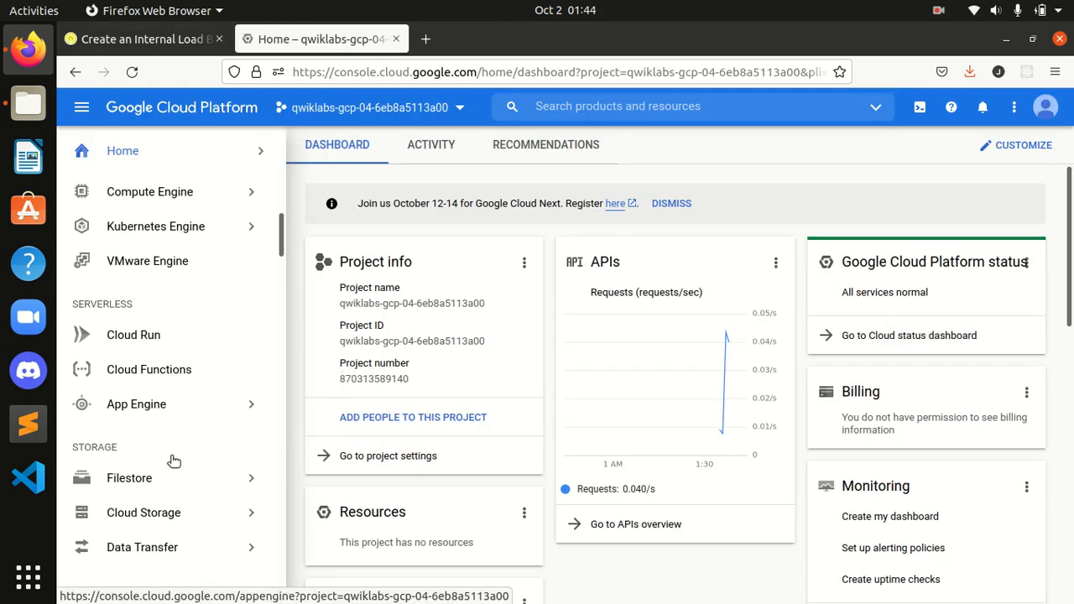
pyautogui.scroll(-4, 173, 460)
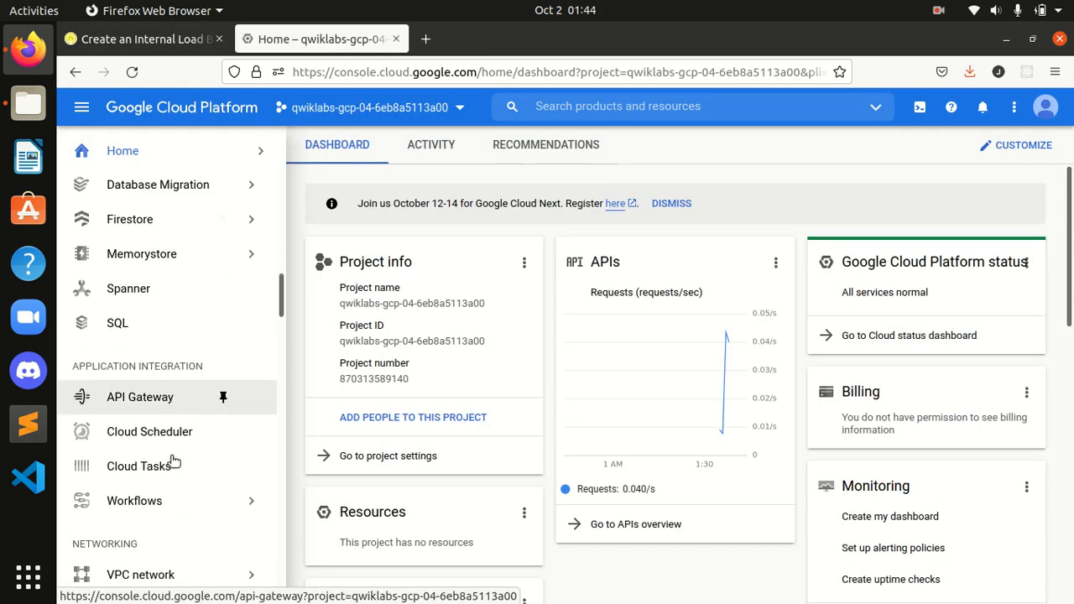
pyautogui.moveTo(166, 510)
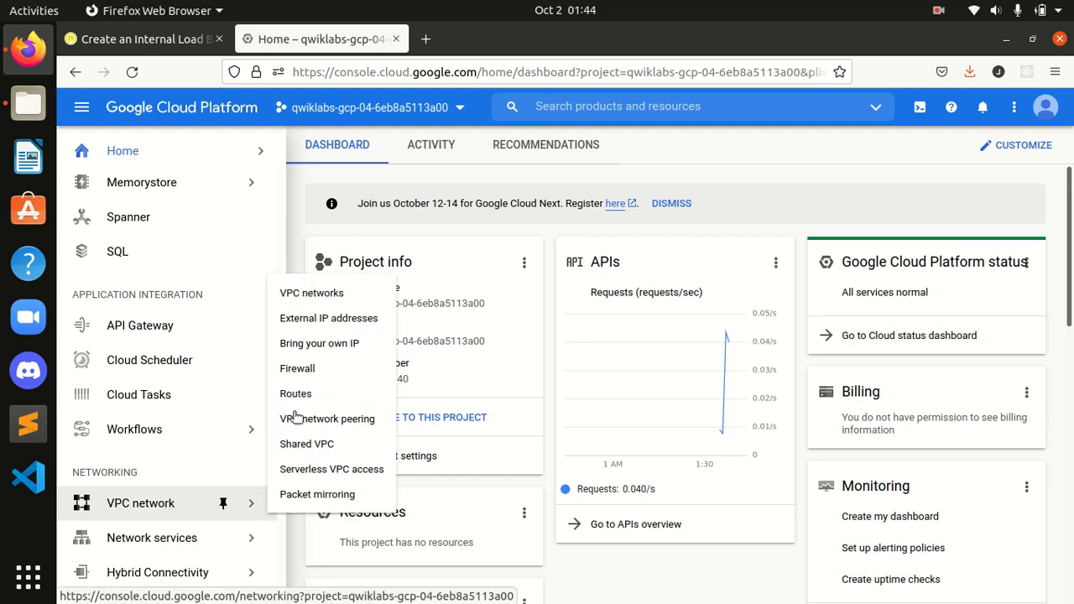
pyautogui.click(314, 295)
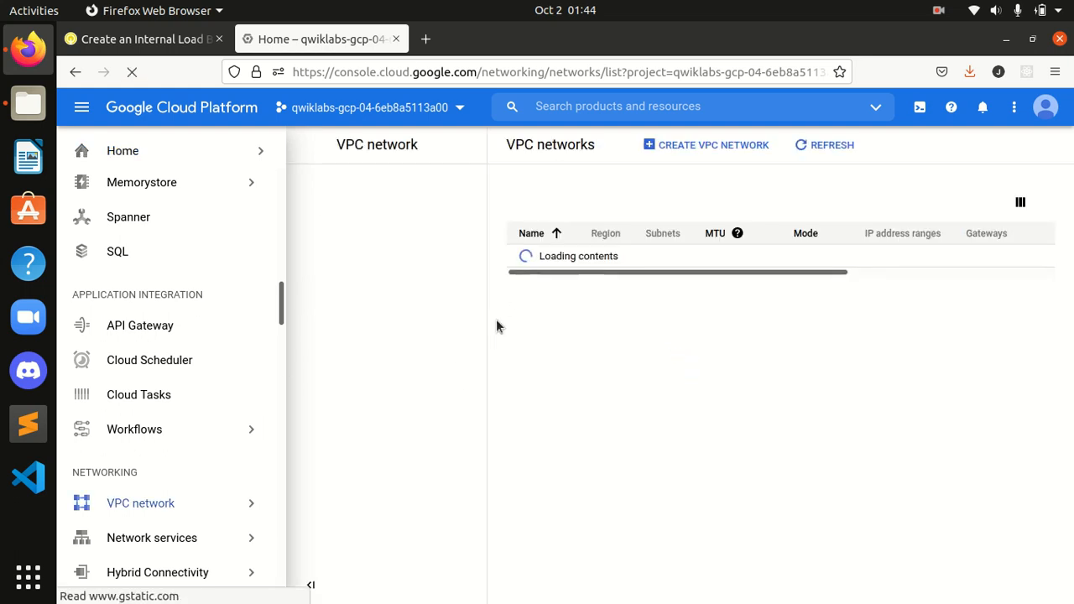
# - Read the lab's network notes, examine the my-internal-app network and its subnets in the VPC networks list, and return to the instructions
pyautogui.click(130, 48)
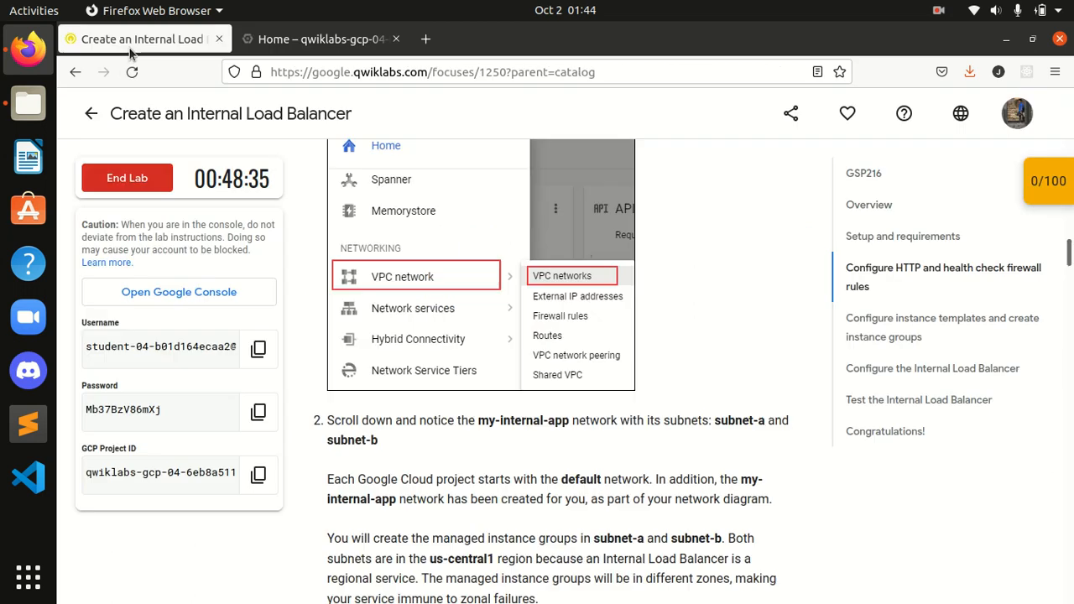
pyautogui.scroll(-3, 478, 354)
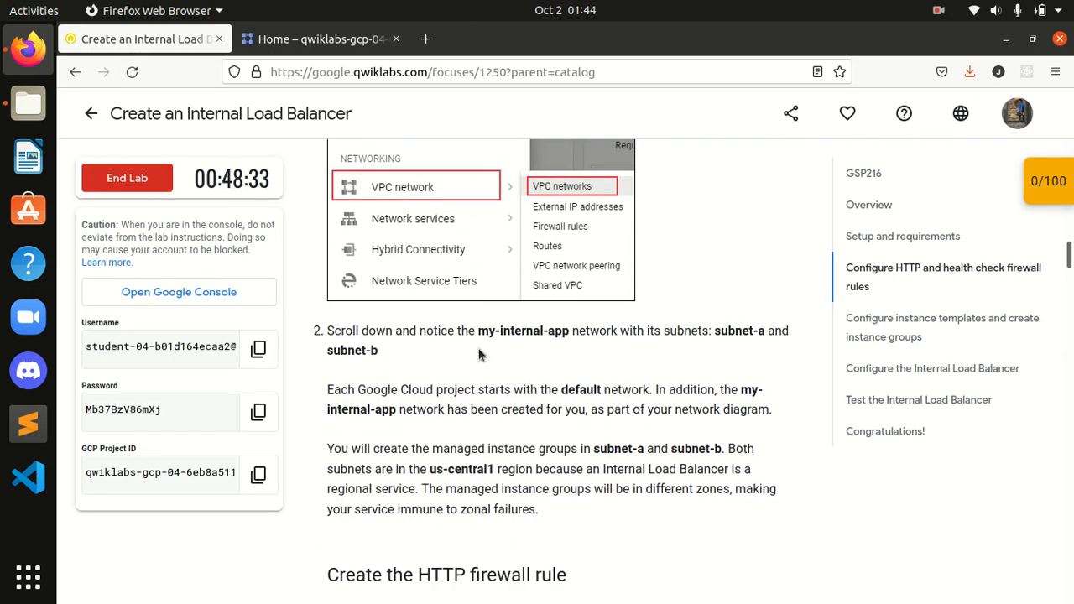
pyautogui.scroll(-2, 478, 355)
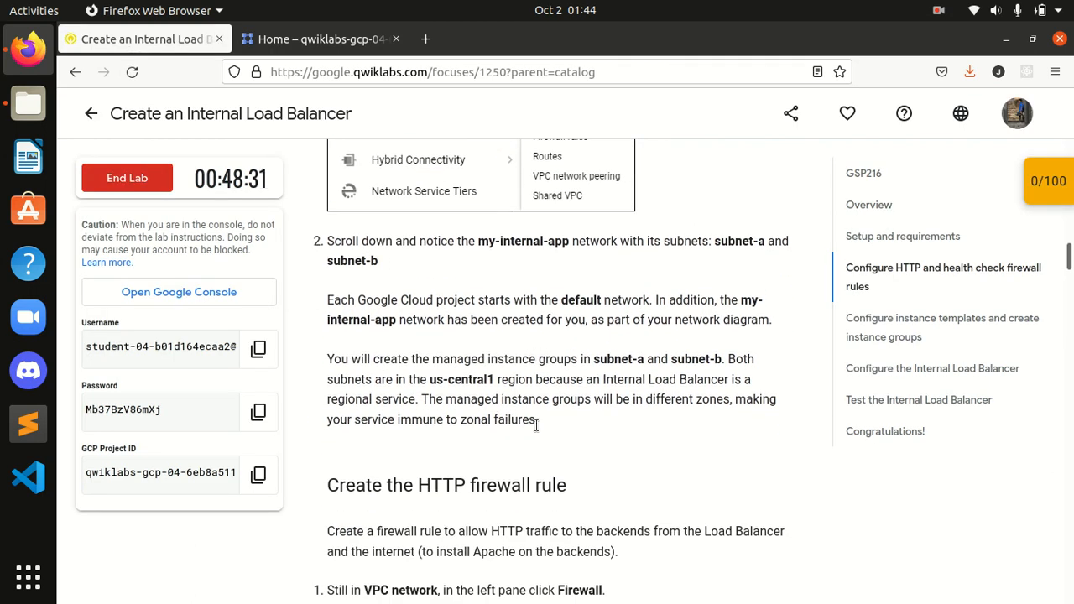
pyautogui.click(317, 43)
pyautogui.scroll(-5, 689, 442)
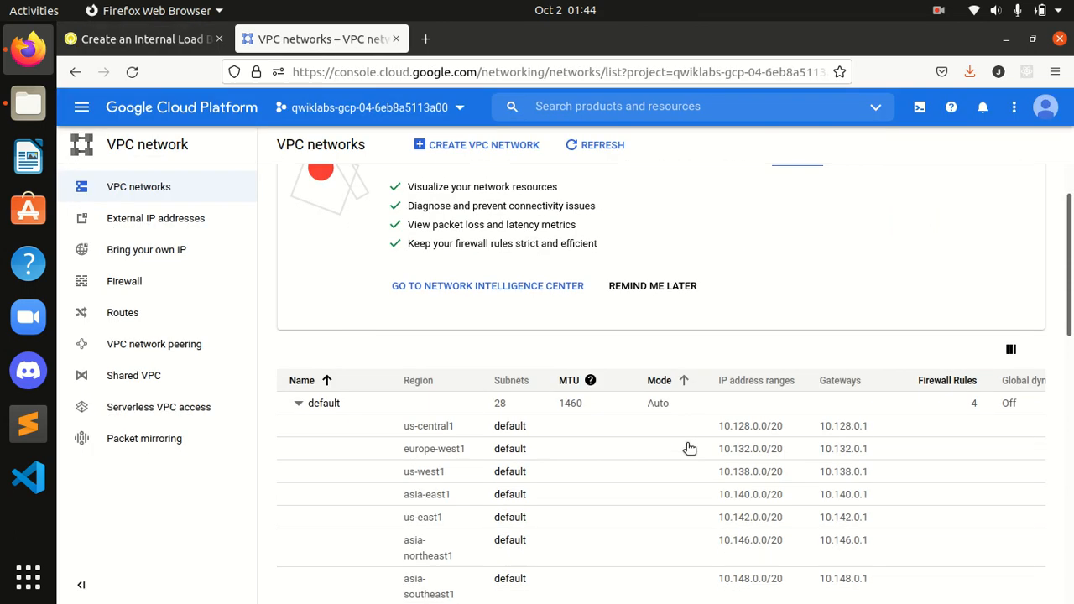
pyautogui.moveTo(1070, 296); pyautogui.dragTo(1073, 513)
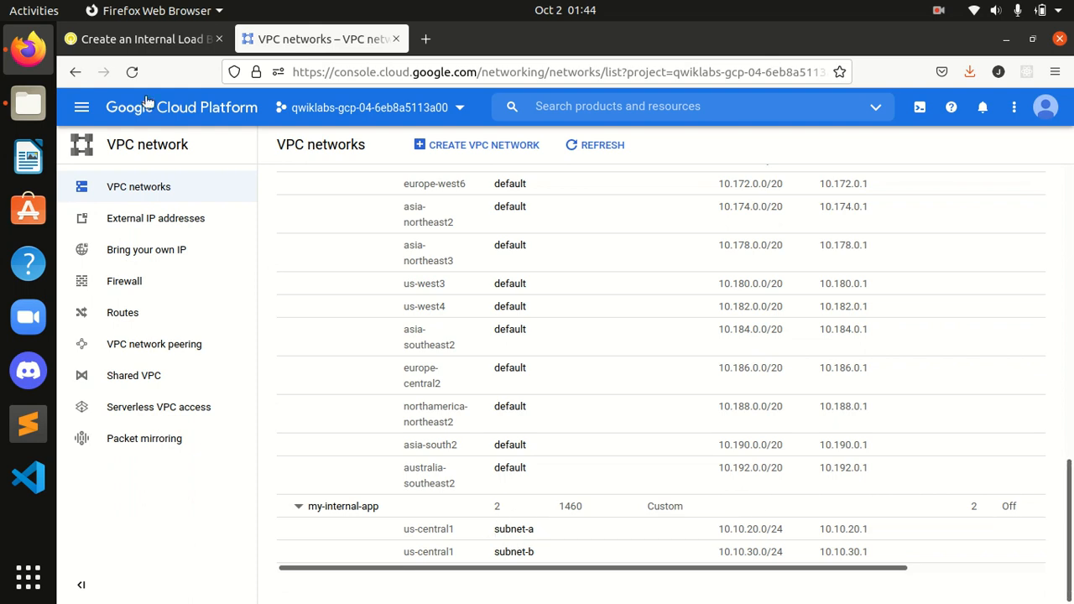
pyautogui.click(143, 39)
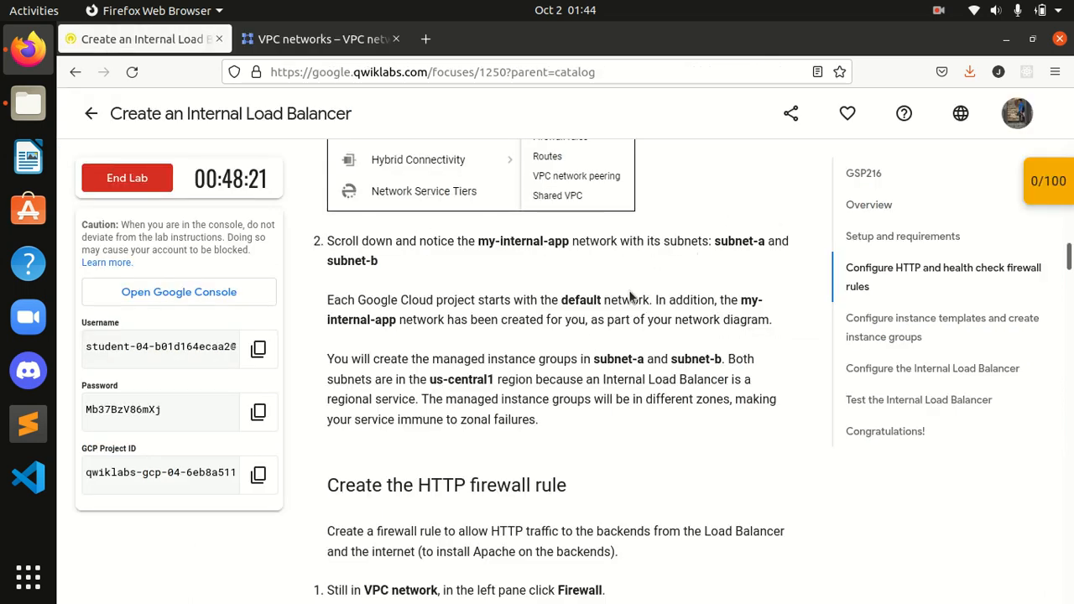
# - Read the lab's first HTTP firewall rule instruction and open the Firewall page of the VPC network section
pyautogui.scroll(-5, 464, 377)
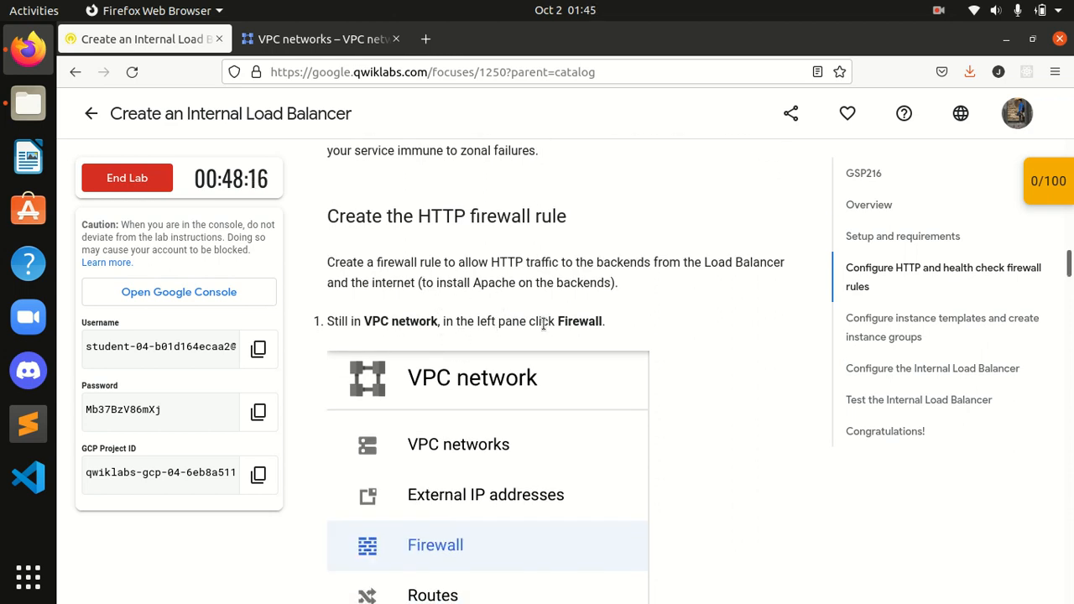
pyautogui.click(331, 39)
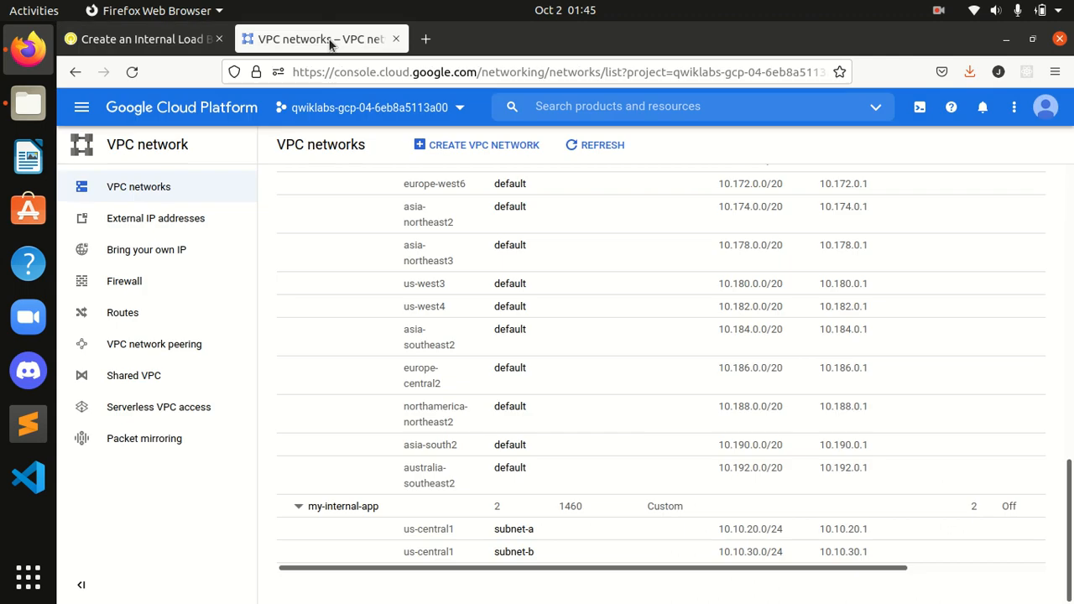
pyautogui.click(163, 287)
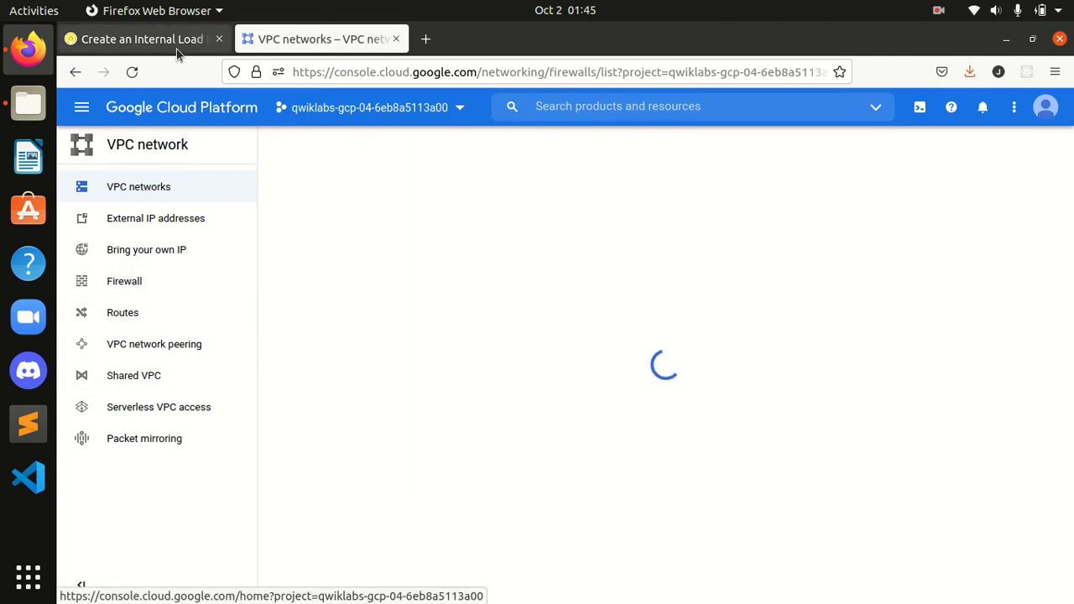
# - Read the lab's instructions for creating the HTTP firewall rule, including its table of property values
pyautogui.click(172, 42)
pyautogui.scroll(4, 433, 321)
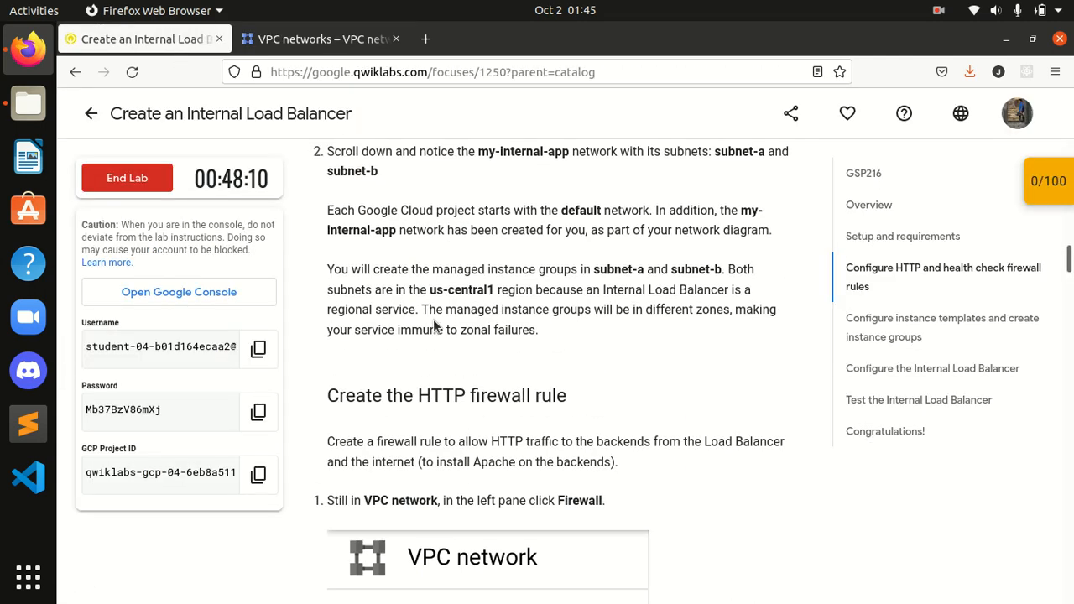
pyautogui.scroll(-4, 433, 319)
pyautogui.scroll(2, 433, 319)
pyautogui.scroll(2, 433, 319)
pyautogui.scroll(-6, 433, 319)
pyautogui.scroll(-12, 433, 320)
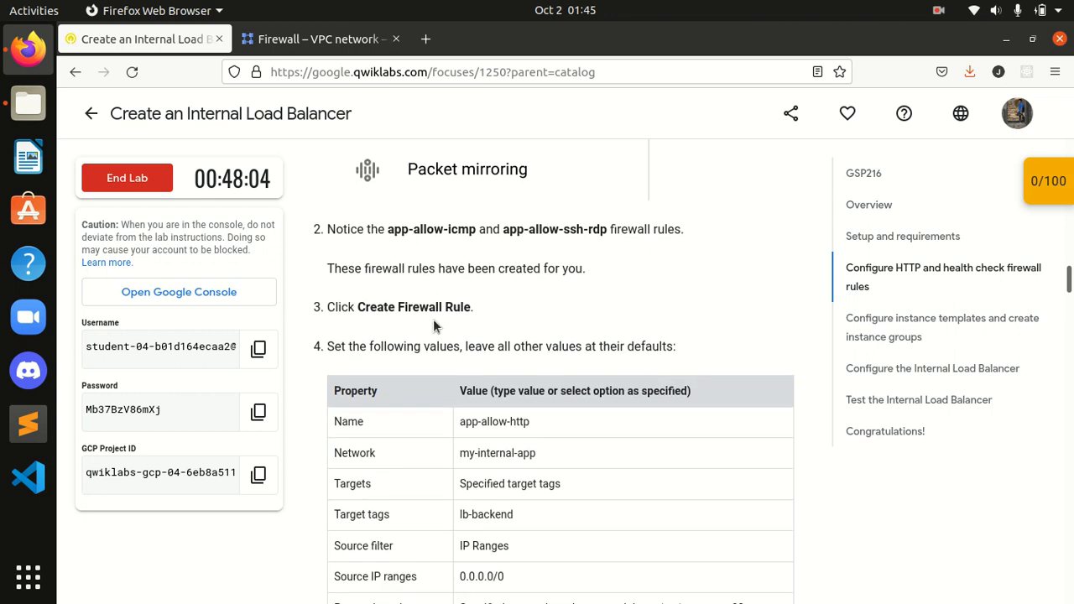
# - Examine the app-allow-icmp and app-allow-ssh-rdp rules in the console's firewall rules list
pyautogui.click(311, 39)
pyautogui.scroll(-4, 1036, 562)
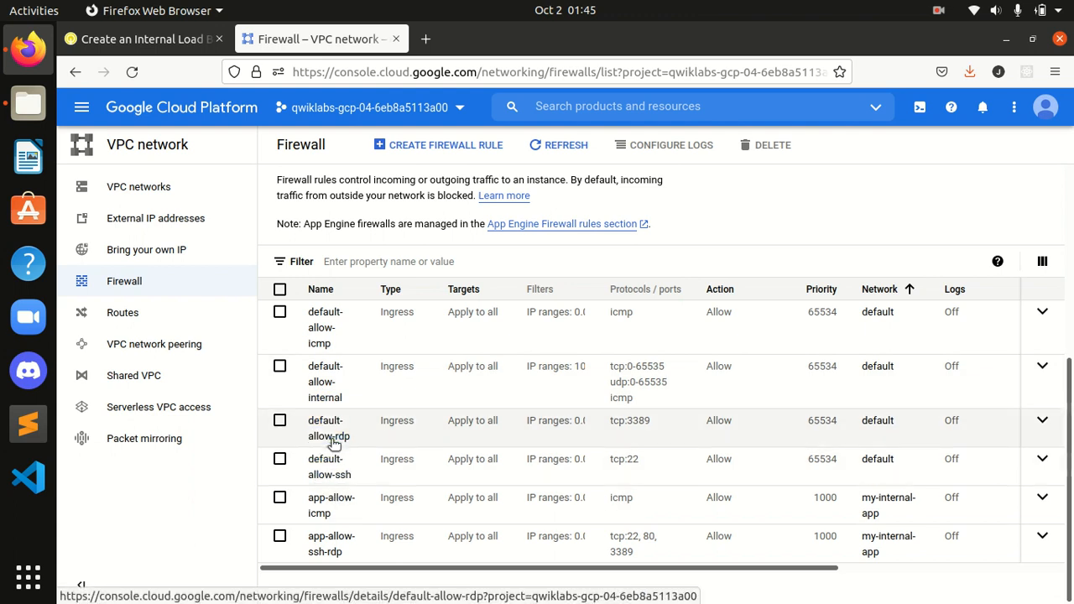
pyautogui.scroll(4, 499, 198)
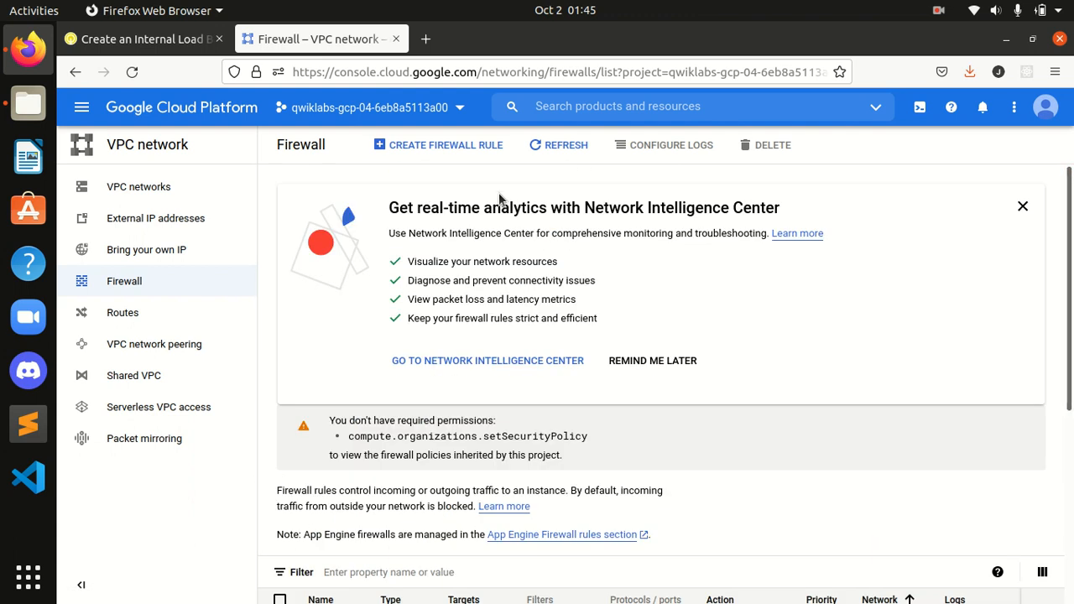
# - Start a new firewall rule and name it app-allow-http as given in the lab, without leading spaces
pyautogui.click(436, 144)
pyautogui.click(151, 40)
pyautogui.scroll(-2, 507, 425)
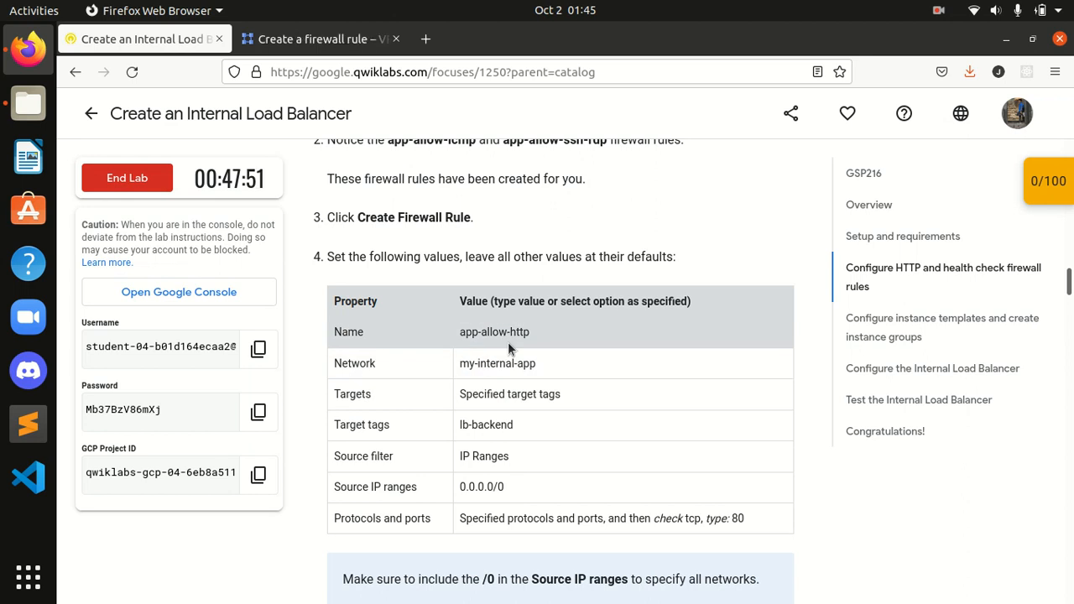
pyautogui.moveTo(546, 329); pyautogui.dragTo(448, 327)
pyautogui.hotkey('ctrl', 'c')
pyautogui.click(295, 39)
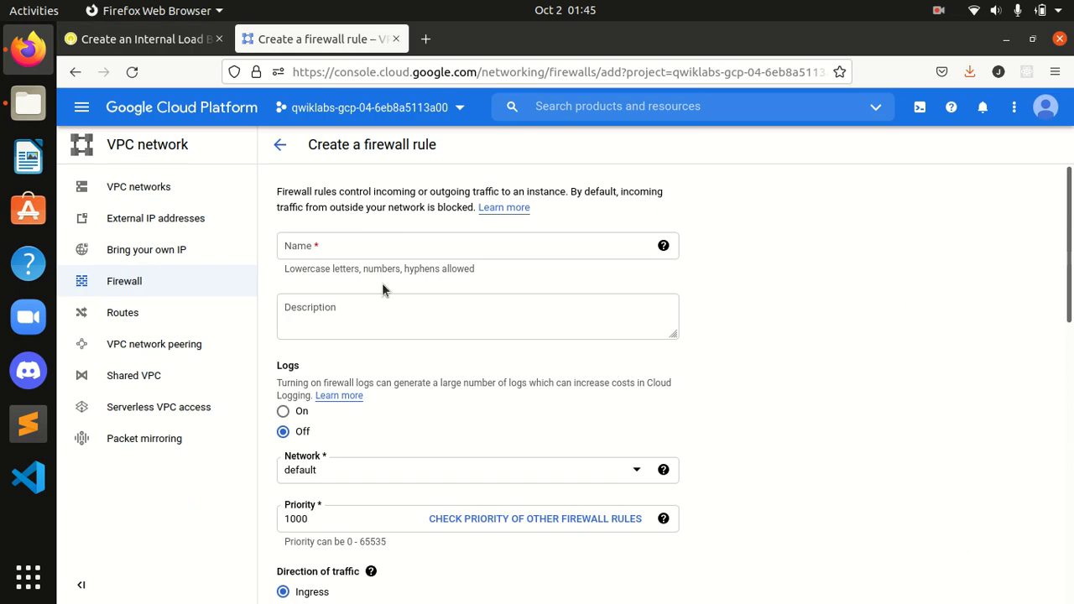
pyautogui.click(350, 246)
pyautogui.hotkey('ctrl', 'v')
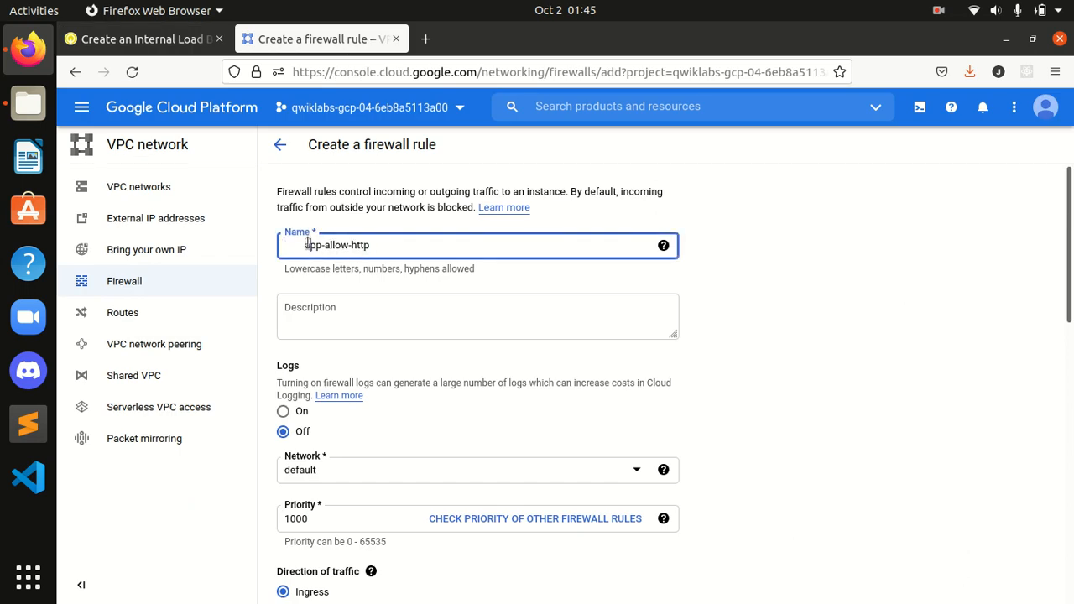
pyautogui.press('BackSpace')
pyautogui.press('BackSpace')
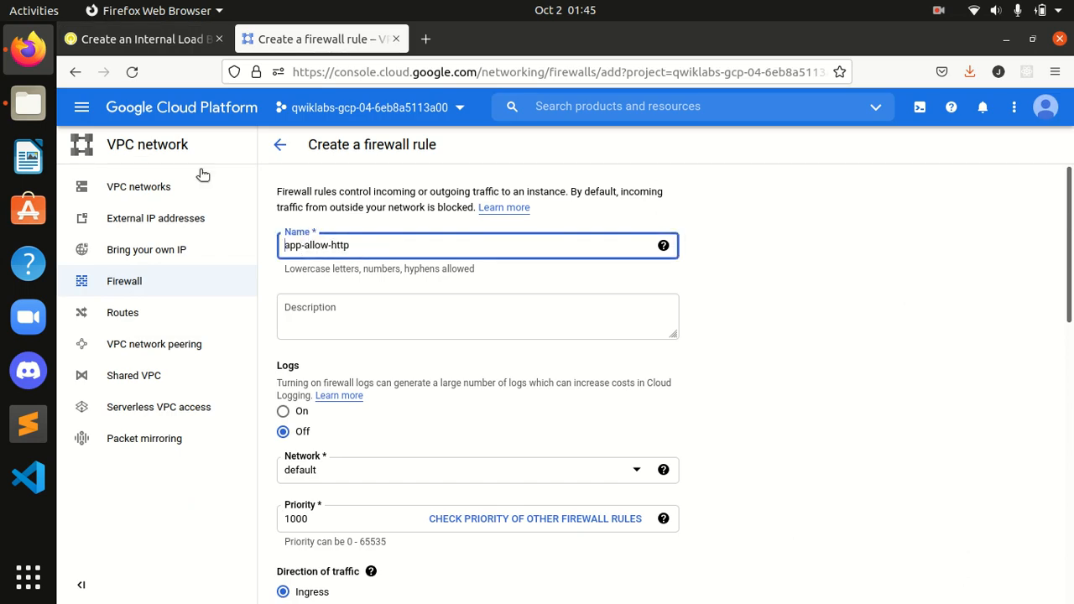
# - Check the lab's network value and set the firewall rule's network to my-internal-app
pyautogui.click(138, 39)
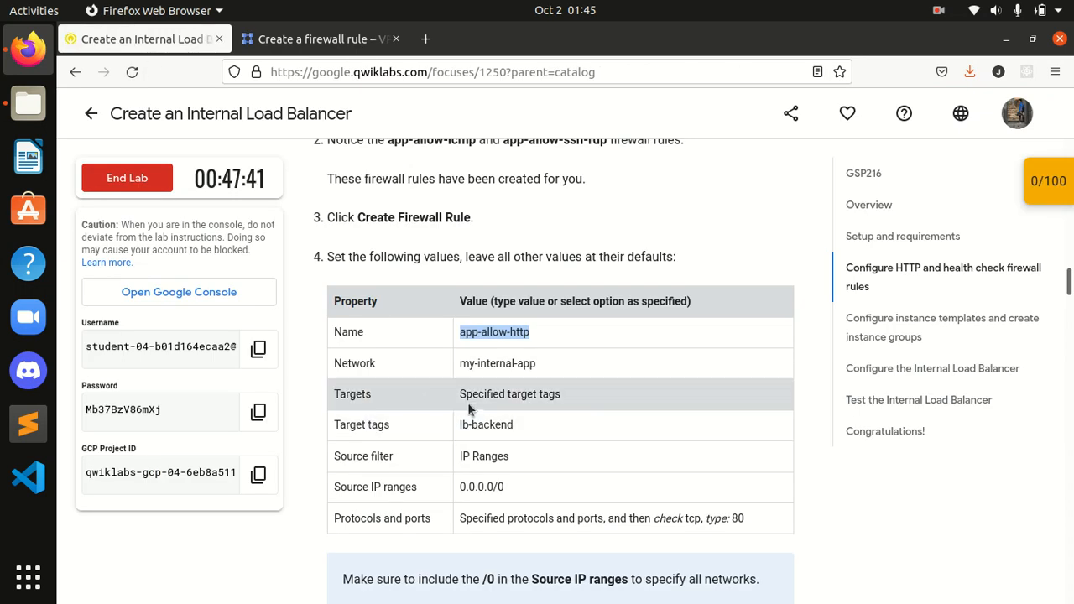
pyautogui.click(317, 39)
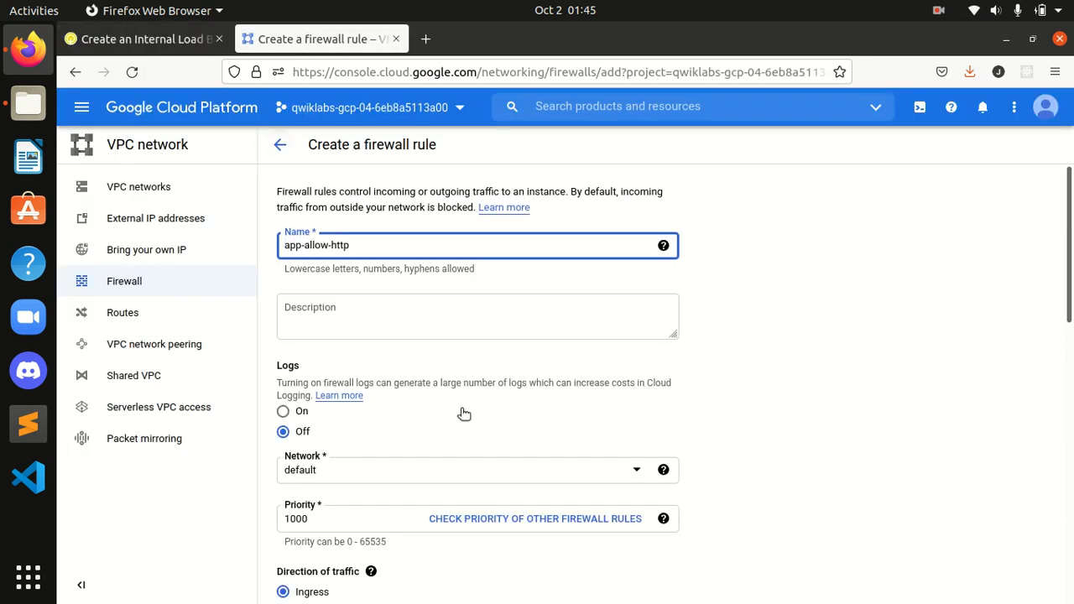
pyautogui.scroll(-2, 463, 414)
pyautogui.click(426, 406)
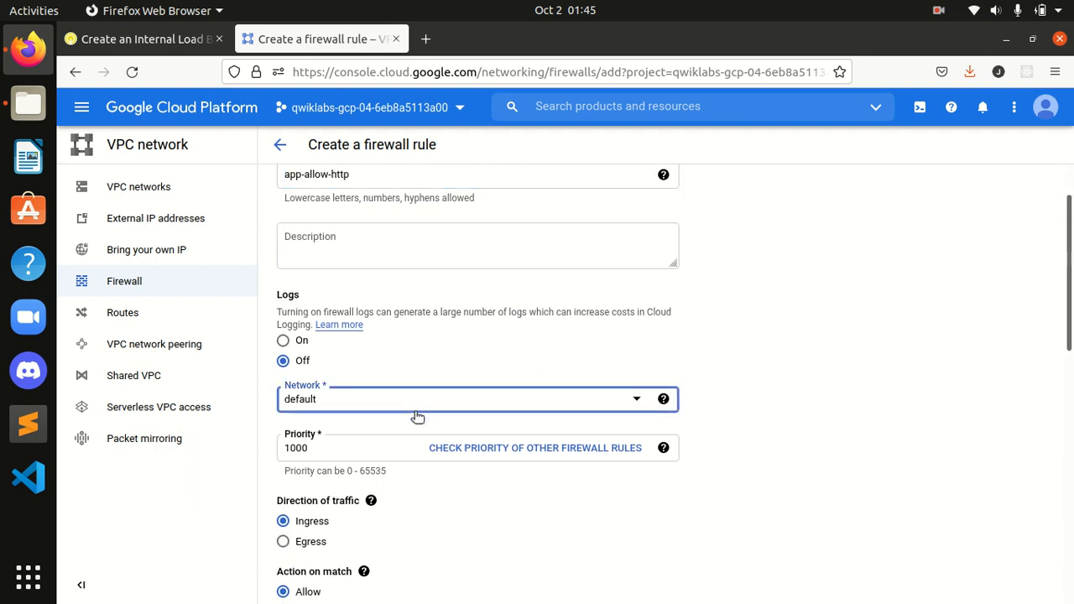
pyautogui.click(370, 479)
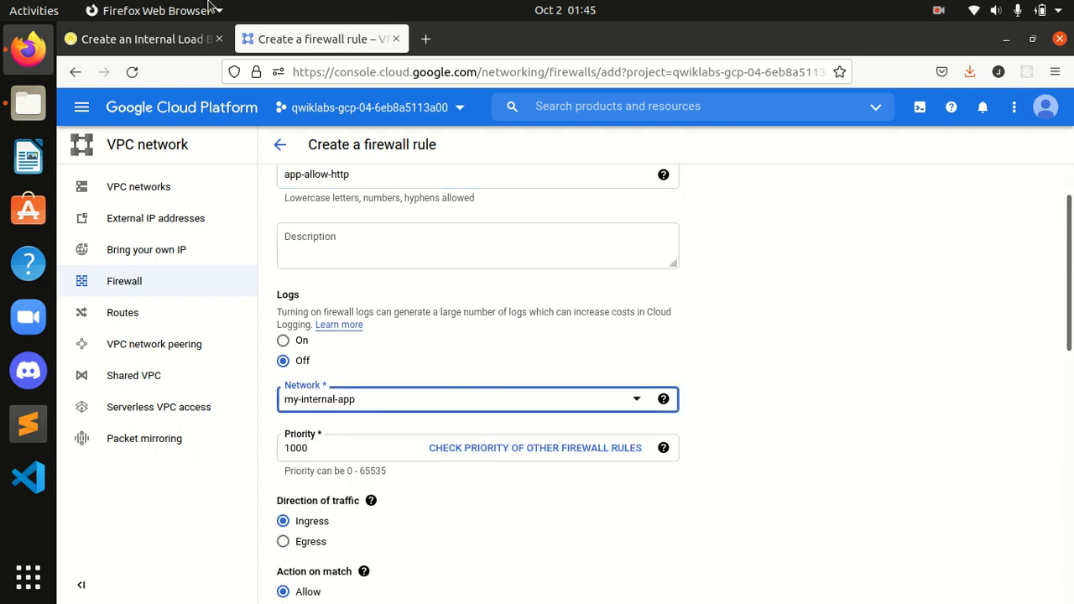
# - Copy the target tag from the lab's value table and add lb-backend to the rule's target tags
pyautogui.click(138, 39)
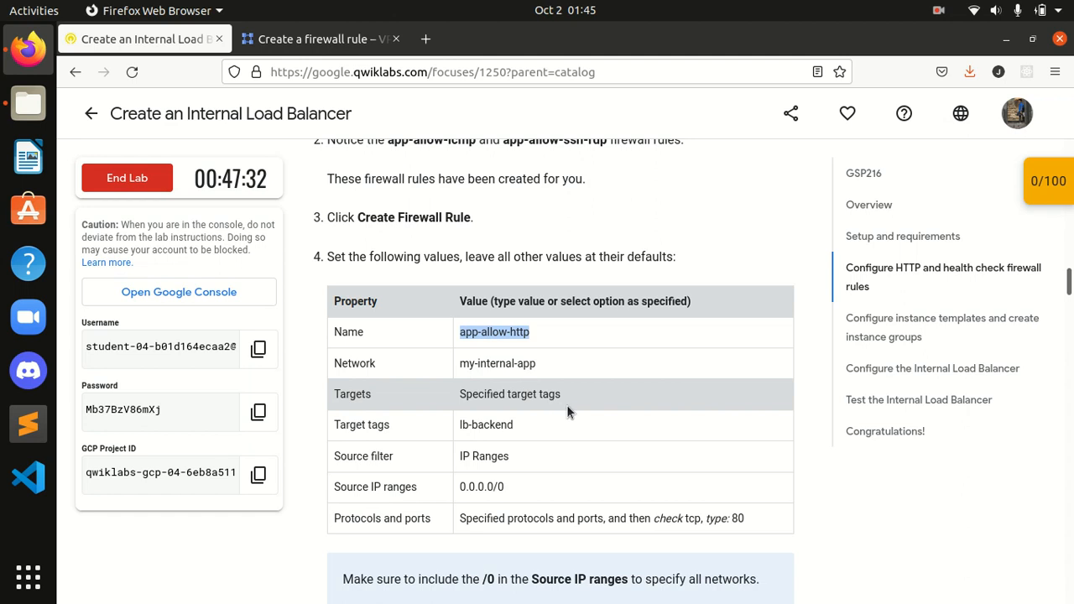
pyautogui.moveTo(515, 425); pyautogui.dragTo(453, 426)
pyautogui.hotkey('ctrl', 'c')
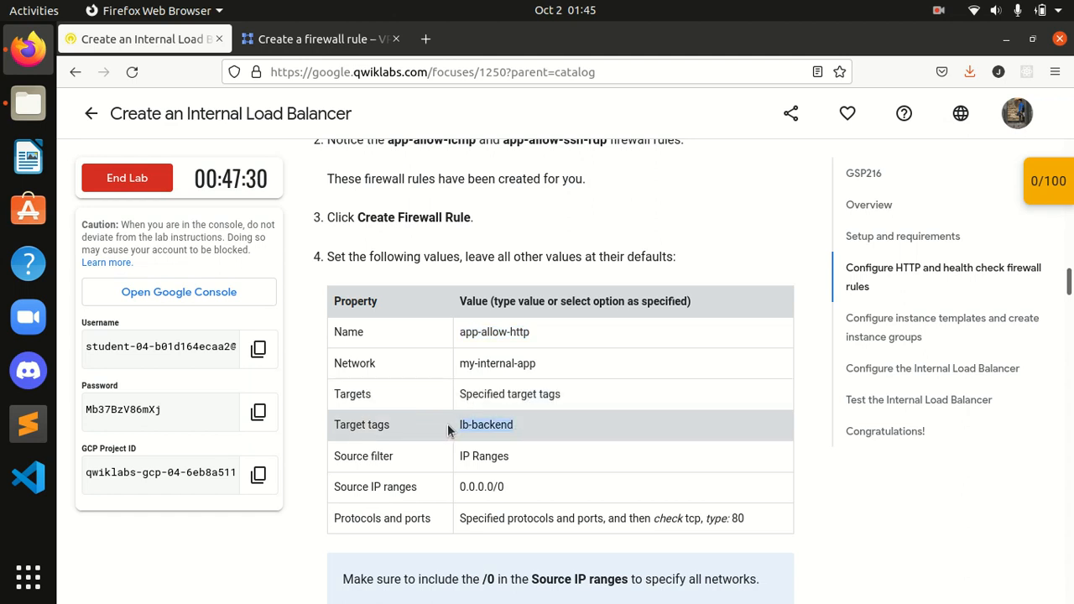
pyautogui.click(318, 39)
pyautogui.scroll(-5, 500, 453)
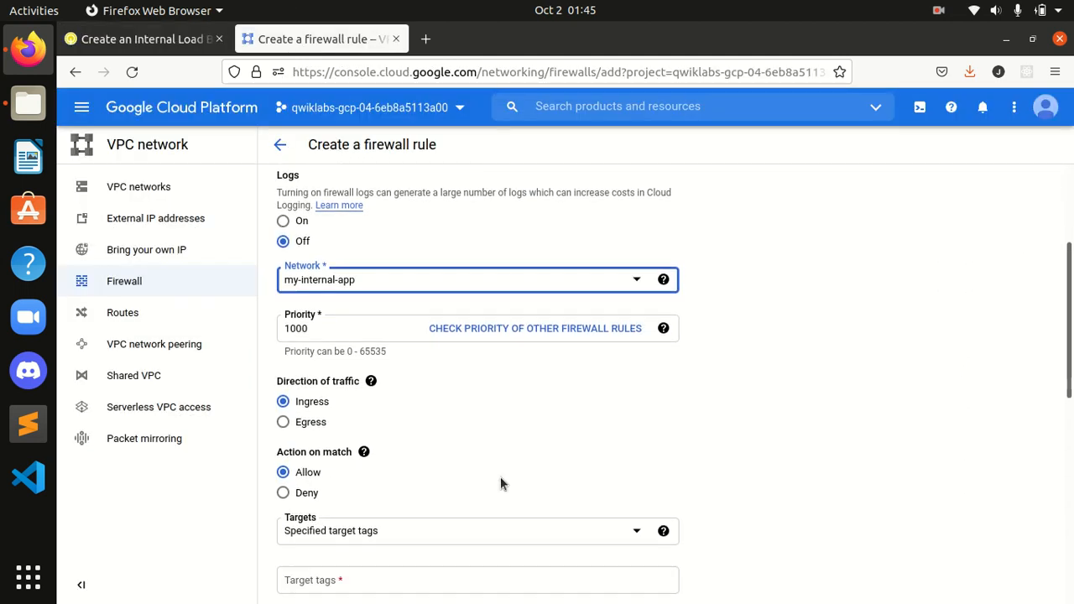
pyautogui.click(414, 482)
pyautogui.hotkey('ctrl', 'v')
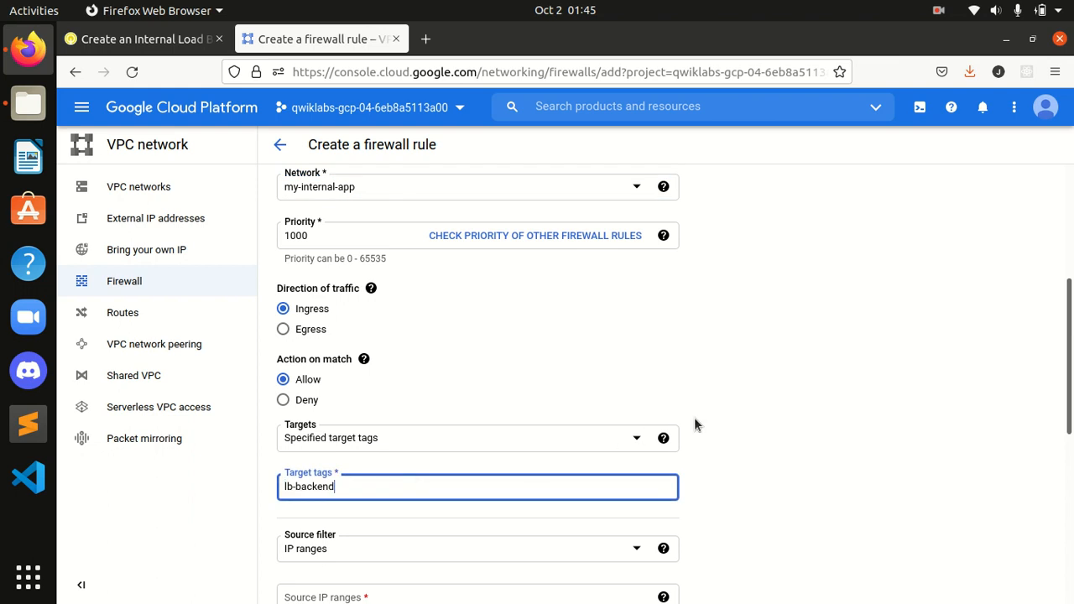
pyautogui.click(780, 422)
# - Copy the source range from the lab's value table and add 0.0.0.0/0 to the rule's source IP ranges
pyautogui.scroll(-2, 481, 308)
pyautogui.click(489, 397)
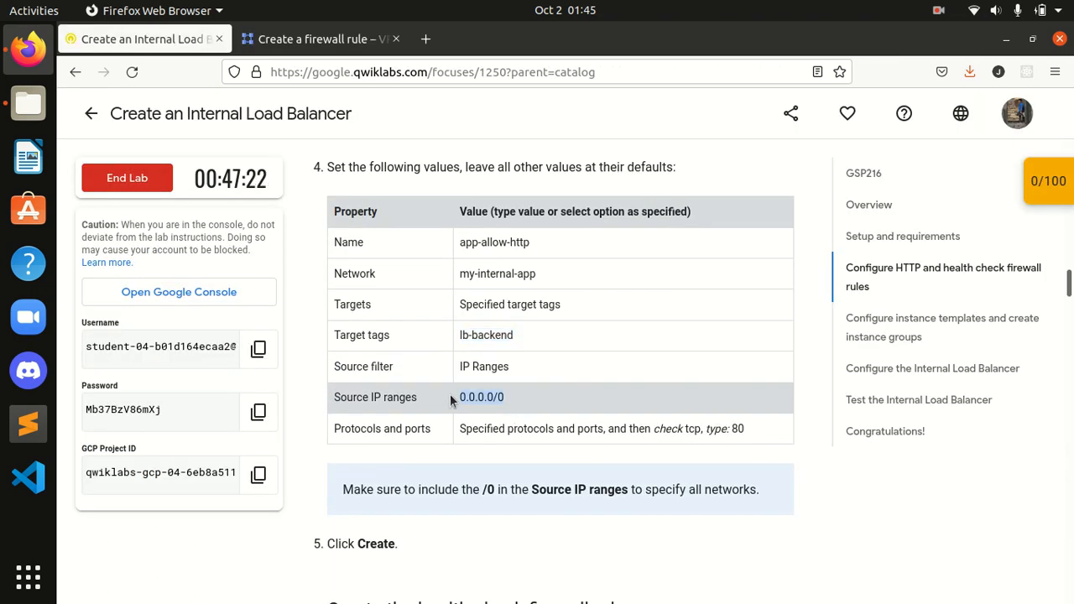
pyautogui.click(323, 39)
pyautogui.scroll(-3, 494, 396)
pyautogui.click(384, 386)
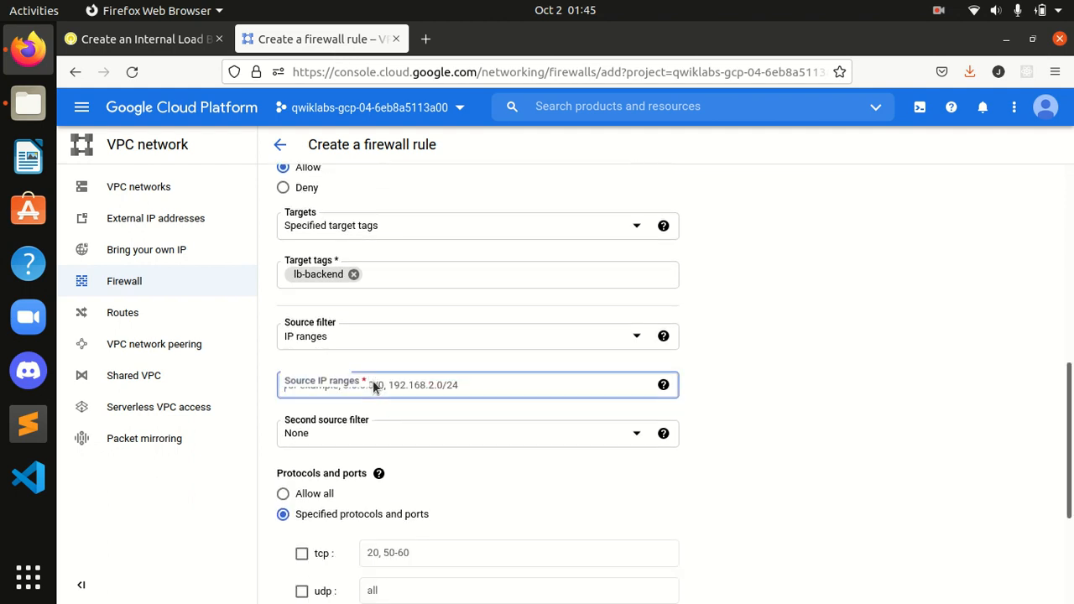
pyautogui.write('0.0.0.0/0')
pyautogui.click(772, 377)
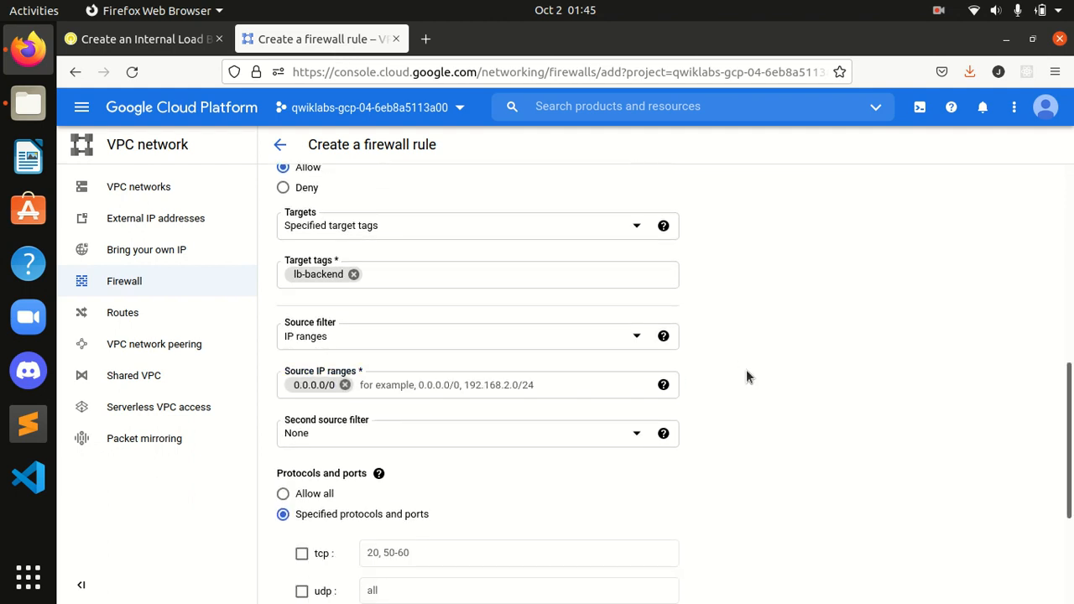
# - Check the lab's protocol requirements and allow tcp on port 80 under the rule's specified protocols and ports
pyautogui.click(165, 46)
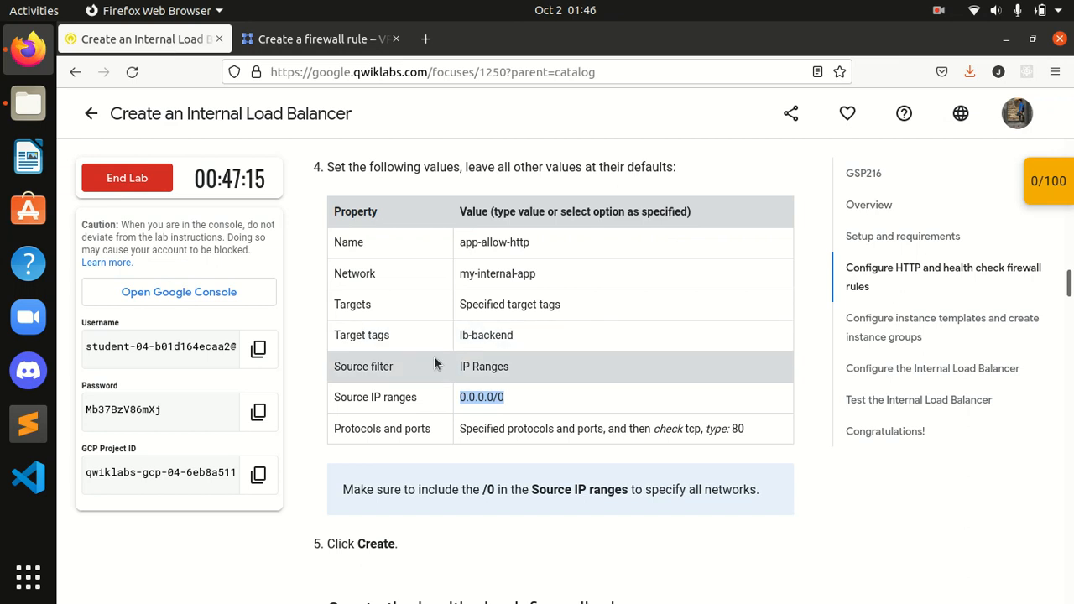
pyautogui.scroll(-2, 433, 356)
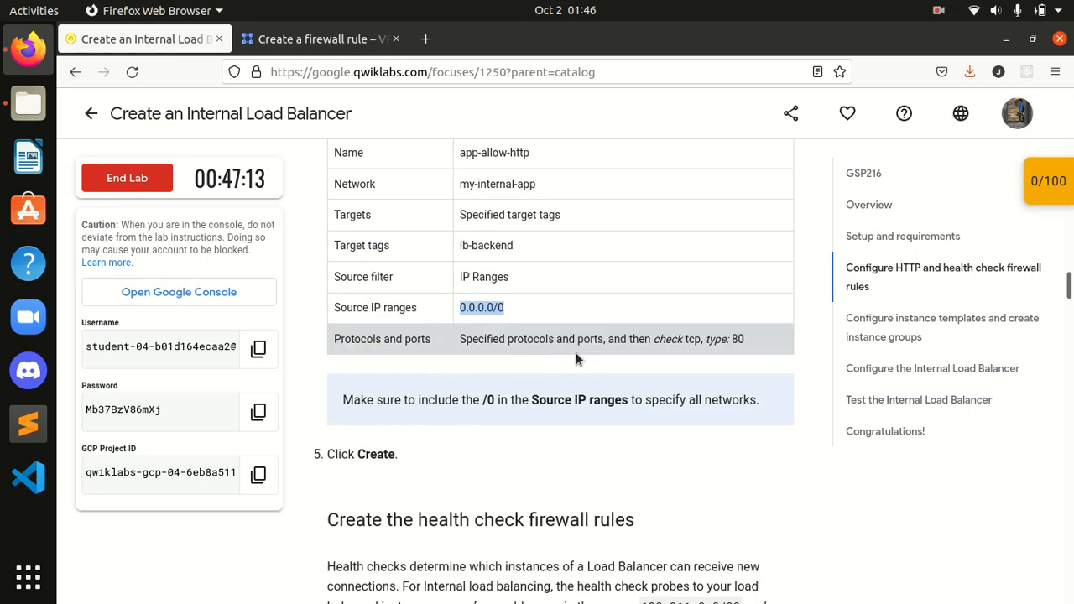
pyautogui.click(319, 38)
pyautogui.scroll(-5, 480, 451)
pyautogui.click(302, 412)
pyautogui.click(411, 412)
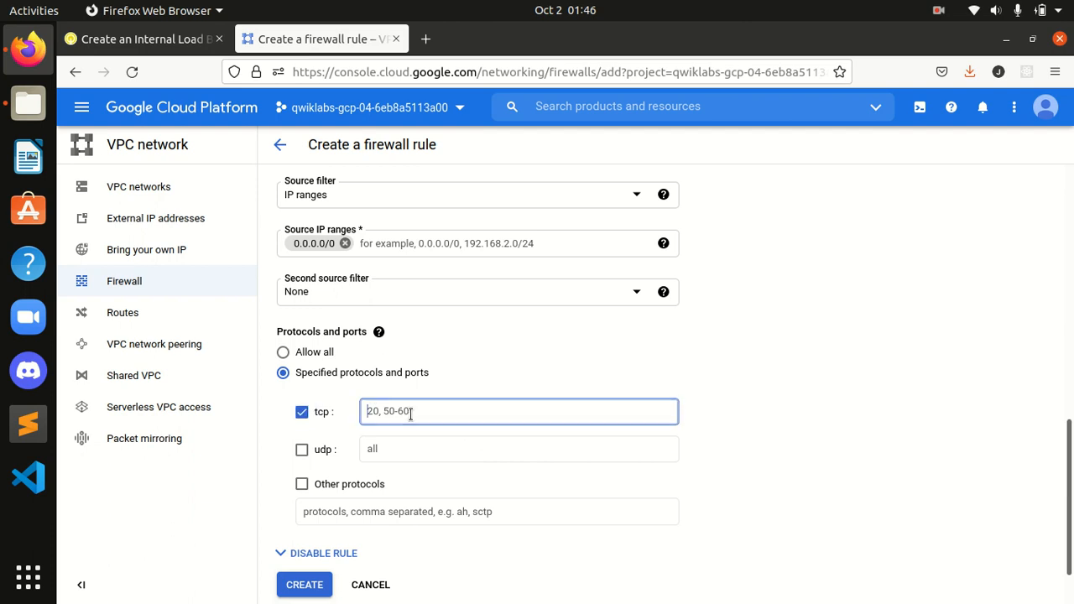
pyautogui.write('80')
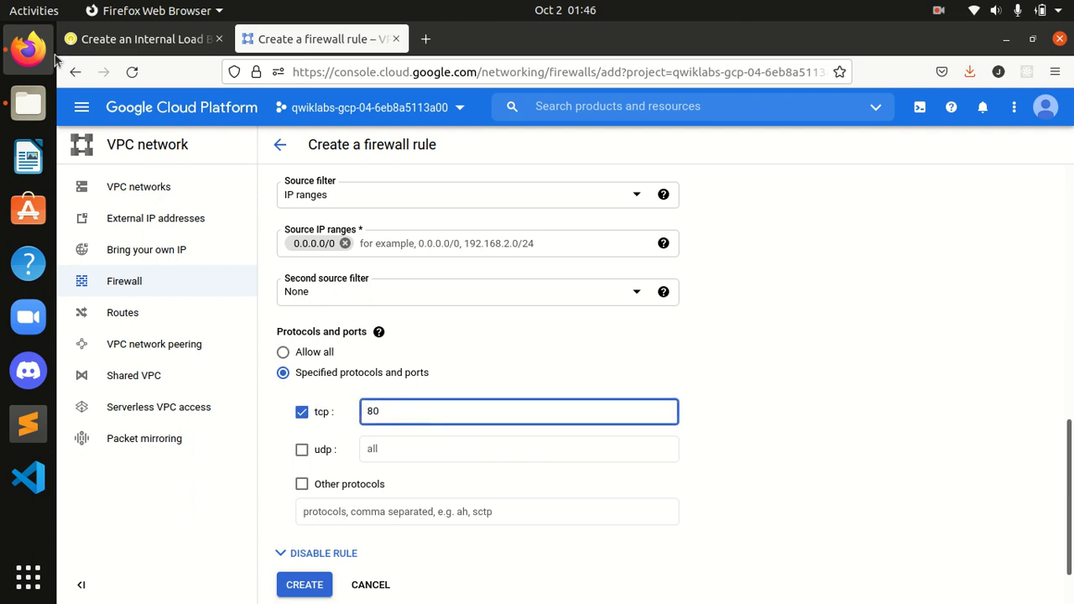
# - Confirm the remaining lab instruction, create the app-allow-http firewall rule, and check for it in the rules list
pyautogui.click(138, 38)
pyautogui.scroll(-2, 533, 440)
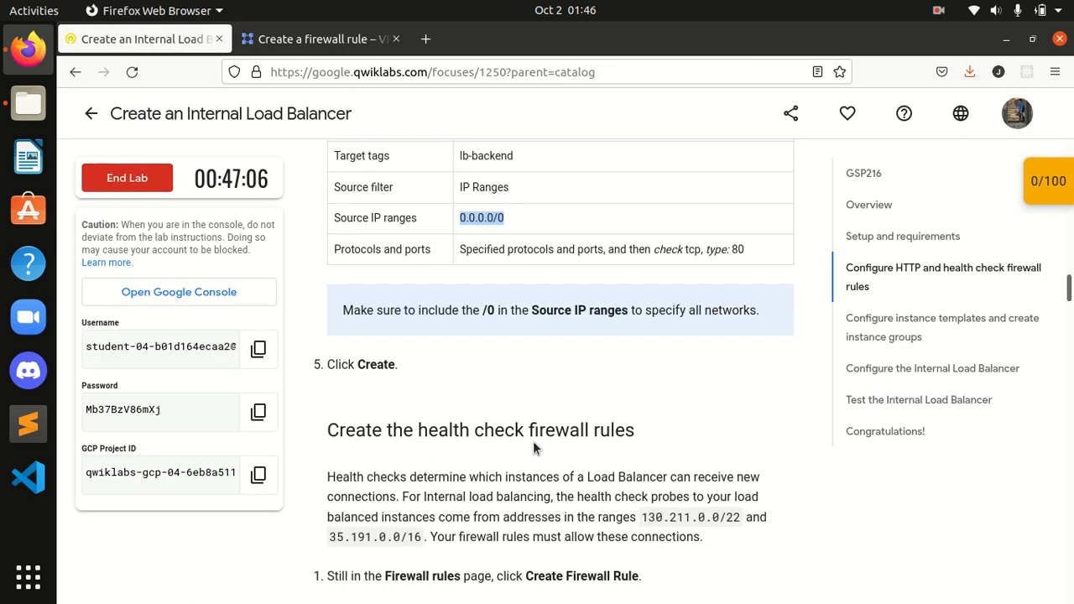
pyautogui.click(289, 40)
pyautogui.scroll(-2, 347, 470)
pyautogui.click(307, 515)
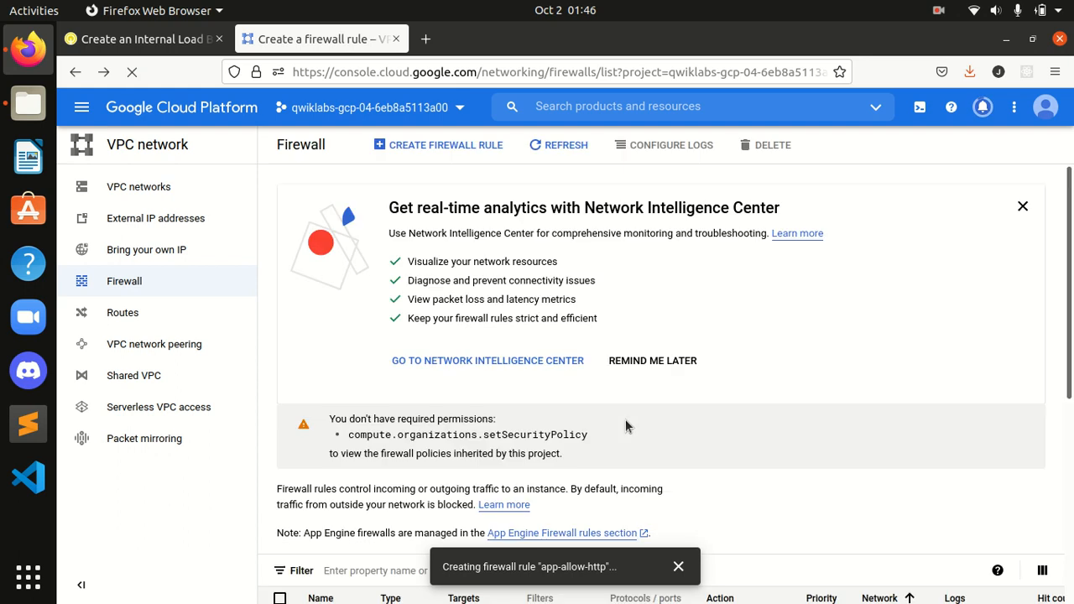
pyautogui.scroll(-5, 625, 419)
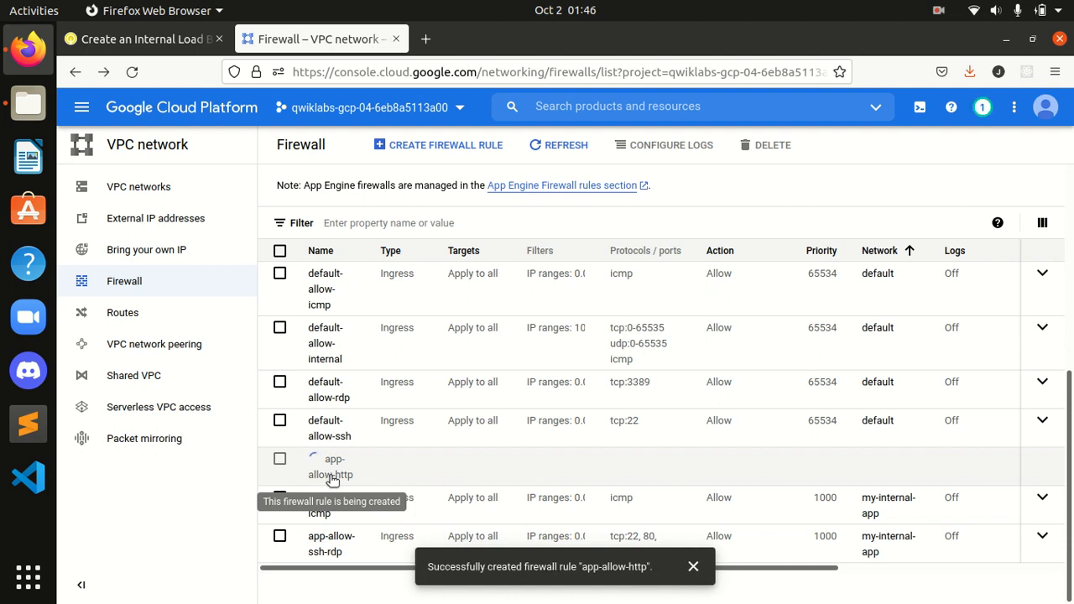
# - Read the lab's instructions and value table for creating the health check firewall rules
pyautogui.click(157, 40)
pyautogui.scroll(-3, 385, 451)
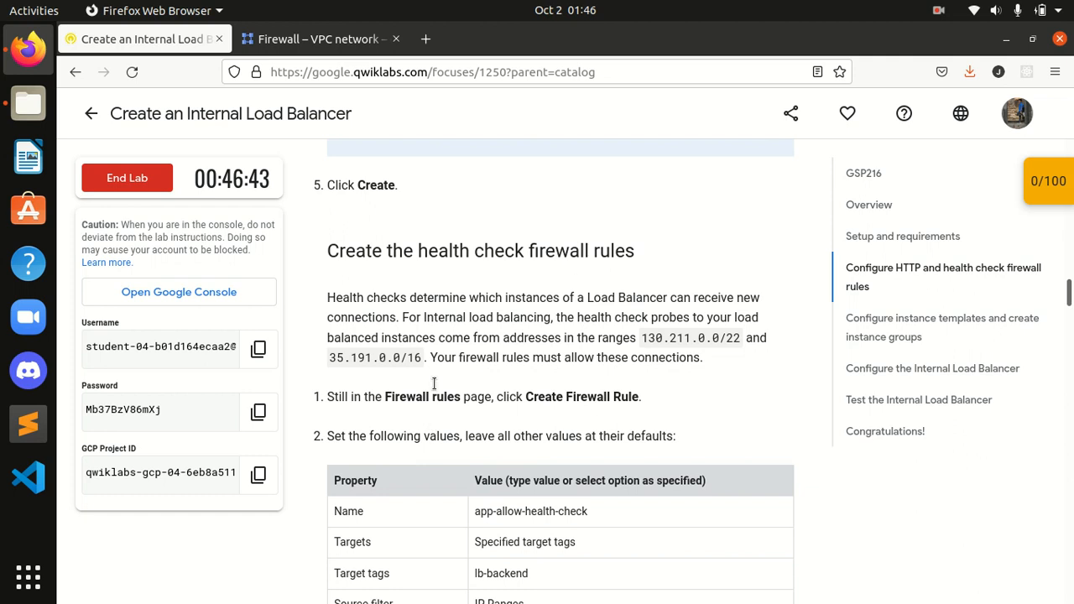
pyautogui.scroll(-2, 380, 335)
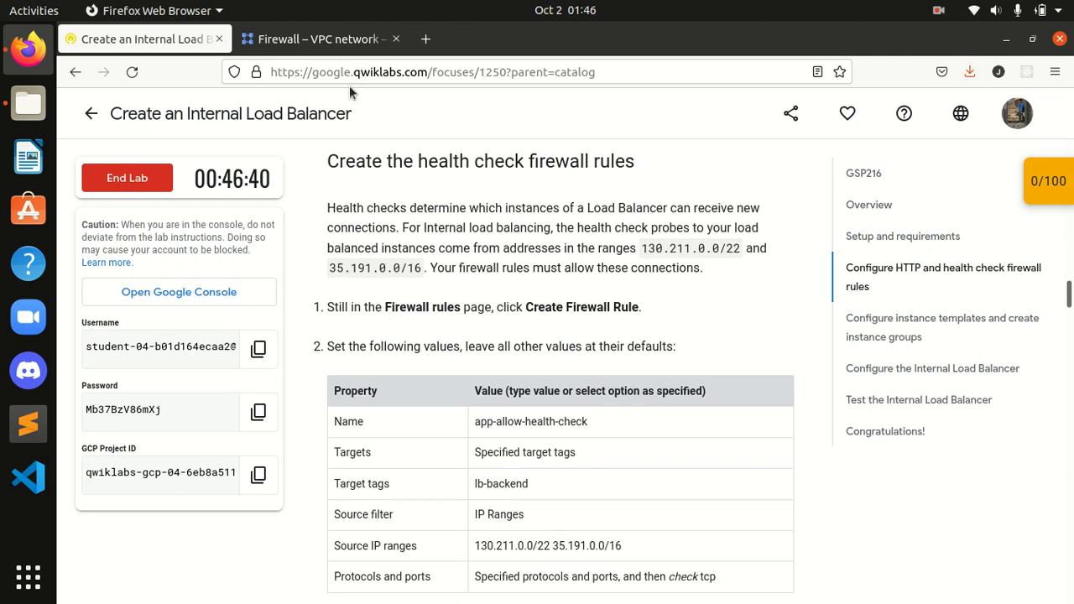
# - Start a new firewall rule and name it app-allow-health-check, as given in the lab's value table
pyautogui.click(303, 38)
pyautogui.click(409, 148)
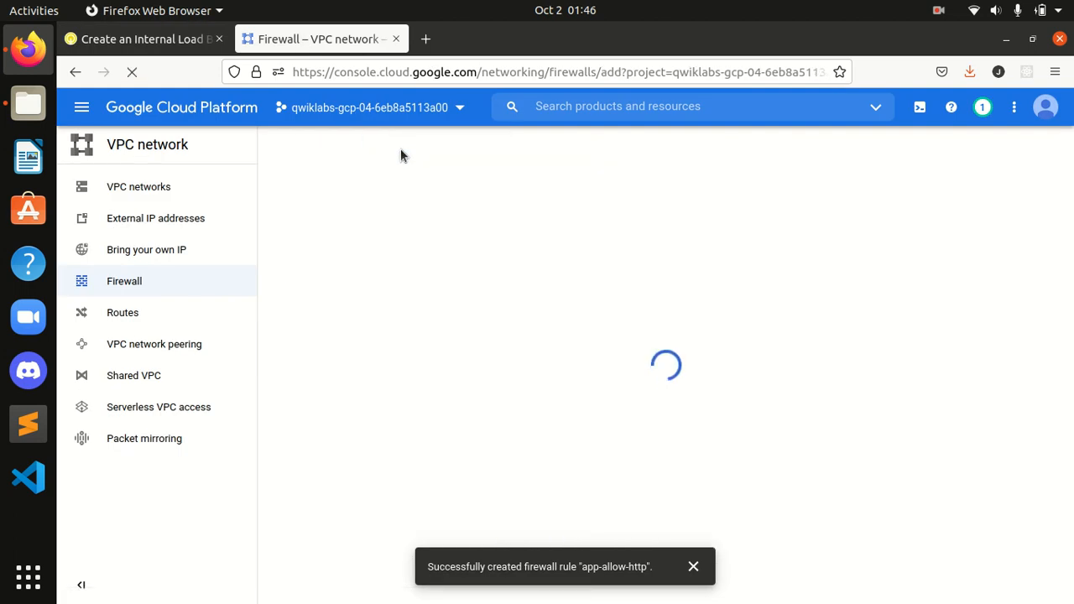
pyautogui.click(125, 38)
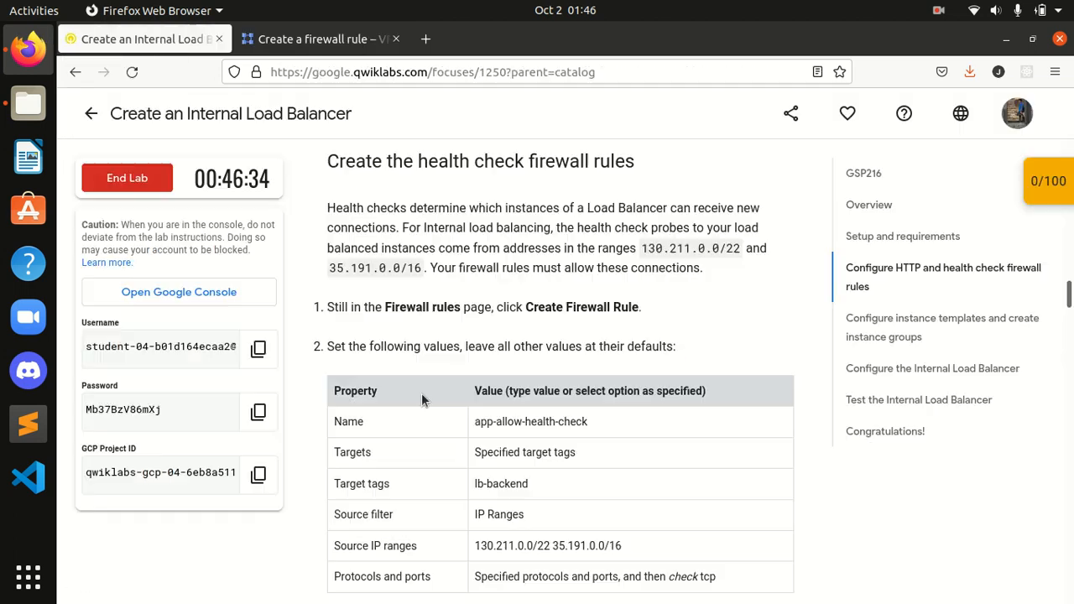
pyautogui.scroll(-2, 421, 392)
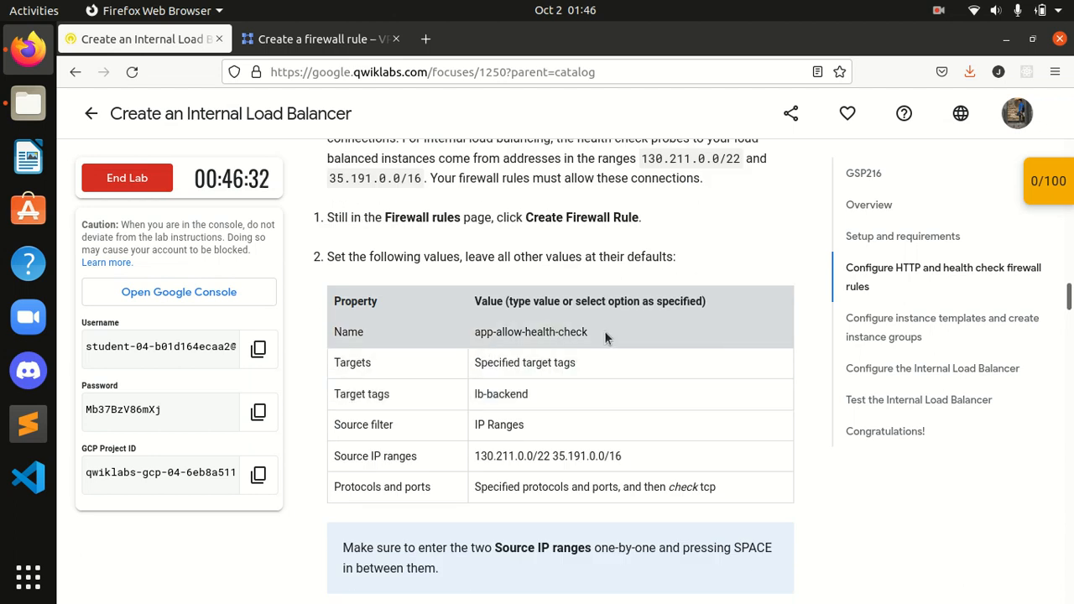
pyautogui.moveTo(586, 331); pyautogui.dragTo(494, 330)
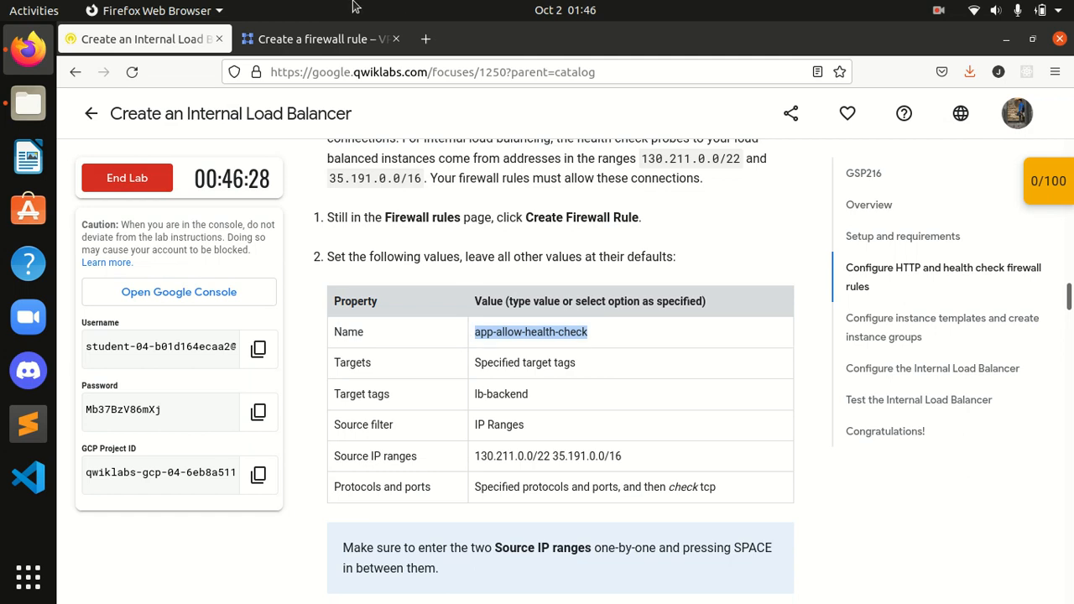
pyautogui.click(319, 39)
pyautogui.click(335, 246)
pyautogui.write('app-allow-health-check')
pyautogui.press('BackSpace')
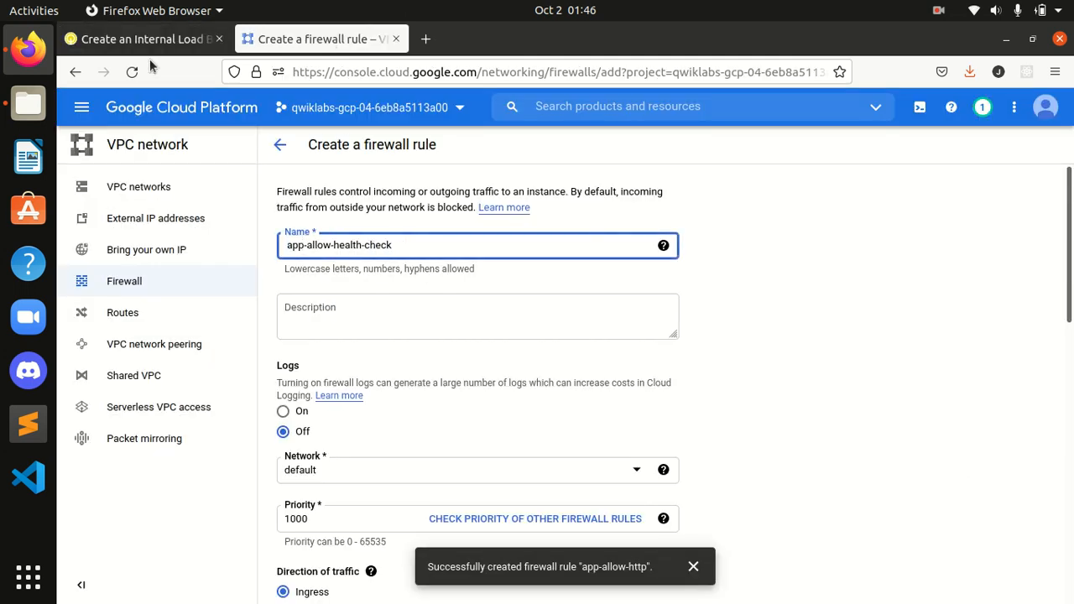
pyautogui.press('BackSpace')
# - Copy the target tag from the lab's value table and add lb-backend to the rule's target tags
pyautogui.click(138, 38)
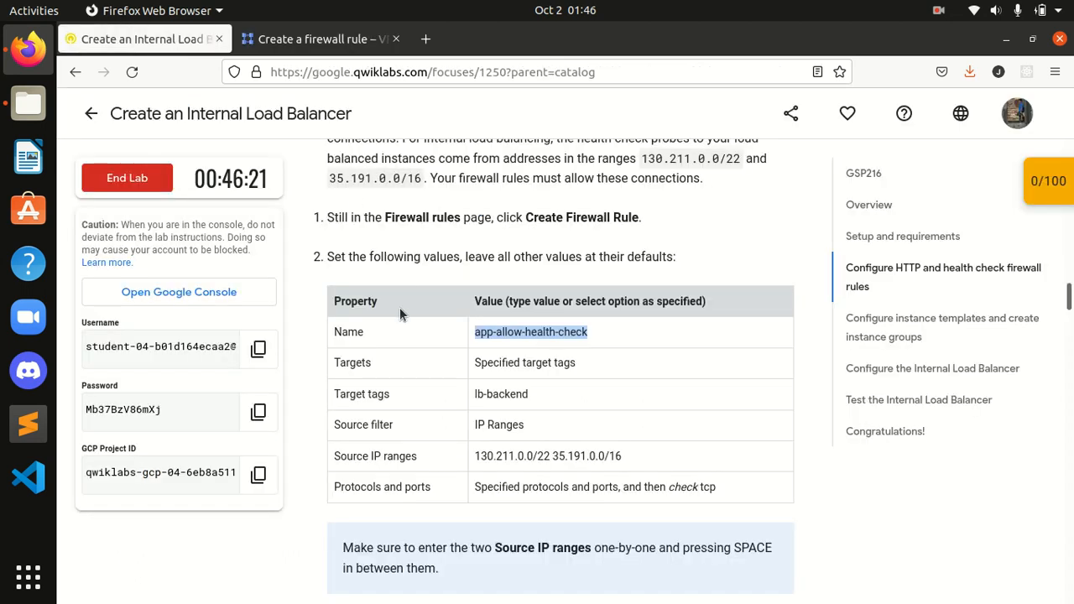
pyautogui.scroll(-1, 512, 354)
pyautogui.moveTo(534, 306); pyautogui.dragTo(470, 300)
pyautogui.hotkey('ctrl', 'c')
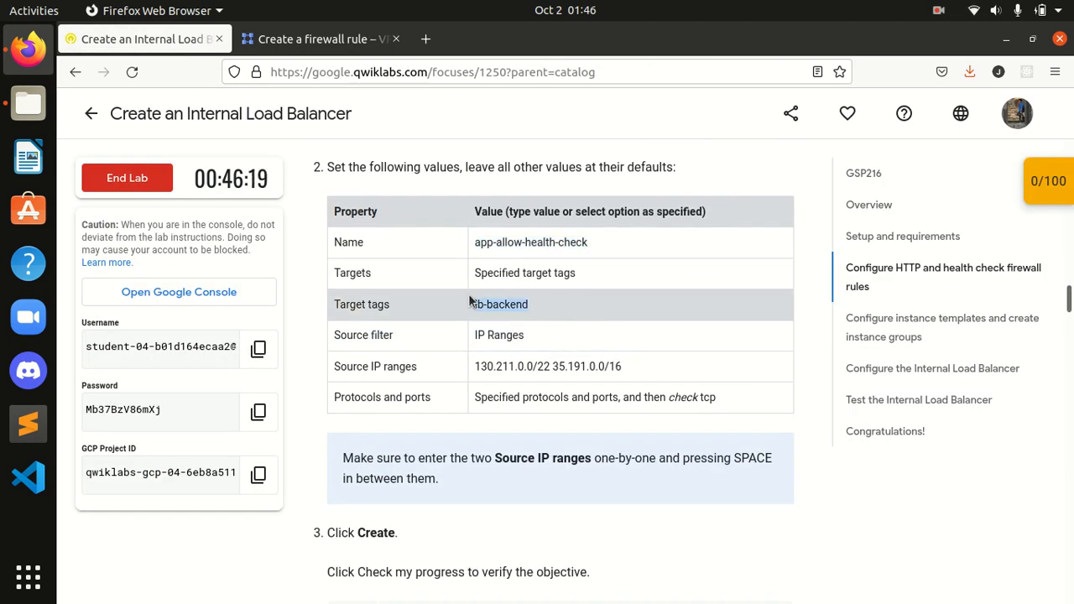
pyautogui.hotkey('ctrl', 'Tab')
pyautogui.scroll(-1, 372, 470)
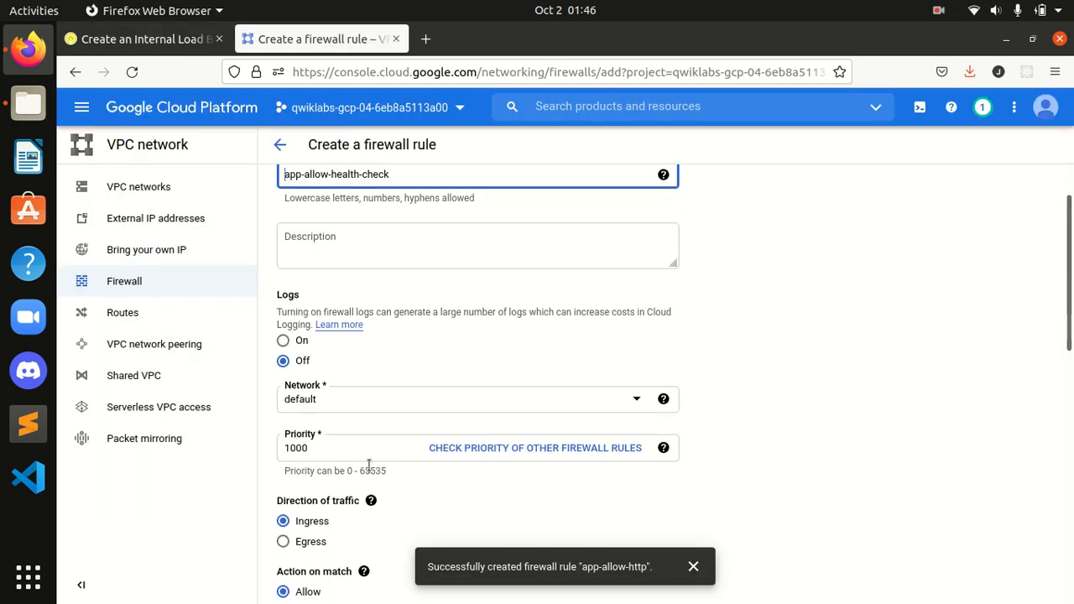
pyautogui.scroll(-3, 401, 367)
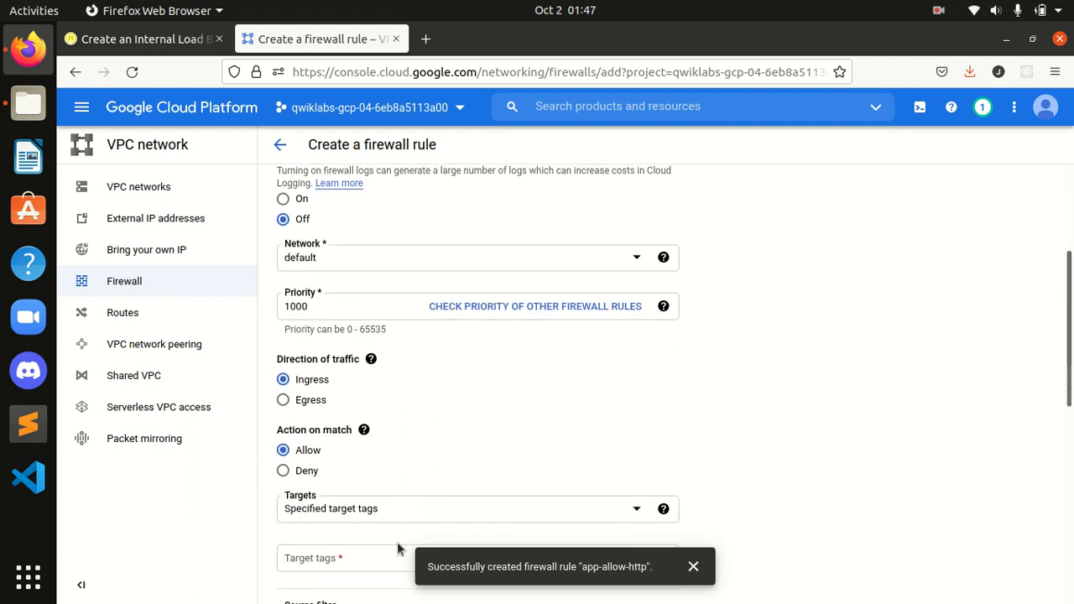
pyautogui.click(338, 557)
pyautogui.hotkey('ctrl', 'v')
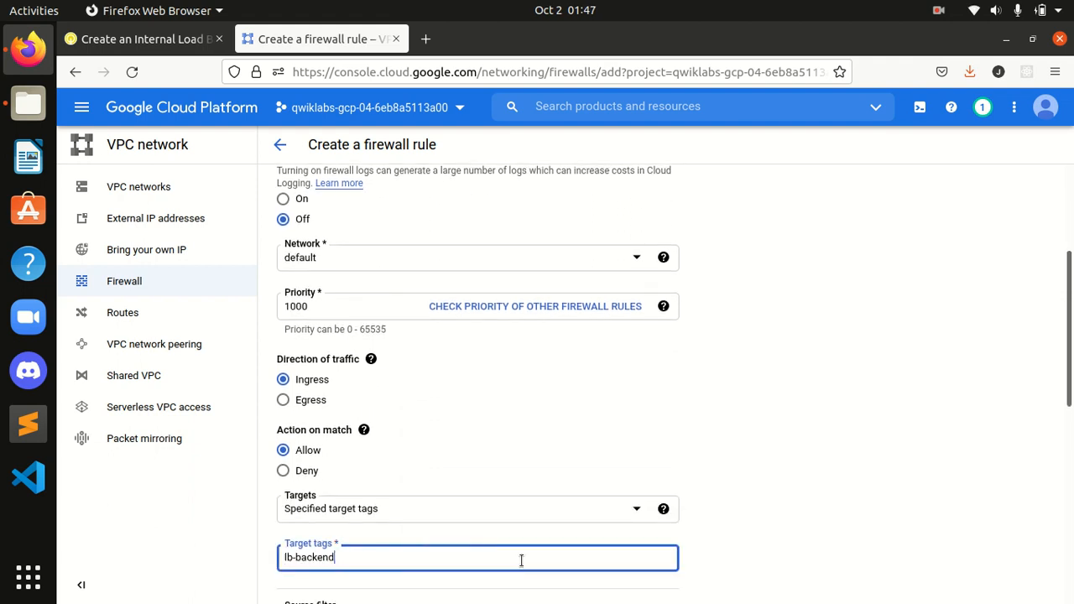
pyautogui.scroll(-3, 781, 484)
pyautogui.click(779, 480)
pyautogui.scroll(-1, 621, 449)
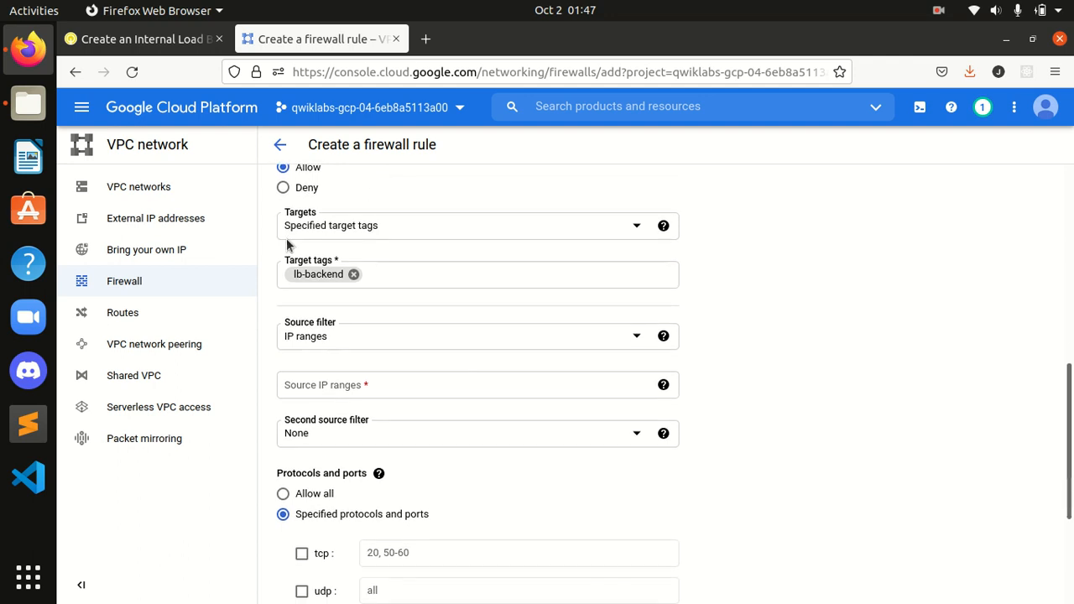
# - Try to add 130.211.0.0/22 35.191.0.0/16 as a single source IP range entry, and remove that entry
pyautogui.click(169, 42)
pyautogui.moveTo(626, 369); pyautogui.dragTo(488, 360)
pyautogui.hotkey('ctrl', 'c')
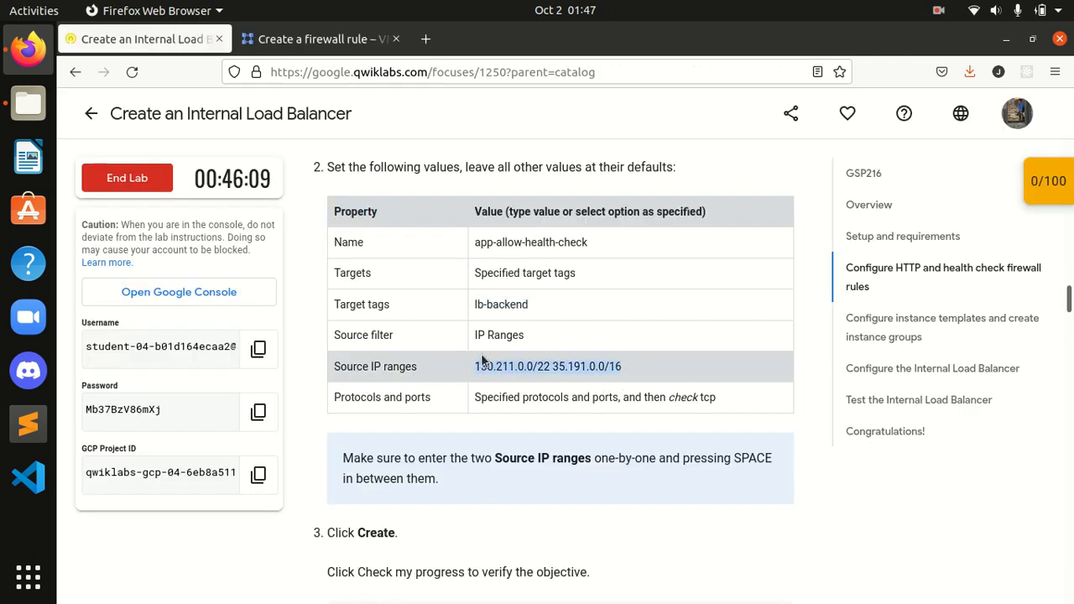
pyautogui.click(319, 39)
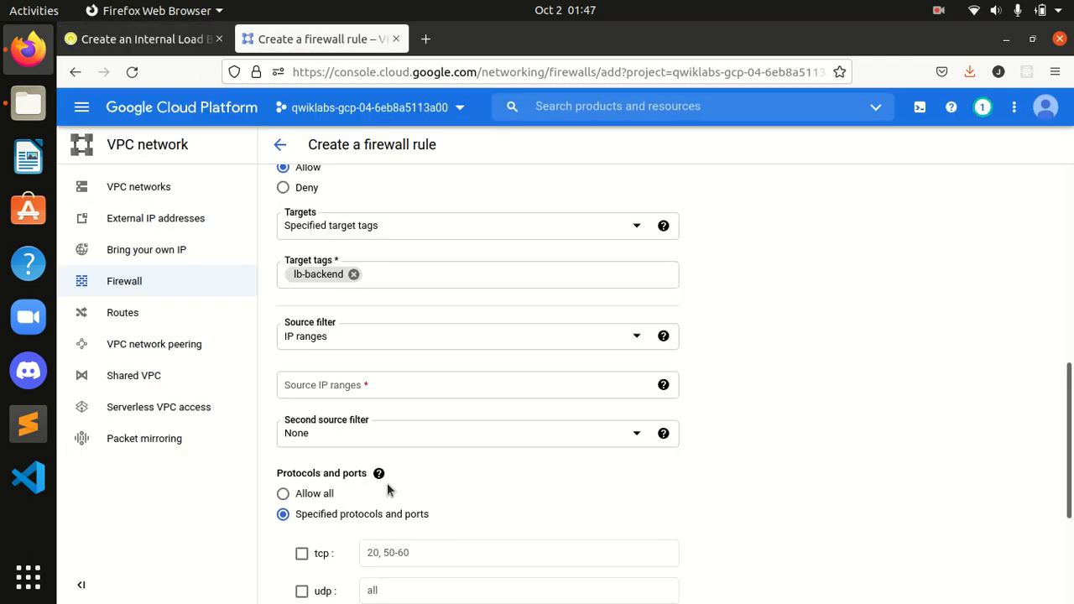
pyautogui.click(367, 384)
pyautogui.hotkey('ctrl', 'v')
pyautogui.press('Return')
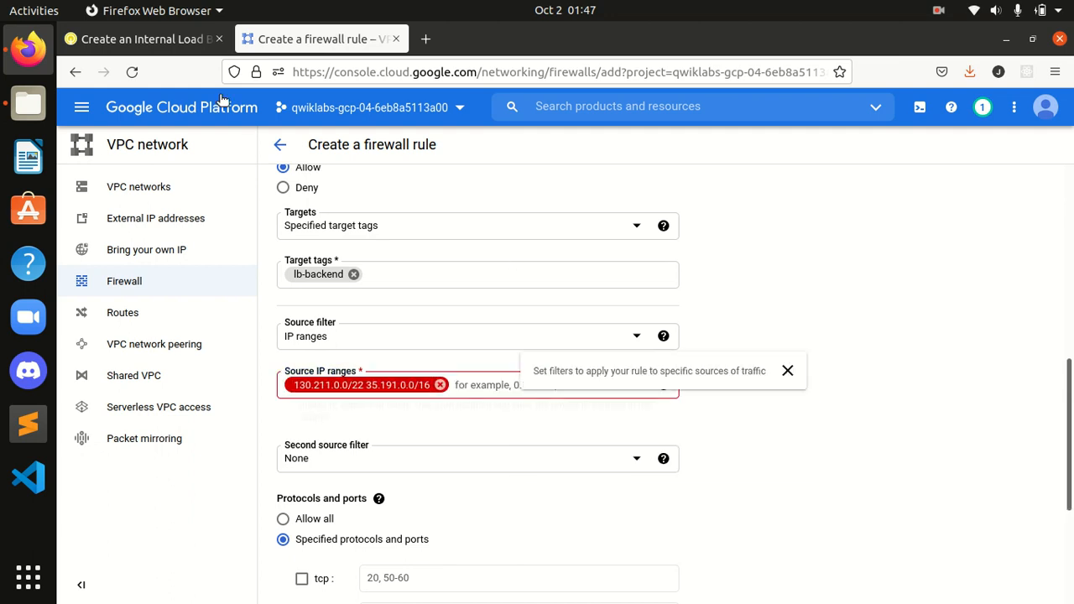
pyautogui.click(441, 385)
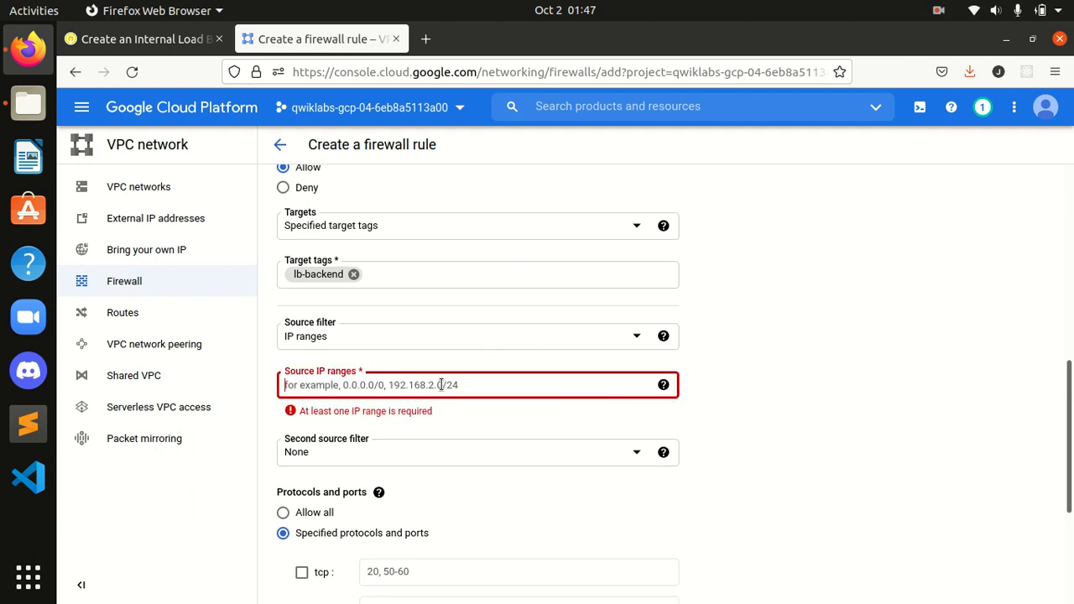
# - Copy only the first source range from the lab's table and add 130.211.0.0/22 to the rule's source IP ranges
pyautogui.click(156, 39)
pyautogui.click(554, 404)
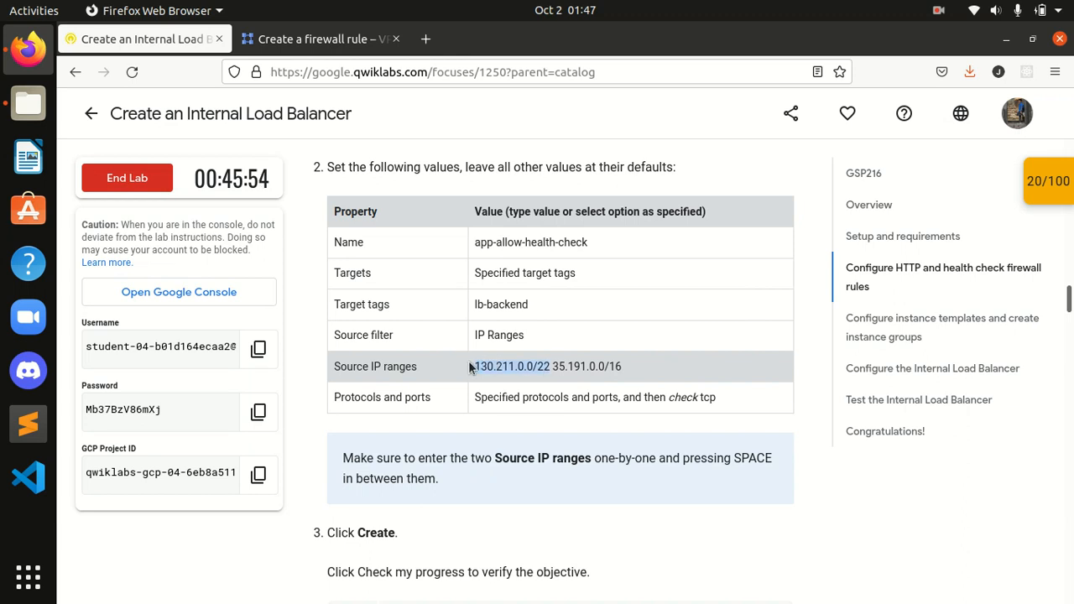
pyautogui.hotkey('ctrl', 'c')
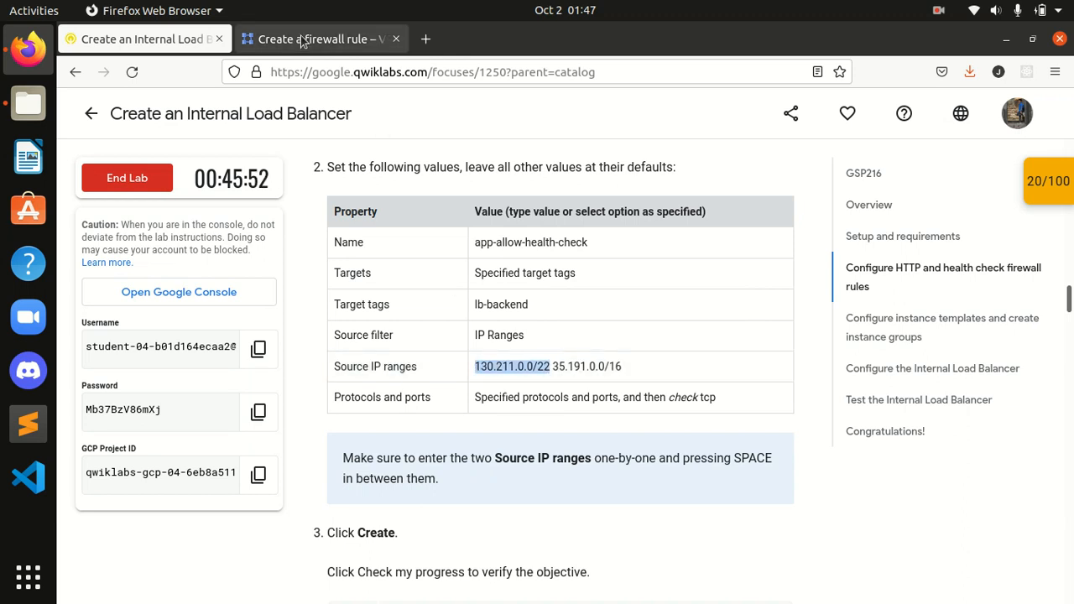
pyautogui.click(269, 39)
pyautogui.hotkey('ctrl', 'v')
pyautogui.press('space')
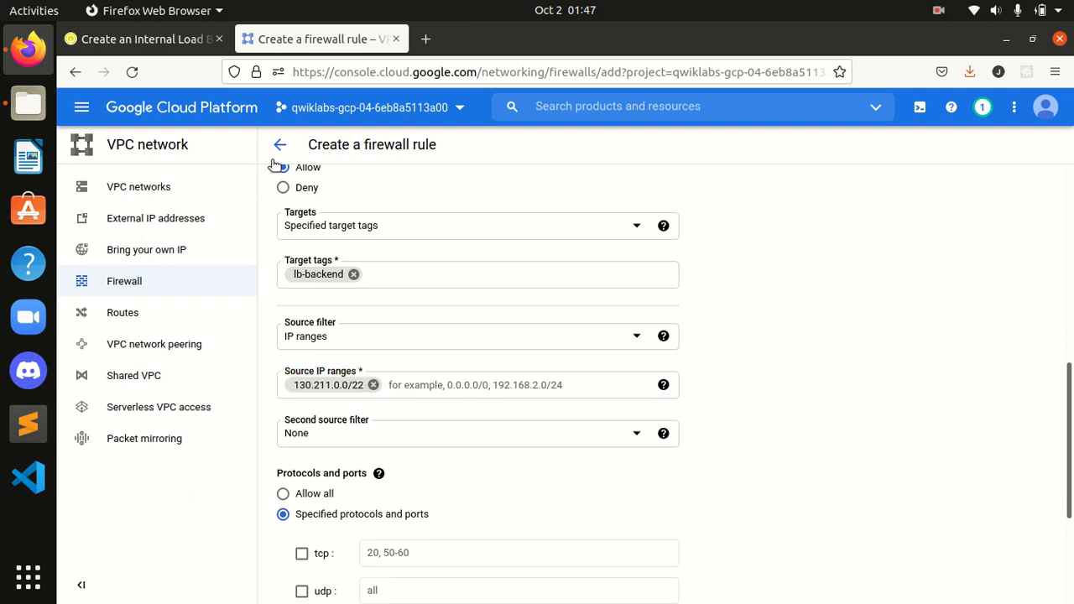
# - Copy the second source range from the lab's table and add 35.191.0.0/16 to the rule's source IP ranges
pyautogui.click(142, 39)
pyautogui.click(655, 375)
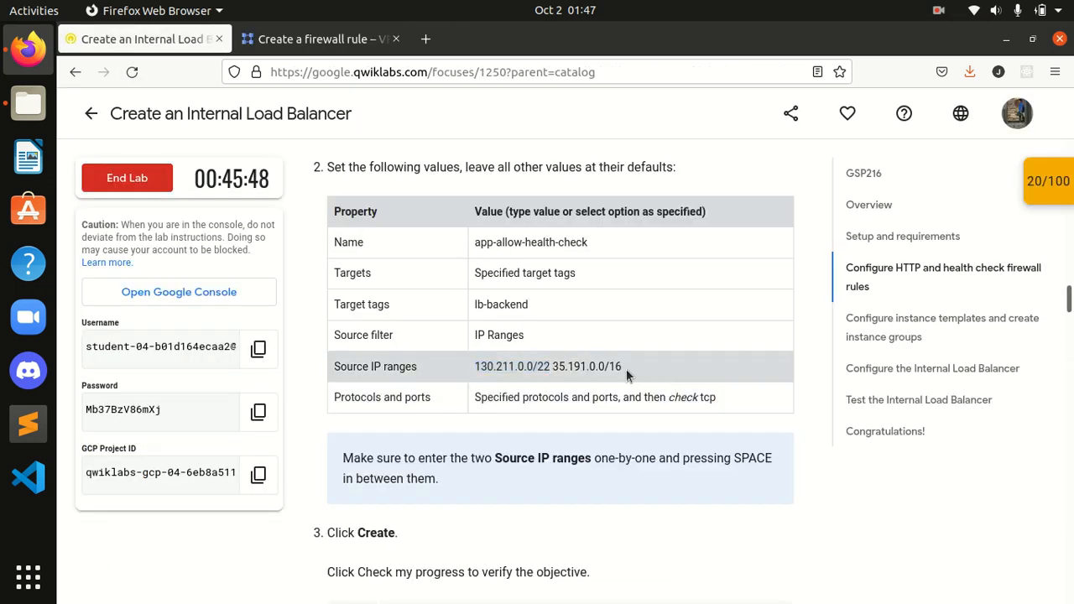
pyautogui.moveTo(629, 369); pyautogui.dragTo(547, 359)
pyautogui.click(343, 47)
pyautogui.click(466, 386)
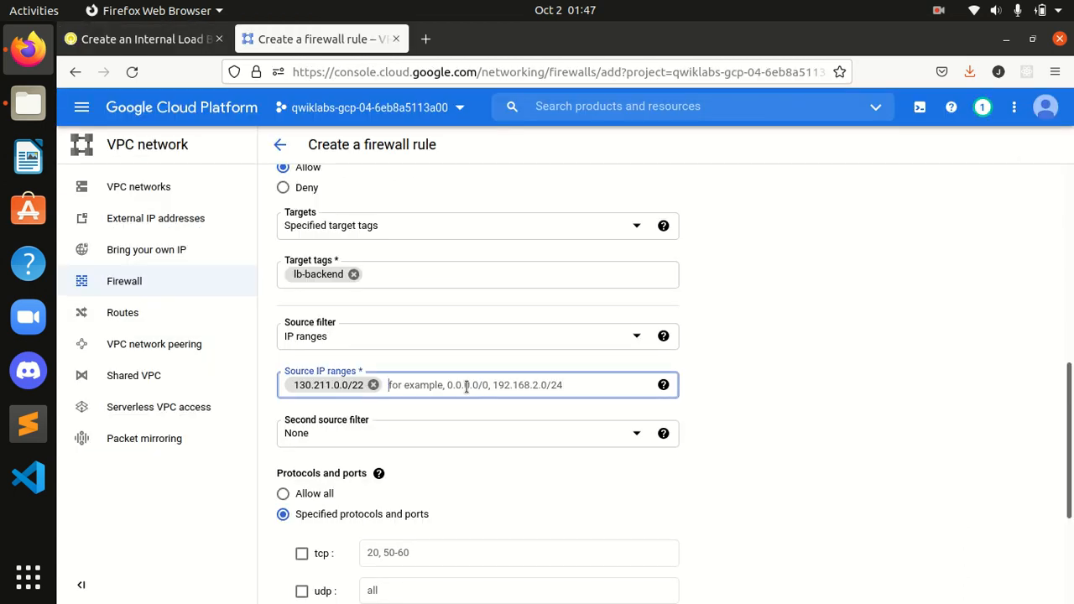
pyautogui.hotkey('ctrl', 'v')
pyautogui.click(779, 381)
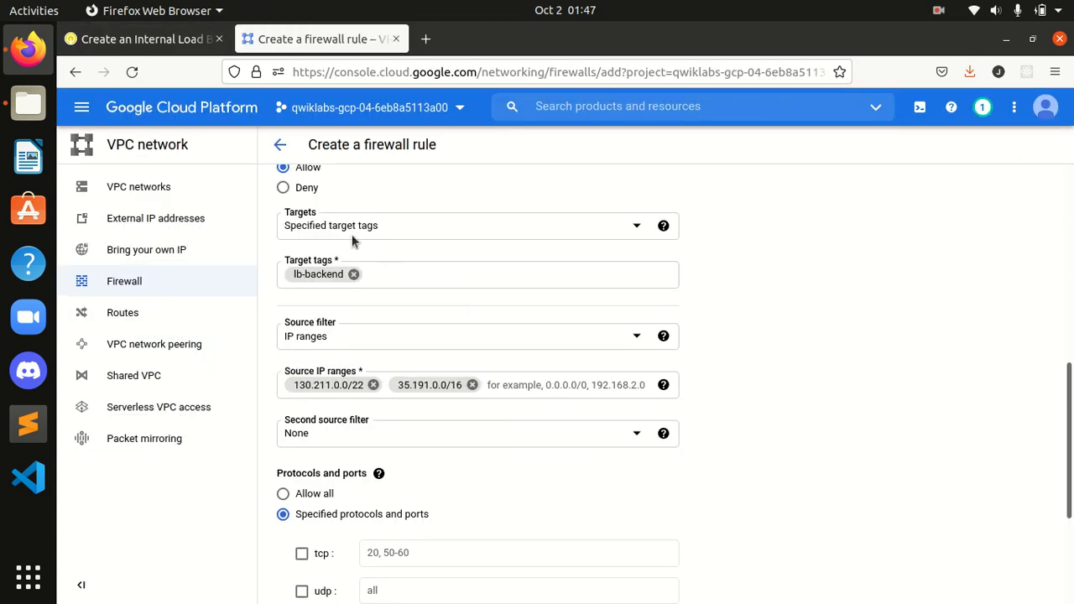
# - Check the lab's protocol requirements and enable tcp under the rule's specified protocols and ports, without a port number
pyautogui.click(138, 39)
pyautogui.scroll(-2, 543, 367)
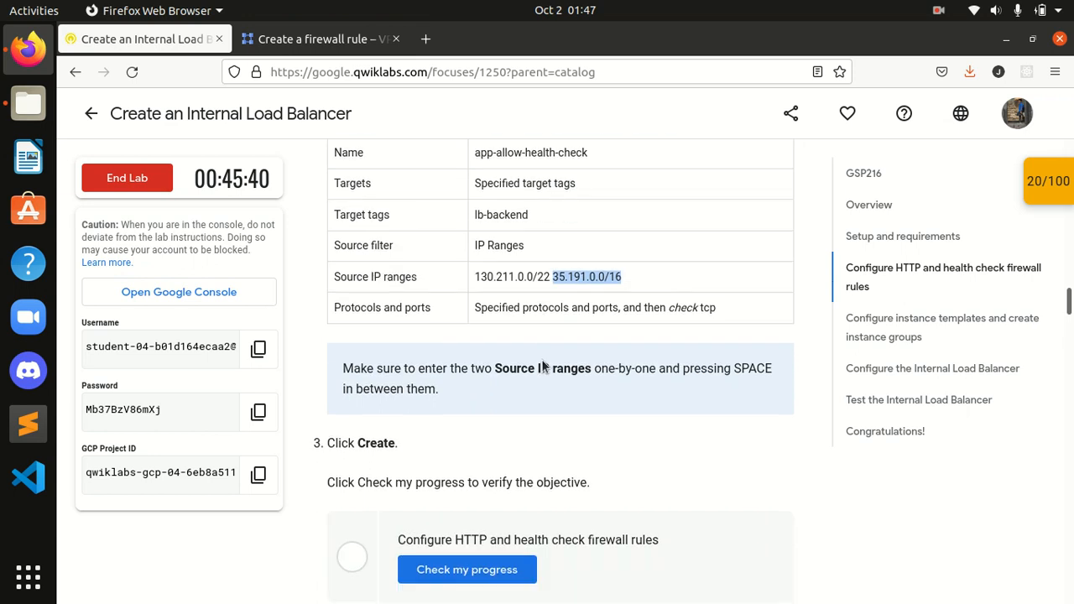
pyautogui.click(323, 39)
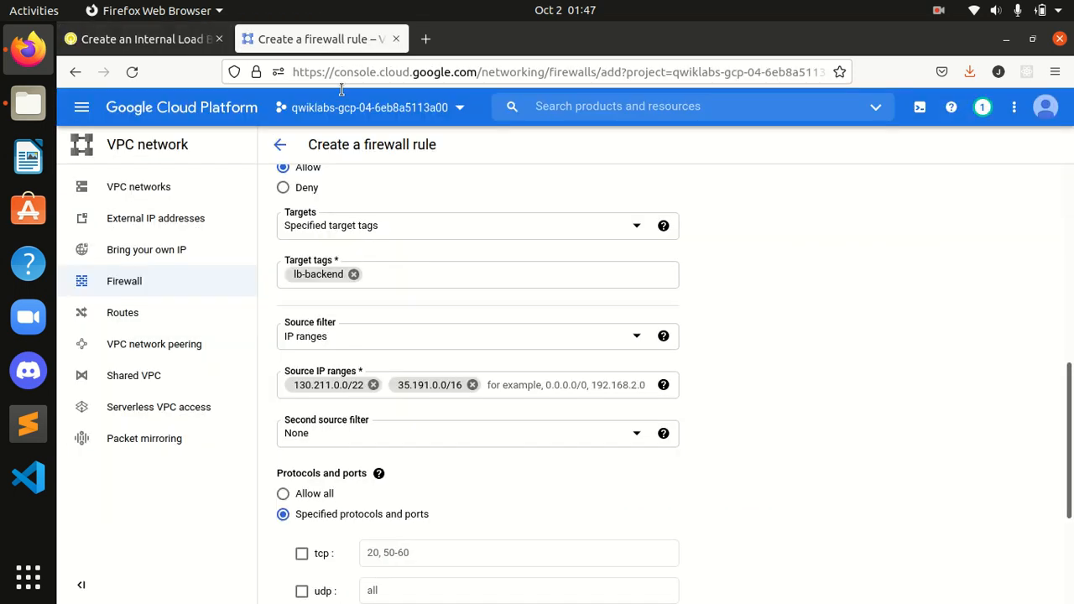
pyautogui.scroll(-3, 433, 461)
pyautogui.click(302, 412)
# - Confirm the remaining lab instruction, create the app-allow-health-check firewall rule, and look for it in the rules list
pyautogui.click(170, 29)
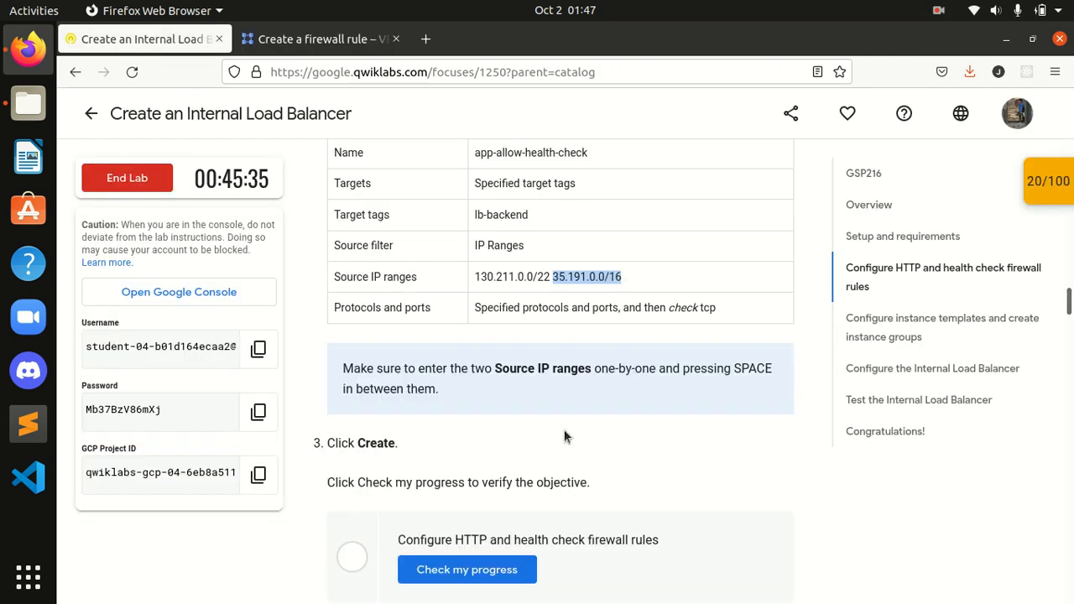
pyautogui.click(296, 52)
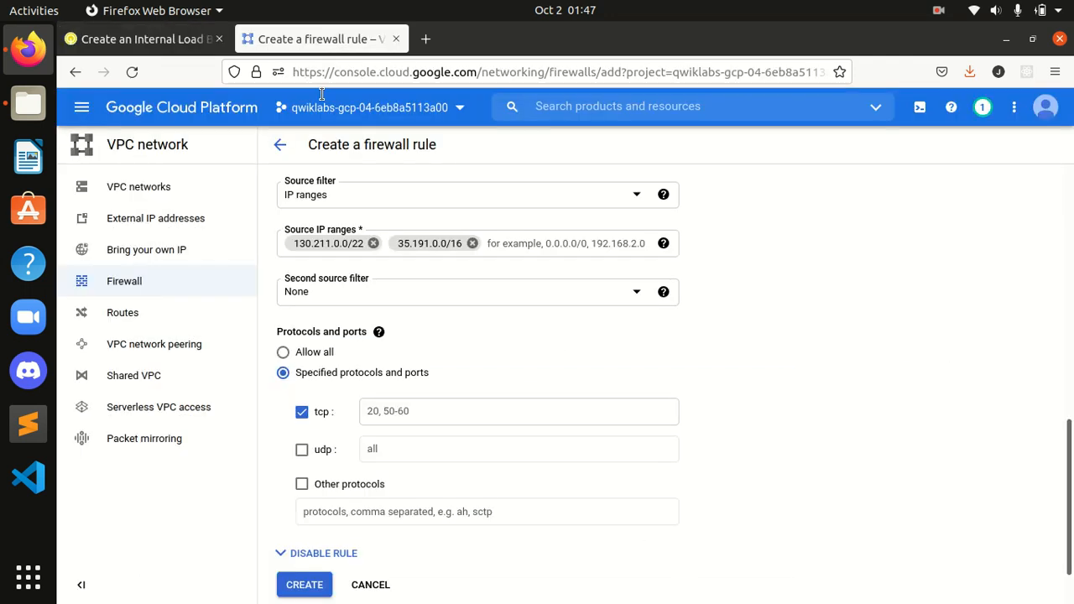
pyautogui.scroll(-1, 325, 499)
pyautogui.click(317, 525)
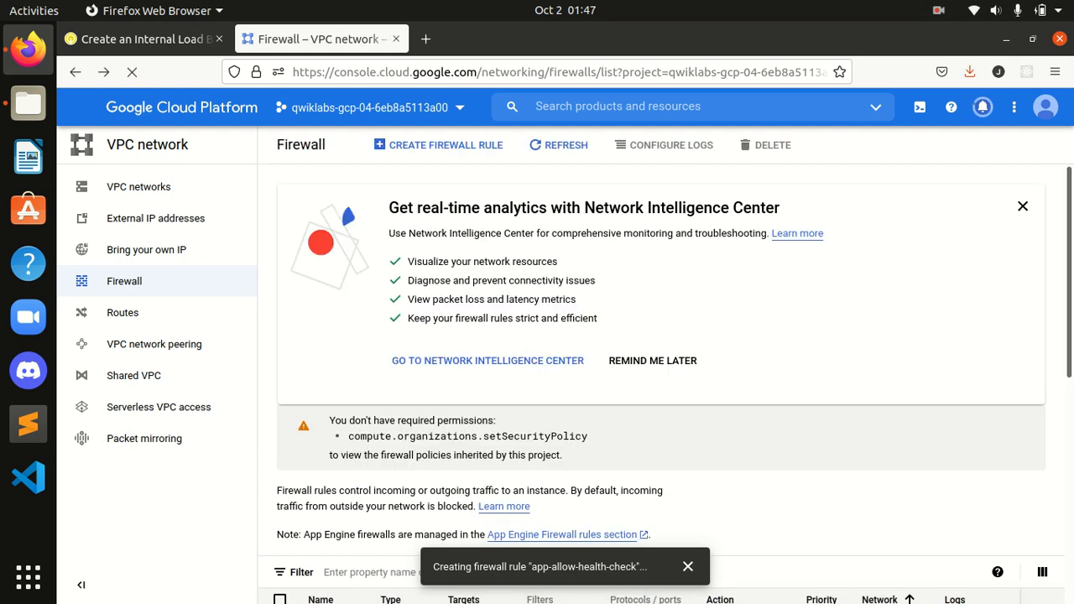
pyautogui.scroll(-10, 981, 431)
pyautogui.click(90, 243)
pyautogui.scroll(2, 365, 389)
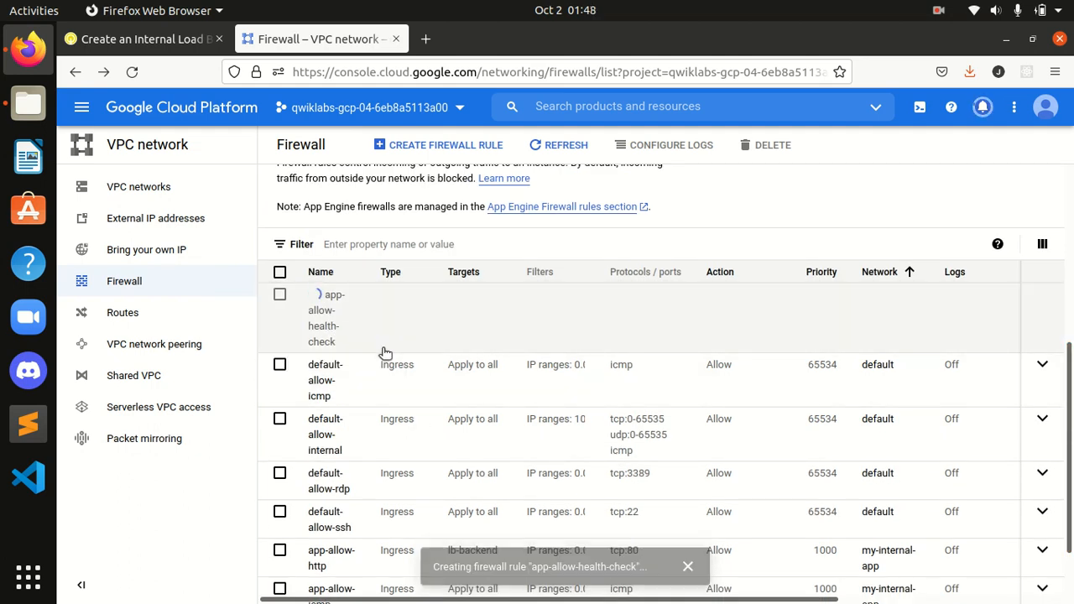
# - Check the lab progress for the objective "Configure HTTP and health check firewall rules"
pyautogui.click(121, 40)
pyautogui.scroll(-1, 423, 409)
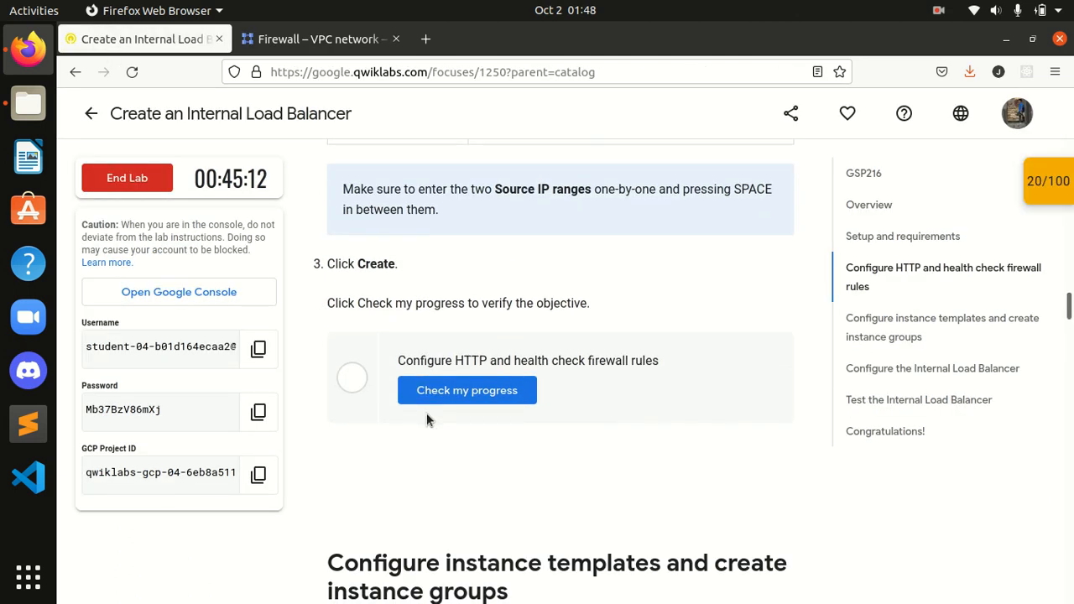
pyautogui.click(458, 387)
pyautogui.scroll(-5, 457, 382)
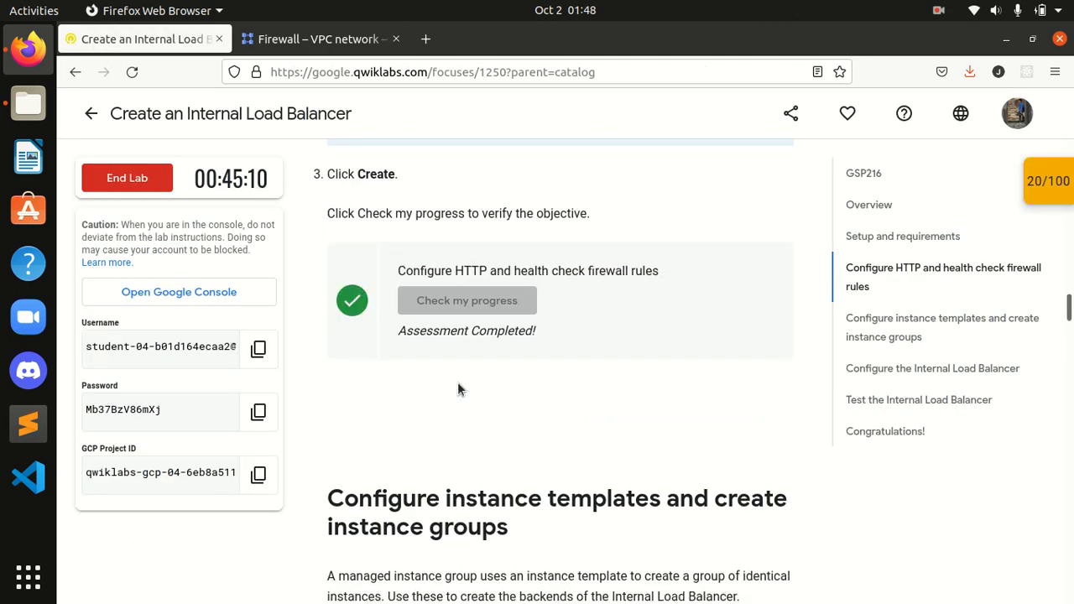
# - Read the lab's introduction to configuring instance templates and open the Compute Engine instance templates page in the Cloud console
pyautogui.scroll(-1, 457, 381)
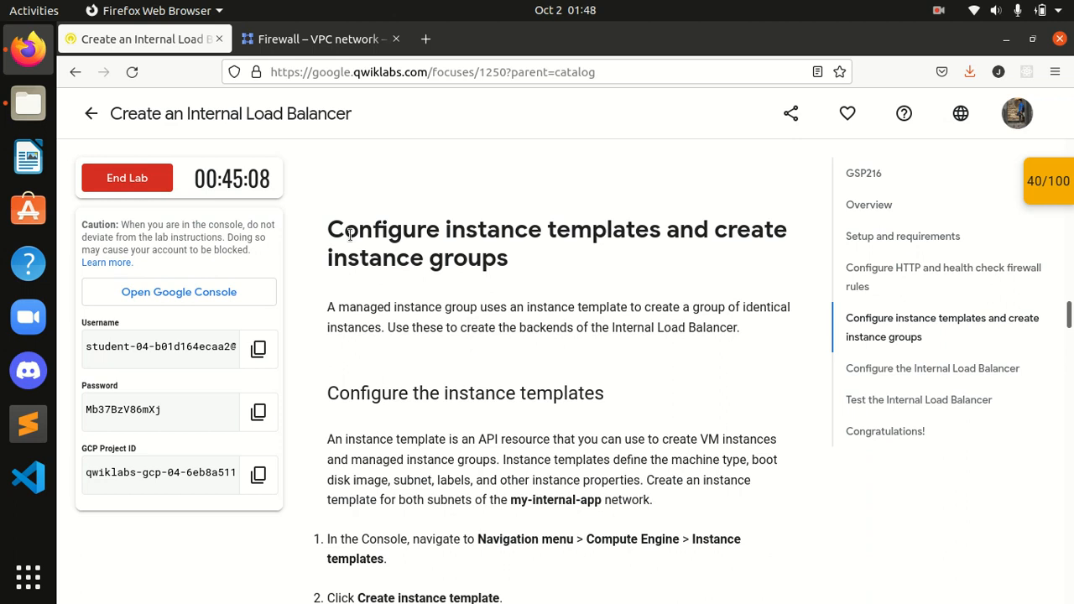
pyautogui.moveTo(327, 229); pyautogui.dragTo(598, 281)
pyautogui.click(587, 275)
pyautogui.scroll(-2, 582, 429)
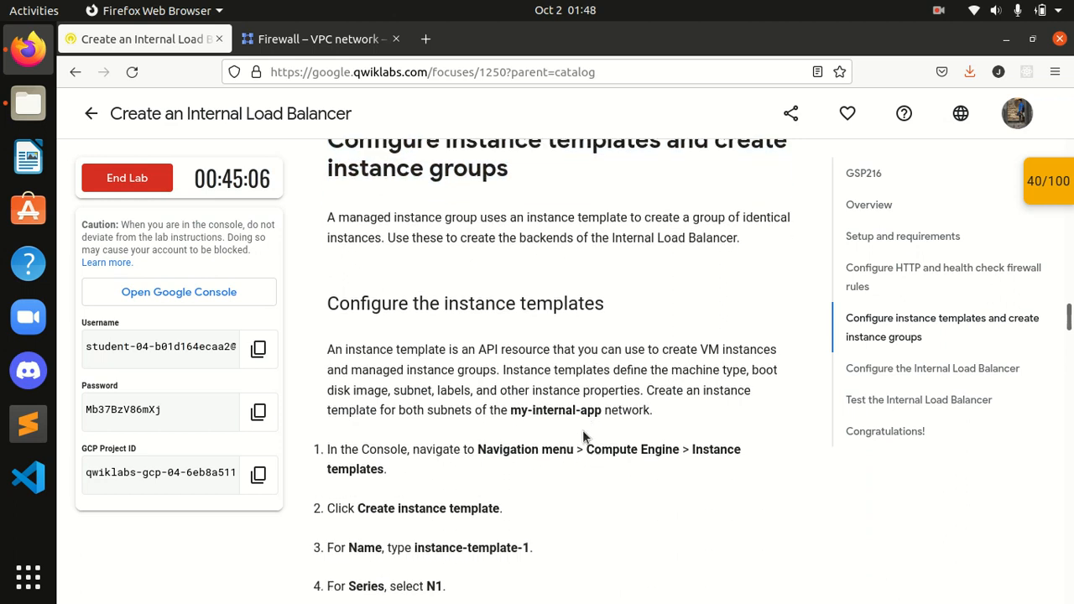
pyautogui.scroll(-1, 658, 384)
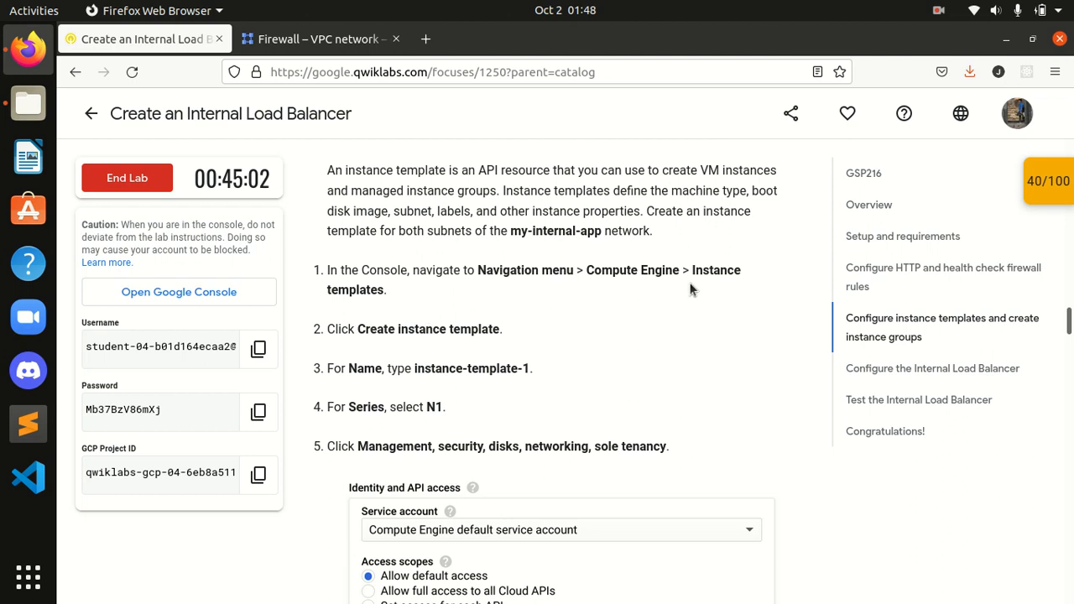
pyautogui.click(267, 39)
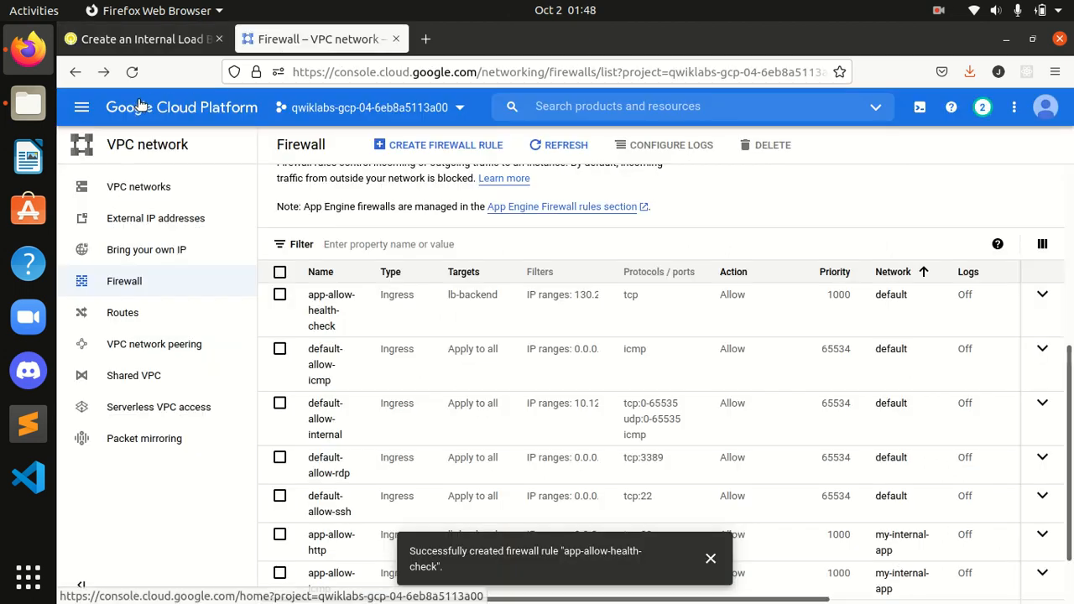
pyautogui.click(82, 108)
pyautogui.scroll(-3, 193, 336)
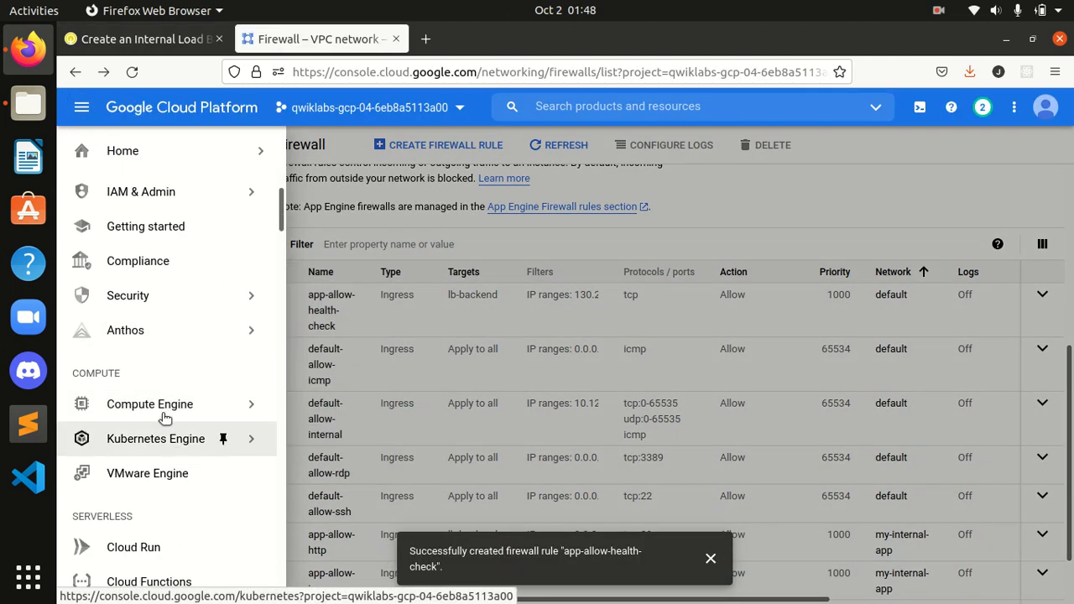
pyautogui.moveTo(165, 412)
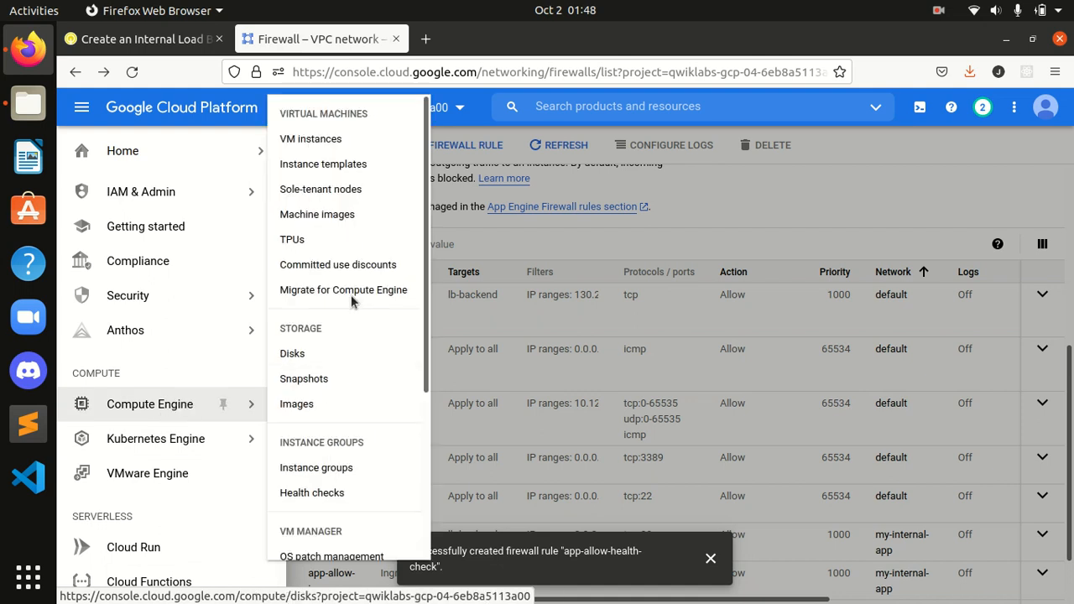
pyautogui.click(308, 166)
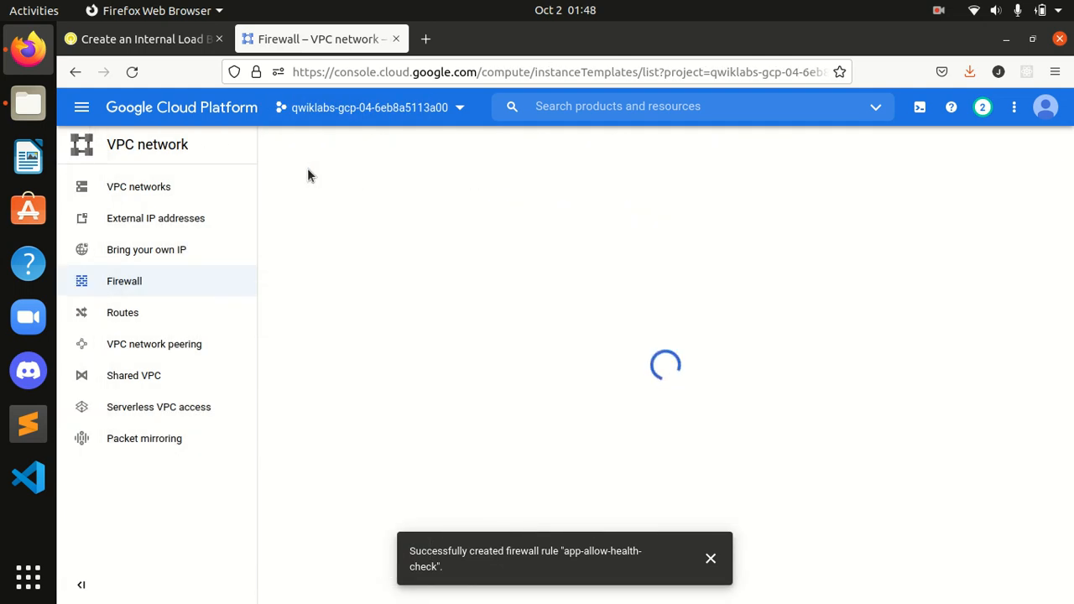
# - Check the lab's template name and series requirements, and start a new instance template, closing the leftover notification and side panel
pyautogui.click(126, 38)
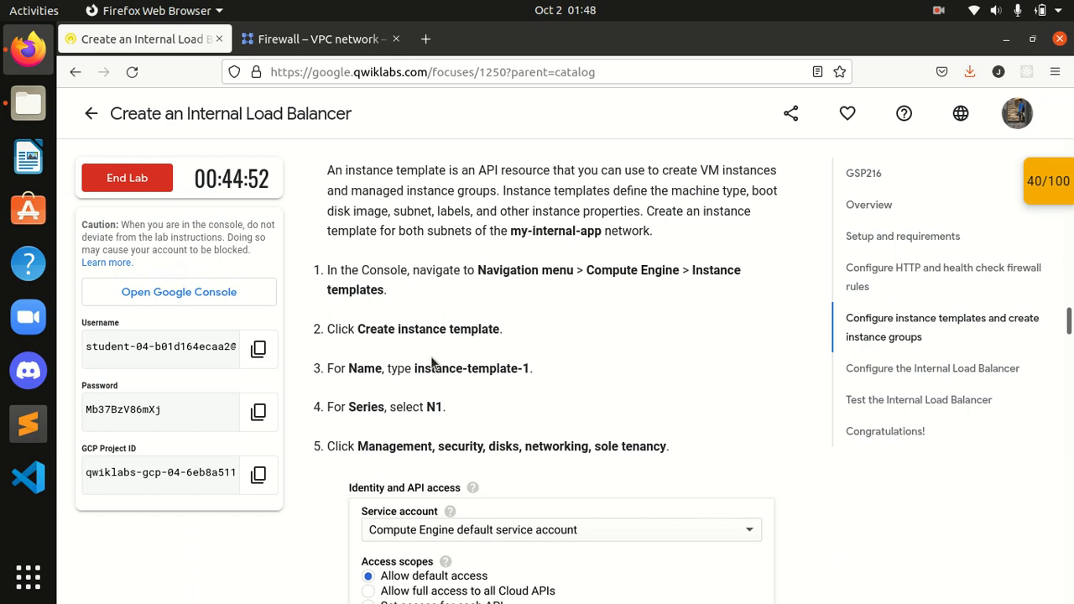
pyautogui.scroll(-2, 432, 363)
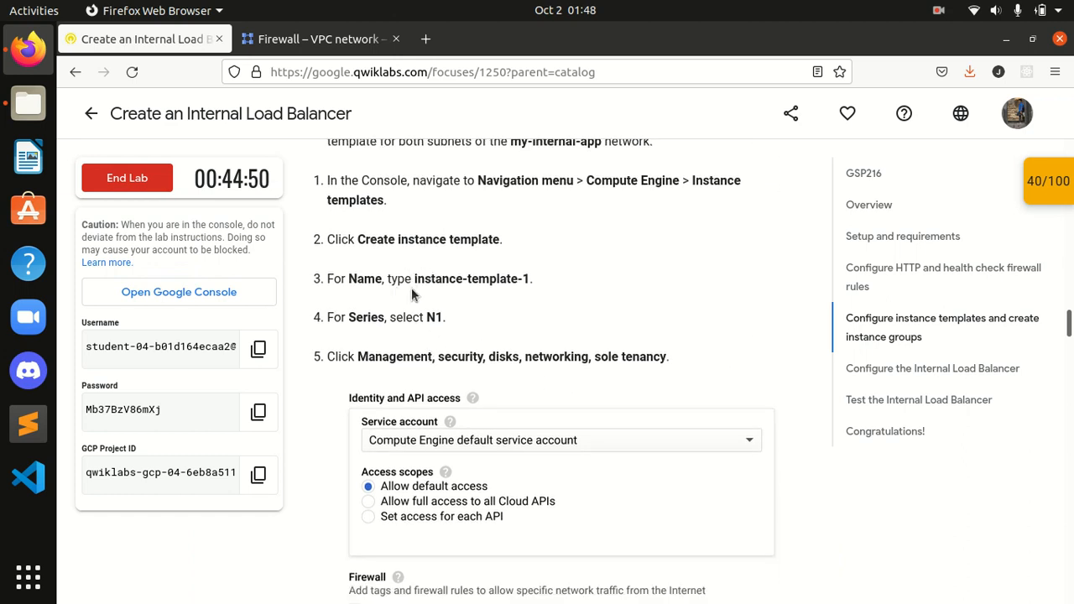
pyautogui.click(327, 42)
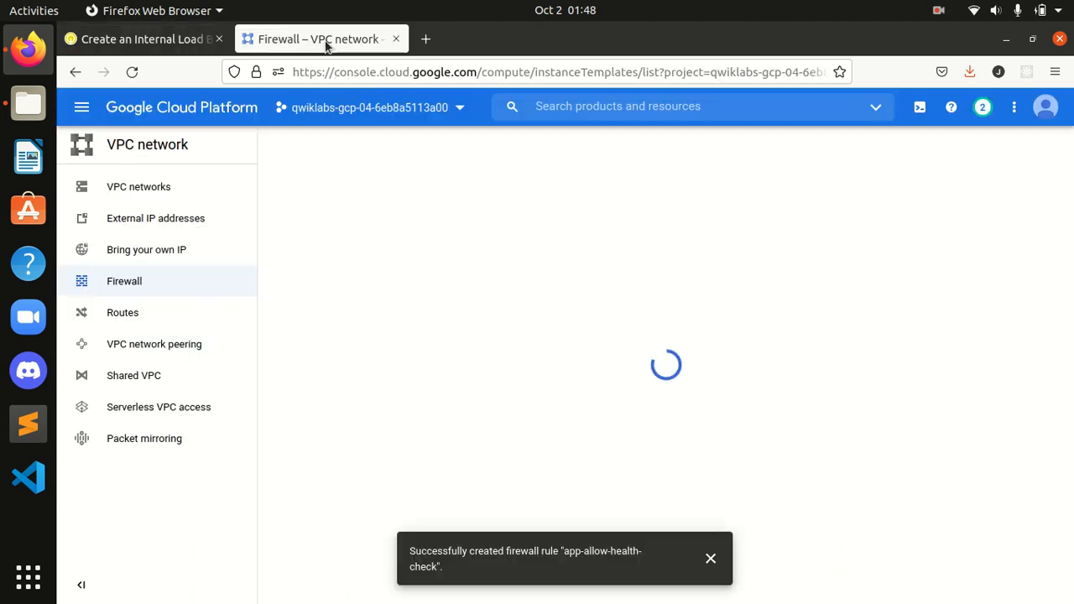
pyautogui.click(709, 560)
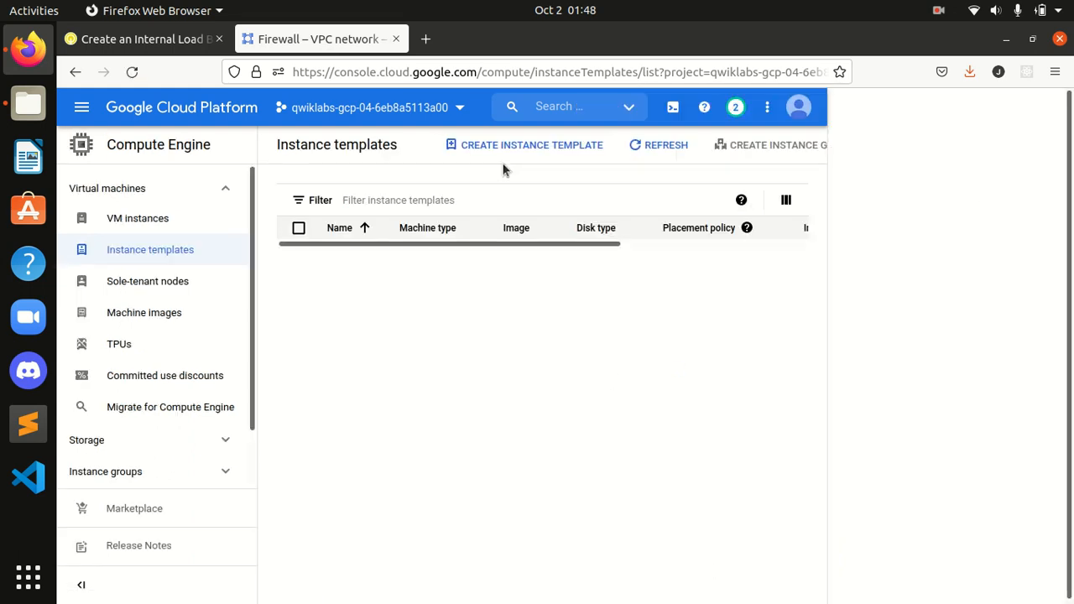
pyautogui.click(533, 152)
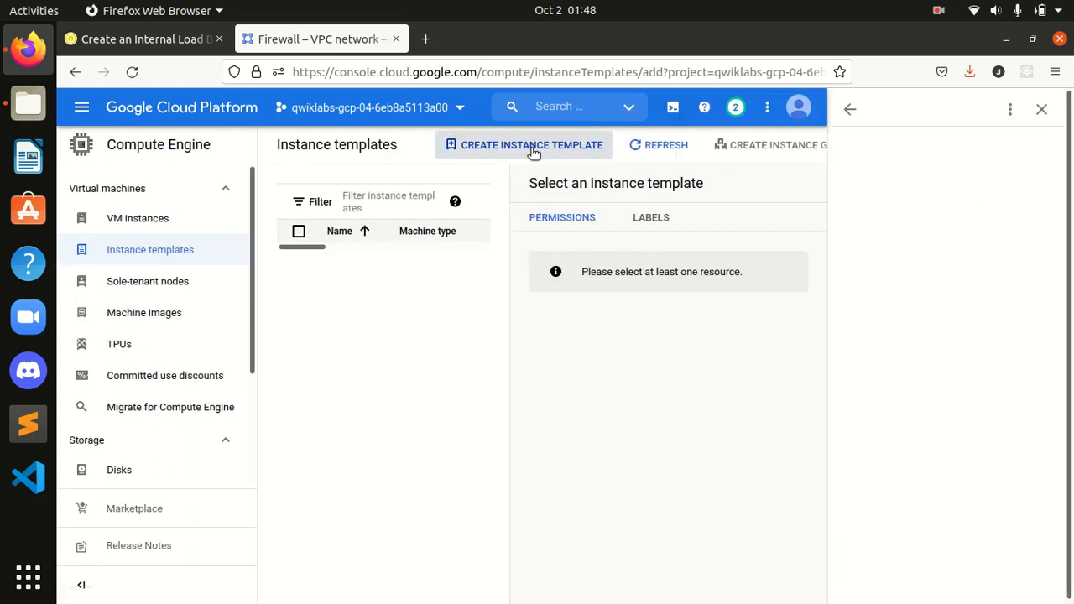
pyautogui.click(1040, 111)
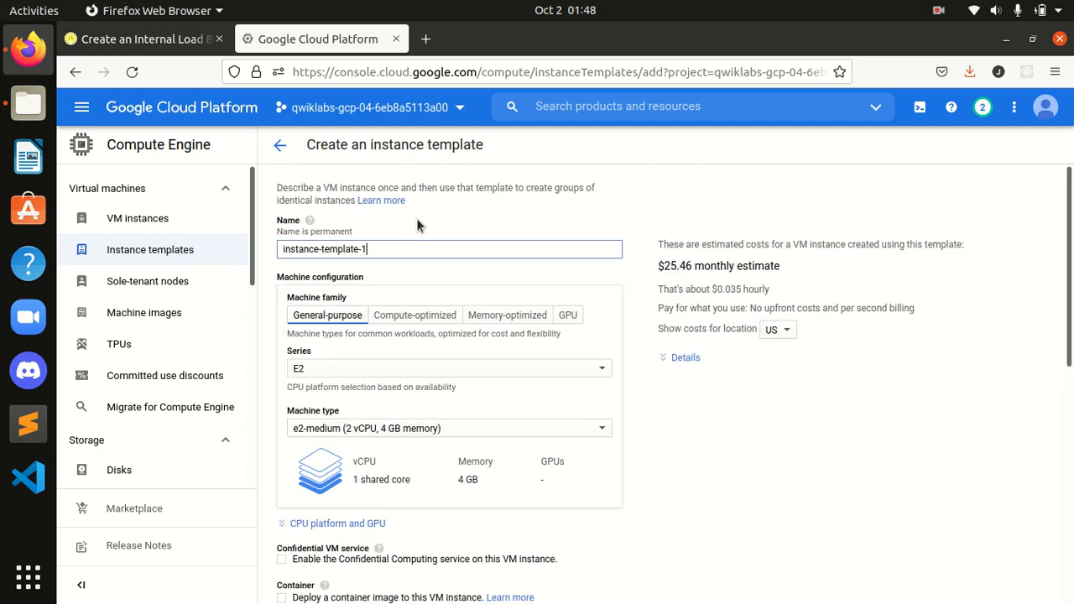
# - Recheck the lab's series requirement and set the instance template's machine series to N1
pyautogui.click(137, 39)
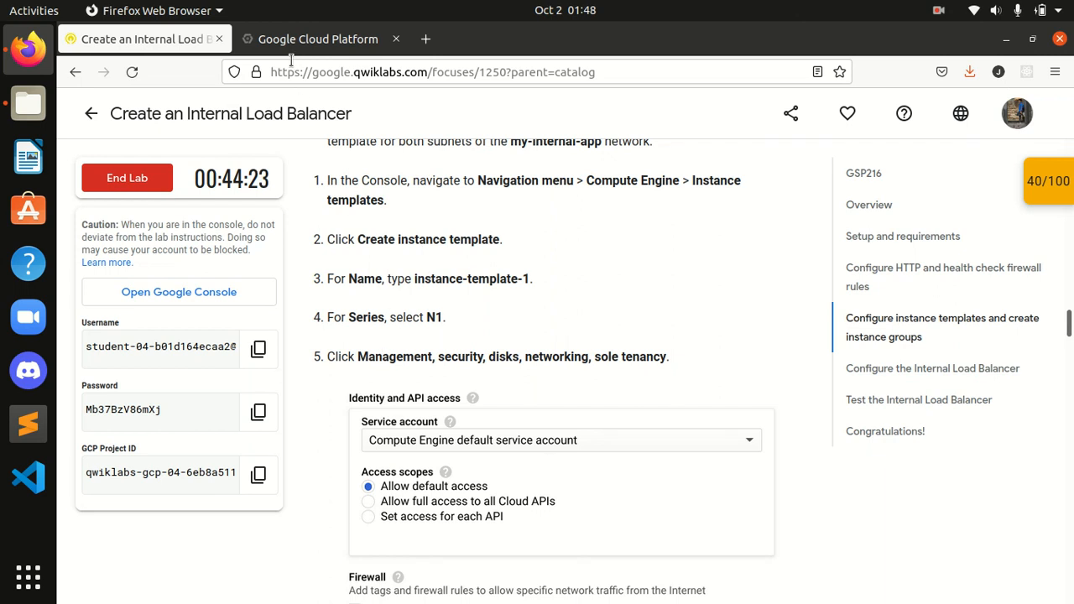
pyautogui.click(314, 39)
pyautogui.scroll(-2, 500, 322)
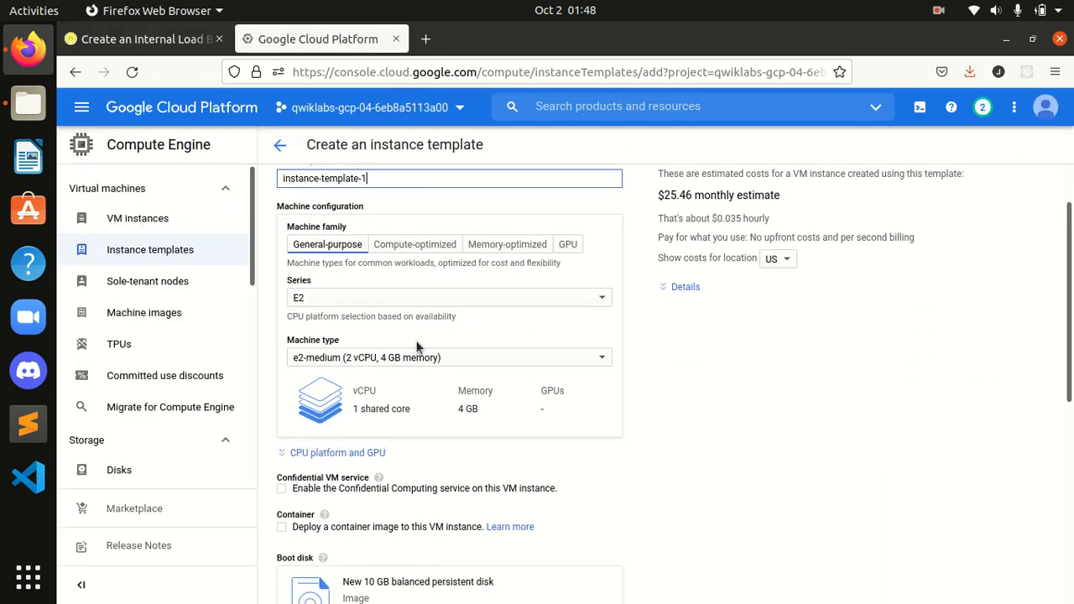
pyautogui.click(390, 295)
pyautogui.click(364, 474)
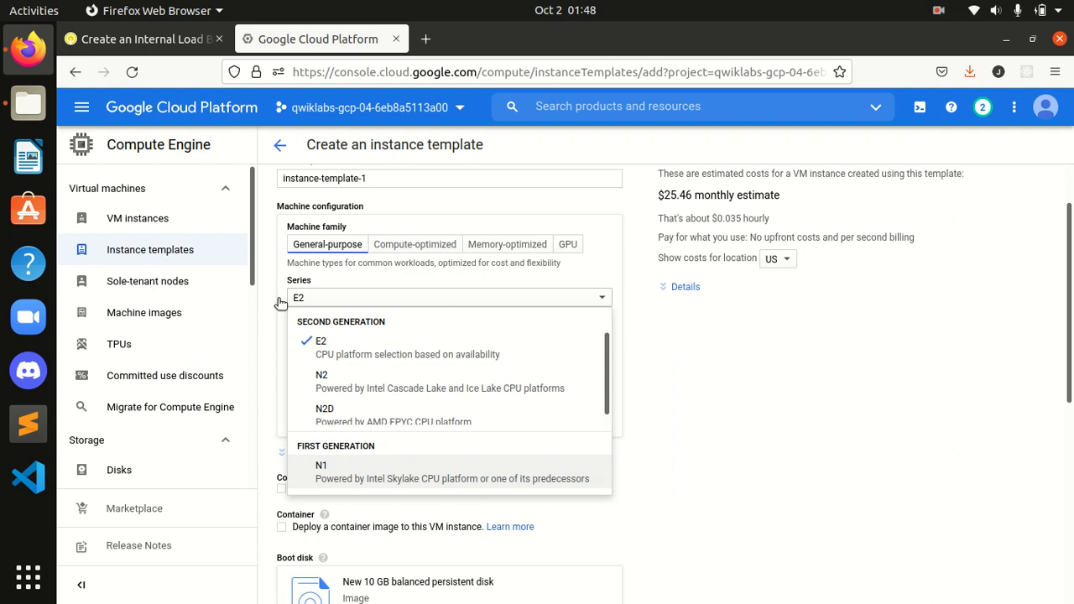
# - Check the lab's next instructions, expand the template's management, security, disks, networking and sole tenancy options, and go to the metadata key
pyautogui.click(198, 39)
pyautogui.scroll(-2, 475, 351)
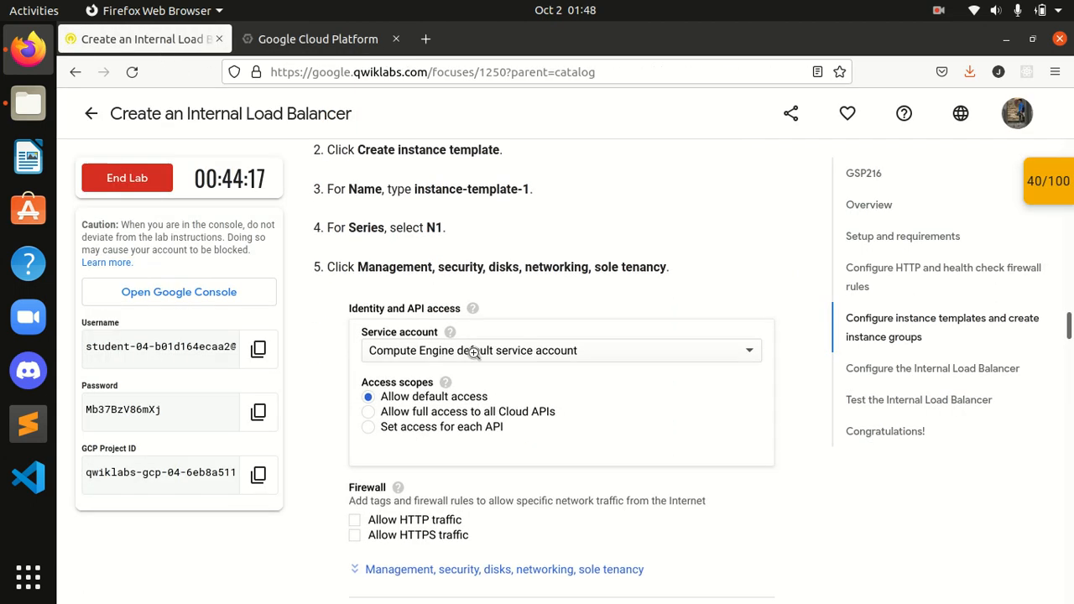
pyautogui.scroll(-2, 470, 286)
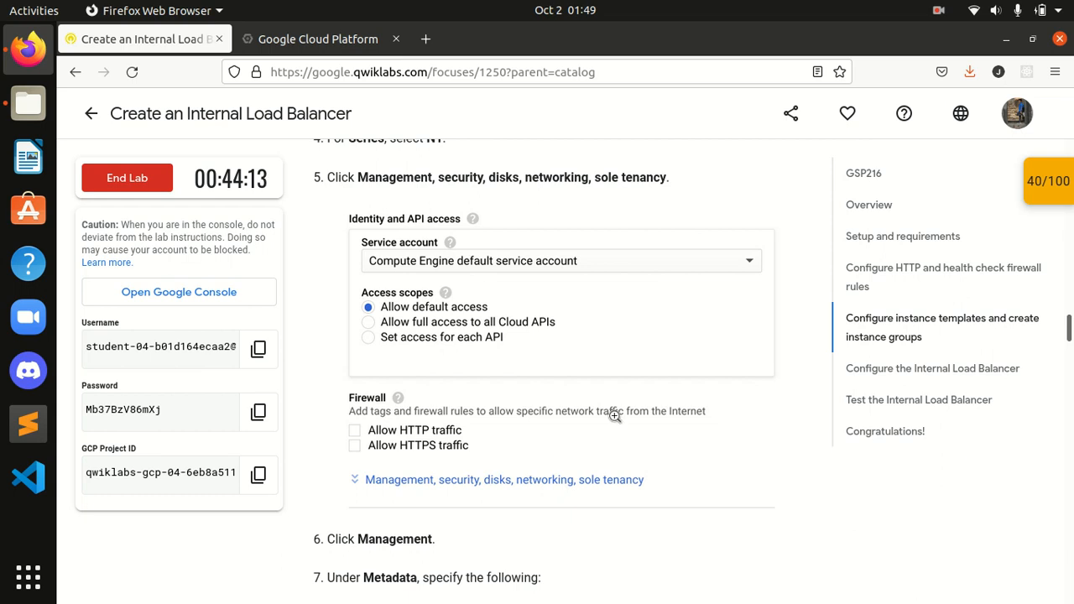
pyautogui.scroll(-6, 579, 542)
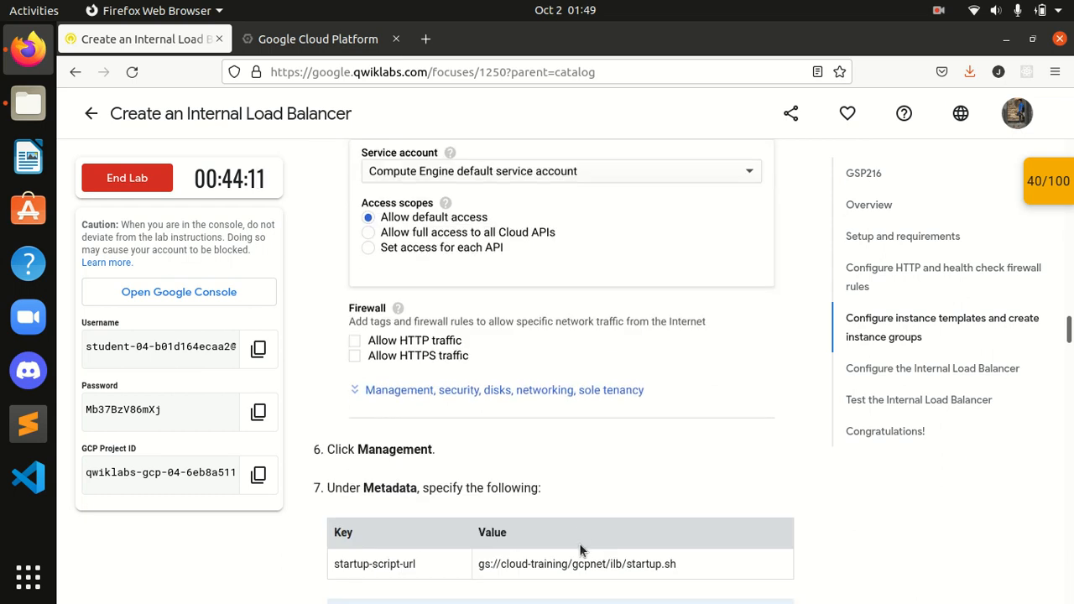
pyautogui.hotkey('ctrl', 'Tab')
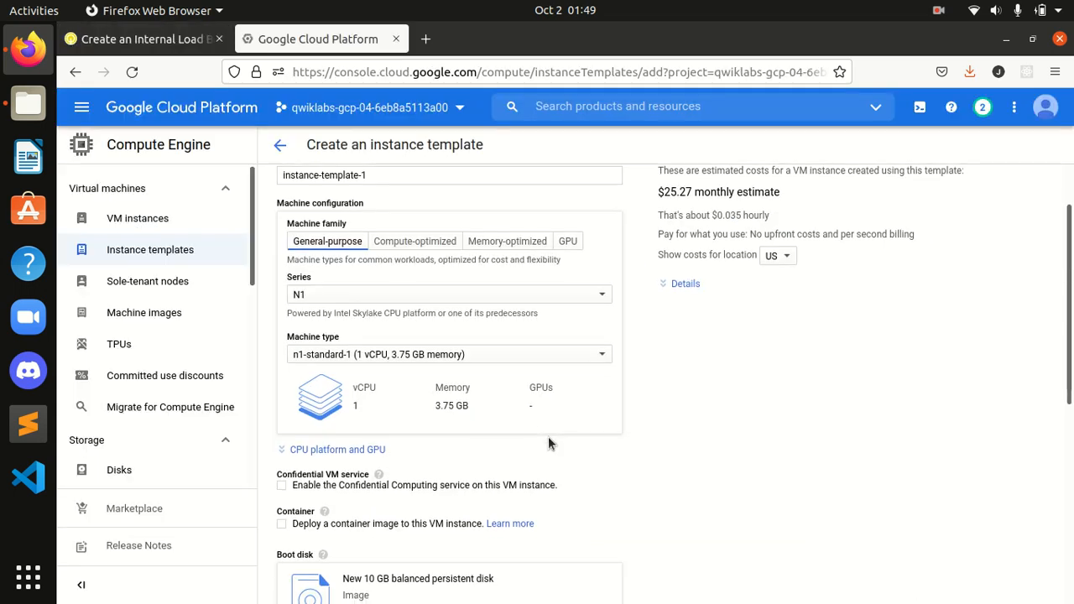
pyautogui.scroll(-5, 549, 436)
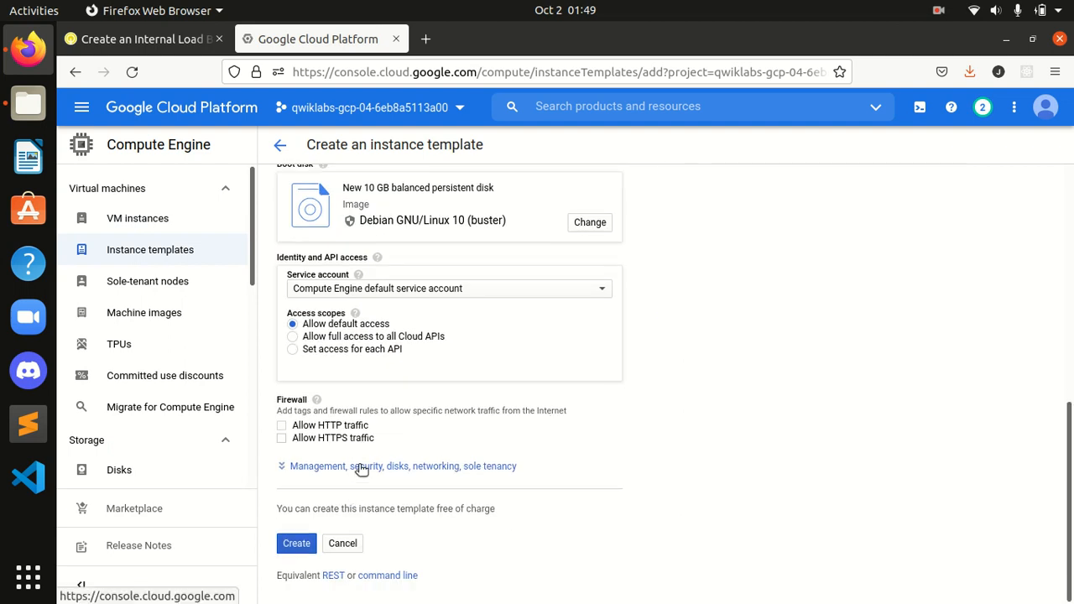
pyautogui.click(455, 487)
pyautogui.scroll(-4, 457, 494)
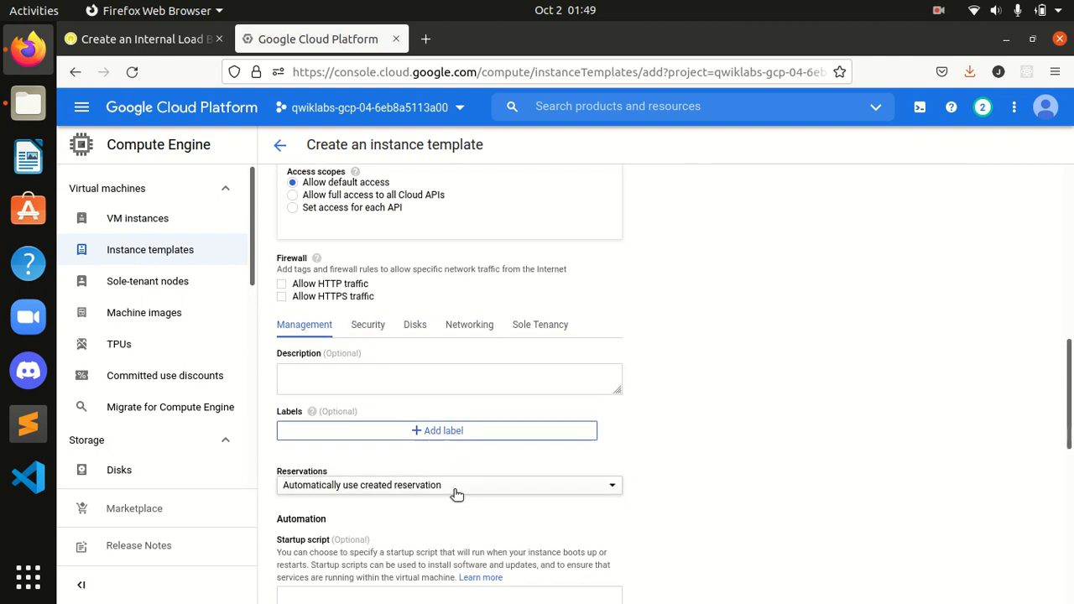
pyautogui.scroll(-1, 456, 496)
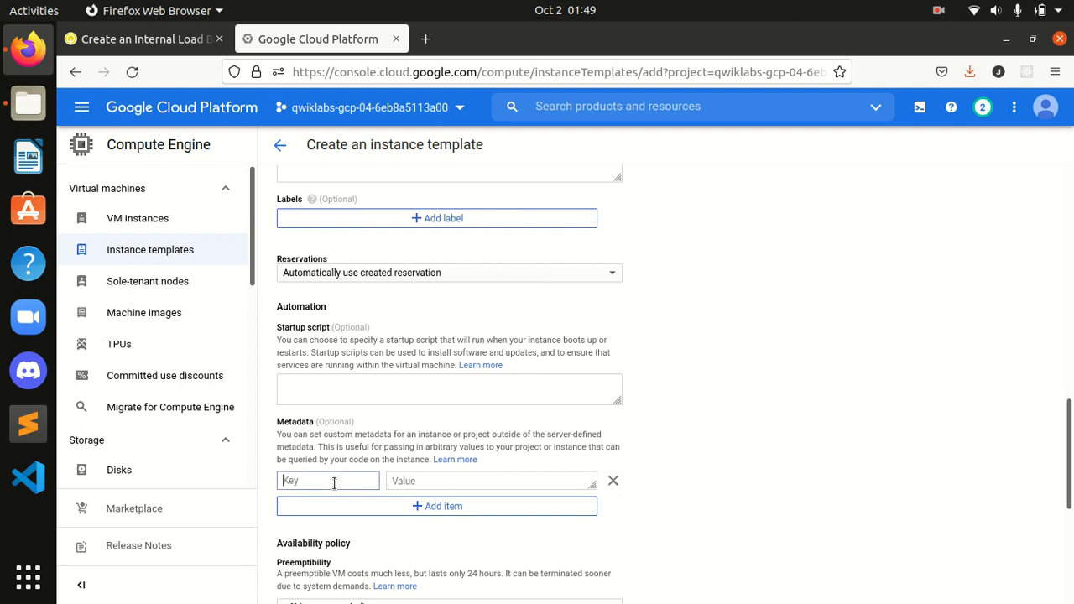
# - Copy the metadata key from the lab's table and enter startup-script-url as the template's metadata key
pyautogui.click(145, 39)
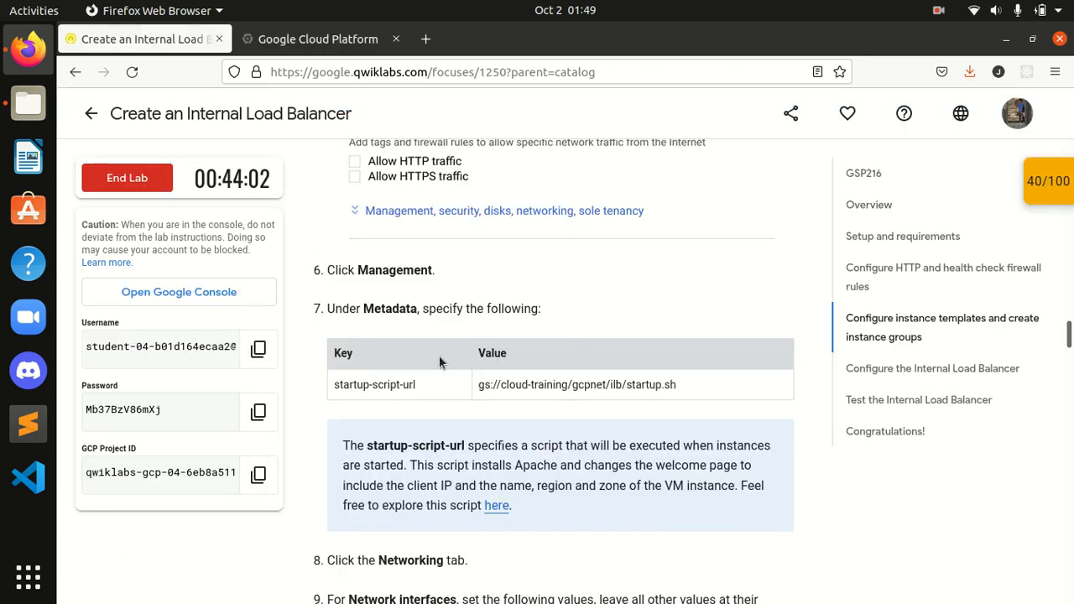
pyautogui.moveTo(432, 387); pyautogui.dragTo(319, 388)
pyautogui.hotkey('ctrl', 'c')
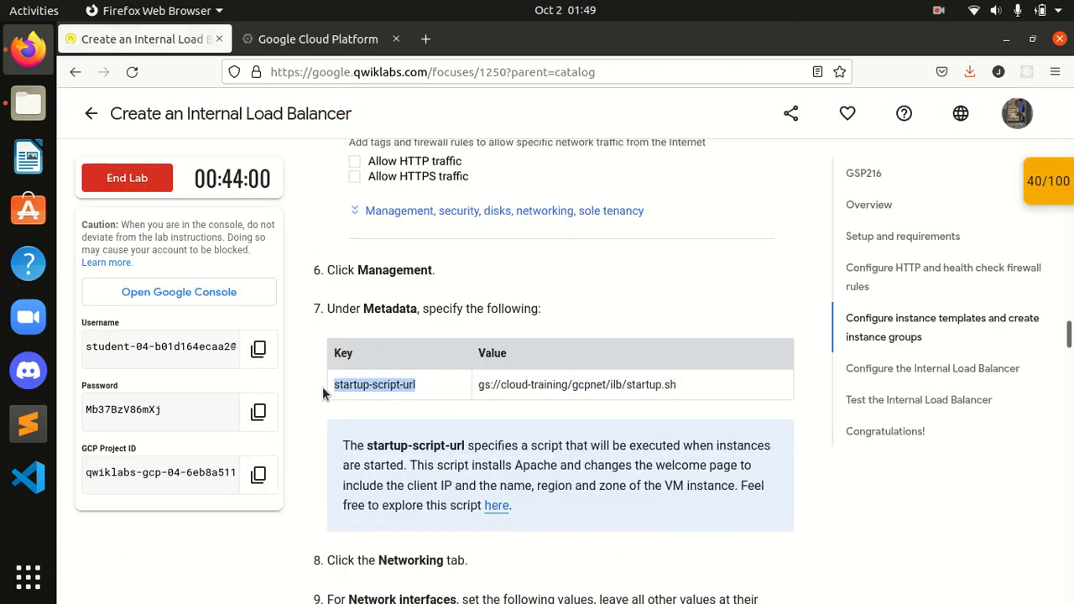
pyautogui.click(336, 39)
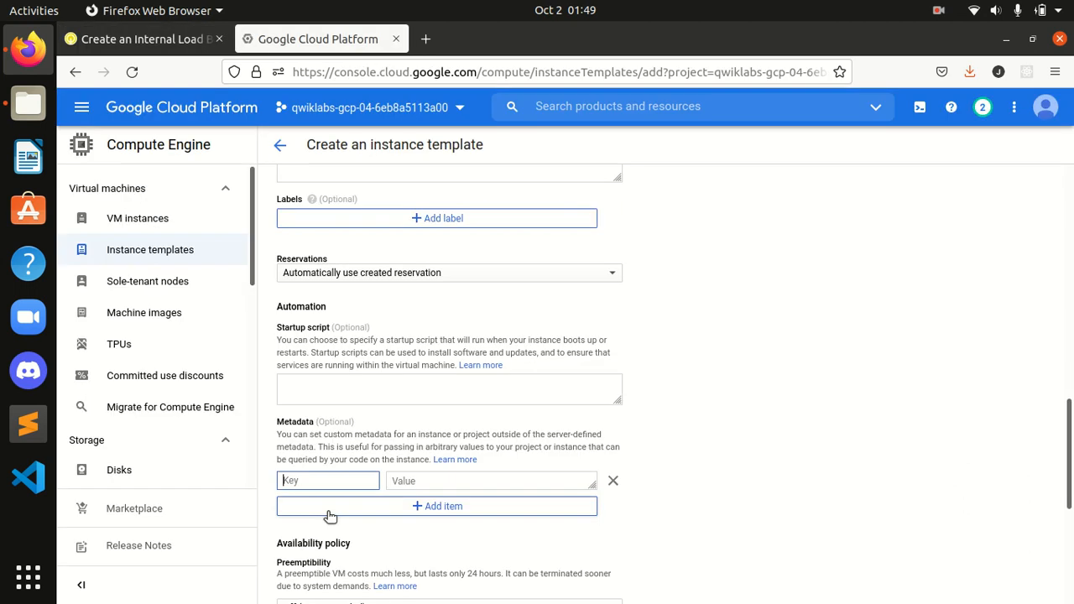
pyautogui.hotkey('ctrl', 'v')
# - Copy the metadata value from the lab's table and enter gs://cloud-training/gcpnet/ilb/startup.sh as the value for startup-script-url
pyautogui.click(144, 40)
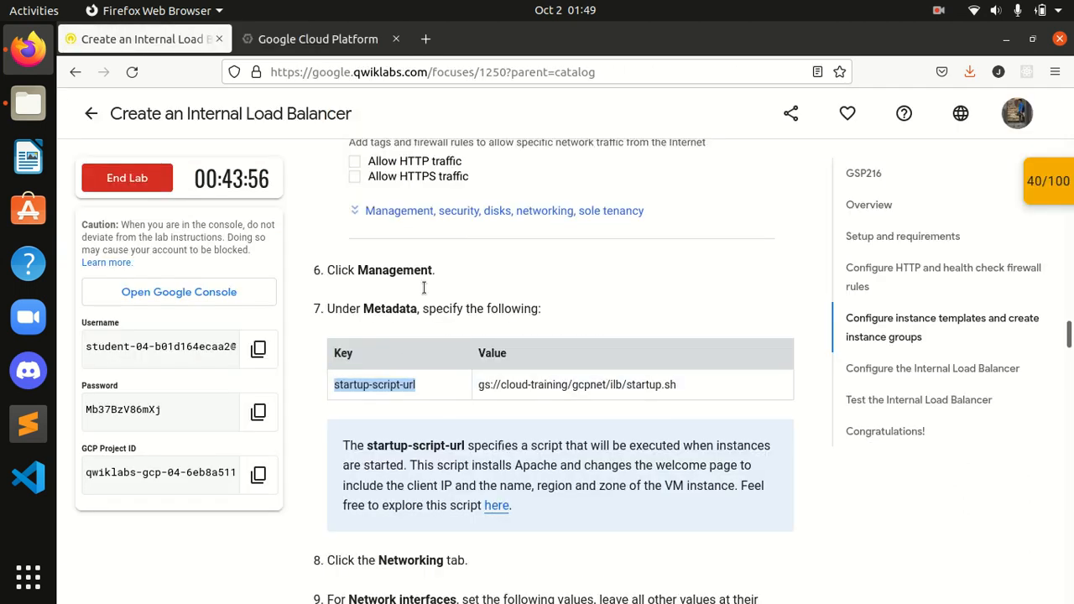
pyautogui.moveTo(468, 385); pyautogui.dragTo(501, 385)
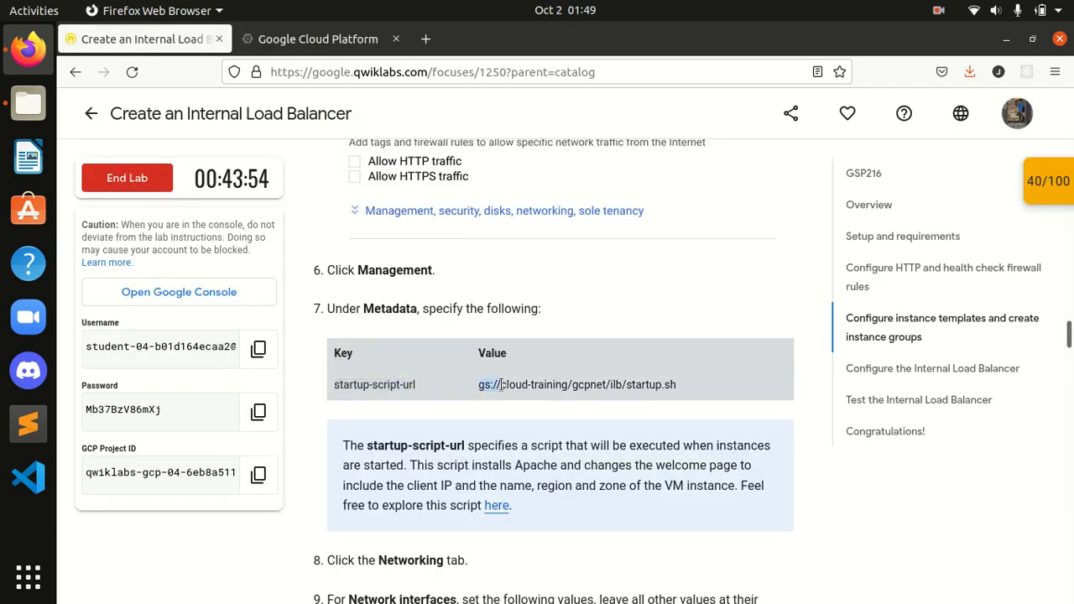
pyautogui.moveTo(612, 387); pyautogui.dragTo(744, 394)
pyautogui.hotkey('ctrl', 'c')
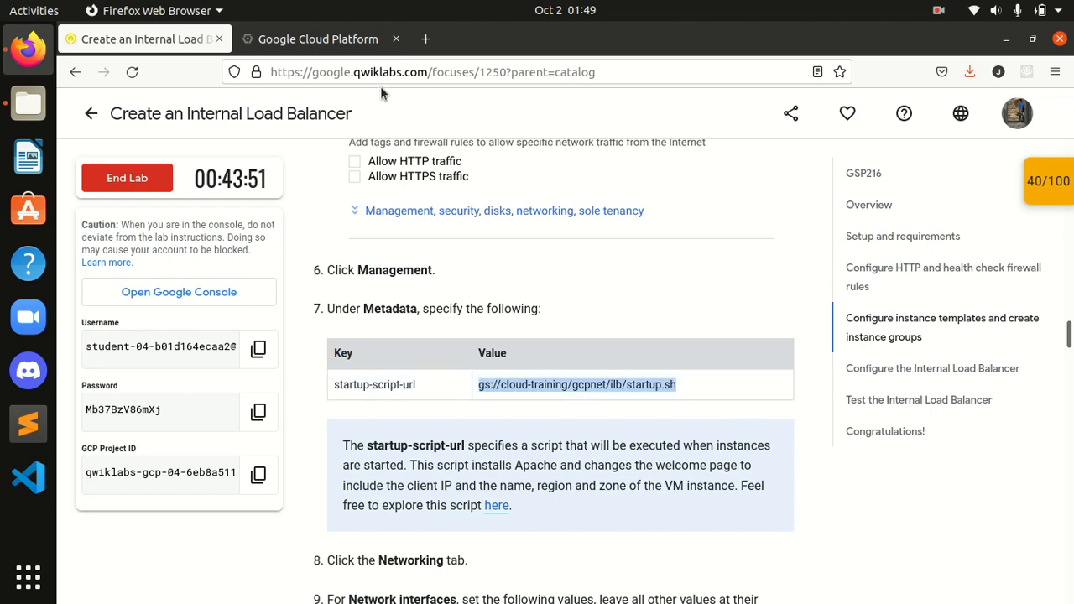
pyautogui.click(328, 42)
pyautogui.click(428, 480)
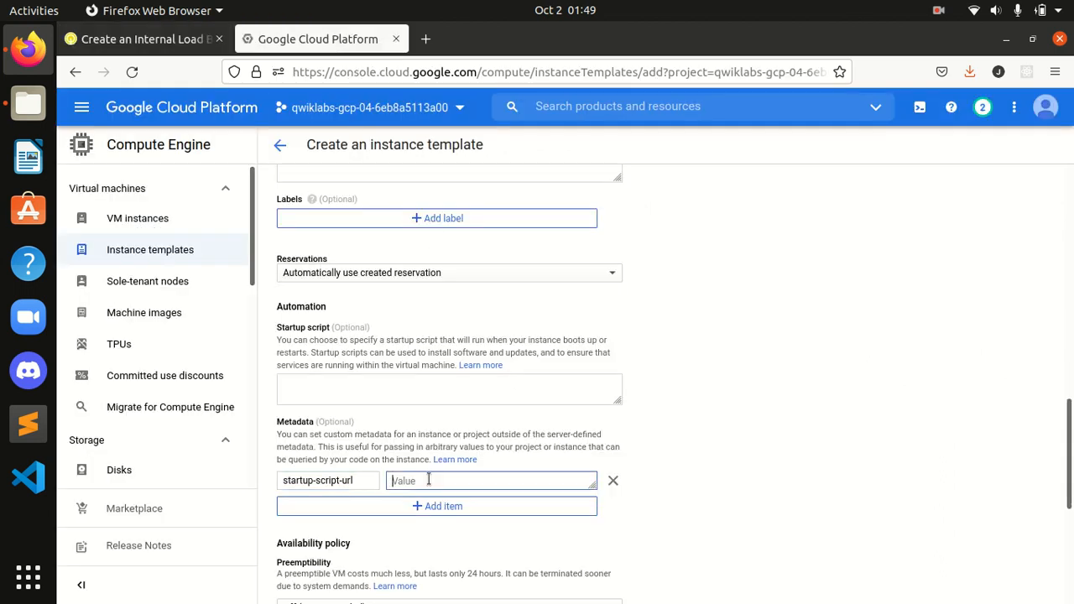
pyautogui.hotkey('ctrl', 'v')
pyautogui.click(281, 479)
pyautogui.click(406, 480)
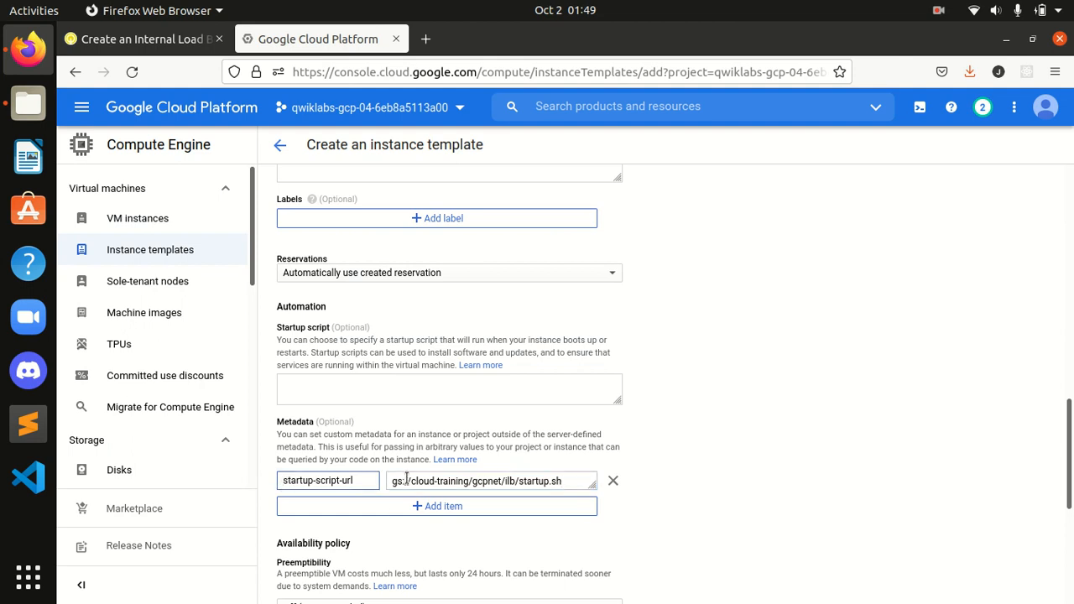
pyautogui.click(391, 484)
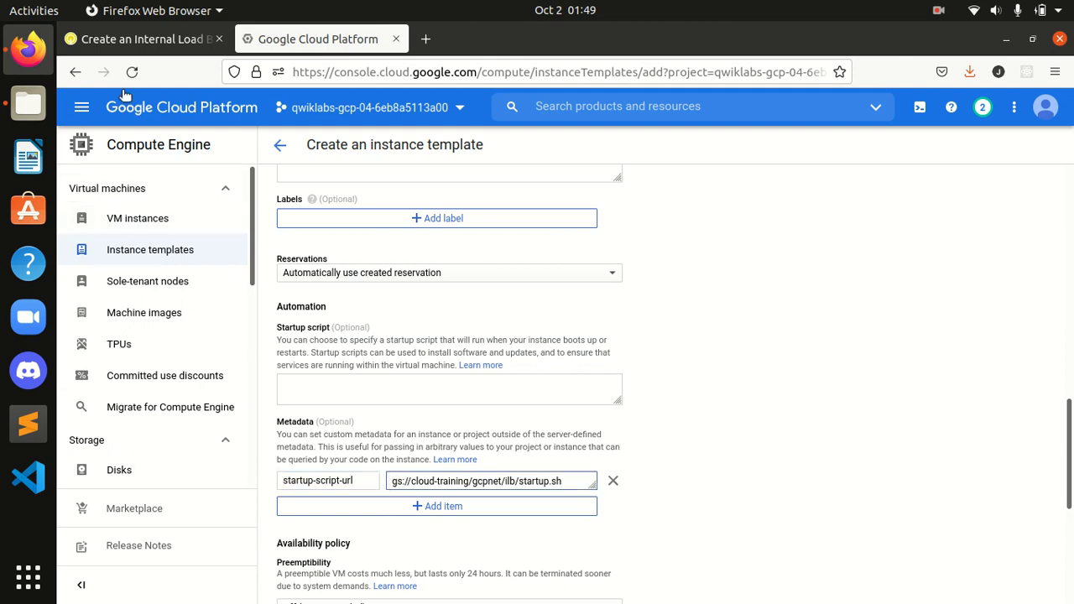
# - Check the lab's network interface requirements and open the instance template's networking settings
pyautogui.click(179, 38)
pyautogui.click(586, 408)
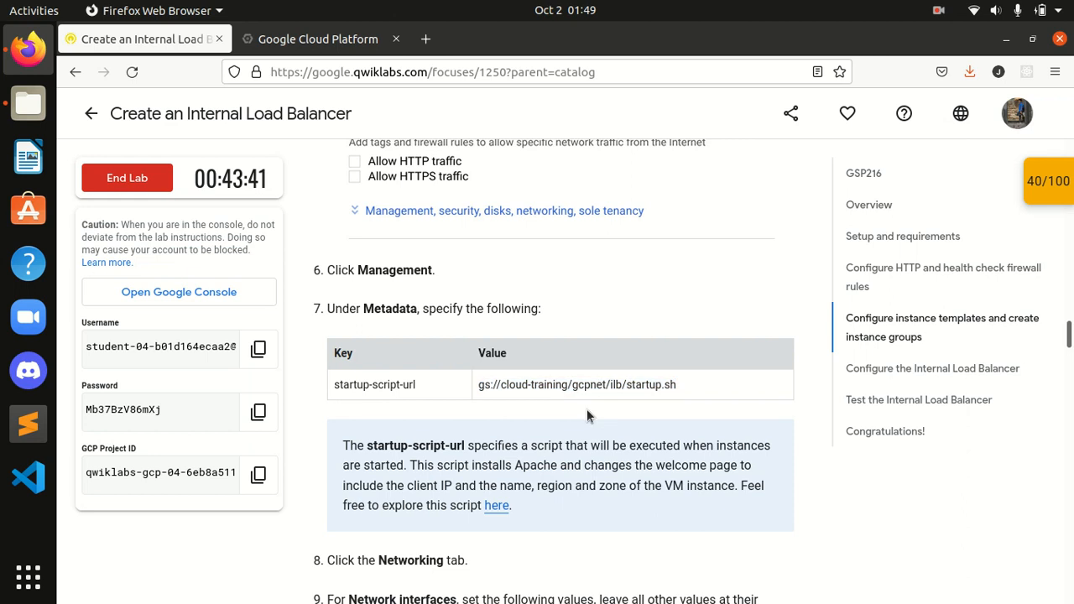
pyautogui.scroll(-4, 585, 458)
pyautogui.scroll(-4, 585, 458)
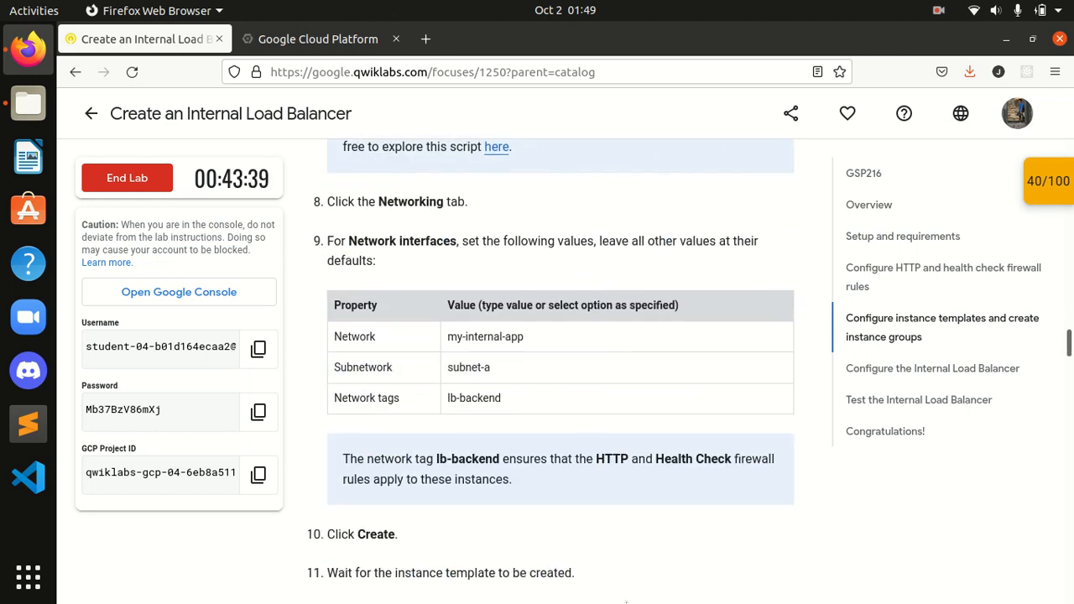
pyautogui.click(314, 42)
pyautogui.scroll(-2, 755, 438)
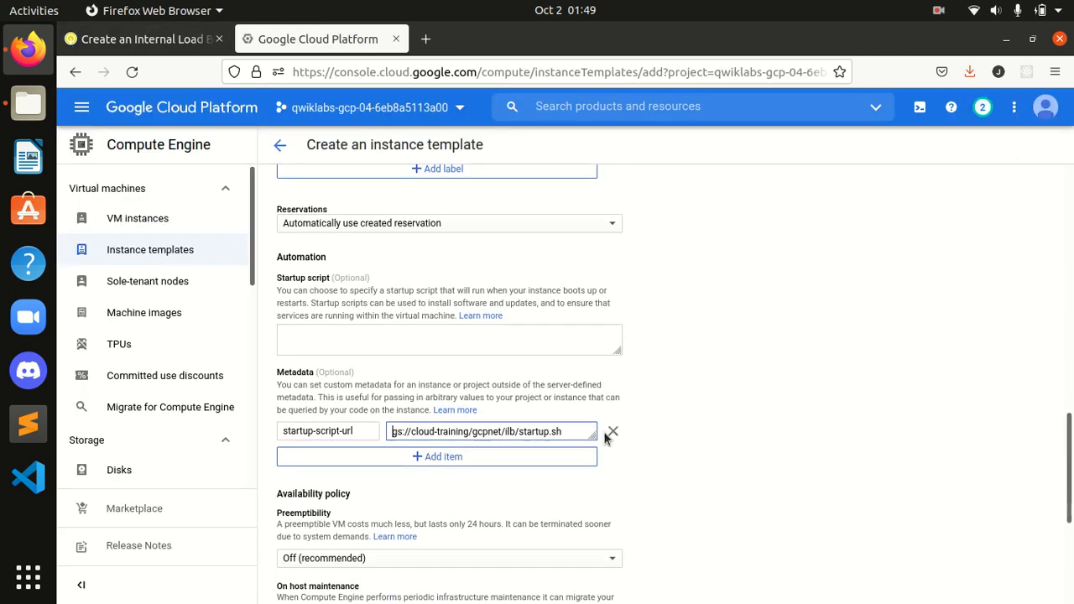
pyautogui.moveTo(1070, 426); pyautogui.dragTo(1037, 352)
pyautogui.click(470, 347)
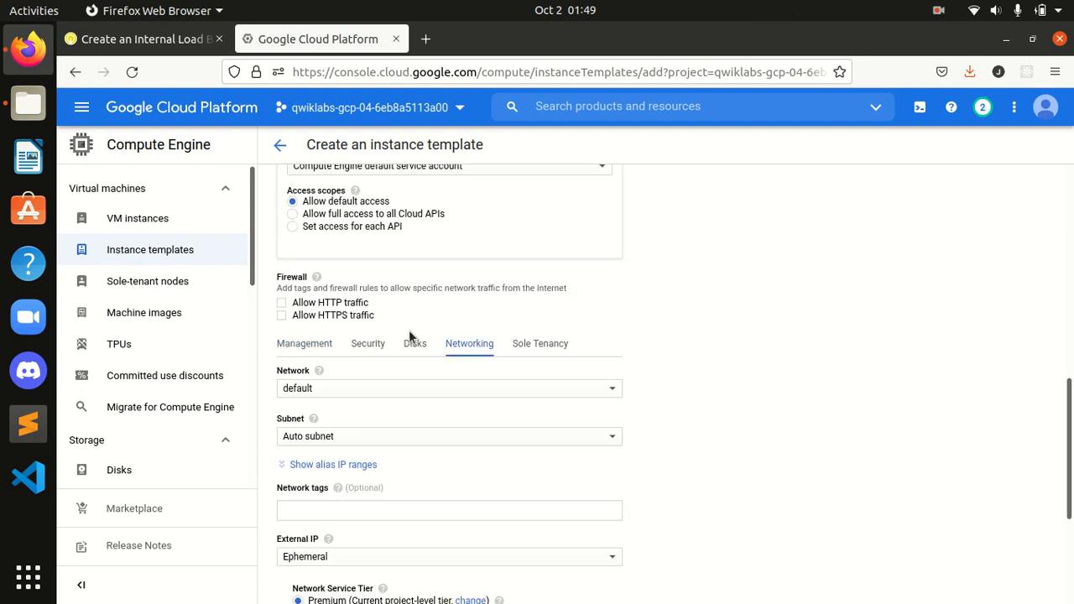
# - Look up the required network in the lab's table and set the template's network to my-internal-app, which uses subnet-a
pyautogui.click(153, 47)
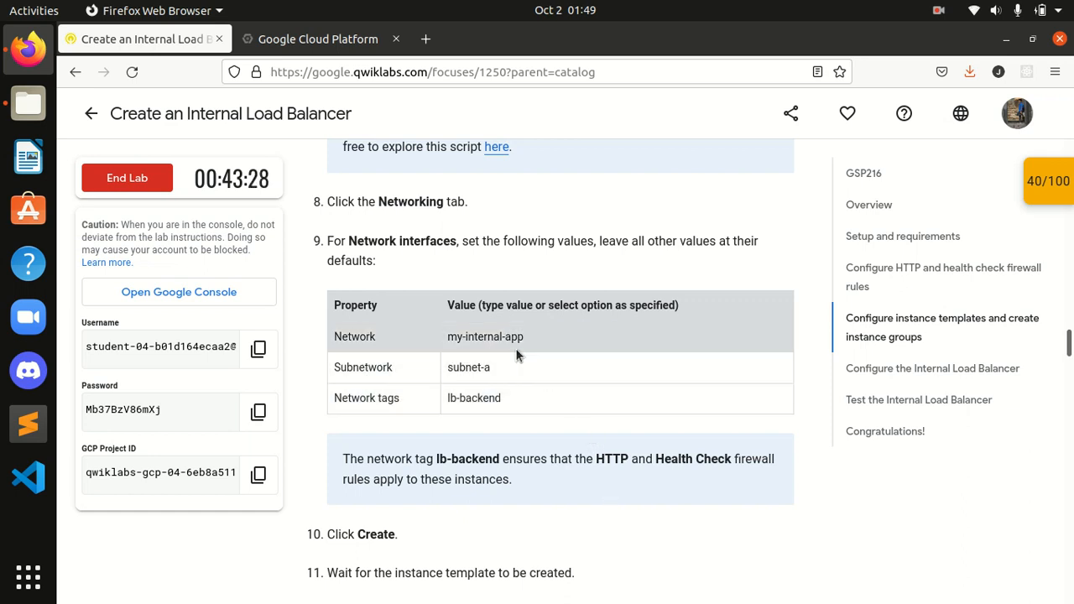
pyautogui.moveTo(523, 333); pyautogui.dragTo(462, 329)
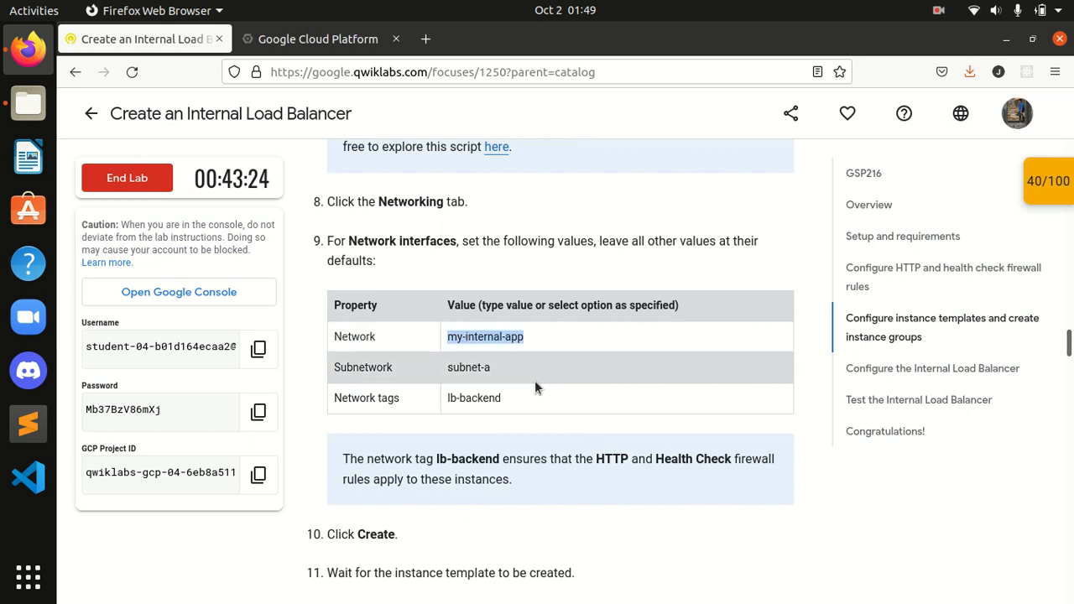
pyautogui.click(306, 42)
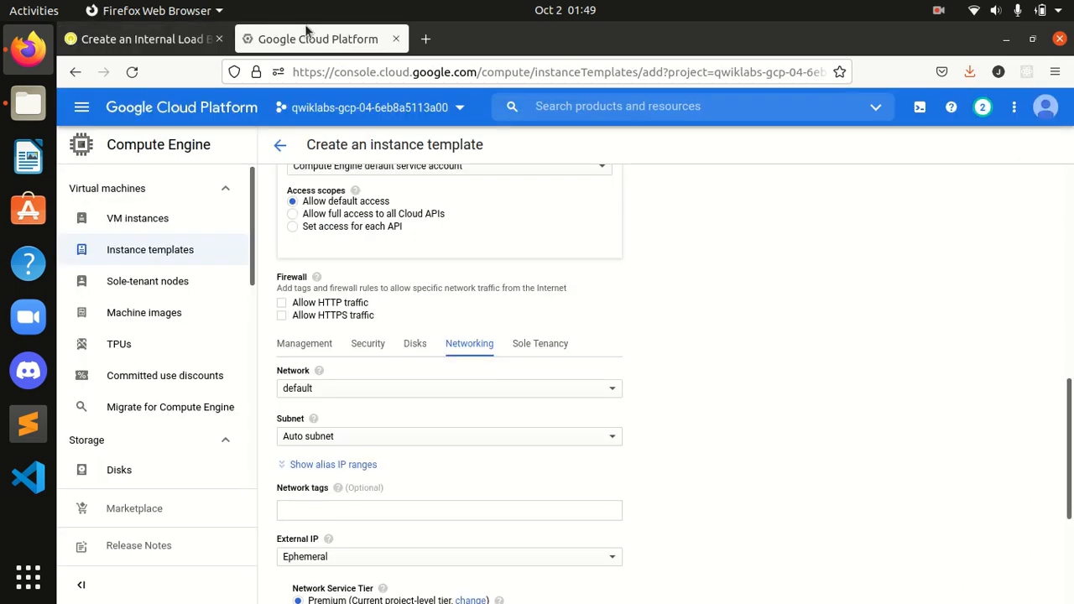
pyautogui.click(385, 391)
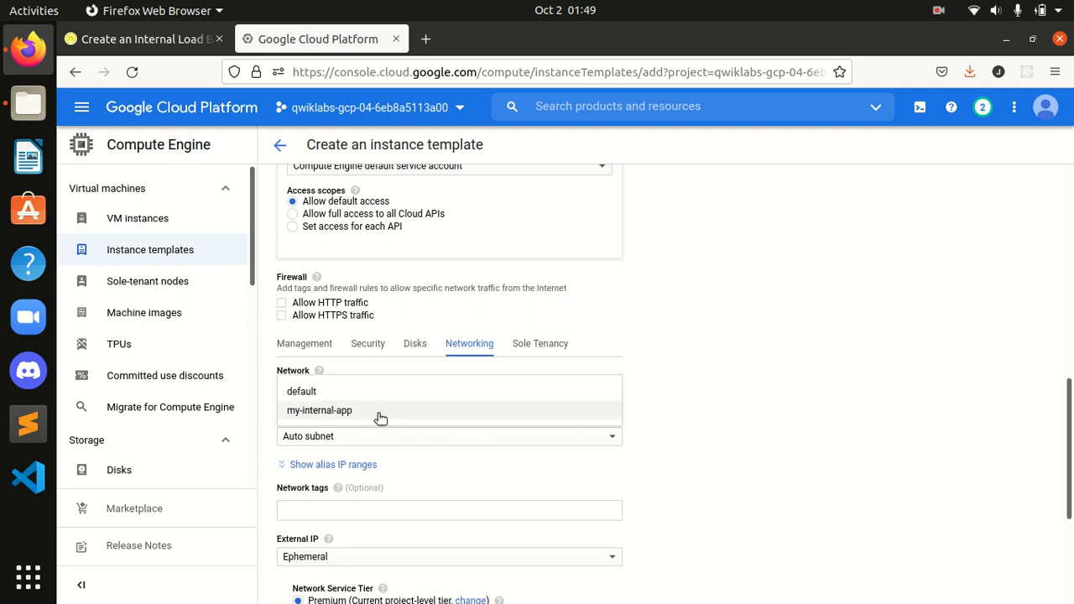
pyautogui.click(378, 412)
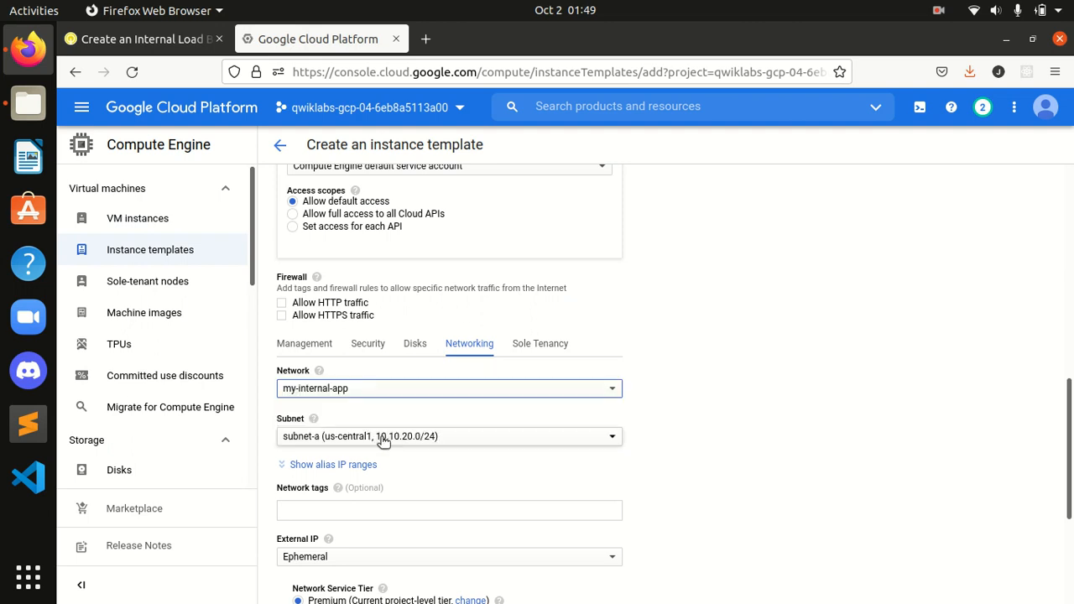
# - Copy the network tag from the lab's table and add lb-backend to the template's network tags
pyautogui.click(138, 38)
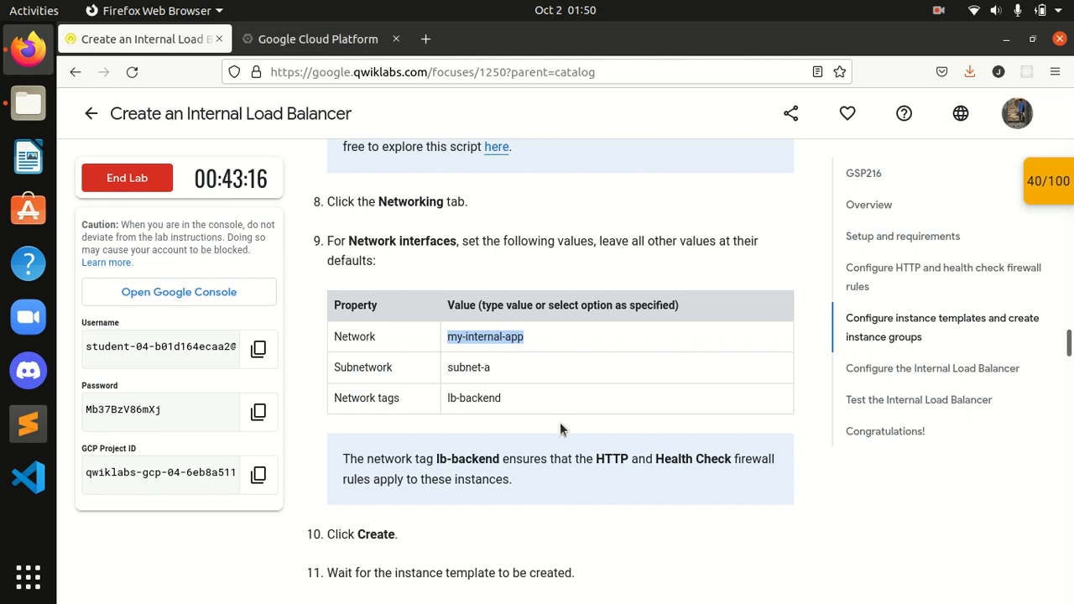
pyautogui.moveTo(521, 399); pyautogui.dragTo(442, 406)
pyautogui.hotkey('ctrl', 'c')
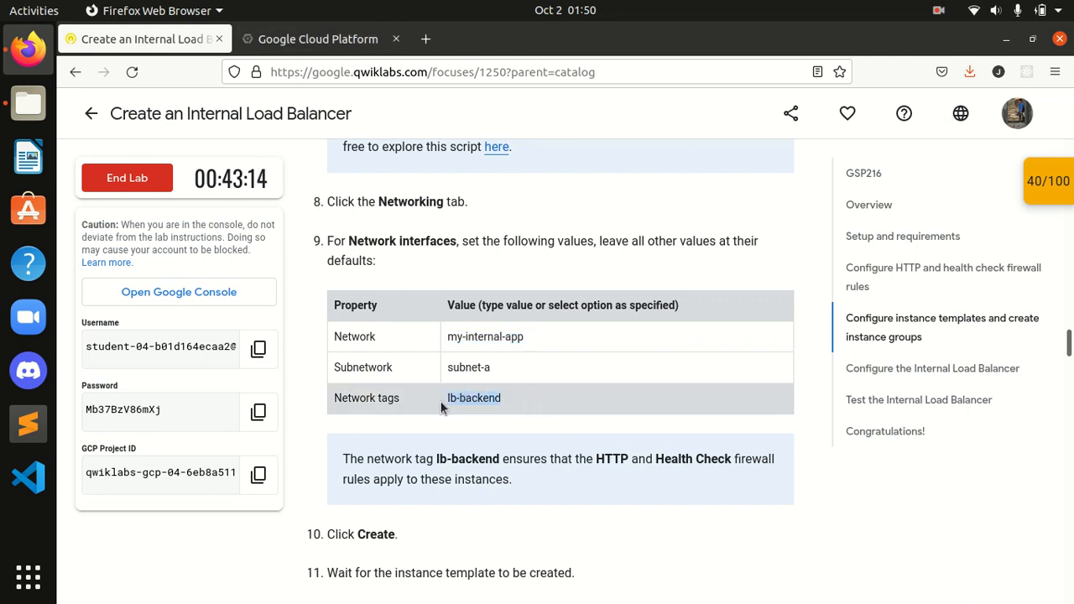
pyautogui.click(318, 38)
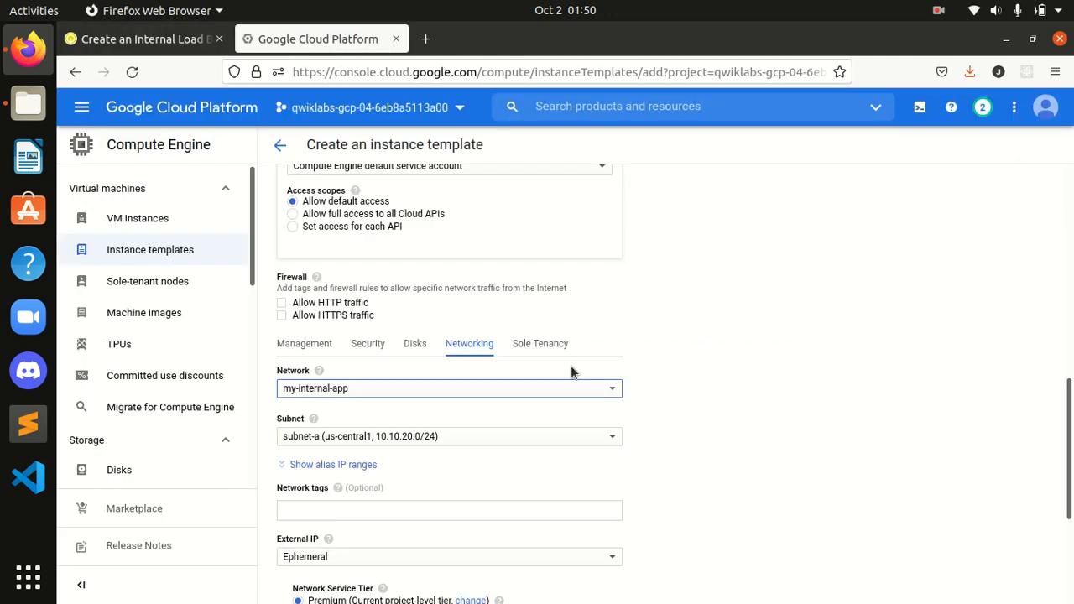
pyautogui.scroll(-2, 569, 349)
pyautogui.click(401, 443)
pyautogui.hotkey('ctrl', 'v')
pyautogui.click(628, 418)
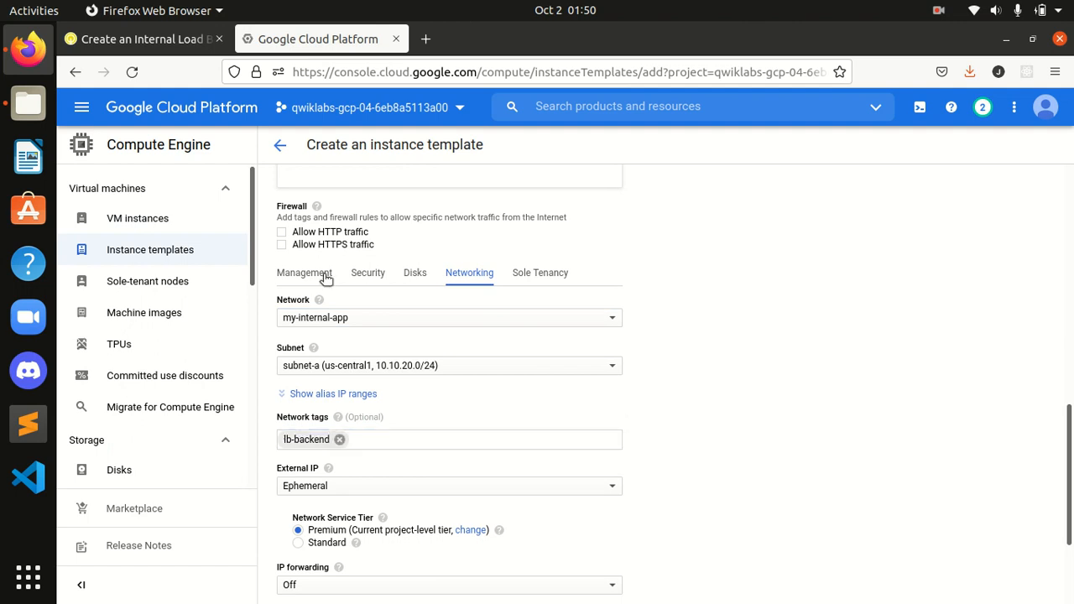
# - Check the lab's next instructions and create the instance template with the entered settings
pyautogui.click(155, 43)
pyautogui.click(537, 420)
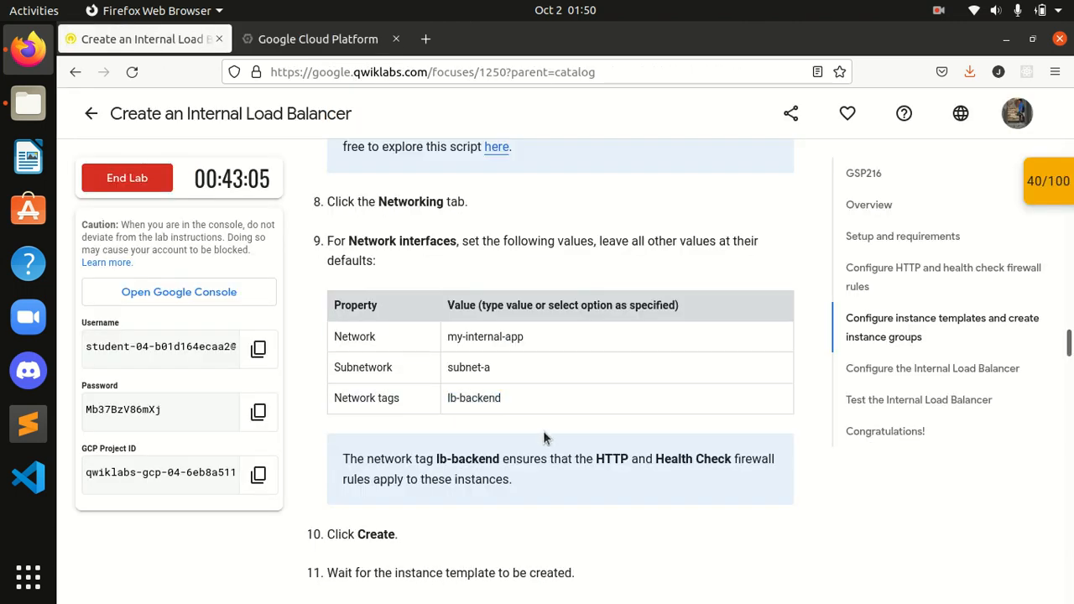
pyautogui.scroll(-5, 557, 447)
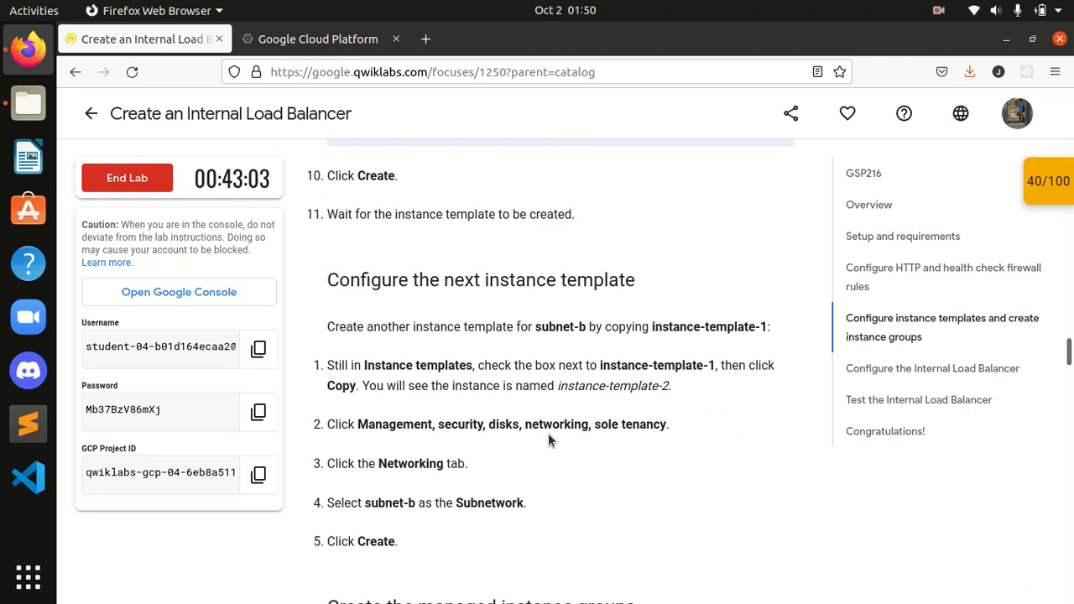
pyautogui.click(300, 47)
pyautogui.scroll(-3, 529, 498)
pyautogui.click(299, 542)
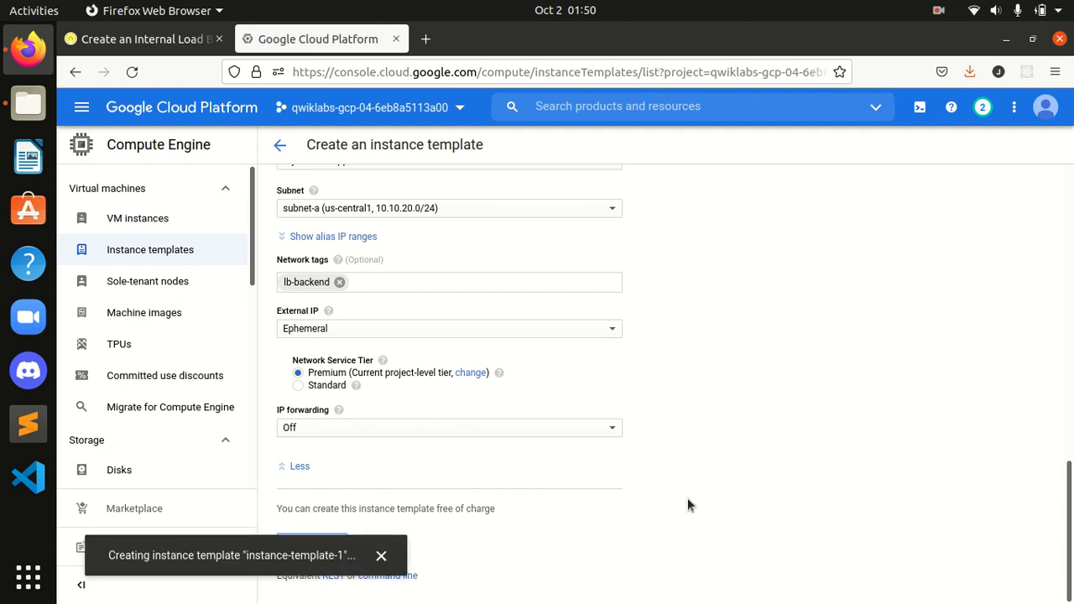
# - Read how the lab wants the next template made, close the tutorial and info panels, and select instance-template-1 in the list
pyautogui.click(165, 39)
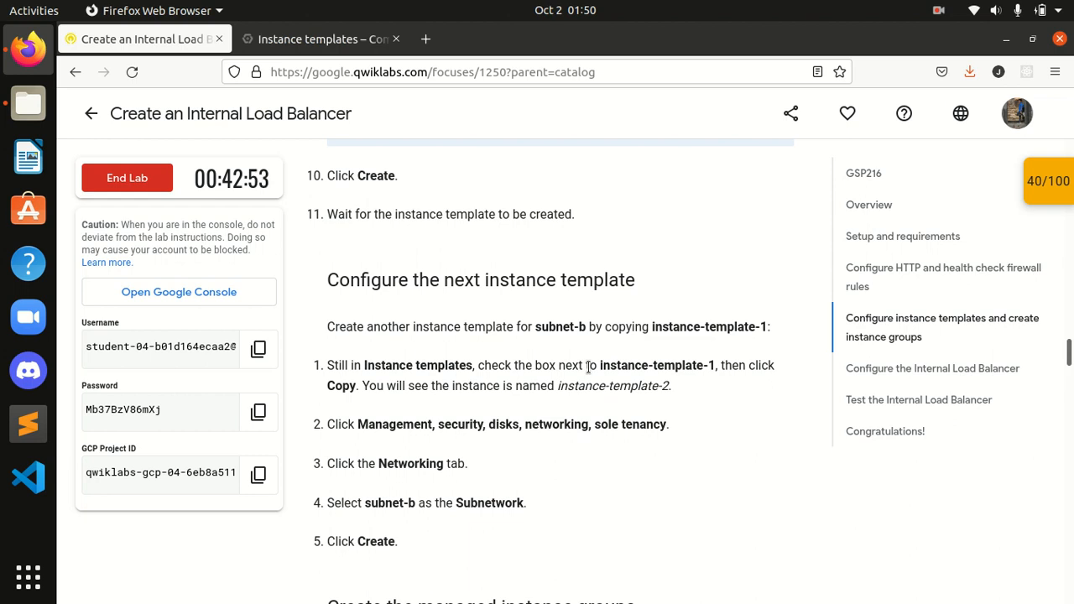
pyautogui.scroll(-1, 588, 367)
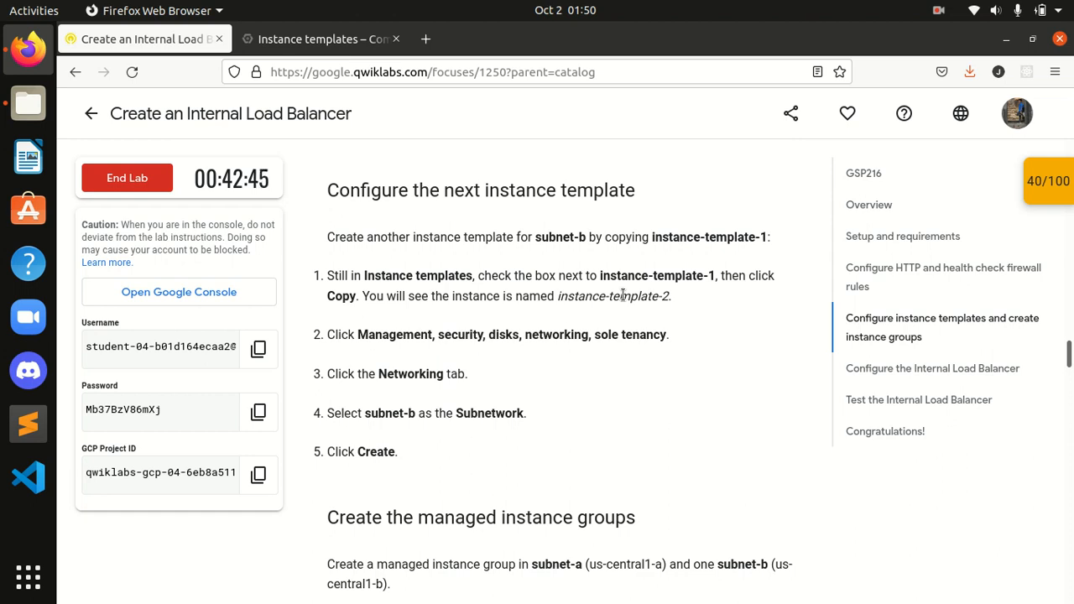
pyautogui.click(320, 39)
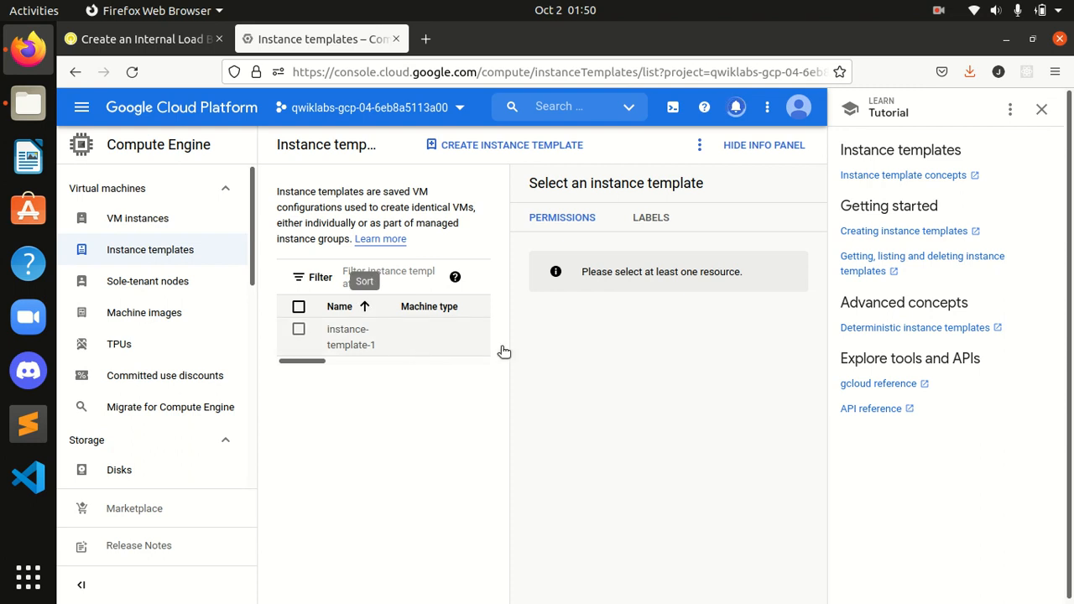
pyautogui.click(1041, 110)
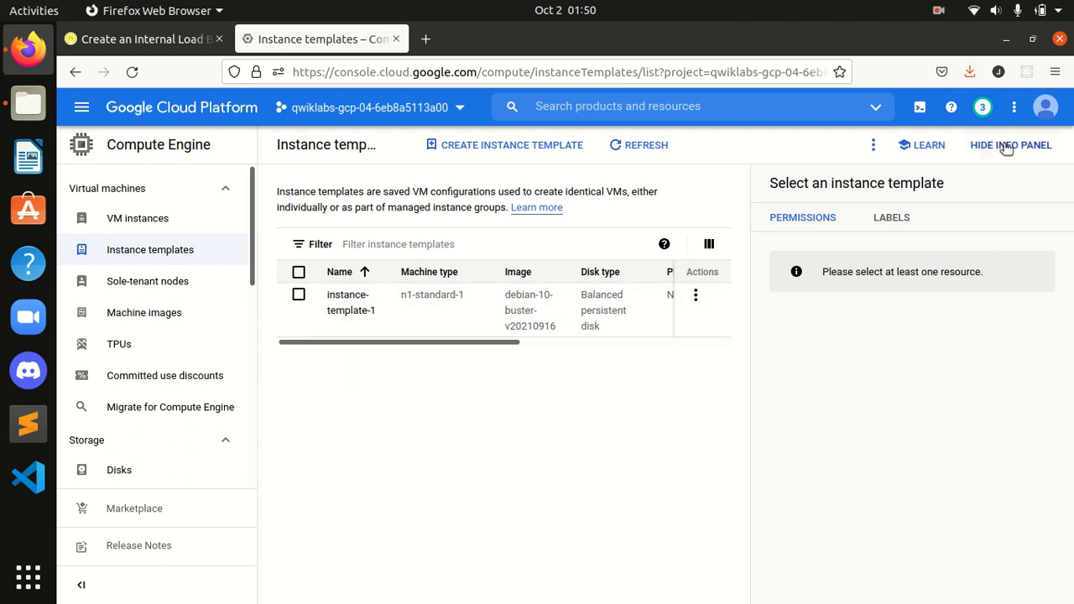
pyautogui.click(990, 151)
pyautogui.click(298, 296)
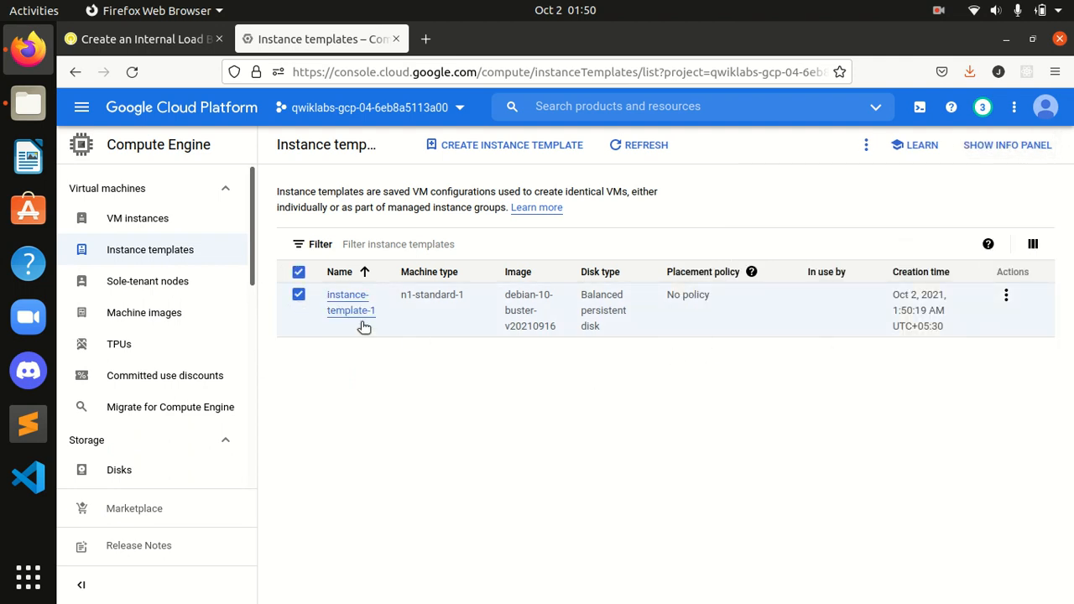
# - Recheck the lab's copy instruction and look for a copy option among instance-template-1's row actions
pyautogui.click(157, 44)
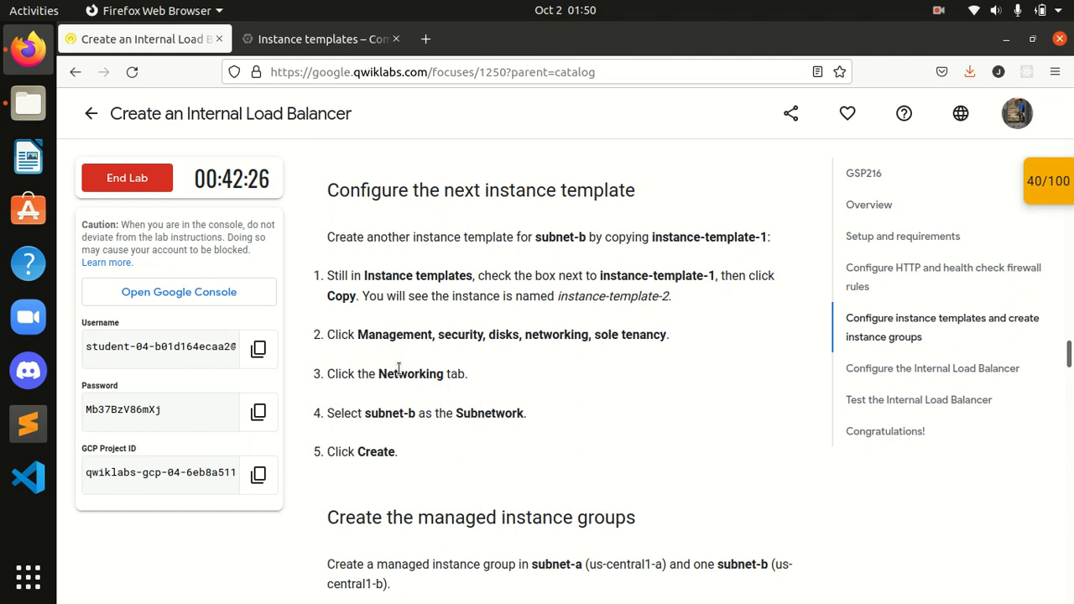
pyautogui.click(334, 40)
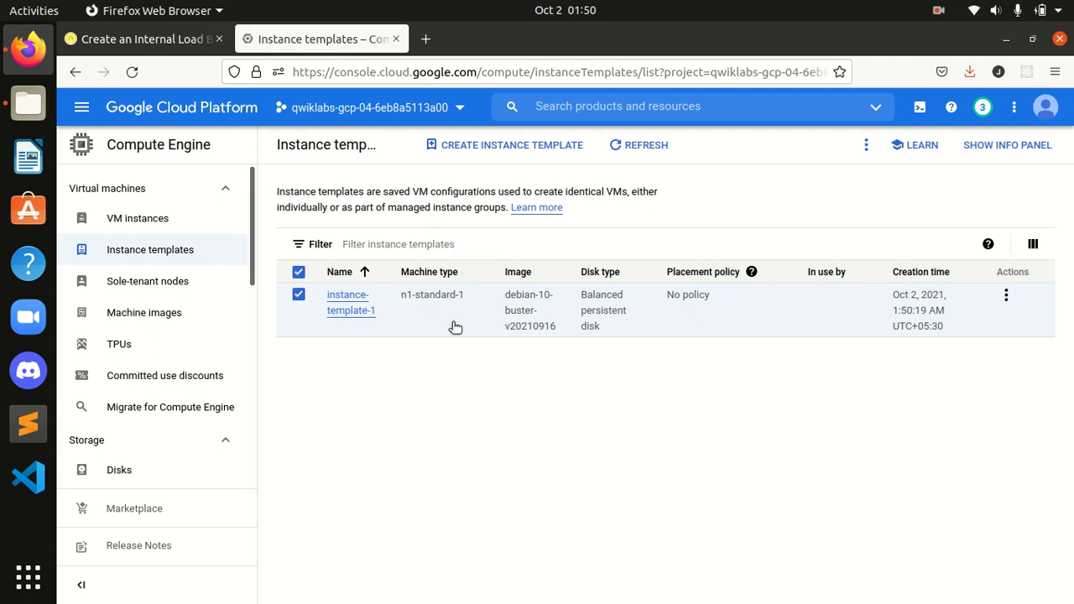
pyautogui.click(1007, 298)
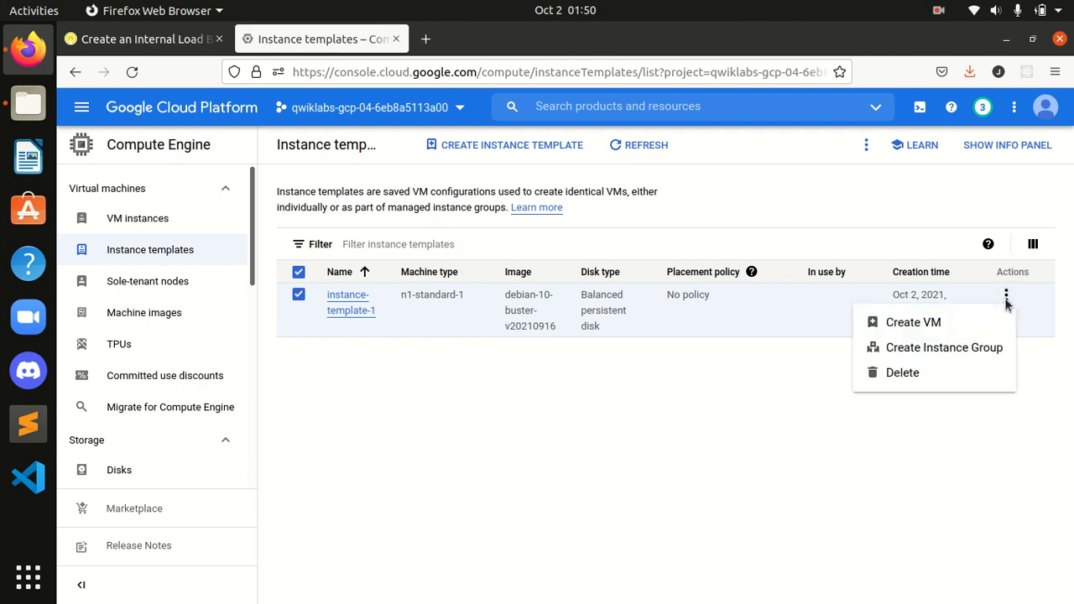
pyautogui.click(617, 453)
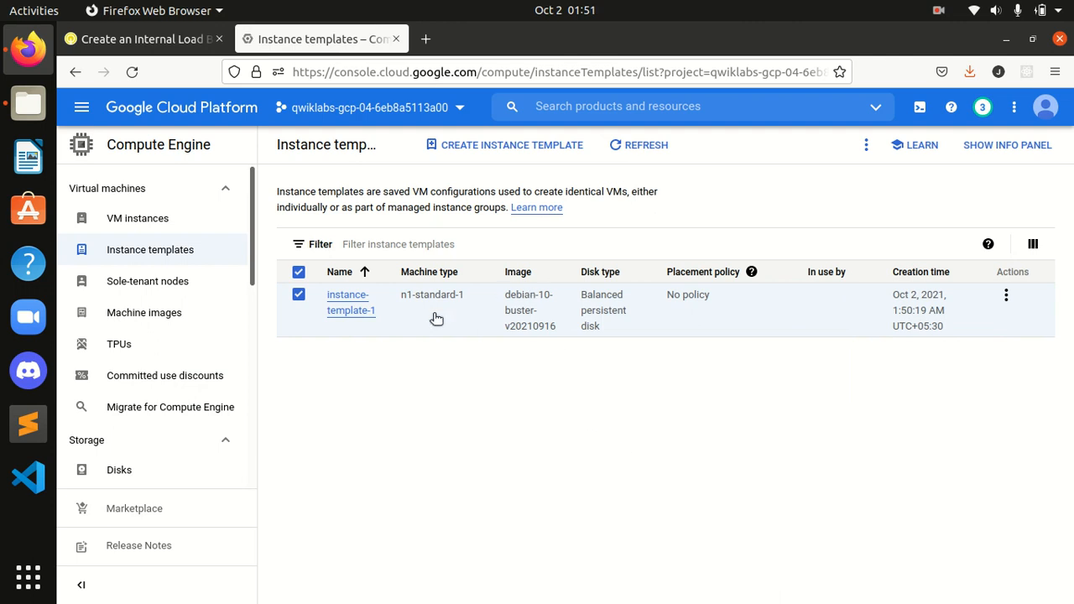
# - Open instance-template-1's details, start a similar template from it, and recheck the lab's instructions for instance-template-2
pyautogui.click(350, 311)
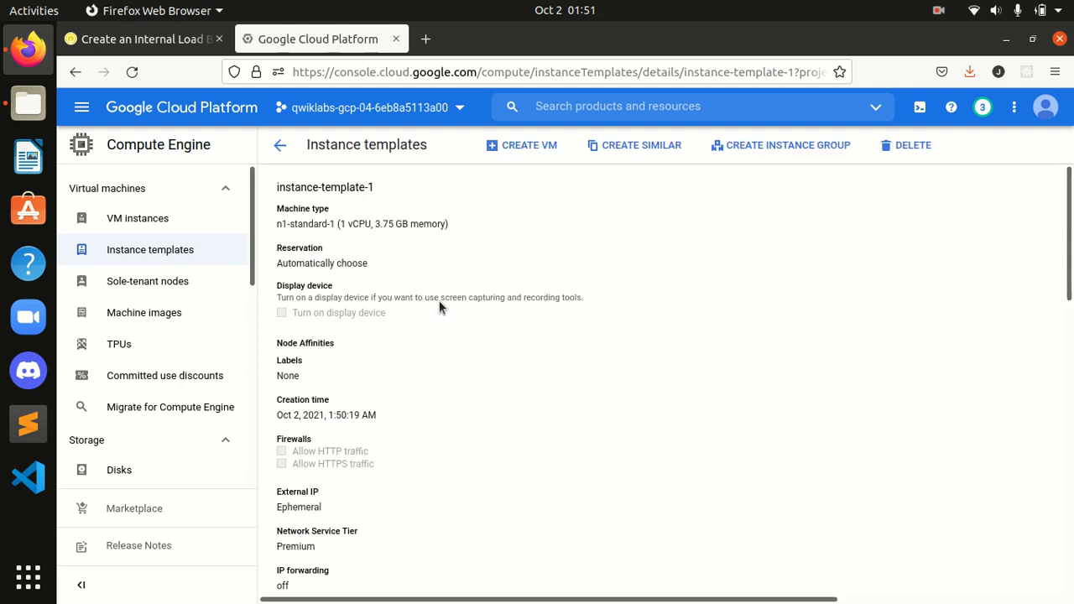
pyautogui.click(650, 149)
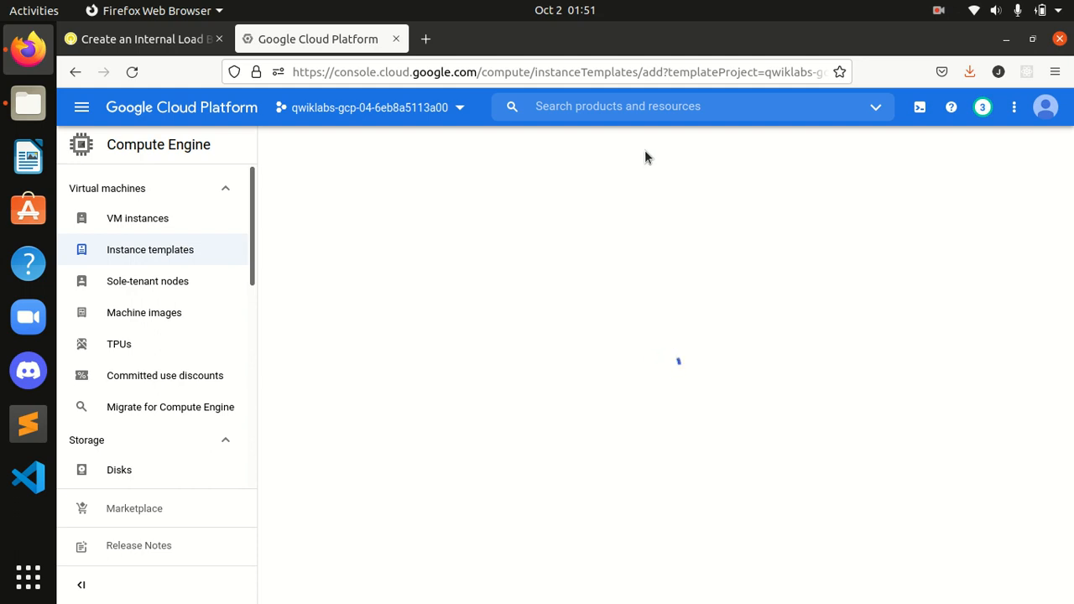
pyautogui.click(154, 40)
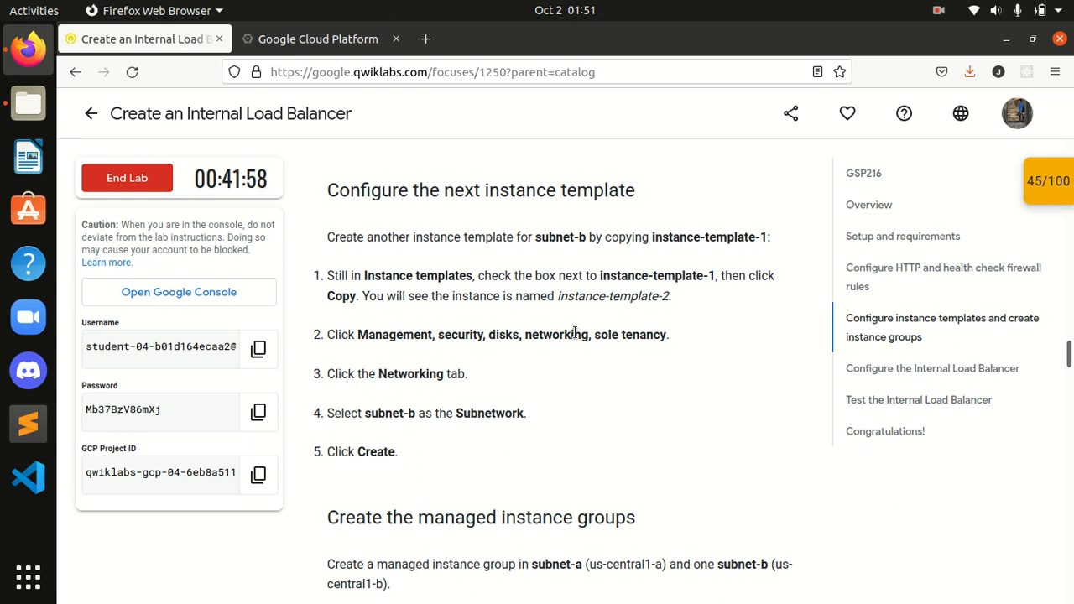
pyautogui.click(327, 40)
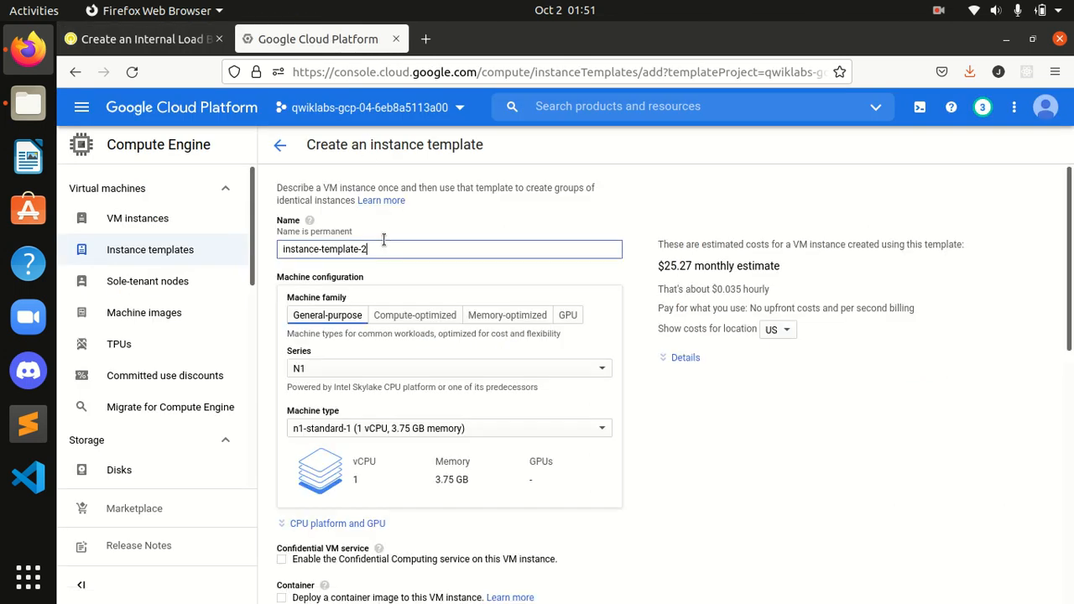
# - Check the lab's networking instructions for instance-template-2 and set the template's subnet to subnet-b (us-central1)
pyautogui.click(147, 42)
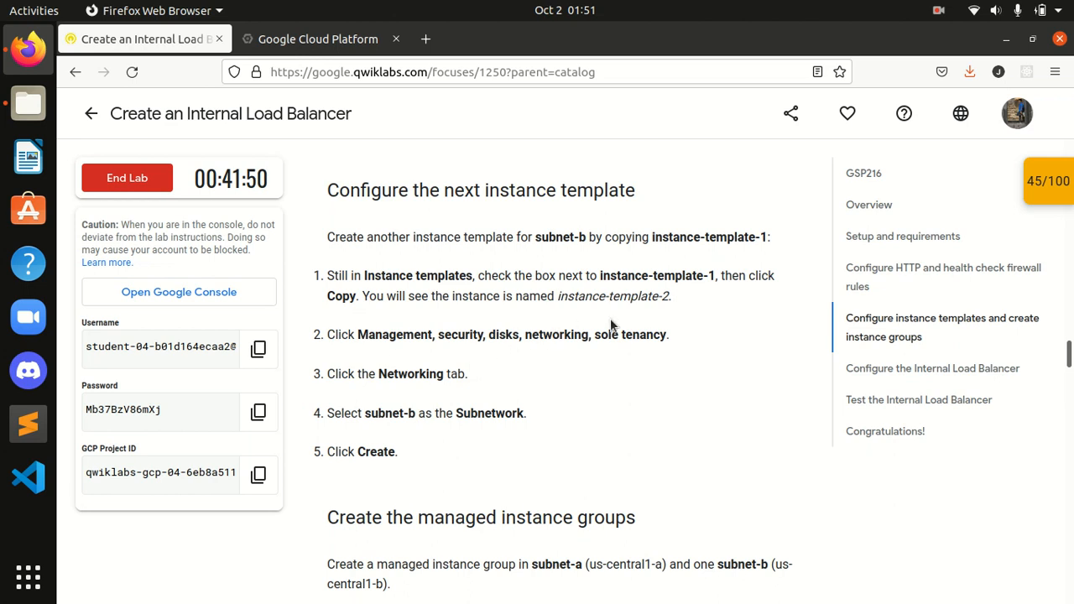
pyautogui.scroll(-2, 487, 293)
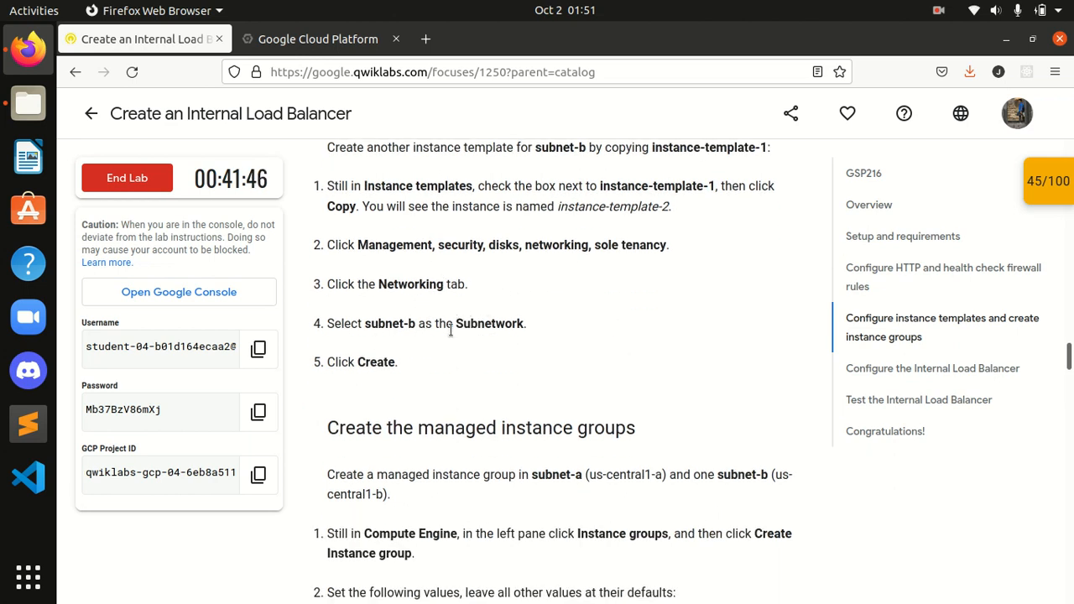
pyautogui.click(318, 39)
pyautogui.scroll(-6, 544, 408)
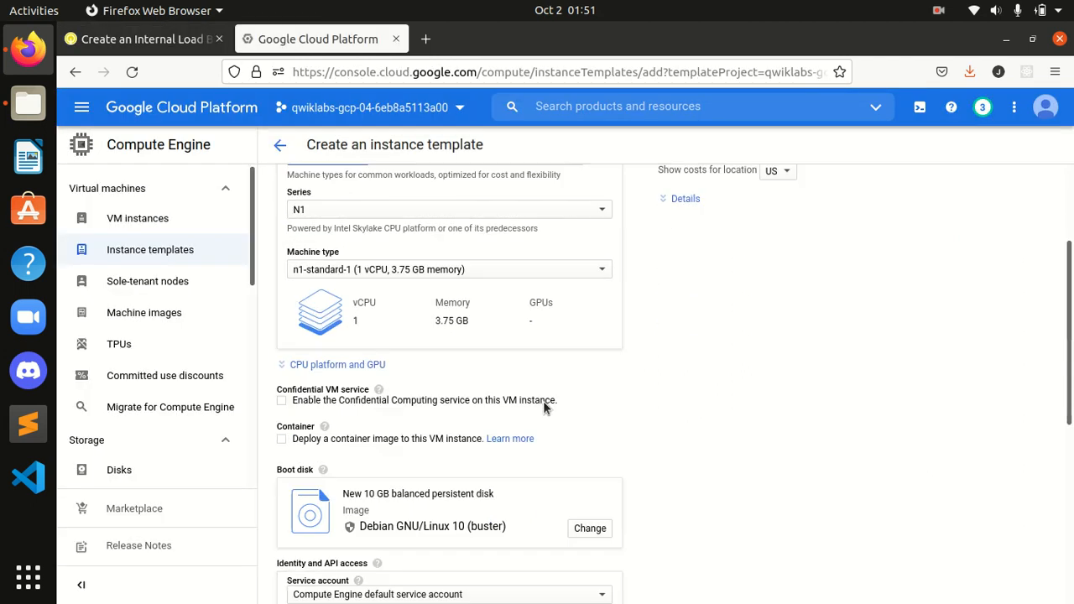
pyautogui.scroll(-4, 544, 408)
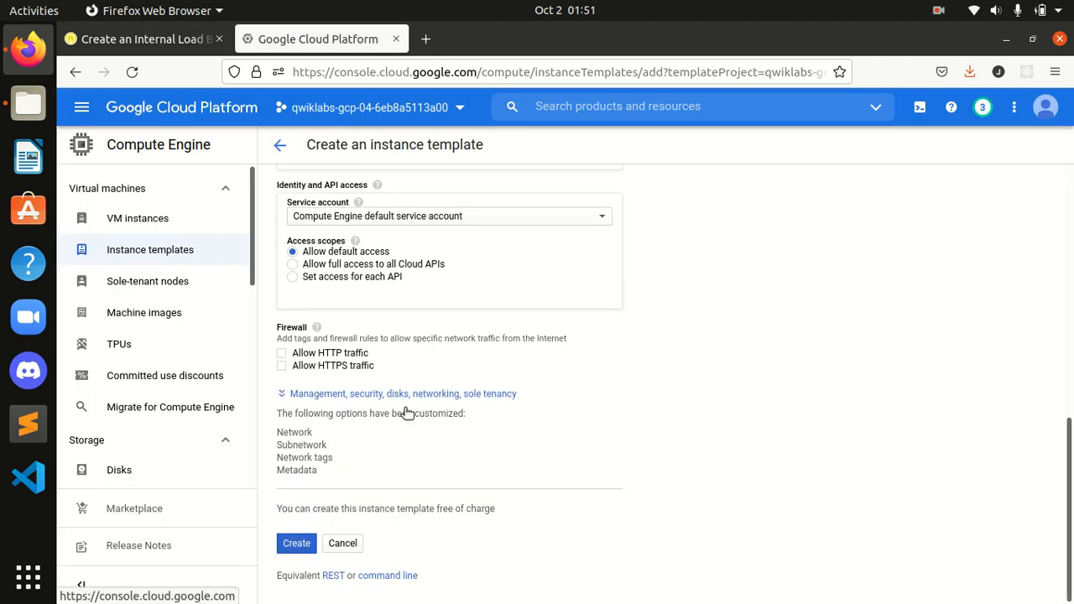
pyautogui.click(391, 395)
pyautogui.scroll(-1, 480, 412)
pyautogui.click(474, 431)
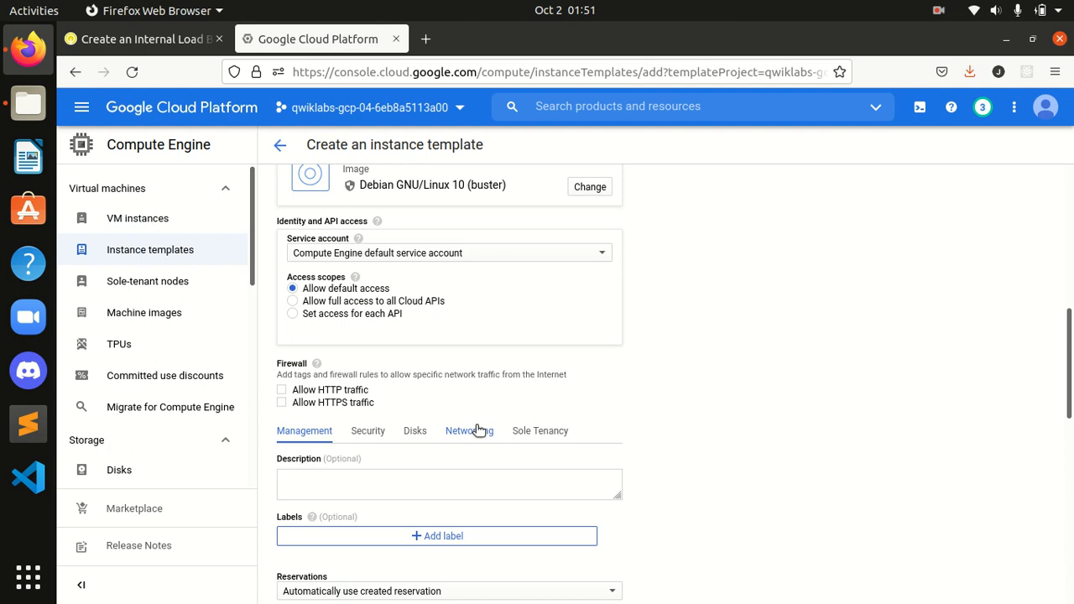
pyautogui.scroll(-3, 721, 367)
pyautogui.click(529, 384)
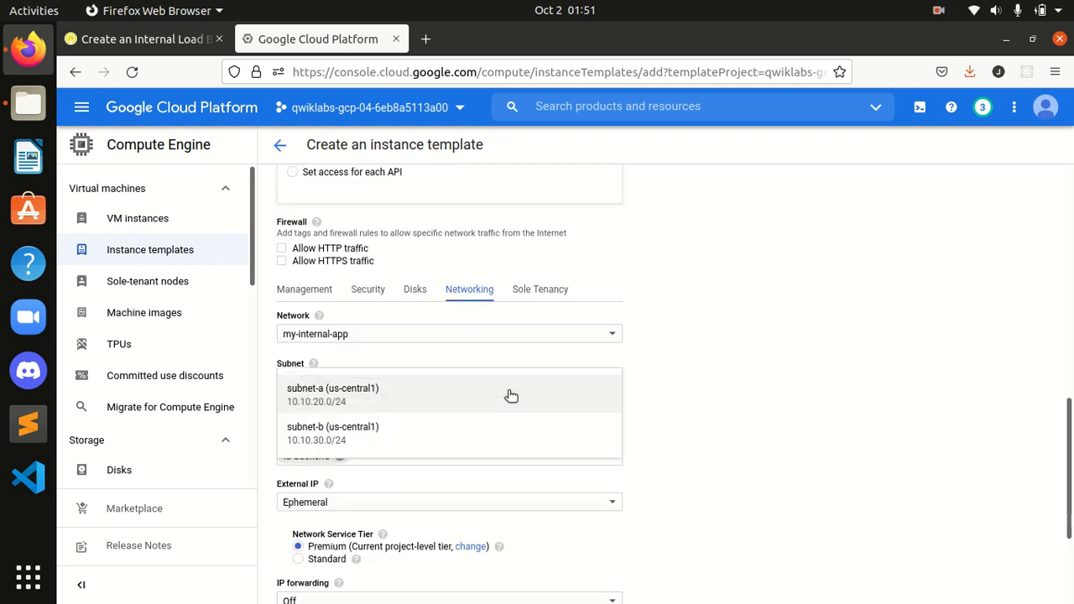
pyautogui.click(408, 439)
# - Recheck the lab's final instruction for this template and create instance-template-2
pyautogui.click(114, 39)
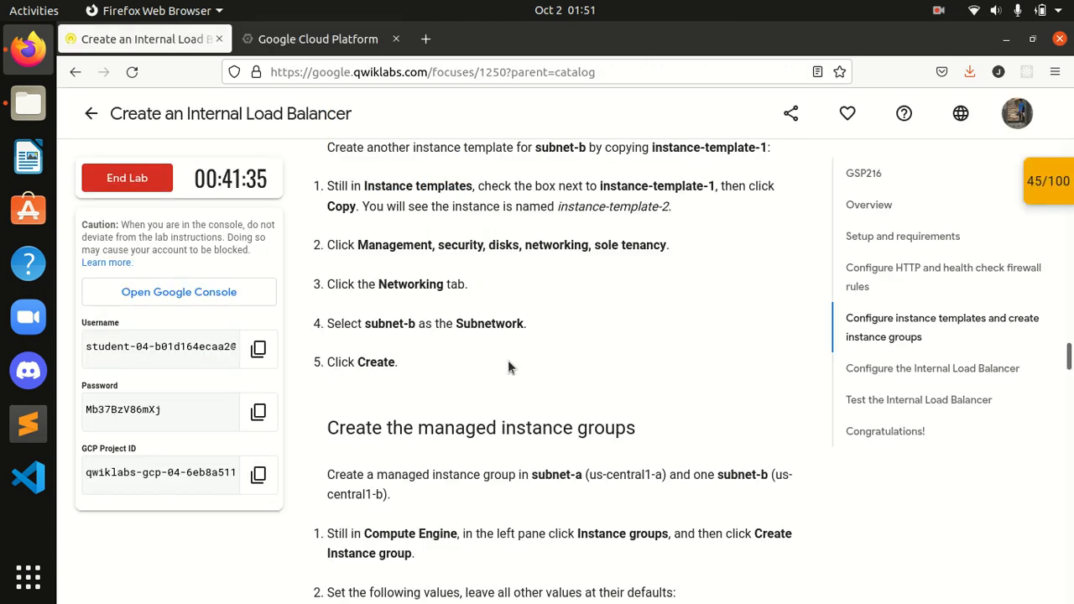
pyautogui.click(311, 39)
pyautogui.scroll(-4, 837, 477)
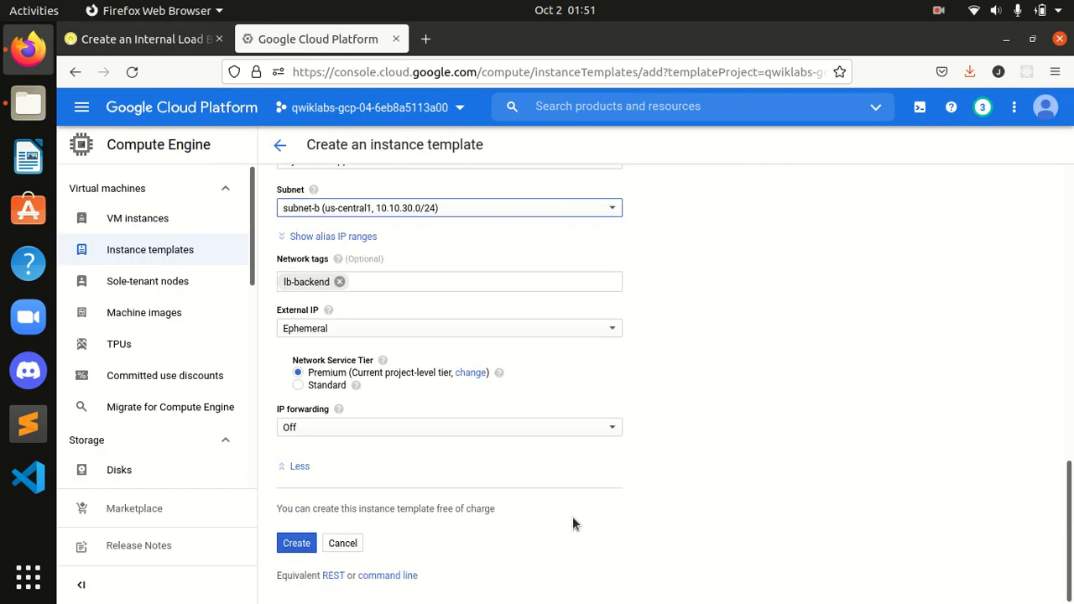
pyautogui.click(296, 543)
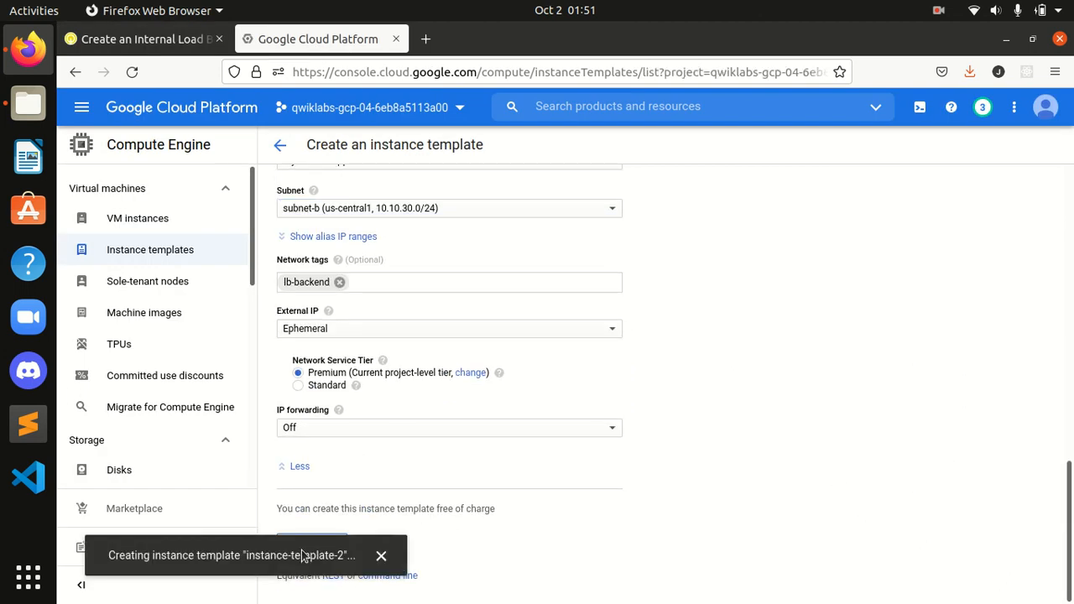
# - Read the lab's instructions for managed instance groups and start creating an instance group in Compute Engine
pyautogui.click(167, 40)
pyautogui.scroll(-3, 453, 359)
pyautogui.scroll(-2, 453, 360)
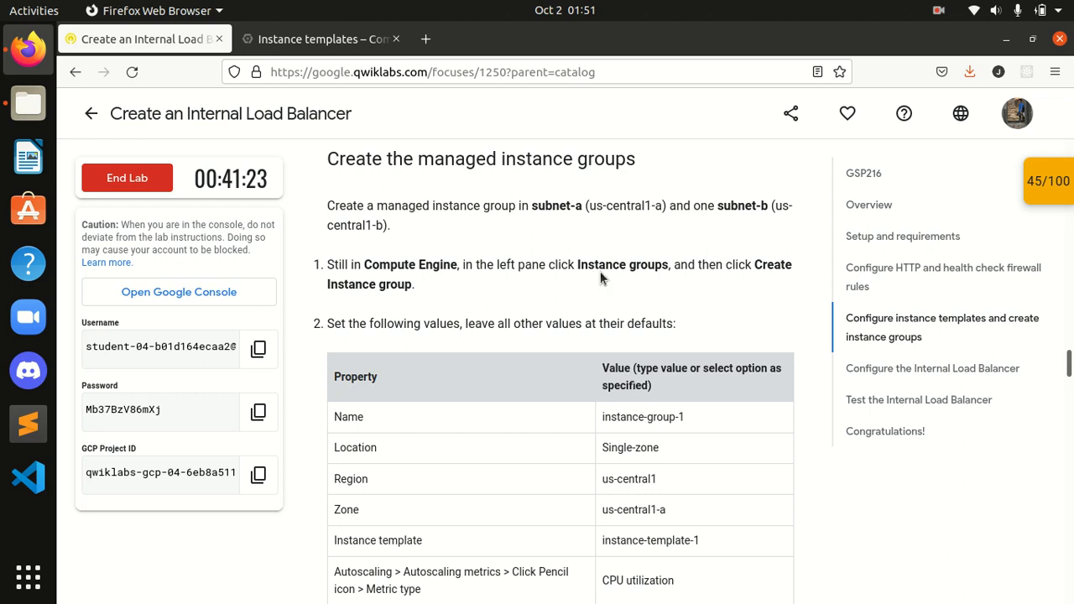
pyautogui.moveTo(579, 264); pyautogui.dragTo(668, 265)
pyautogui.click(439, 160)
pyautogui.click(332, 49)
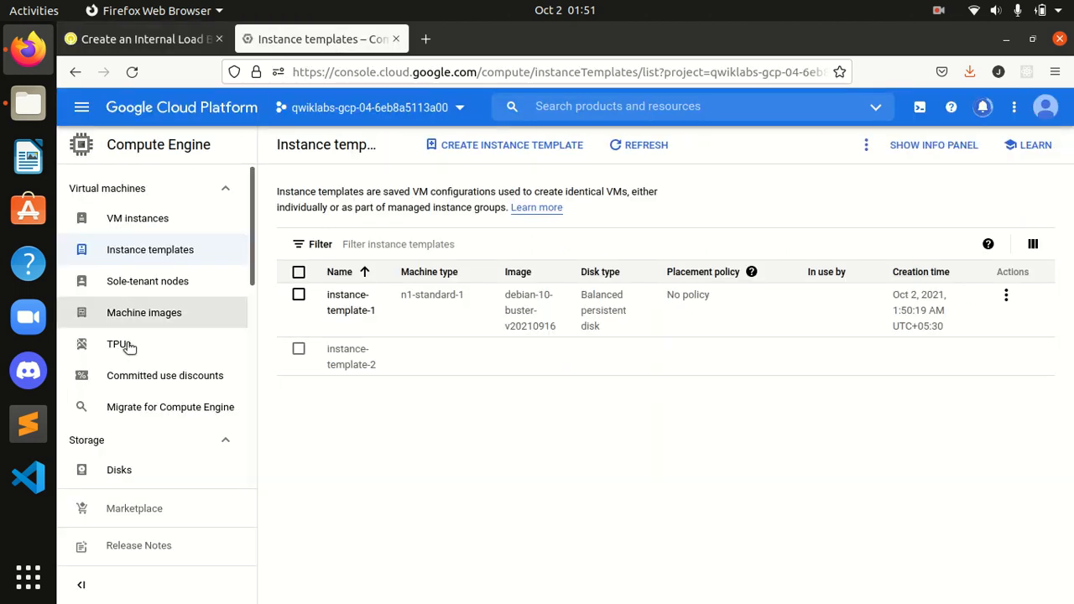
pyautogui.scroll(-3, 117, 403)
pyautogui.click(143, 312)
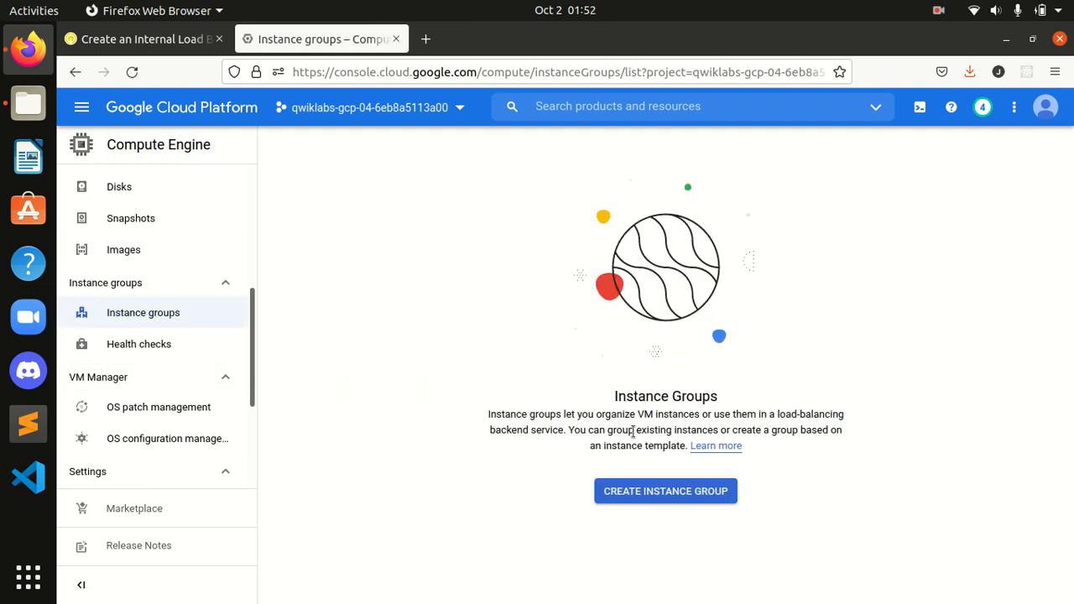
pyautogui.click(632, 491)
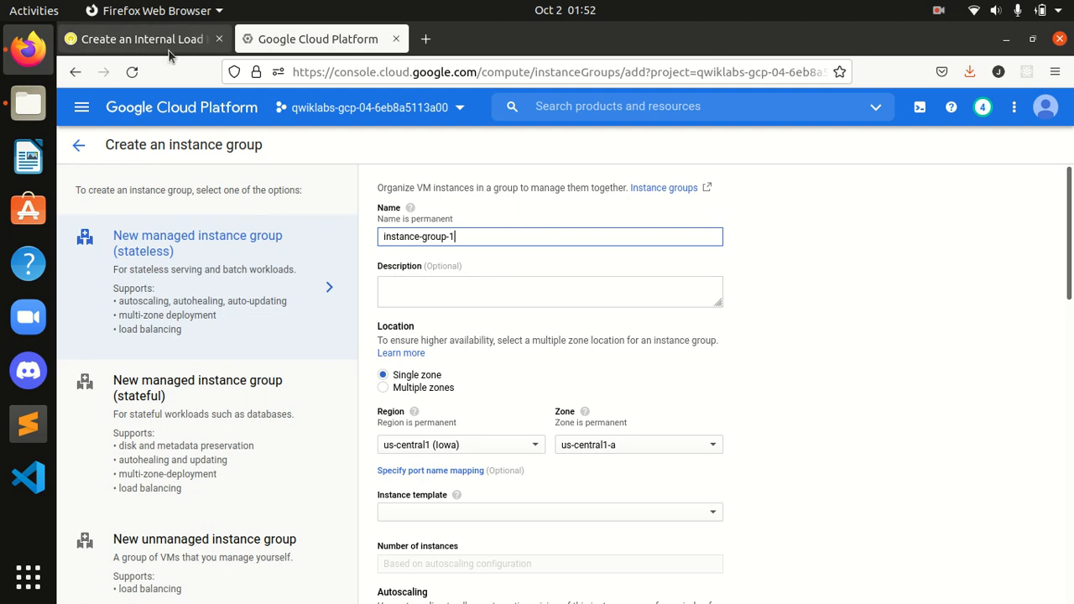
# - Compare the new group's name, location, region and zone with the values in the lab's property table
pyautogui.click(164, 42)
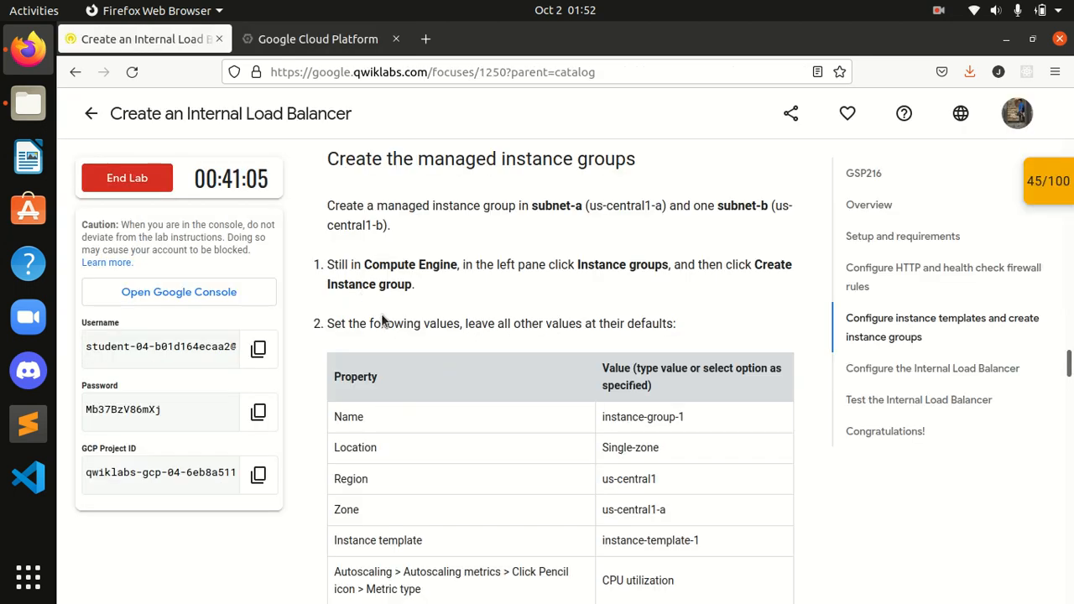
pyautogui.scroll(-2, 382, 319)
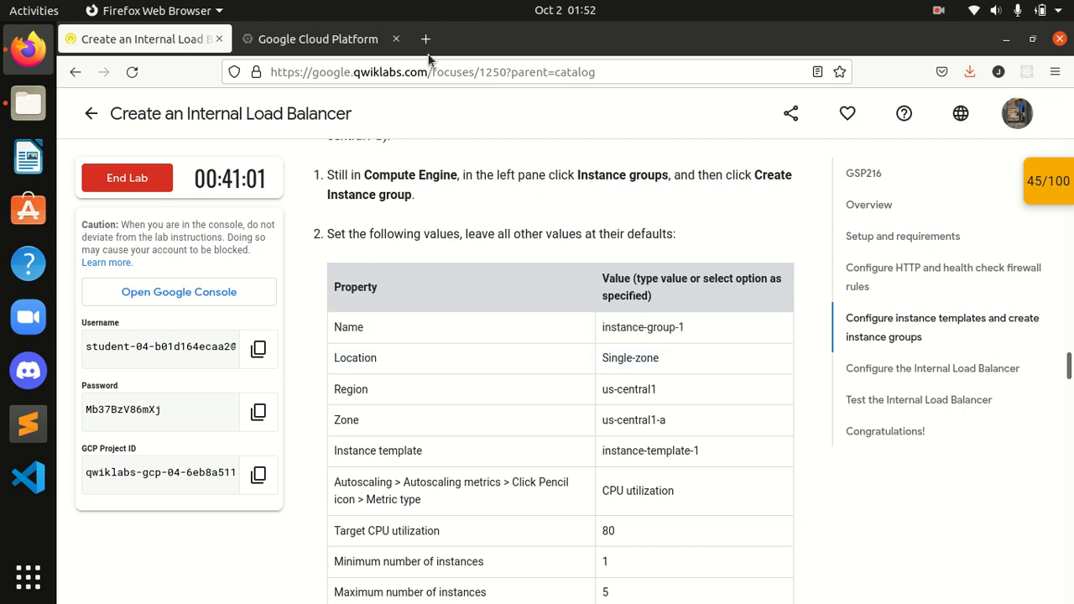
pyautogui.click(336, 39)
pyautogui.click(143, 39)
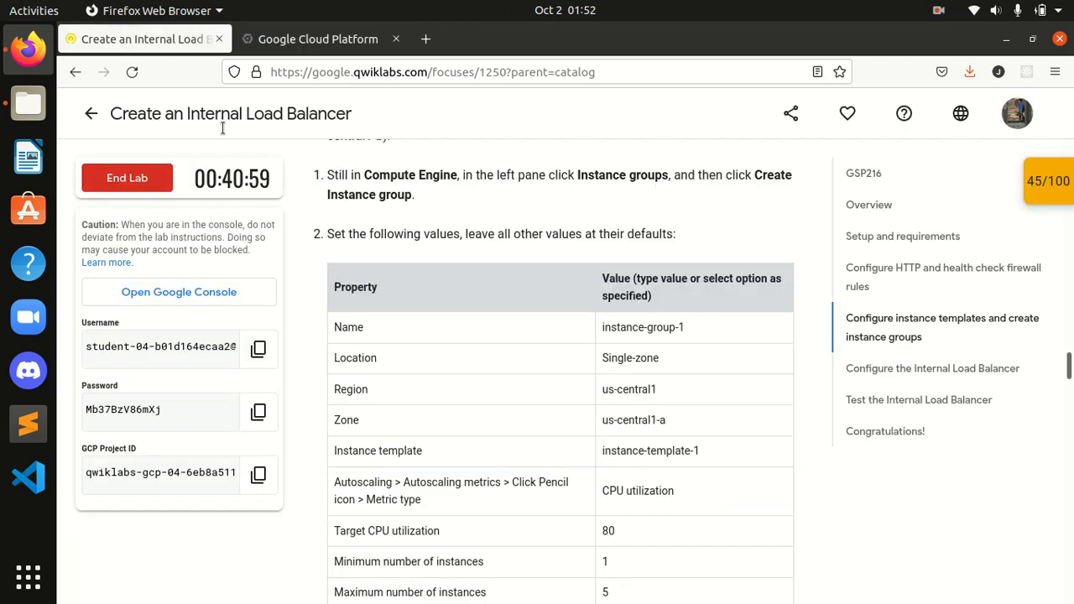
pyautogui.click(345, 38)
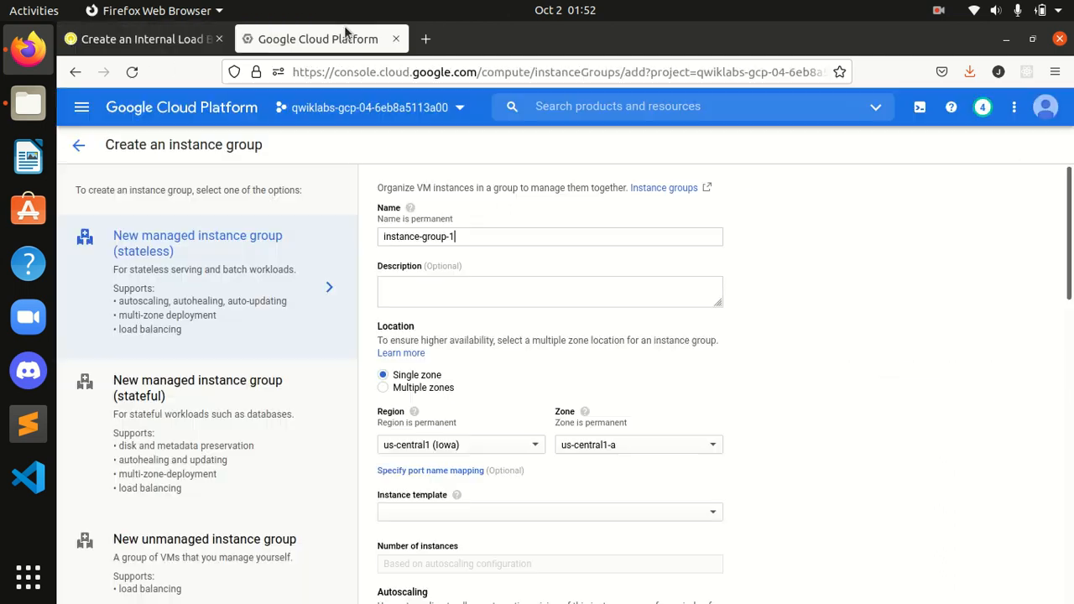
pyautogui.click(143, 38)
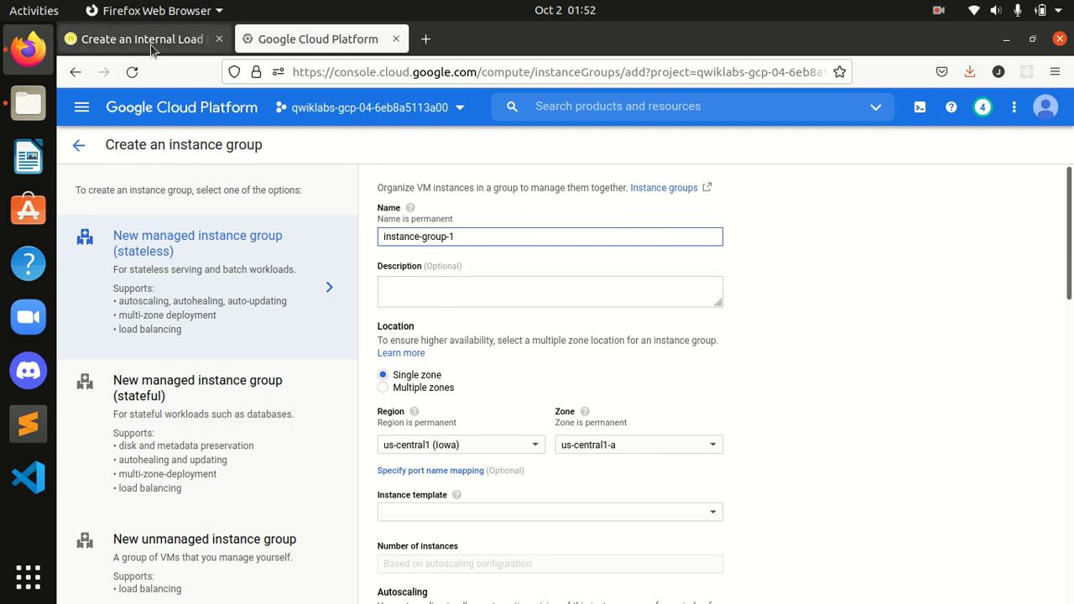
pyautogui.scroll(-2, 503, 352)
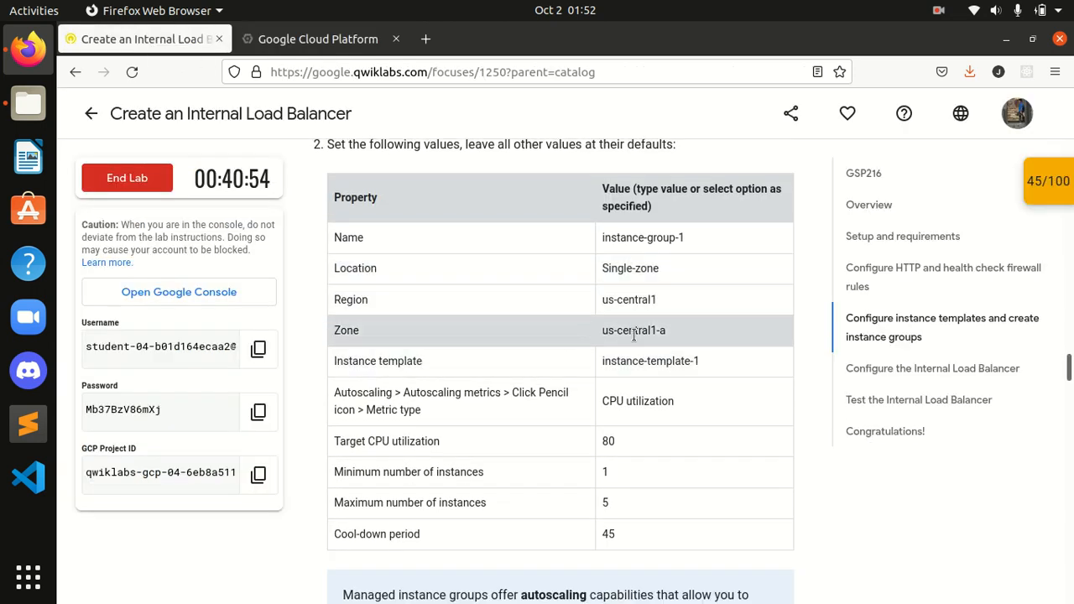
pyautogui.click(334, 46)
pyautogui.scroll(-2, 482, 341)
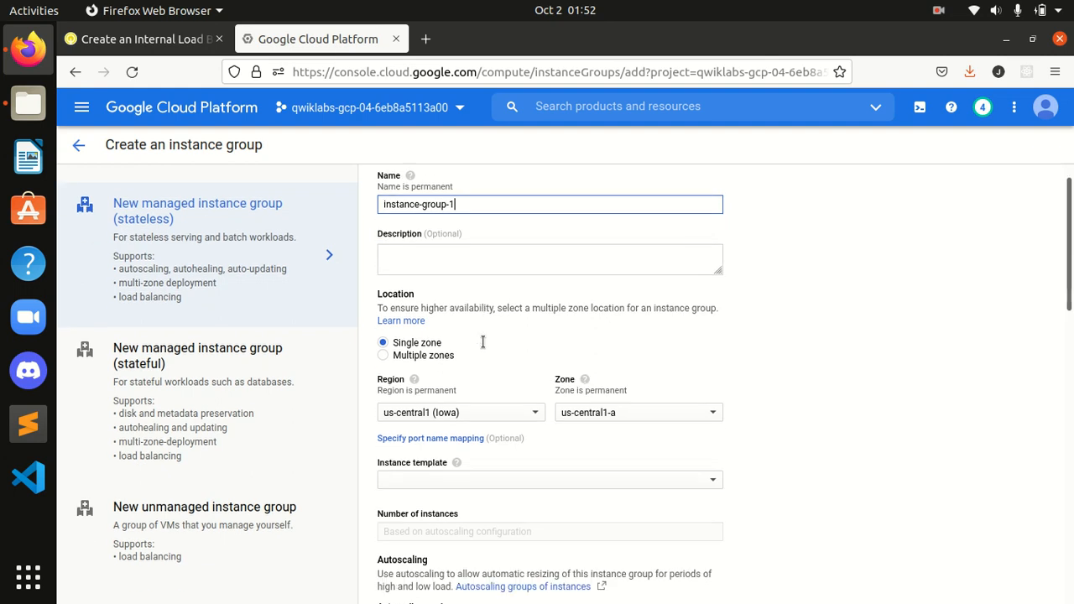
pyautogui.click(152, 46)
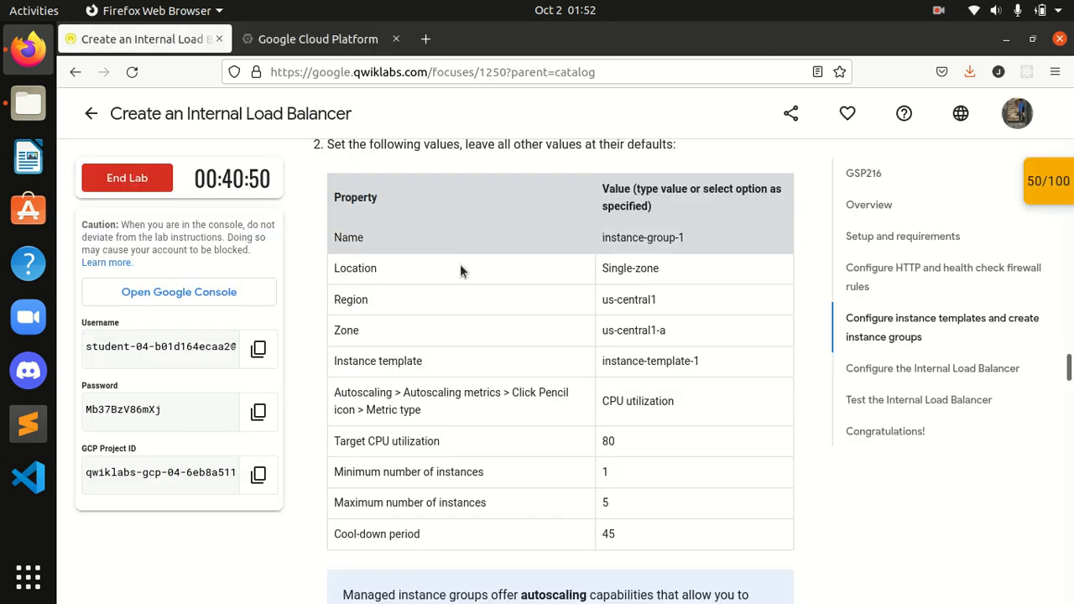
# - Look up the required template in the lab's table and choose instance-template-1 for the instance group
pyautogui.moveTo(713, 357); pyautogui.dragTo(605, 358)
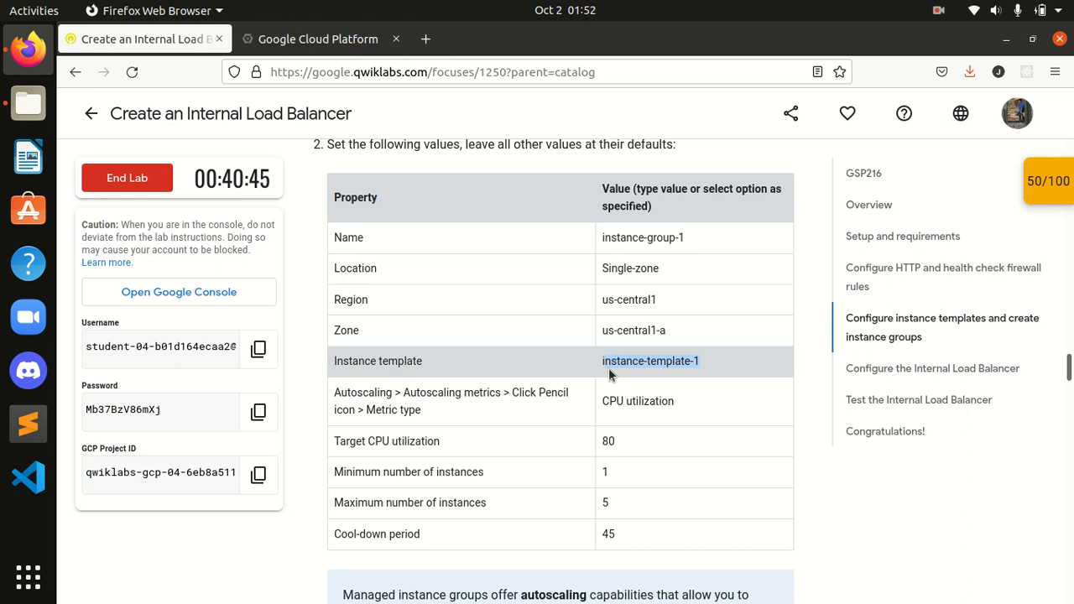
pyautogui.moveTo(626, 361); pyautogui.dragTo(598, 353)
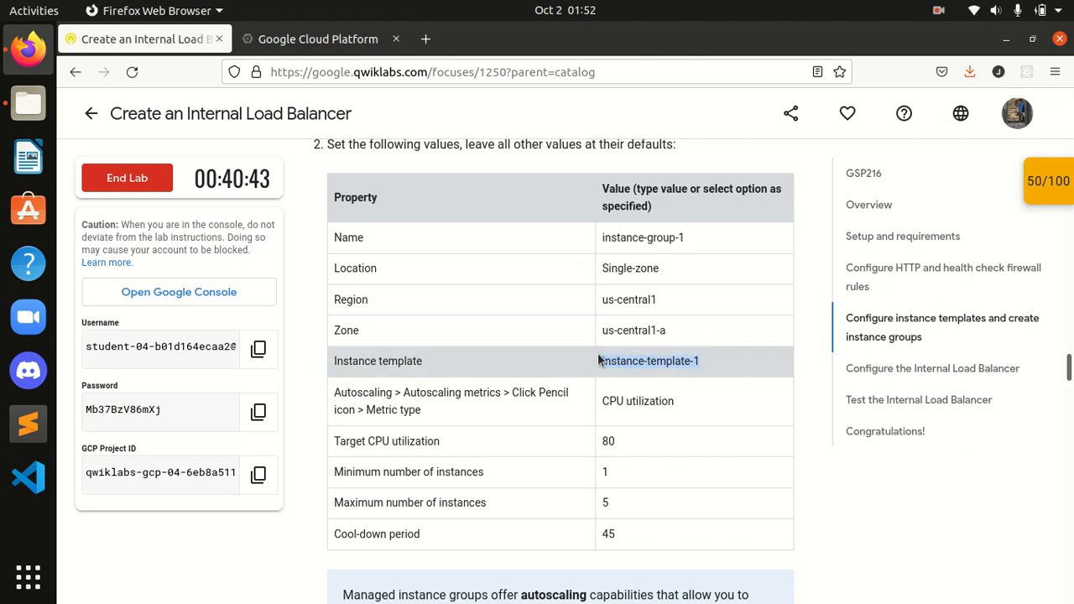
pyautogui.click(349, 42)
pyautogui.click(494, 440)
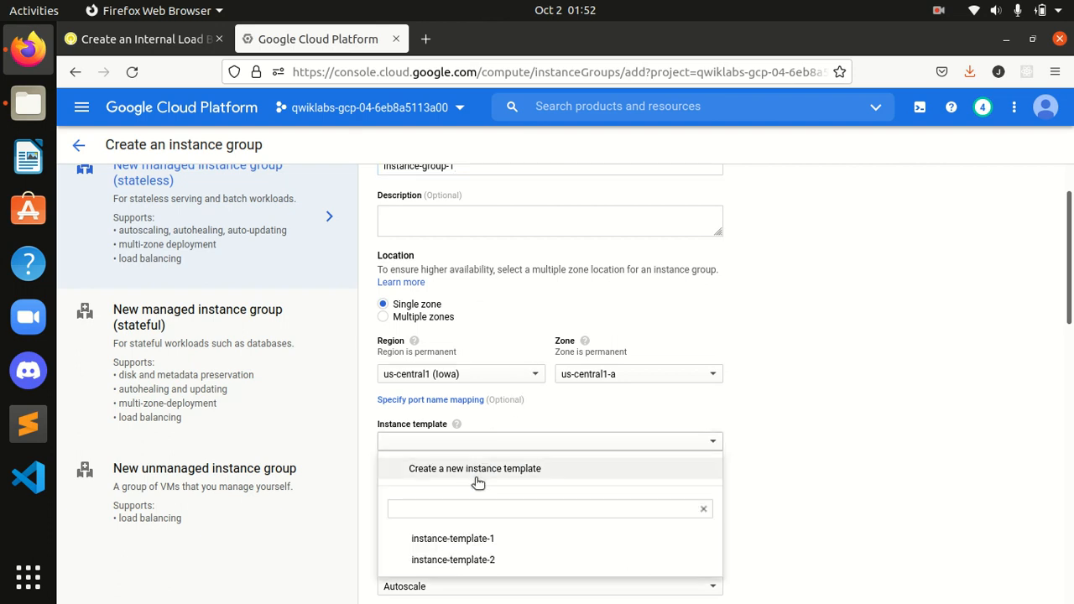
pyautogui.click(481, 539)
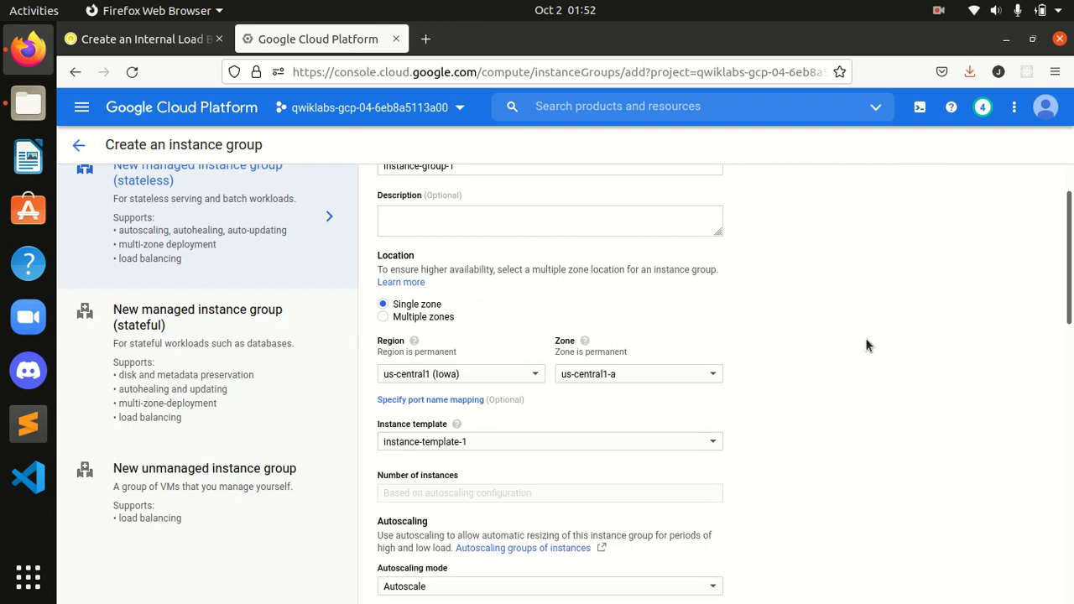
# - Compare the lab's autoscaling requirements with the autoscaling policy section of the instance group form
pyautogui.scroll(-4, 856, 344)
pyautogui.click(140, 42)
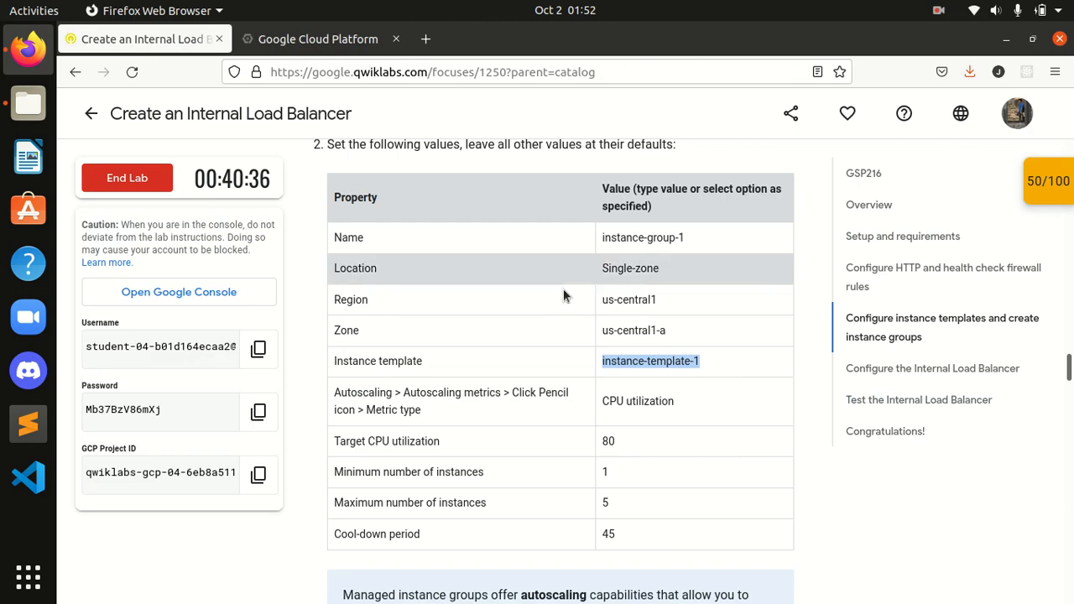
pyautogui.scroll(-2, 571, 302)
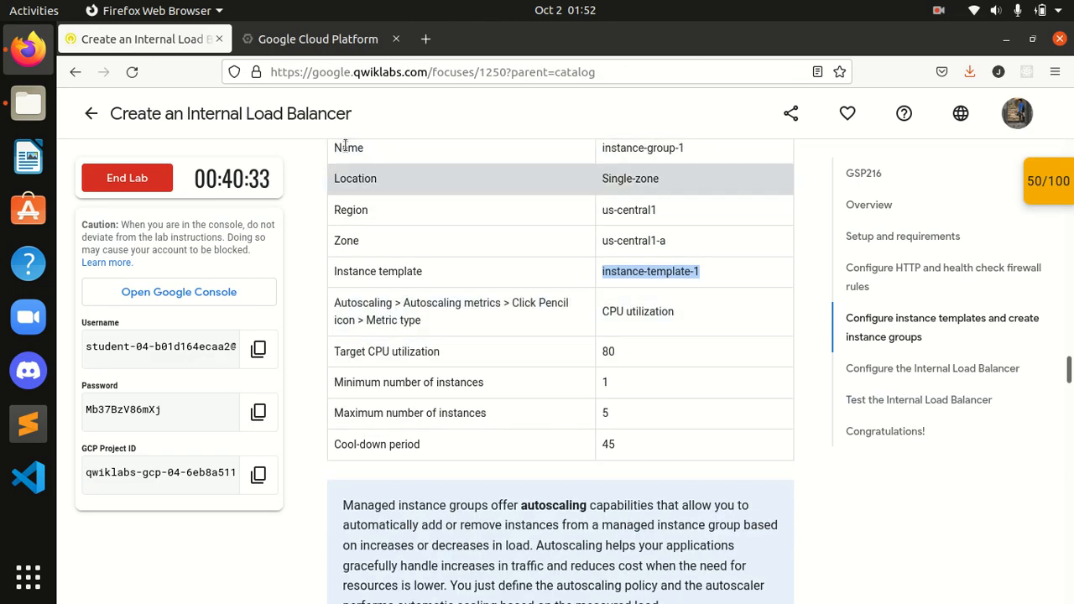
pyautogui.click(300, 46)
pyautogui.scroll(-2, 658, 411)
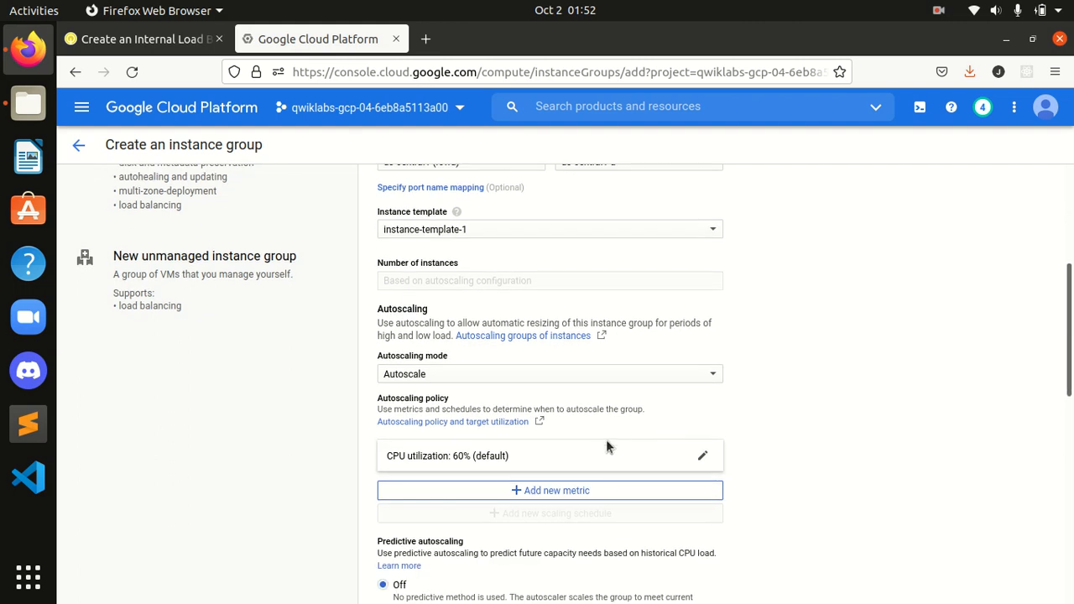
pyautogui.click(143, 38)
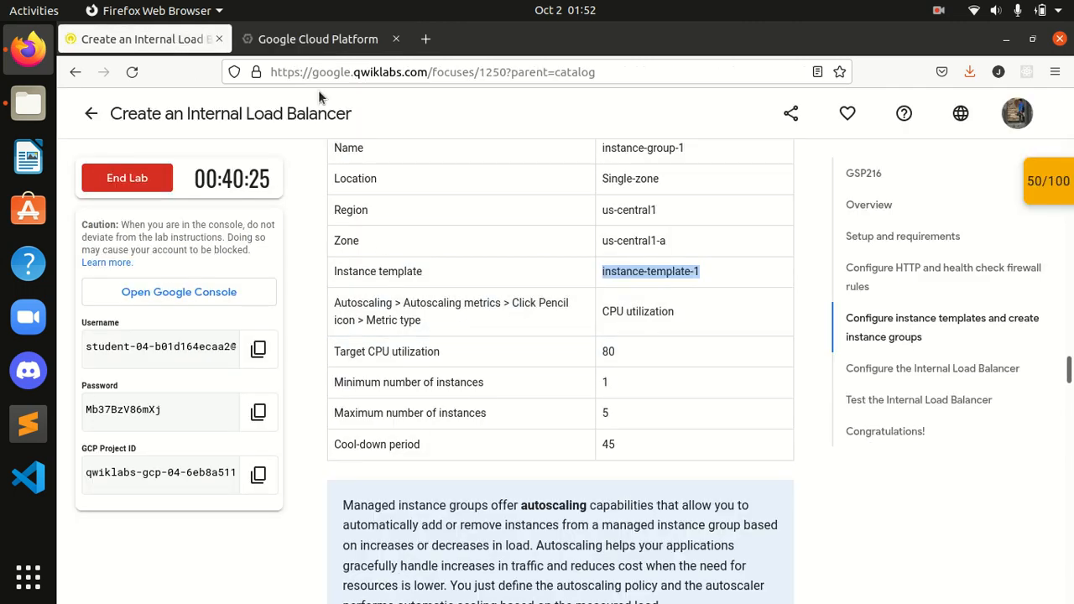
pyautogui.click(304, 45)
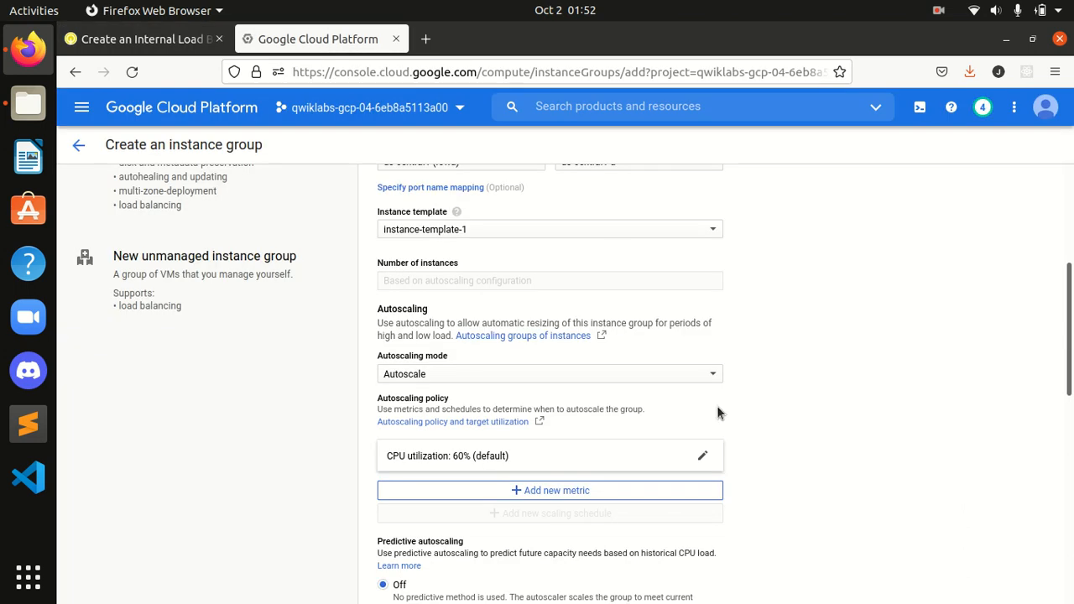
# - Edit the CPU utilization metric in the autoscaling policy and set its target CPU utilization to 80%, as the lab specifies
pyautogui.click(706, 457)
pyautogui.scroll(-3, 905, 349)
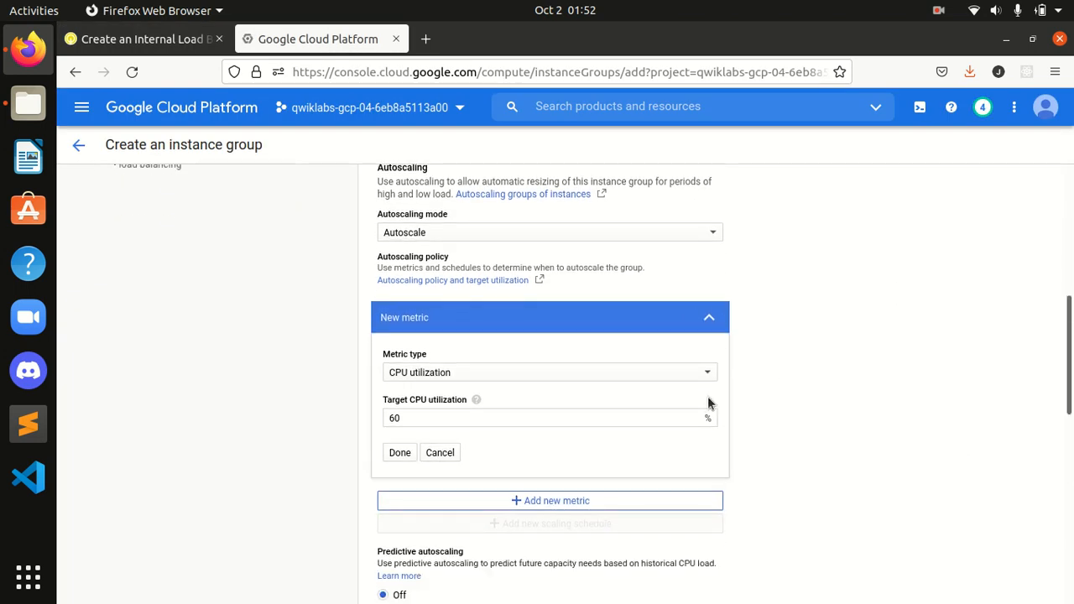
pyautogui.click(144, 39)
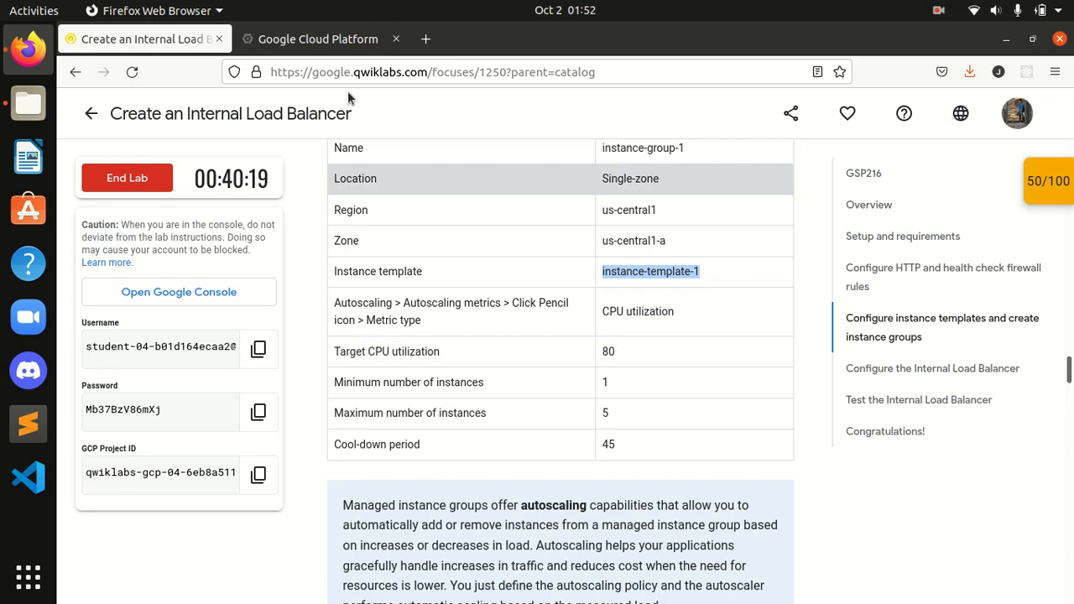
pyautogui.click(305, 39)
pyautogui.click(487, 418)
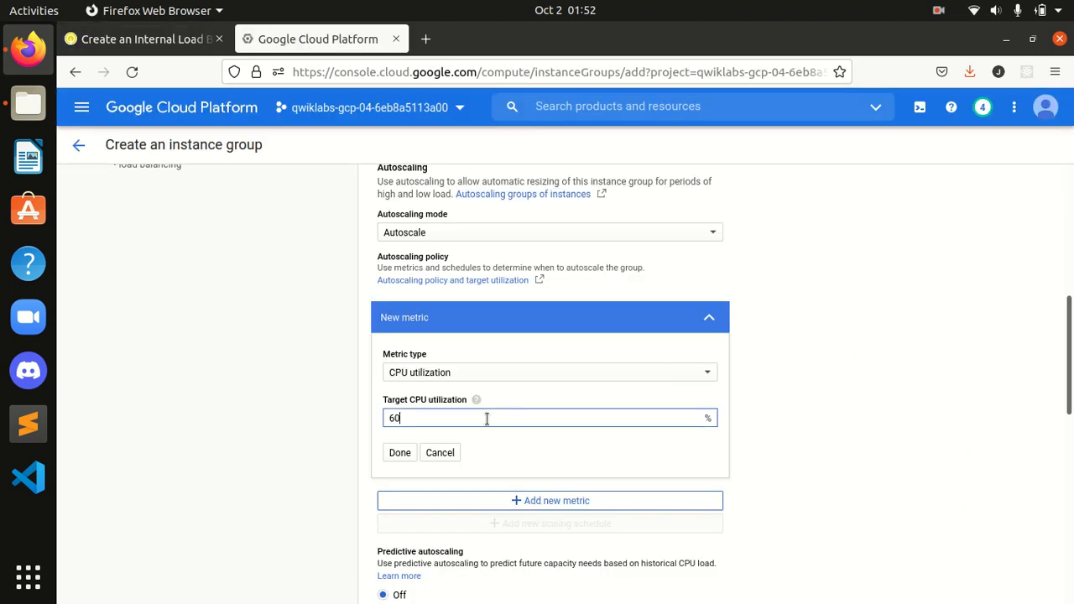
pyautogui.press('BackSpace')
pyautogui.press('BackSpace')
pyautogui.write('80')
pyautogui.scroll(-5, 772, 333)
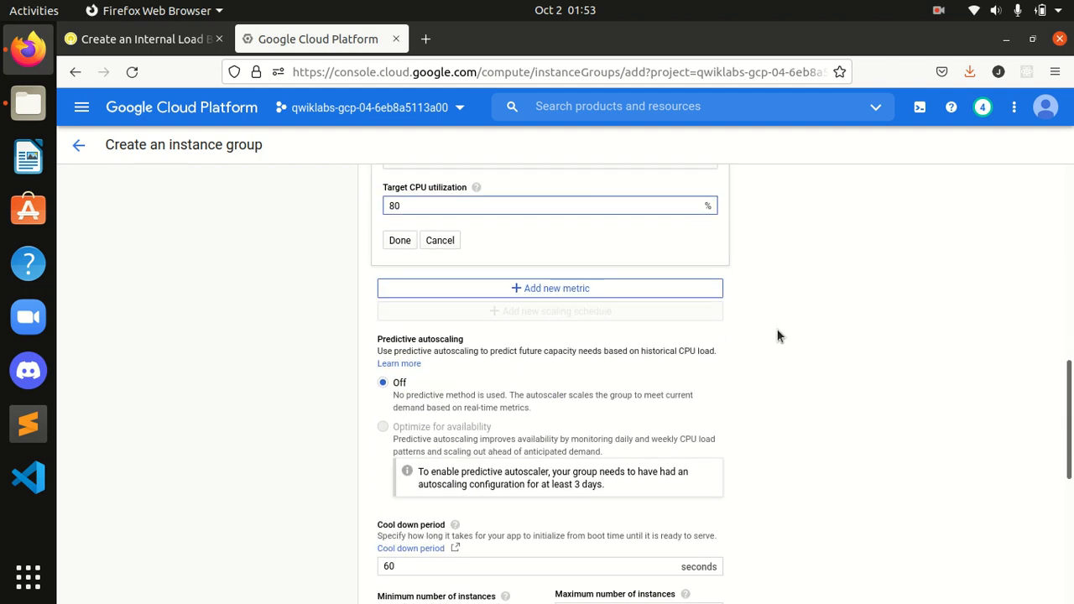
pyautogui.scroll(5, 776, 336)
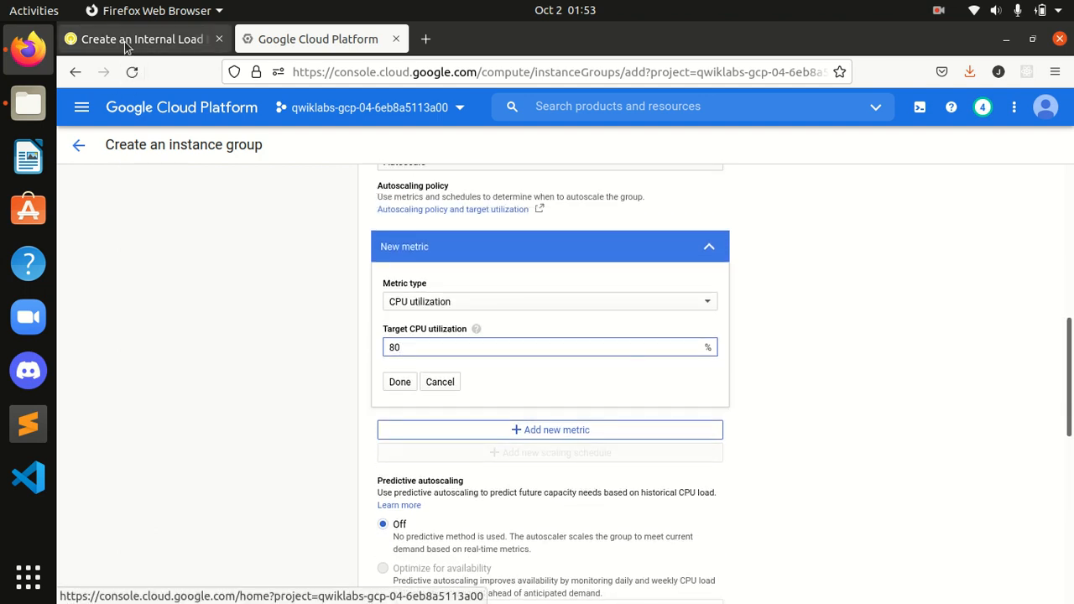
# - Check the lab's autoscaling values and set the instance group's cool down period to 45 seconds
pyautogui.click(135, 39)
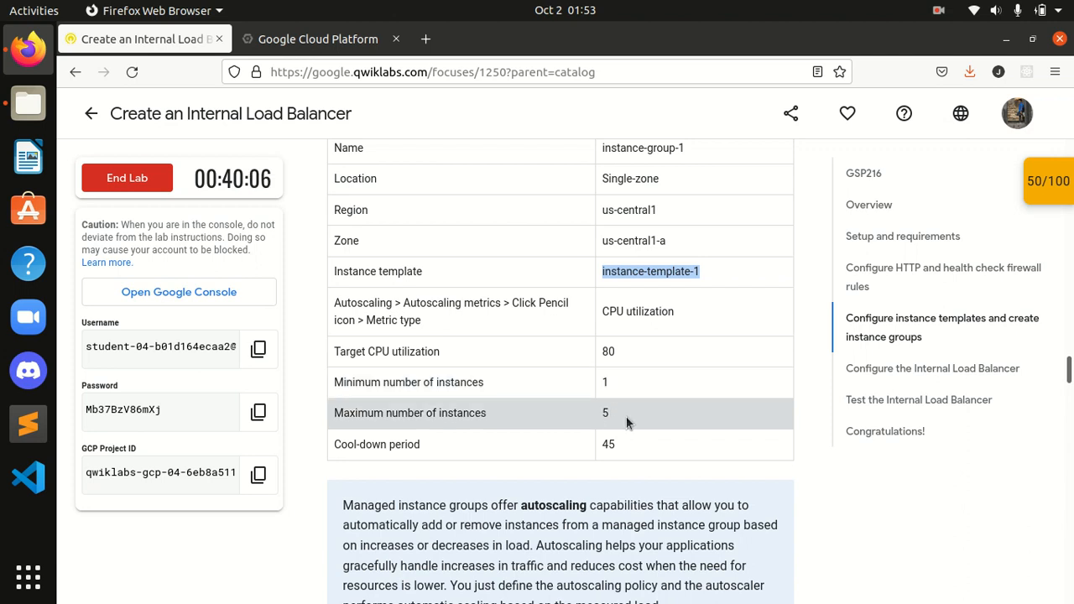
pyautogui.click(288, 40)
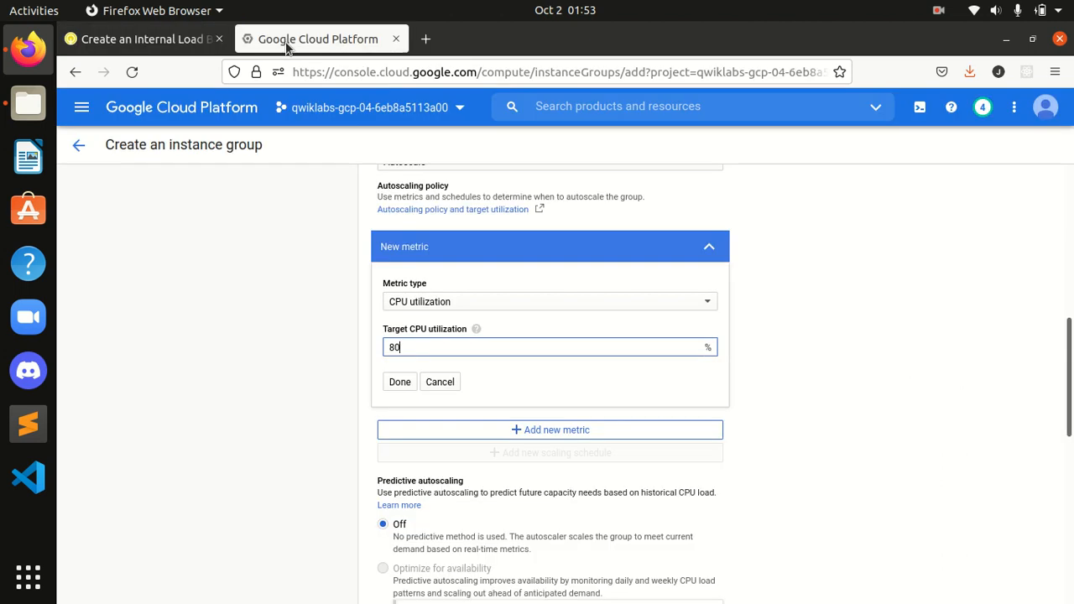
pyautogui.scroll(-5, 639, 388)
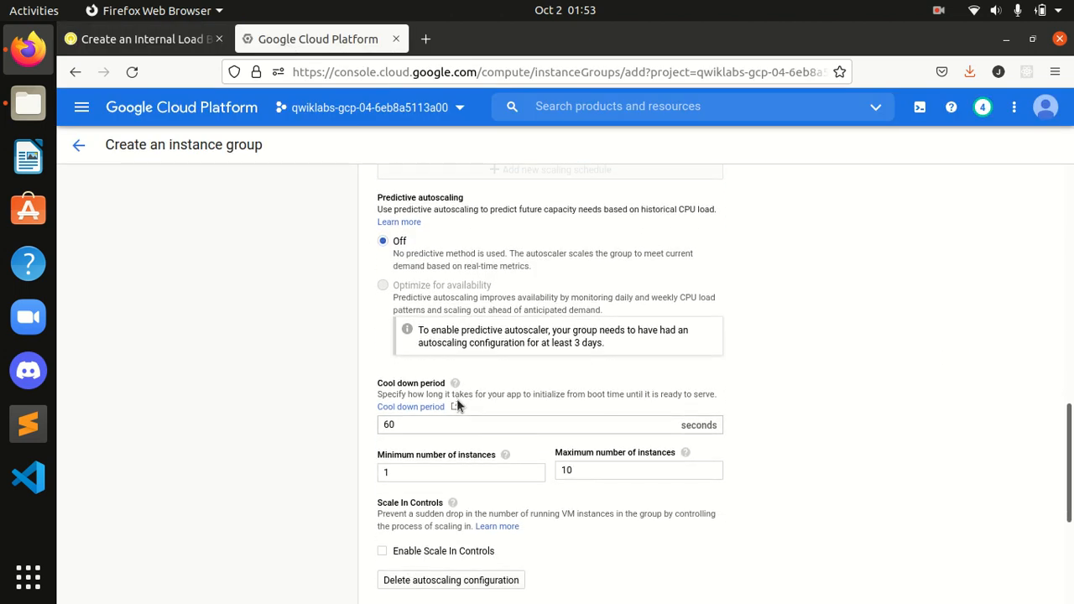
pyautogui.click(417, 419)
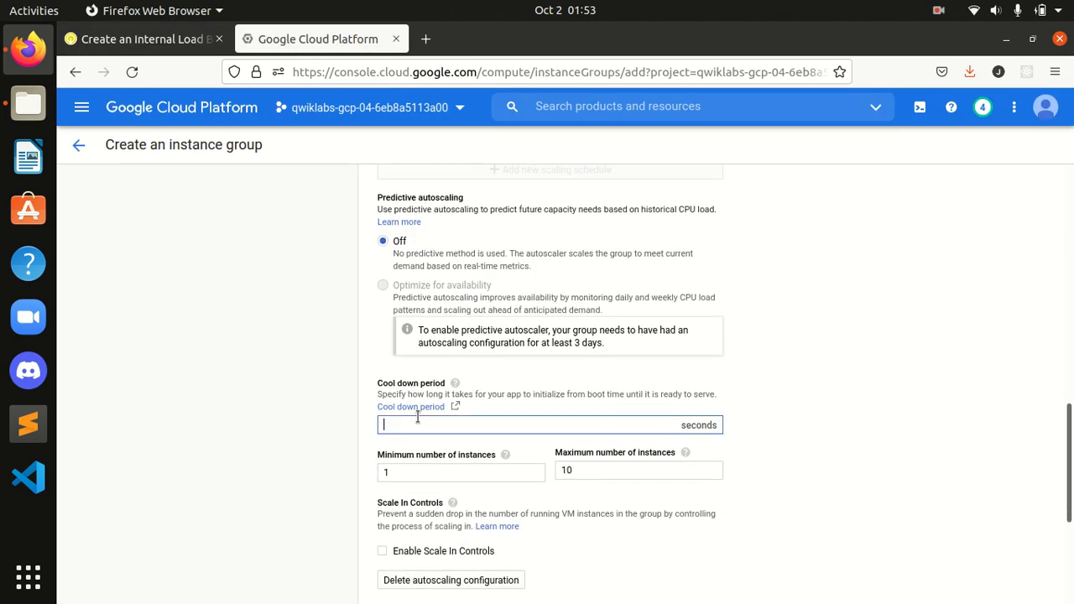
pyautogui.write('45')
# - Look up the instance limits in the lab's table and set the maximum number of instances to 5
pyautogui.click(143, 38)
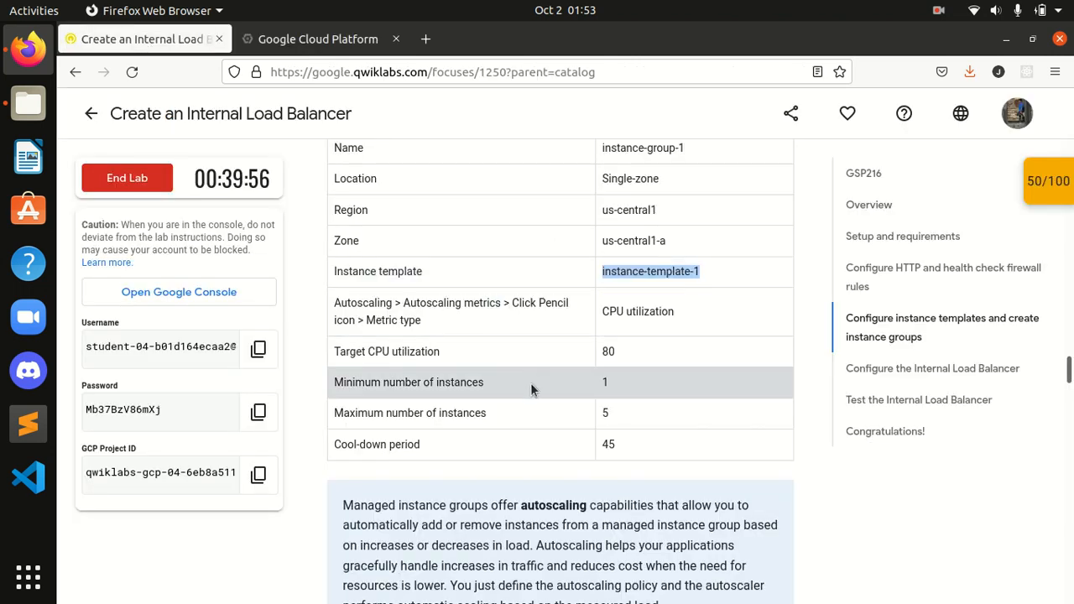
pyautogui.click(306, 42)
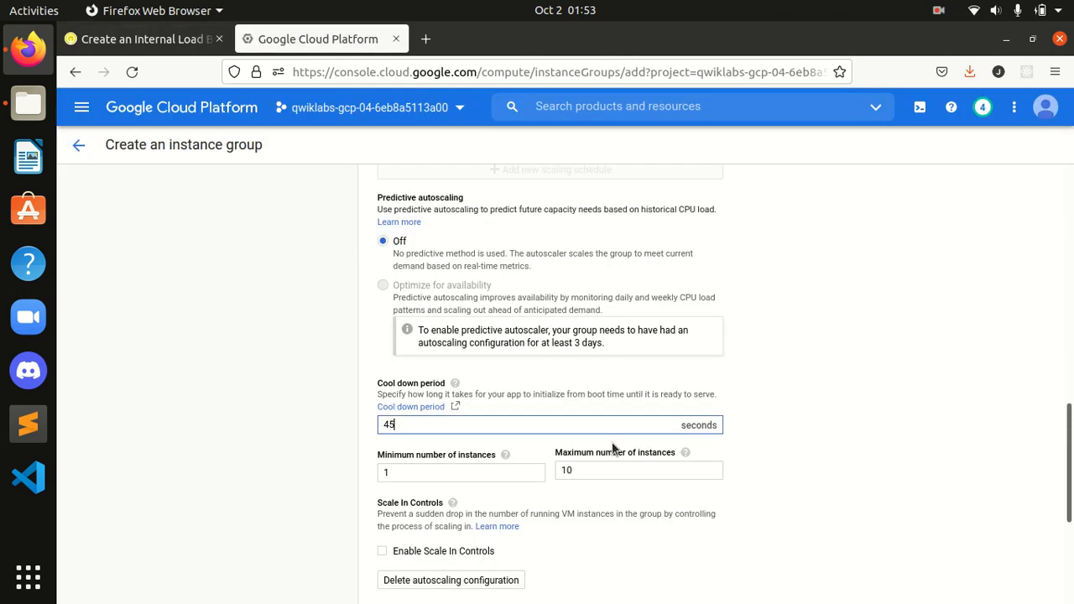
pyautogui.click(594, 469)
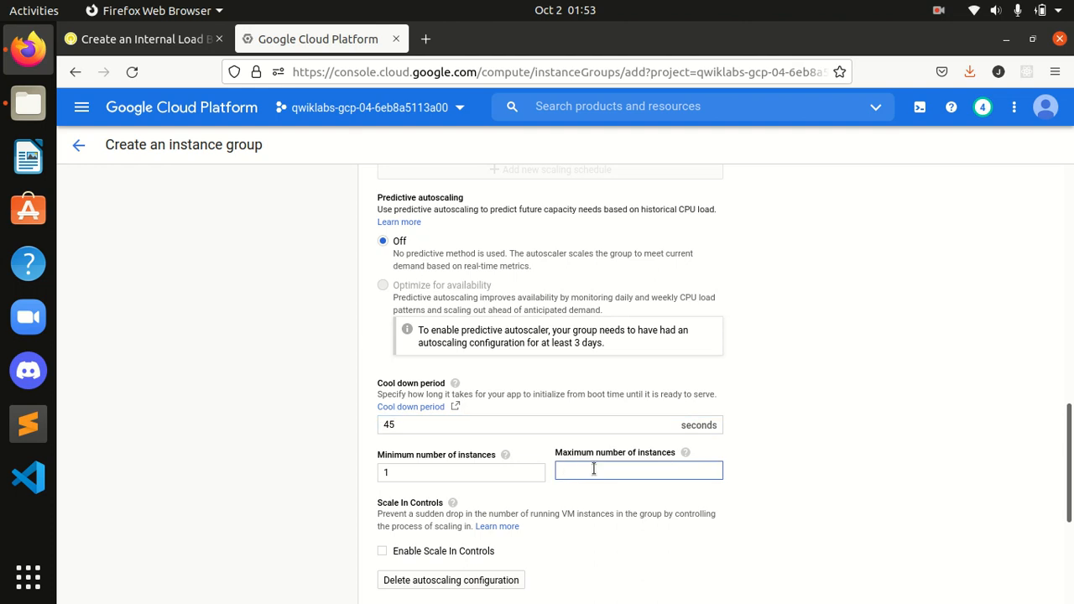
# - Read the lab's instructions following the property table and create instance-group-1 with the configured settings
pyautogui.click(142, 38)
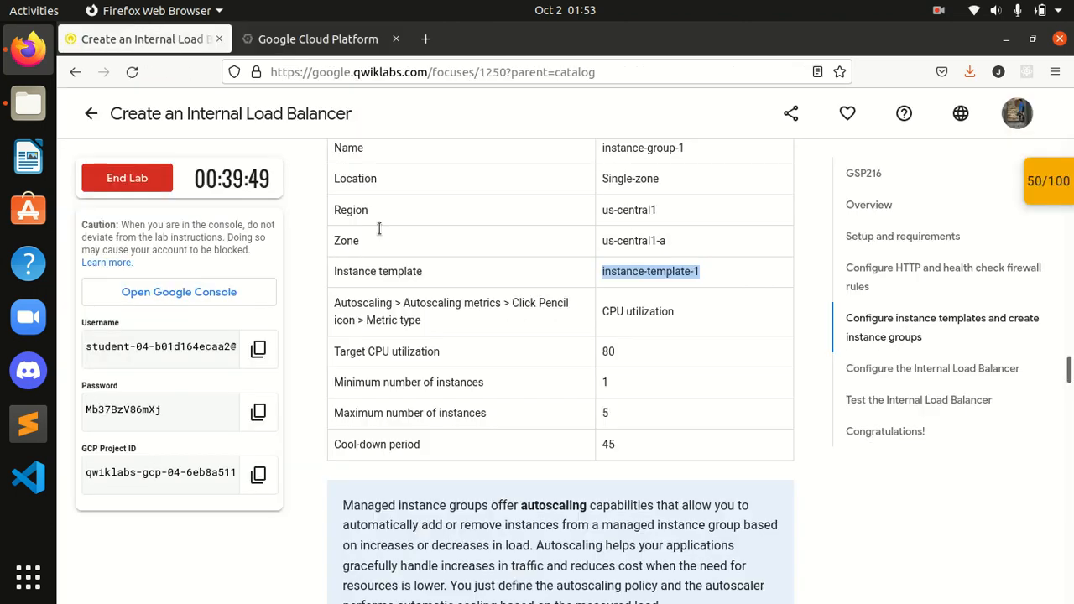
pyautogui.scroll(-2, 522, 378)
pyautogui.scroll(-2, 524, 415)
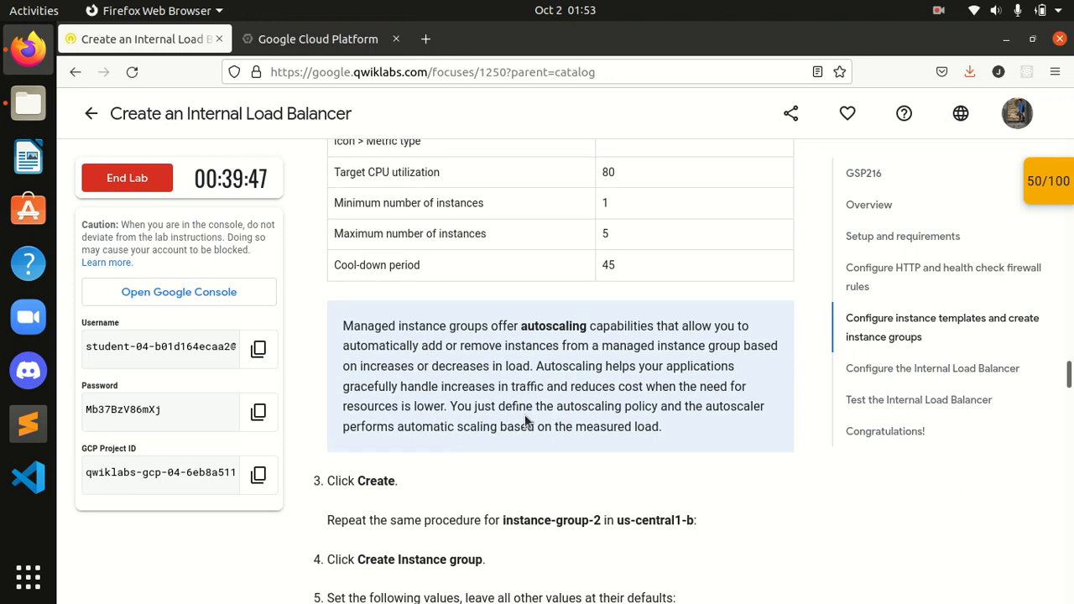
pyautogui.scroll(-1, 524, 417)
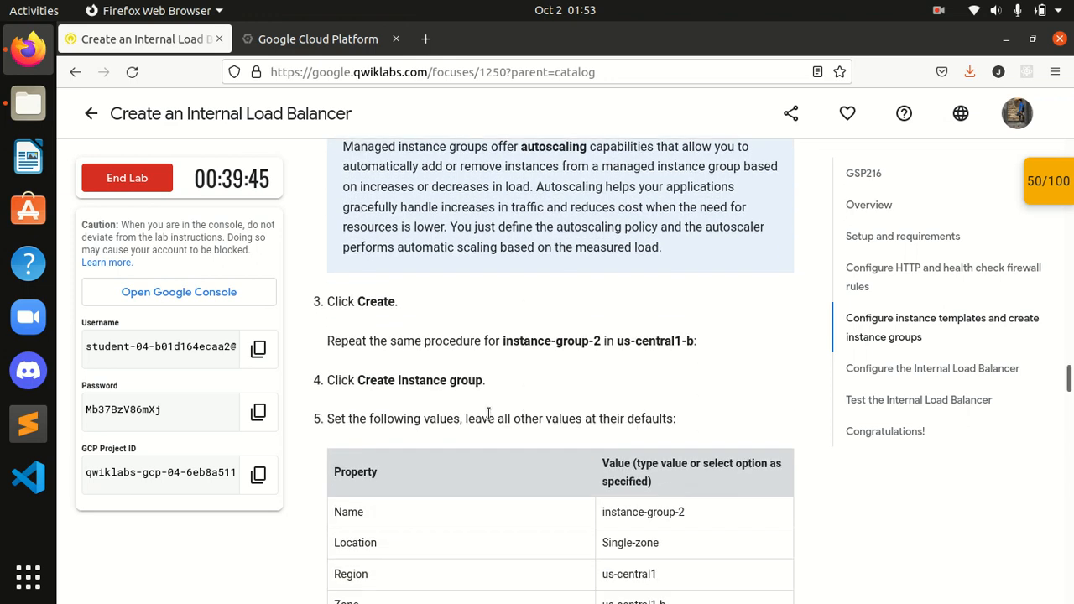
pyautogui.click(301, 41)
pyautogui.scroll(-3, 457, 554)
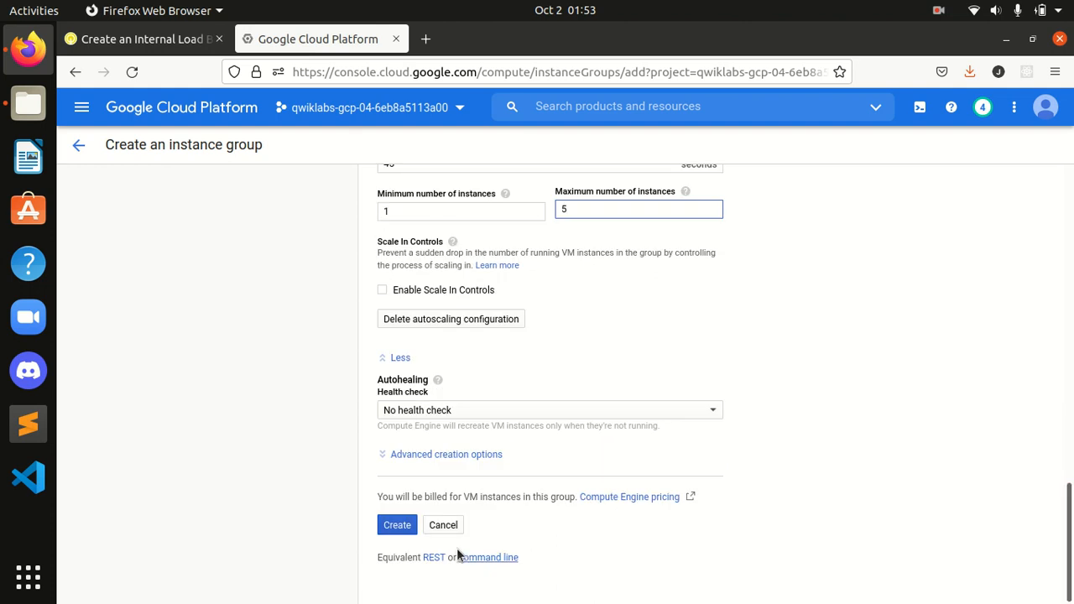
pyautogui.click(394, 529)
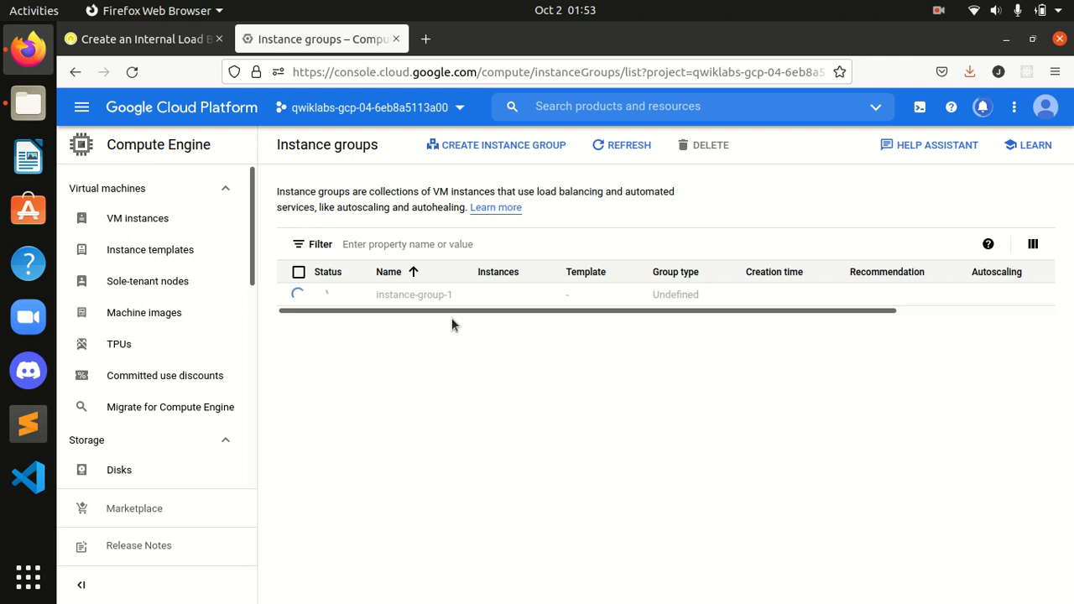
# - Start a second instance group and set its zone to us-central1-b, as the lab specifies for instance-group-2
pyautogui.click(493, 154)
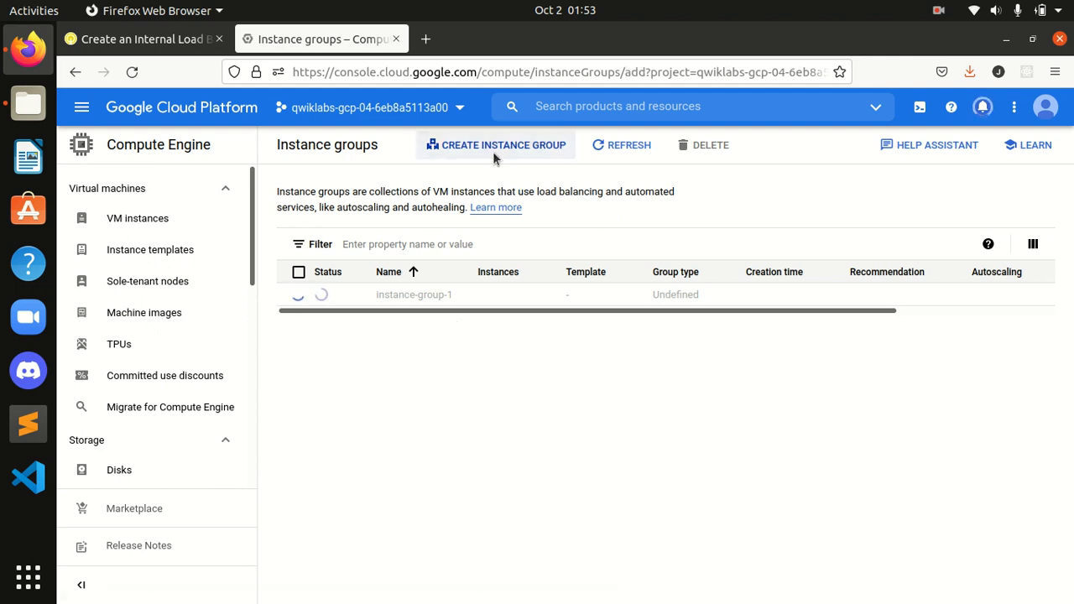
pyautogui.click(142, 38)
pyautogui.scroll(-2, 514, 403)
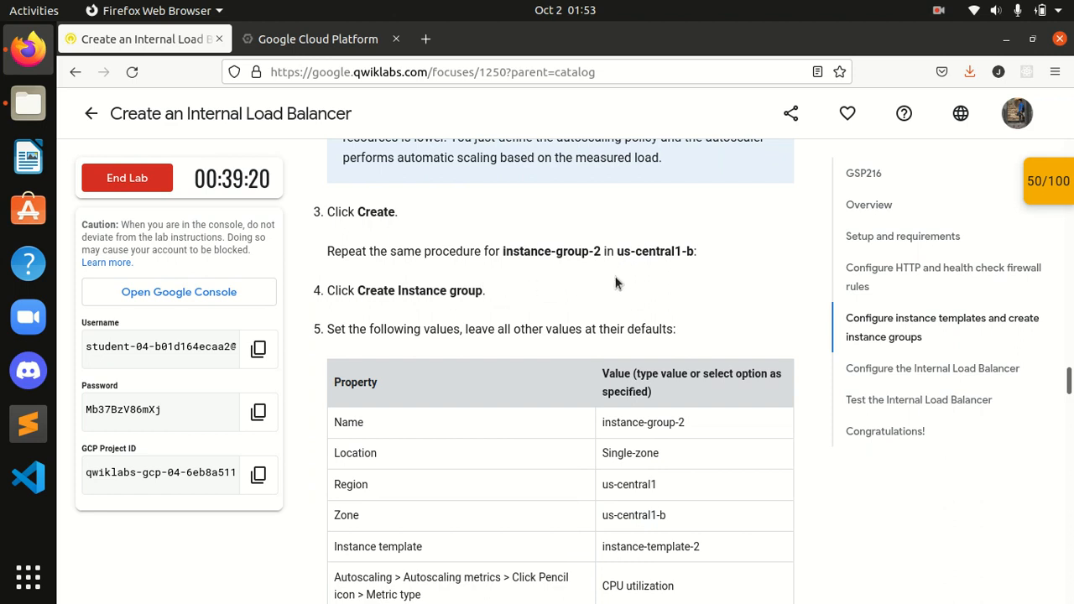
pyautogui.moveTo(616, 256); pyautogui.dragTo(689, 259)
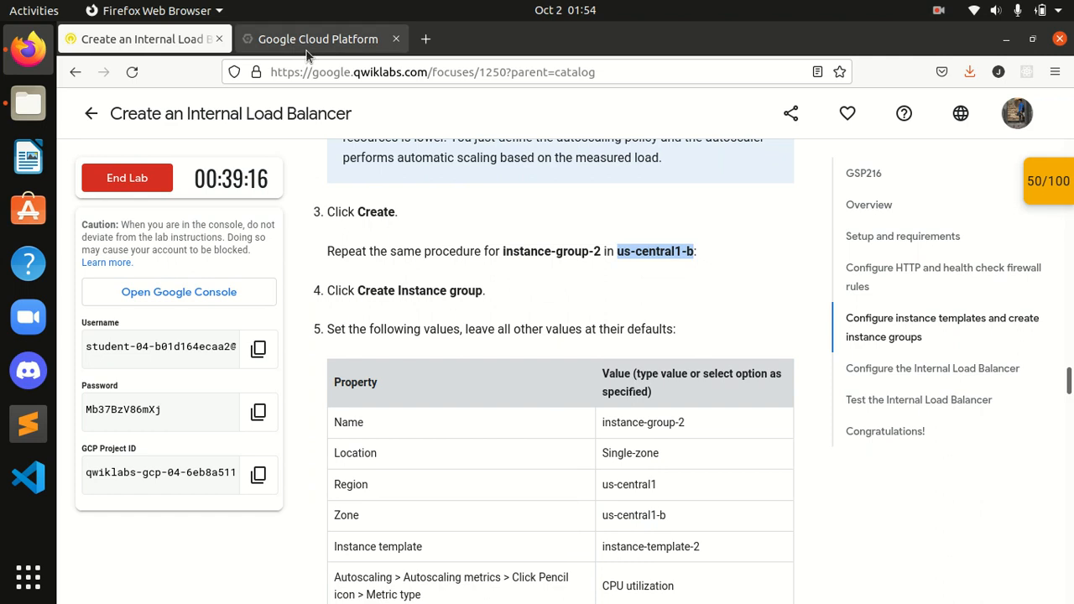
pyautogui.click(334, 42)
pyautogui.scroll(-2, 460, 365)
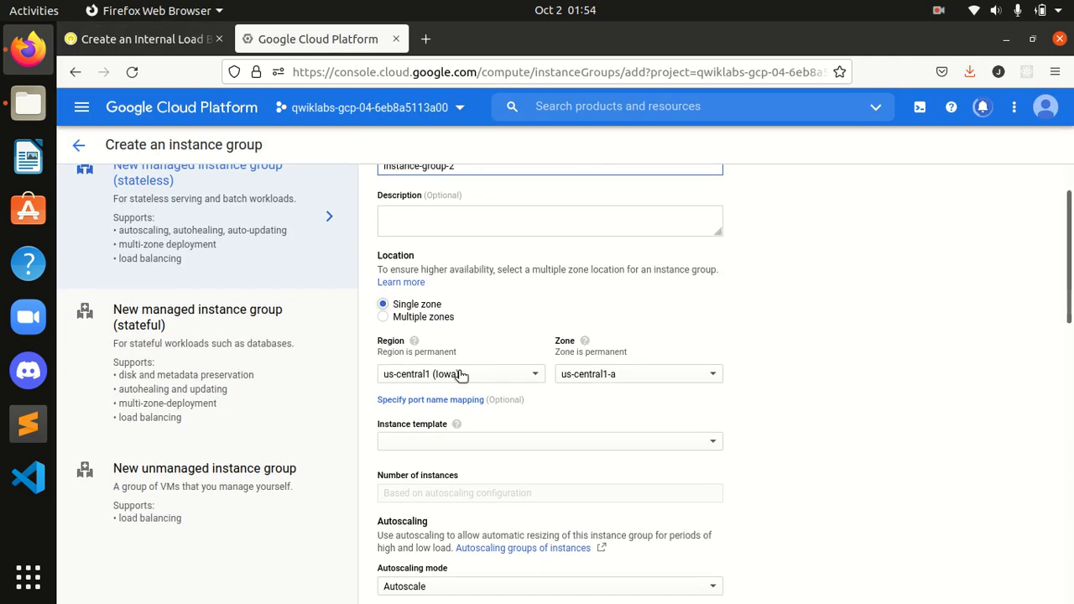
pyautogui.click(589, 380)
pyautogui.click(608, 416)
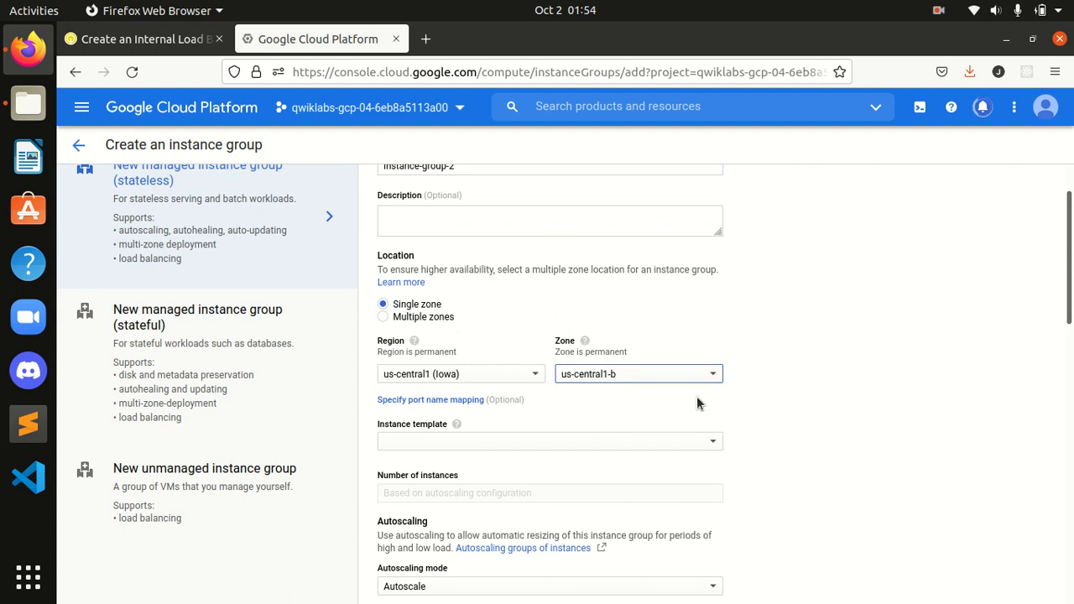
# - Look up the second group's required template in the lab's table and choose instance-template-2
pyautogui.click(143, 38)
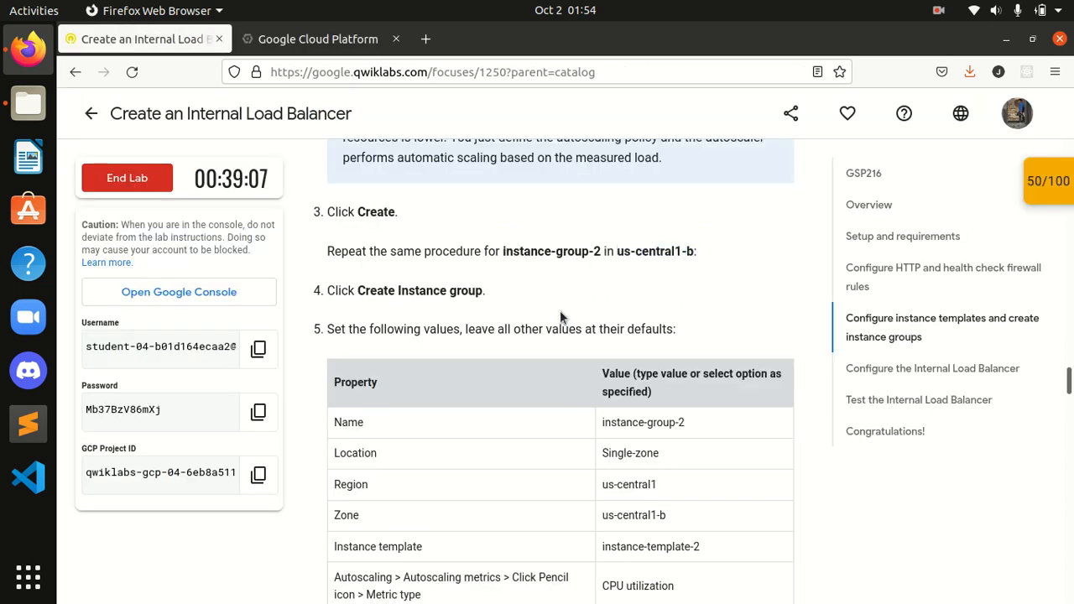
pyautogui.scroll(-4, 503, 302)
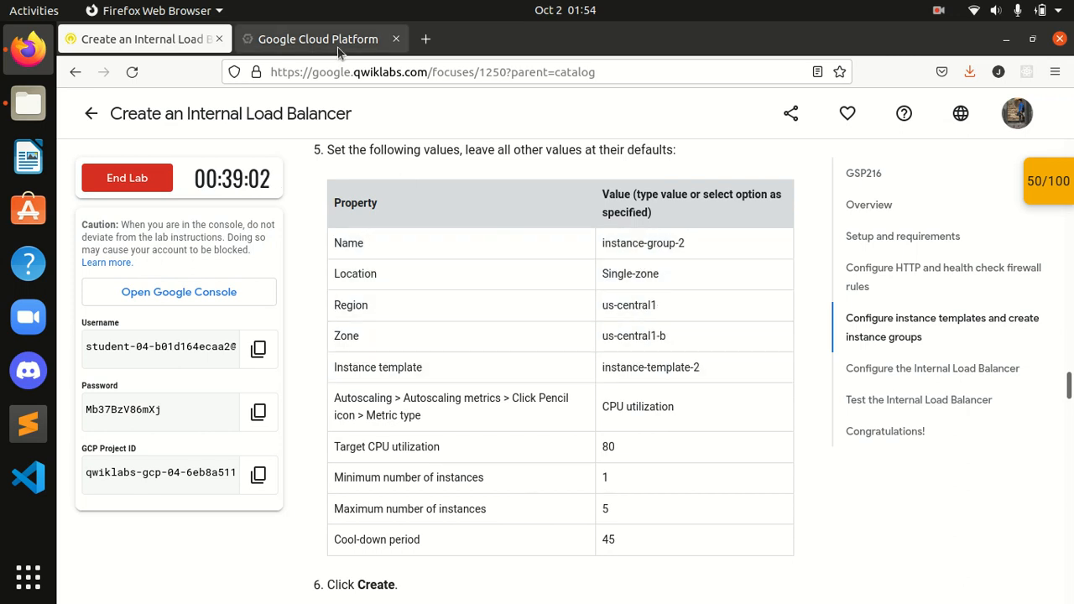
pyautogui.click(318, 38)
pyautogui.scroll(-2, 529, 400)
pyautogui.click(508, 373)
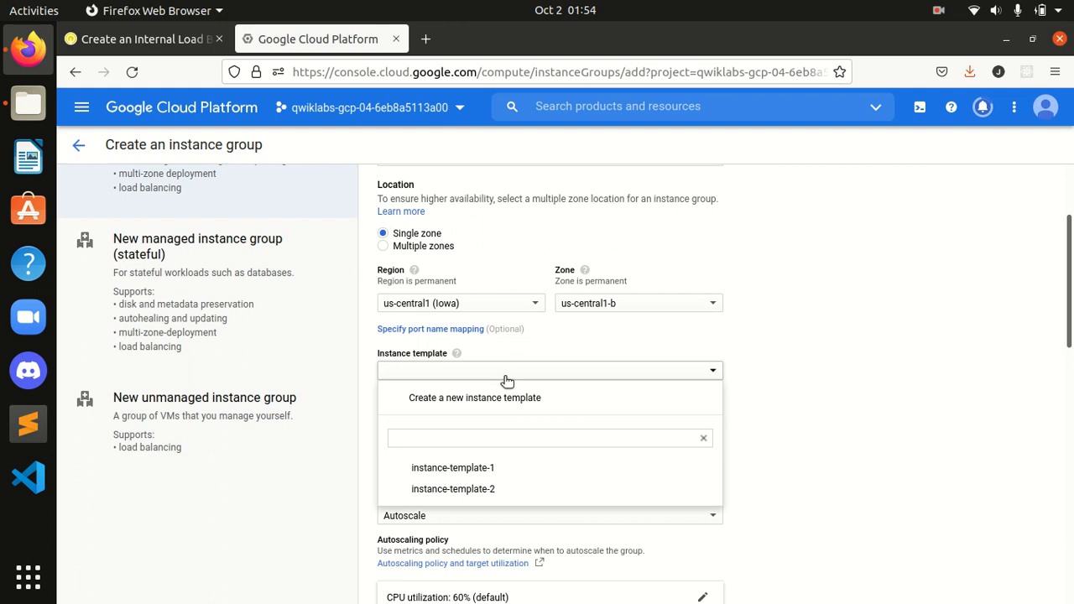
pyautogui.click(468, 489)
# - Check the lab's autoscaling values and set the second group's target CPU utilization to 80%
pyautogui.click(143, 38)
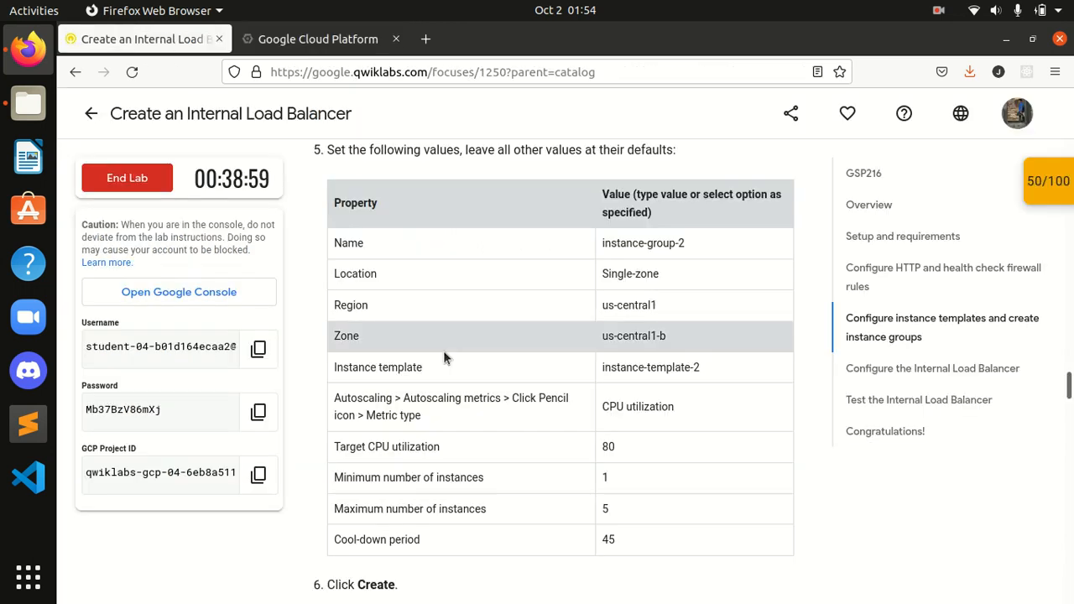
pyautogui.scroll(-2, 440, 346)
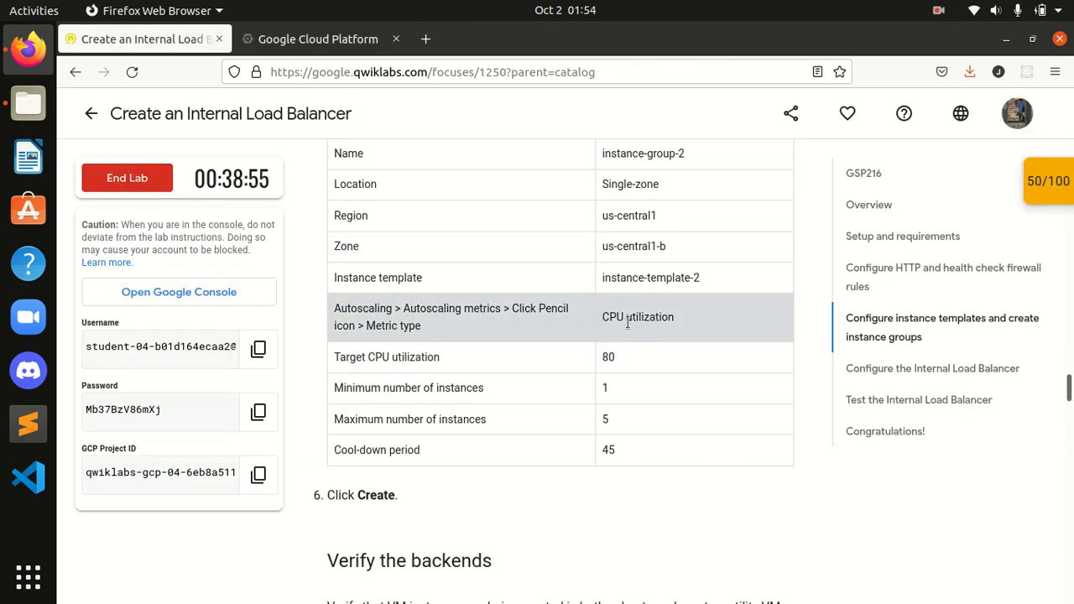
pyautogui.click(318, 38)
pyautogui.scroll(-3, 648, 394)
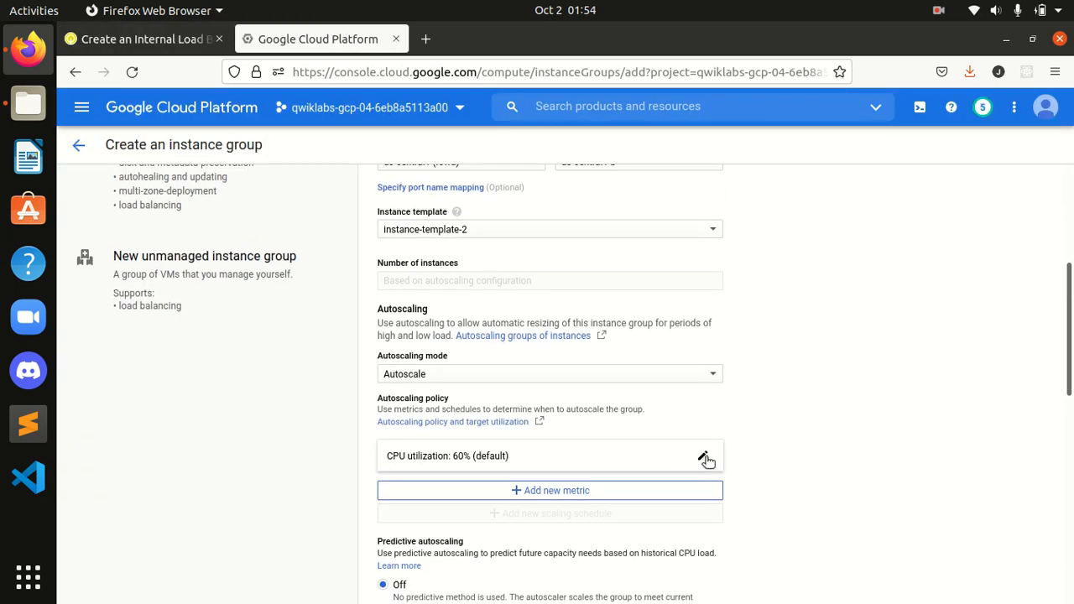
pyautogui.click(704, 458)
pyautogui.click(426, 559)
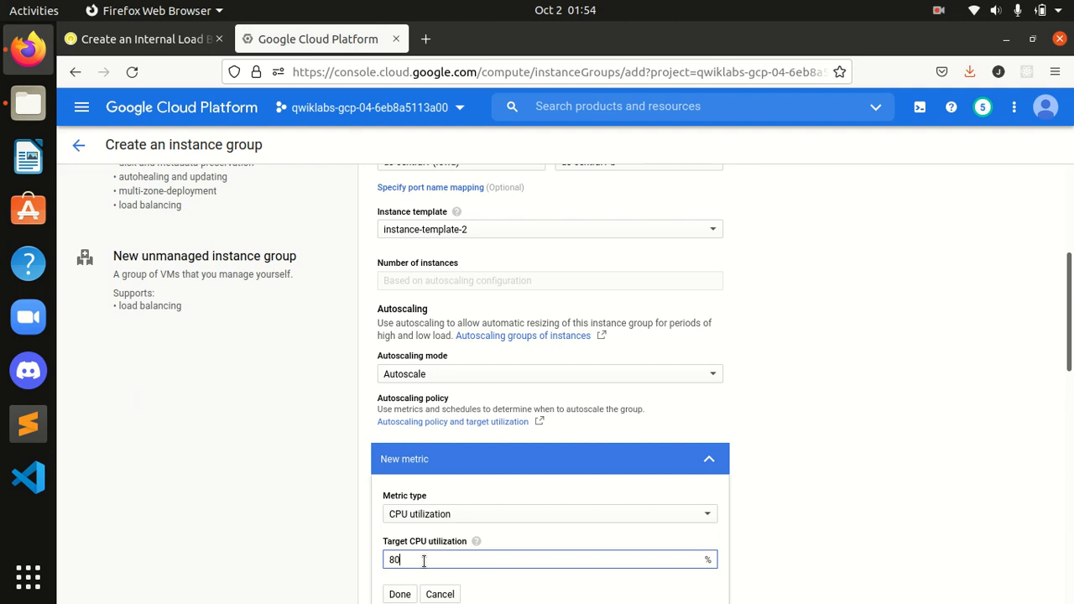
# - Set the second group's cool down period to 45 seconds and its maximum number of instances to 5
pyautogui.scroll(-10, 876, 472)
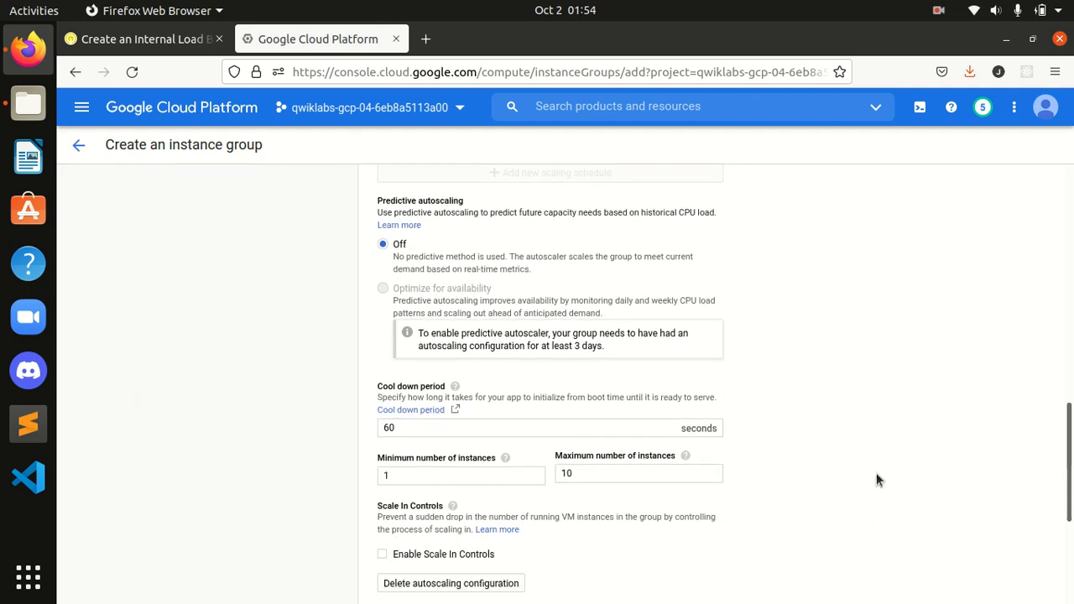
pyautogui.click(450, 356)
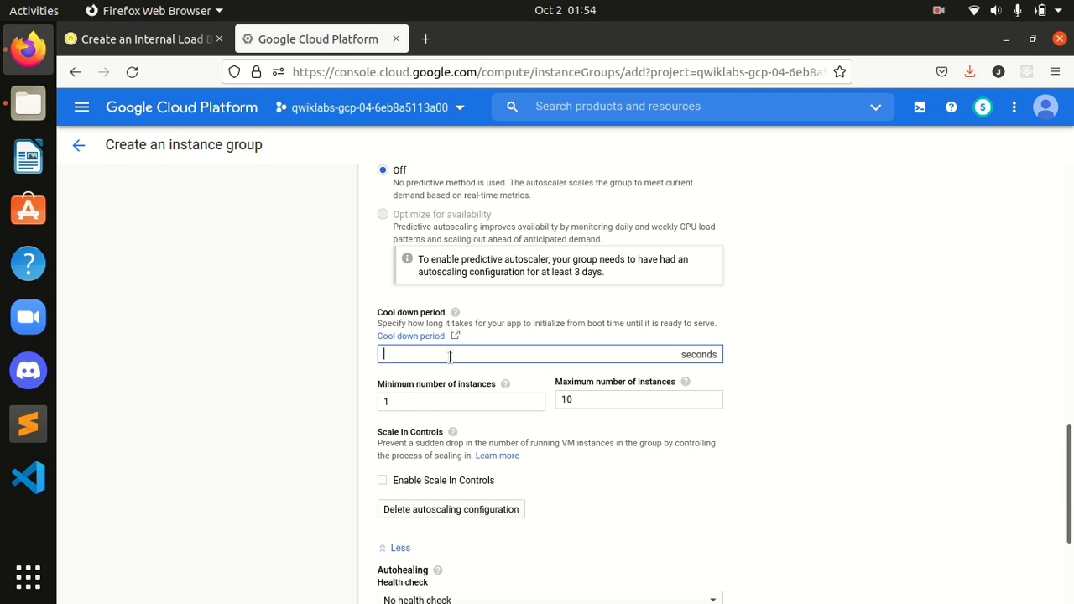
pyautogui.click(588, 400)
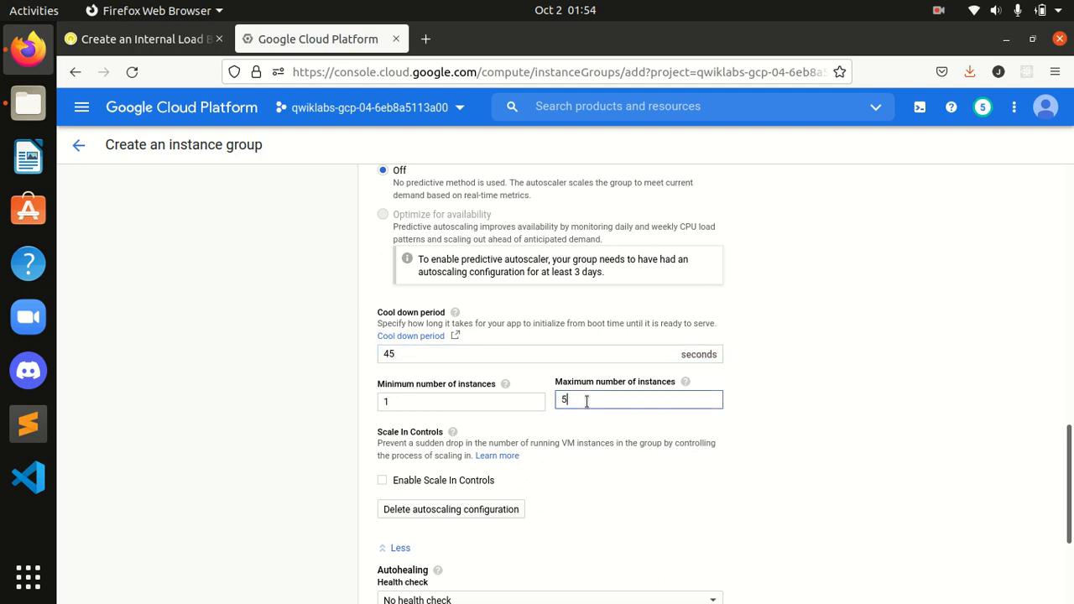
# - Check the lab's next instruction and create instance-group-2 with the configured settings
pyautogui.click(147, 41)
pyautogui.scroll(-5, 471, 354)
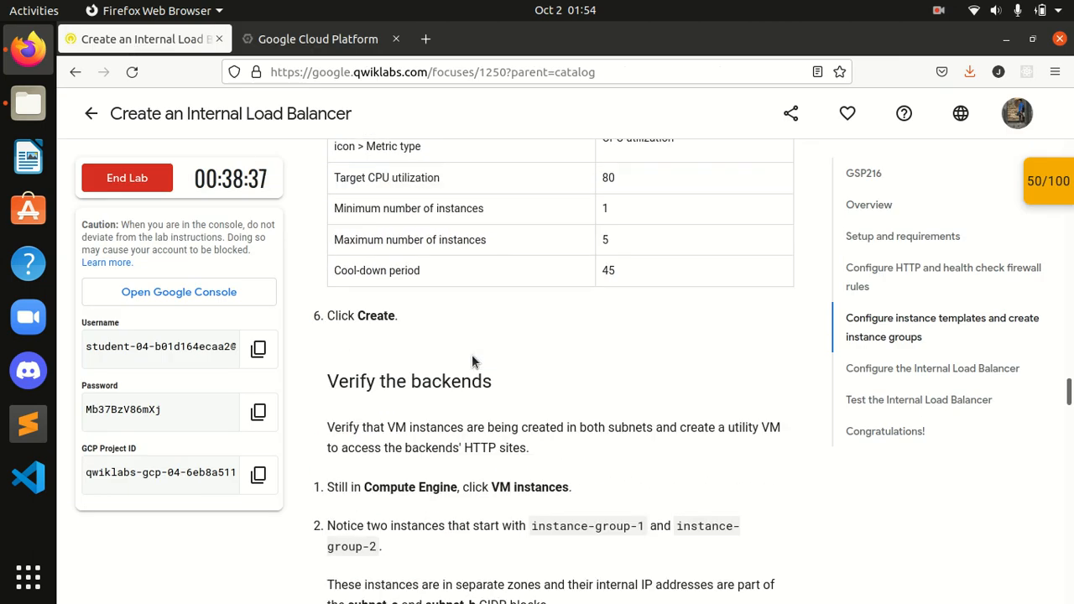
pyautogui.click(317, 39)
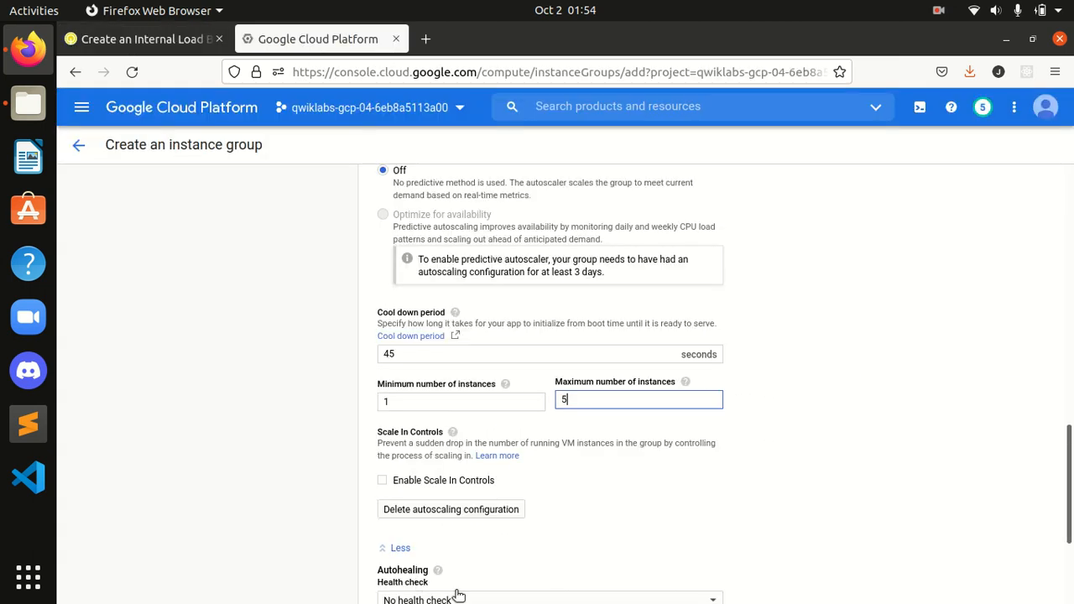
pyautogui.scroll(-3, 390, 545)
pyautogui.click(406, 526)
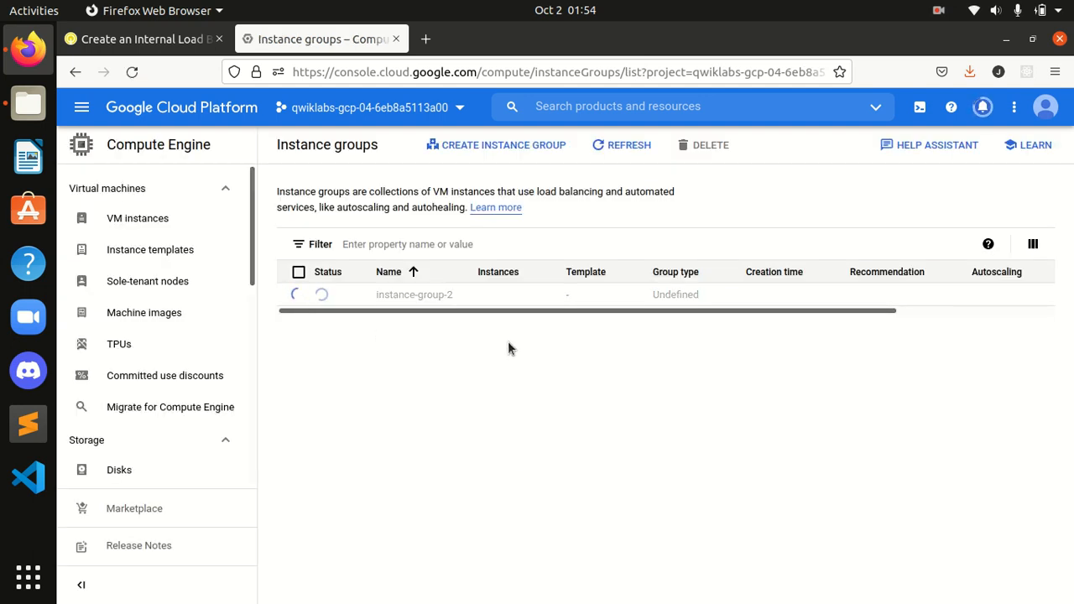
# - Check the creation status of both instance groups in the instance groups list and the notifications
pyautogui.click(982, 107)
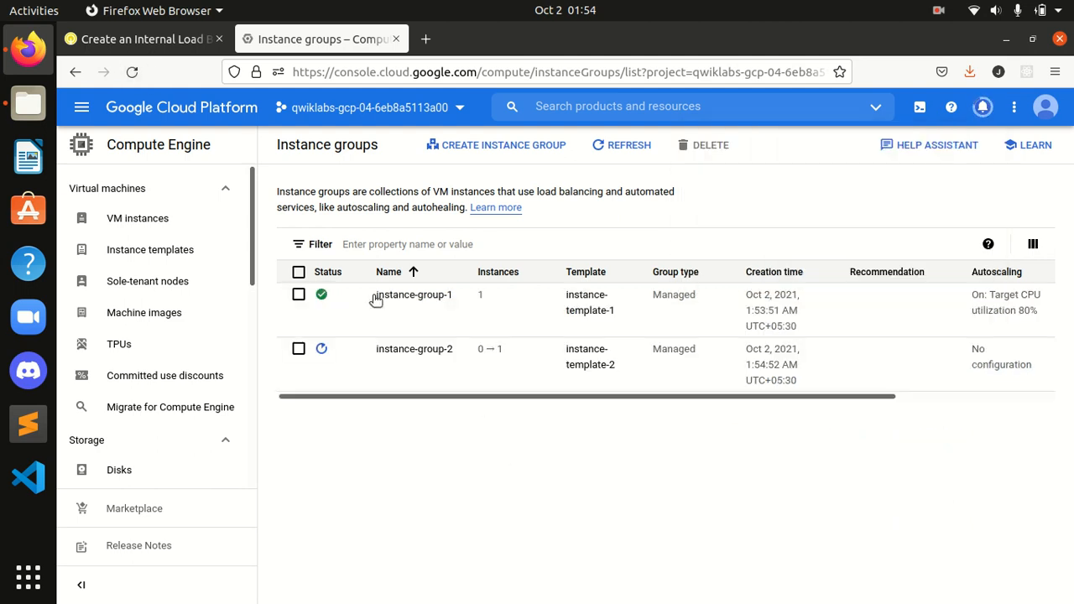
pyautogui.click(299, 348)
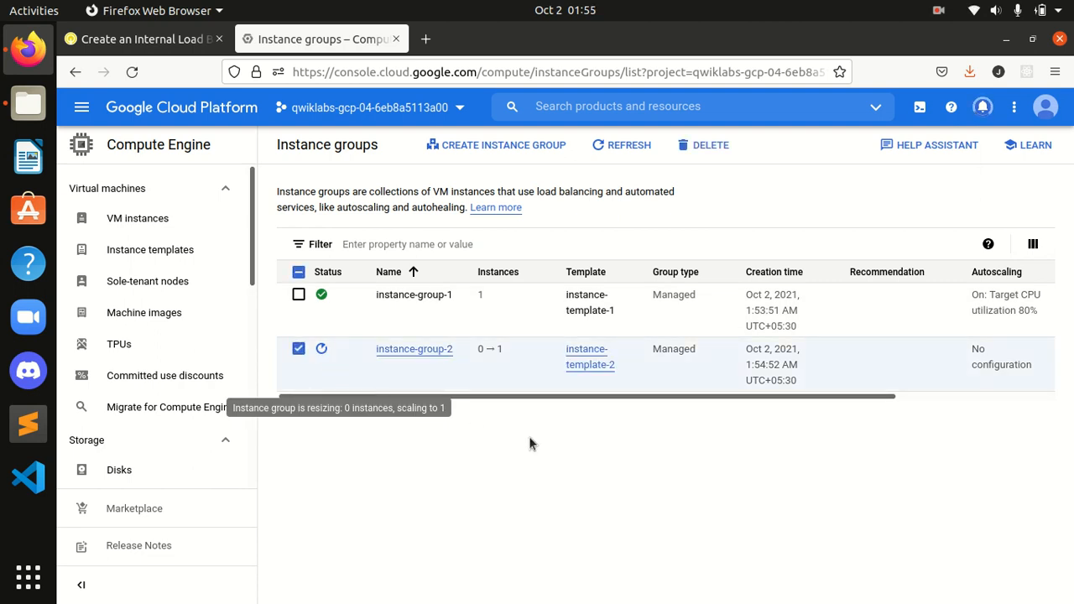
pyautogui.click(299, 348)
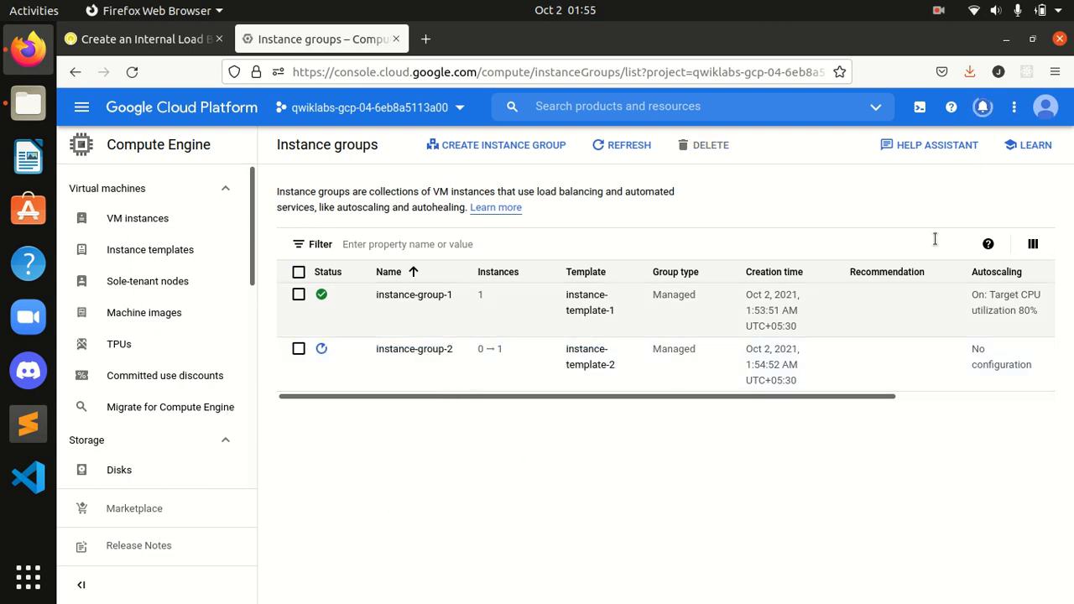
pyautogui.click(983, 108)
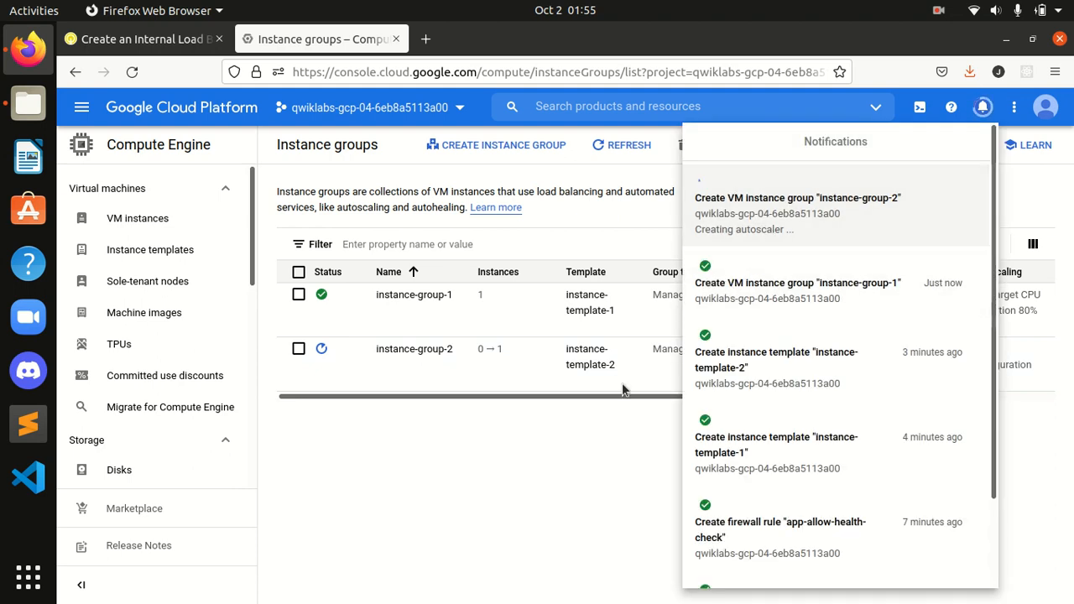
pyautogui.click(558, 485)
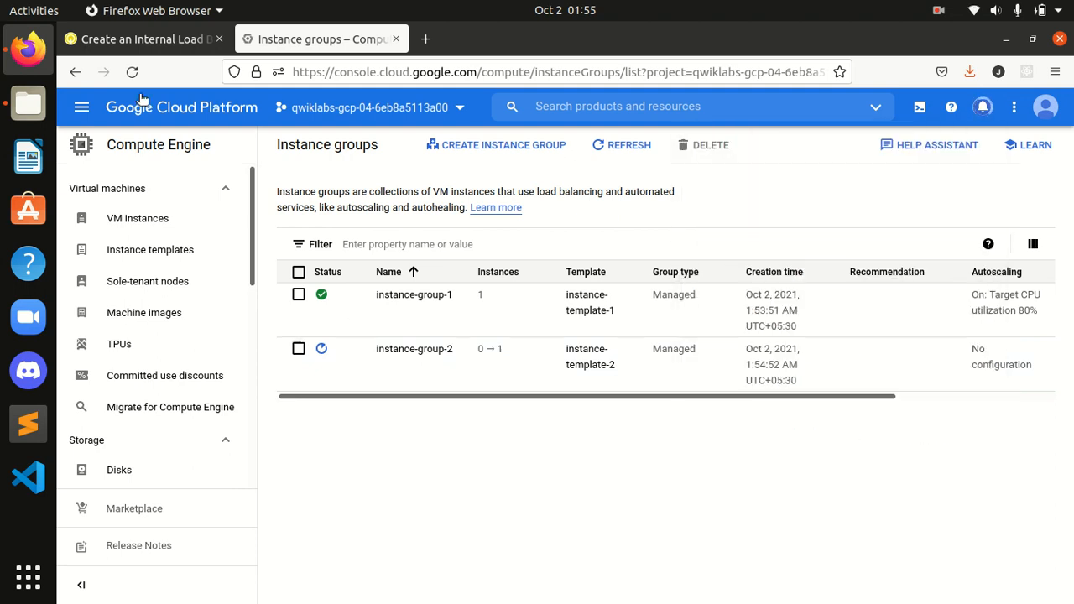
# - Check the lab's backend verification instructions and open the VM instances list in Compute Engine
pyautogui.click(143, 39)
pyautogui.scroll(-2, 473, 388)
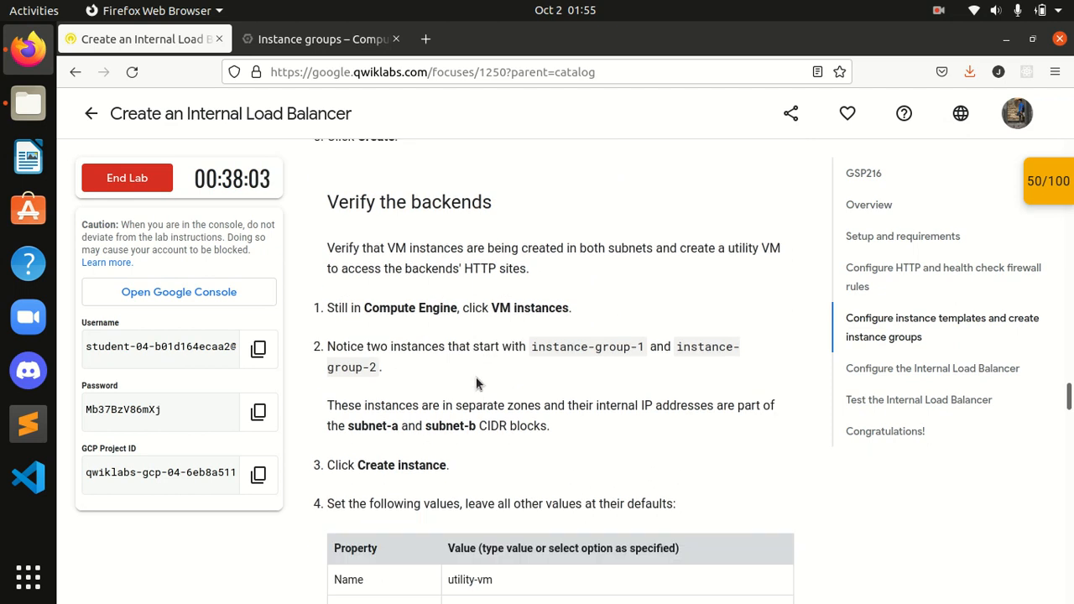
pyautogui.click(323, 39)
pyautogui.click(168, 217)
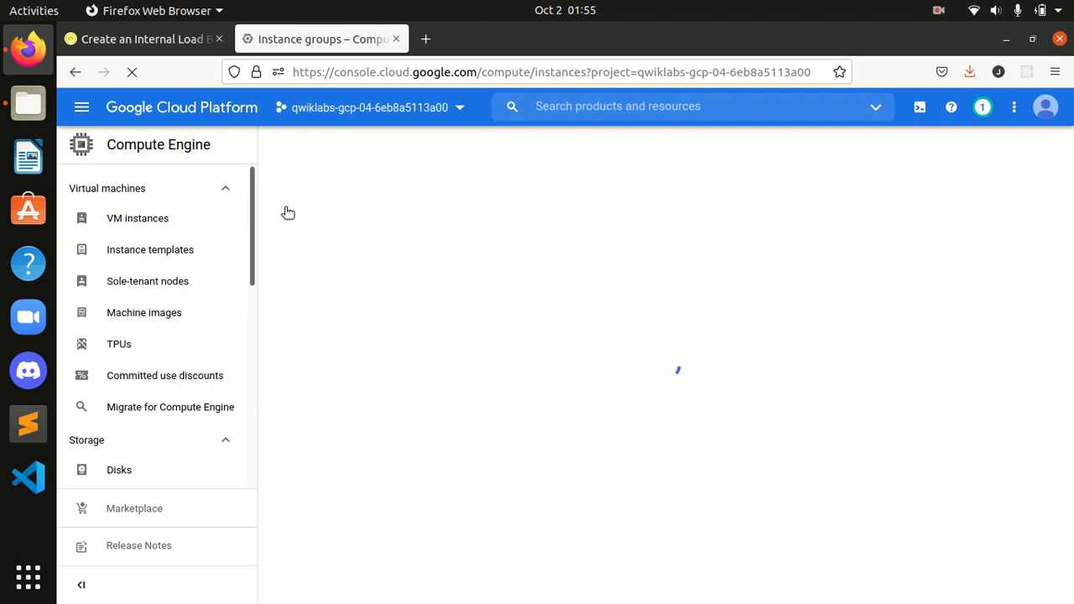
# - Review the lab's notes on the two group instances and examine their zones and internal IPs in the VM instances list
pyautogui.click(130, 40)
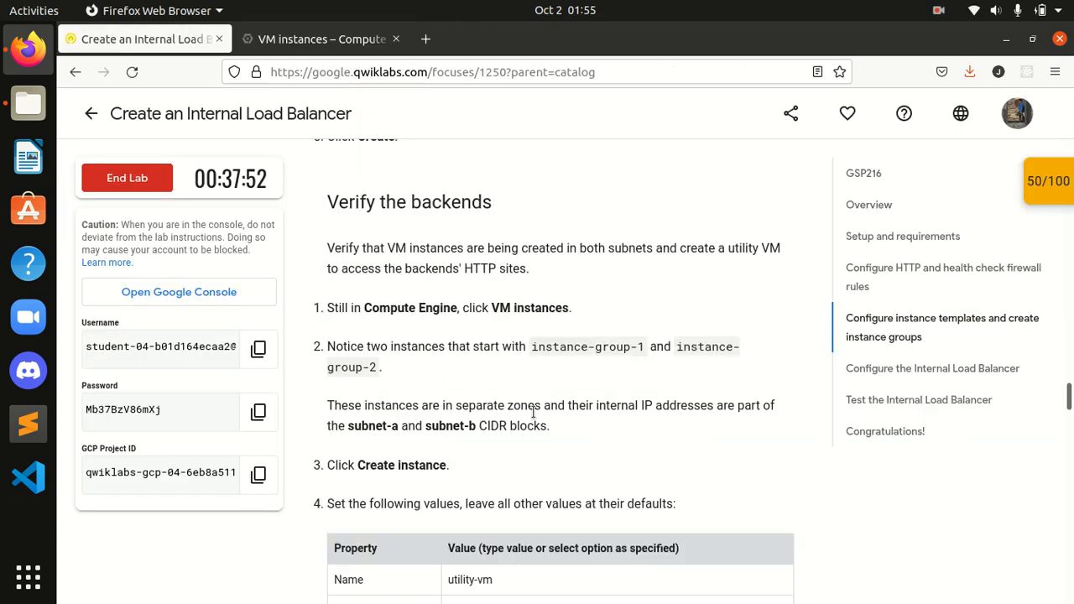
pyautogui.scroll(-2, 428, 381)
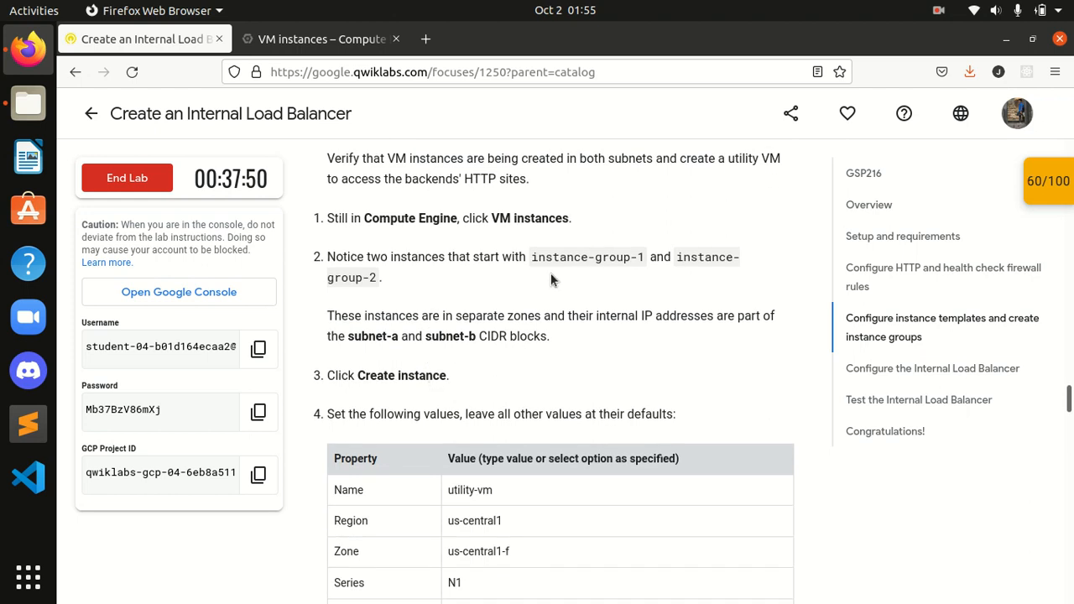
pyautogui.scroll(-2, 616, 311)
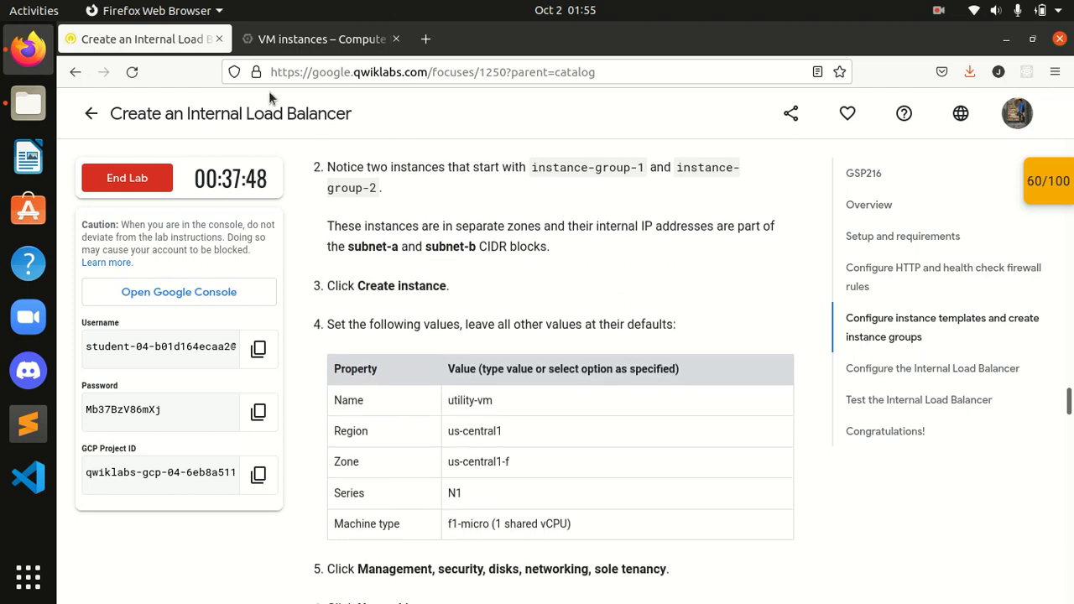
pyautogui.click(318, 40)
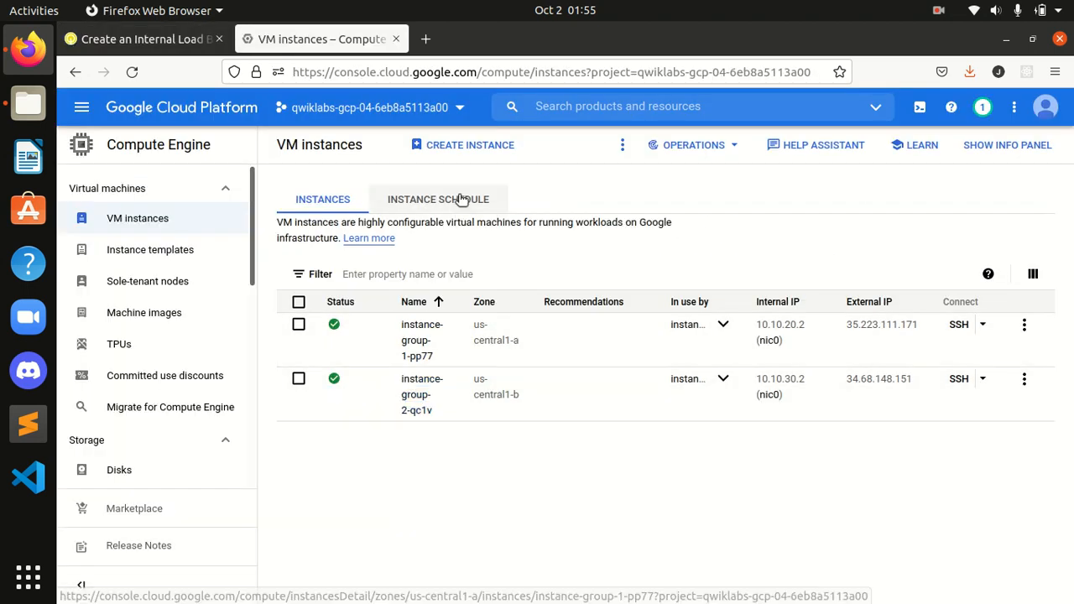
# - Start a new VM instance and name it utility-vm as given in the lab, without leading spaces
pyautogui.click(468, 145)
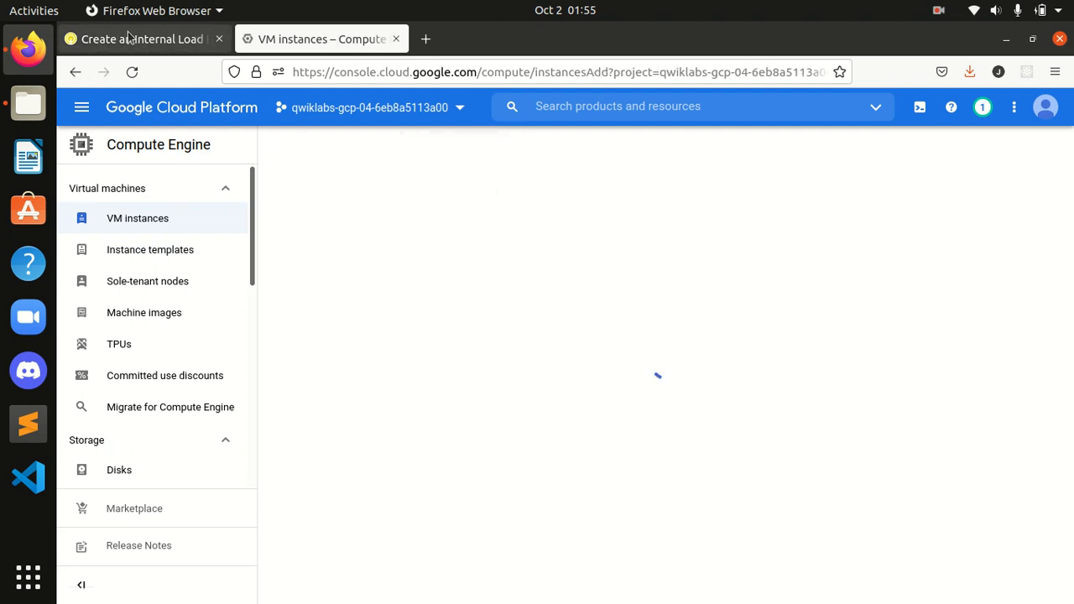
pyautogui.click(132, 39)
pyautogui.scroll(-2, 468, 378)
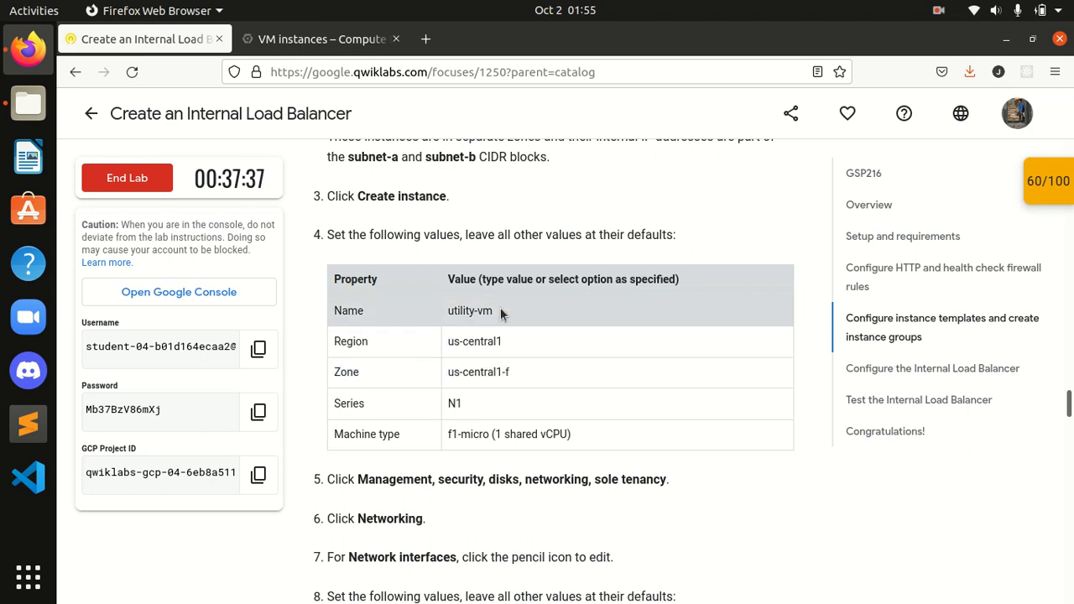
pyautogui.moveTo(500, 307); pyautogui.dragTo(434, 302)
pyautogui.hotkey('ctrl', 'c')
pyautogui.click(310, 39)
pyautogui.tripleClick(434, 201)
pyautogui.hotkey('ctrl', 'v')
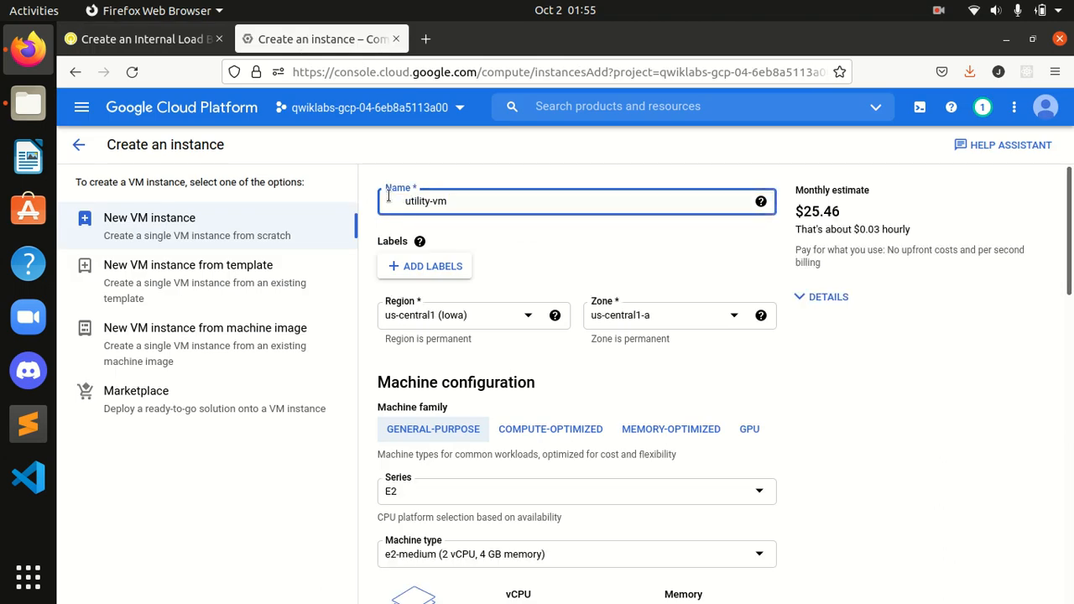
pyautogui.press('BackSpace')
pyautogui.press('BackSpace')
pyautogui.press('BackSpace')
pyautogui.press('BackSpace')
pyautogui.press('BackSpace')
# - Check the lab's zone value and set the utility VM's zone to us-central1-f
pyautogui.click(181, 46)
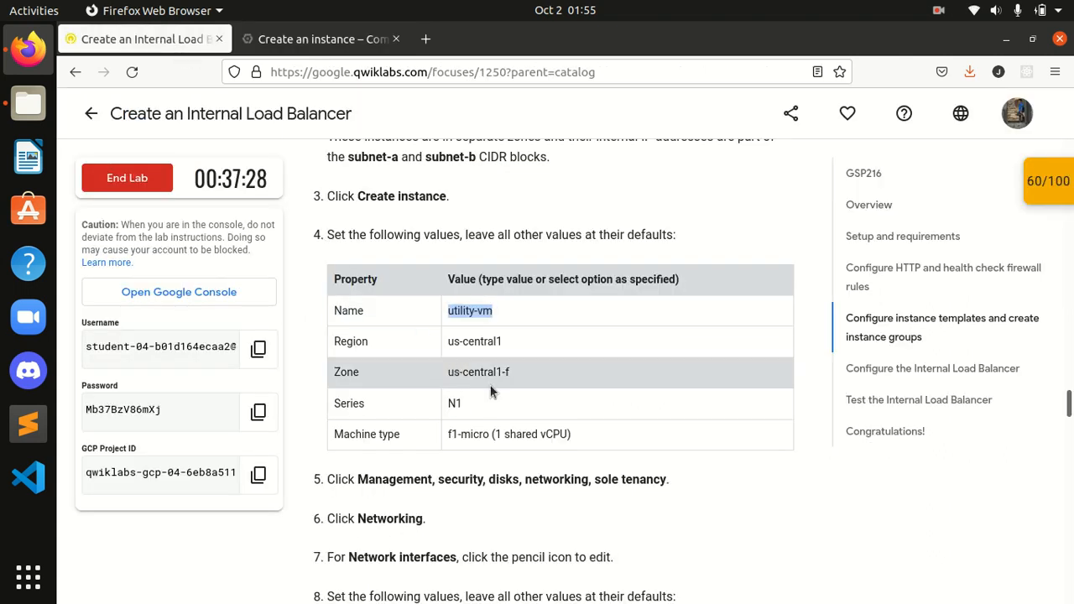
pyautogui.click(319, 38)
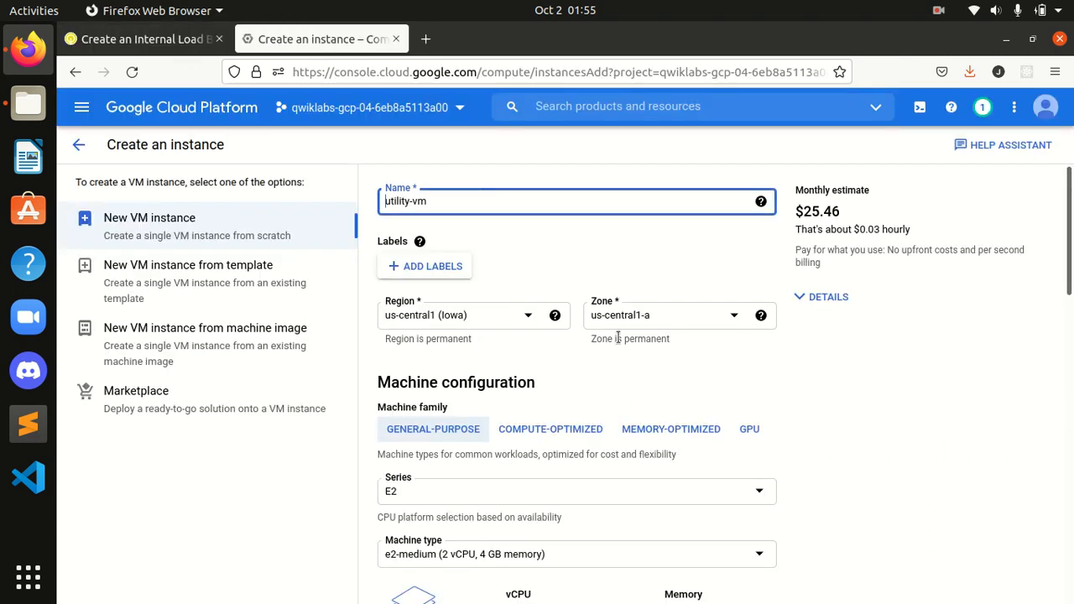
pyautogui.click(626, 325)
pyautogui.click(622, 388)
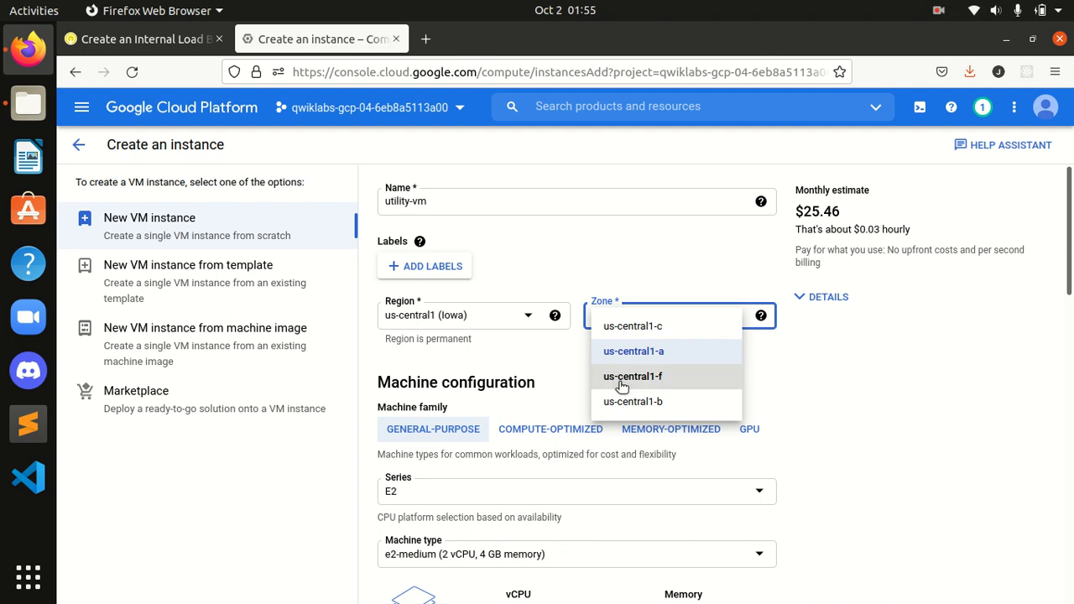
# - Check the lab's machine values and set the utility VM's series to N1 and machine type to f1-micro
pyautogui.click(155, 39)
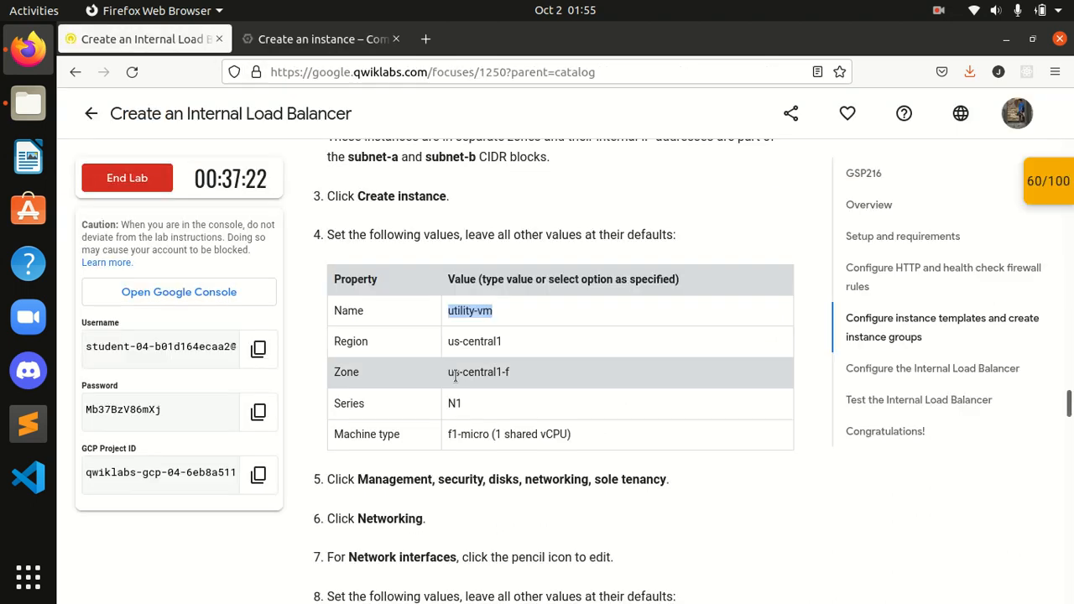
pyautogui.scroll(-4, 463, 324)
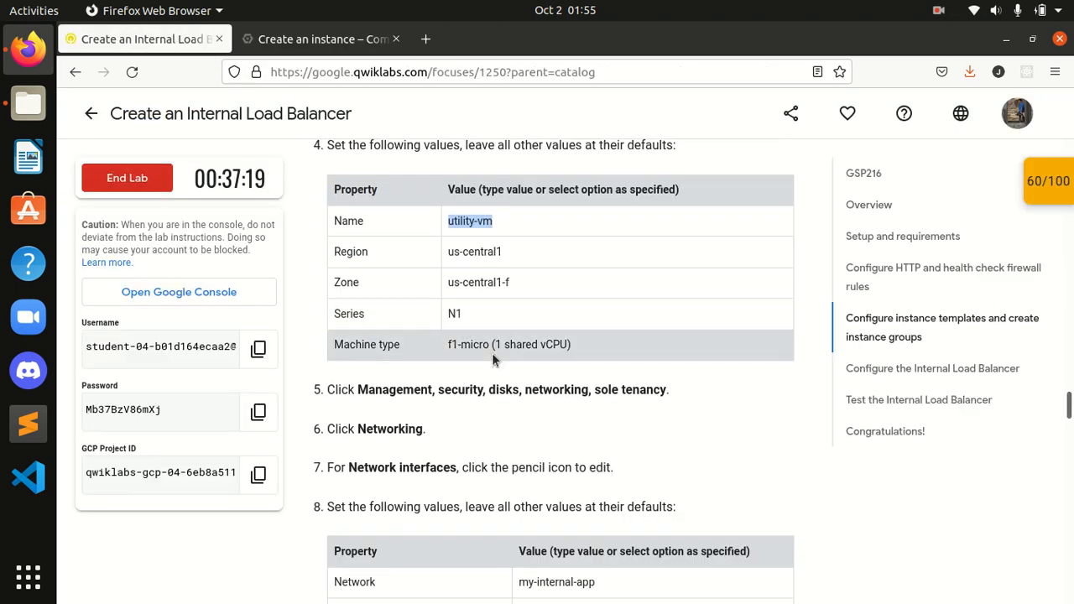
pyautogui.click(303, 42)
pyautogui.scroll(-2, 490, 390)
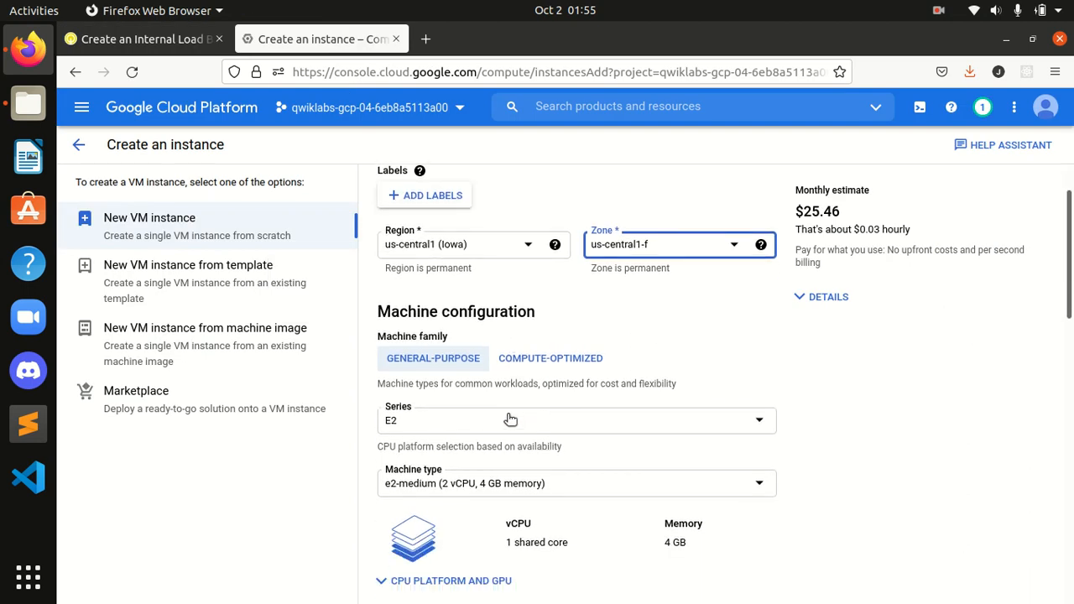
pyautogui.click(449, 432)
pyautogui.click(445, 412)
pyautogui.click(526, 414)
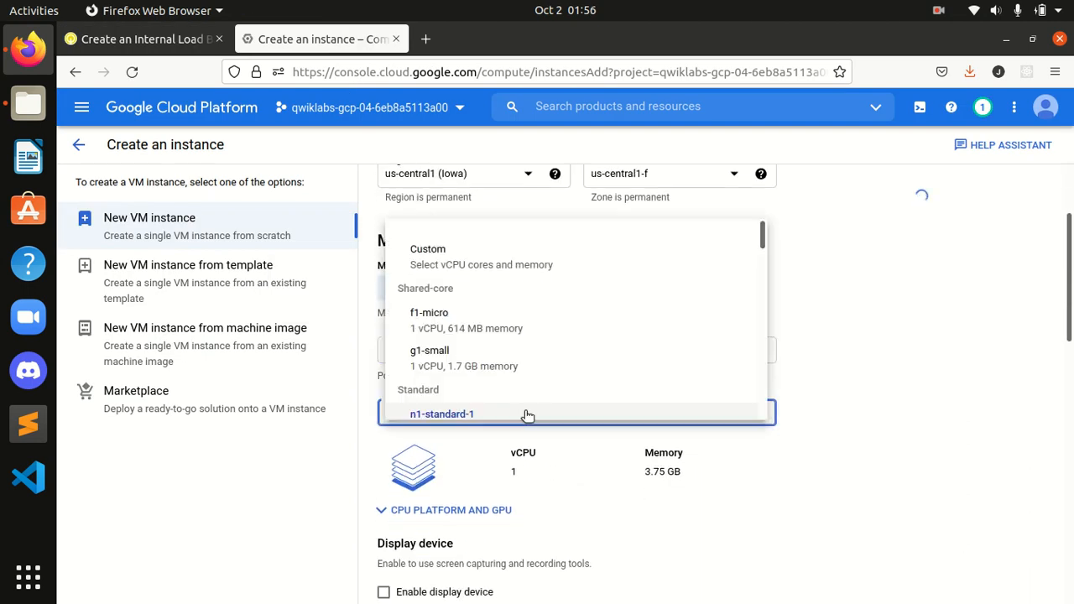
pyautogui.click(482, 333)
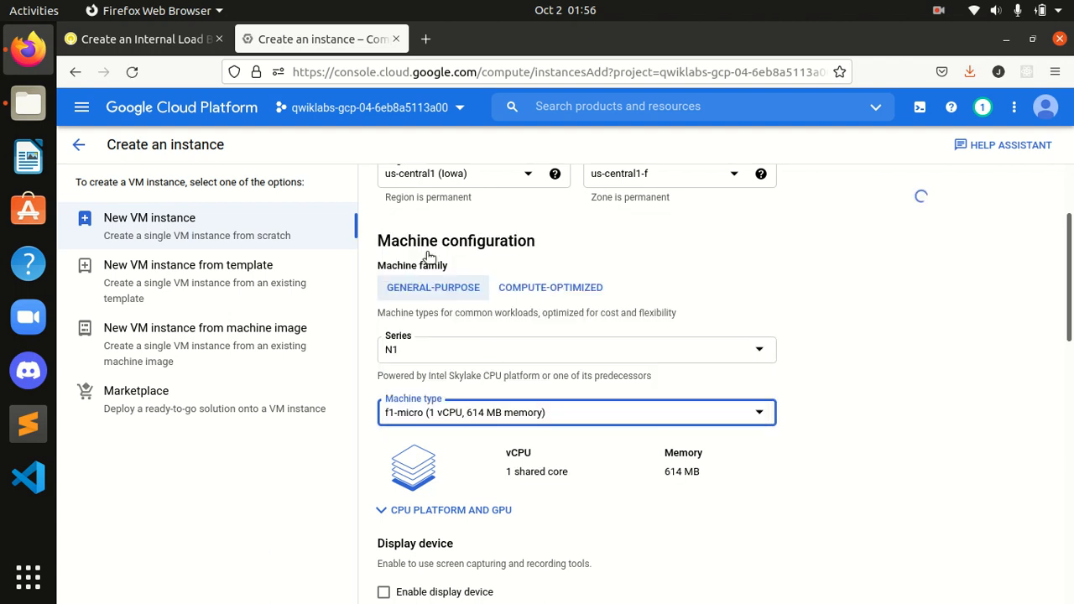
# - Check the lab's networking instructions and open the utility VM's default network interface for editing
pyautogui.click(172, 42)
pyautogui.scroll(-4, 565, 411)
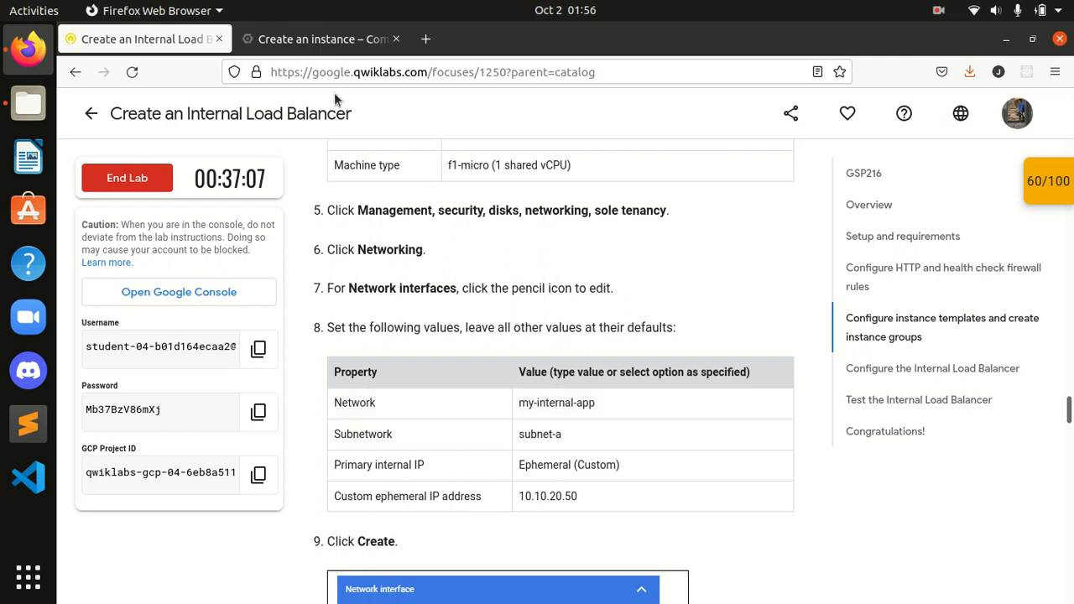
pyautogui.click(319, 39)
pyautogui.scroll(-3, 666, 500)
pyautogui.scroll(-15, 671, 495)
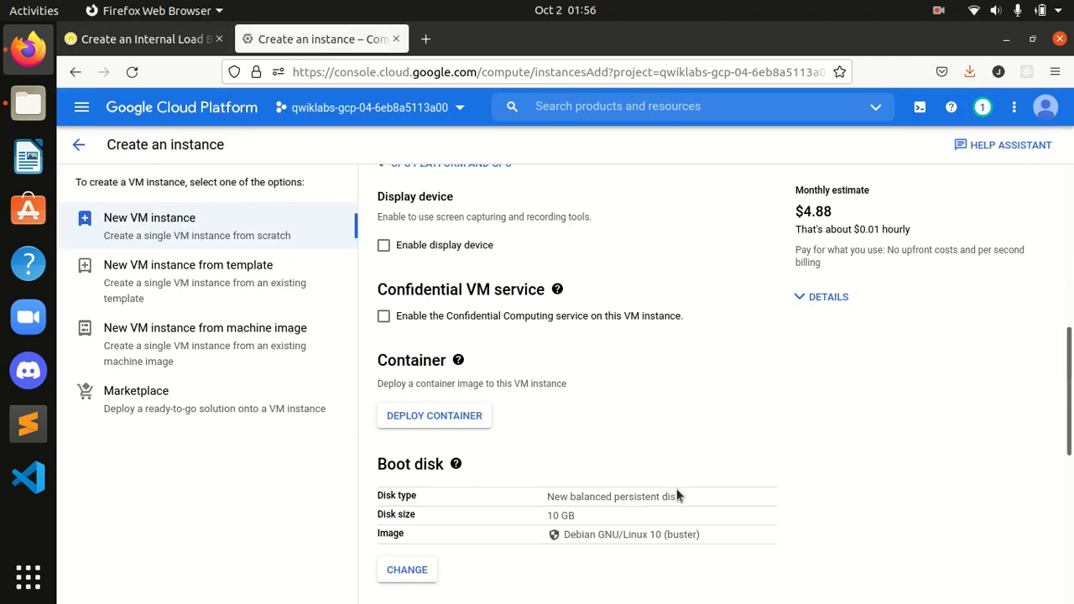
pyautogui.click(555, 488)
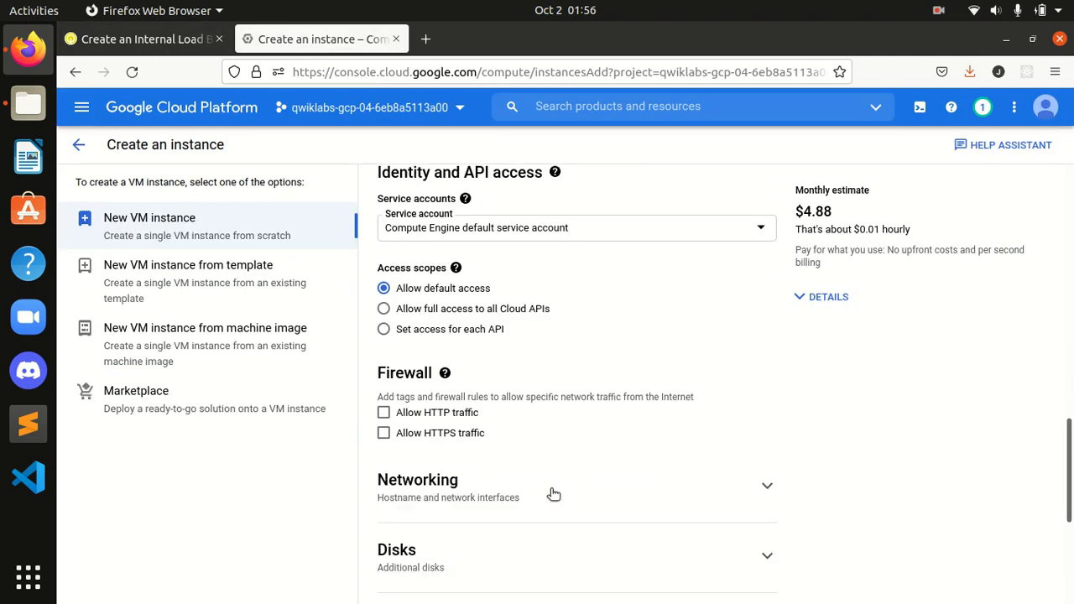
pyautogui.scroll(-3, 772, 487)
pyautogui.click(772, 342)
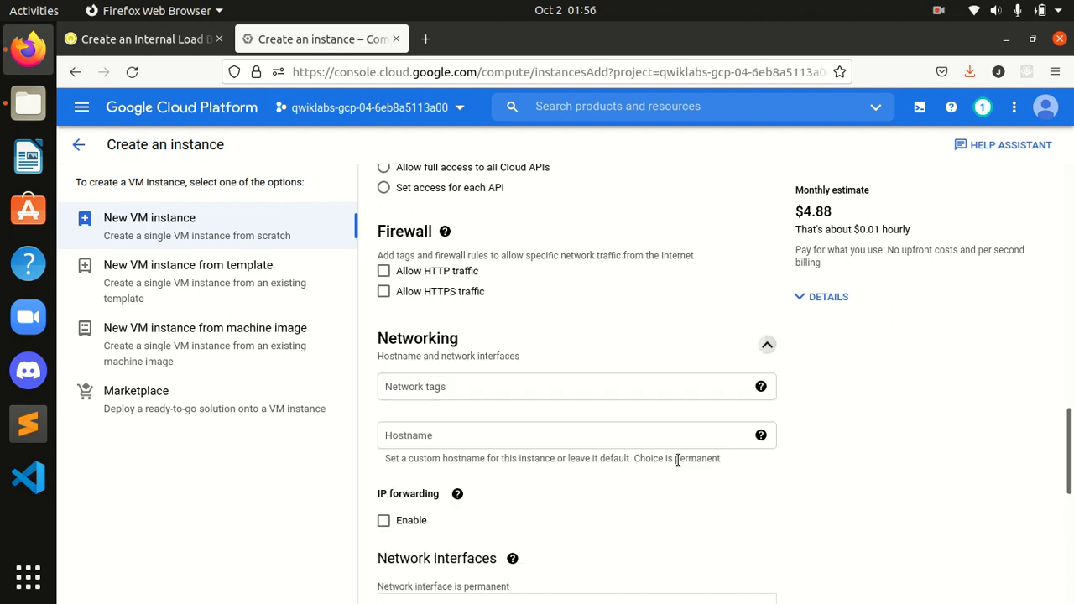
pyautogui.scroll(-3, 679, 457)
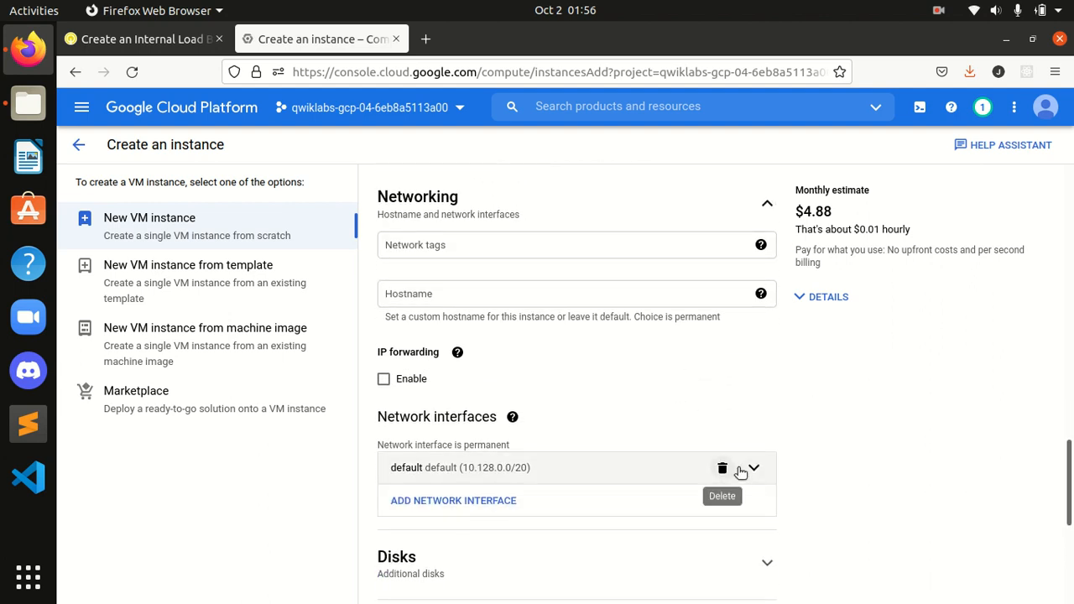
pyautogui.click(755, 467)
pyautogui.scroll(-3, 851, 453)
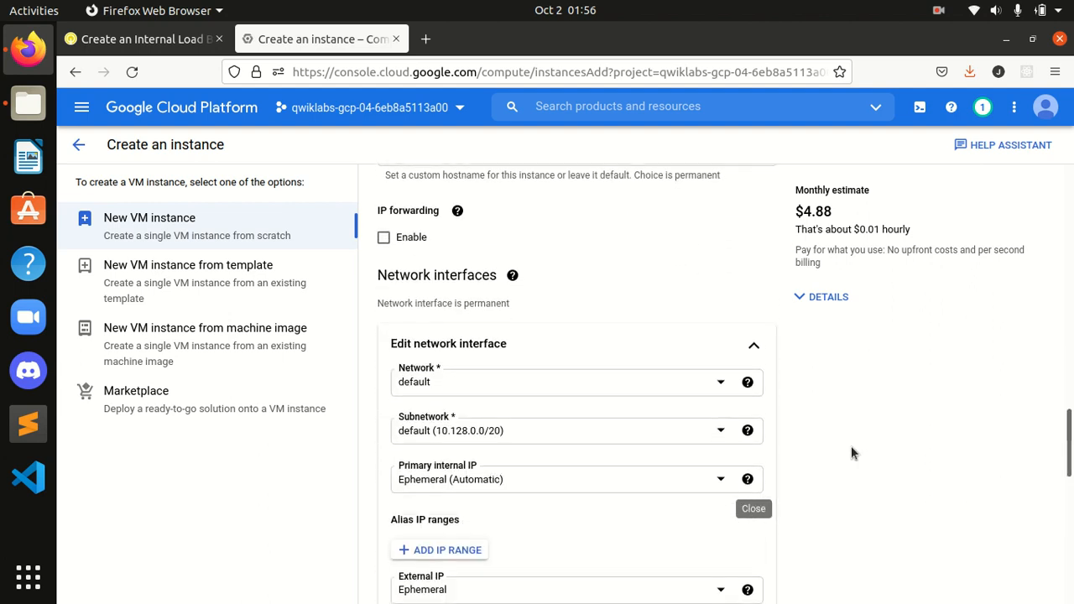
# - Check the lab's network interface values and set the interface's network to my-internal-app
pyautogui.click(172, 42)
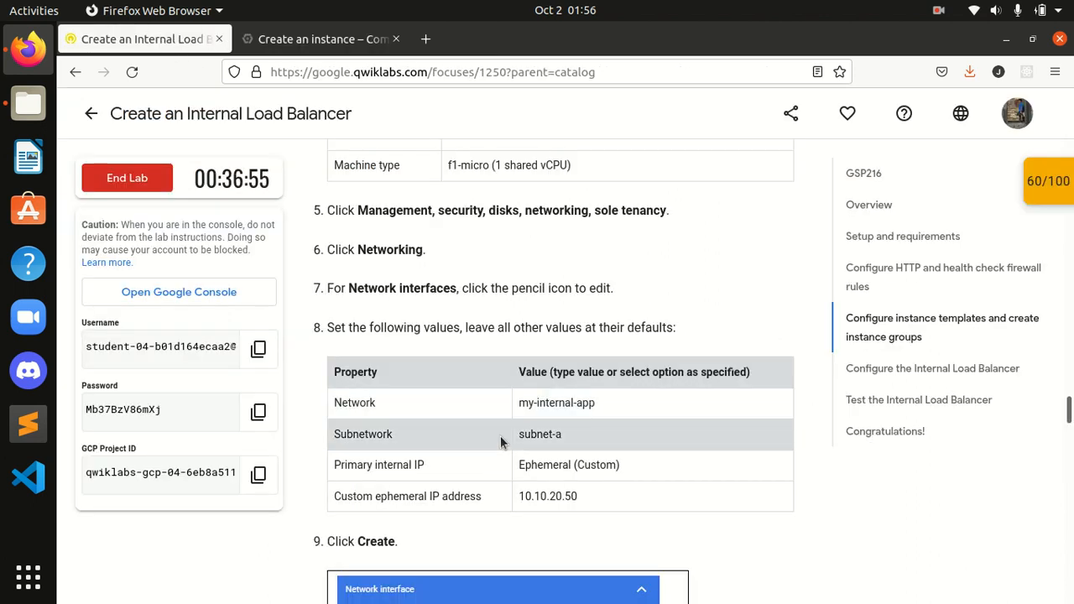
pyautogui.scroll(-2, 500, 436)
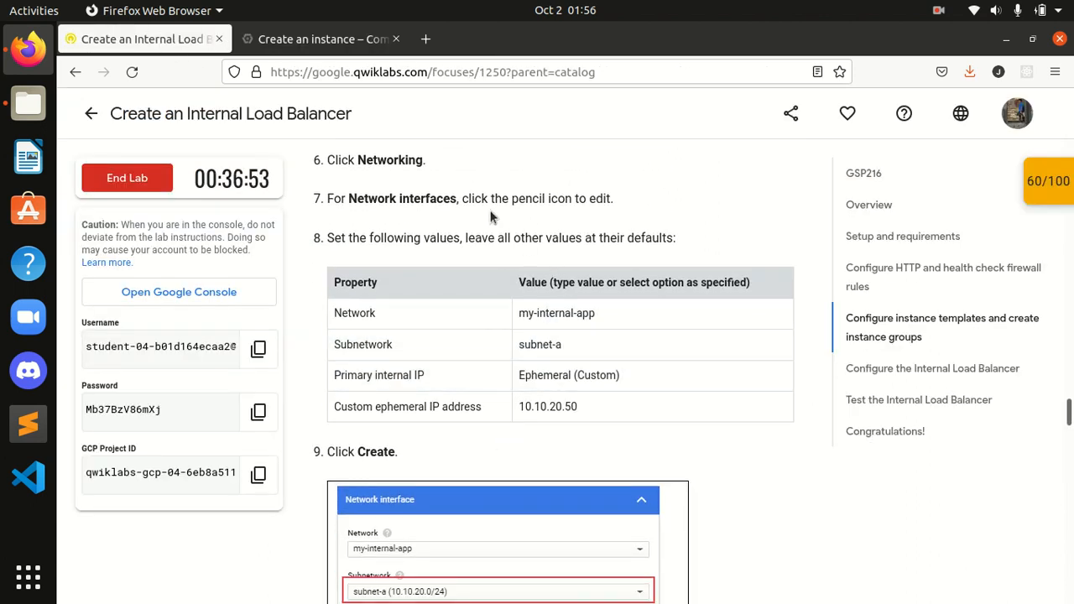
pyautogui.click(314, 39)
pyautogui.click(493, 391)
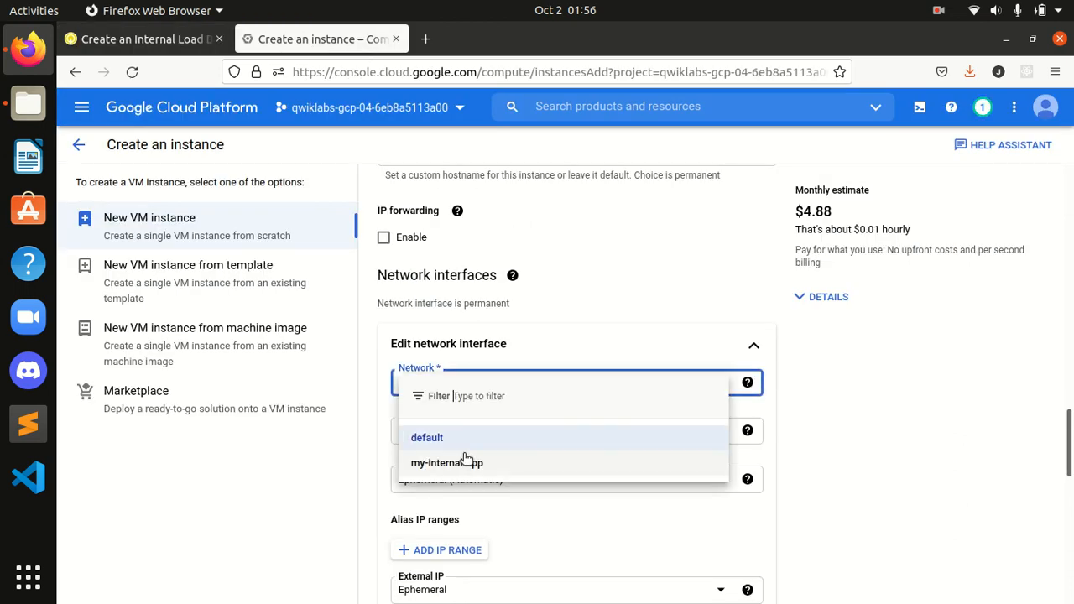
pyautogui.click(468, 469)
pyautogui.click(141, 38)
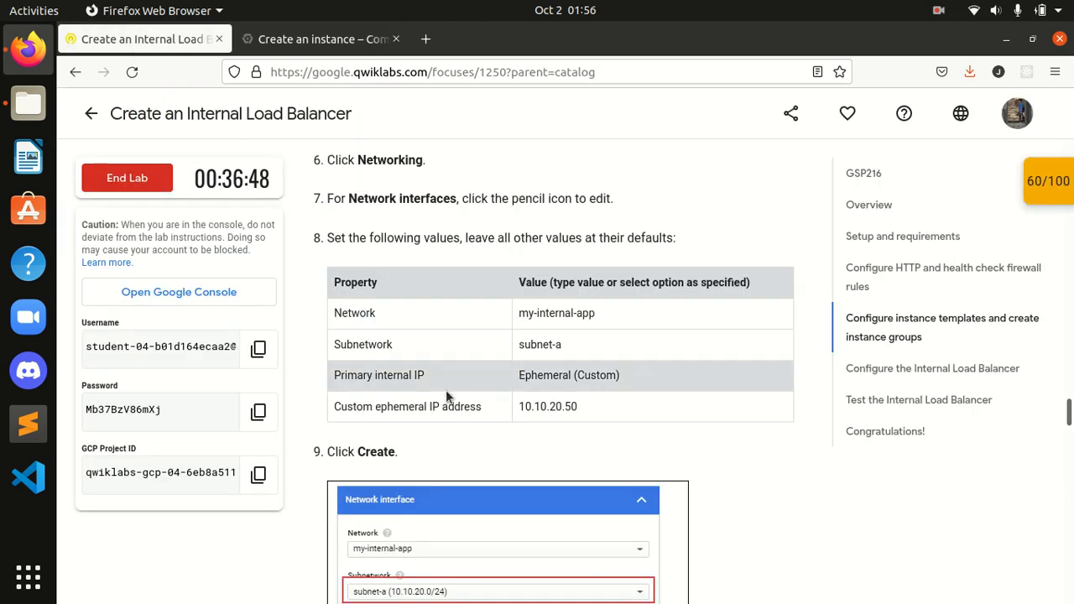
pyautogui.moveTo(336, 42); pyautogui.dragTo(369, 118)
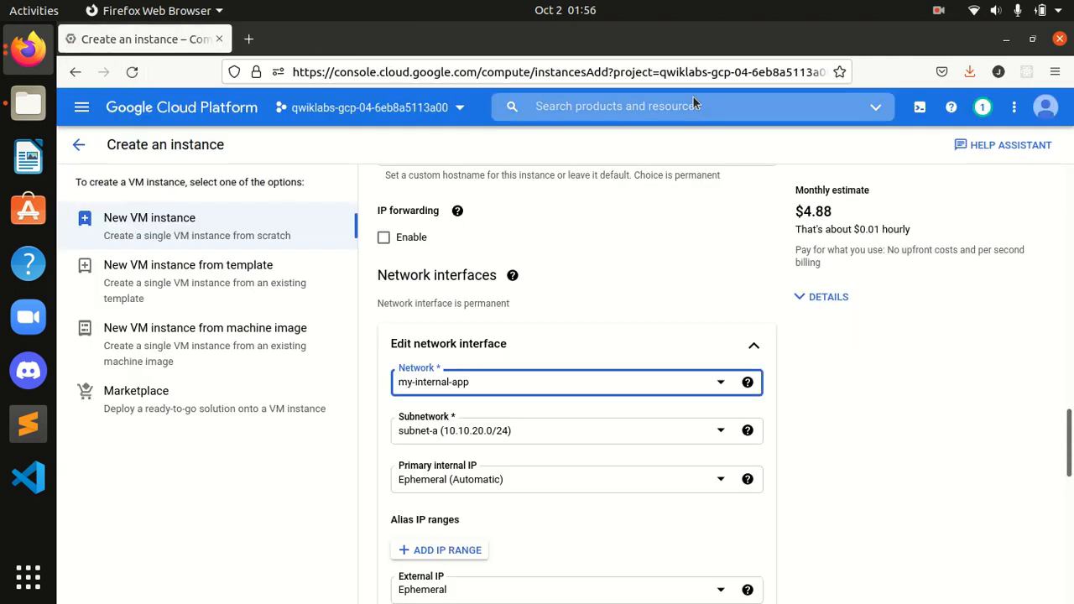
pyautogui.click(1033, 38)
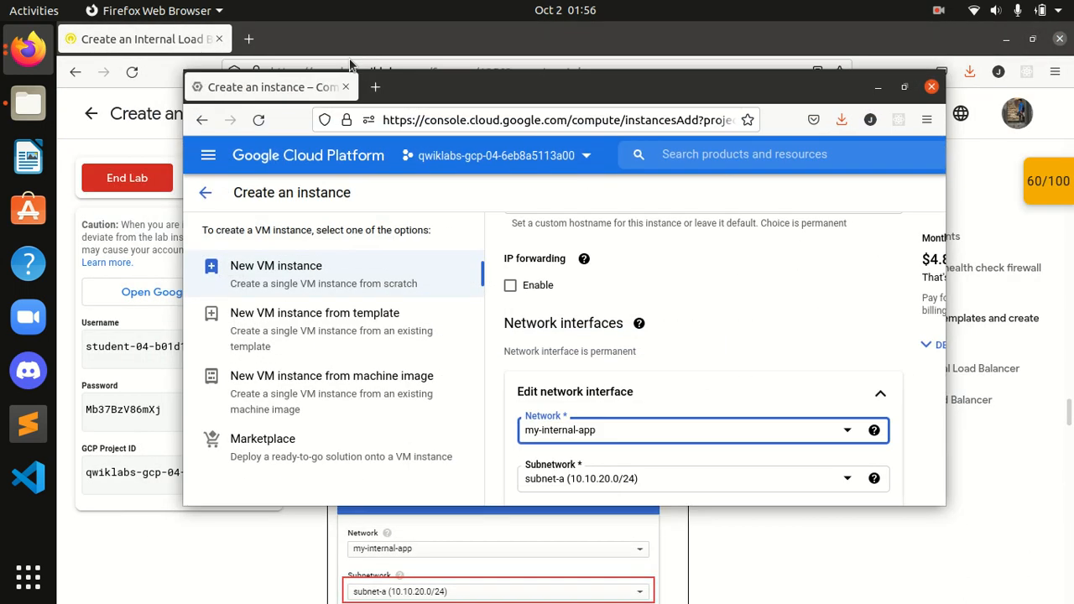
pyautogui.moveTo(281, 40); pyautogui.dragTo(286, 40)
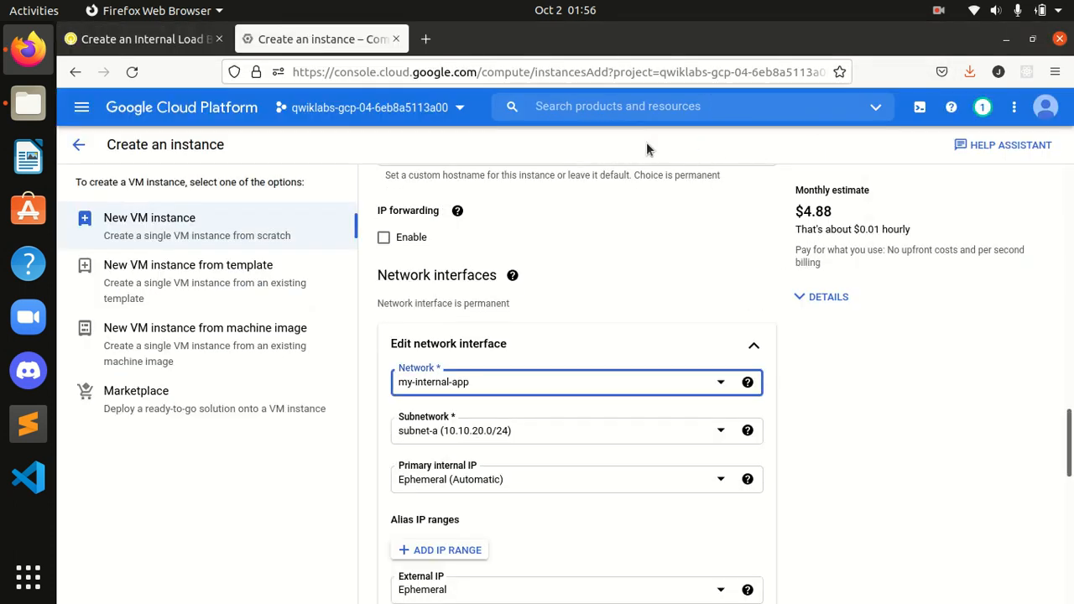
# - Compare the utility VM's subnetwork, primary internal IP and external IP settings with the lab's network interface values
pyautogui.scroll(-2, 593, 466)
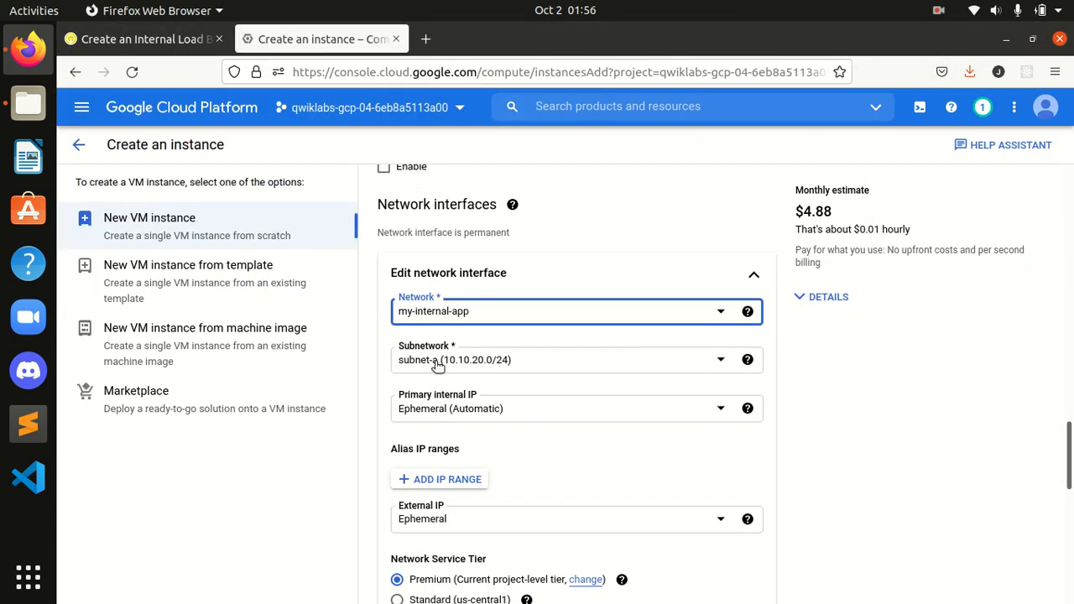
pyautogui.click(145, 42)
pyautogui.scroll(-2, 534, 354)
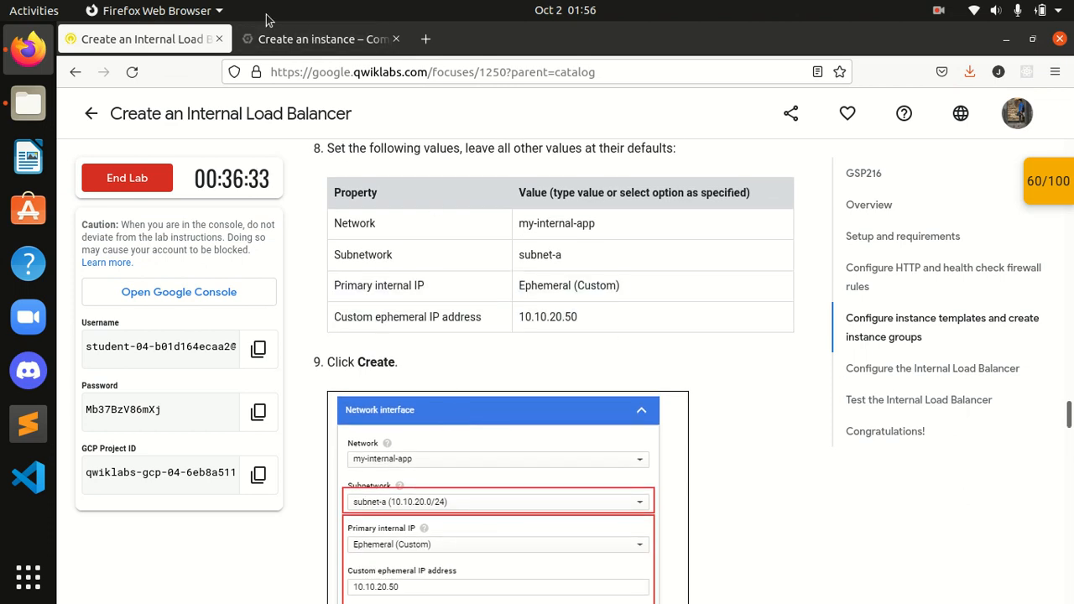
pyautogui.click(318, 39)
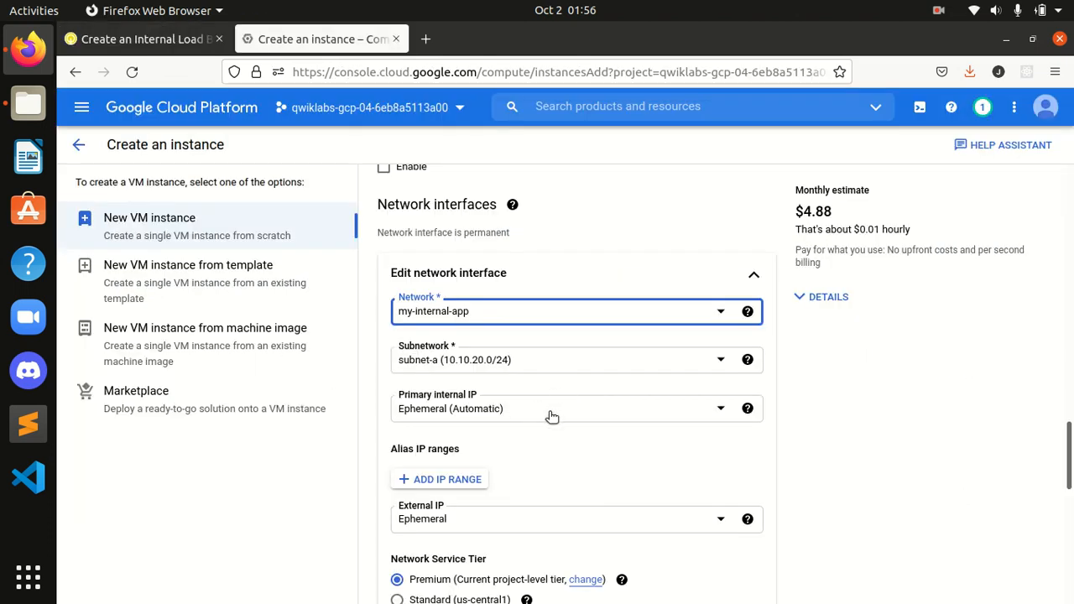
pyautogui.scroll(-2, 550, 413)
pyautogui.scroll(-2, 548, 411)
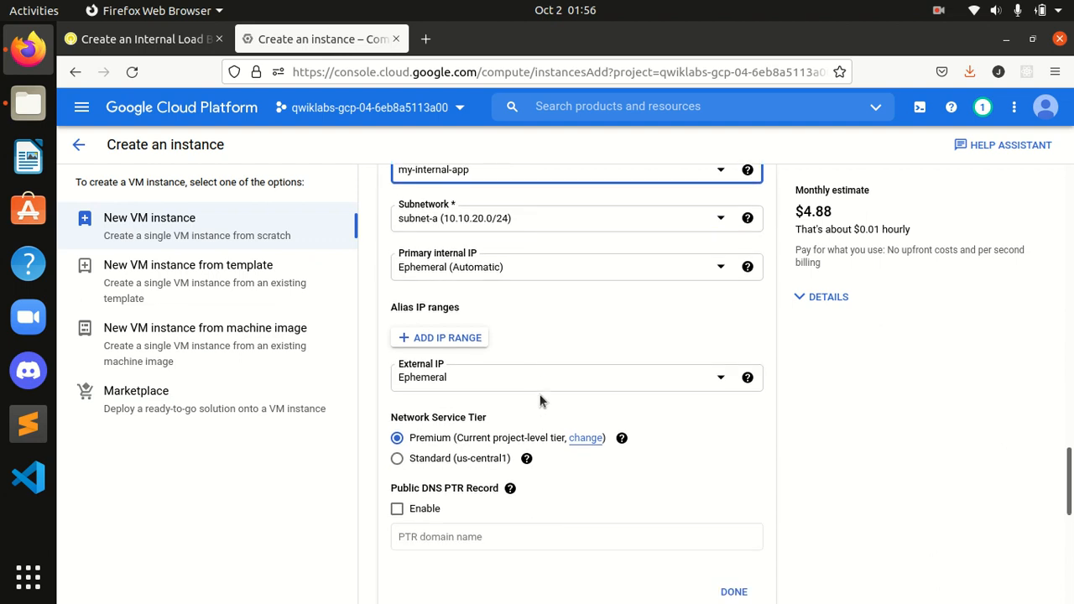
pyautogui.click(532, 376)
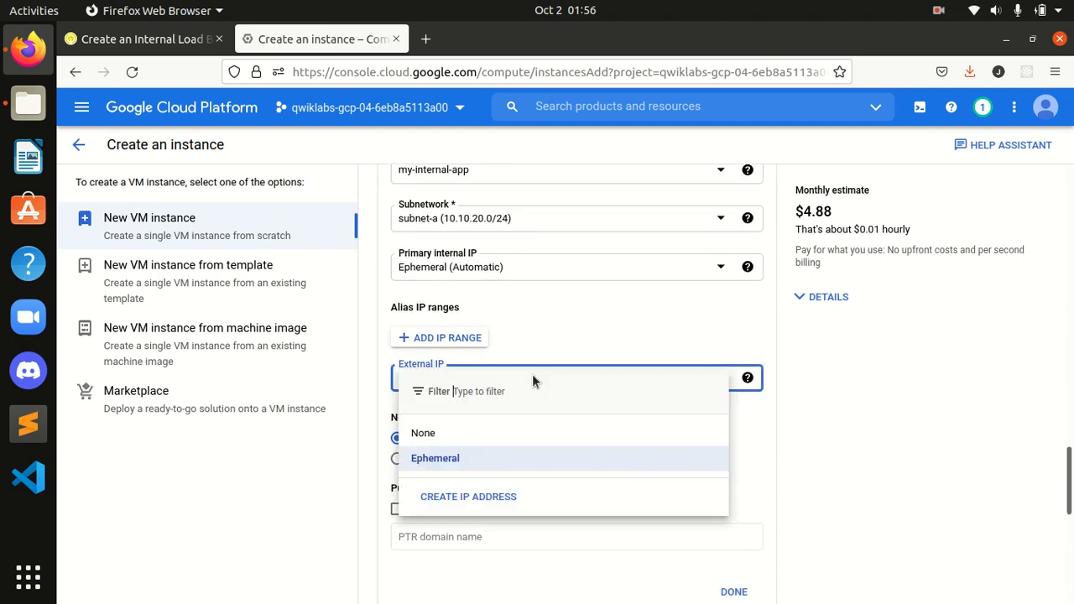
pyautogui.click(911, 423)
pyautogui.click(172, 38)
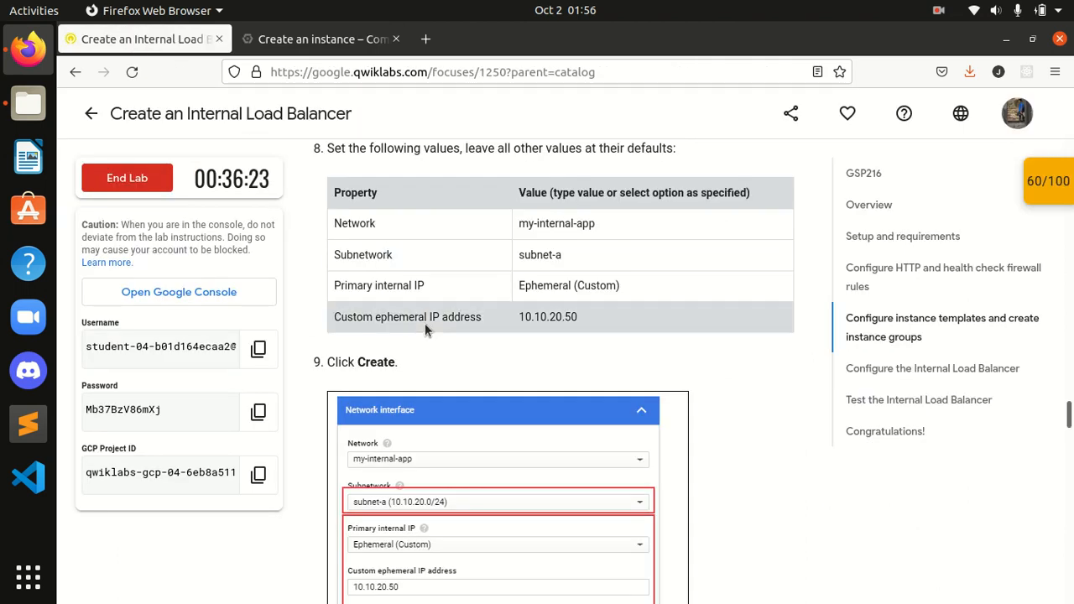
pyautogui.scroll(-3, 431, 327)
pyautogui.scroll(-2, 442, 322)
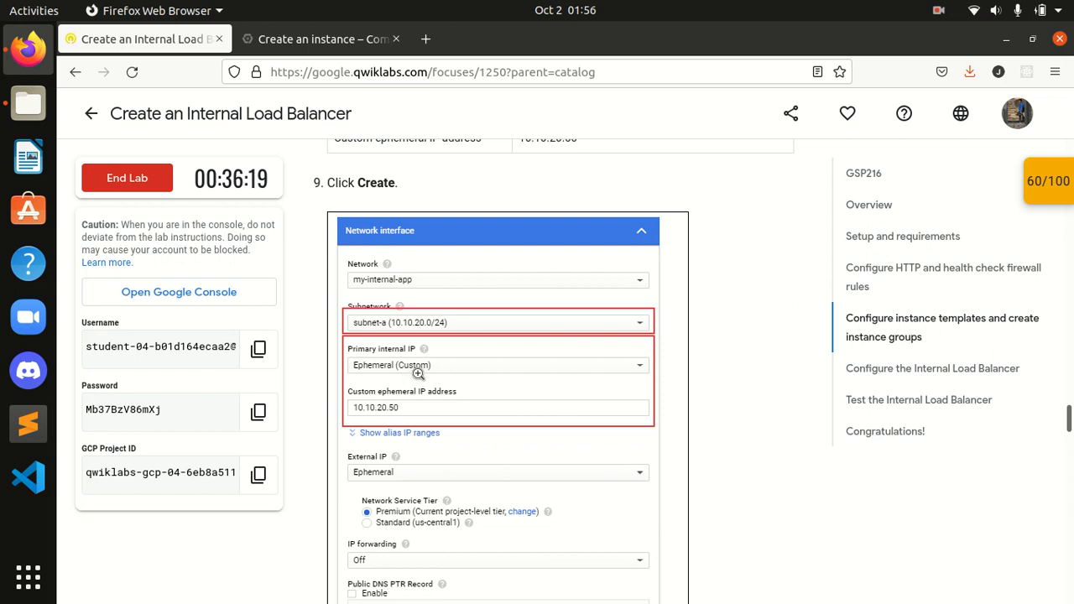
pyautogui.click(344, 40)
pyautogui.scroll(2, 520, 322)
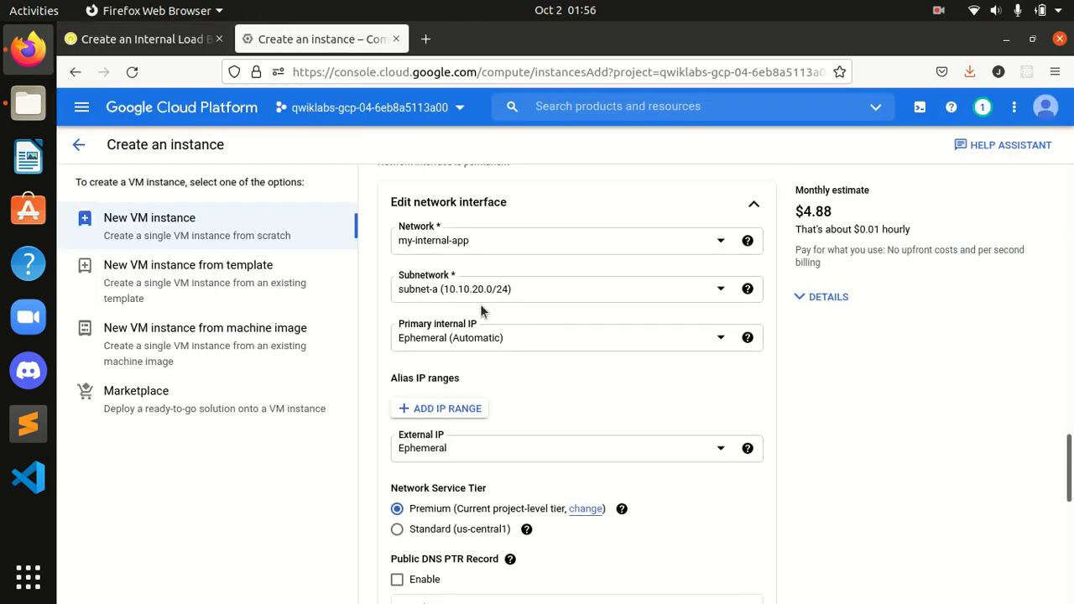
pyautogui.click(466, 414)
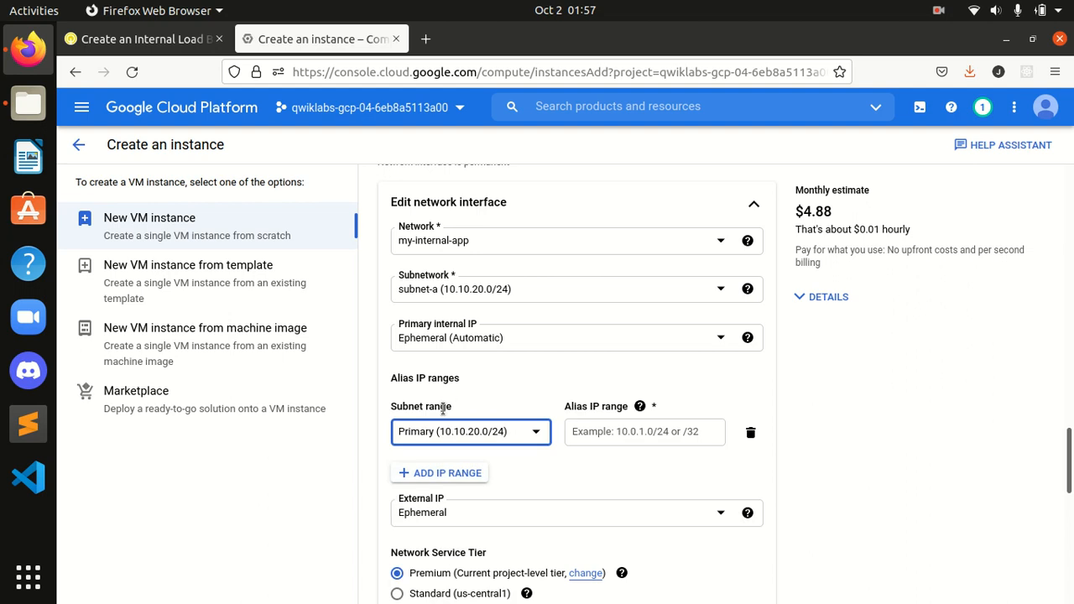
pyautogui.click(750, 433)
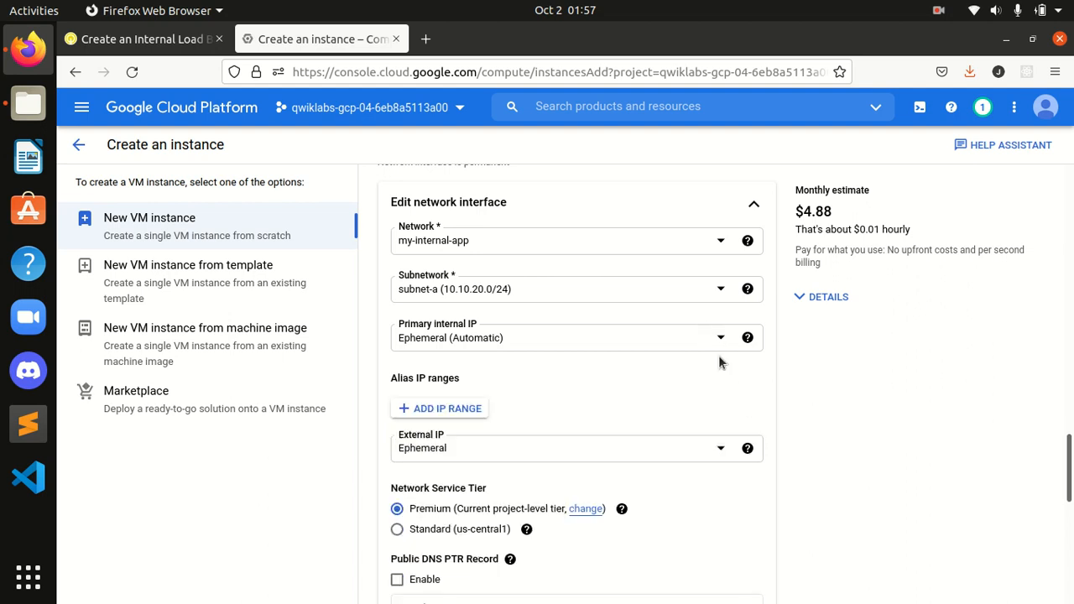
pyautogui.scroll(-3, 798, 406)
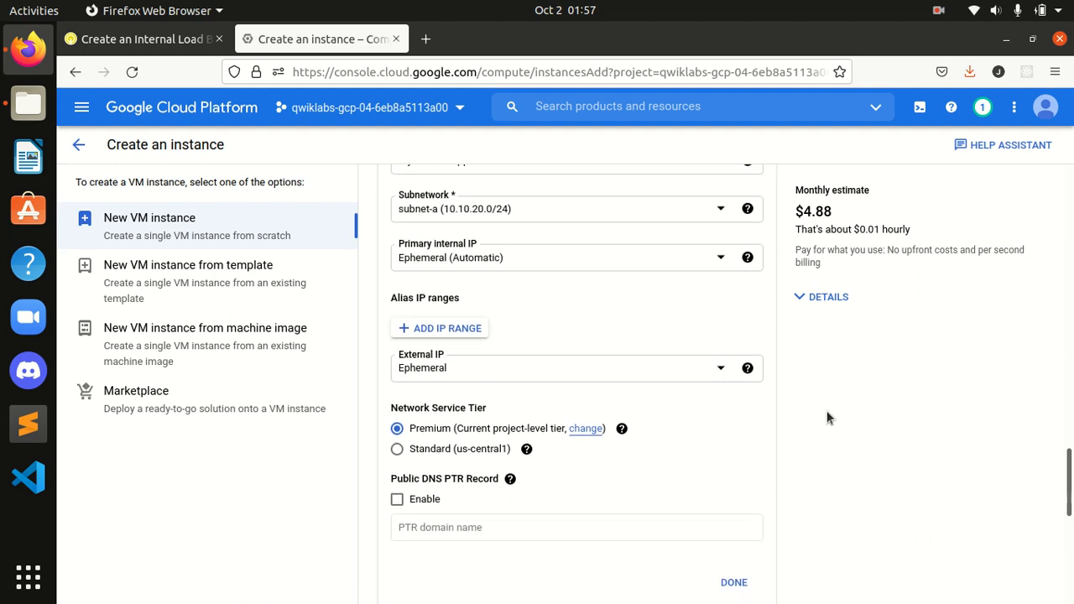
pyautogui.scroll(-3, 824, 409)
pyautogui.scroll(5, 824, 408)
pyautogui.scroll(1, 824, 408)
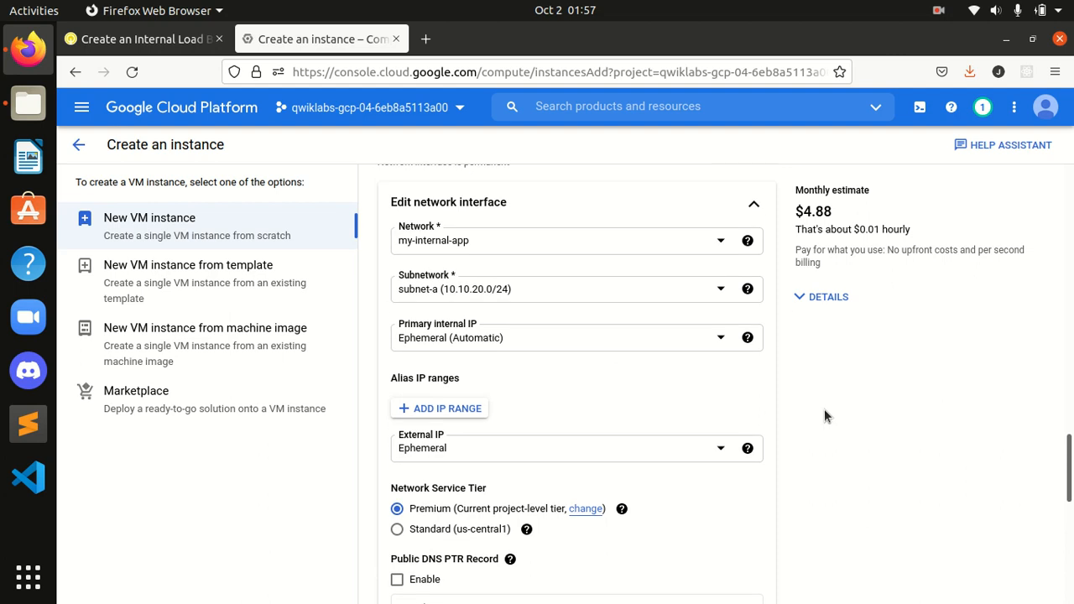
# - Recheck the lab's interface example and set the utility VM's primary internal IP to Ephemeral (Custom)
pyautogui.click(143, 42)
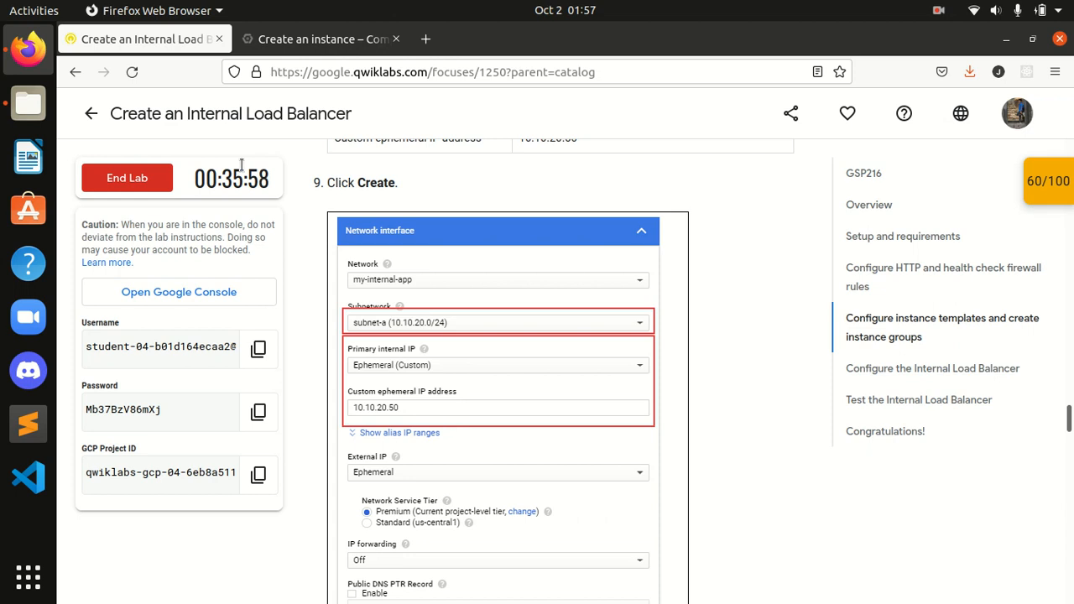
pyautogui.click(288, 42)
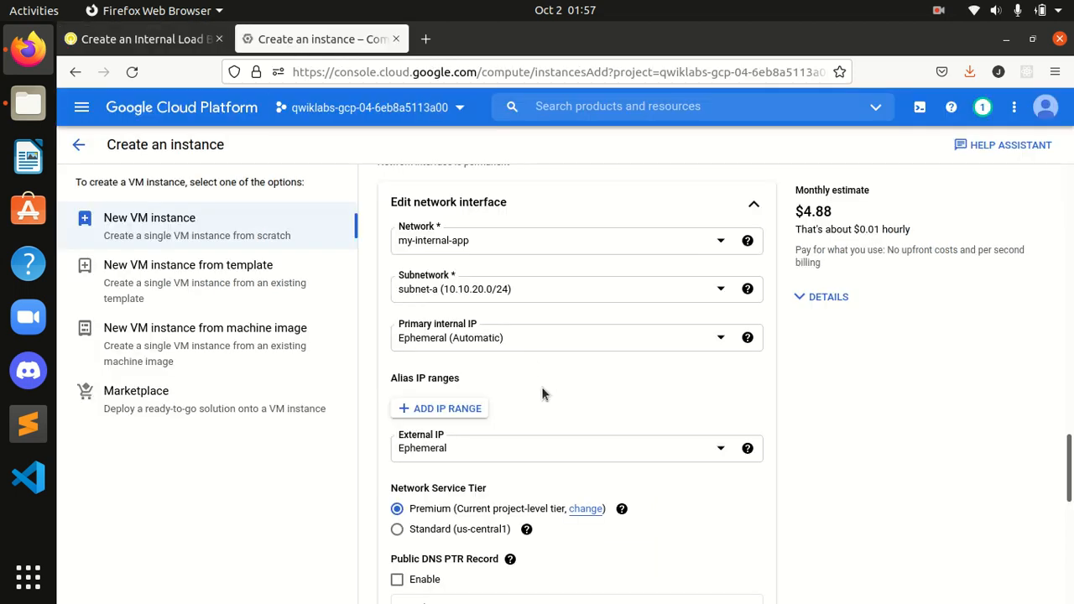
pyautogui.click(722, 339)
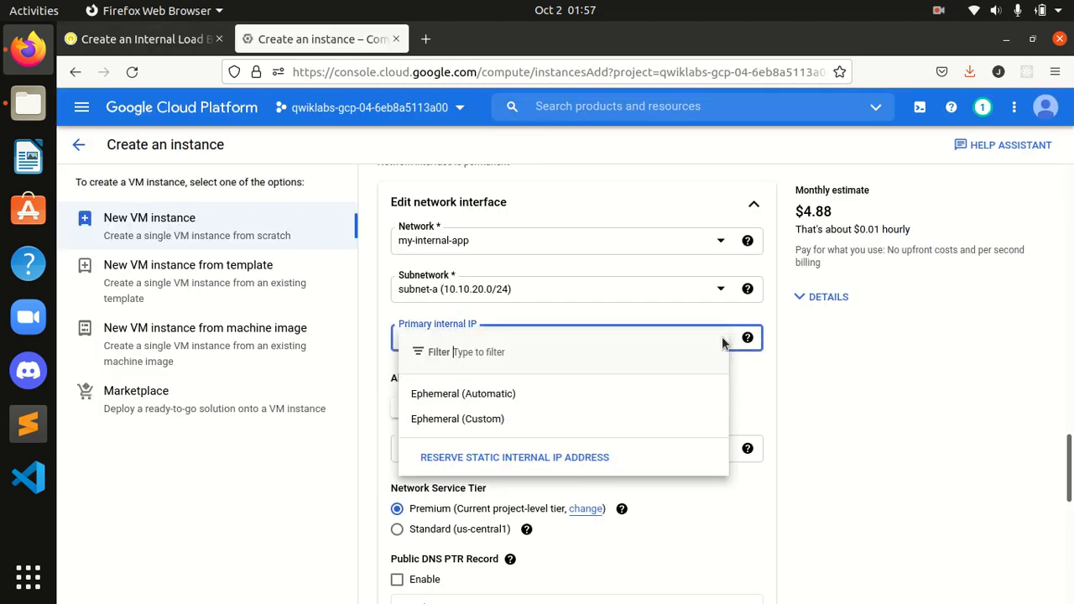
pyautogui.click(576, 420)
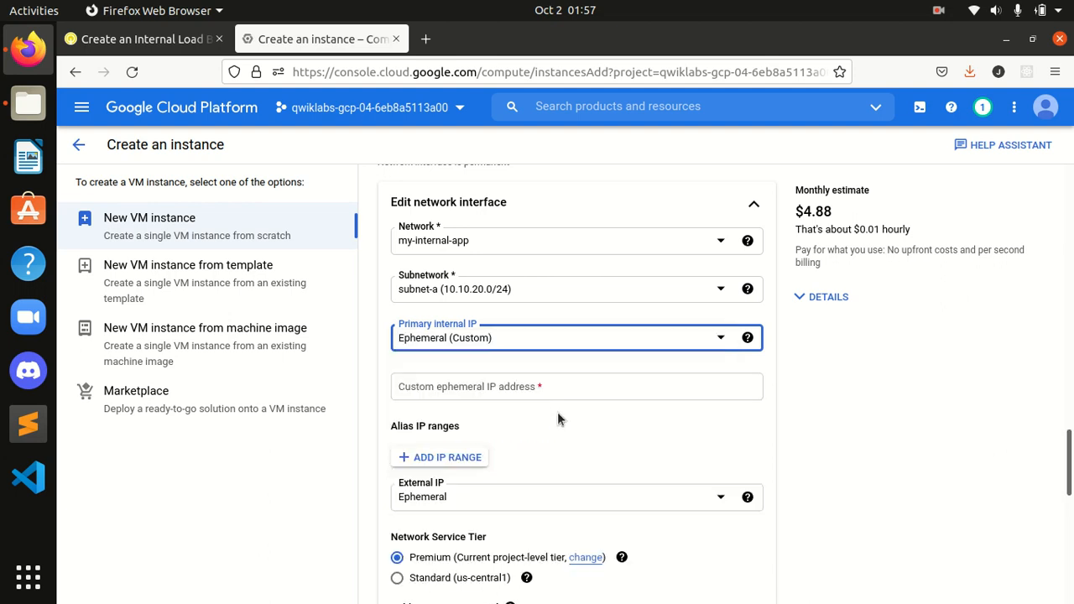
# - Look up the custom ephemeral IP address in the lab's table and set it to 10.10.20.50 for the utility VM
pyautogui.click(524, 386)
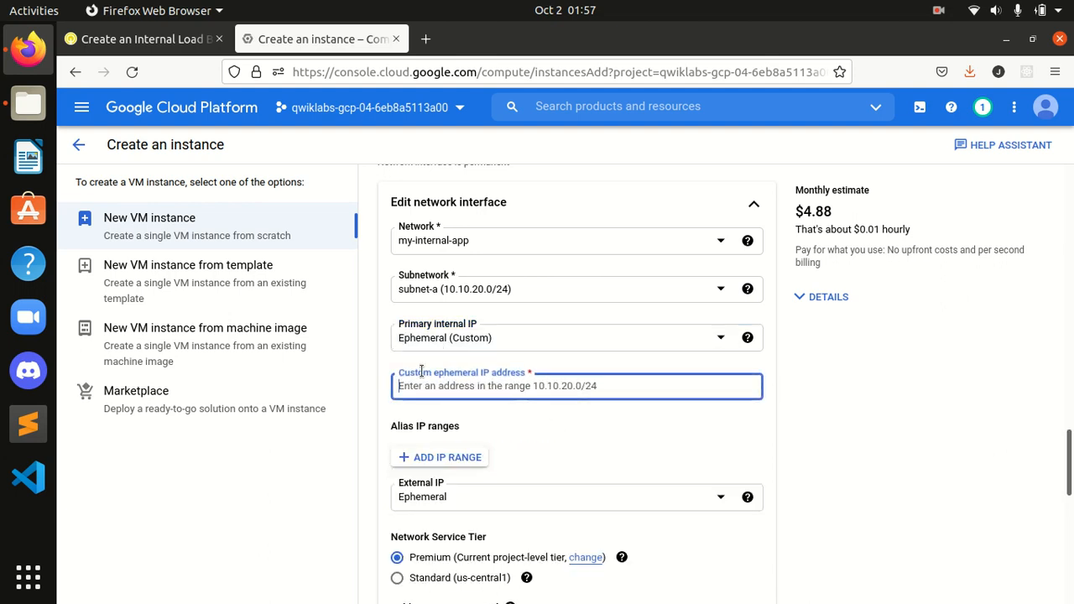
pyautogui.click(147, 39)
pyautogui.scroll(-3, 534, 323)
pyautogui.scroll(2, 535, 322)
pyautogui.scroll(4, 534, 322)
pyautogui.moveTo(580, 226); pyautogui.dragTo(536, 228)
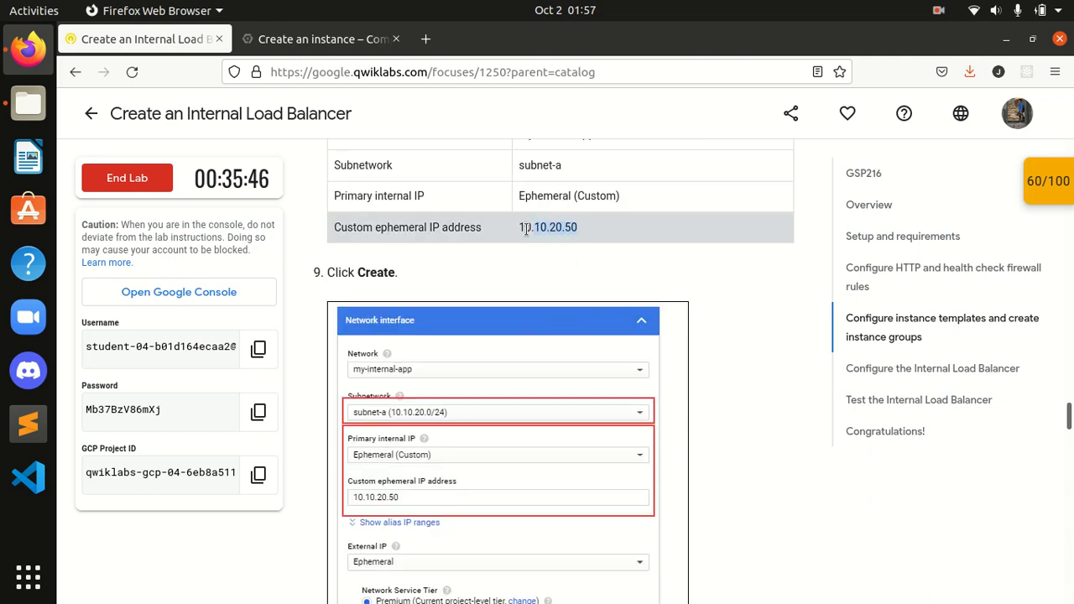
pyautogui.click(317, 39)
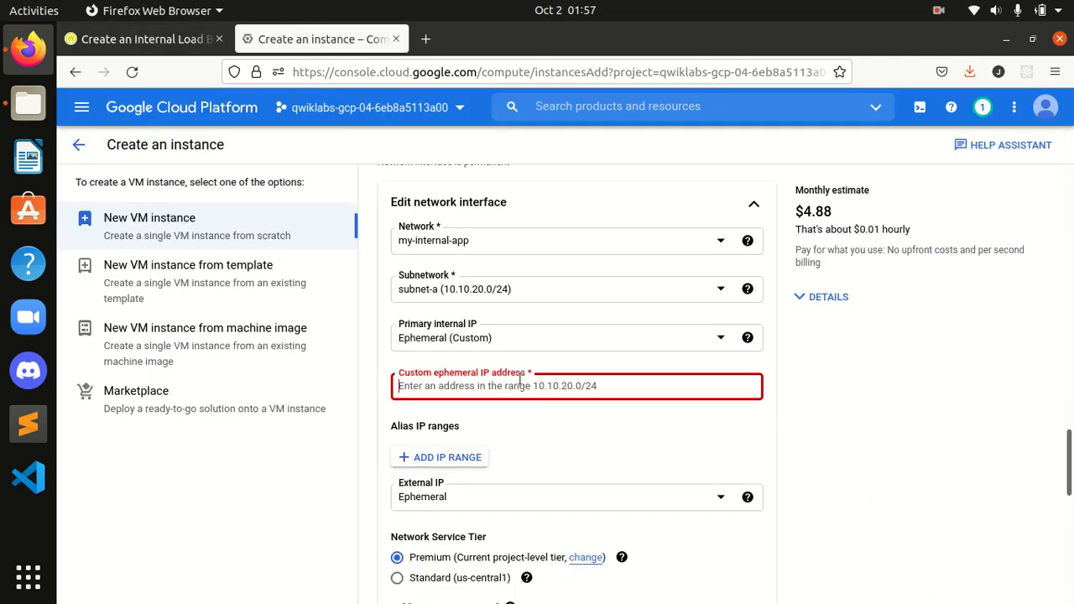
pyautogui.write('10.10.20.50')
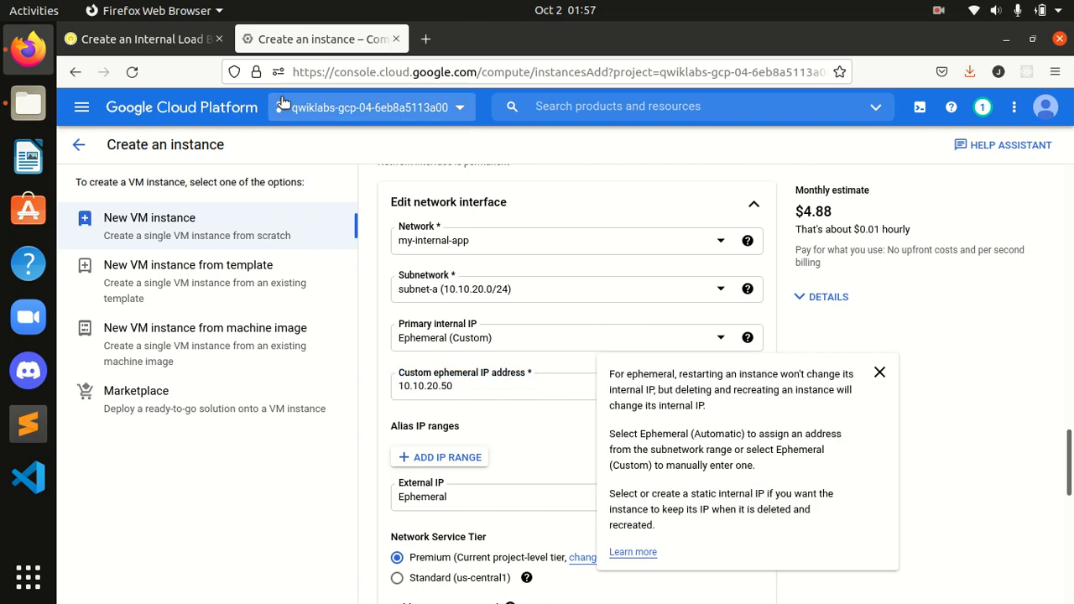
# - Check the lab's remaining network interface settings and create the utility VM instance
pyautogui.click(139, 39)
pyautogui.scroll(-8, 503, 368)
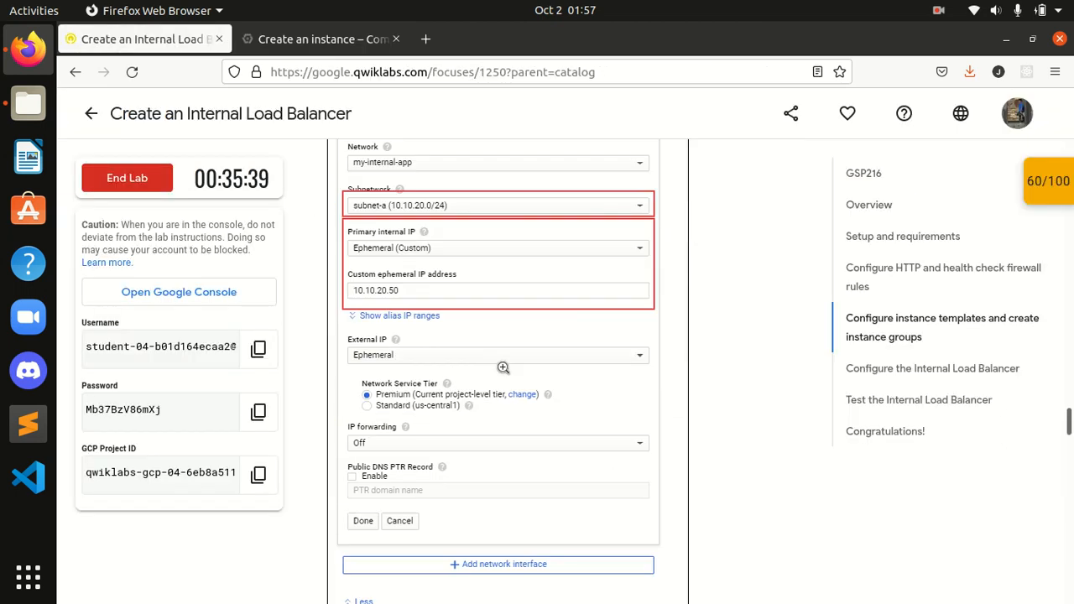
pyautogui.click(312, 39)
pyautogui.scroll(-5, 472, 444)
pyautogui.scroll(-1, 436, 511)
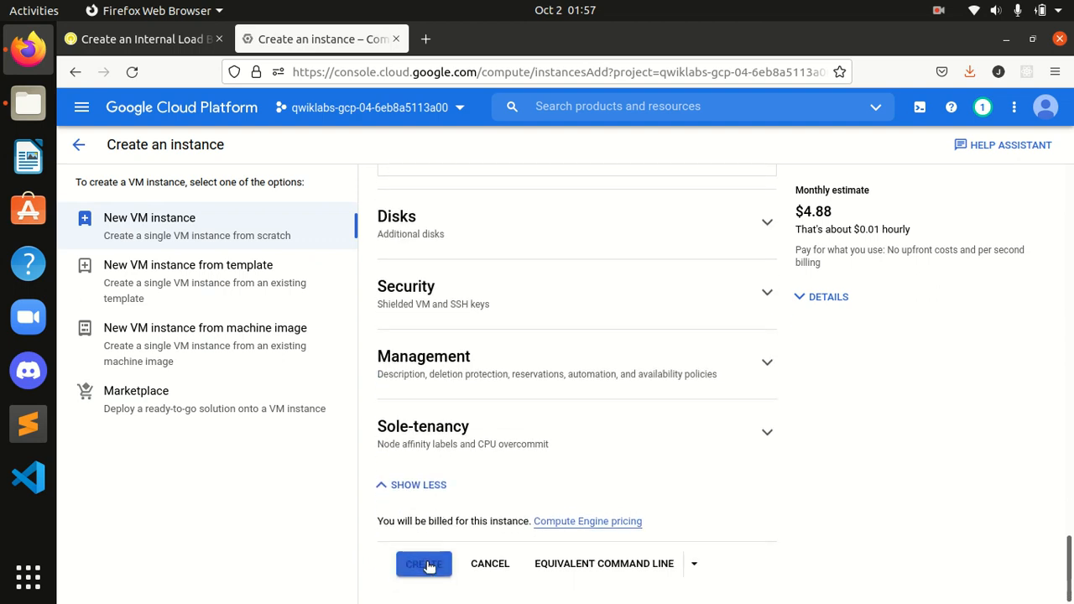
pyautogui.click(425, 565)
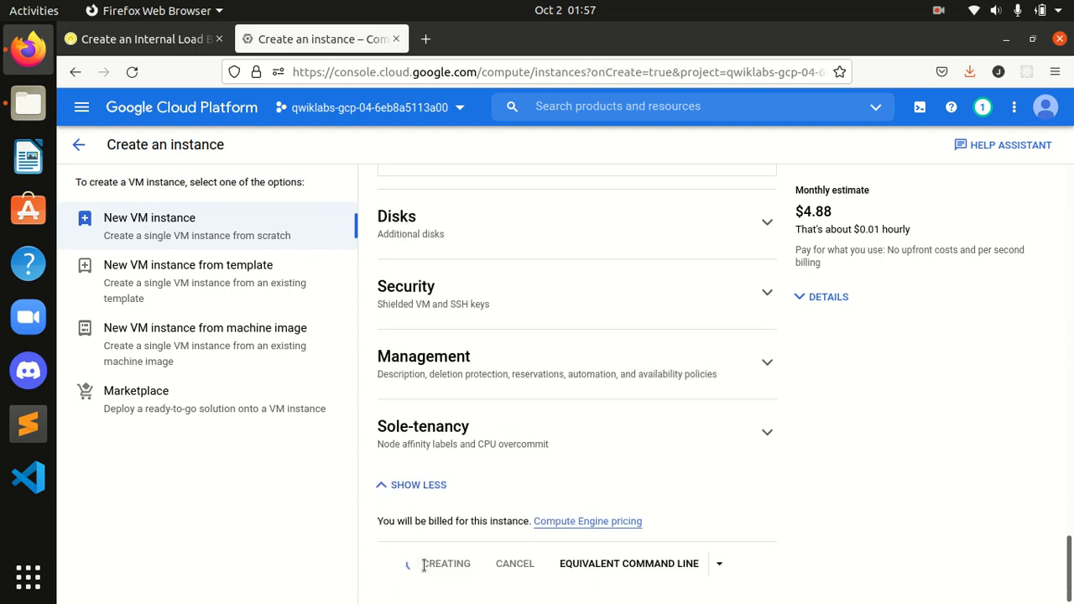
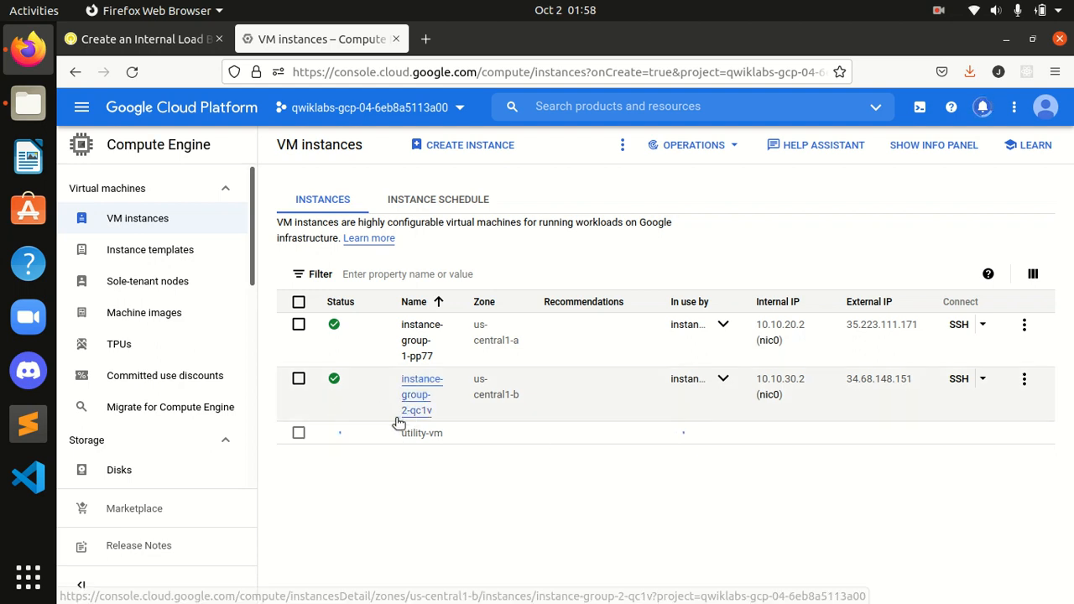
# - Return to the lab page and check progress for the objective "Configure instance templates and create instance groups"
pyautogui.click(155, 39)
pyautogui.scroll(-2, 457, 501)
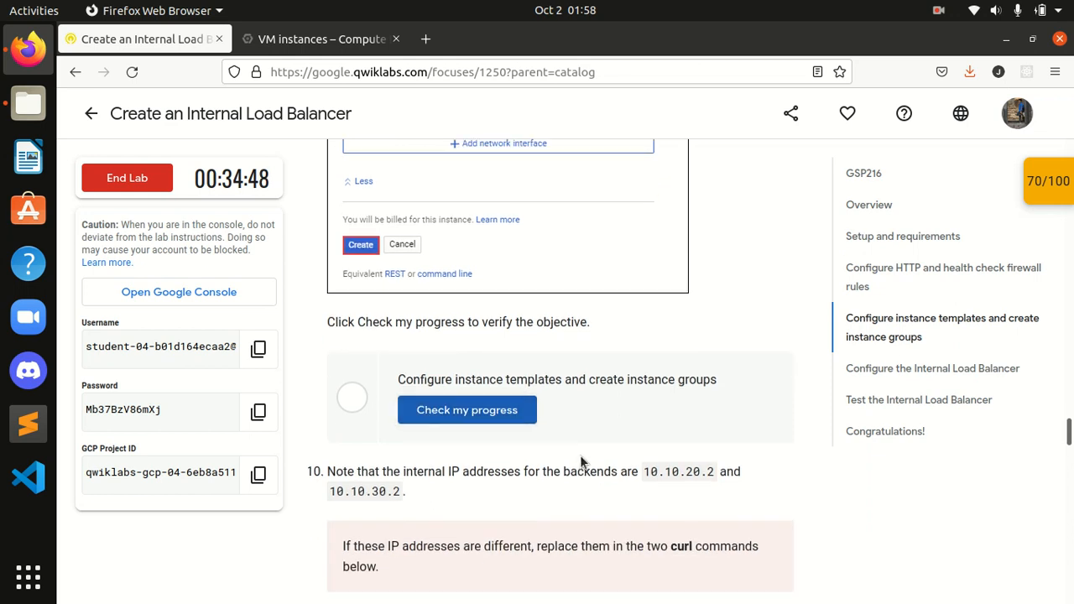
pyautogui.click(484, 419)
# - Examine the lab's instructions for connecting to utility-vm and verifying both backends' welcome pages with curl
pyautogui.scroll(-2, 484, 424)
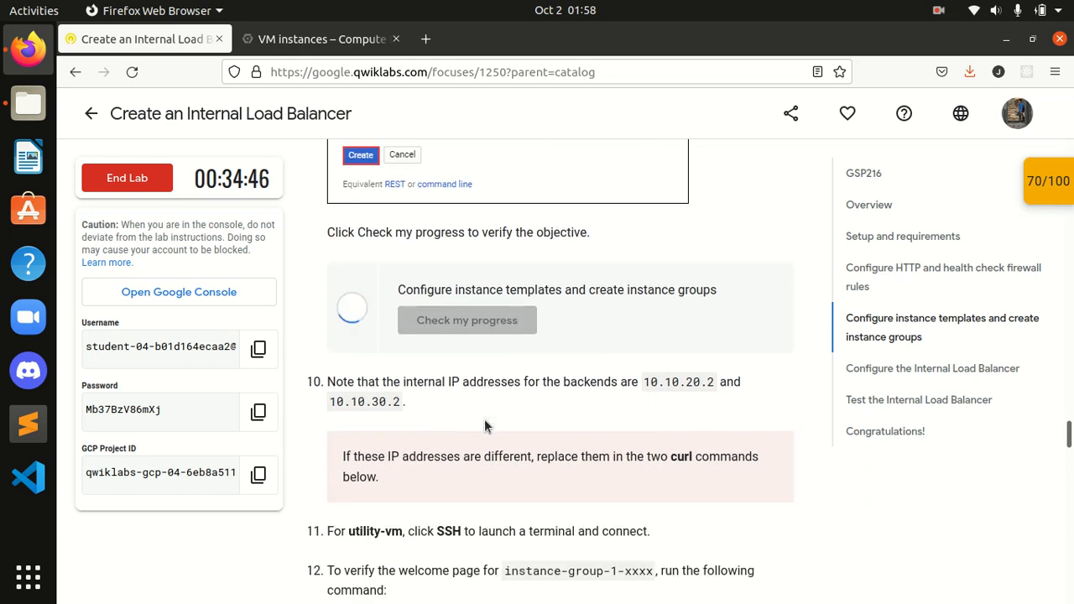
pyautogui.scroll(-2, 484, 424)
pyautogui.scroll(-2, 484, 421)
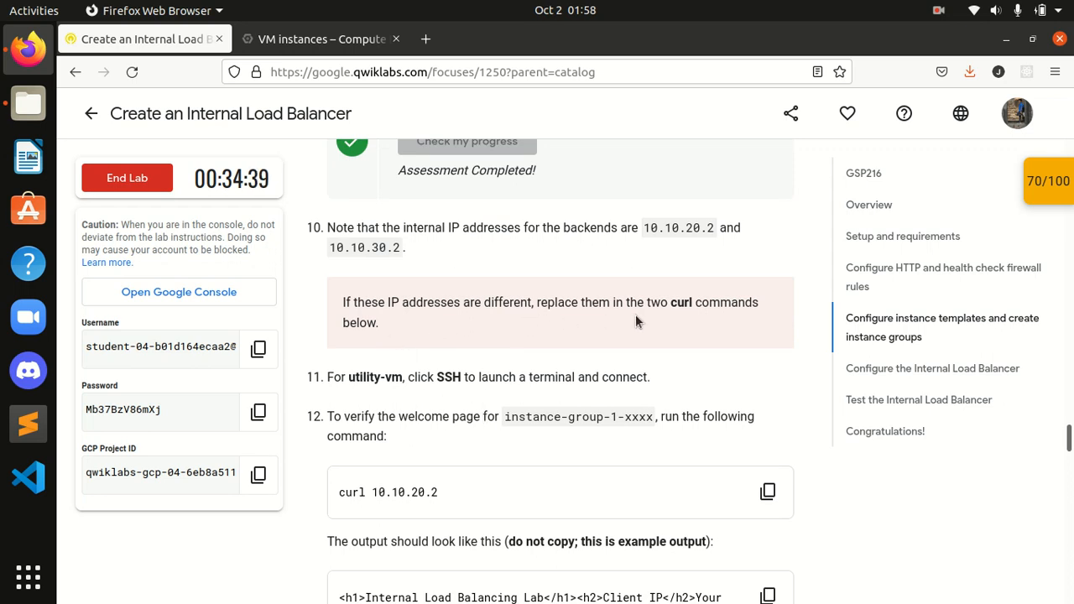
pyautogui.scroll(-2, 676, 317)
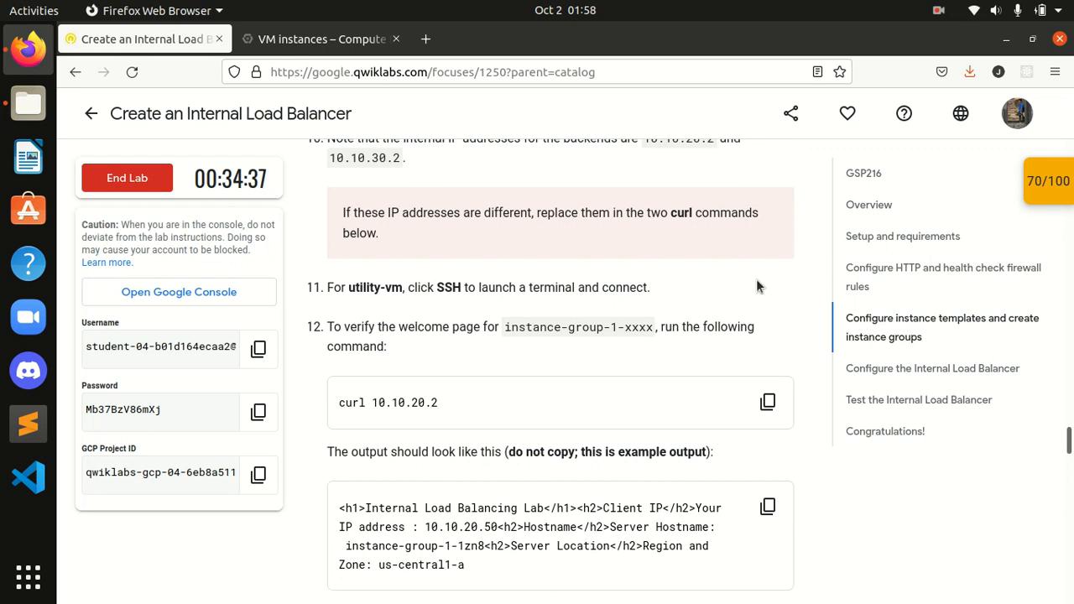
pyautogui.scroll(-2, 552, 361)
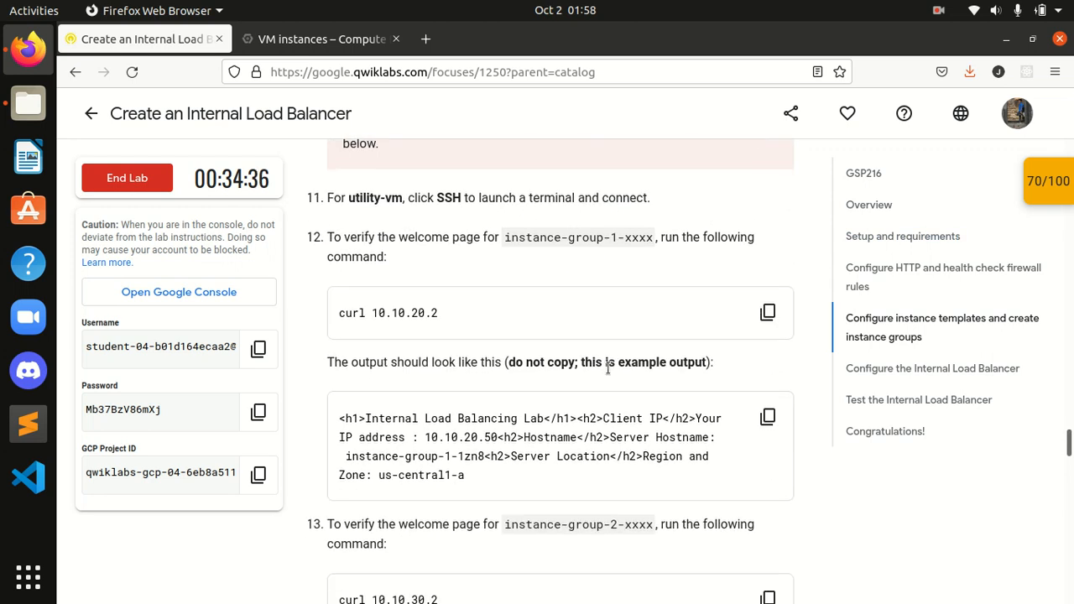
pyautogui.scroll(-12, 607, 366)
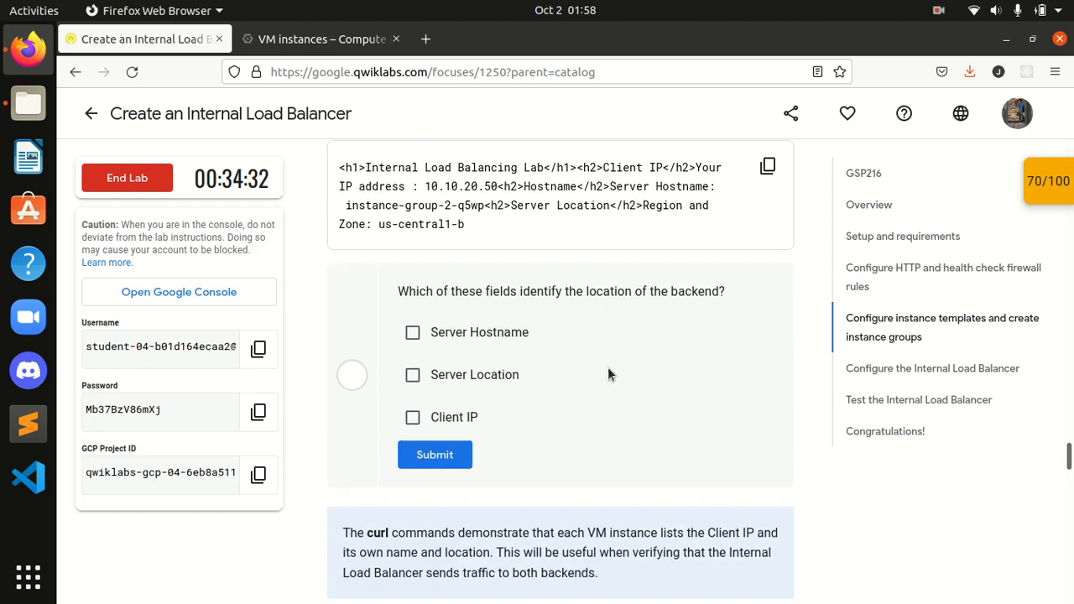
pyautogui.scroll(4, 607, 375)
pyautogui.scroll(2, 608, 367)
pyautogui.scroll(-4, 608, 366)
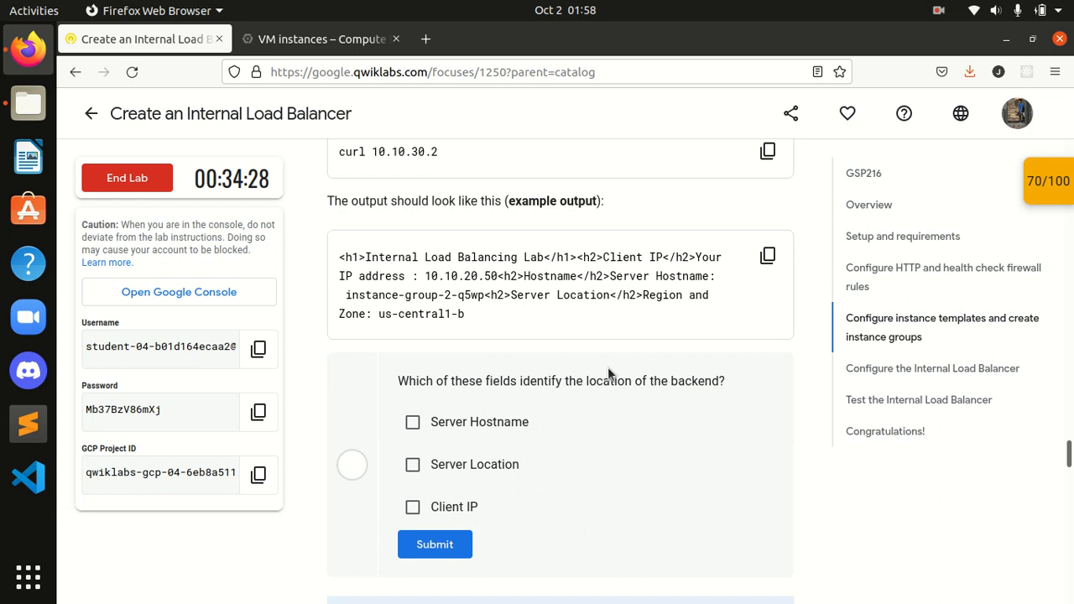
pyautogui.scroll(8, 607, 366)
pyautogui.scroll(-3, 607, 367)
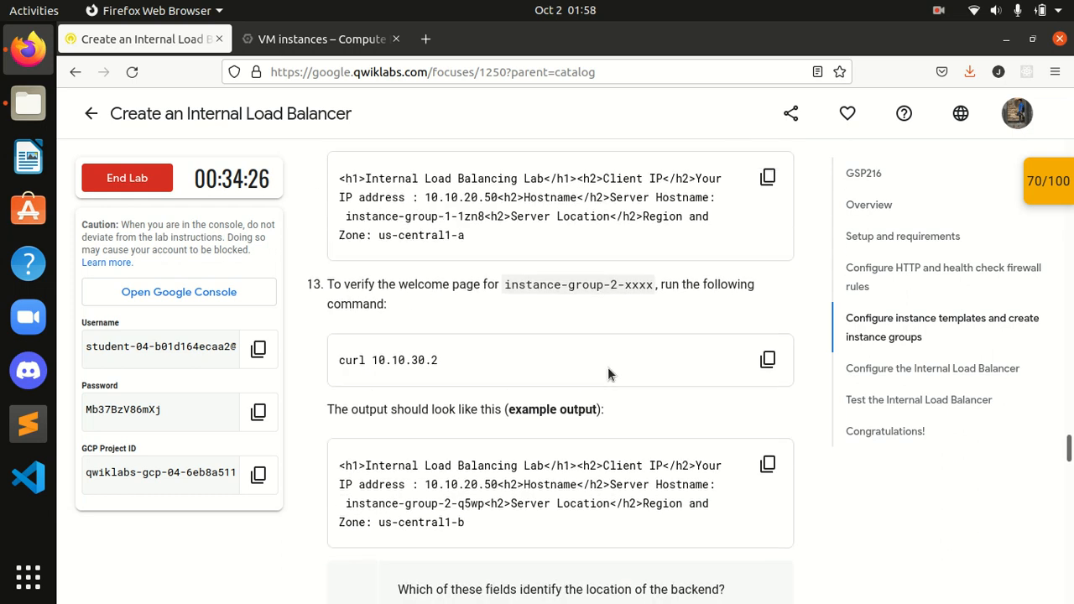
pyautogui.scroll(4, 608, 368)
pyautogui.scroll(6, 607, 366)
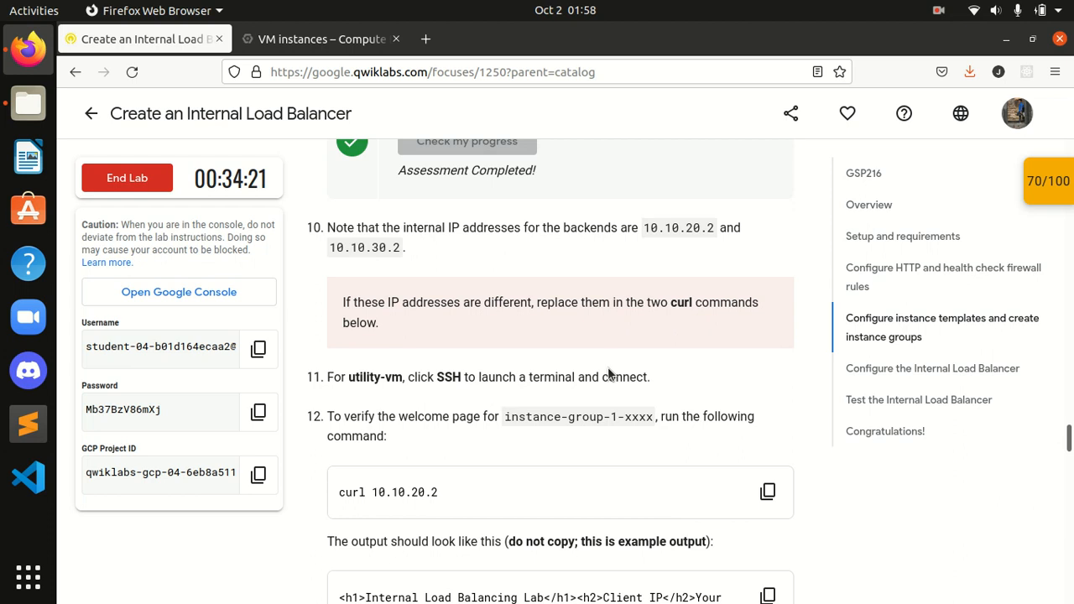
# - Answer the question on which fields identify the backend's location with Server Hostname and Server Location, and submit it
pyautogui.scroll(-15, 608, 371)
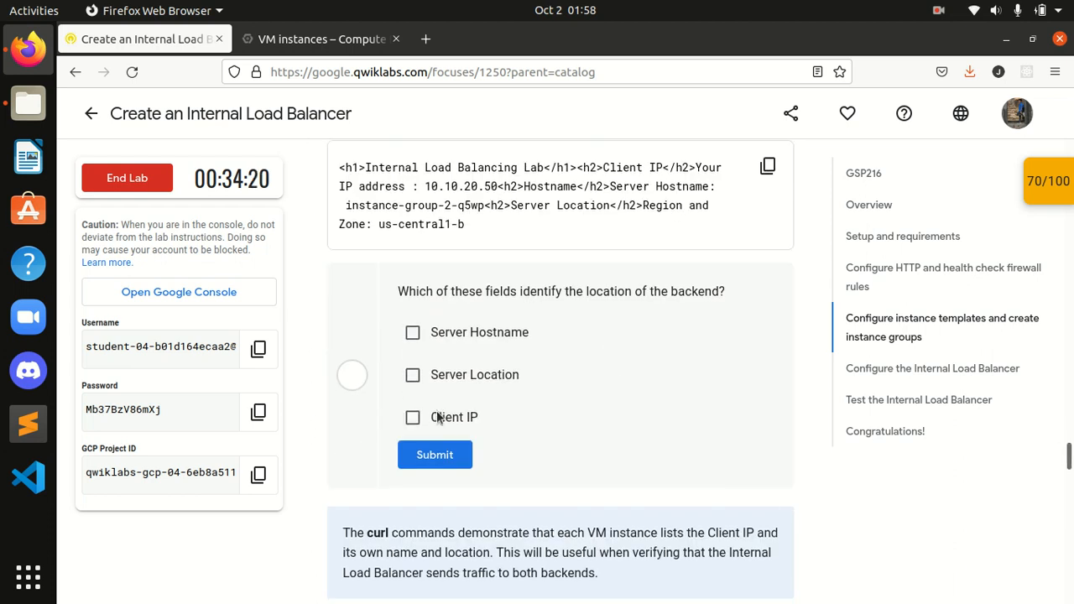
pyautogui.scroll(-2, 483, 396)
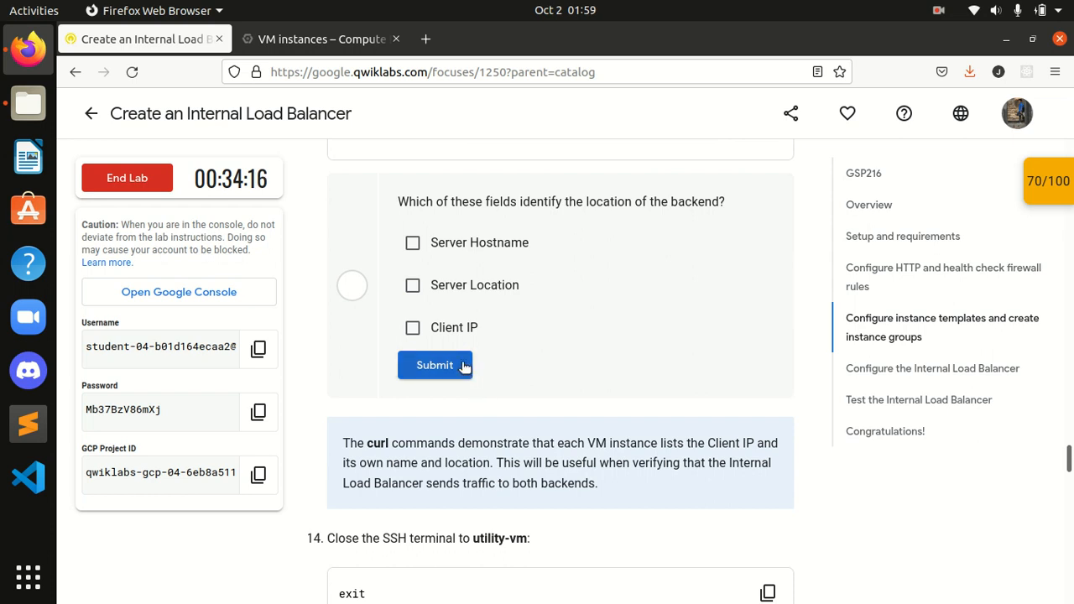
pyautogui.scroll(2, 436, 361)
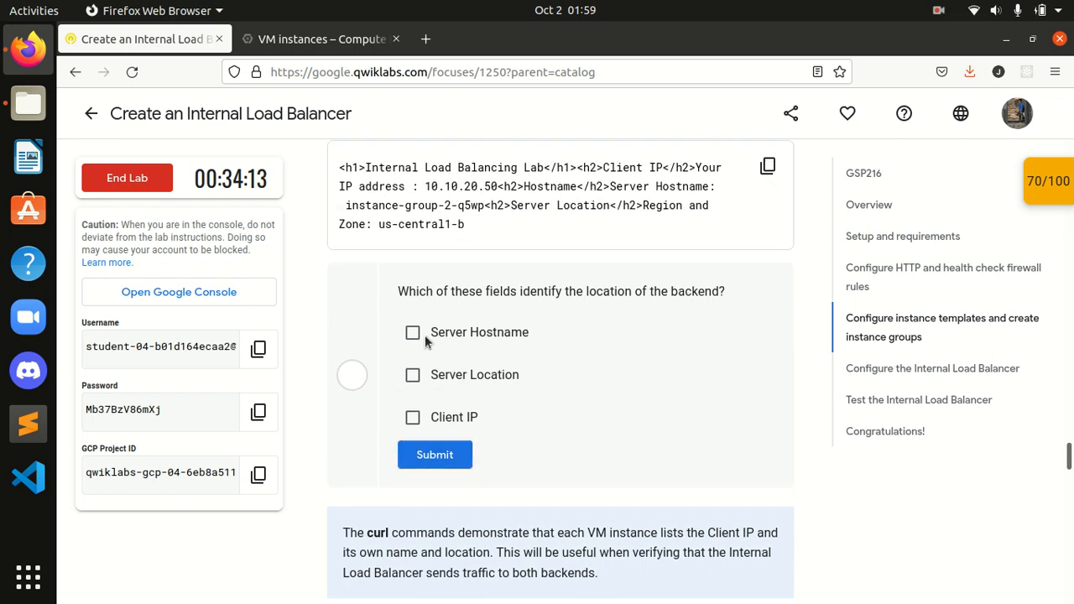
pyautogui.click(413, 333)
pyautogui.click(412, 376)
pyautogui.click(430, 464)
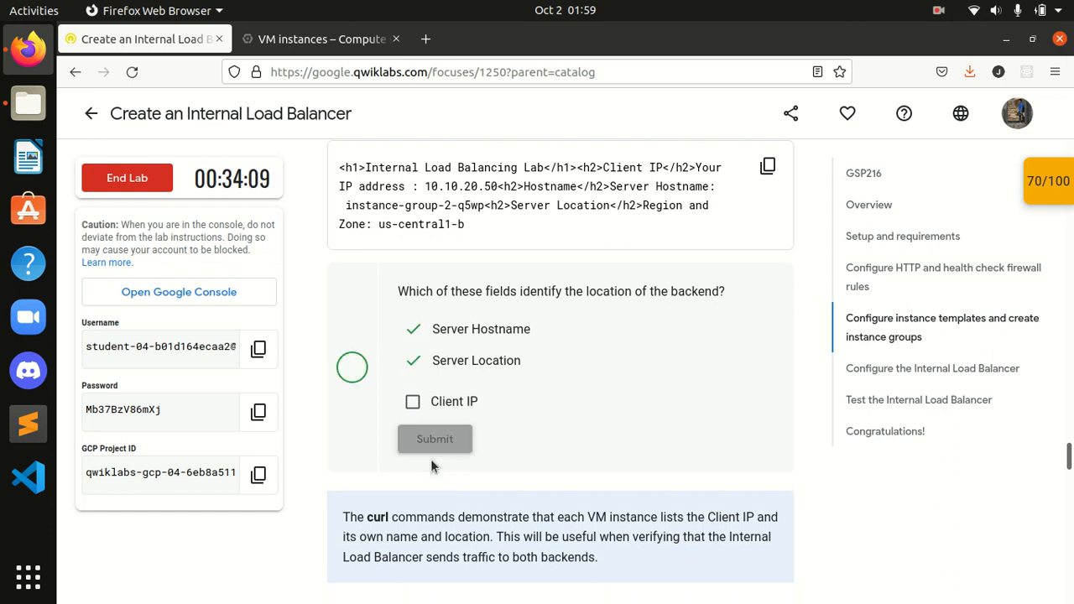
# - Proceed to the lab's section on configuring the Internal Load Balancer and view its introduction
pyautogui.scroll(-4, 602, 459)
pyautogui.scroll(-2, 602, 459)
pyautogui.scroll(-8, 602, 460)
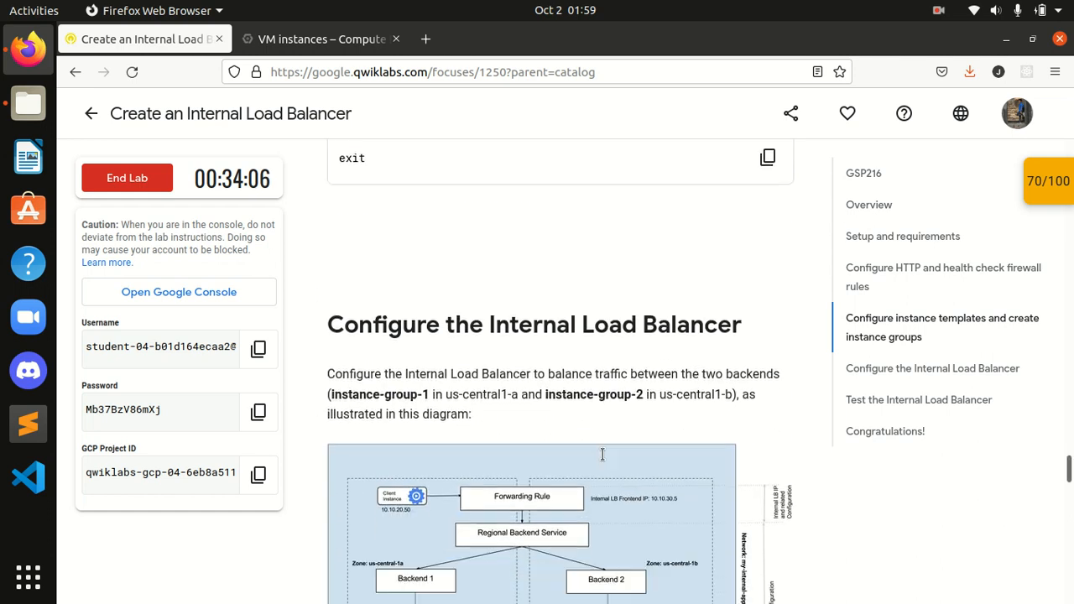
# - Review the lab's checkpoint progress and the instructions for starting the internal load balancer configuration
pyautogui.click(1064, 182)
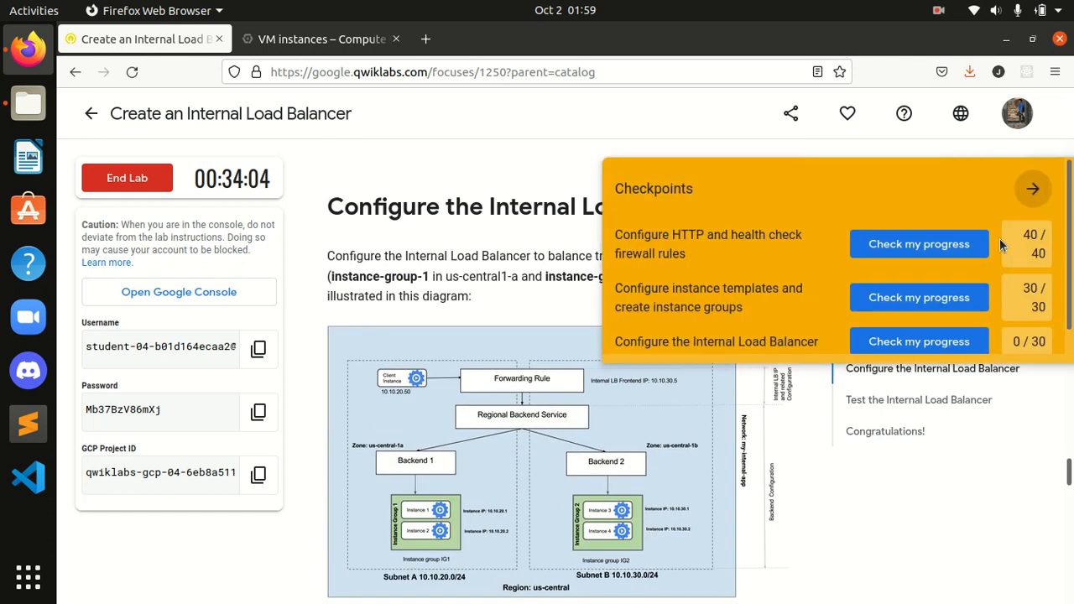
pyautogui.click(1037, 175)
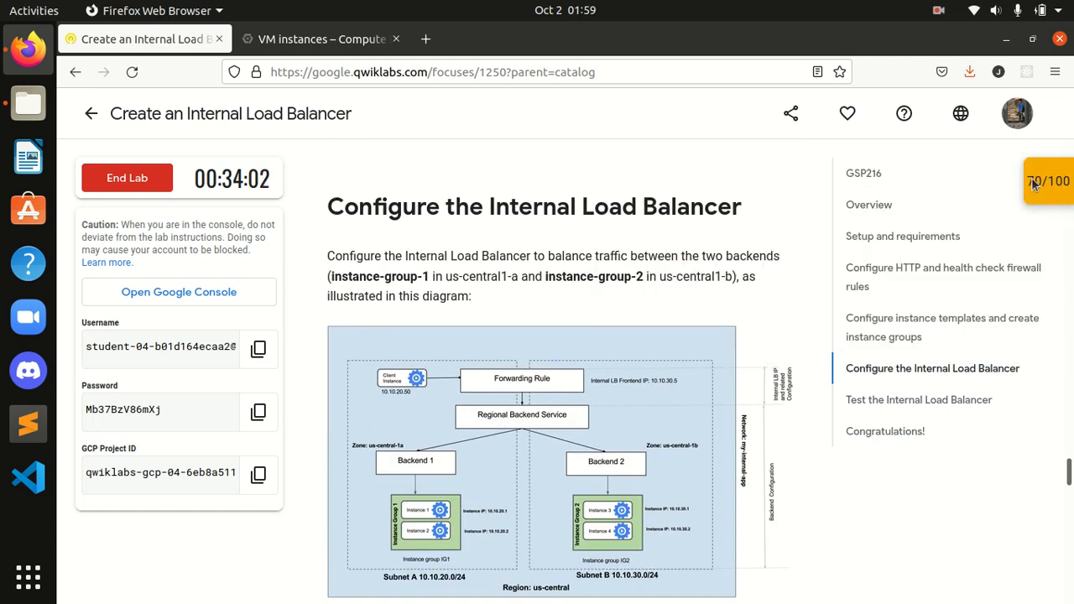
pyautogui.scroll(-6, 518, 254)
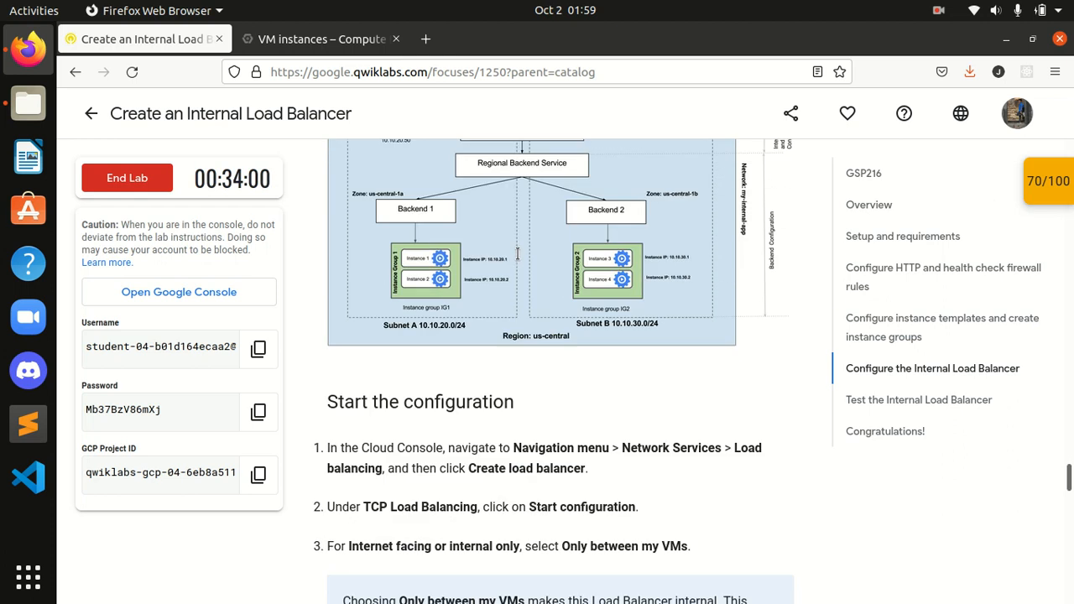
pyautogui.scroll(2, 517, 254)
pyautogui.scroll(-1, 517, 254)
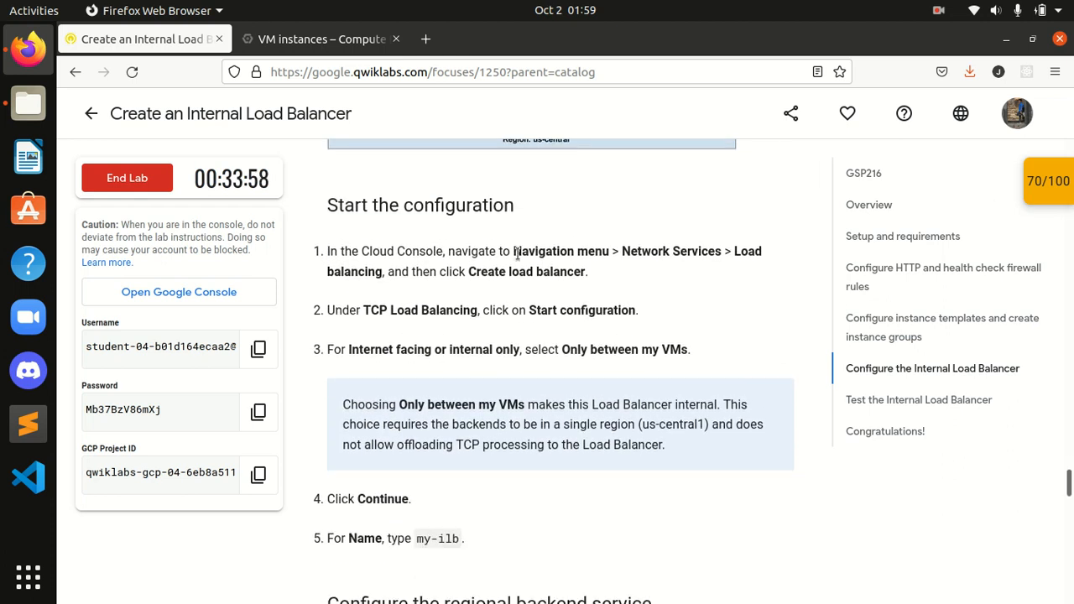
pyautogui.moveTo(661, 266); pyautogui.dragTo(595, 285)
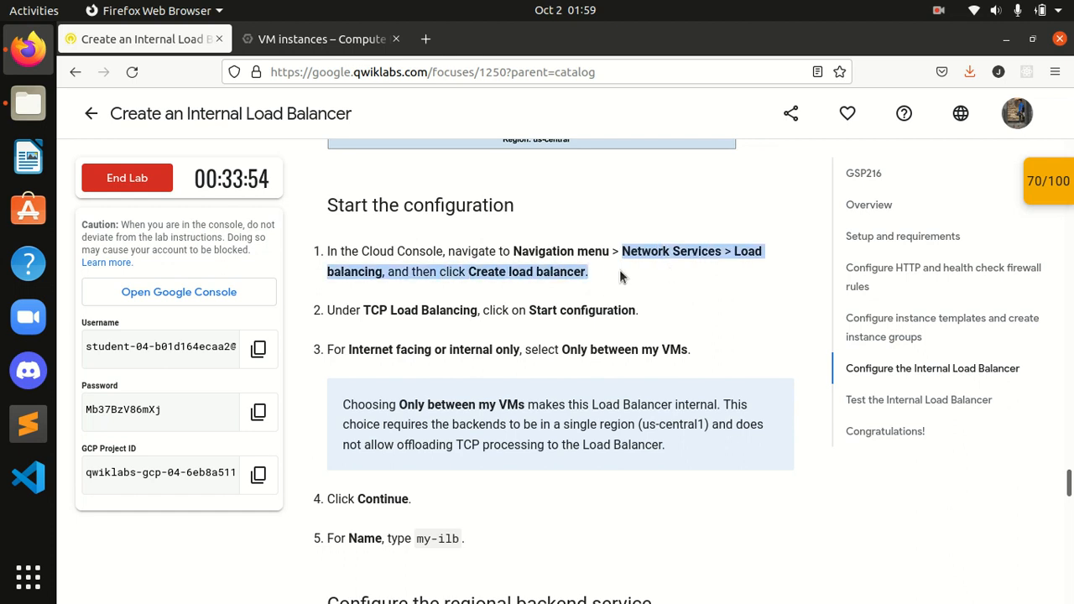
pyautogui.click(619, 269)
# - In the Google Cloud console, go to Load balancing under Network services and begin creating a load balancer
pyautogui.click(322, 39)
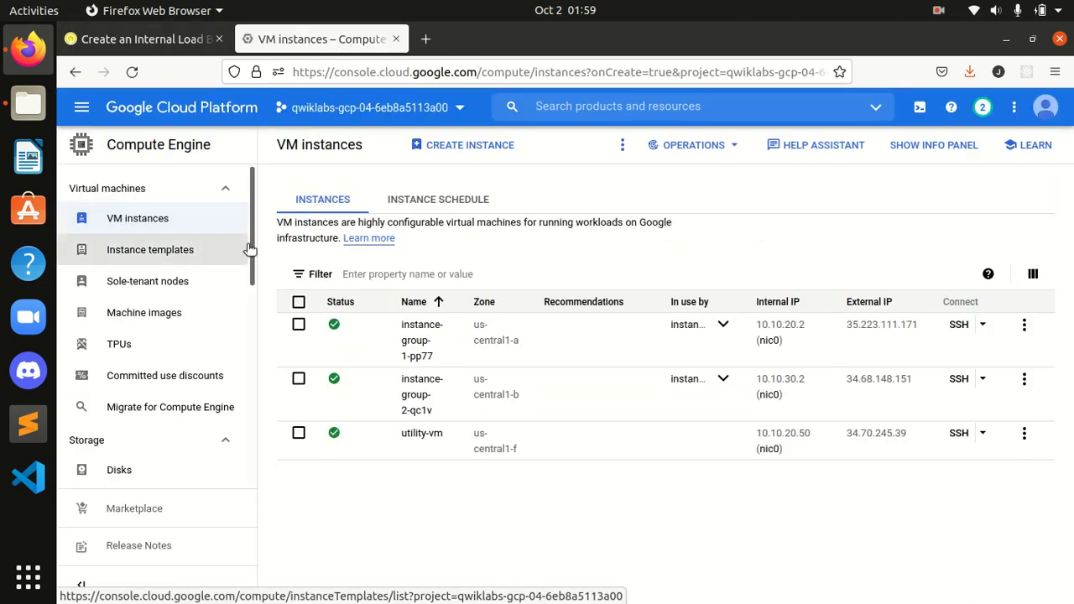
pyautogui.click(81, 107)
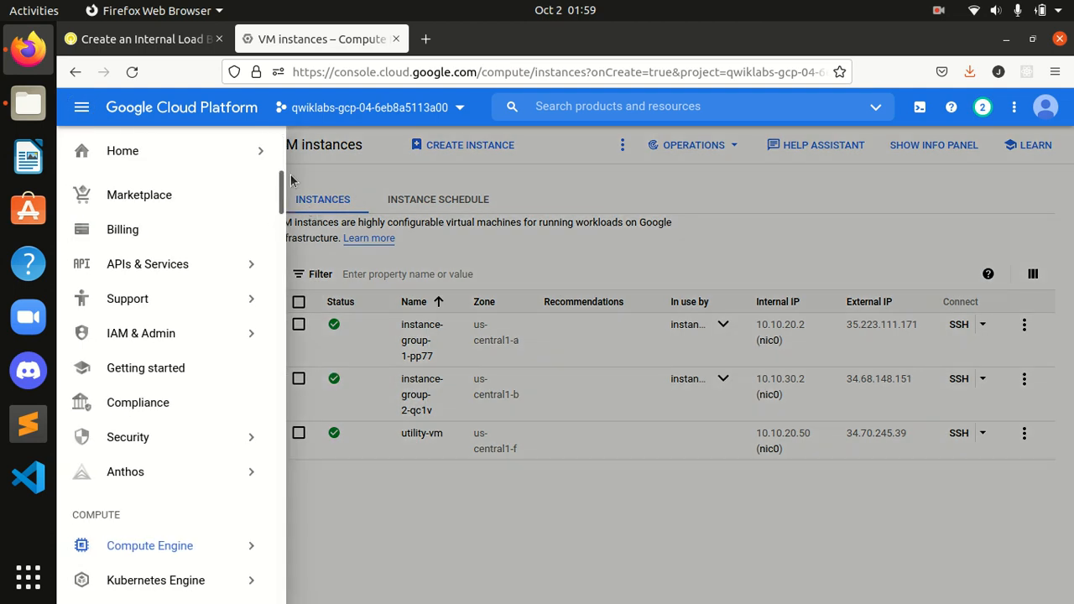
pyautogui.scroll(-3, 283, 225)
pyautogui.moveTo(283, 225); pyautogui.dragTo(290, 334)
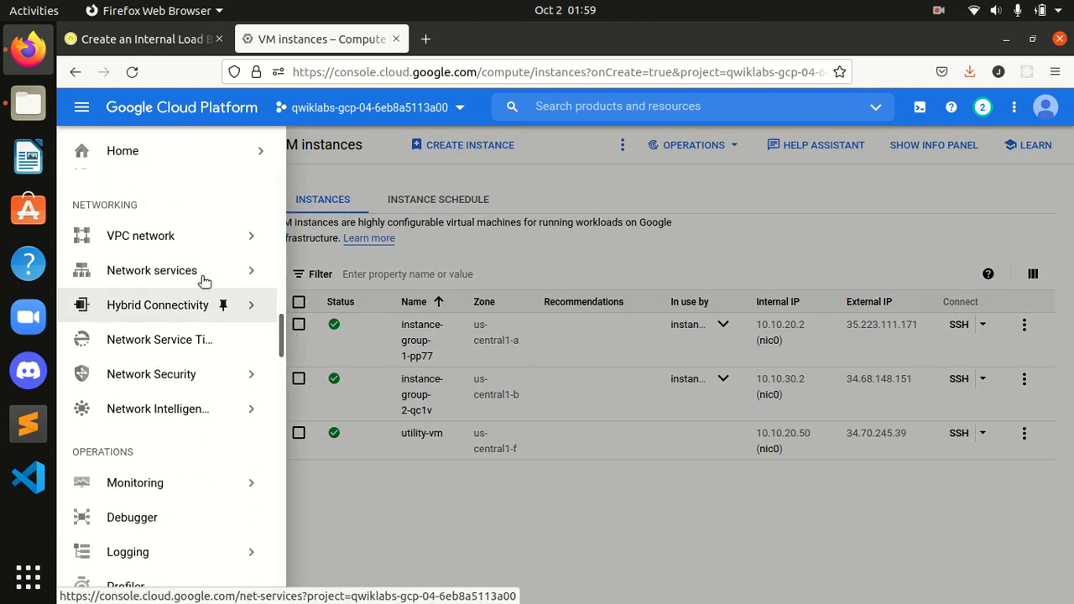
pyautogui.moveTo(220, 270)
pyautogui.click(316, 282)
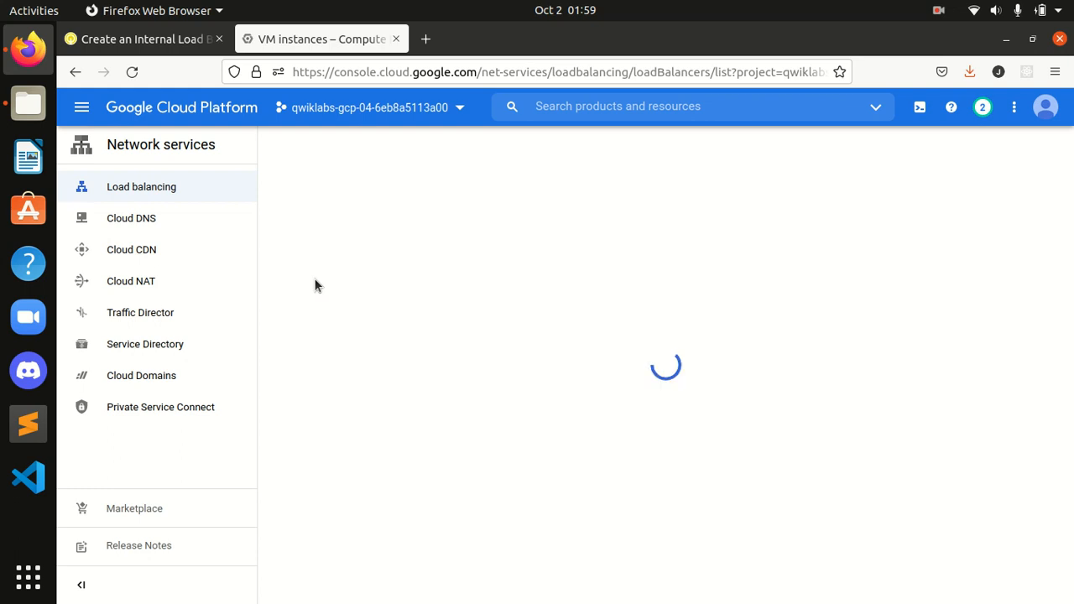
pyautogui.click(577, 369)
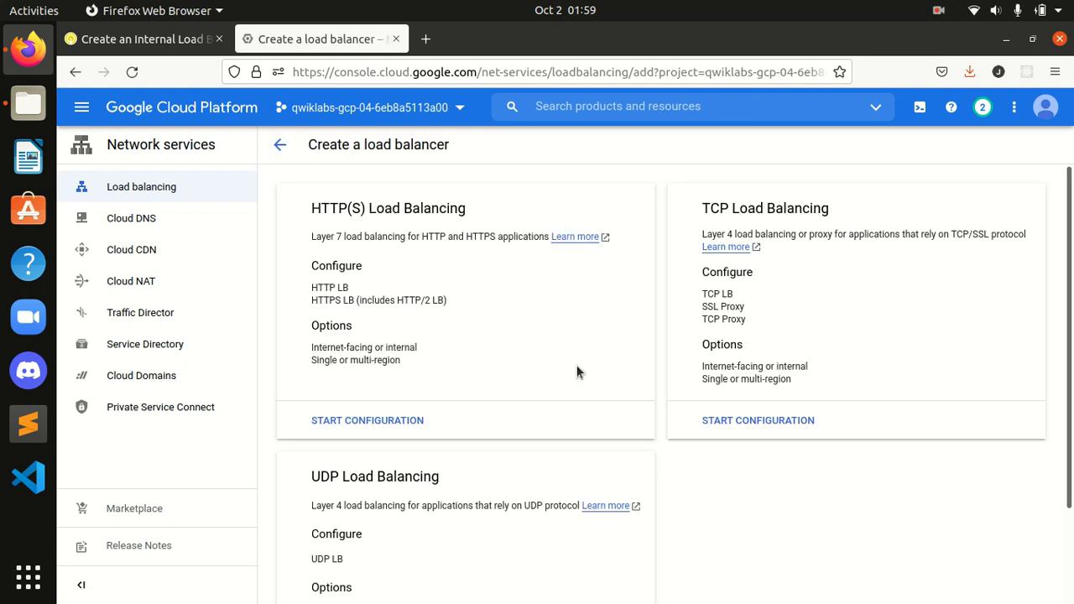
# - Check the lab's load balancer type and start the TCP Load Balancing configuration
pyautogui.click(167, 42)
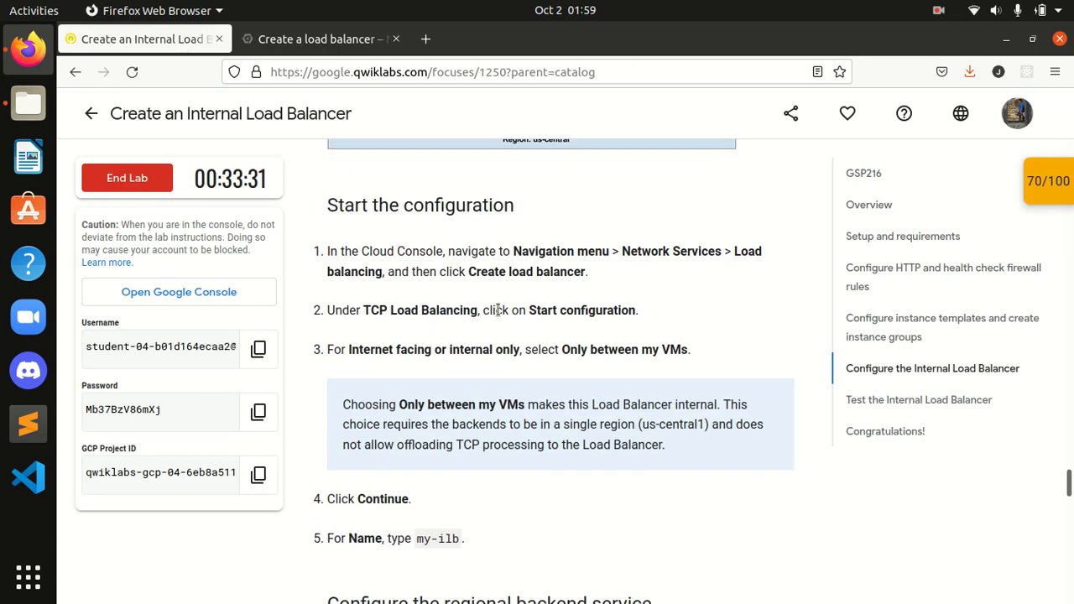
pyautogui.click(327, 38)
pyautogui.click(729, 418)
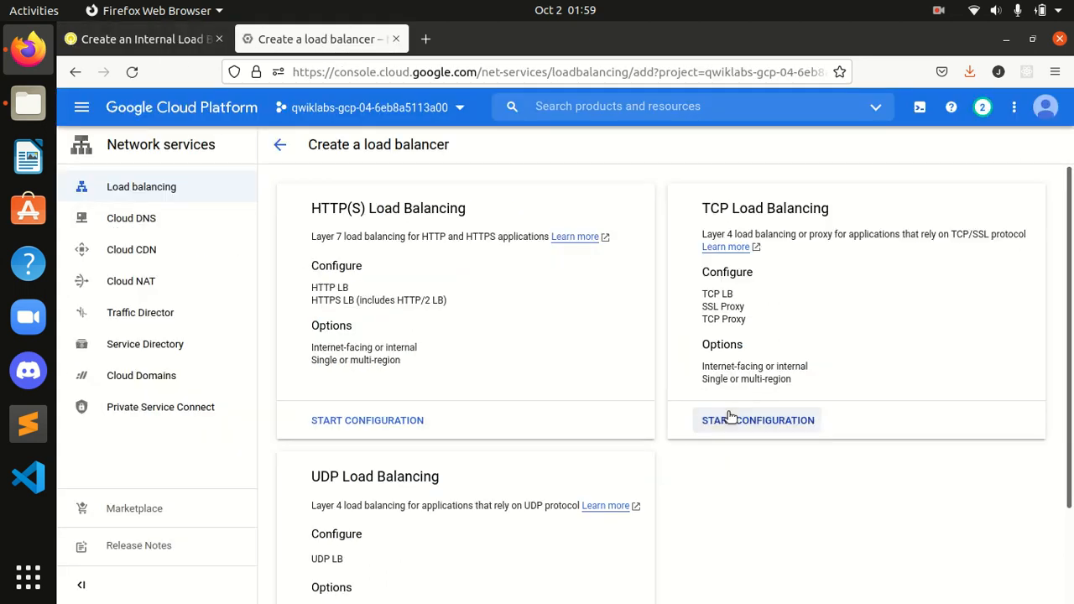
# - Following the lab instructions, make the TCP load balancer internal with "Only between my VMs" and continue to its configuration form
pyautogui.click(168, 42)
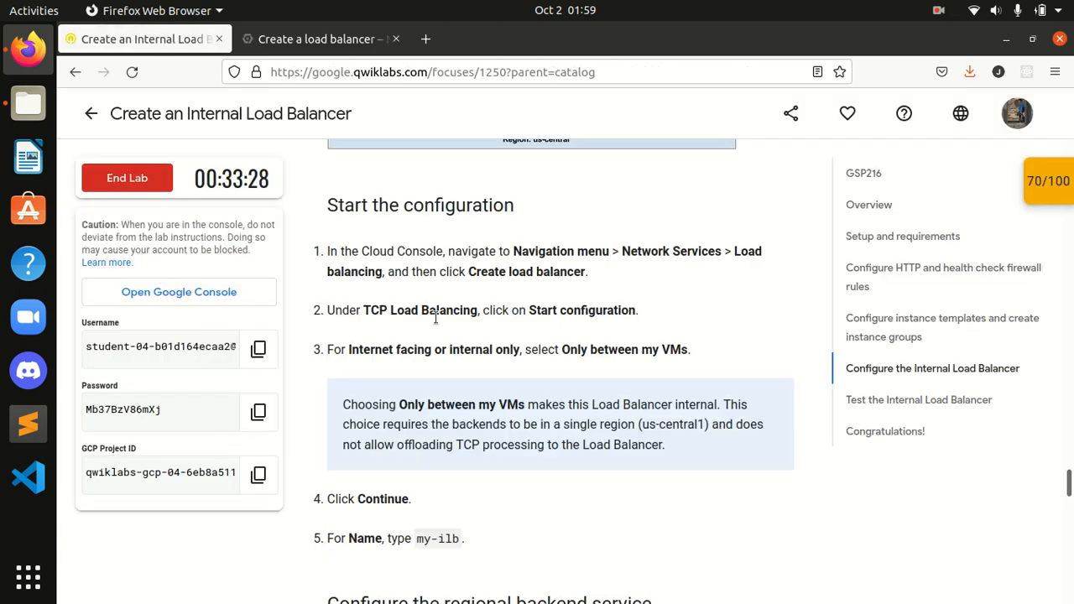
pyautogui.scroll(-2, 435, 318)
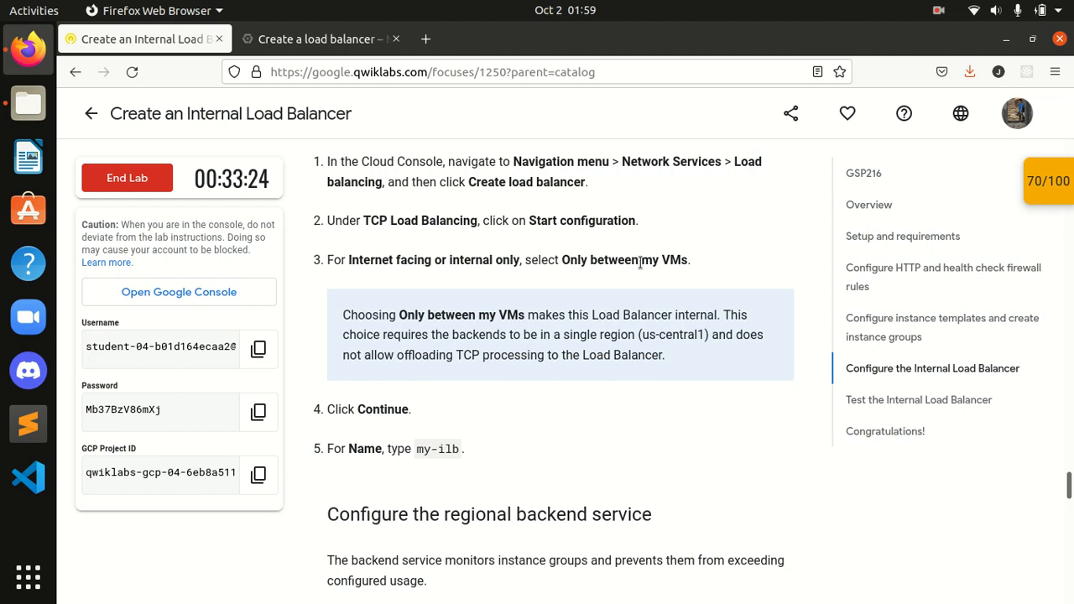
pyautogui.click(364, 42)
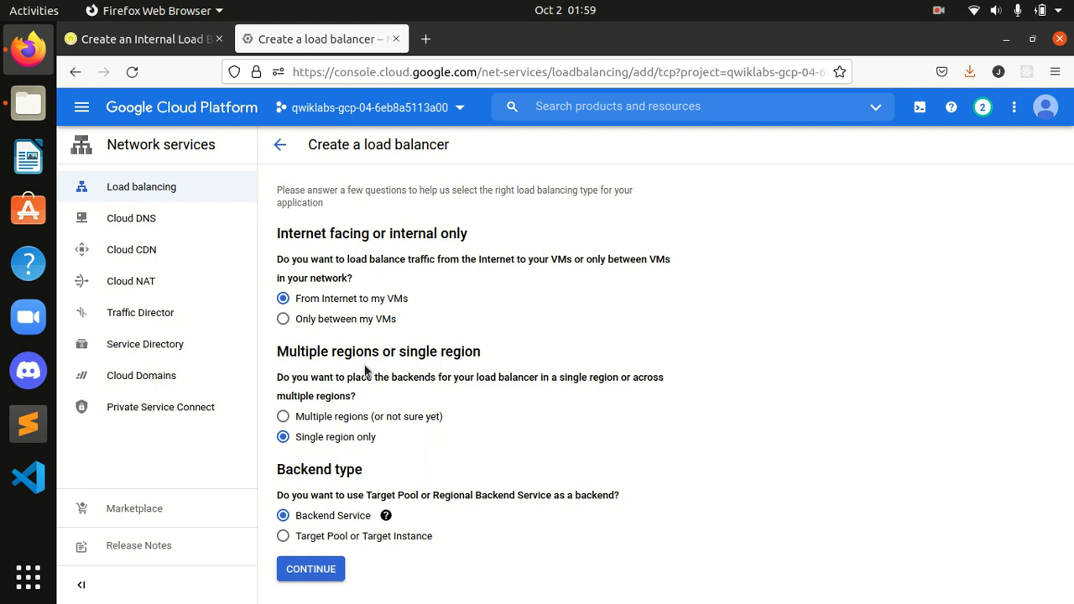
pyautogui.click(287, 318)
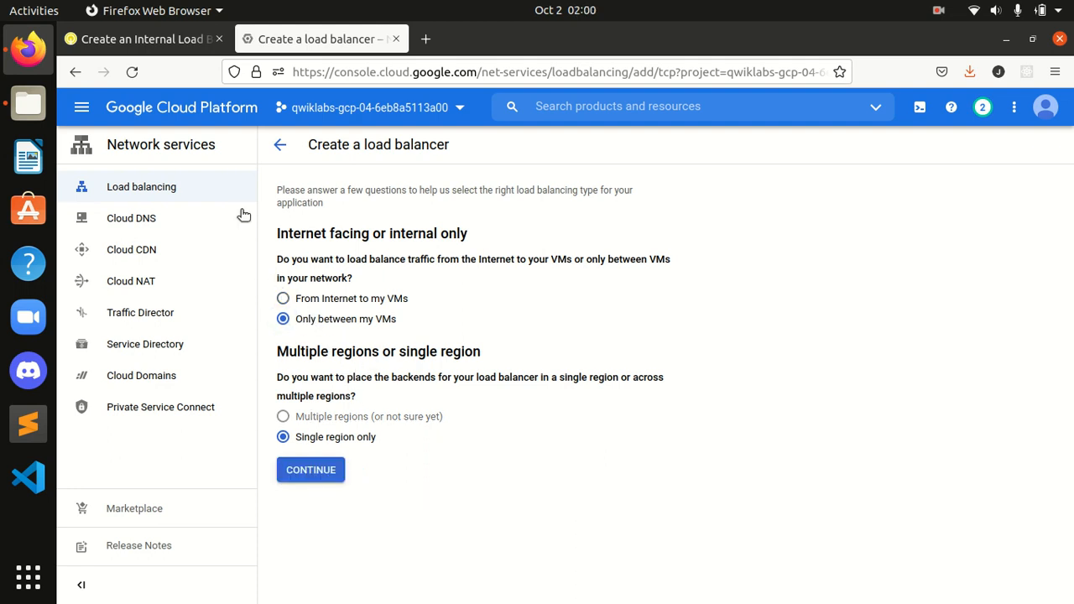
pyautogui.click(151, 38)
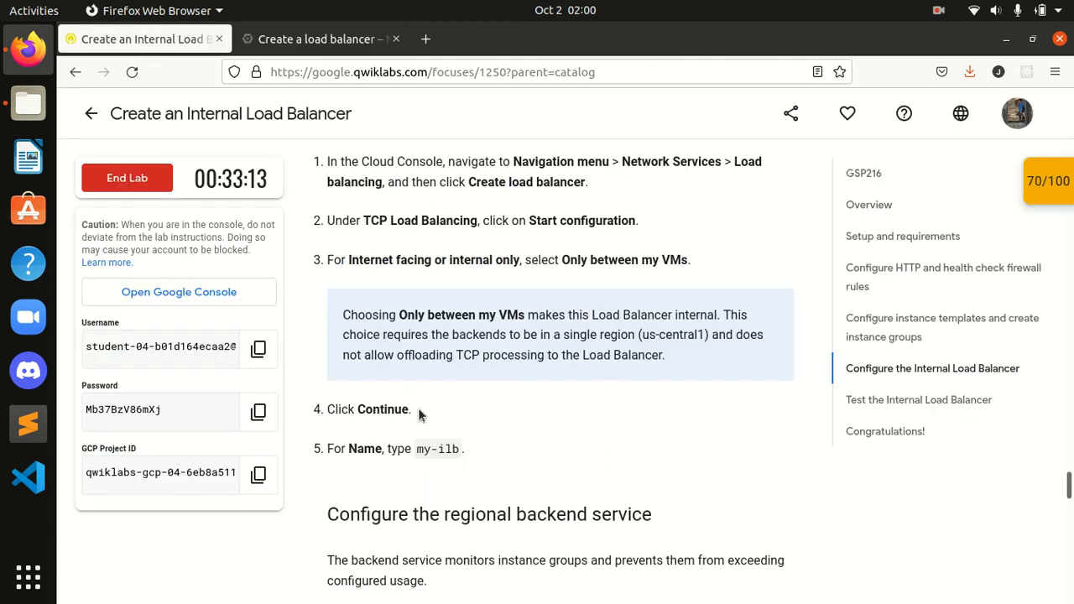
pyautogui.scroll(-2, 418, 416)
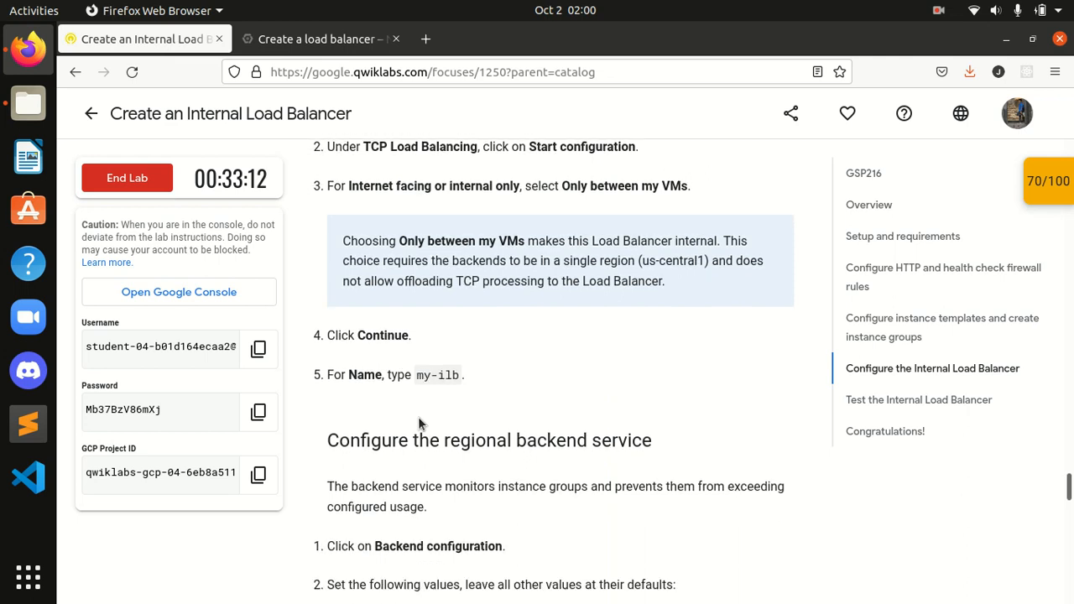
pyautogui.click(308, 37)
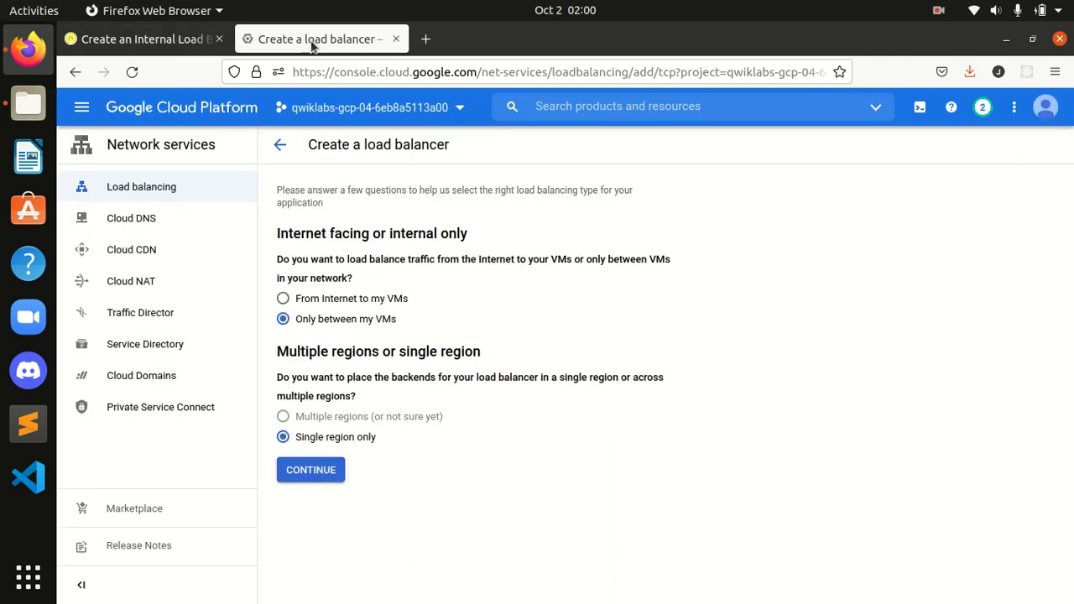
pyautogui.click(310, 472)
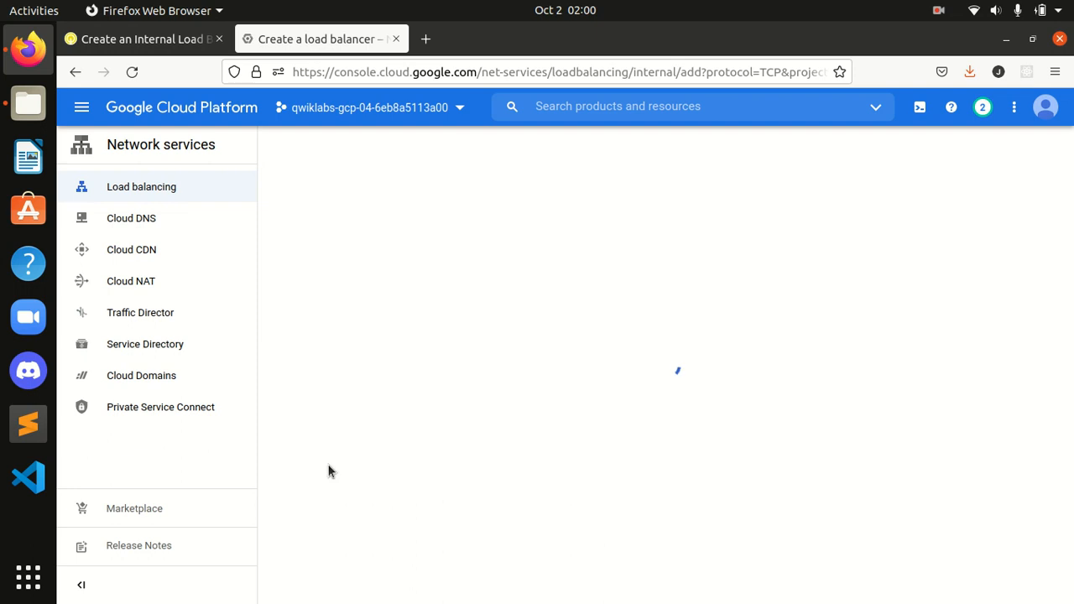
# - Name the new internal load balancer my-ilb, as given in the lab instructions
pyautogui.click(115, 39)
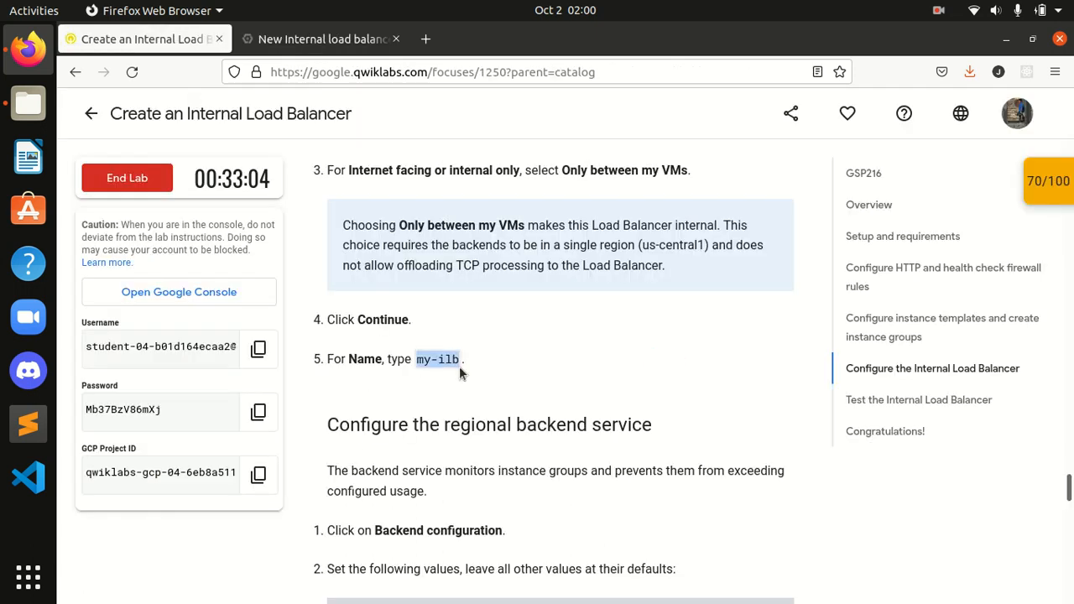
pyautogui.click(310, 39)
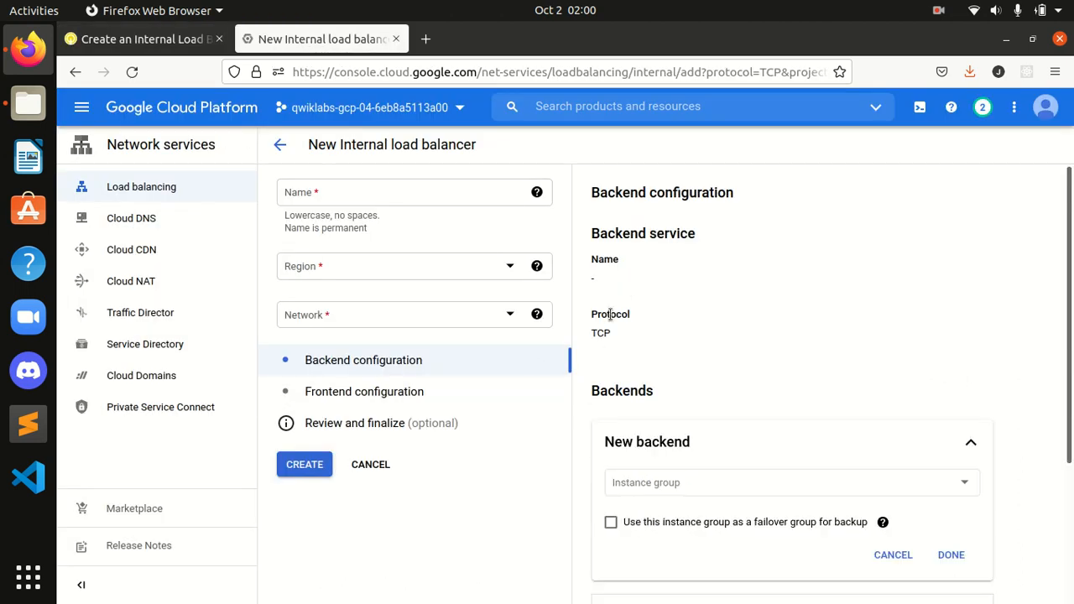
pyautogui.click(388, 191)
pyautogui.write('my-ilb')
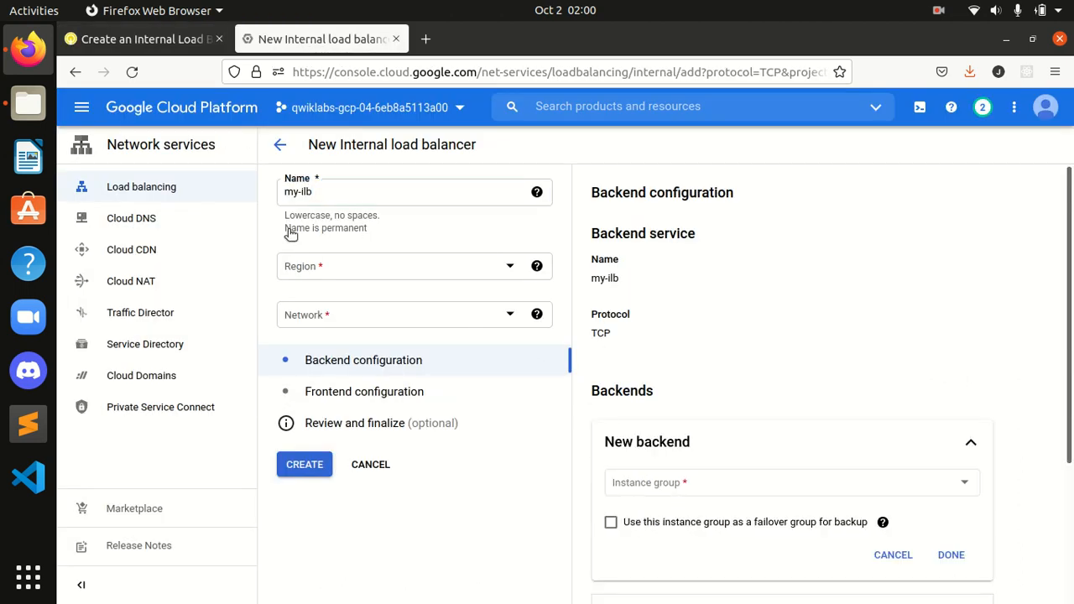
# - Examine the lab's regional backend service settings and compare them with the fields in the load balancer's backend configuration form
pyautogui.click(156, 48)
pyautogui.scroll(-2, 453, 342)
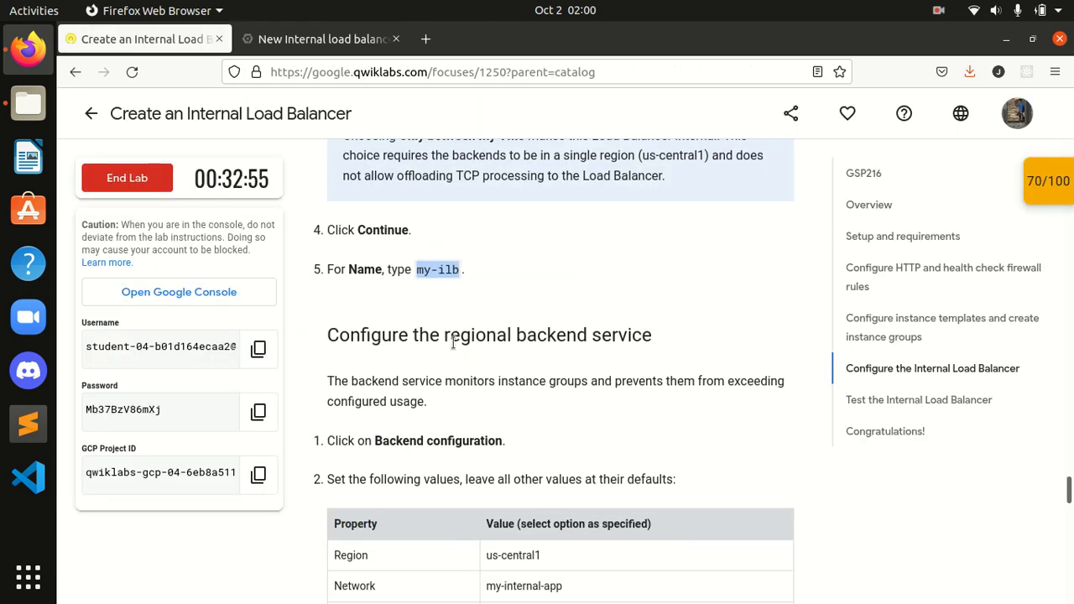
pyautogui.scroll(-2, 453, 342)
pyautogui.scroll(-2, 453, 342)
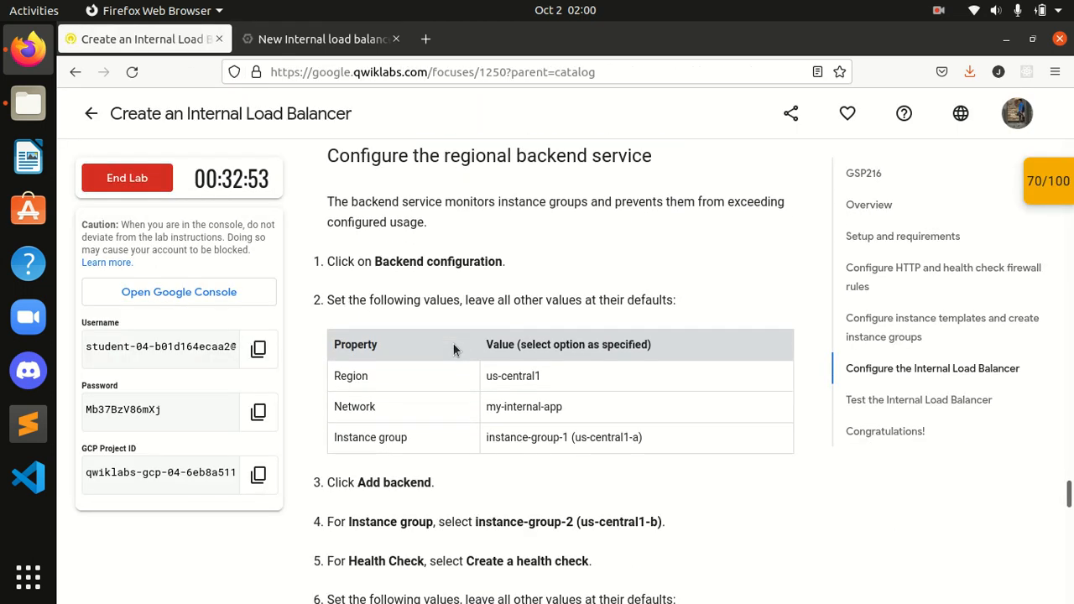
pyautogui.click(344, 37)
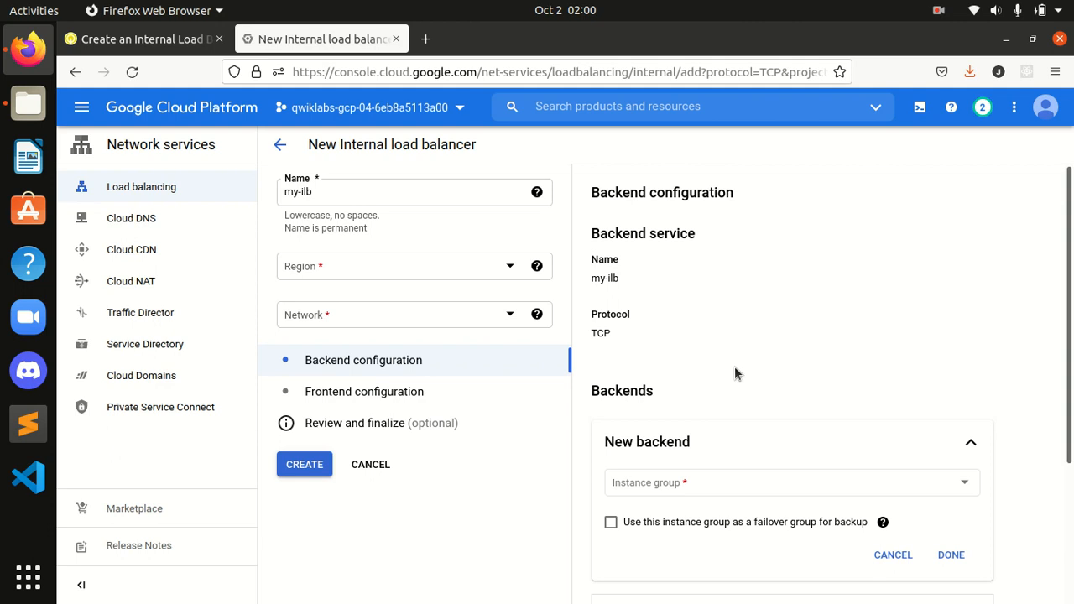
pyautogui.click(160, 42)
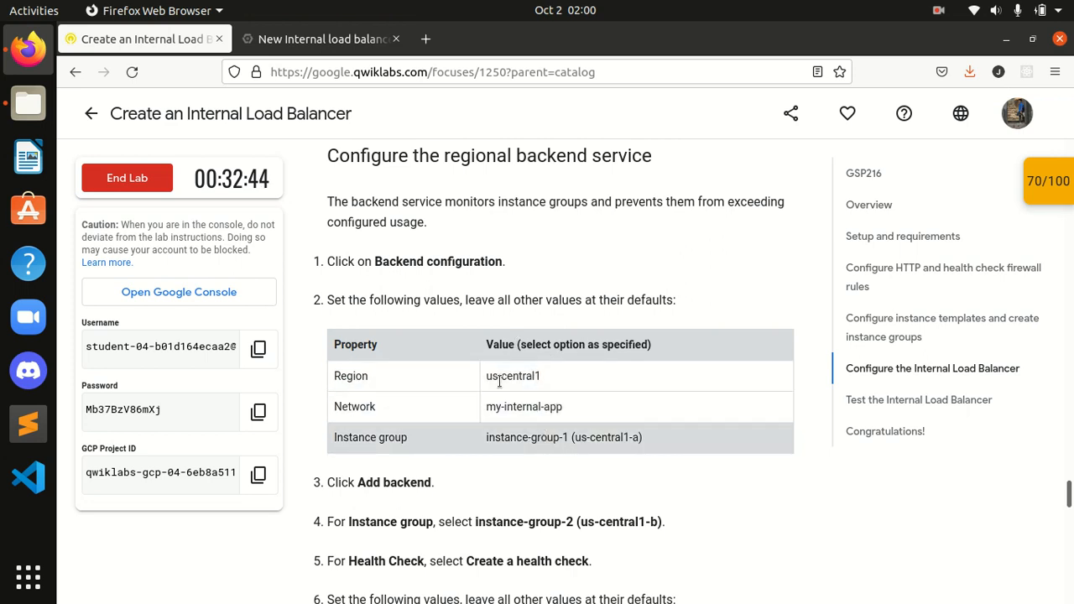
pyautogui.click(305, 39)
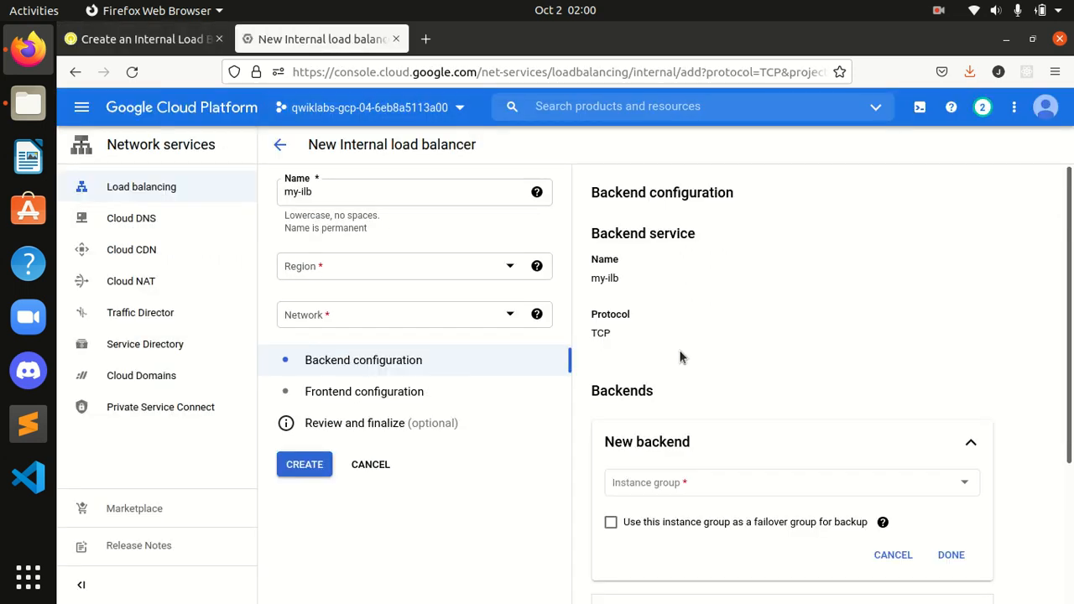
pyautogui.moveTo(1069, 349)
pyautogui.mouseDown()
pyautogui.moveTo(1069, 479)
pyautogui.moveTo(1071, 344)
pyautogui.mouseUp()
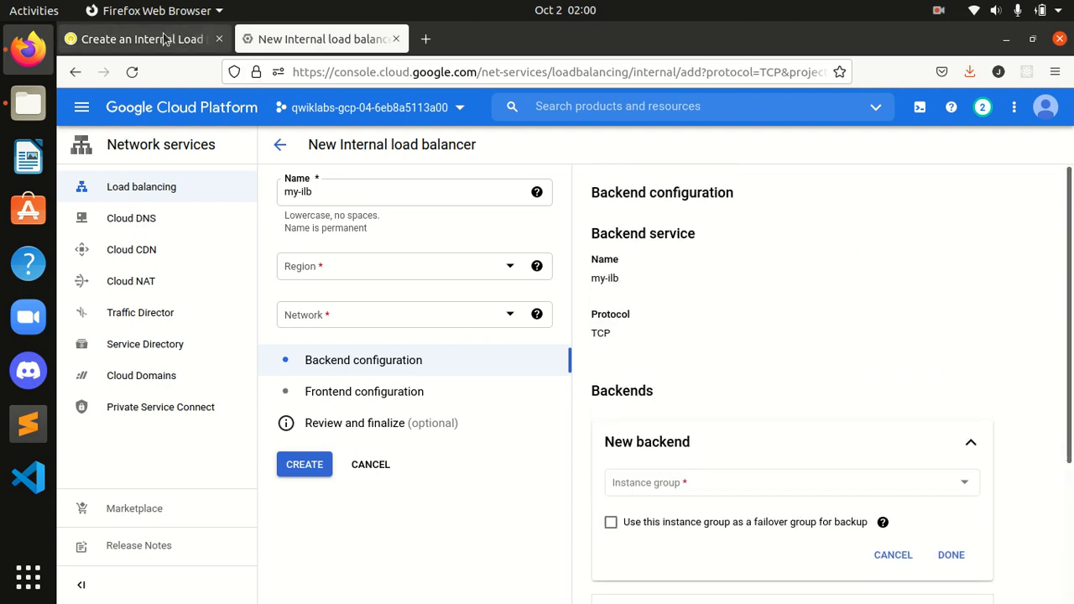
pyautogui.click(172, 40)
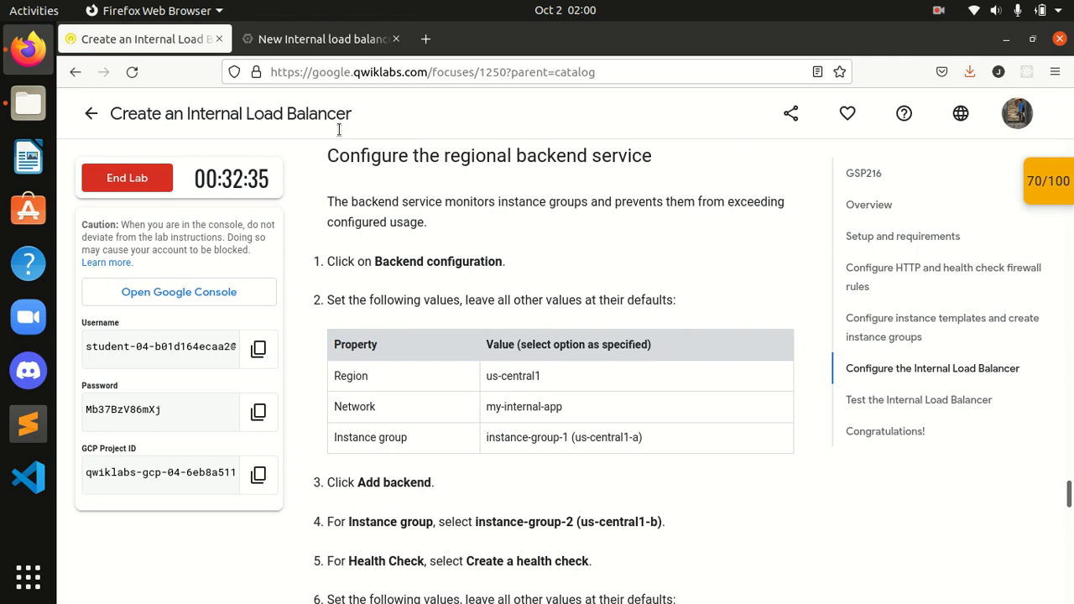
pyautogui.click(326, 39)
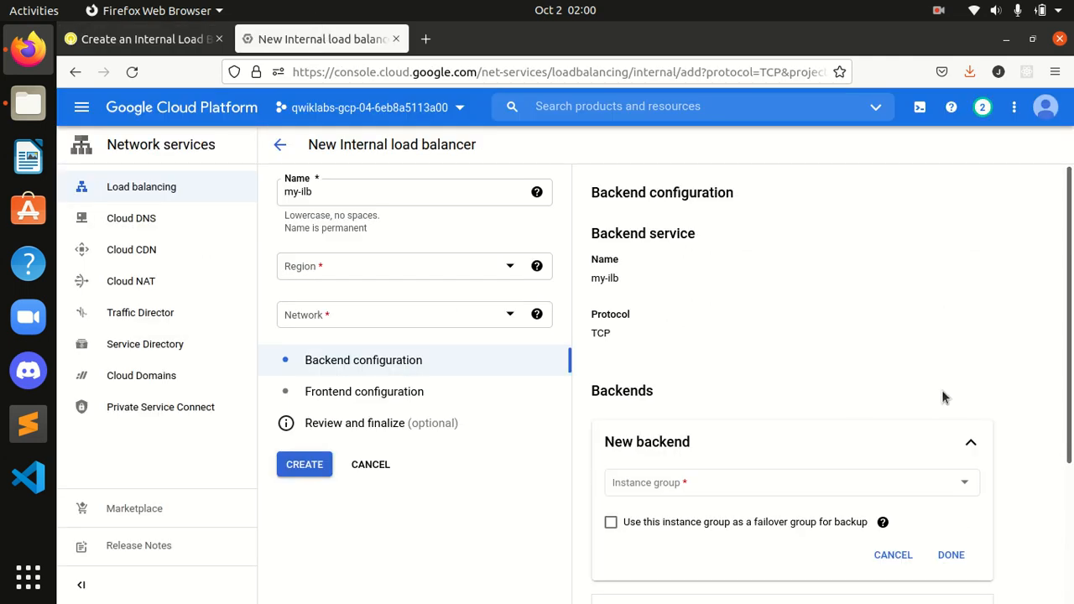
pyautogui.scroll(-3, 796, 259)
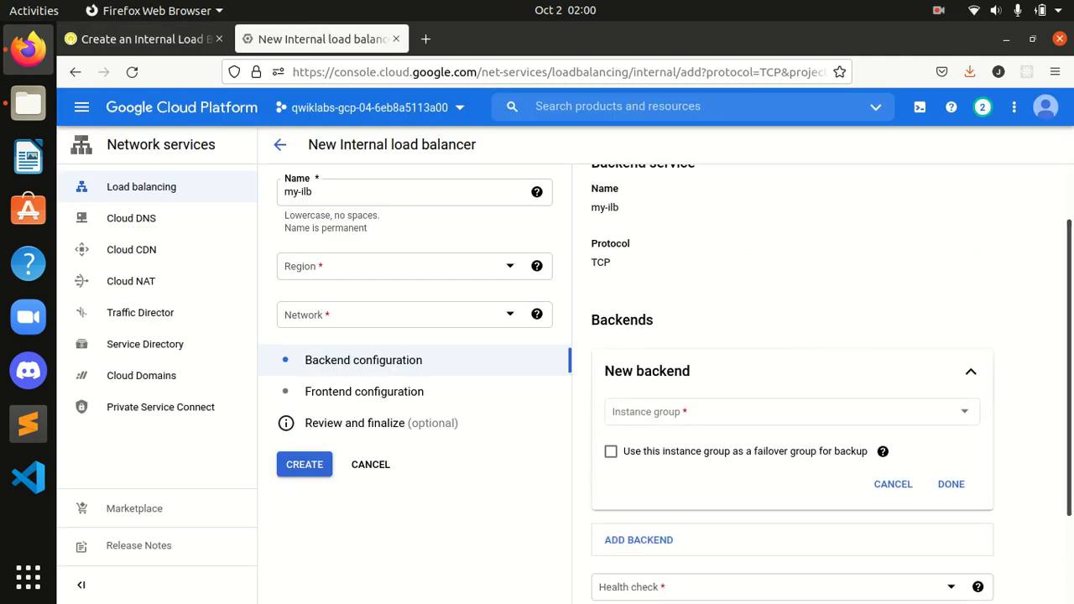
pyautogui.scroll(3, 799, 221)
pyautogui.click(142, 39)
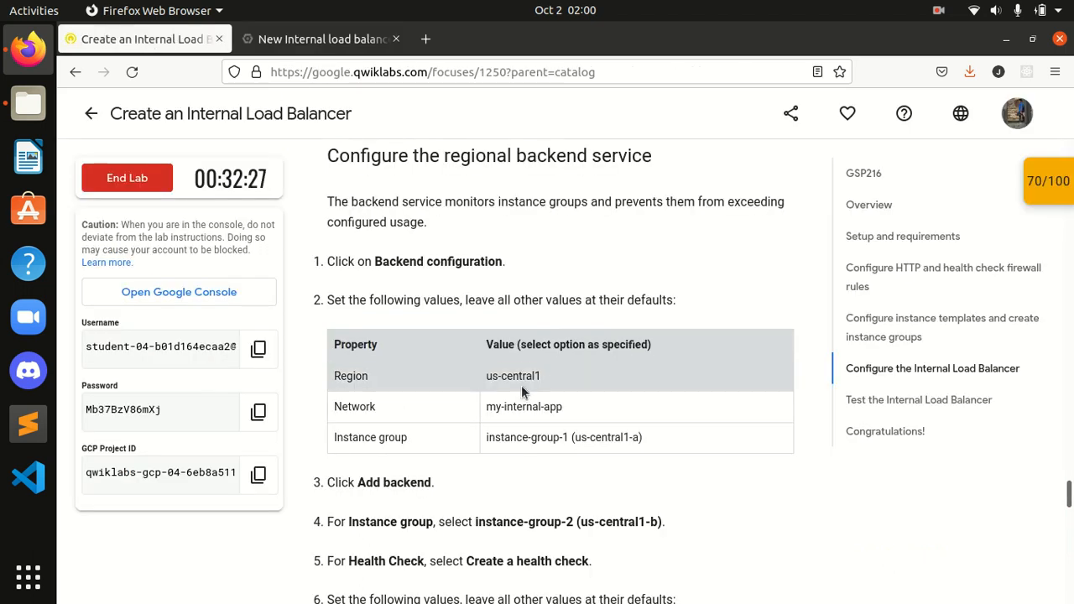
pyautogui.click(318, 40)
pyautogui.scroll(-3, 793, 397)
pyautogui.scroll(3, 793, 397)
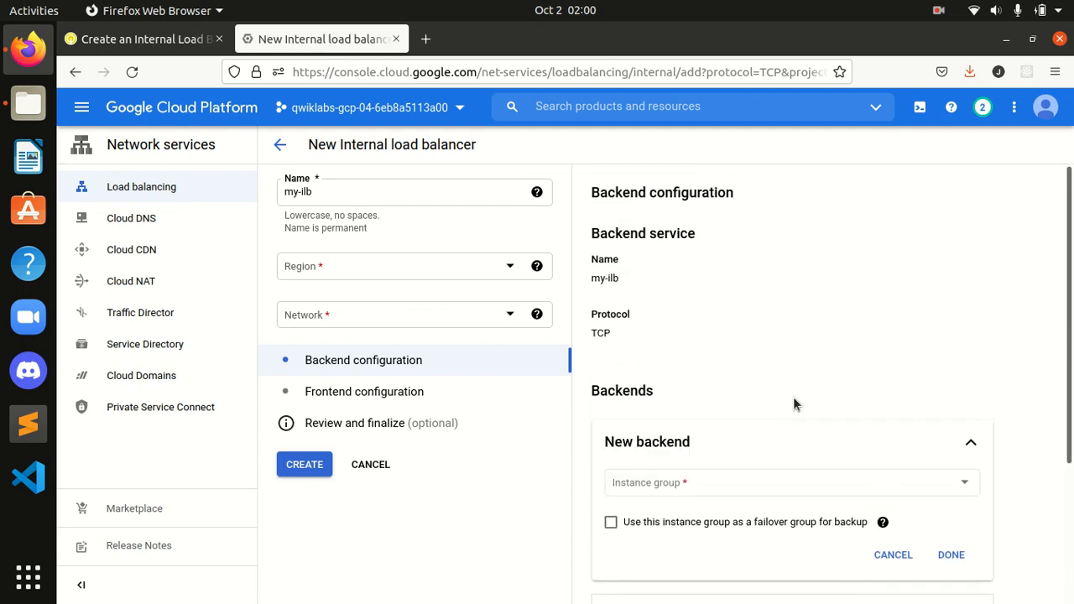
pyautogui.scroll(-4, 828, 409)
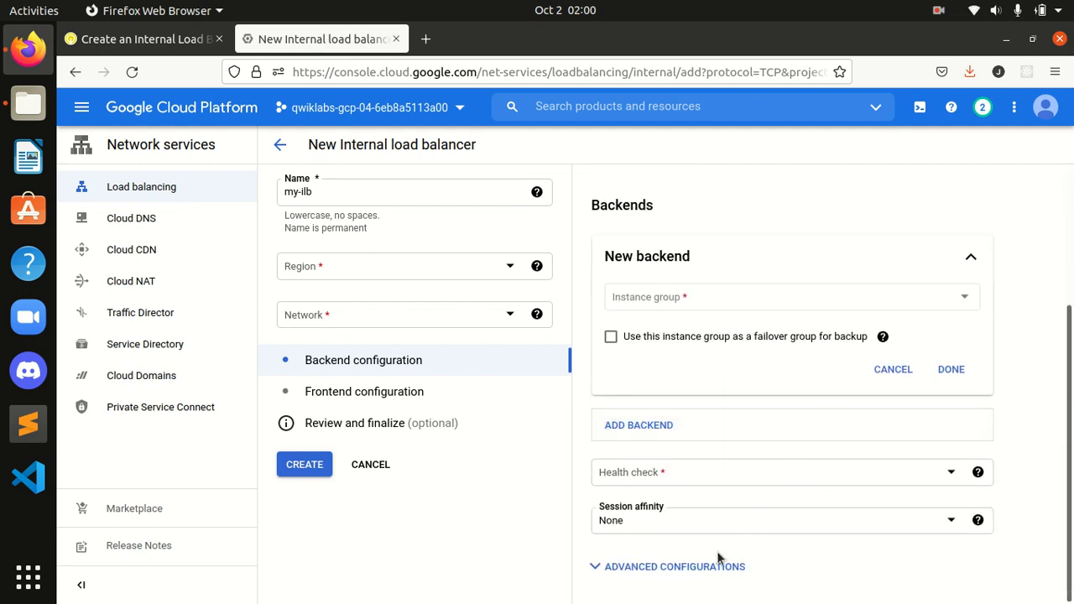
# - Examine the backend configuration form with its advanced configurations expanded, and review the region, network and instance group values in the lab instructions
pyautogui.click(372, 372)
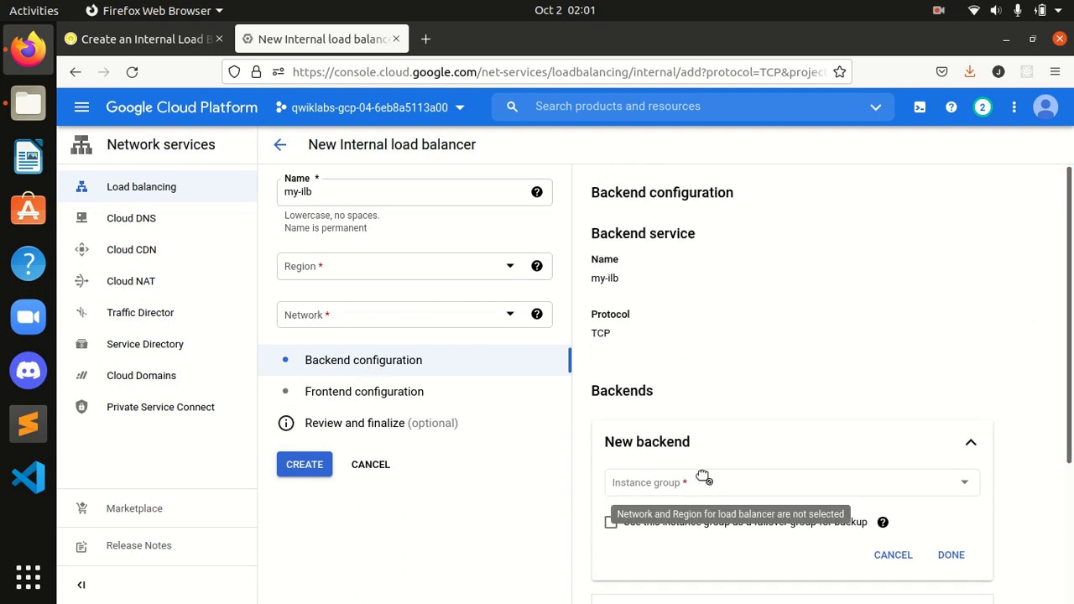
pyautogui.scroll(-2, 695, 479)
pyautogui.scroll(-3, 672, 573)
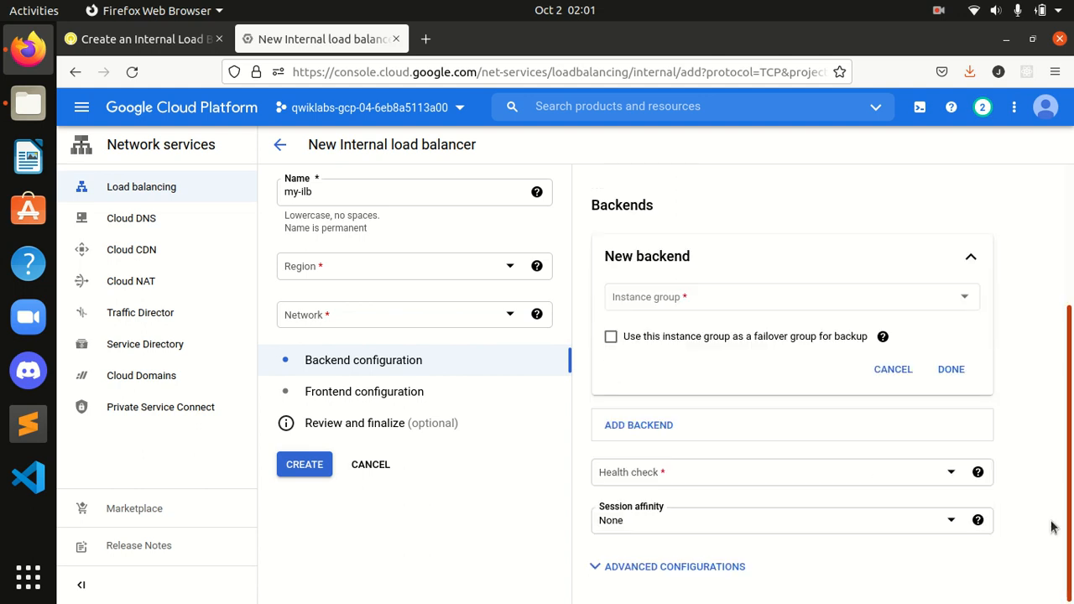
pyautogui.click(669, 569)
pyautogui.moveTo(1068, 346); pyautogui.dragTo(1069, 234)
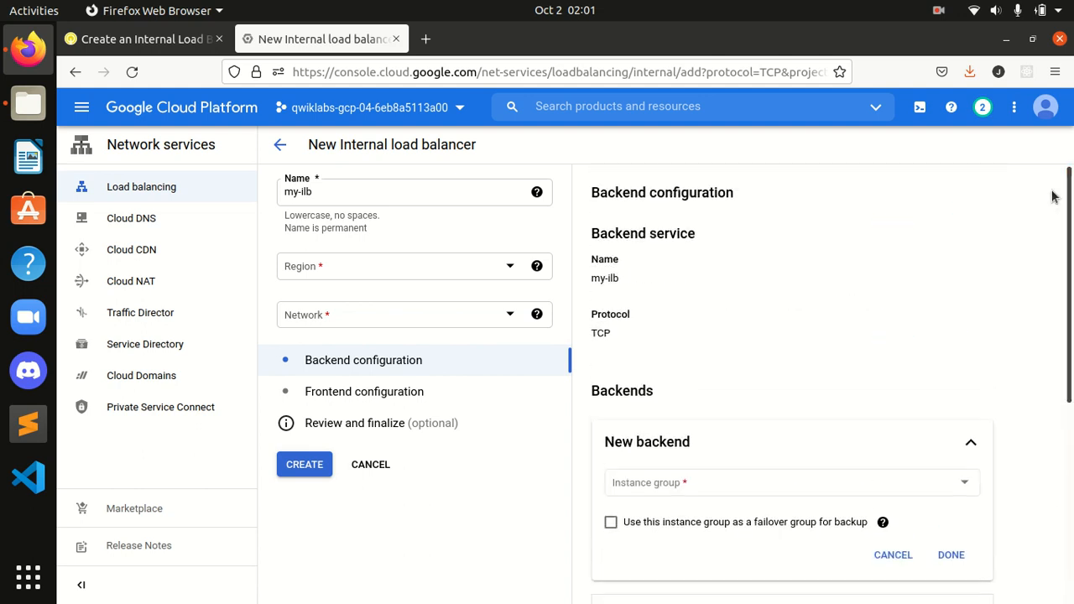
pyautogui.click(112, 39)
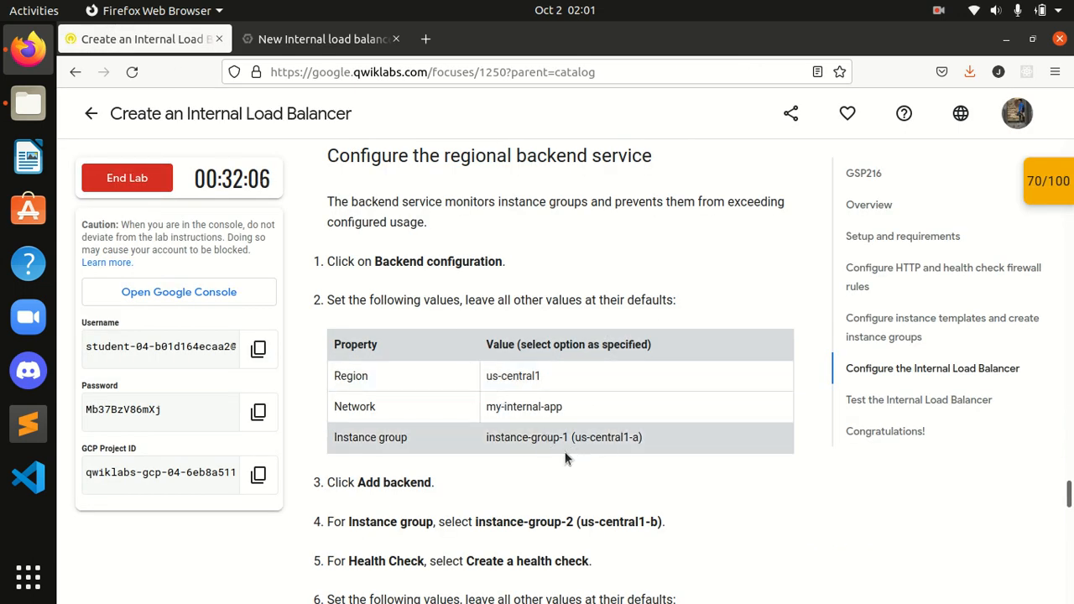
pyautogui.scroll(-2, 570, 453)
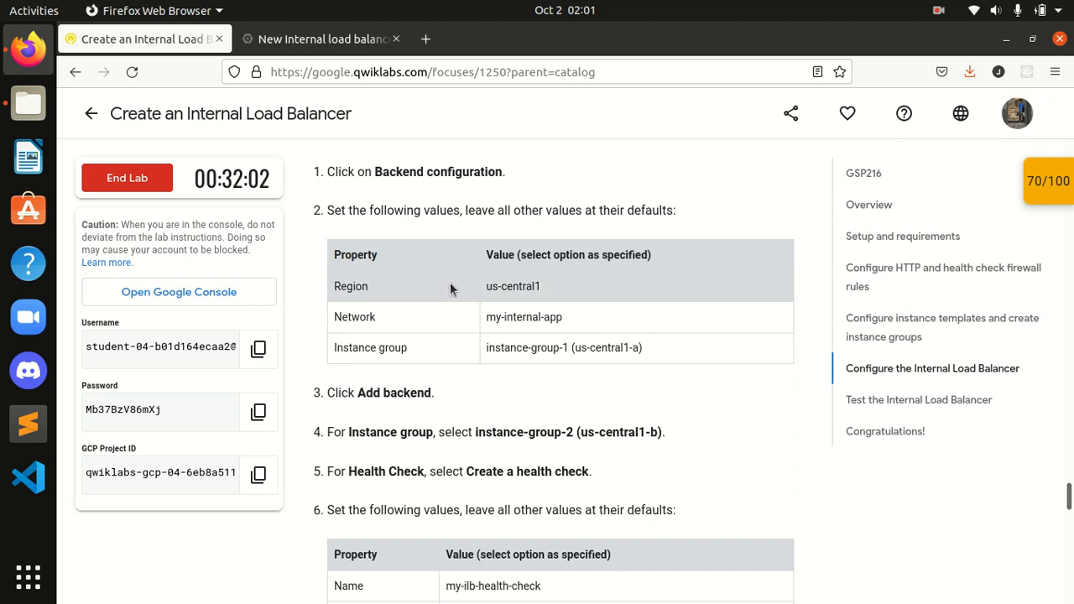
pyautogui.click(331, 40)
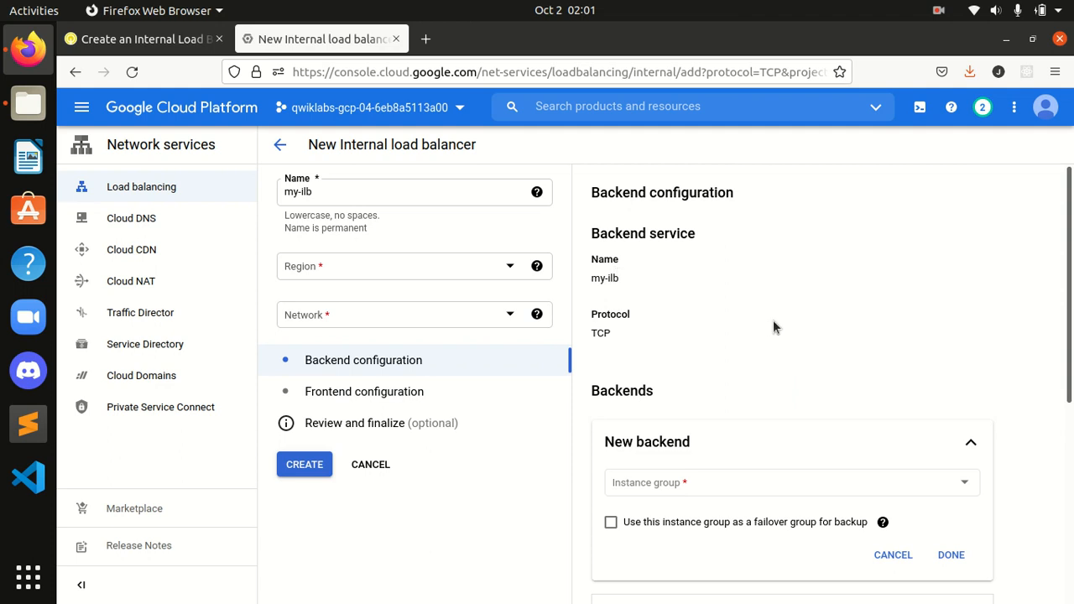
pyautogui.scroll(-4, 965, 360)
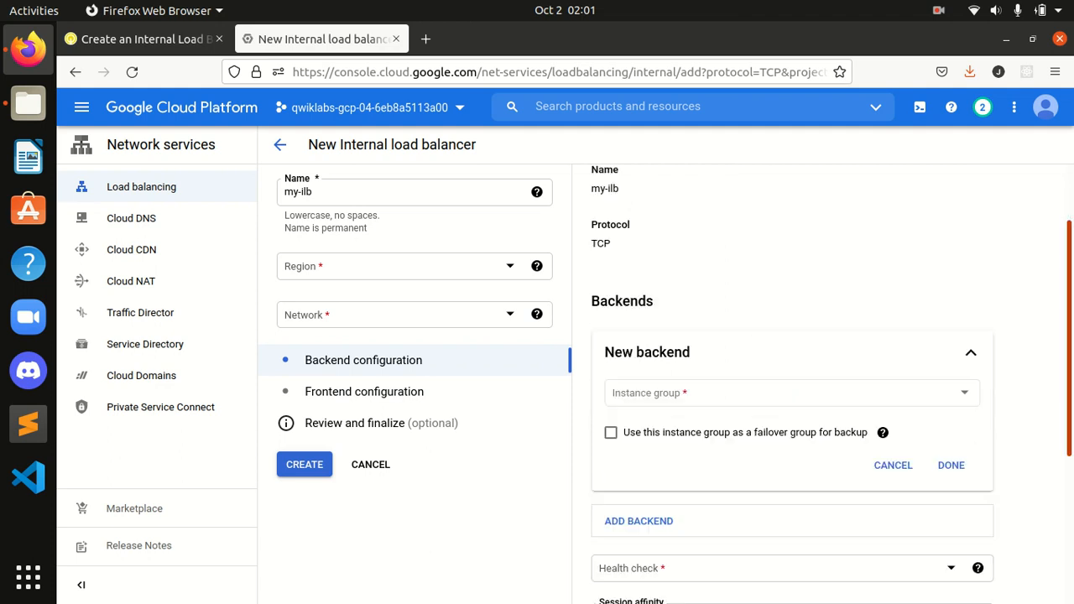
# - Following the lab's values, set the load balancer's region to us-central1 (Iowa) and its network to my-internal-app
pyautogui.click(168, 39)
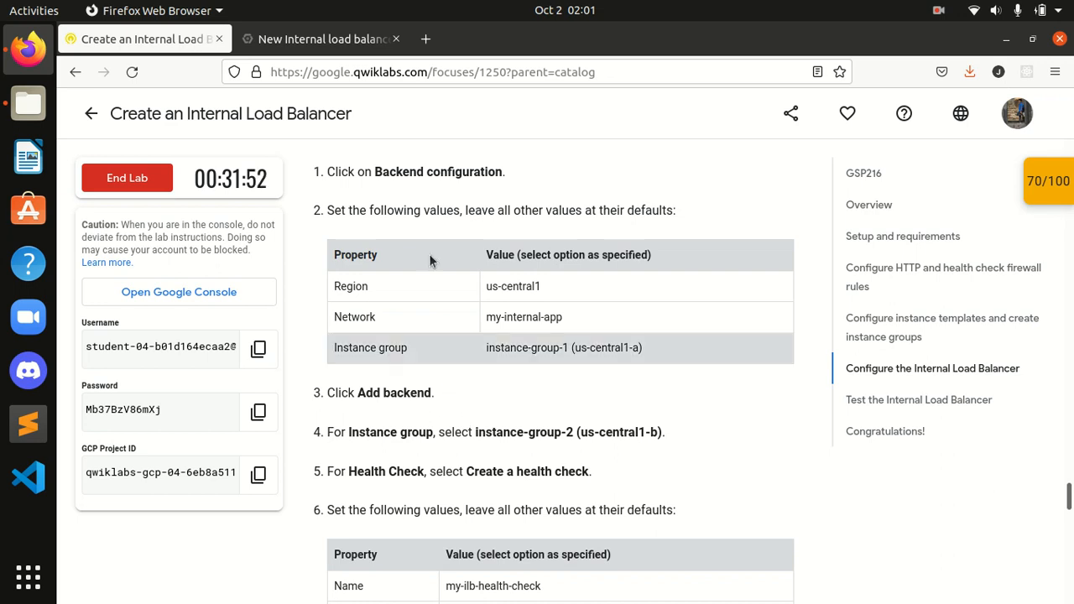
pyautogui.click(321, 39)
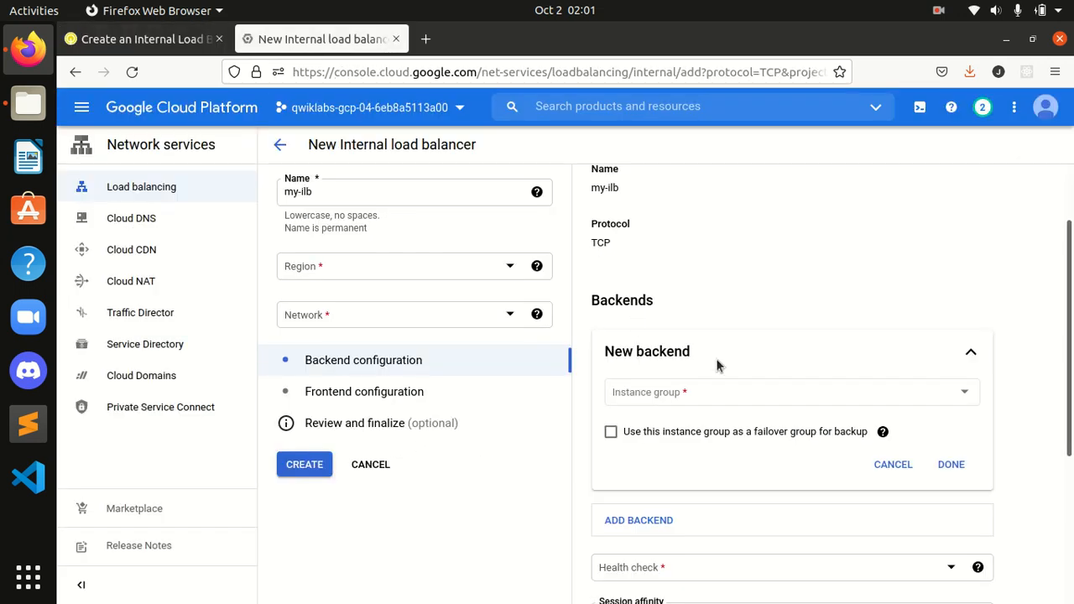
pyautogui.click(391, 266)
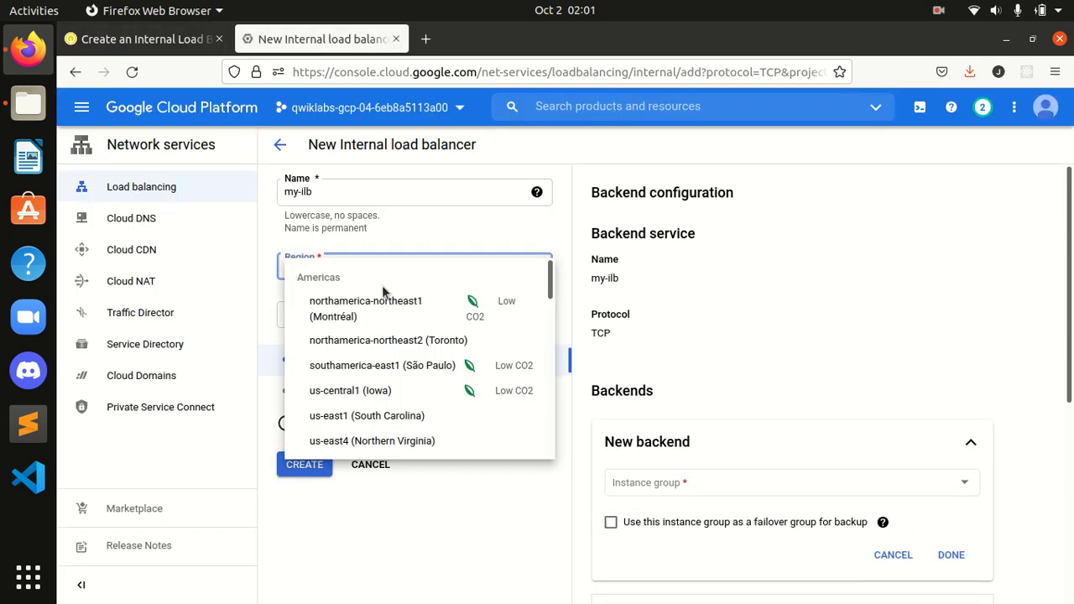
pyautogui.click(389, 391)
pyautogui.click(139, 40)
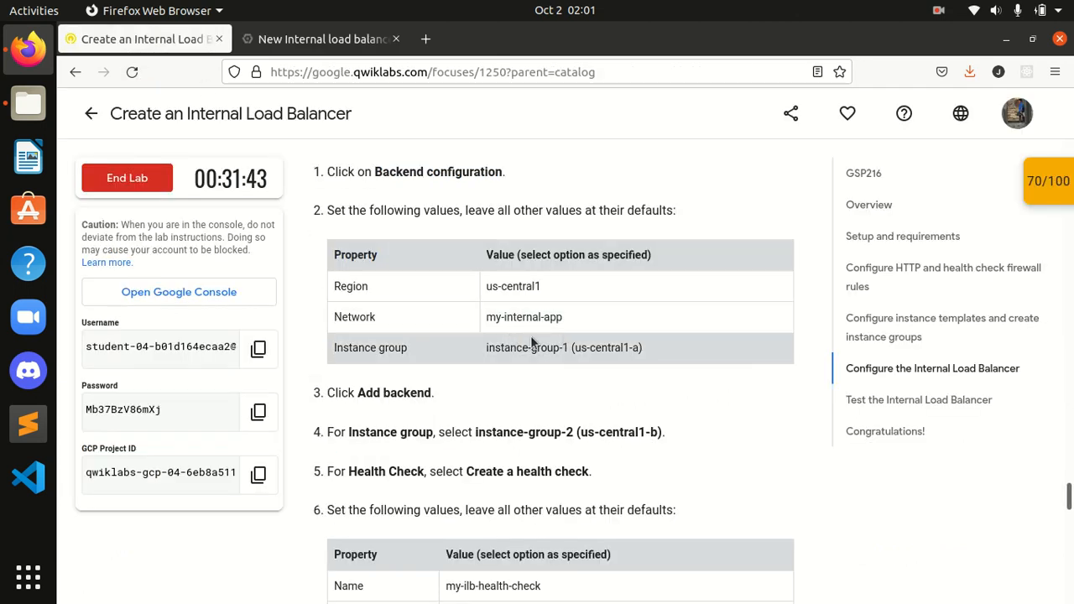
pyautogui.click(318, 40)
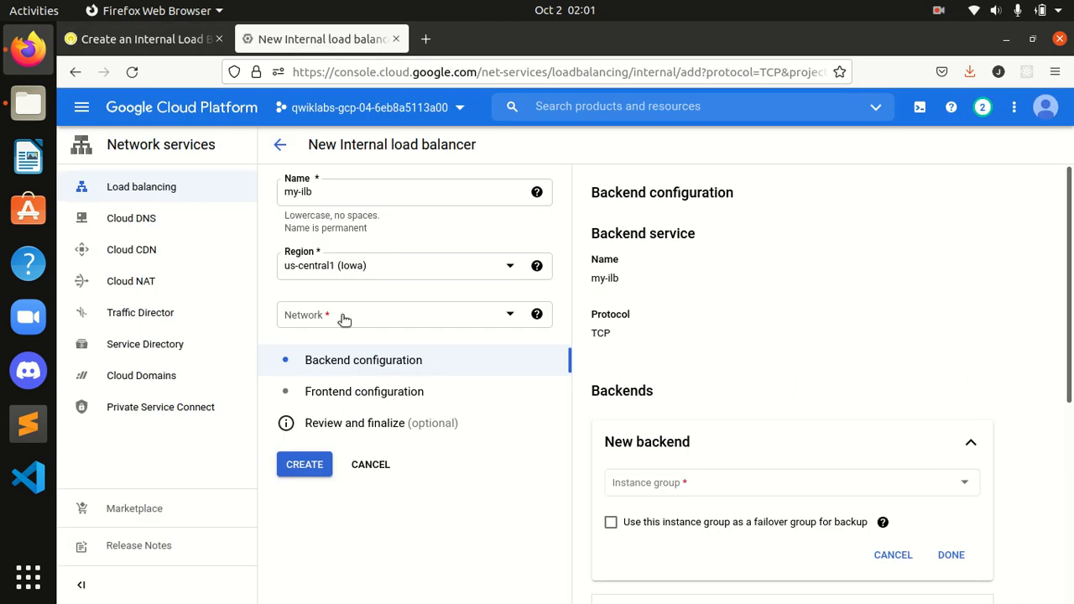
pyautogui.click(343, 316)
pyautogui.click(368, 393)
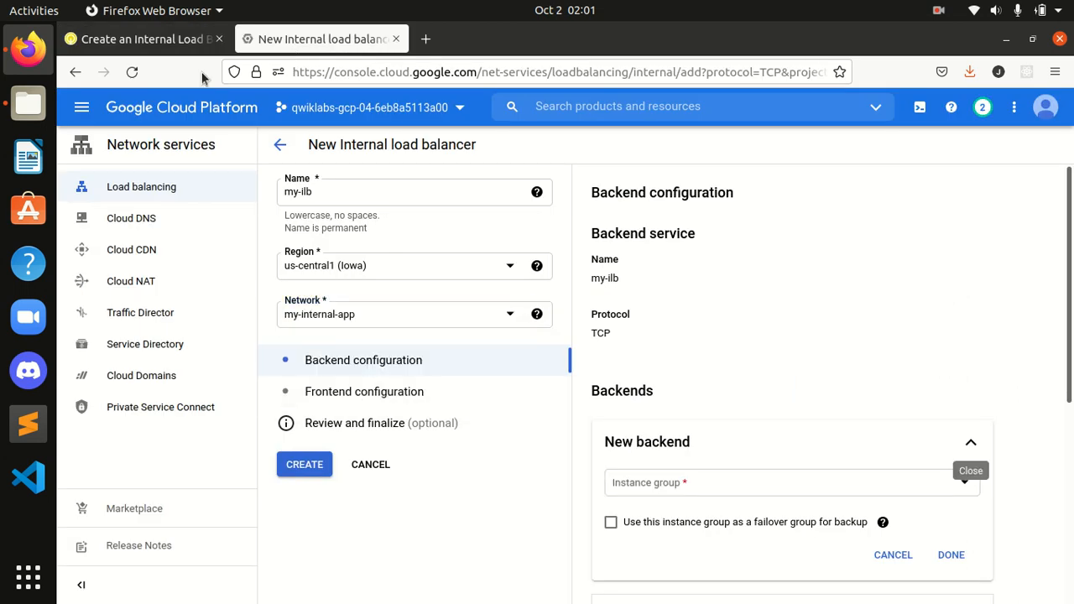
# - Assign instance-group-1 (us-central1-a) as the instance group of the first backend, as given in the lab instructions
pyautogui.click(143, 40)
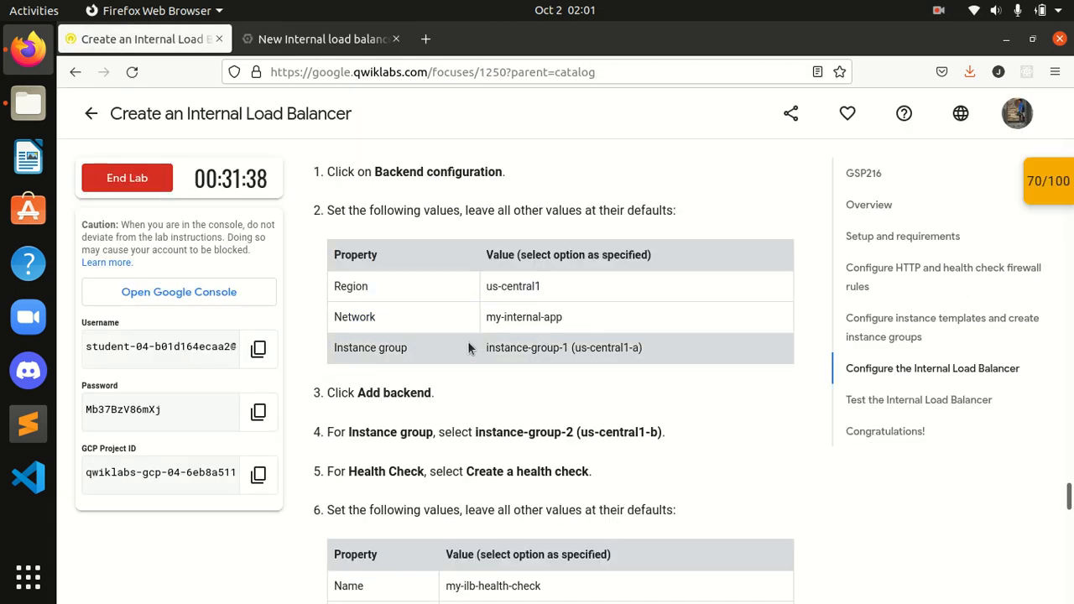
pyautogui.click(310, 39)
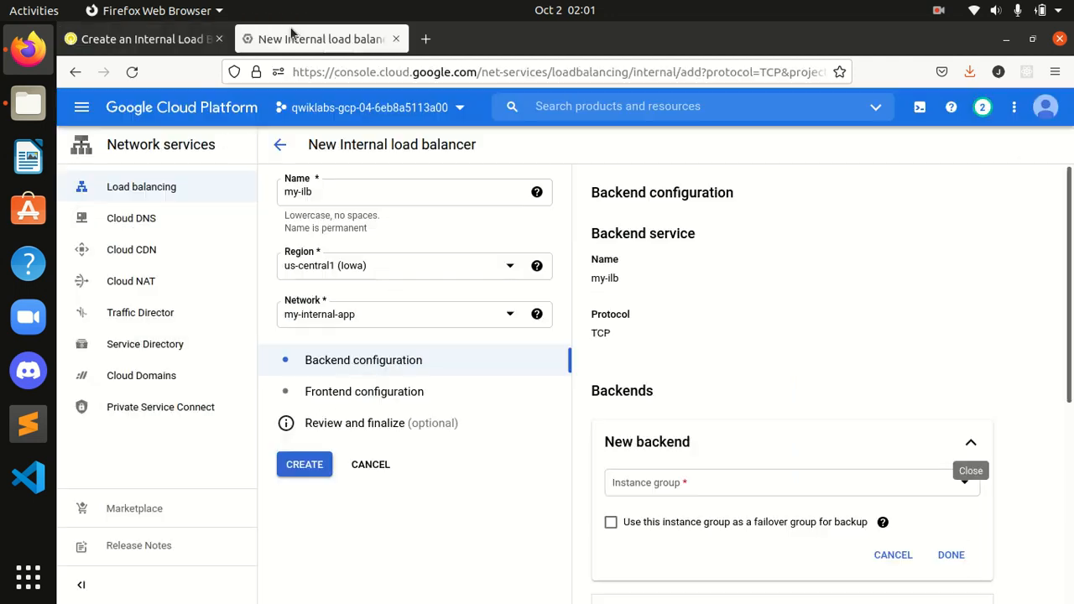
pyautogui.click(705, 484)
pyautogui.click(698, 538)
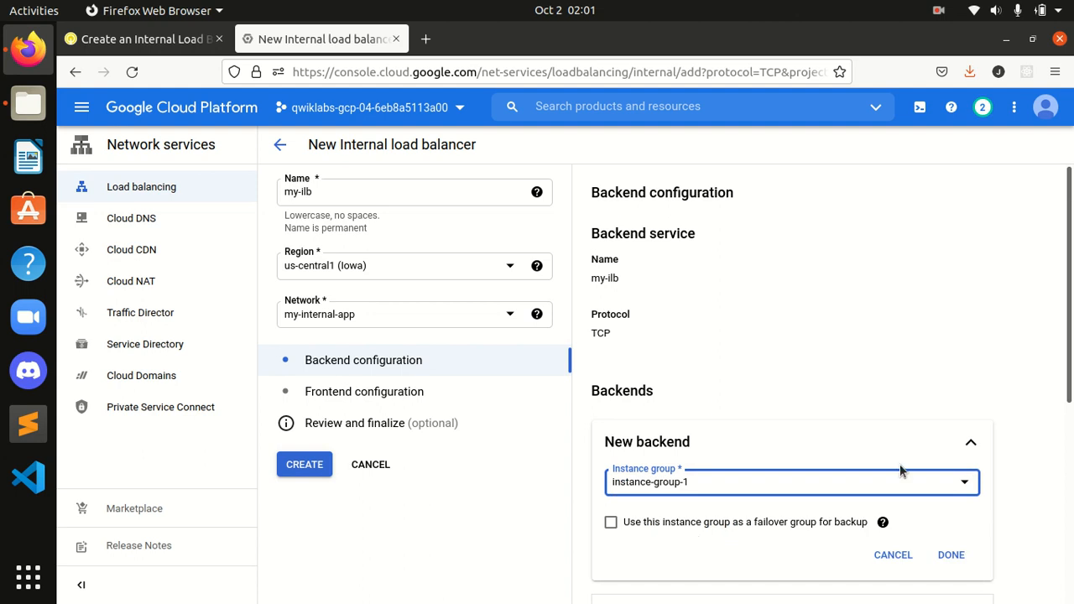
pyautogui.scroll(-4, 731, 523)
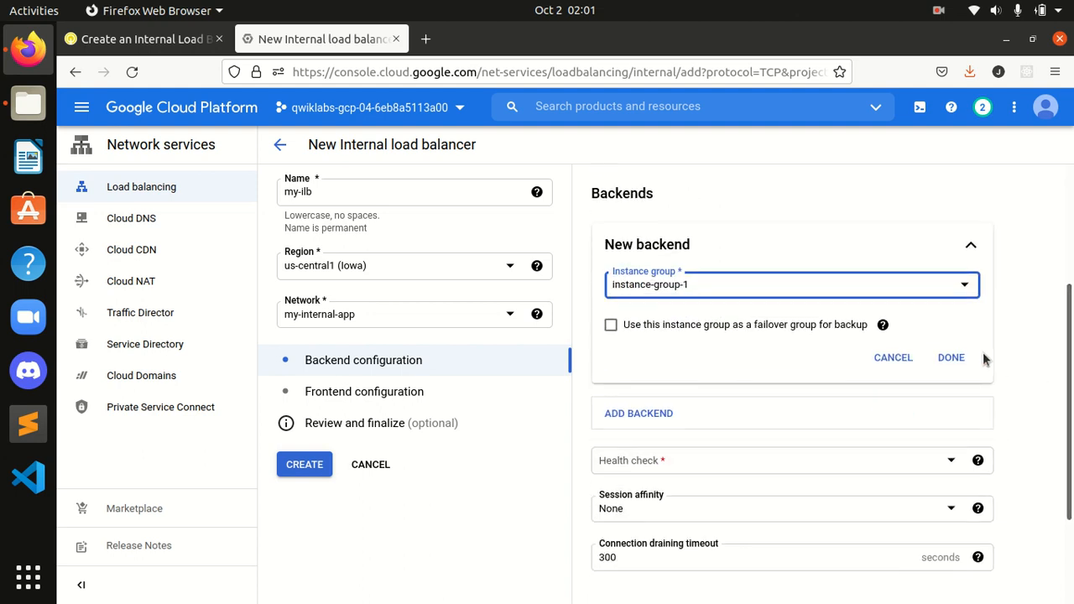
# - Add a second backend and assign instance-group-2 (us-central1-b) to it, as the lab instructs
pyautogui.click(138, 38)
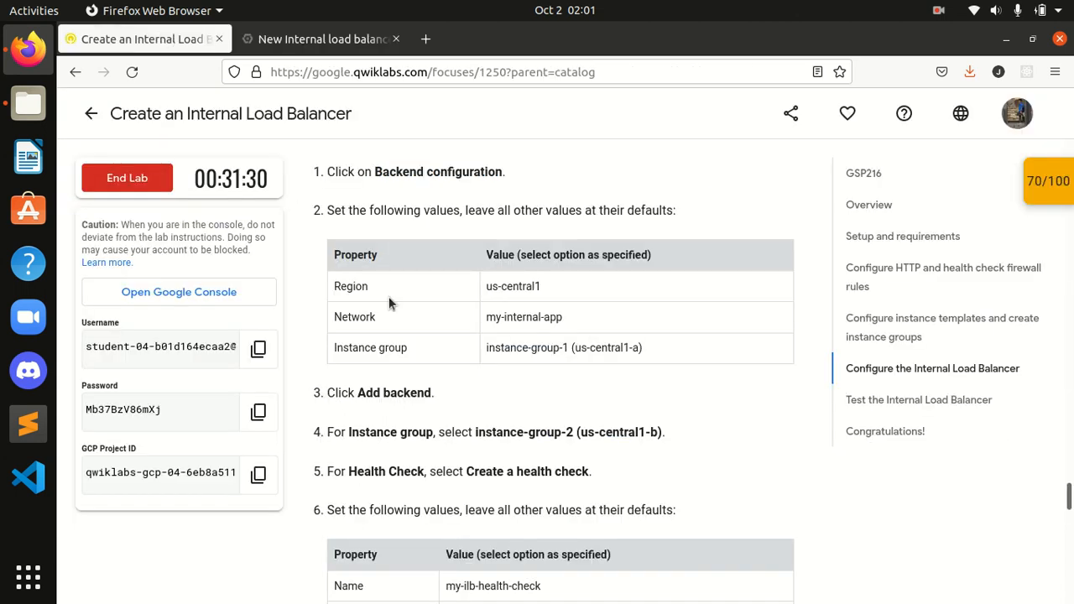
pyautogui.click(302, 42)
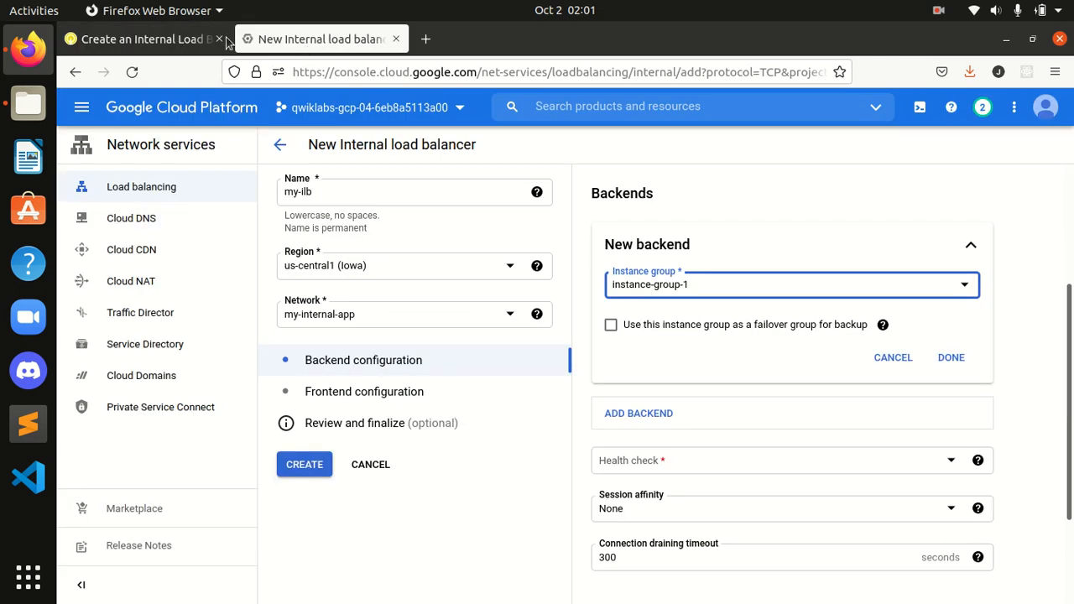
pyautogui.click(153, 37)
pyautogui.click(273, 34)
pyautogui.click(663, 417)
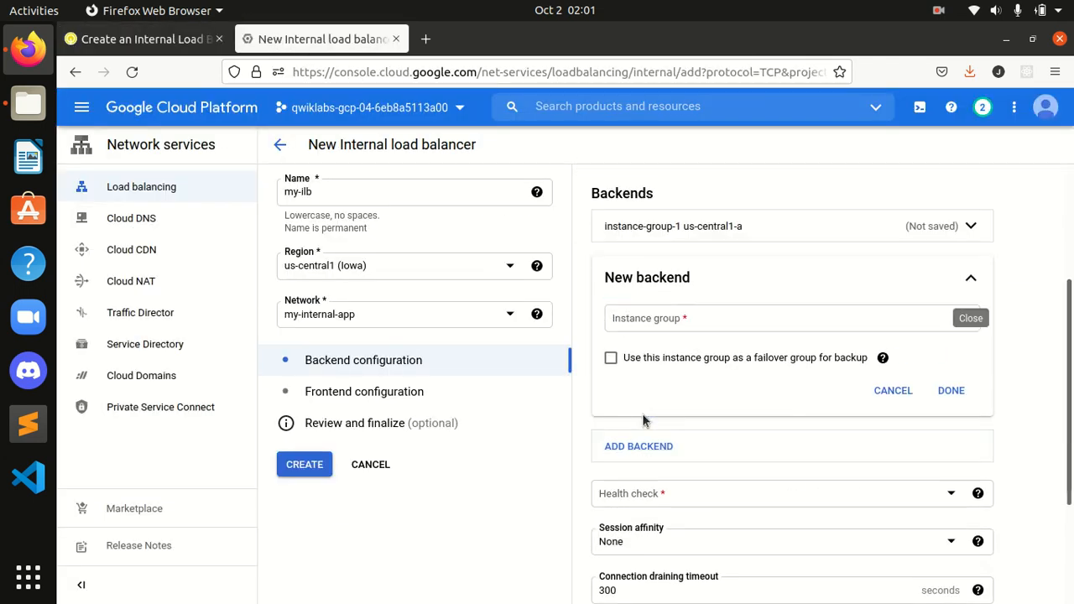
pyautogui.click(160, 44)
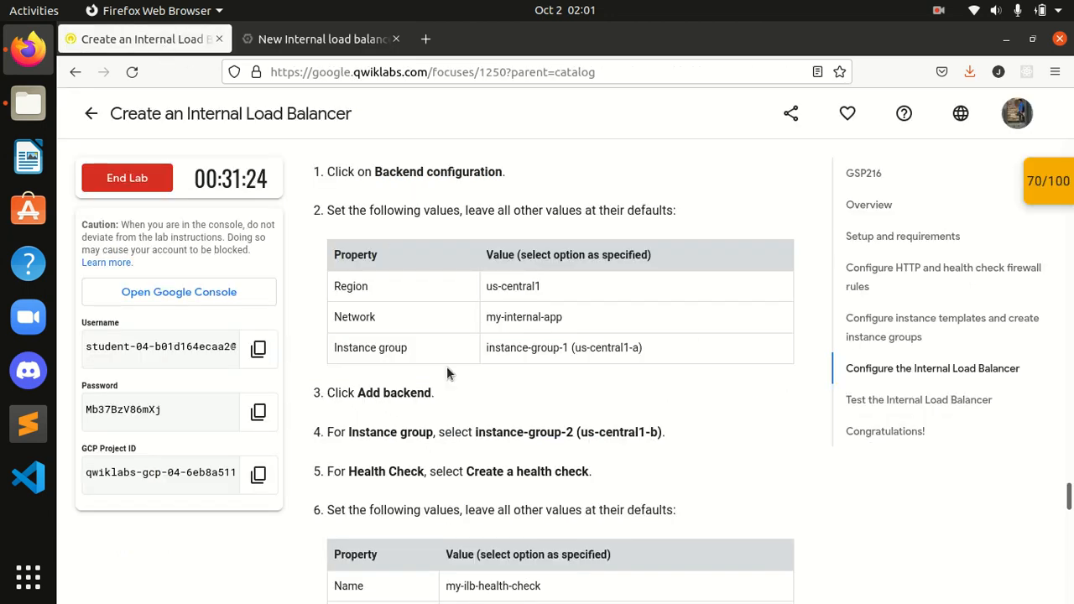
pyautogui.scroll(-2, 446, 373)
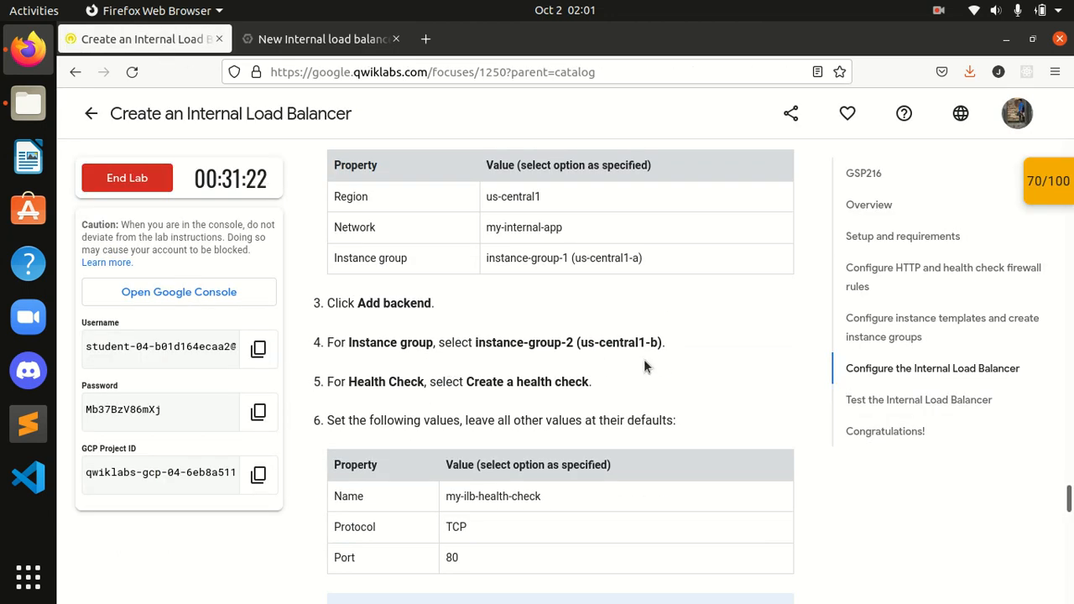
pyautogui.click(294, 39)
pyautogui.click(689, 327)
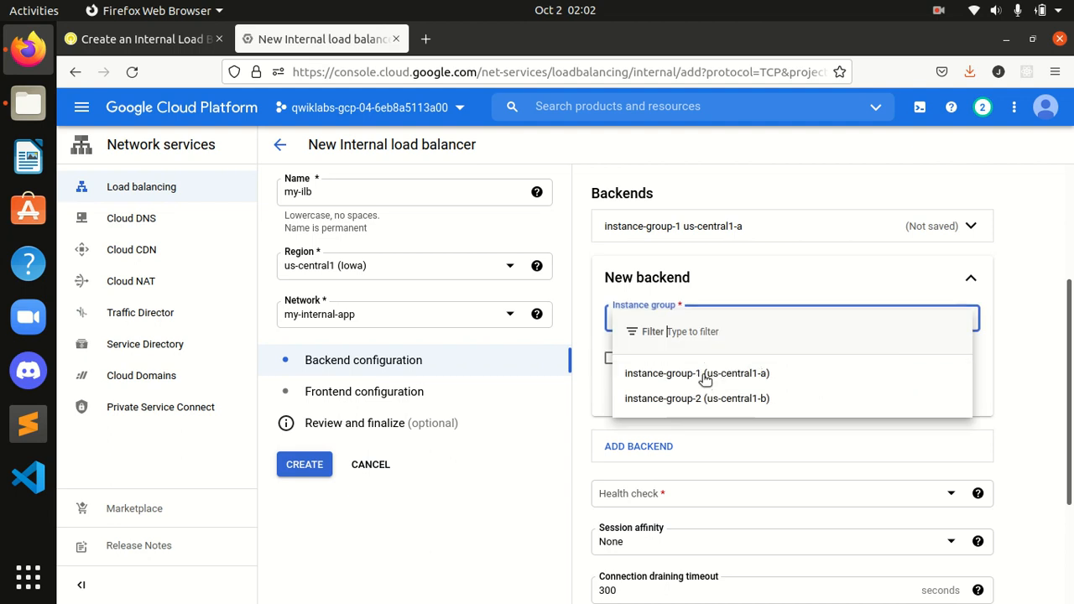
pyautogui.click(710, 400)
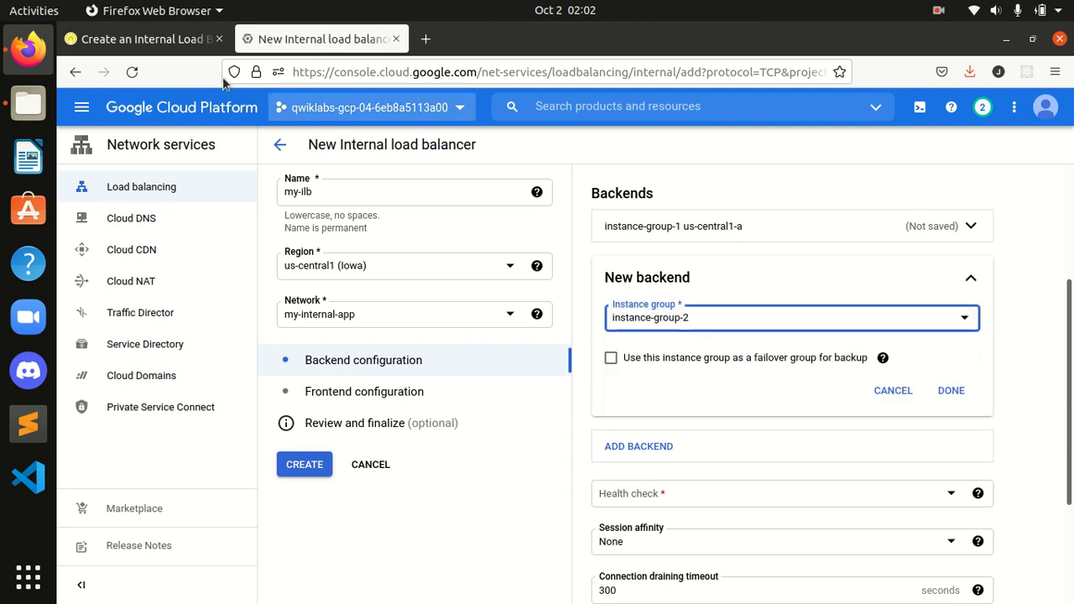
# - Check the lab's health check instructions and start creating a new health check for the backend service
pyautogui.click(168, 39)
pyautogui.scroll(-2, 491, 353)
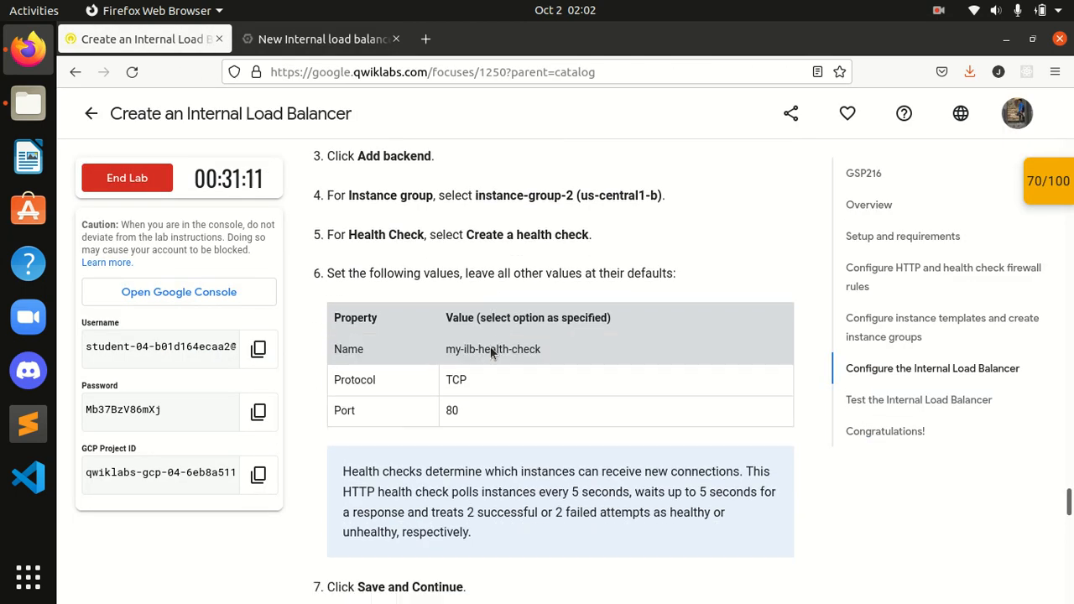
pyautogui.click(260, 42)
pyautogui.scroll(-2, 837, 427)
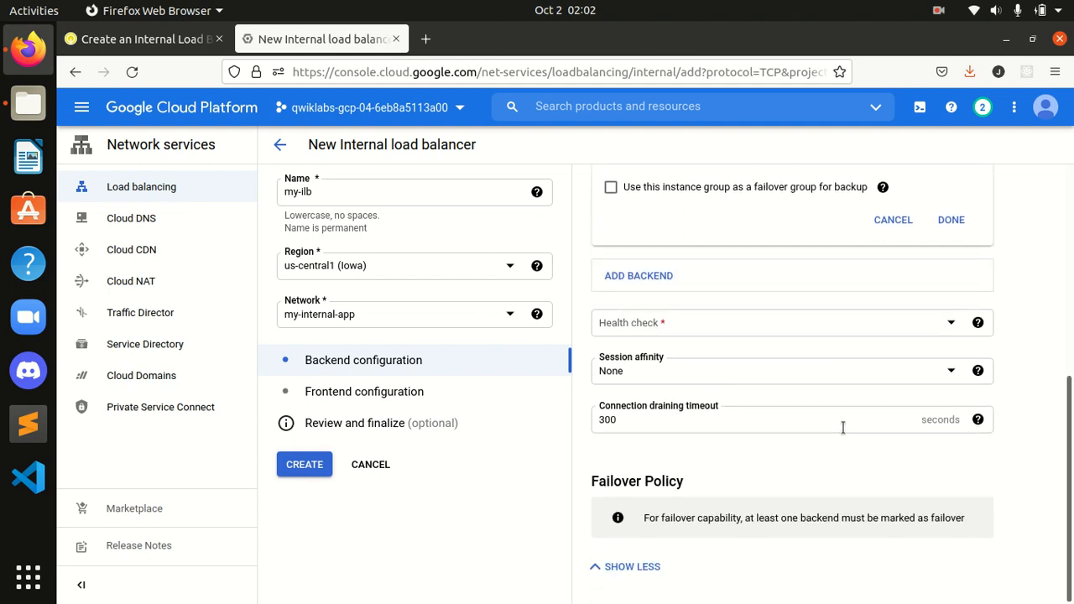
pyautogui.scroll(5, 843, 427)
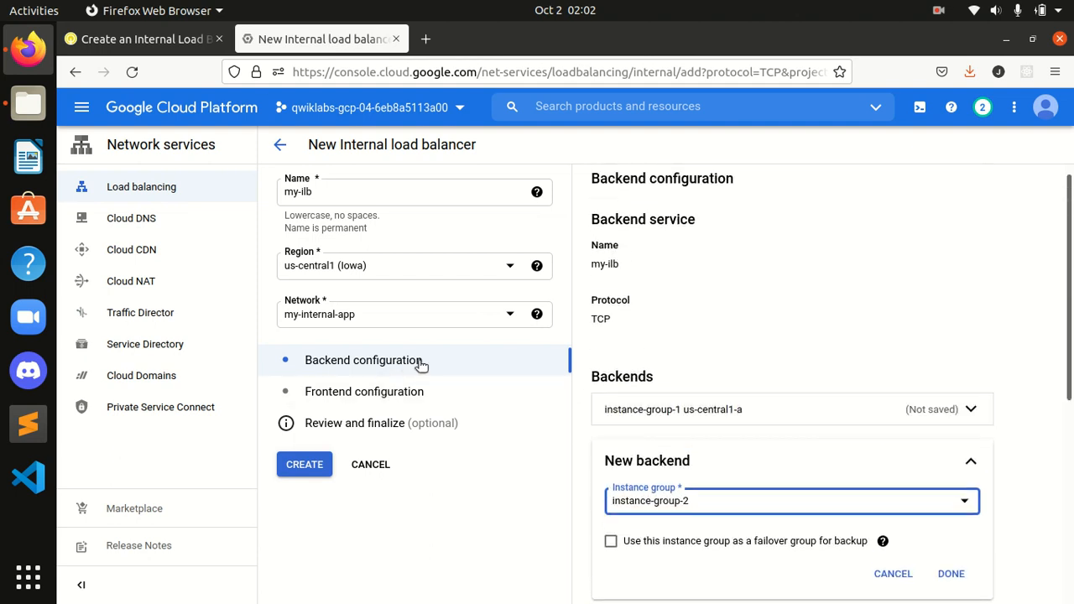
pyautogui.scroll(-3, 1039, 321)
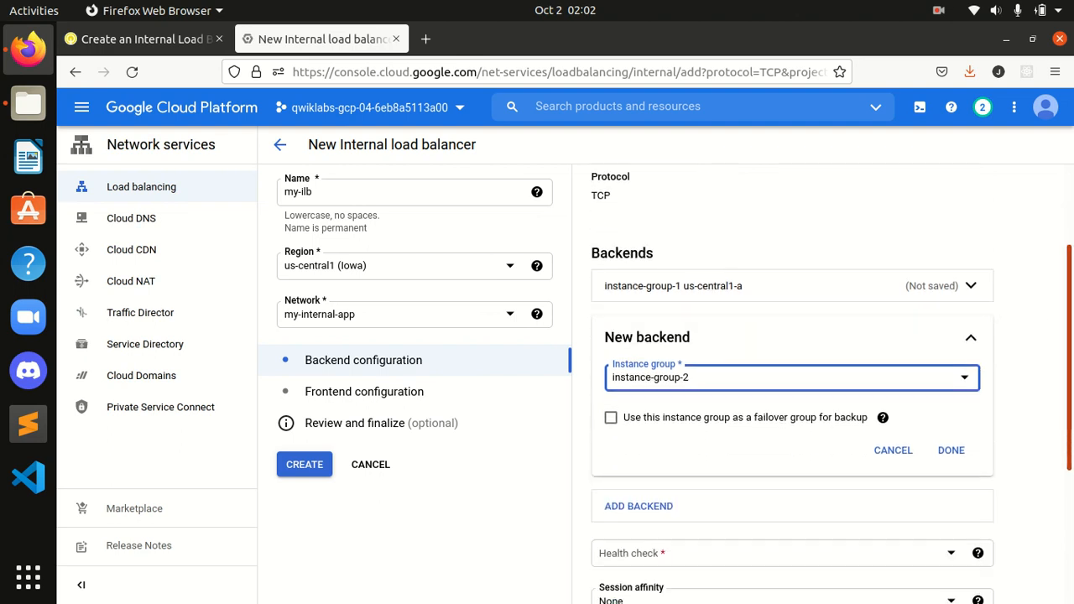
pyautogui.click(781, 508)
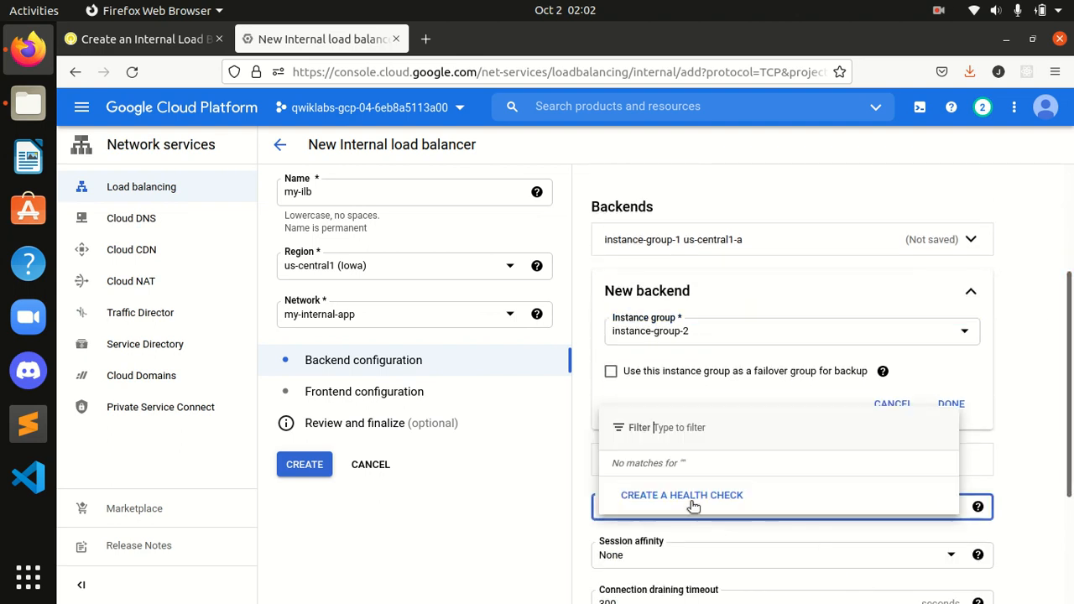
pyautogui.click(681, 495)
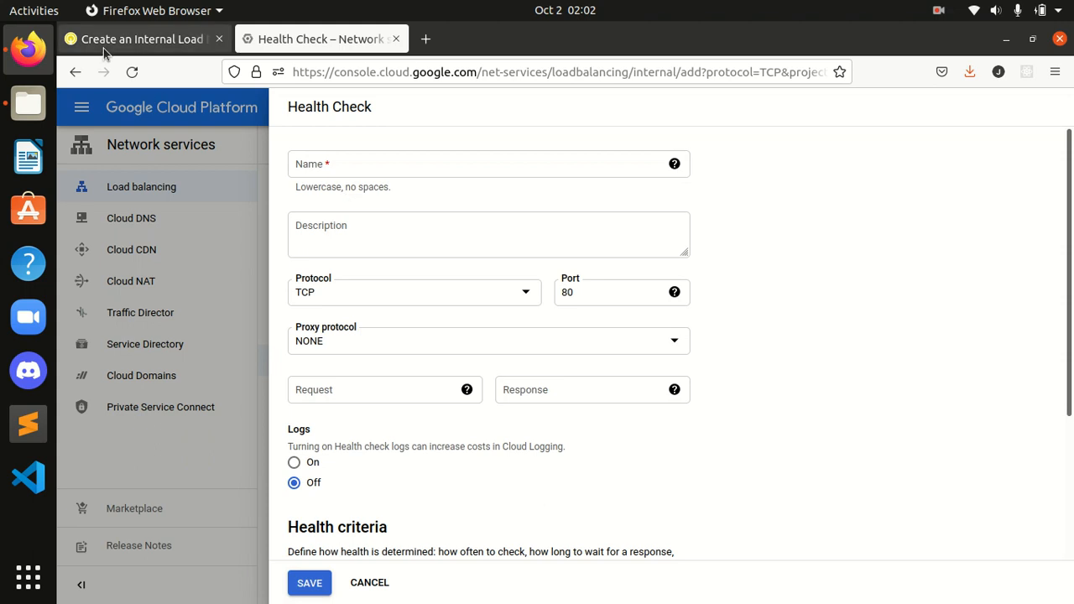
# - Copy the health check name from the lab instructions and name the new health check my-ilb-health-check
pyautogui.click(104, 44)
pyautogui.moveTo(552, 322); pyautogui.dragTo(464, 323)
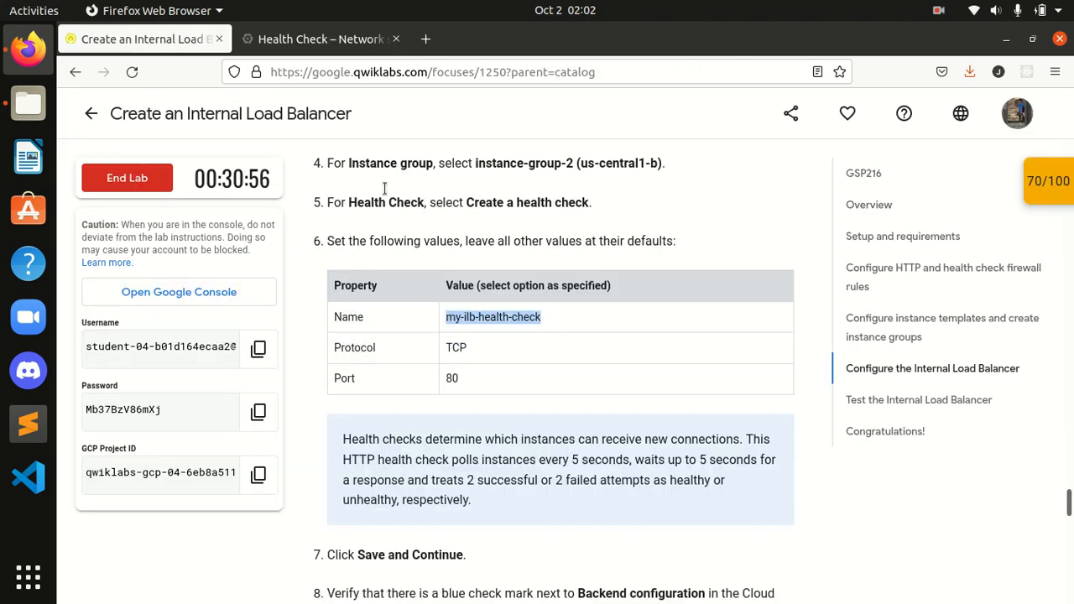
pyautogui.click(319, 39)
pyautogui.click(372, 164)
pyautogui.write('my-ilb-health-check')
pyautogui.click(139, 39)
pyautogui.click(290, 46)
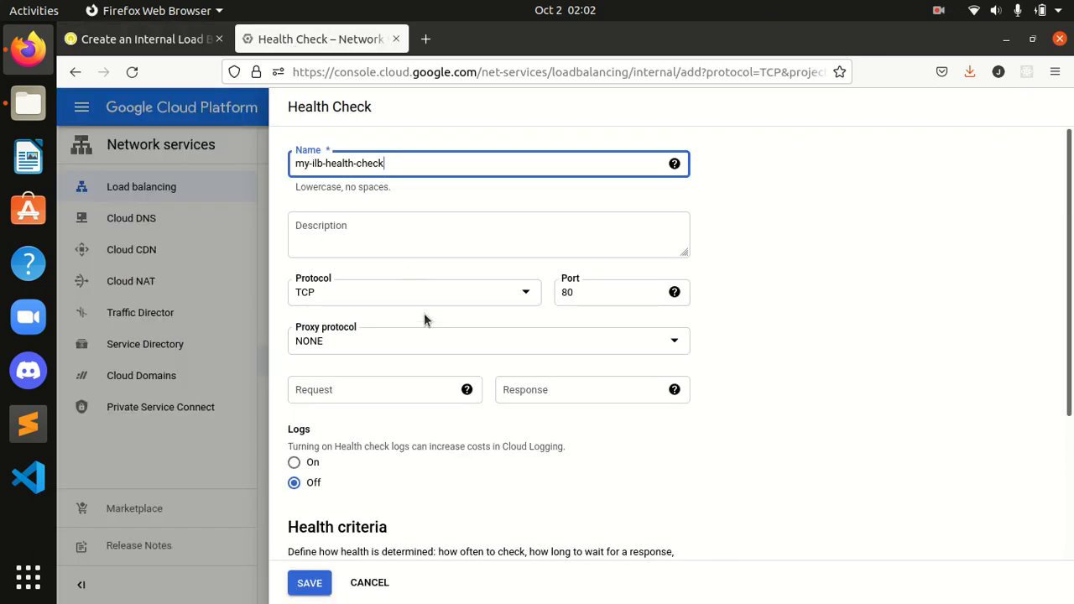
# - Check the lab's protocol and port values for the health check, keep TCP on port 80, and save the health check
pyautogui.click(155, 40)
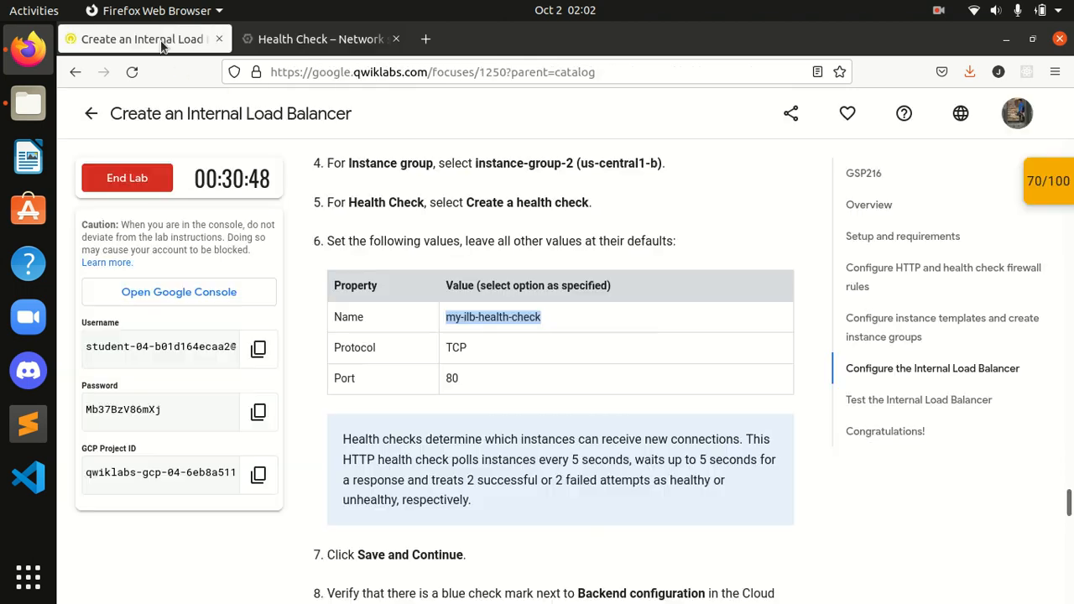
pyautogui.scroll(-2, 465, 384)
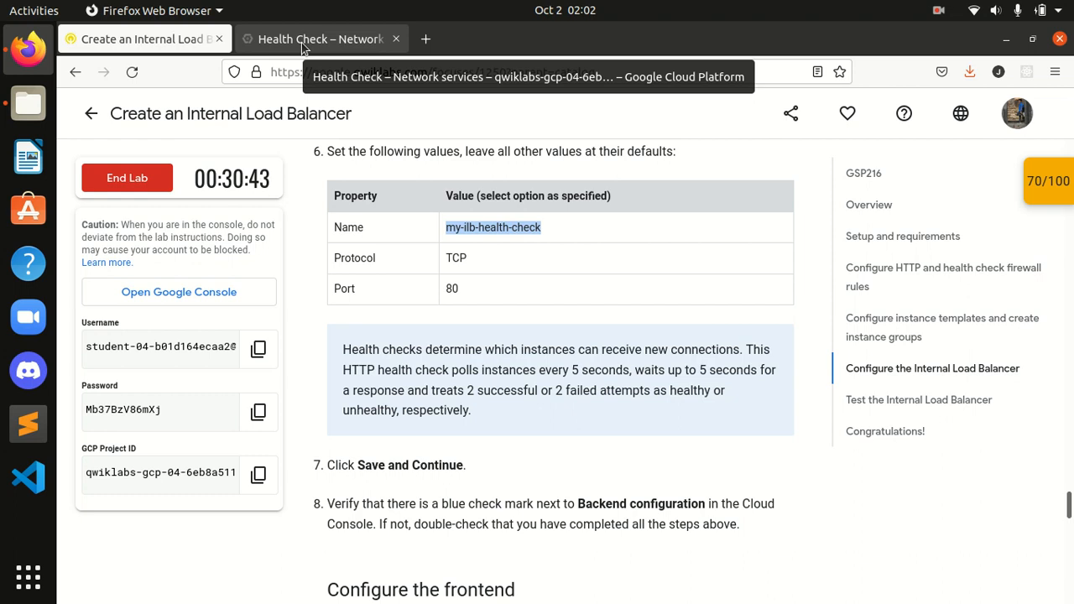
pyautogui.click(301, 42)
pyautogui.scroll(-5, 447, 490)
pyautogui.click(310, 581)
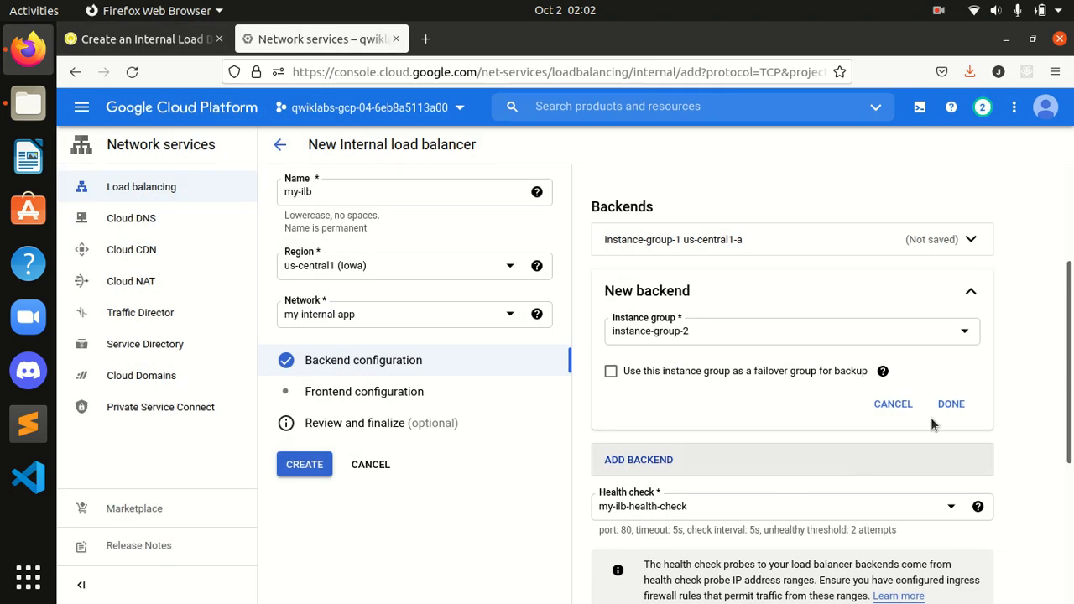
# - Check the lab's backend verification step against the backend configuration of the load balancer
pyautogui.scroll(-1, 870, 462)
pyautogui.click(143, 39)
pyautogui.scroll(-4, 388, 417)
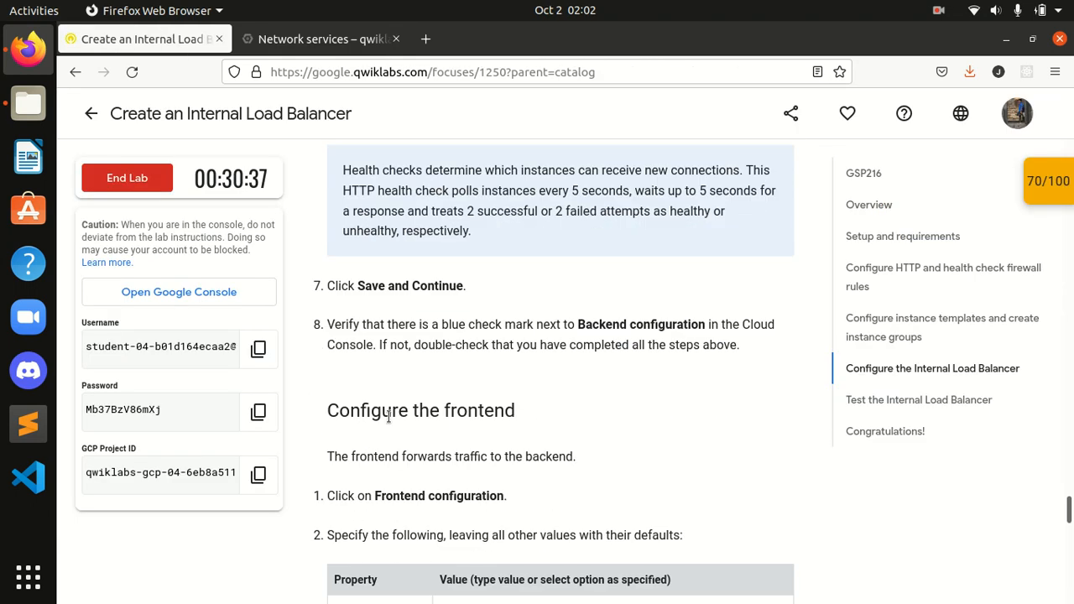
pyautogui.scroll(4, 388, 417)
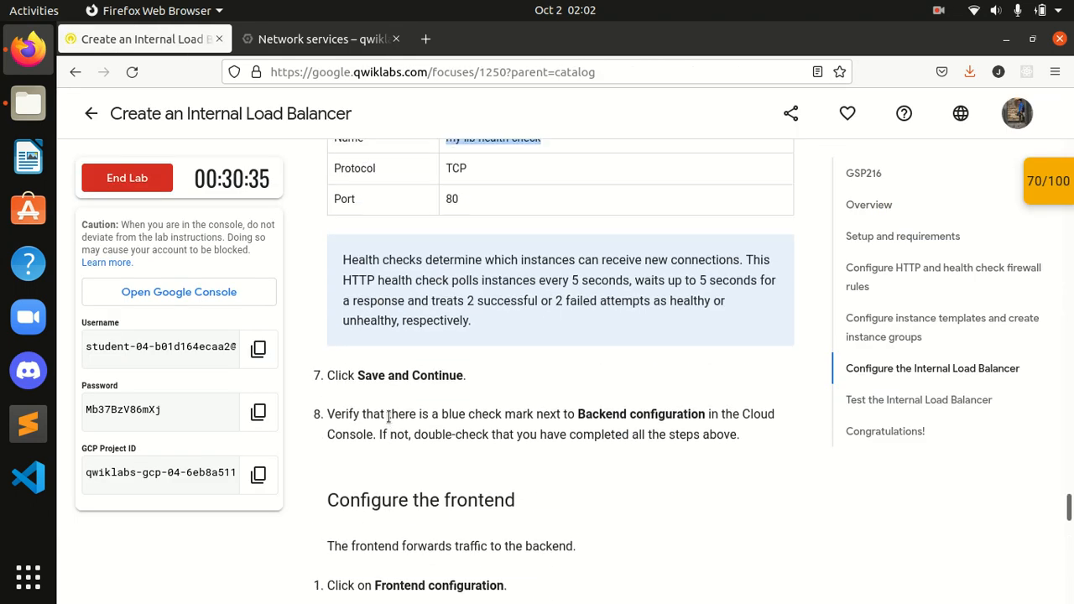
pyautogui.scroll(-4, 389, 417)
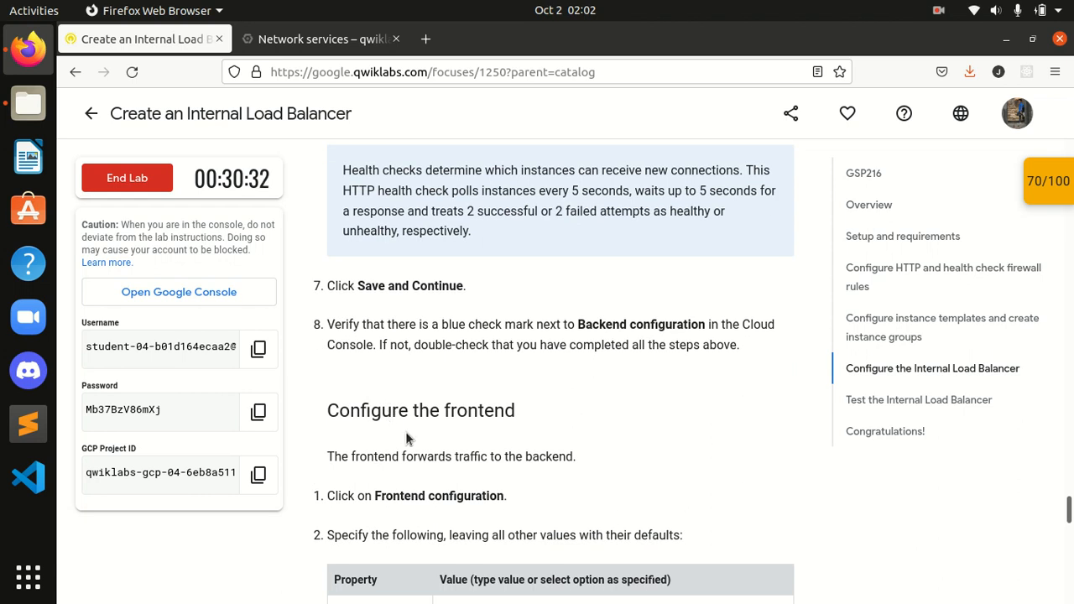
pyautogui.click(312, 40)
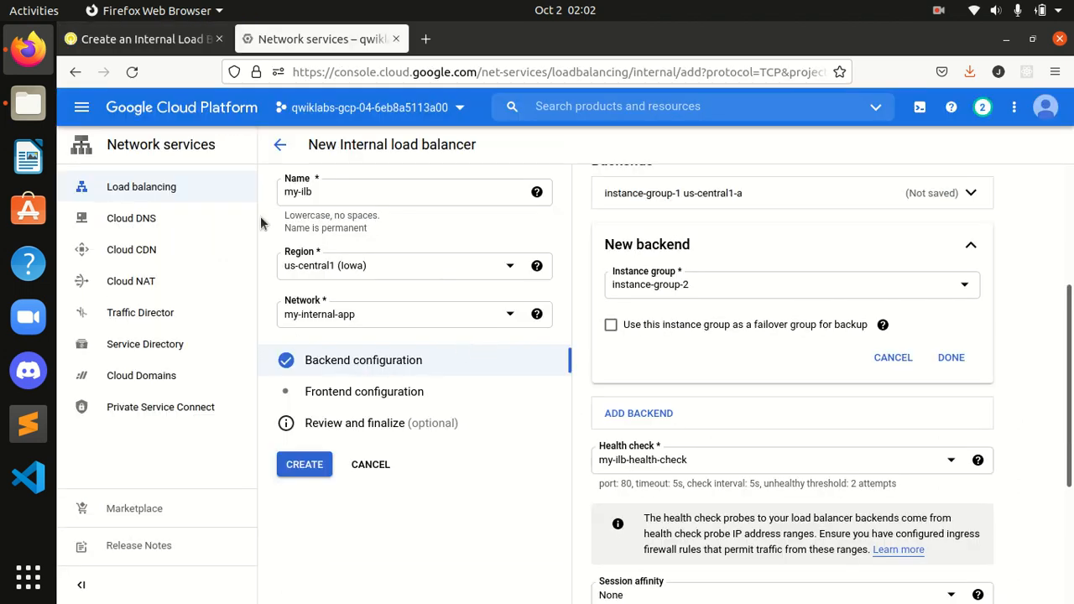
# - Read the lab's frontend instructions and open the load balancer's frontend configuration
pyautogui.click(147, 39)
pyautogui.scroll(-4, 359, 385)
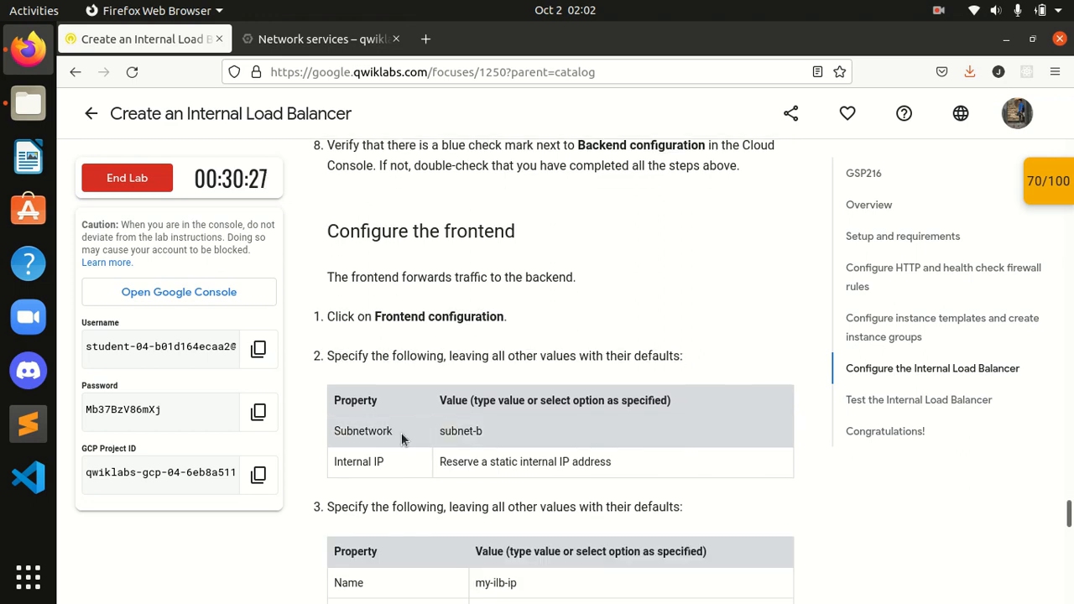
pyautogui.click(312, 39)
pyautogui.click(312, 393)
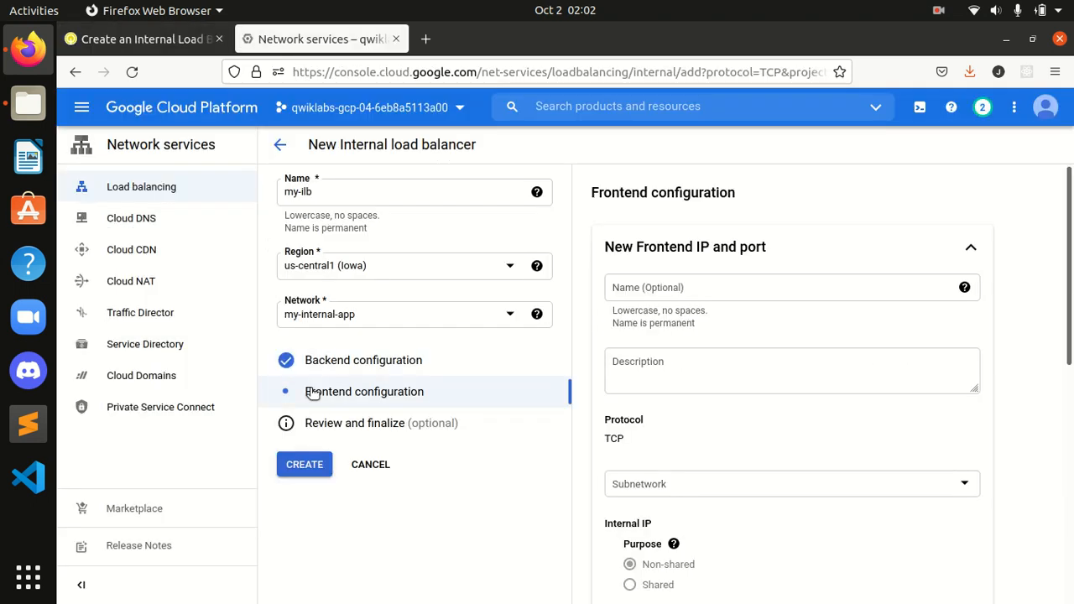
# - Look up the subnetwork value in the lab and set the frontend's subnetwork to subnet-b
pyautogui.click(202, 40)
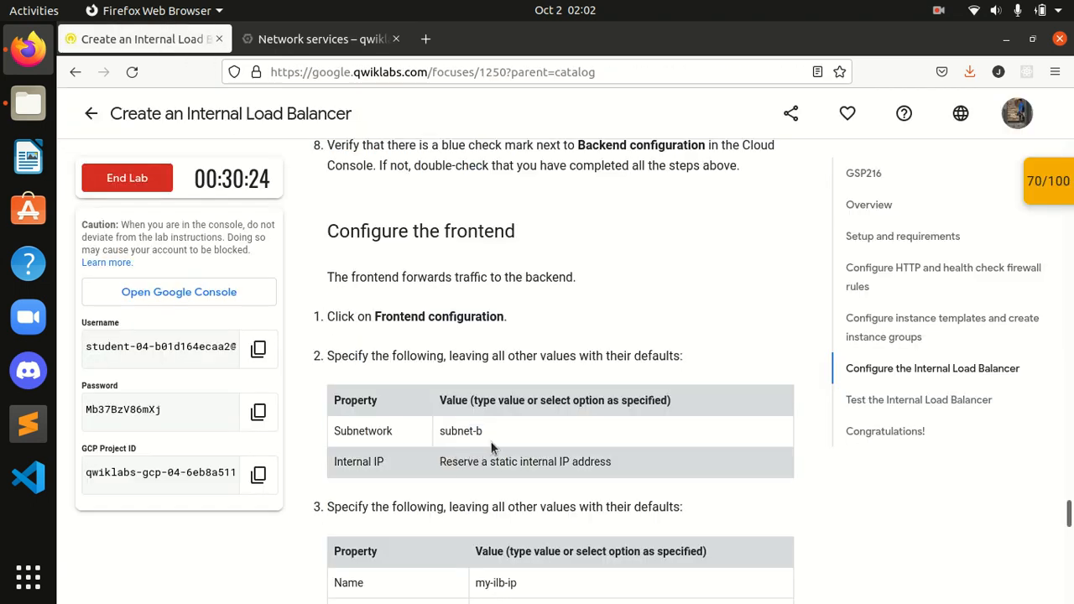
pyautogui.moveTo(496, 432); pyautogui.dragTo(334, 431)
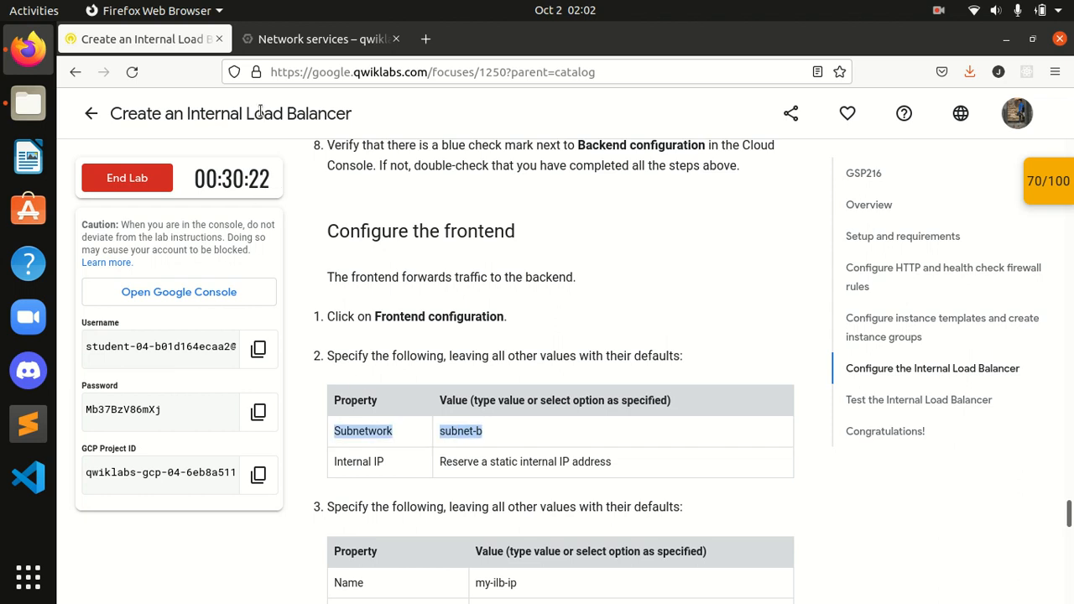
pyautogui.click(312, 39)
pyautogui.scroll(-2, 703, 451)
pyautogui.click(673, 413)
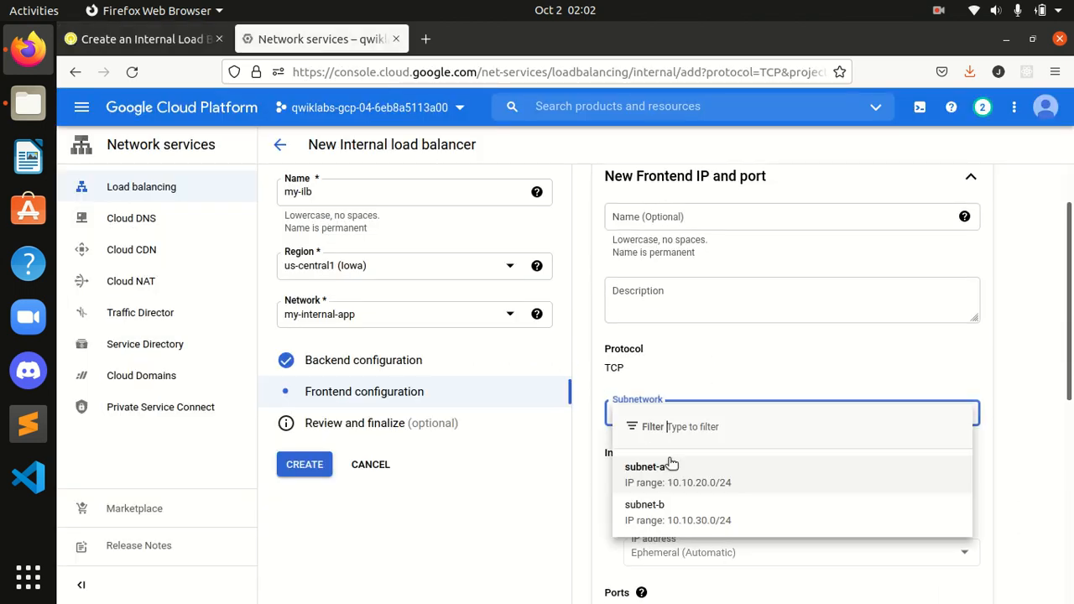
pyautogui.click(660, 509)
# - Read the lab's Internal IP requirement and examine the Internal IP and port settings of the frontend form
pyautogui.click(142, 38)
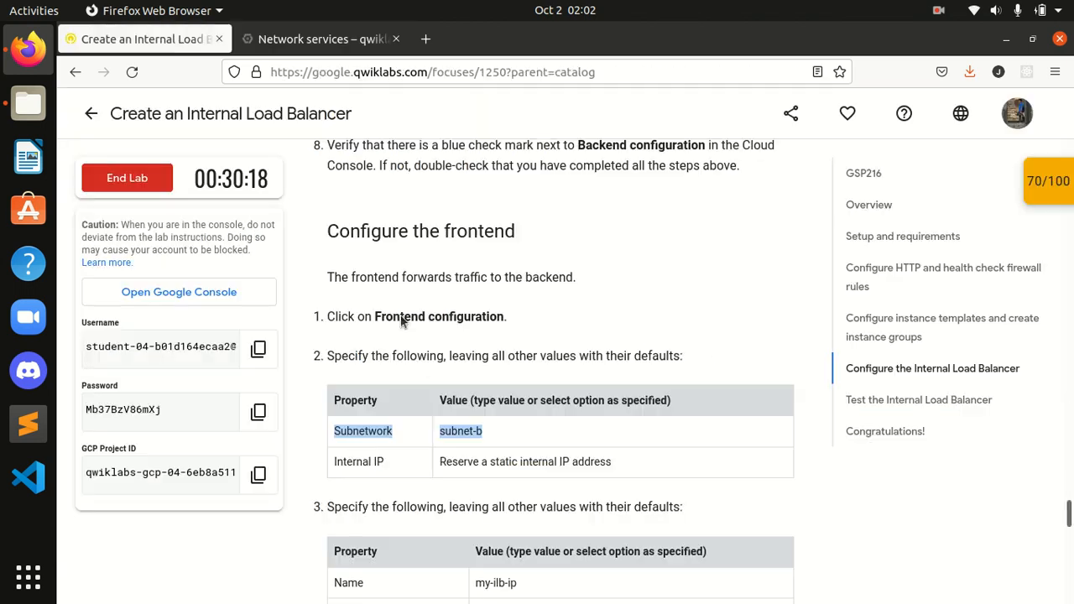
pyautogui.scroll(-2, 431, 395)
pyautogui.click(523, 377)
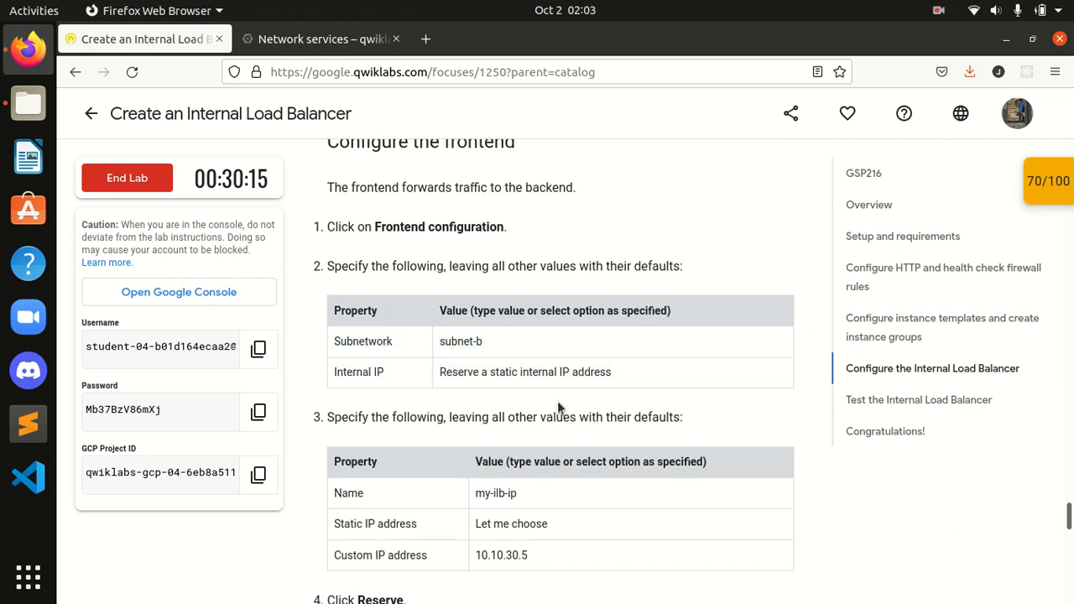
pyautogui.click(323, 39)
pyautogui.scroll(-2, 621, 386)
pyautogui.scroll(-2, 634, 398)
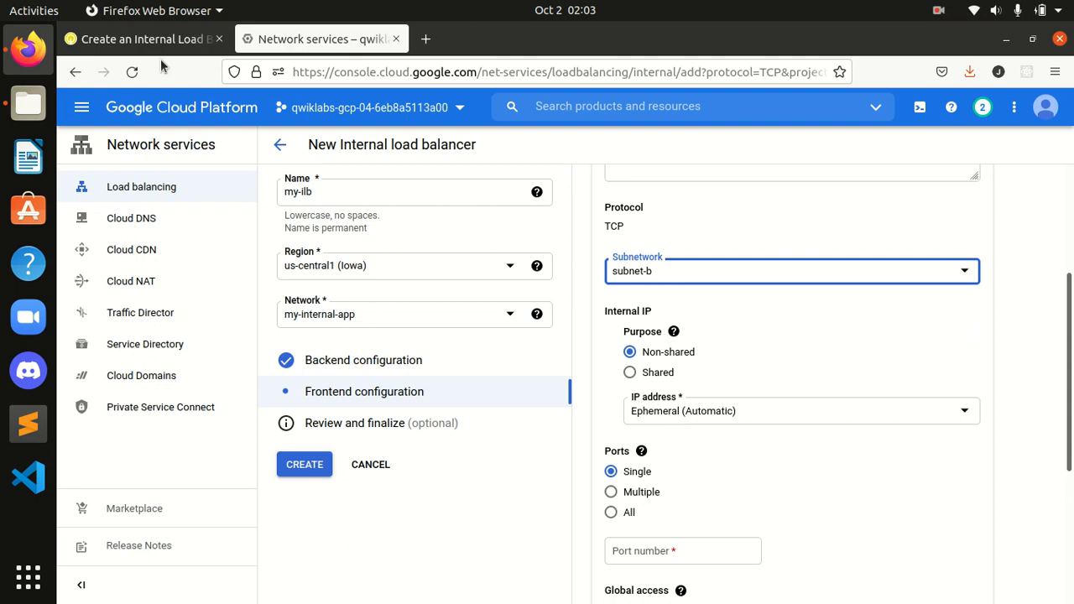
# - Recheck the lab's static internal IP requirement and examine the frontend's available IP address options, keeping the purpose as Non-shared
pyautogui.click(143, 39)
pyautogui.moveTo(439, 377); pyautogui.dragTo(591, 383)
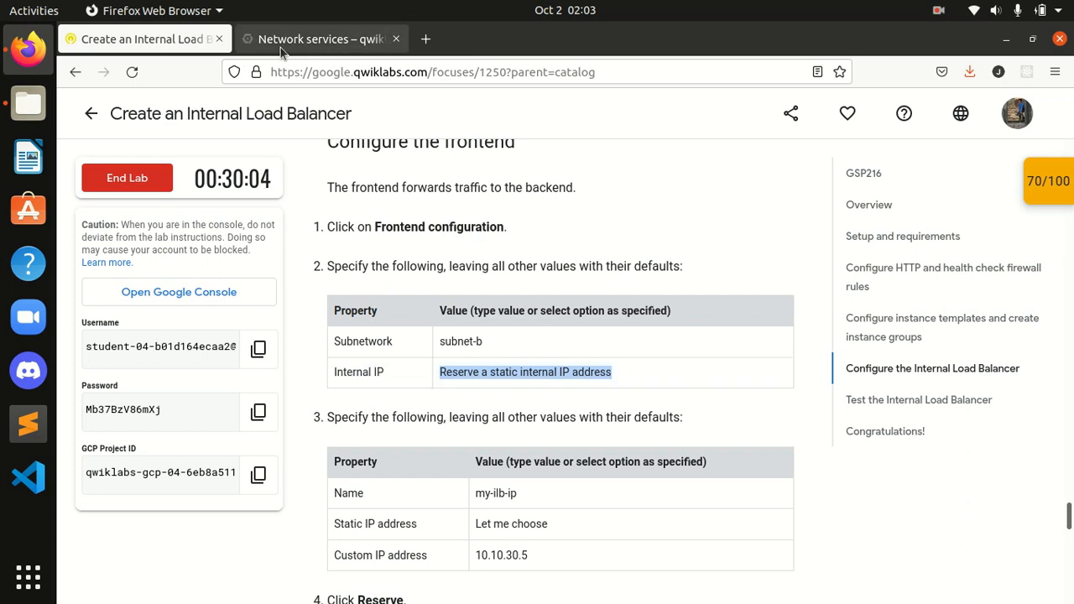
pyautogui.click(335, 39)
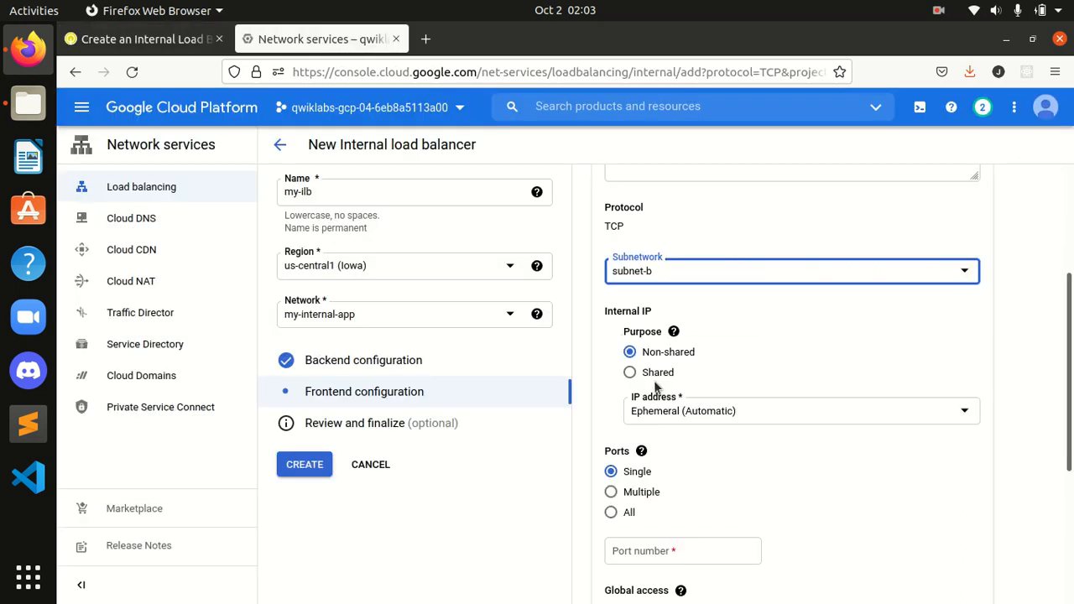
pyautogui.scroll(-3, 713, 377)
pyautogui.scroll(2, 779, 362)
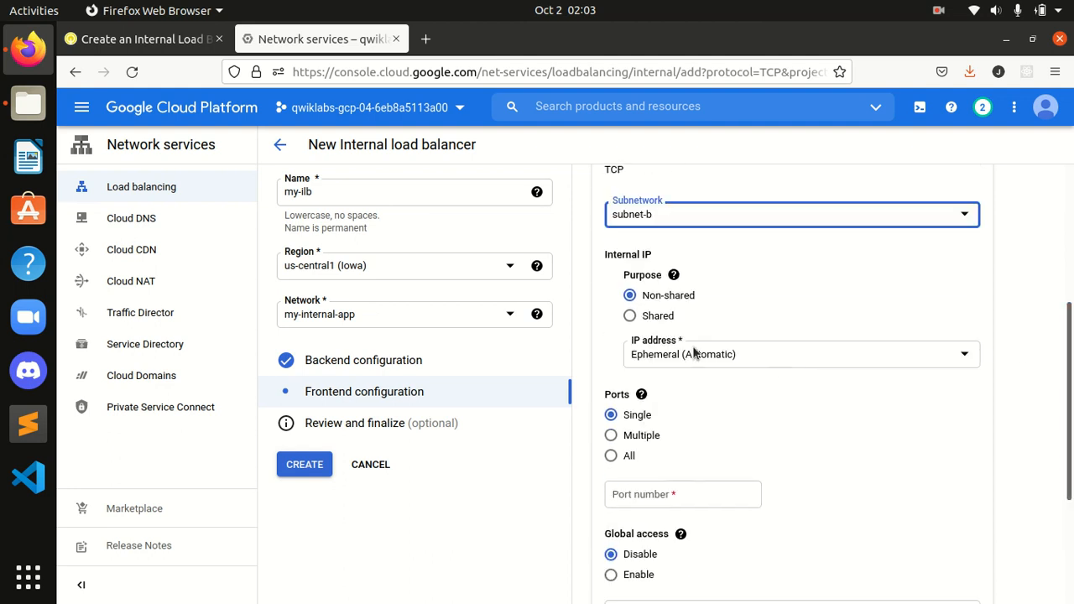
pyautogui.click(666, 359)
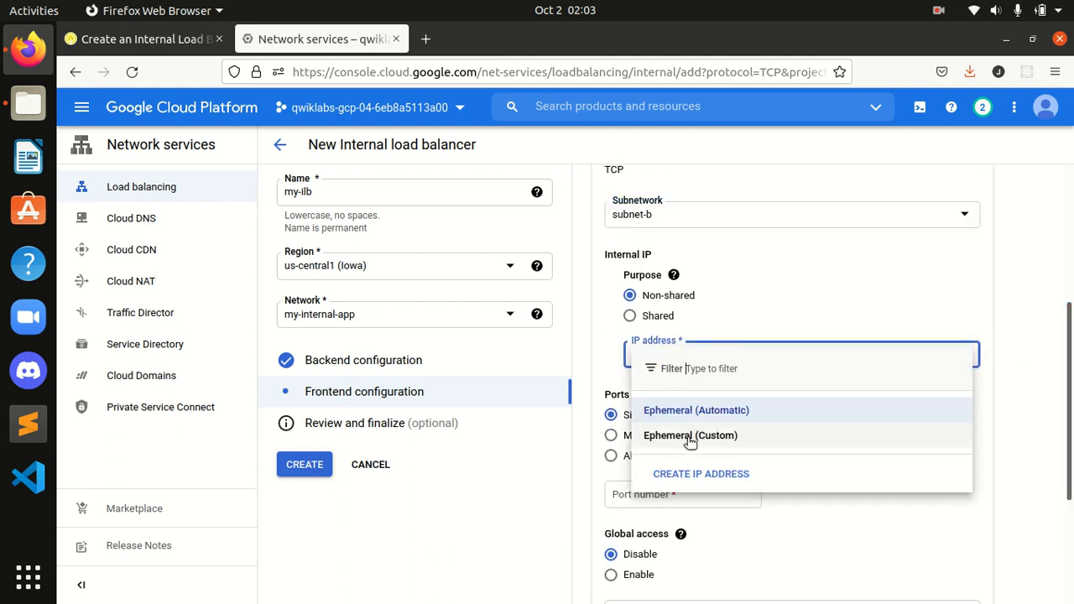
pyautogui.click(635, 315)
pyautogui.click(636, 317)
pyautogui.click(635, 299)
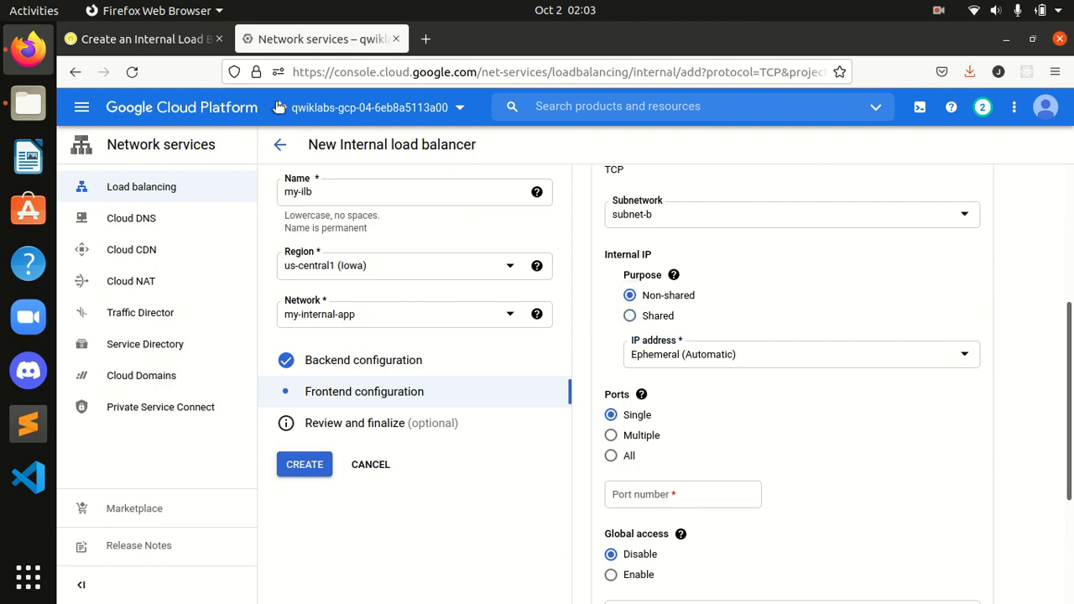
# - Review the lab's name, static IP and custom IP values and look through the frontend form for matching fields
pyautogui.click(144, 38)
pyautogui.click(447, 339)
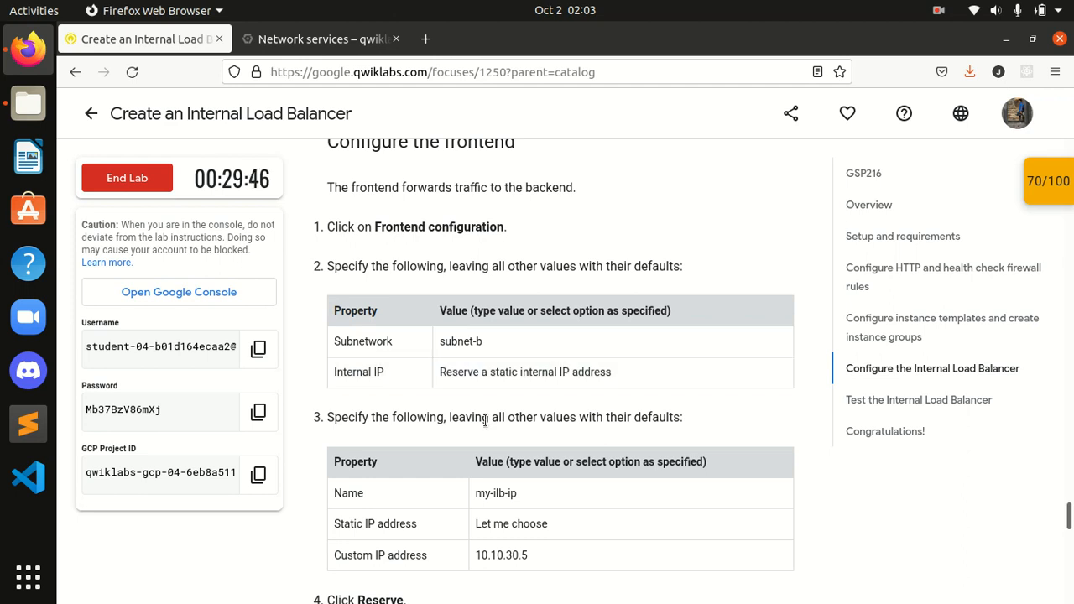
pyautogui.scroll(-2, 485, 420)
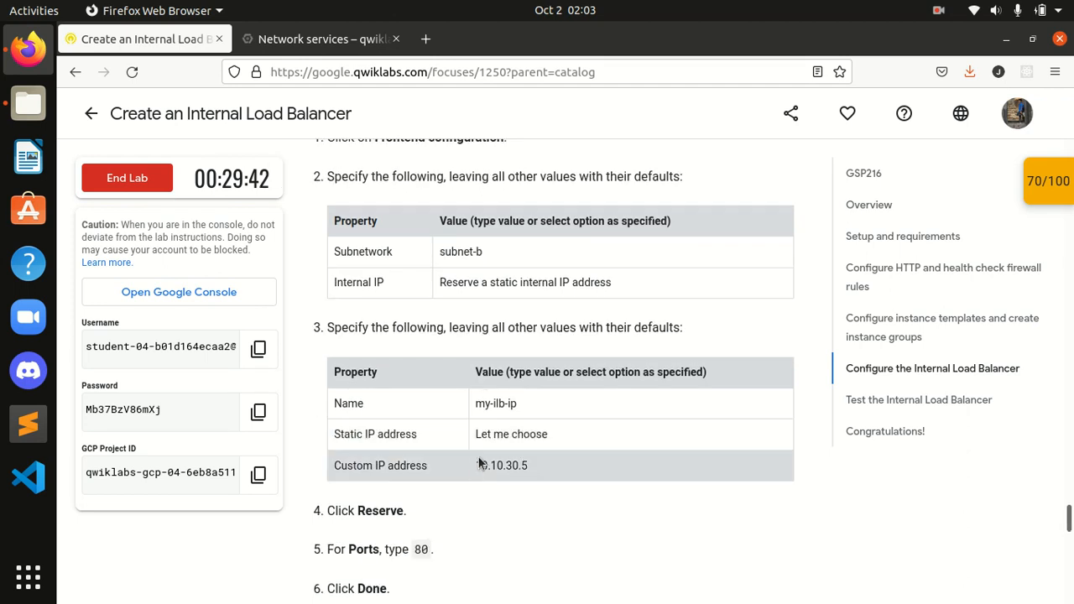
pyautogui.click(296, 43)
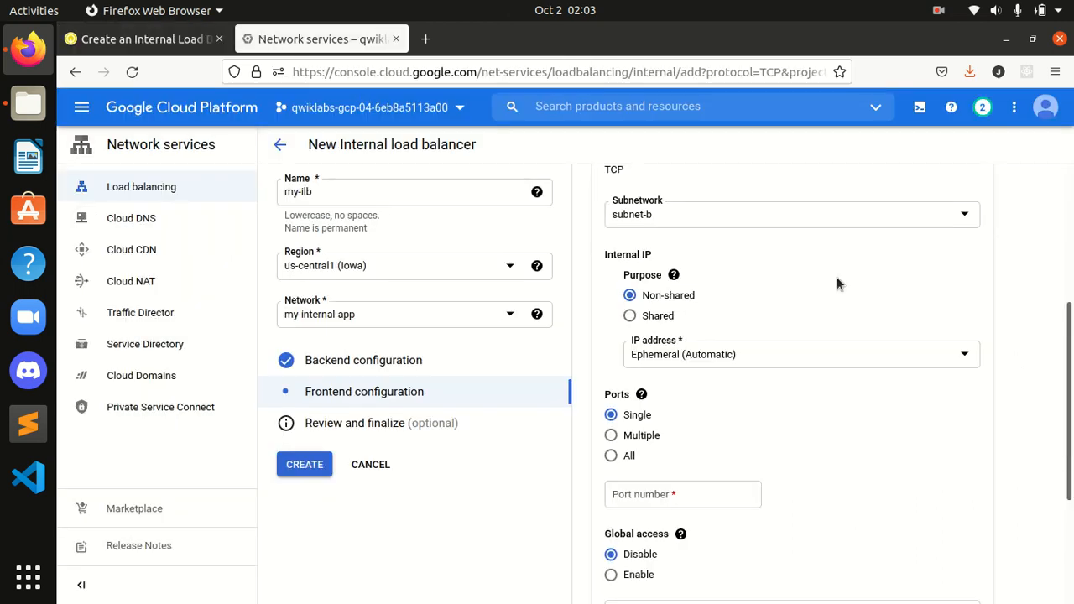
pyautogui.scroll(3, 695, 228)
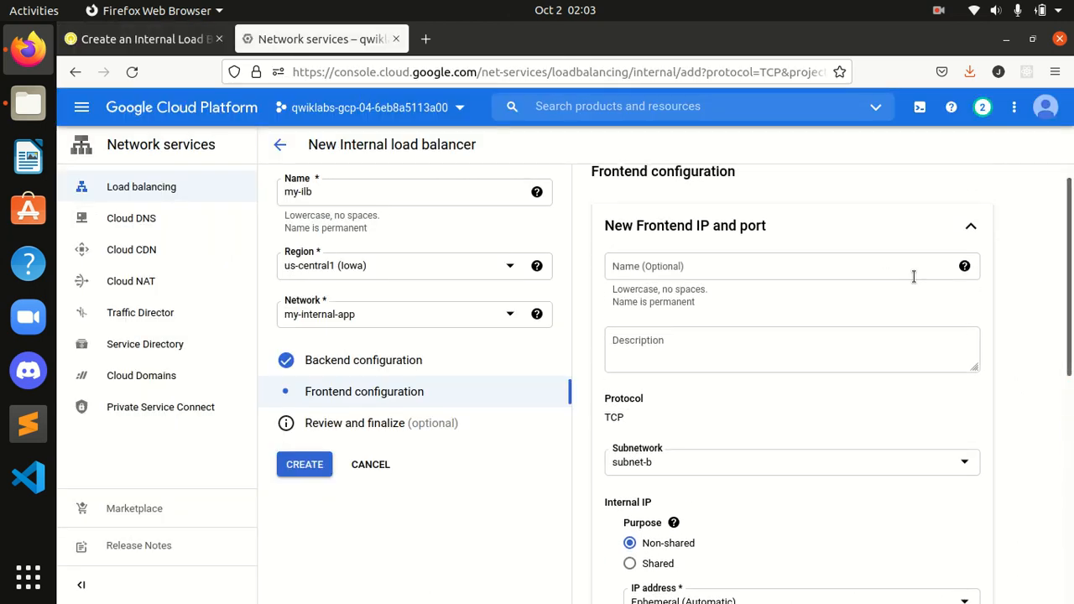
pyautogui.scroll(-5, 885, 277)
pyautogui.scroll(2, 885, 277)
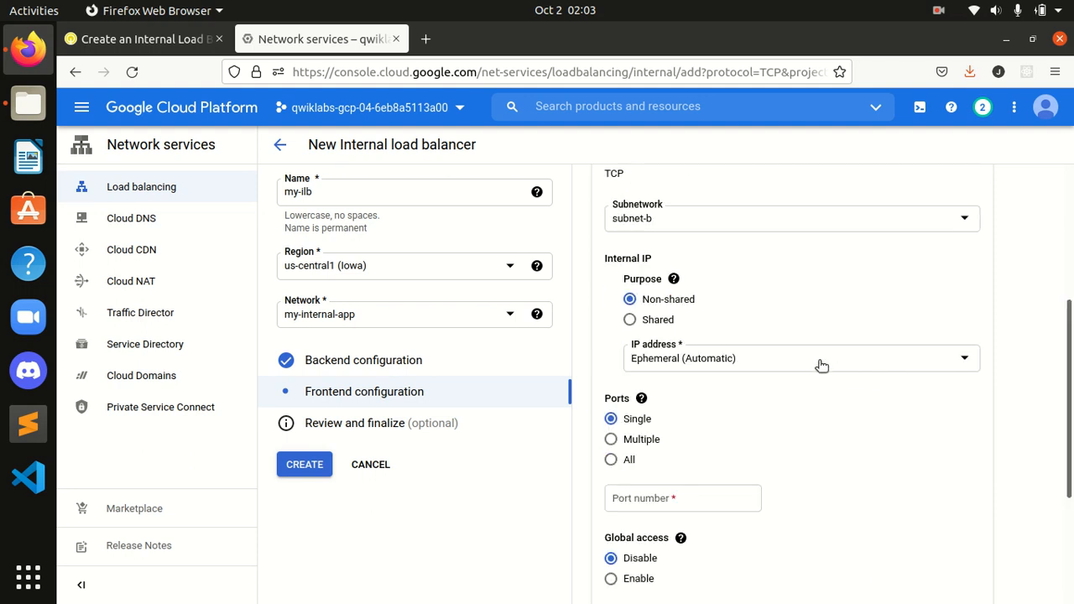
pyautogui.scroll(-5, 797, 361)
pyautogui.scroll(10, 797, 361)
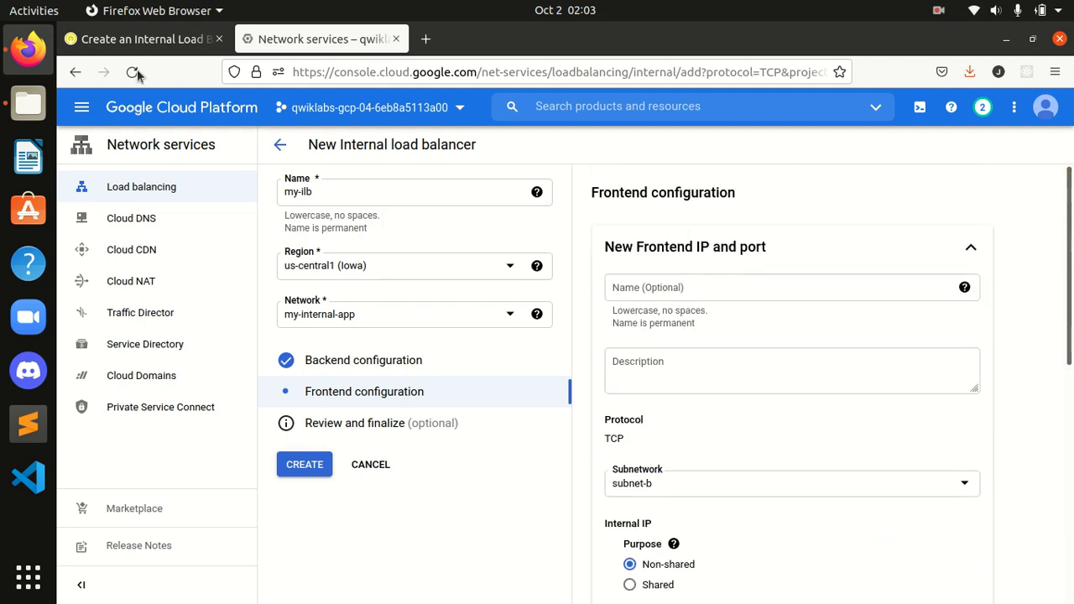
# - Copy the name my-ilb-ip from the lab and enter it as the frontend name without leading spaces
pyautogui.click(167, 43)
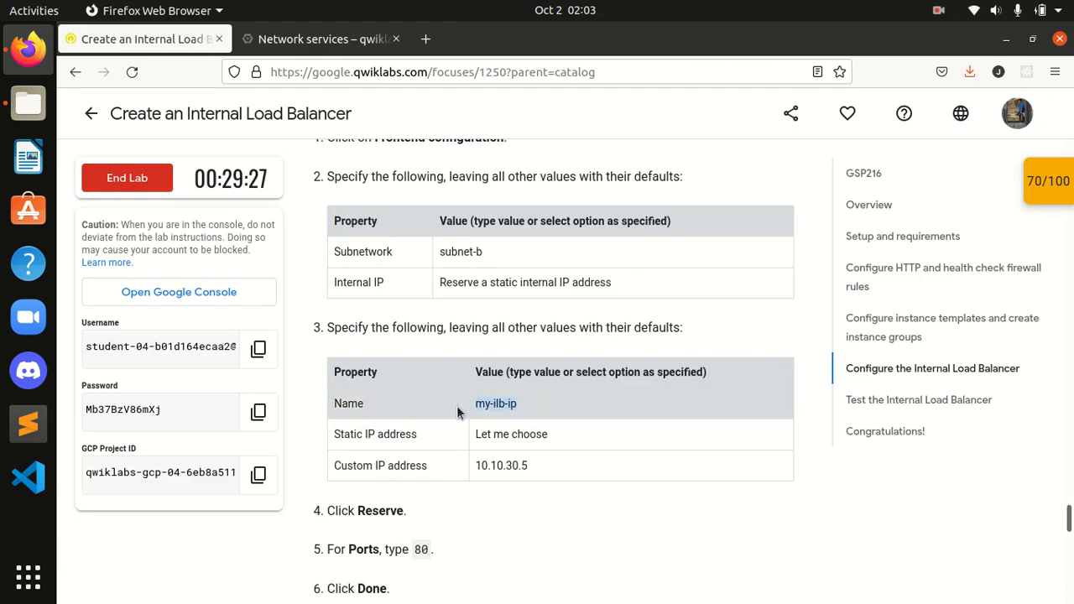
pyautogui.click(306, 41)
pyautogui.click(669, 291)
pyautogui.write('my-ilb-ip')
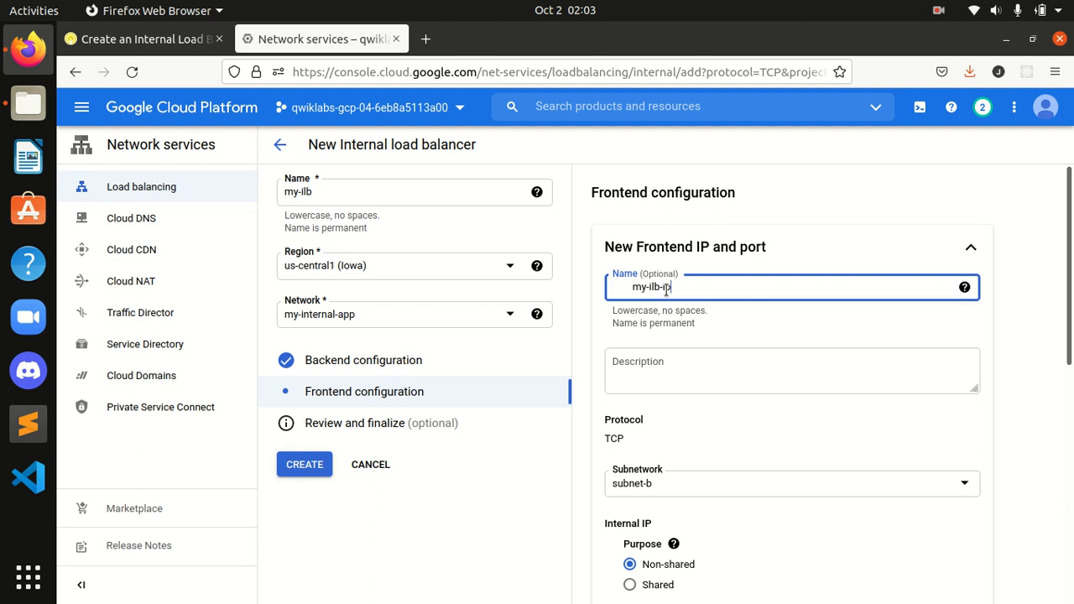
pyautogui.press('BackSpace')
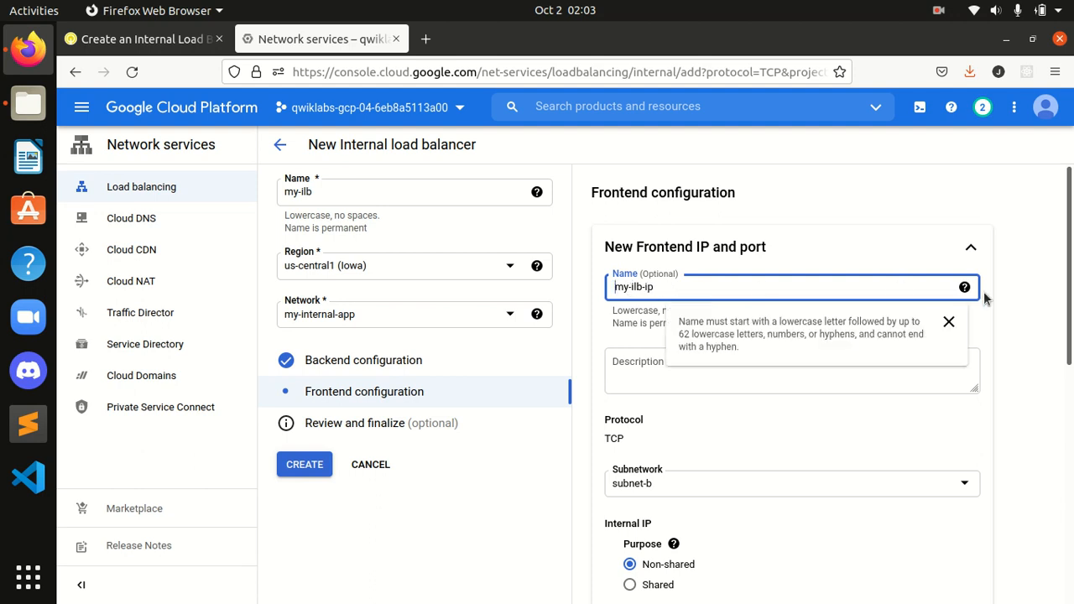
pyautogui.click(1042, 298)
pyautogui.scroll(-1, 737, 267)
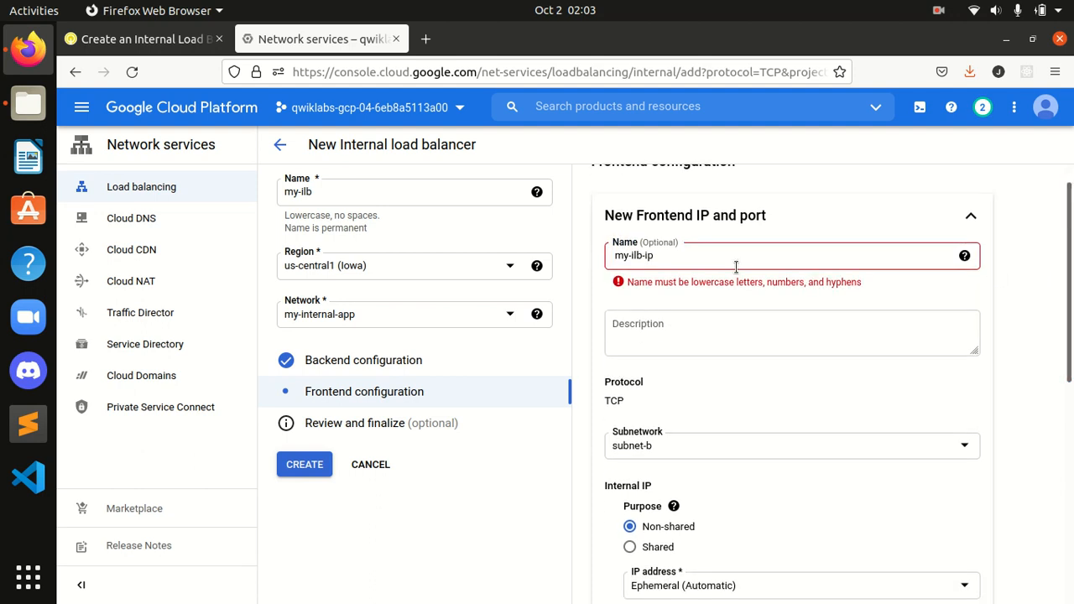
pyautogui.click(615, 255)
pyautogui.press('BackSpace')
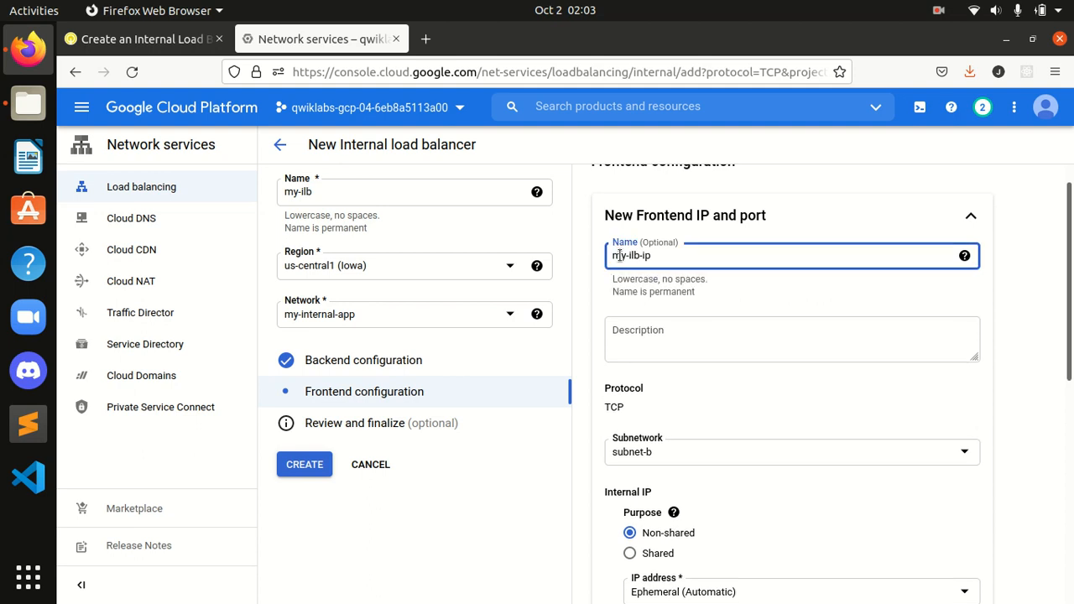
# - Compare the remaining frontend settings with the lab's instructions, looking for where to reserve the static IP address
pyautogui.moveTo(1070, 291); pyautogui.dragTo(1067, 404)
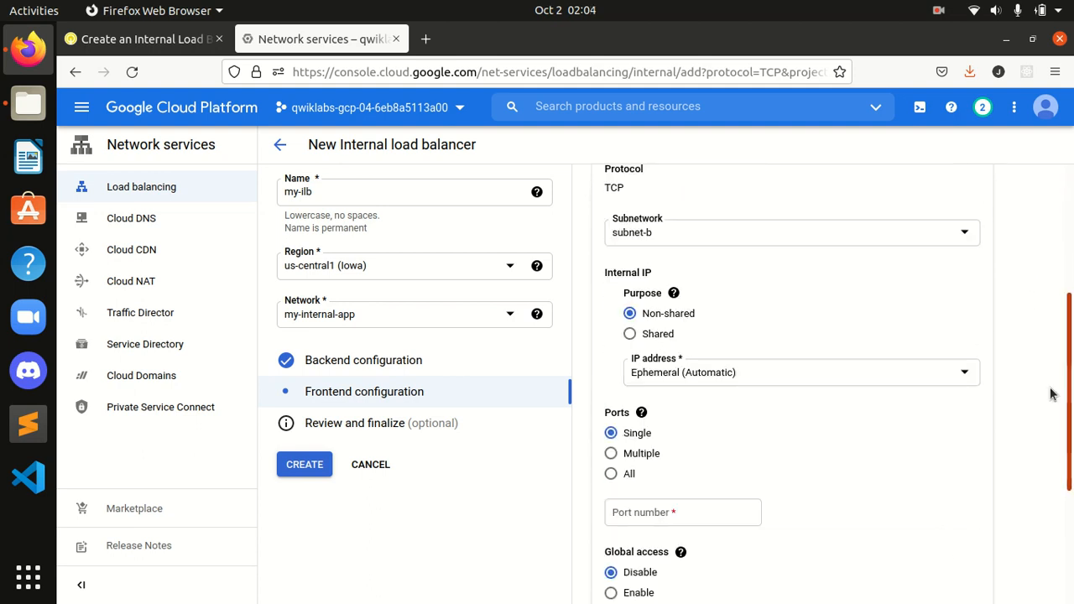
pyautogui.click(149, 39)
pyautogui.scroll(-2, 520, 402)
pyautogui.click(559, 377)
pyautogui.click(293, 53)
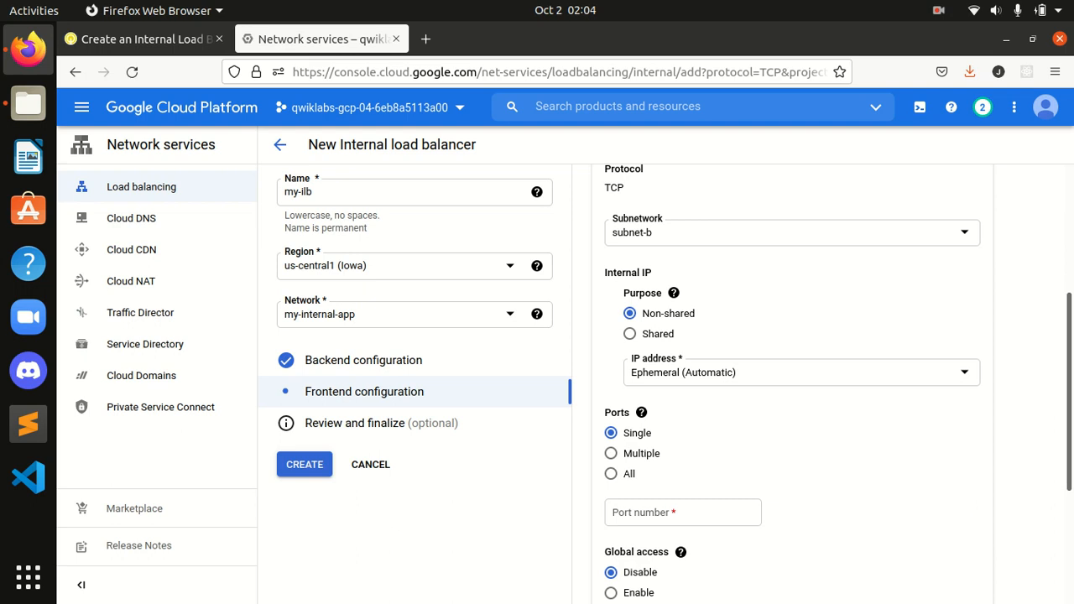
pyautogui.scroll(1, 1014, 384)
pyautogui.moveTo(1070, 386); pyautogui.dragTo(1067, 526)
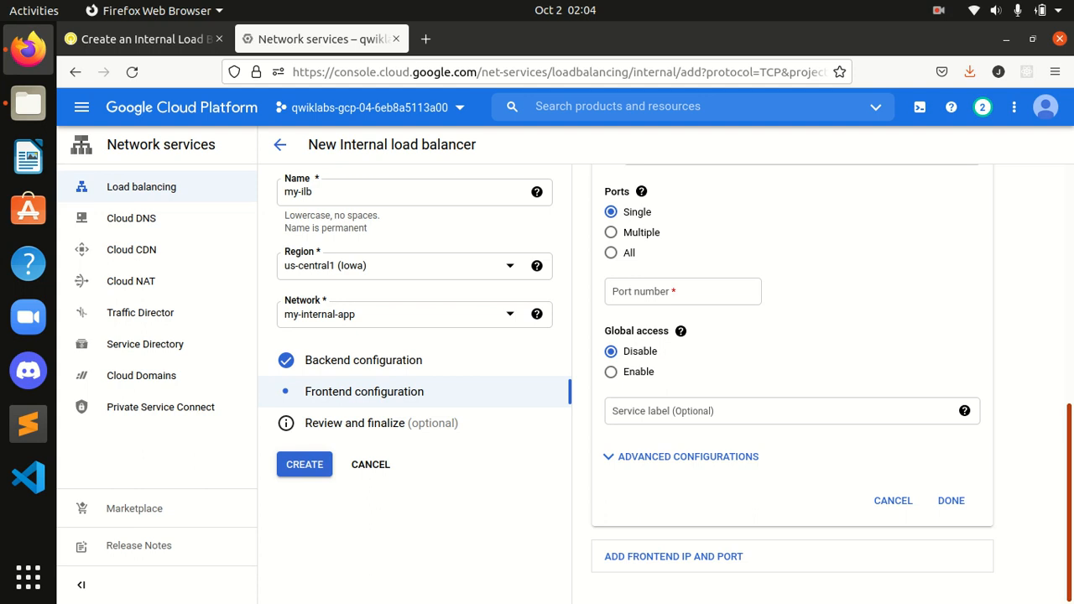
pyautogui.moveTo(1069, 504); pyautogui.dragTo(1062, 263)
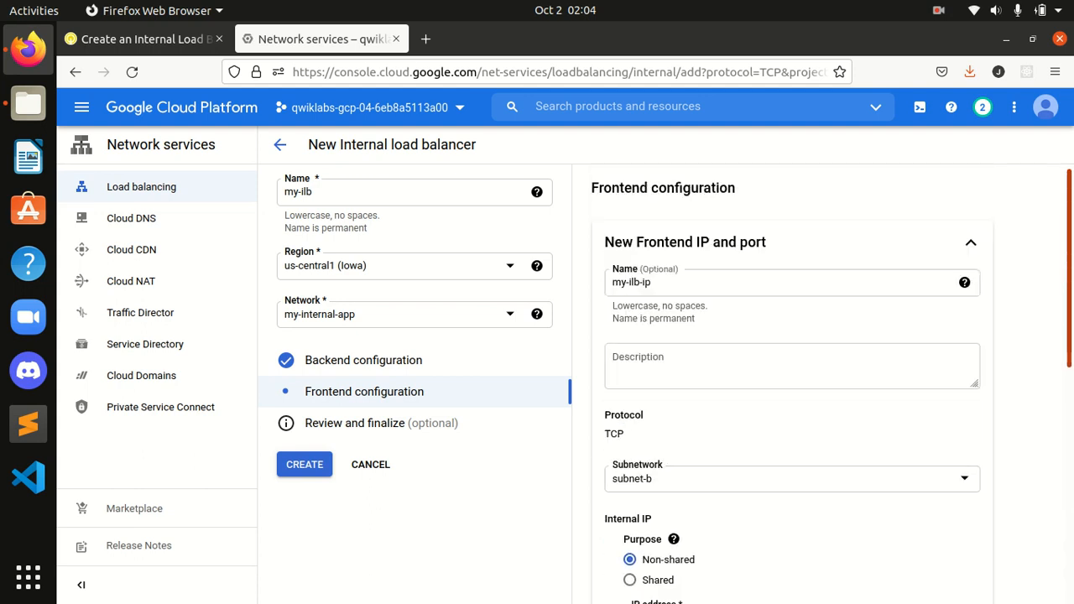
# - Clear the frontend name and return to the Internal IP settings
pyautogui.moveTo(712, 287); pyautogui.dragTo(597, 289)
pyautogui.press('BackSpace')
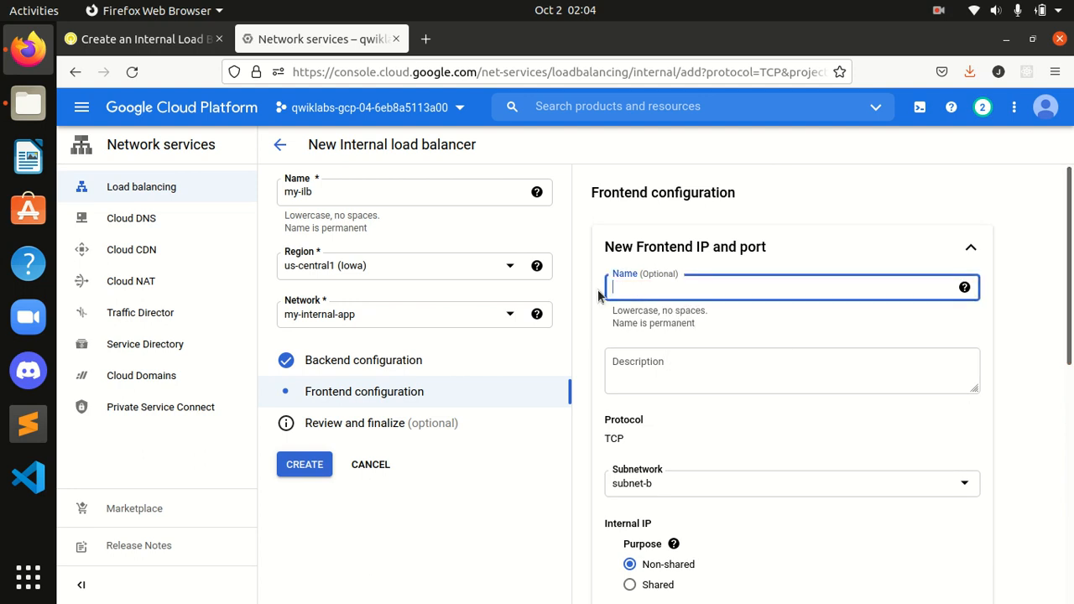
pyautogui.click(1064, 351)
pyautogui.scroll(-2, 1067, 325)
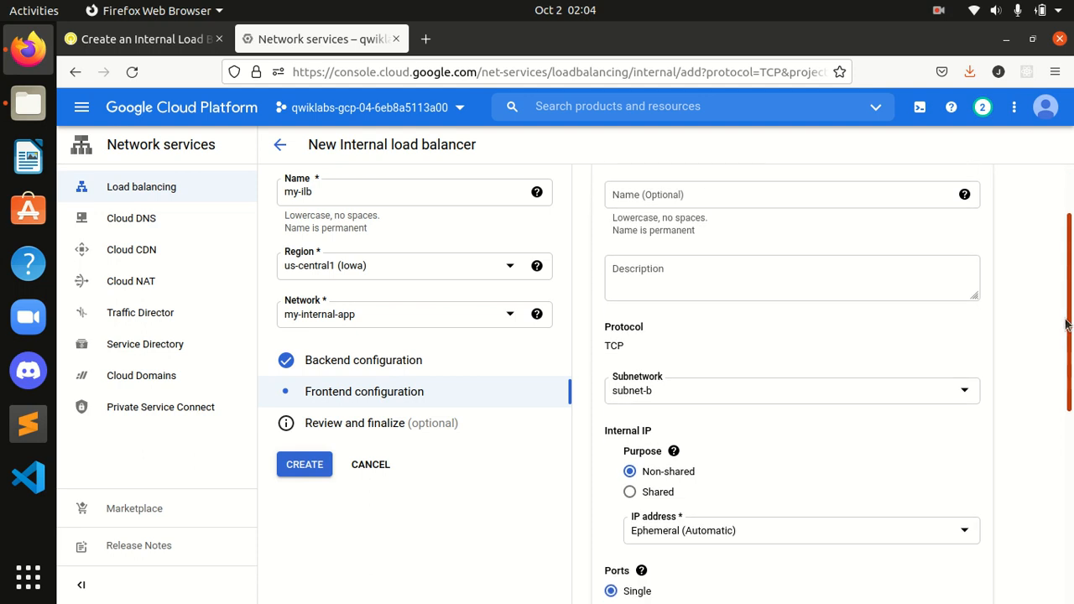
pyautogui.scroll(-2, 1063, 335)
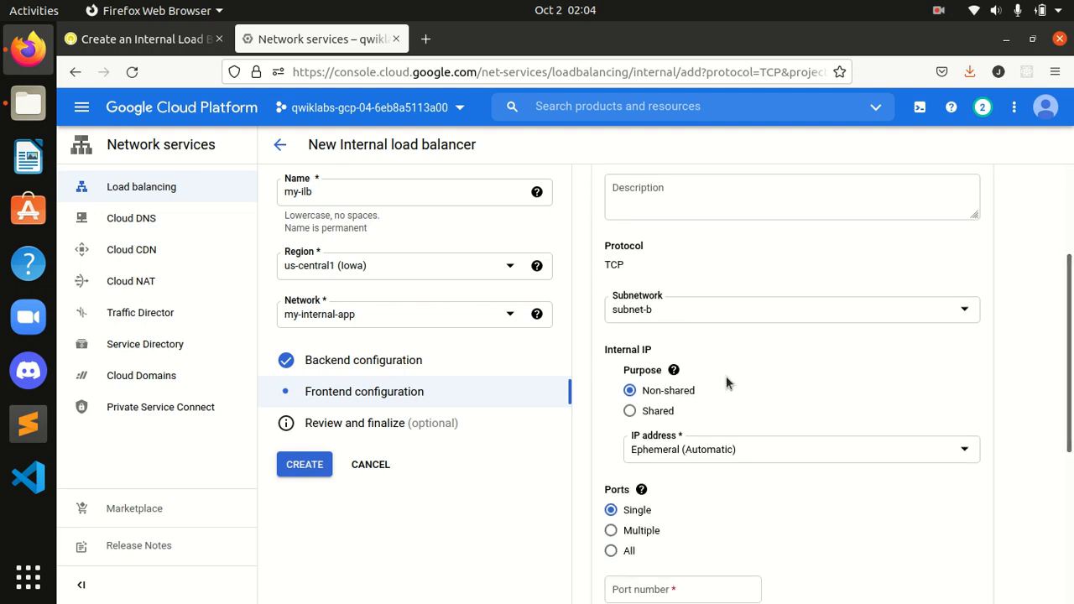
# - Recheck the lab's subnetwork and static internal IP instructions against the frontend's available subnetwork and IP address options
pyautogui.moveTo(1069, 398); pyautogui.dragTo(1069, 307)
pyautogui.click(173, 48)
pyautogui.scroll(2, 298, 332)
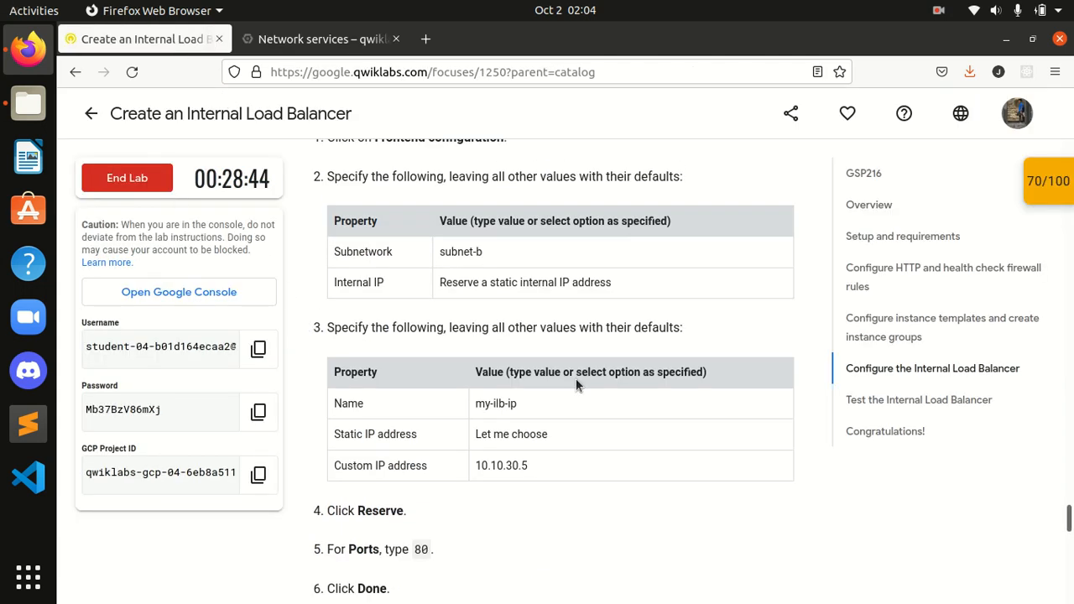
pyautogui.scroll(2, 454, 246)
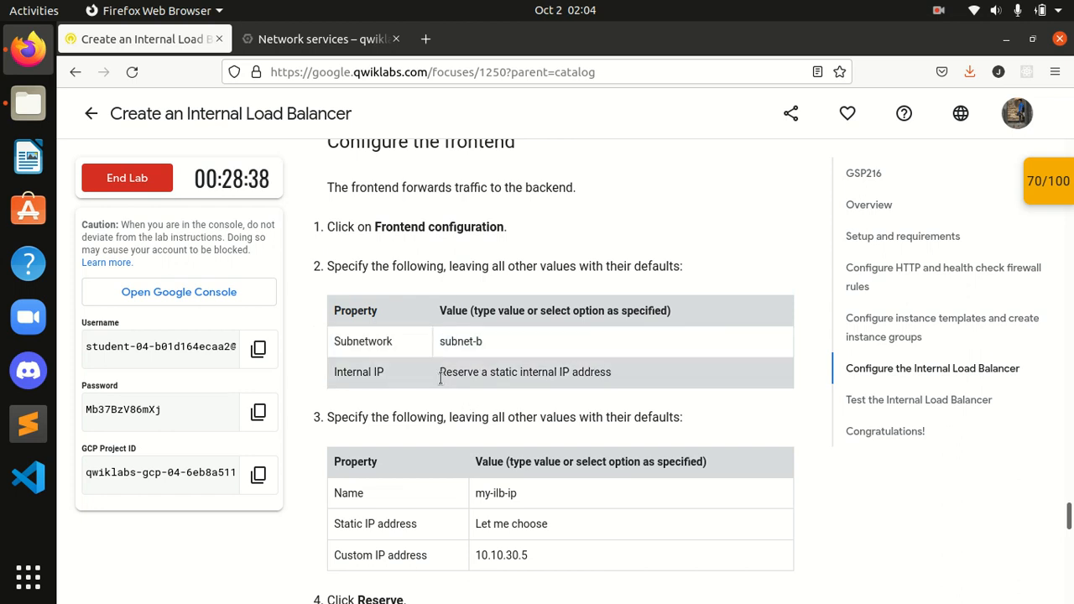
pyautogui.click(318, 39)
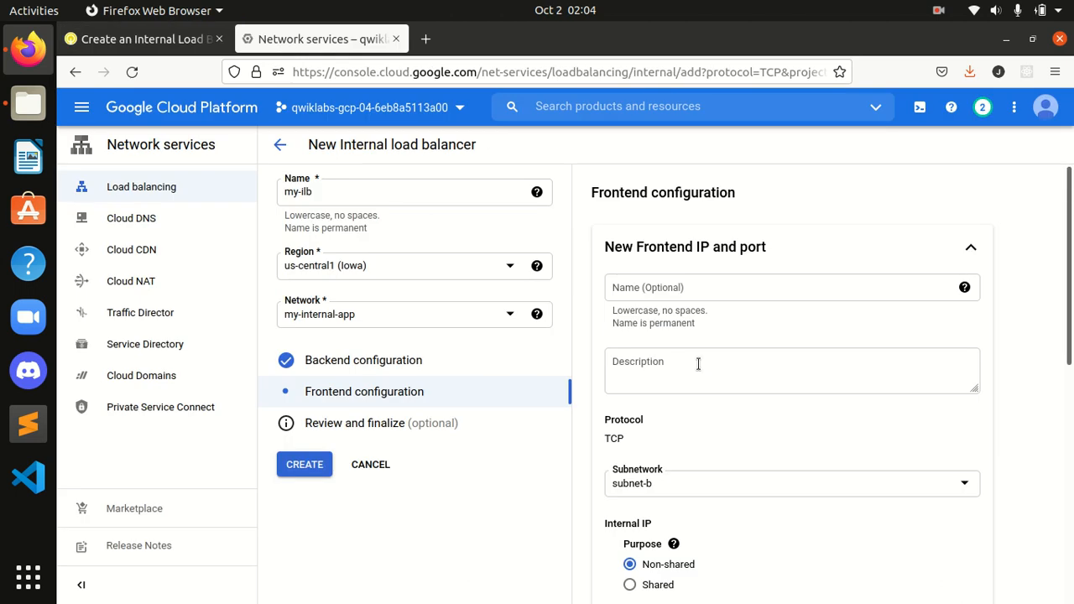
pyautogui.scroll(-2, 719, 418)
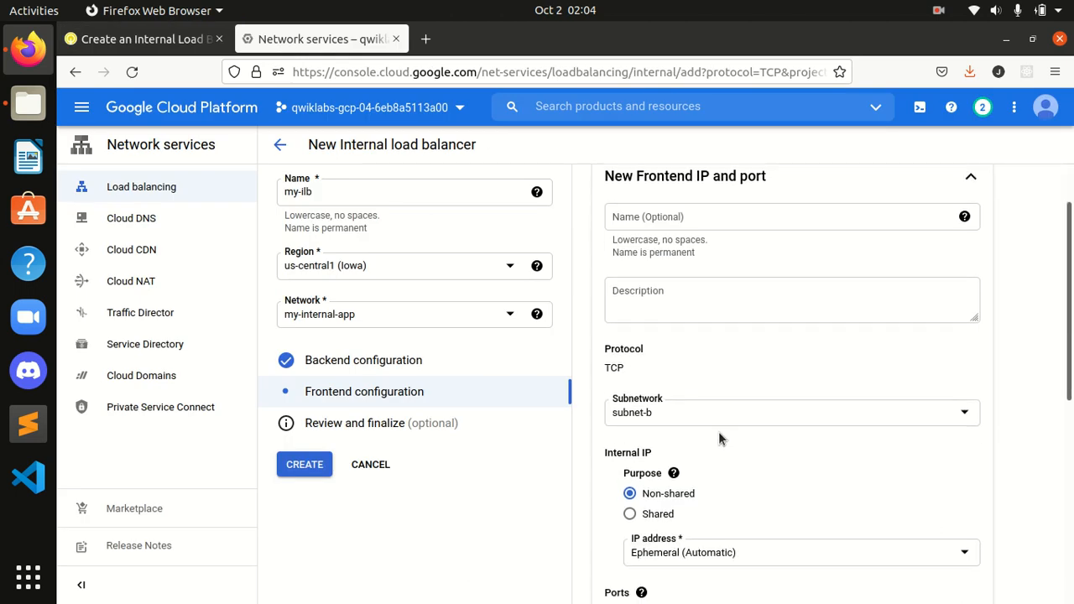
pyautogui.click(971, 416)
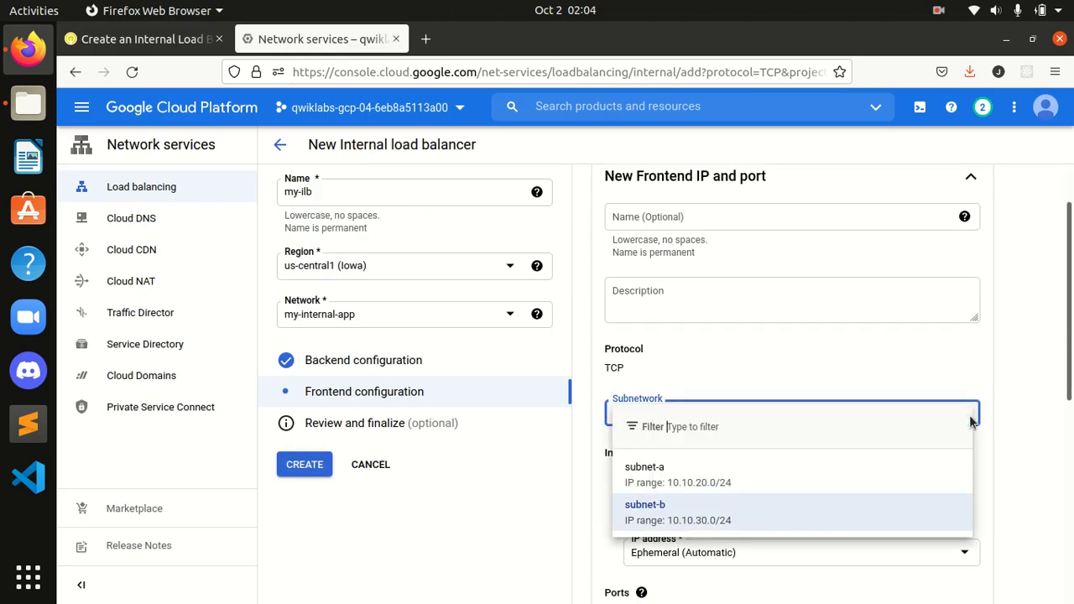
pyautogui.click(1013, 382)
pyautogui.scroll(-3, 1002, 400)
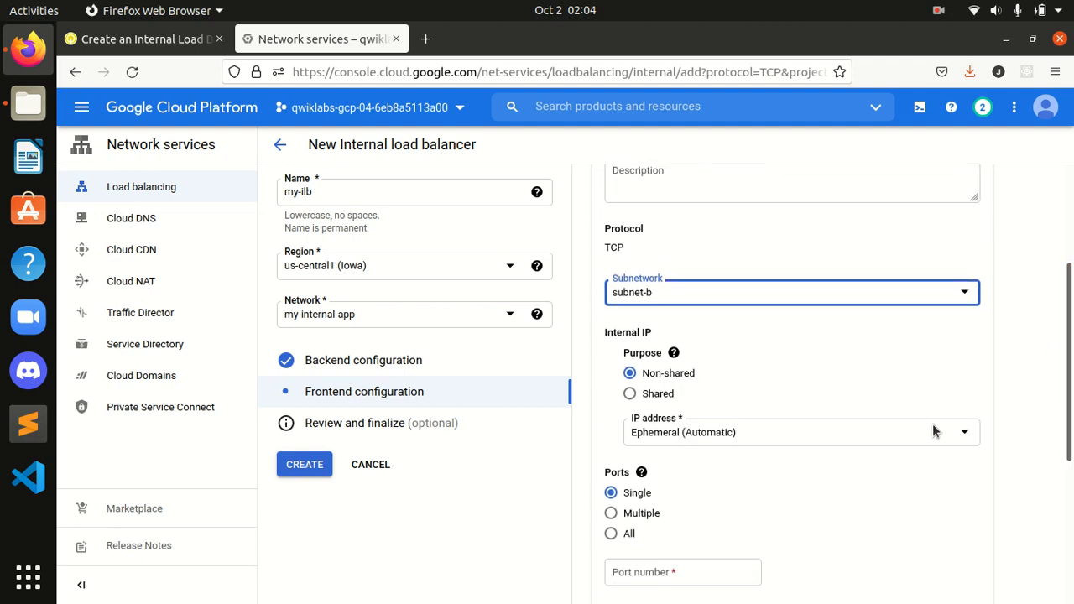
pyautogui.click(881, 442)
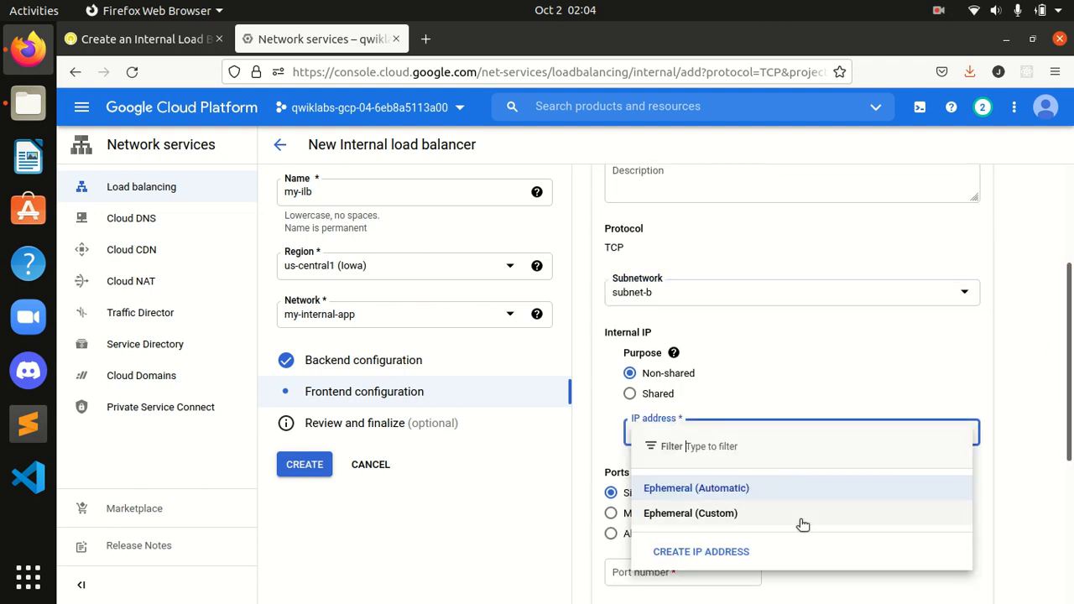
pyautogui.click(1003, 404)
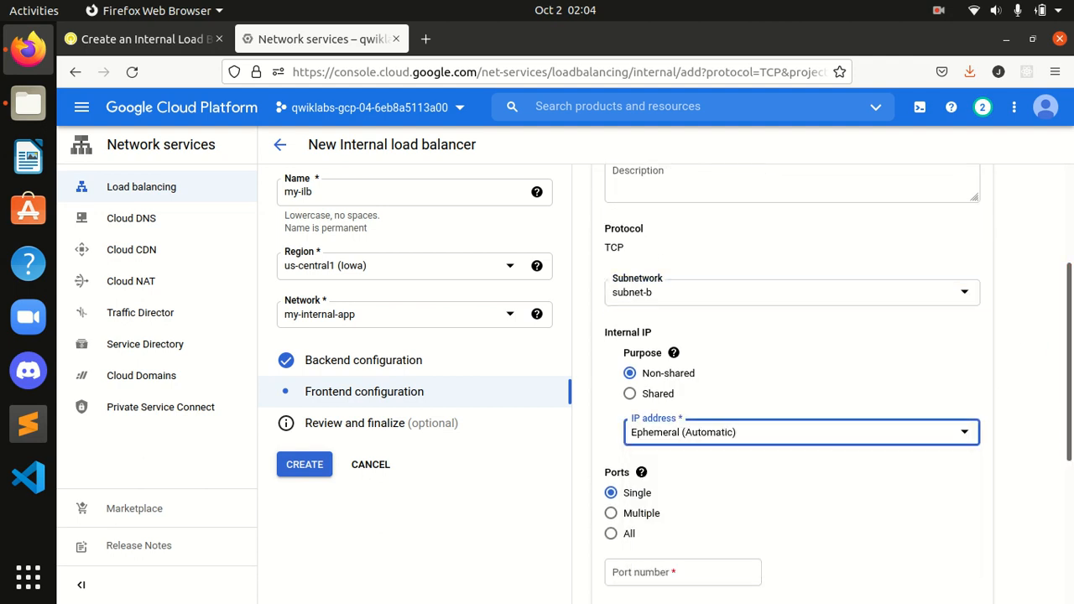
# - Expand the frontend's advanced configurations and compare the remaining settings with the lab's static IP reservation instructions
pyautogui.scroll(-3, 1008, 398)
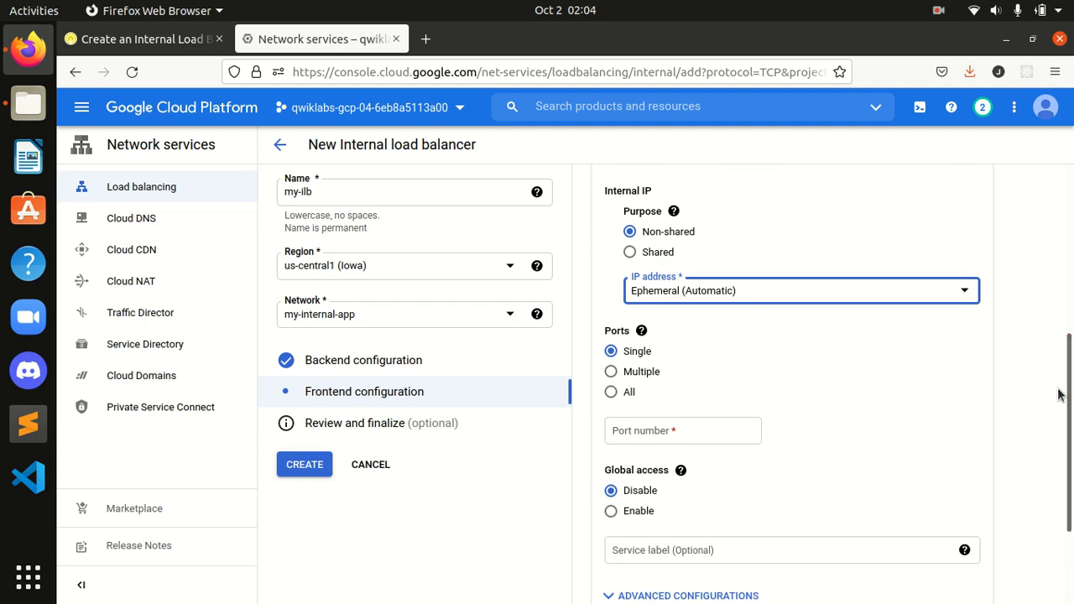
pyautogui.scroll(-3, 1021, 379)
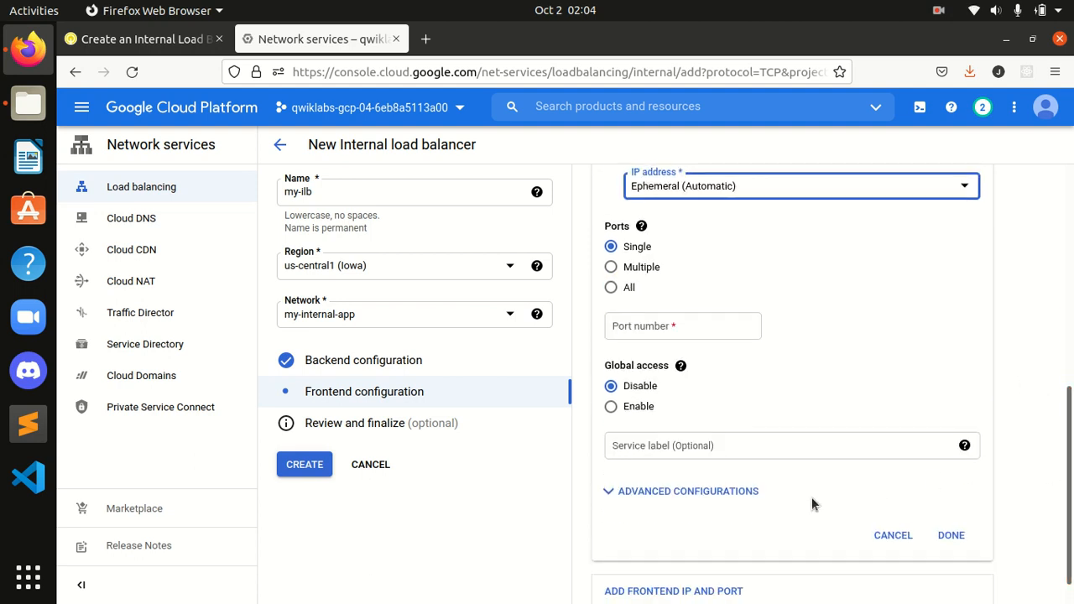
pyautogui.click(731, 499)
pyautogui.scroll(-2, 1035, 447)
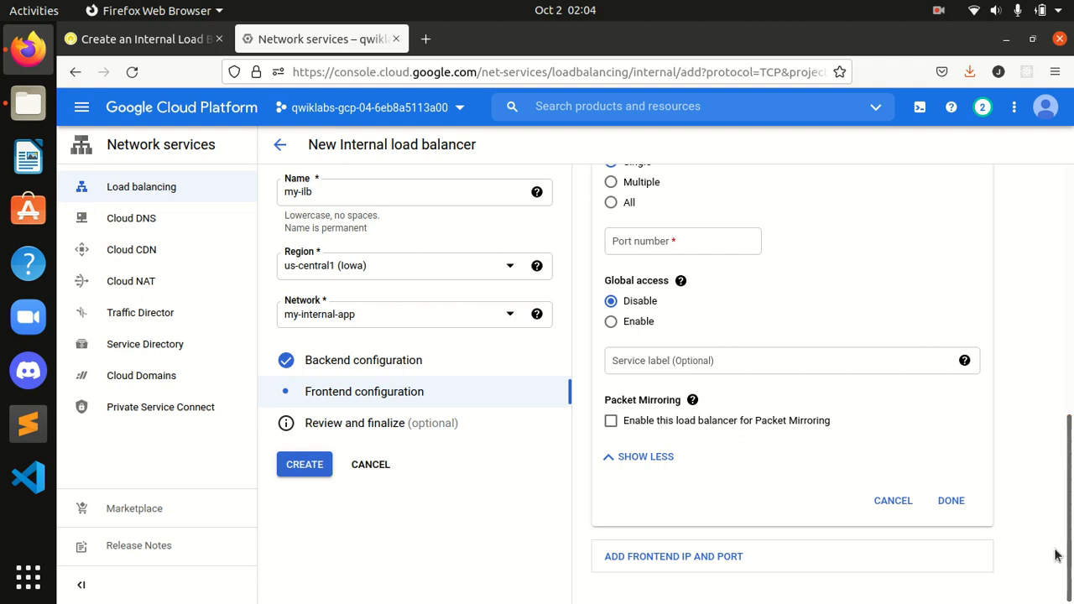
pyautogui.click(141, 39)
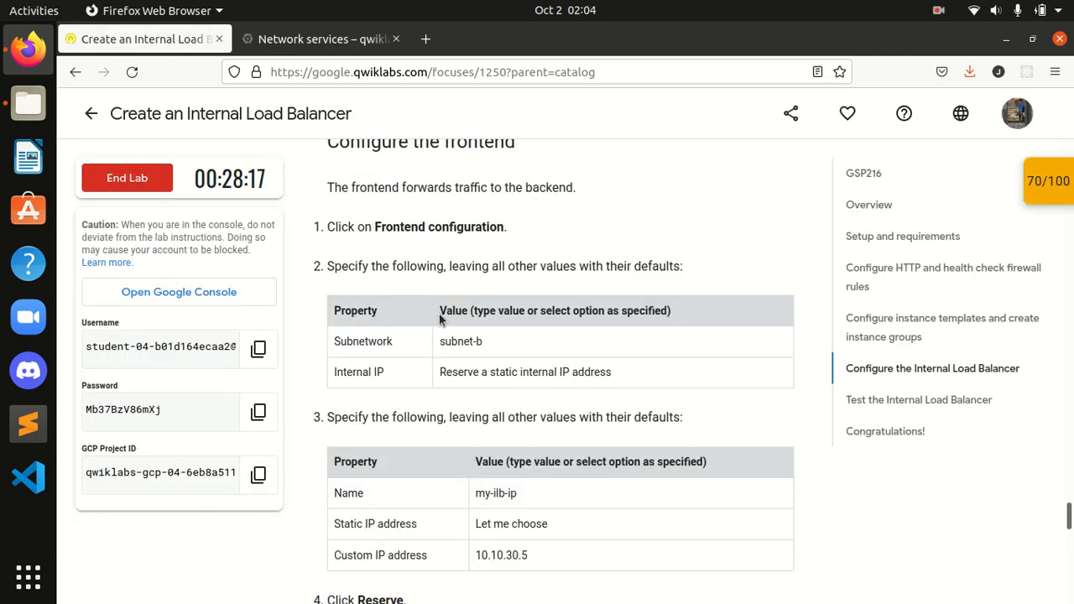
pyautogui.scroll(-2, 441, 328)
pyautogui.scroll(-2, 441, 331)
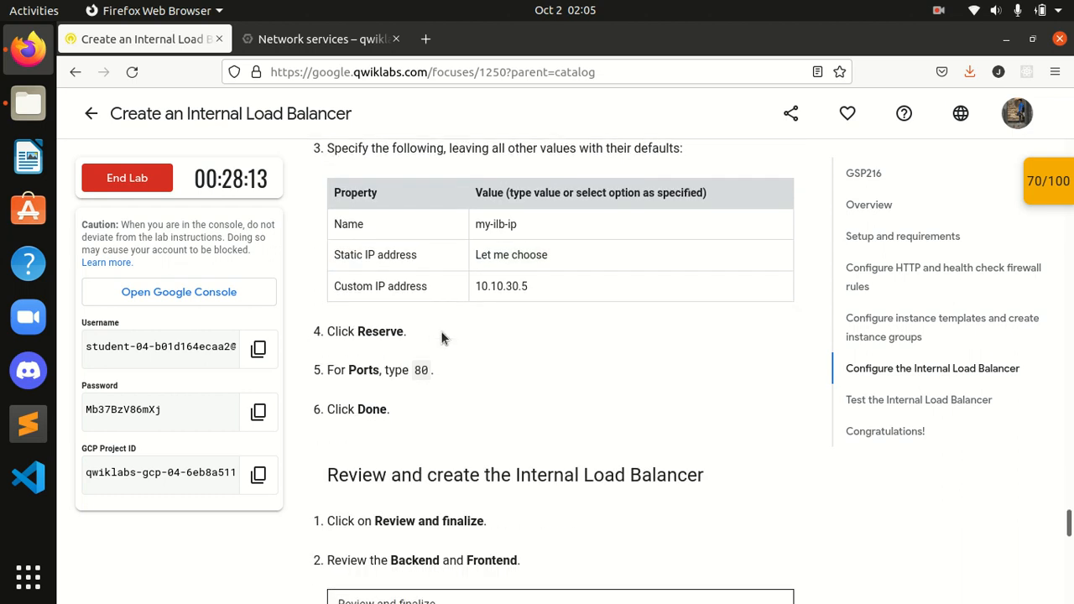
pyautogui.scroll(2, 440, 335)
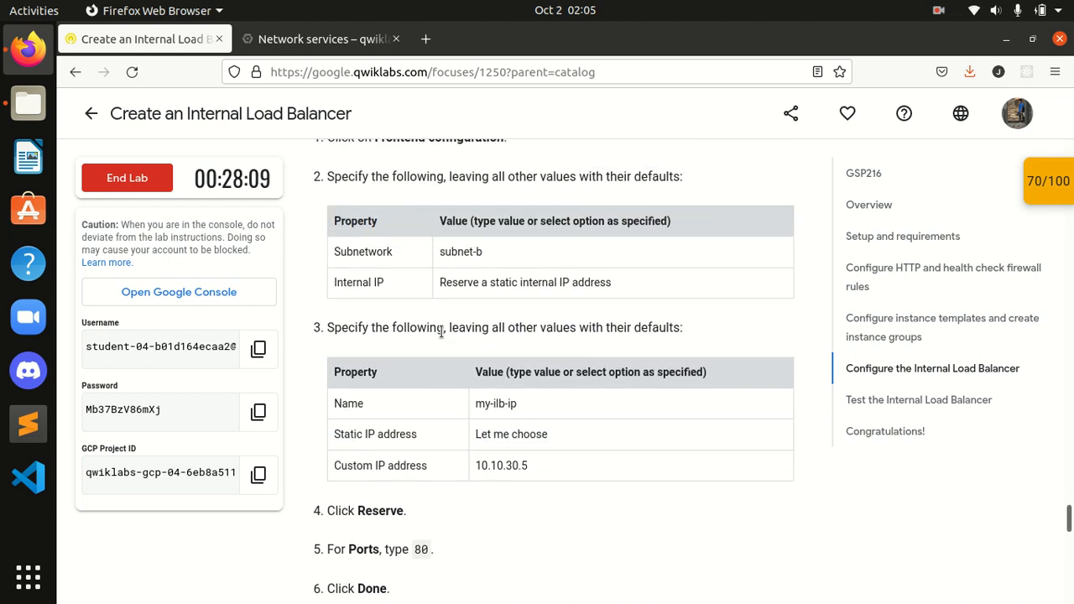
pyautogui.click(304, 49)
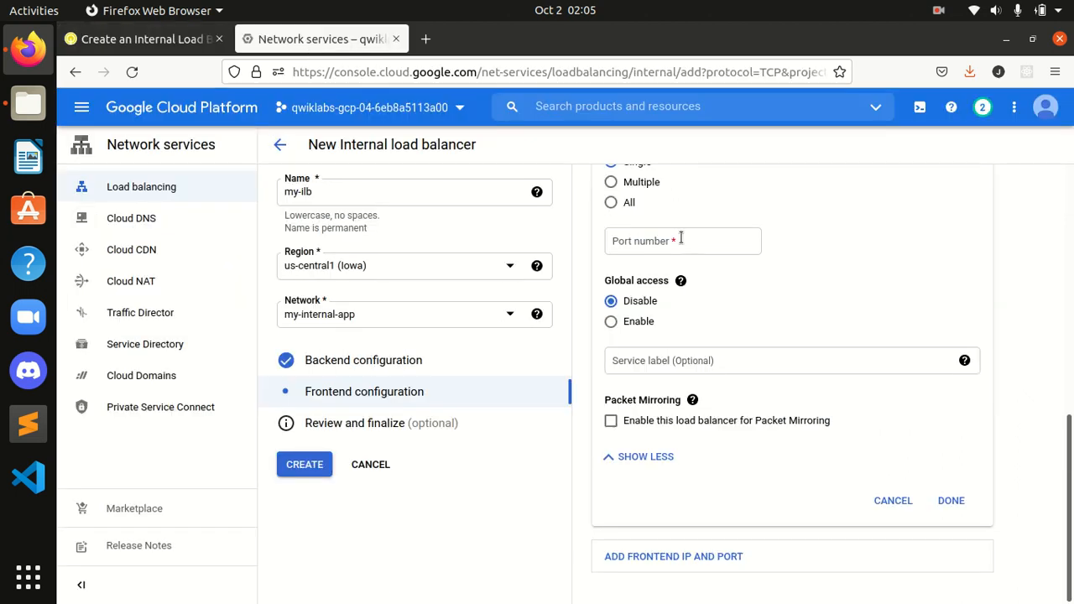
pyautogui.scroll(8, 1041, 335)
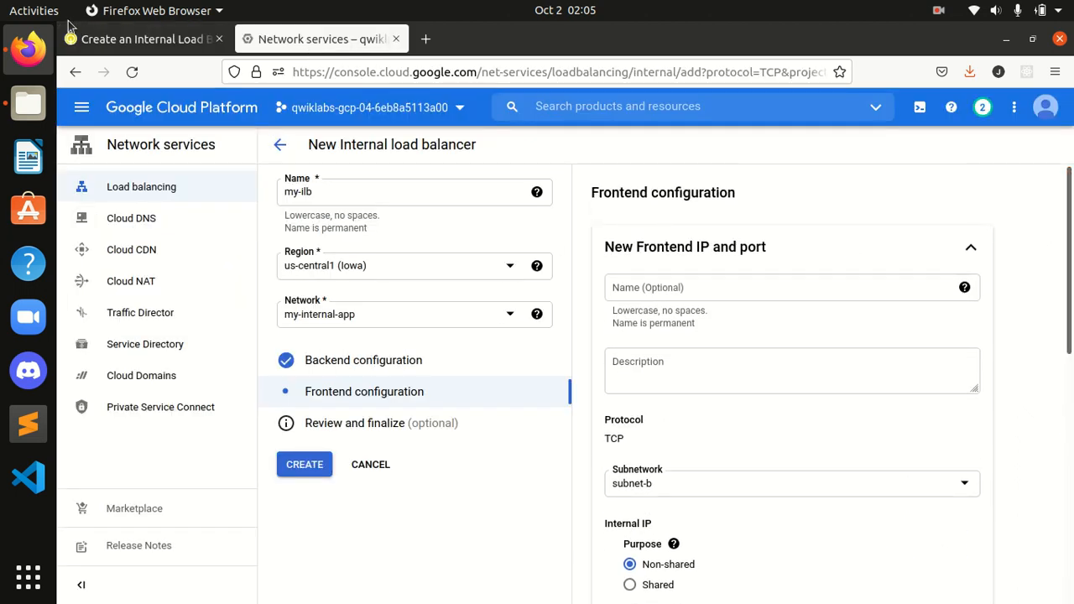
# - Enter the lab's name my-ilb-ip as the frontend name, without any leading spaces
pyautogui.click(119, 42)
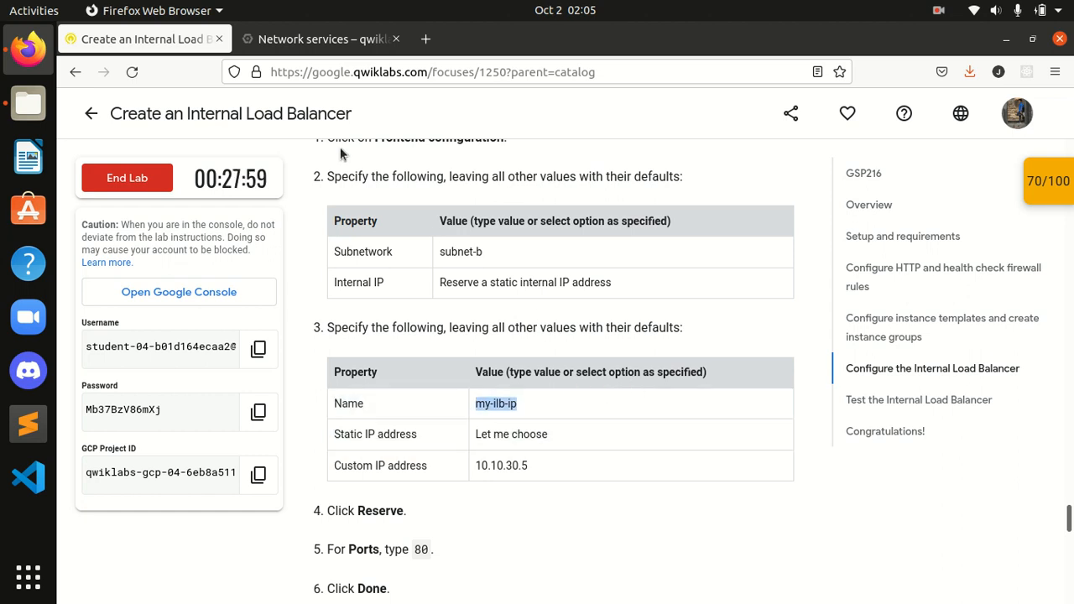
pyautogui.click(307, 39)
pyautogui.click(648, 290)
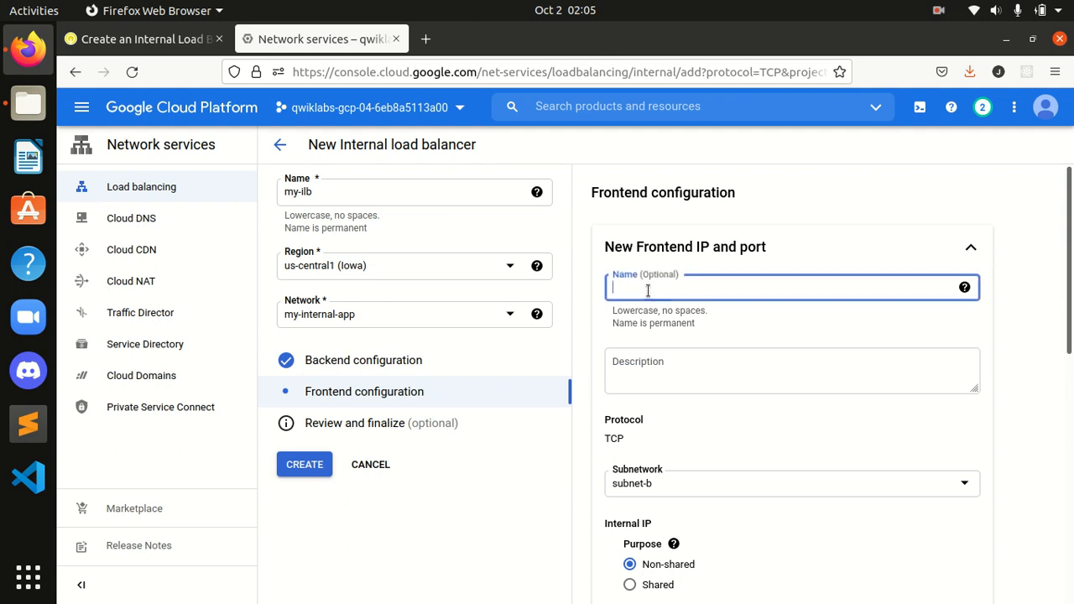
pyautogui.write('my-ilb-ip')
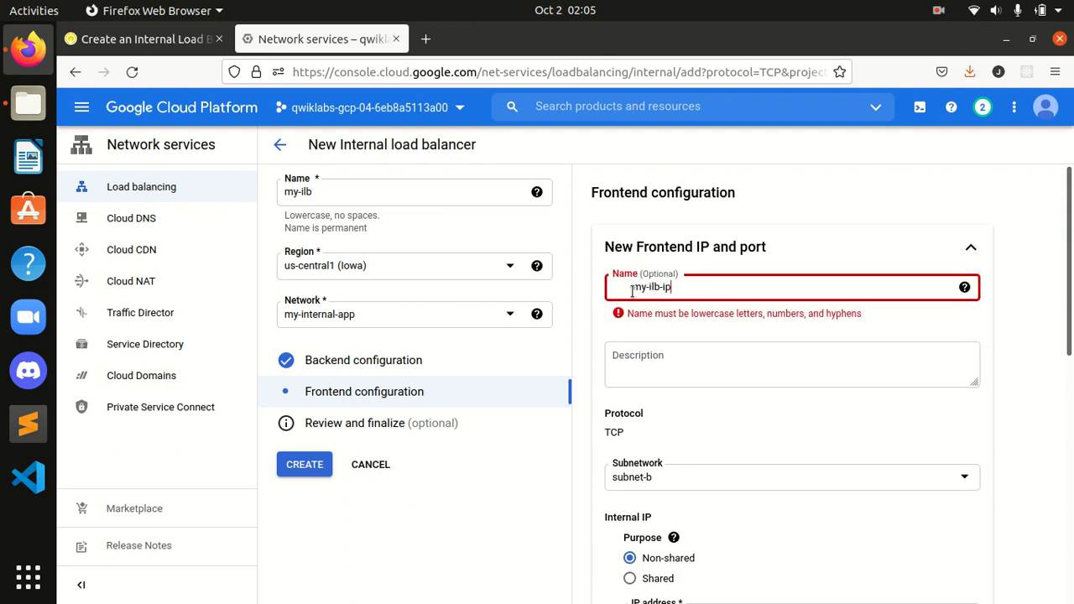
pyautogui.click(632, 291)
pyautogui.press('BackSpace')
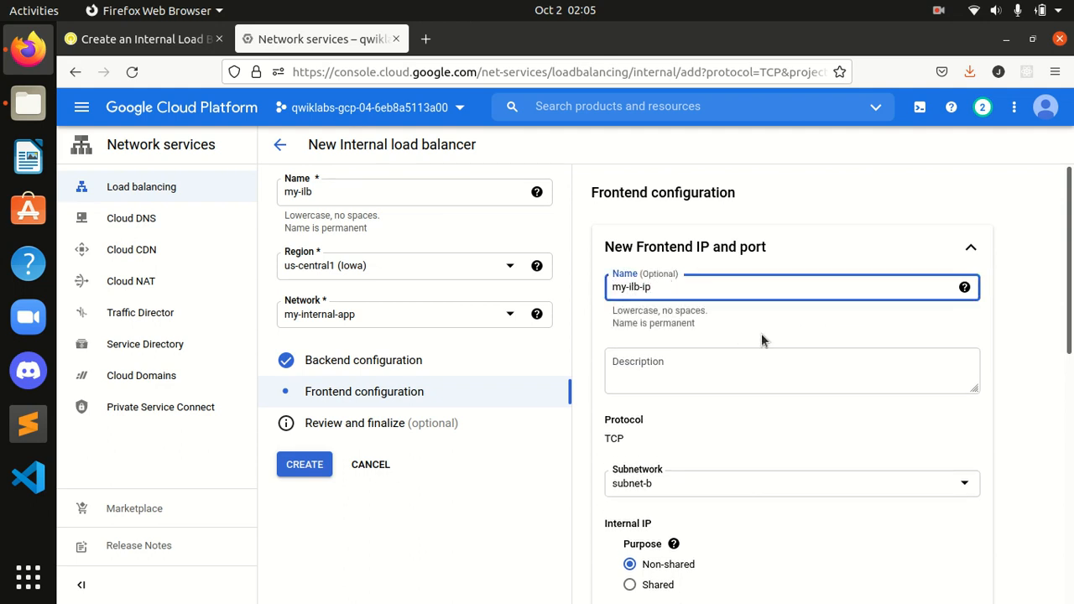
# - Set the frontend's internal IP address option to Ephemeral (Custom), keeping the purpose as Non-shared
pyautogui.click(168, 38)
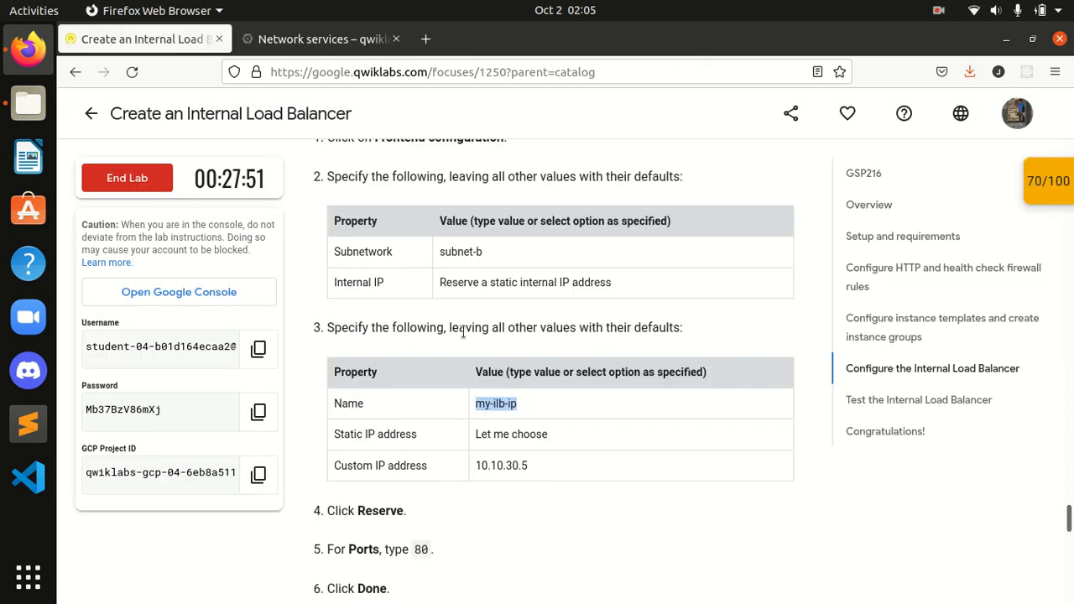
pyautogui.click(293, 42)
pyautogui.scroll(-2, 687, 420)
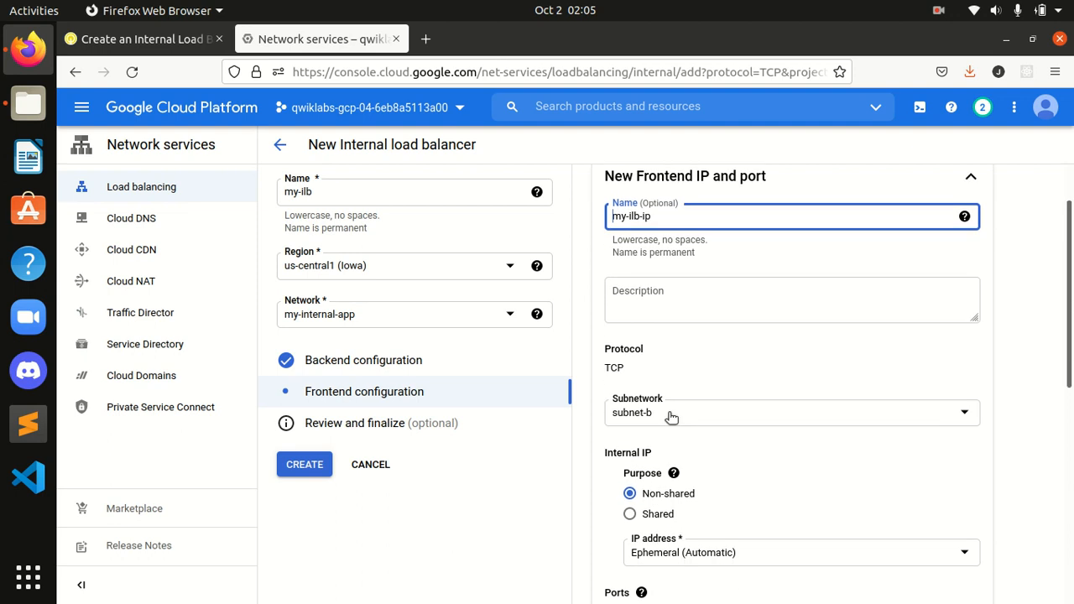
pyautogui.scroll(-2, 726, 512)
pyautogui.click(693, 488)
pyautogui.click(668, 440)
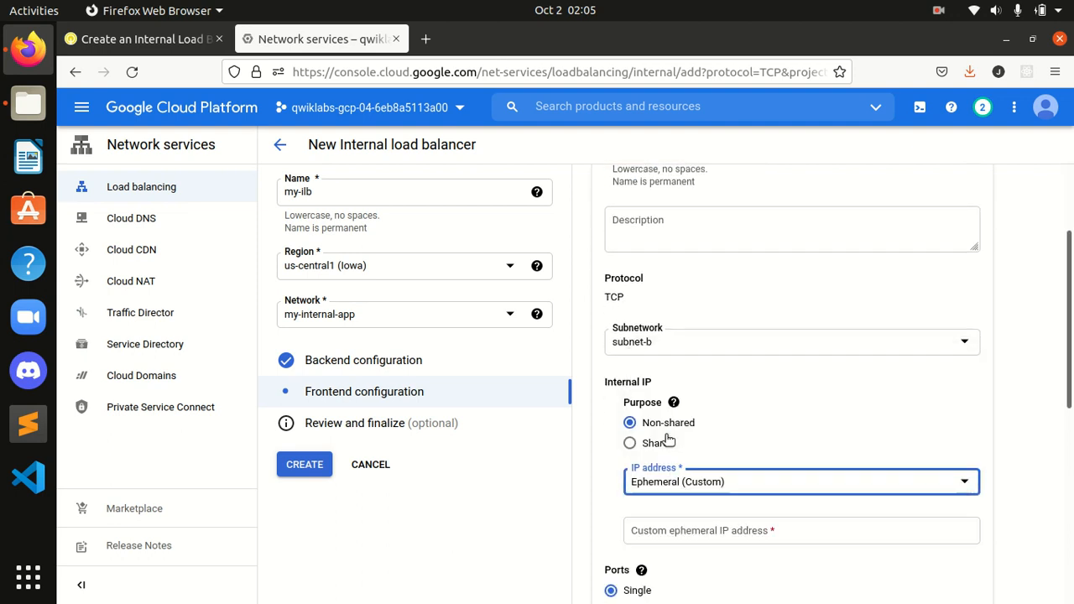
pyautogui.scroll(-1, 926, 347)
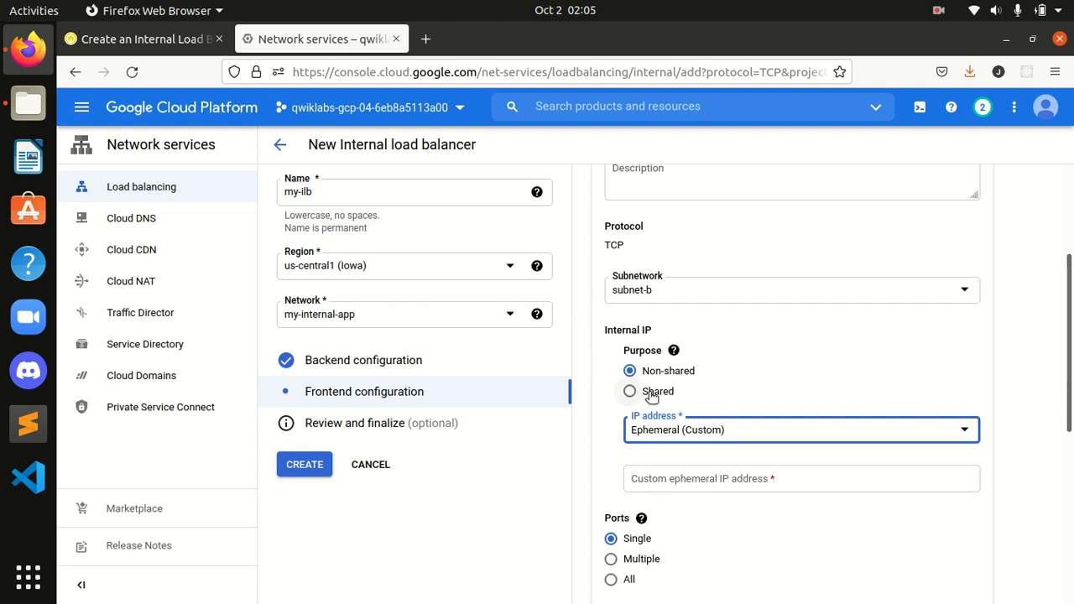
# - Copy the custom IP address 10.10.30.5 from the lab and enter it as the custom ephemeral IP address
pyautogui.click(142, 38)
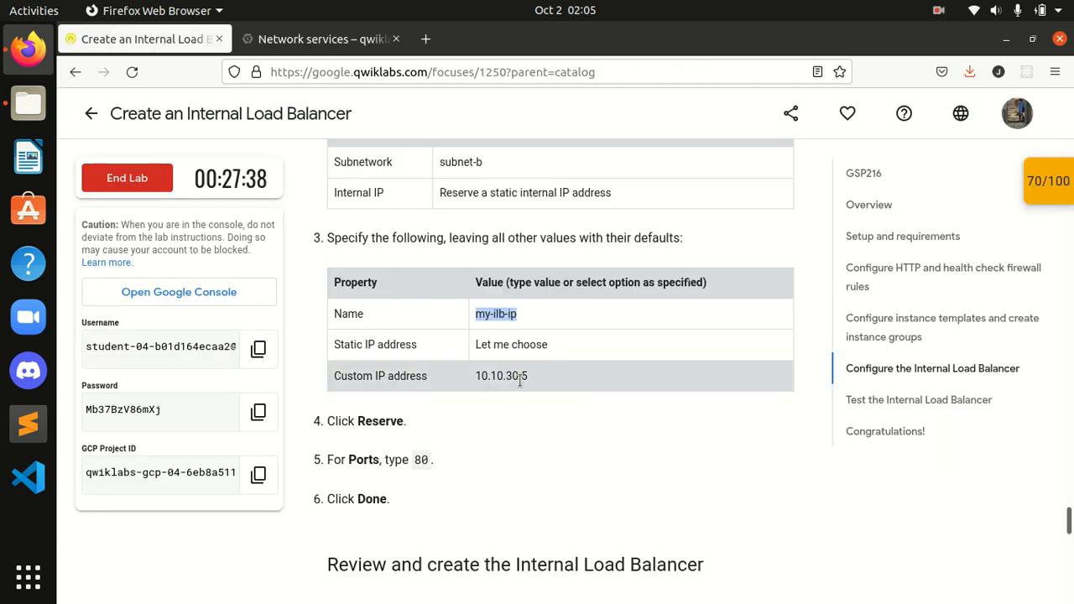
pyautogui.moveTo(535, 375); pyautogui.dragTo(475, 375)
pyautogui.hotkey('ctrl', 'c')
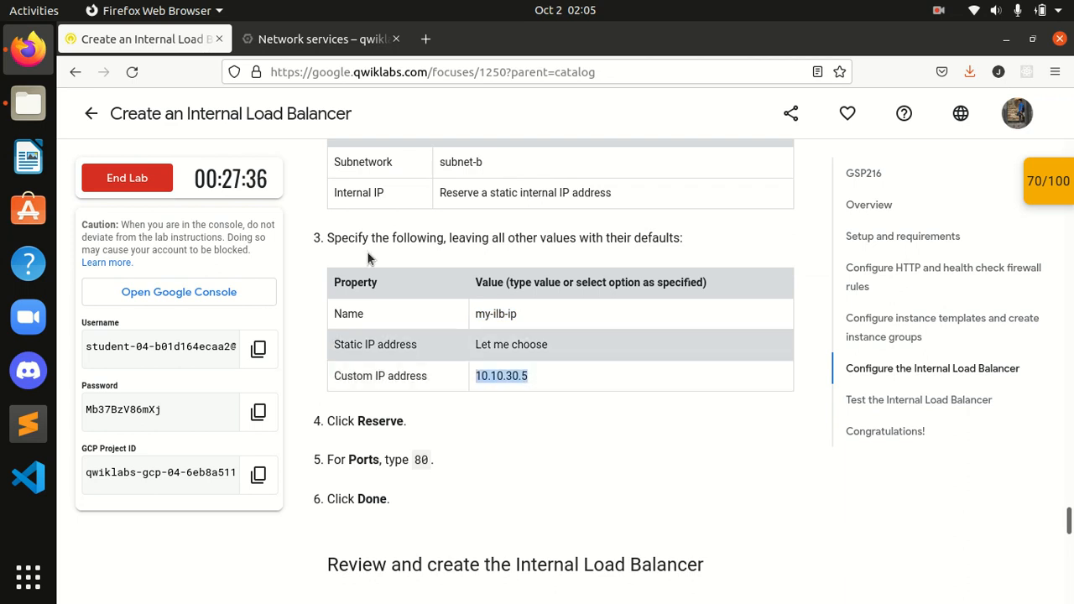
pyautogui.click(319, 38)
pyautogui.click(676, 479)
pyautogui.hotkey('ctrl', 'v')
pyautogui.click(1055, 404)
pyautogui.scroll(-2, 1055, 405)
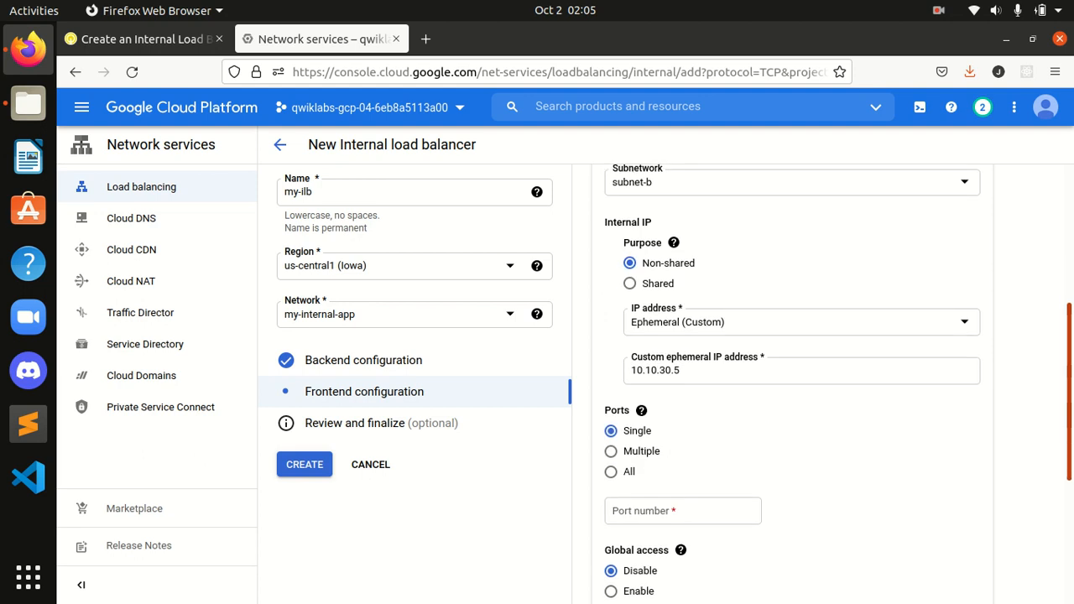
# - Check the lab's port instruction against the frontend form and set the single port number to 80
pyautogui.scroll(-5, 1065, 530)
pyautogui.scroll(2, 1068, 516)
pyautogui.scroll(-2, 1064, 537)
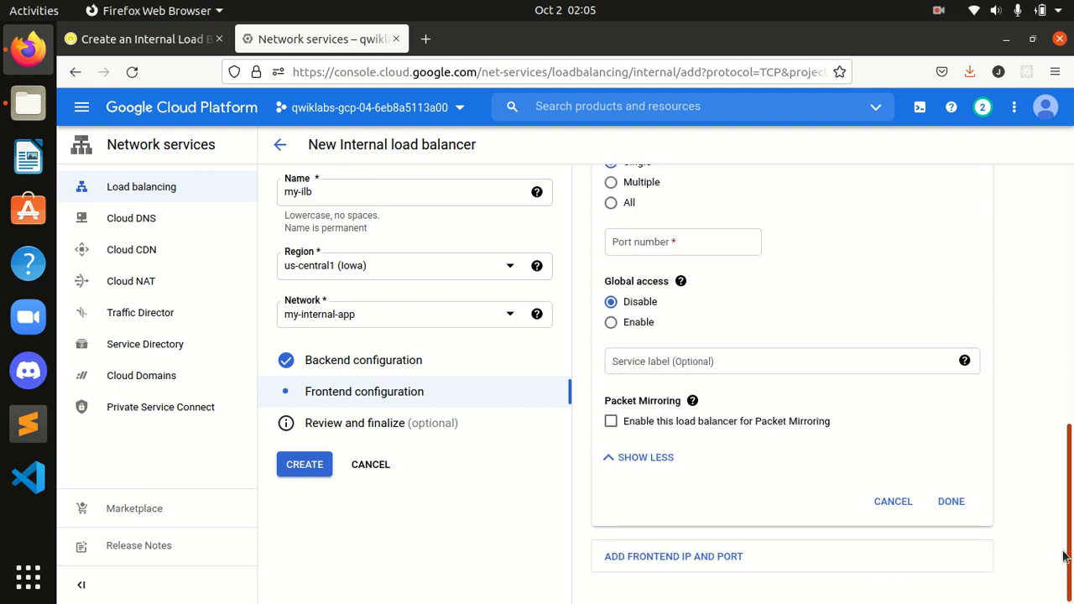
pyautogui.scroll(2, 1064, 555)
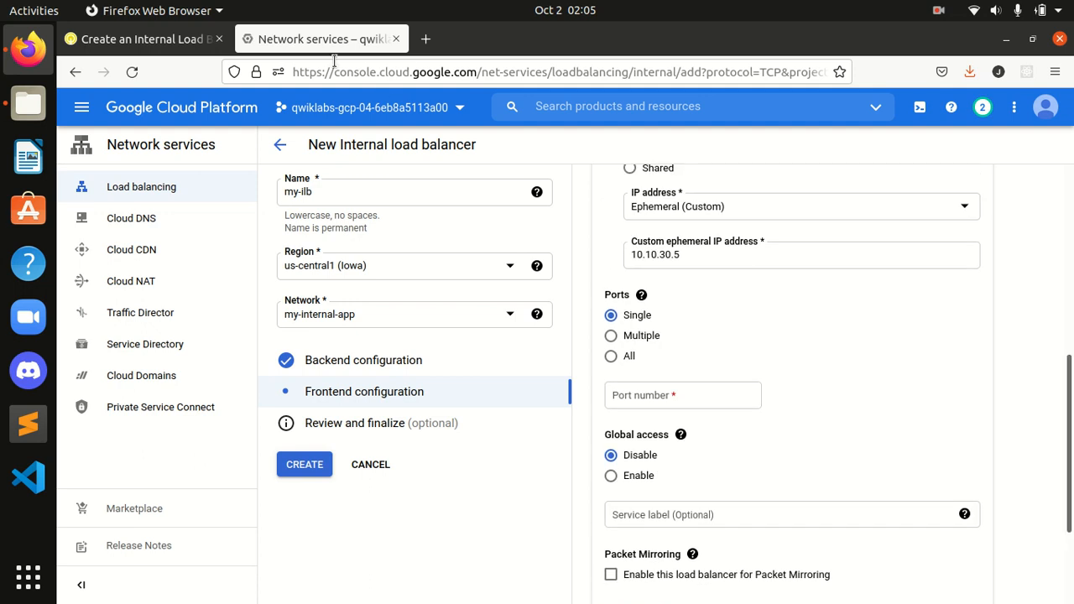
pyautogui.click(126, 52)
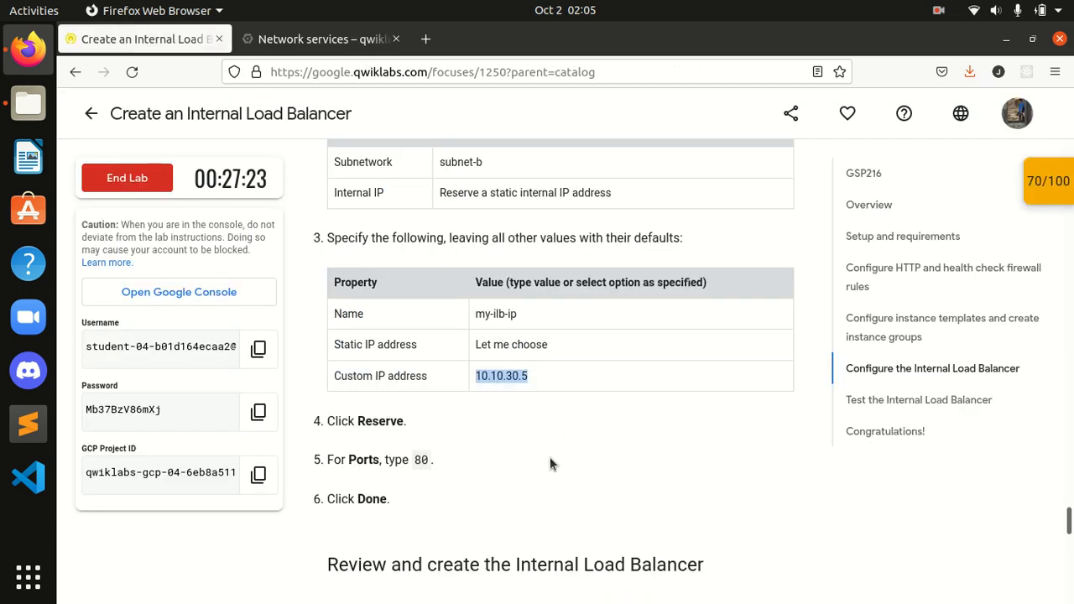
pyautogui.click(282, 47)
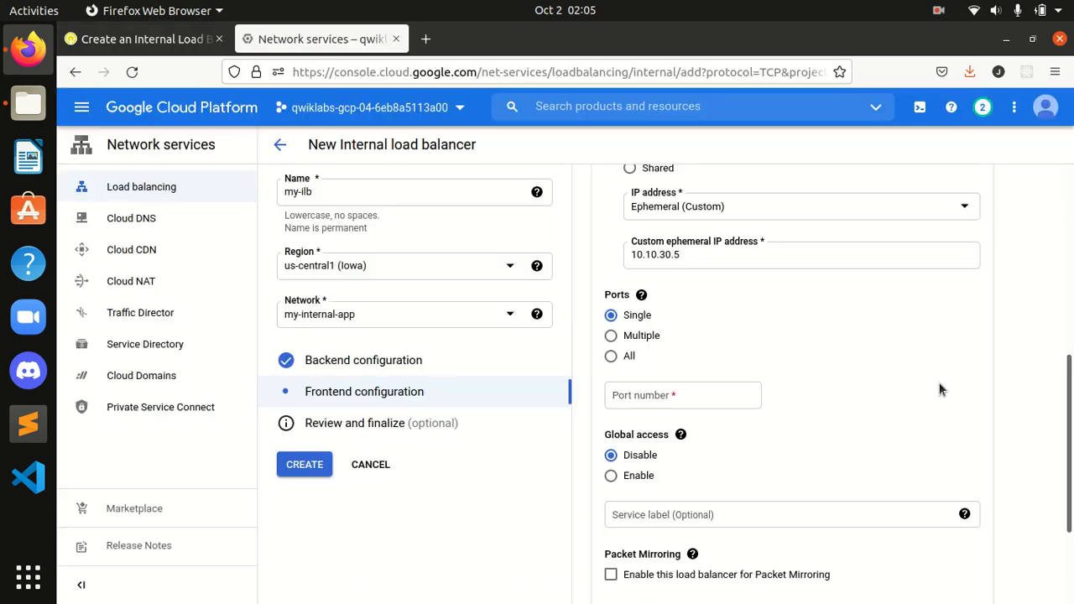
pyautogui.scroll(5, 914, 329)
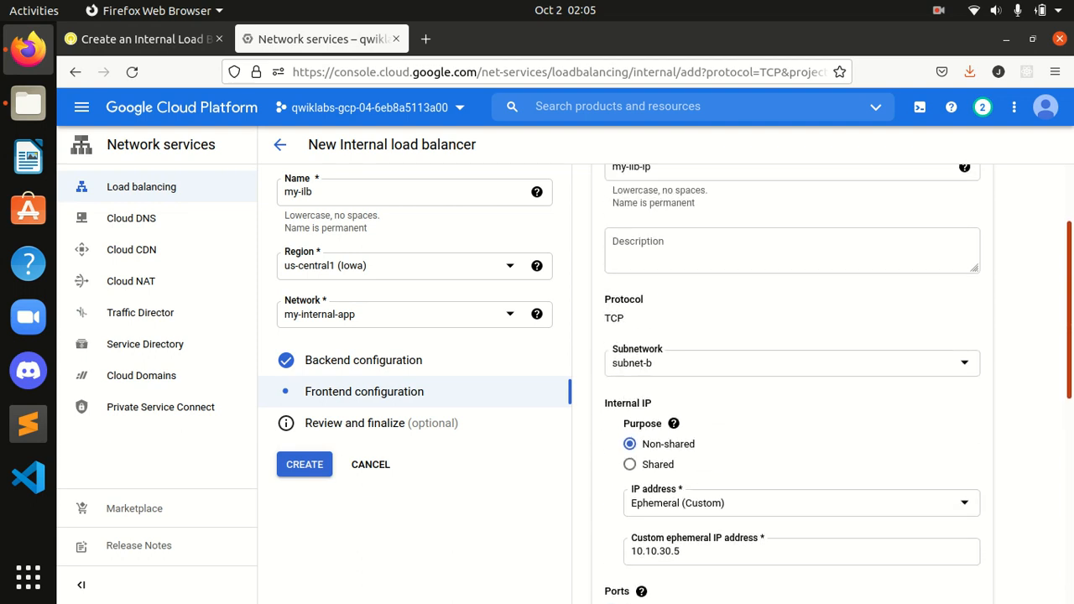
pyautogui.scroll(-4, 1052, 419)
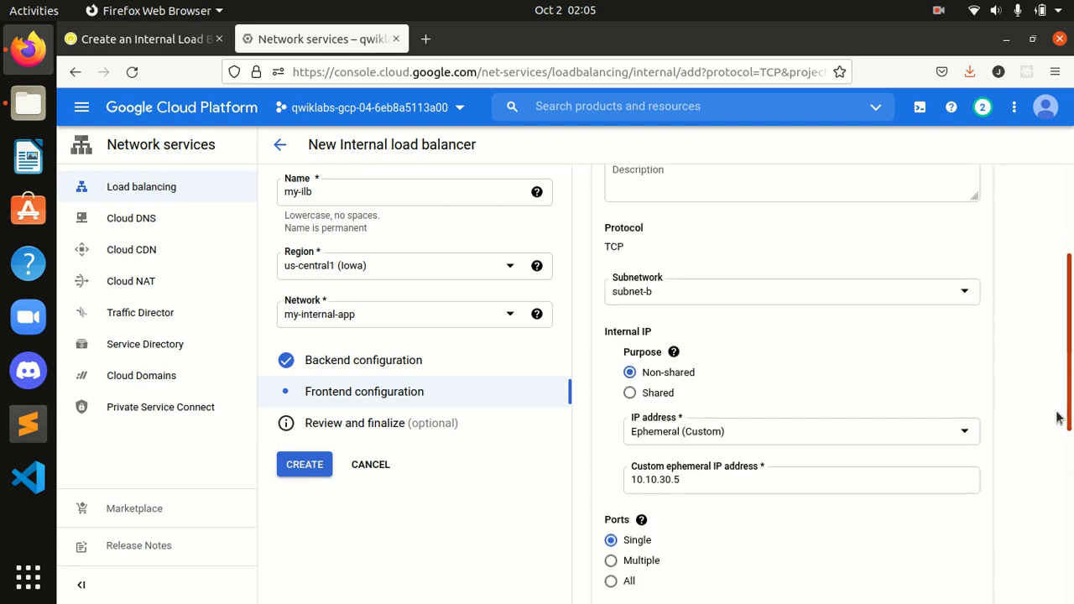
pyautogui.click(656, 508)
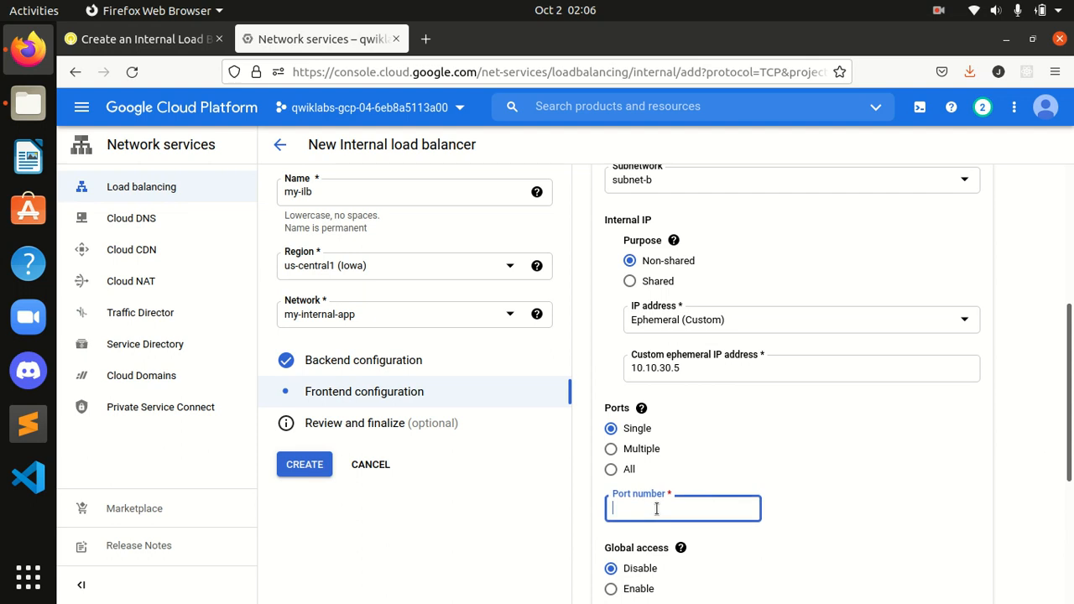
pyautogui.write('80')
pyautogui.click(1006, 419)
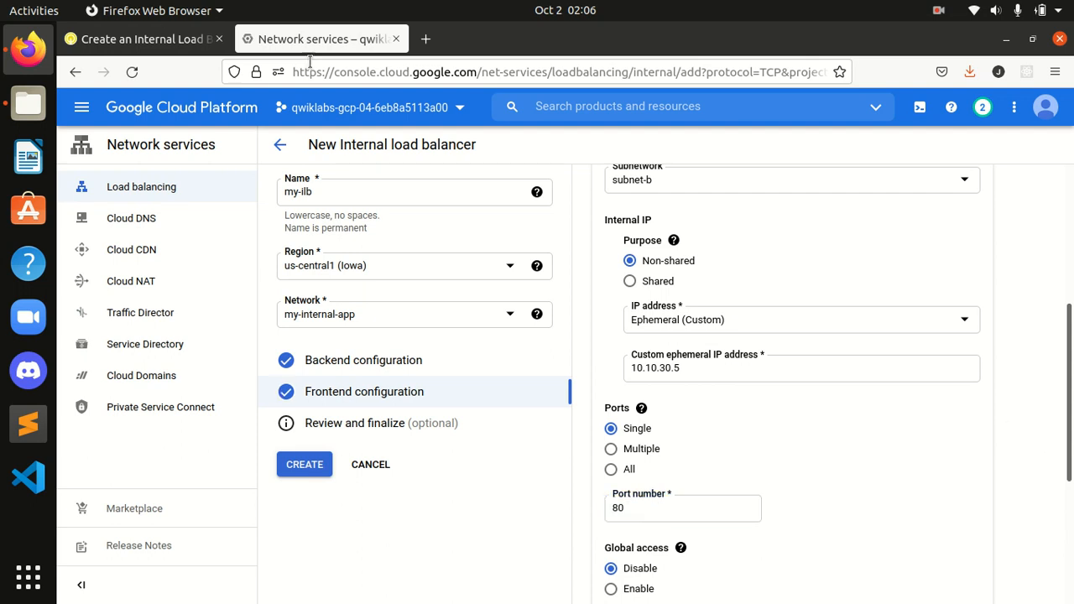
# - Check the lab's remaining frontend instructions and confirm the new frontend IP and port settings
pyautogui.click(104, 39)
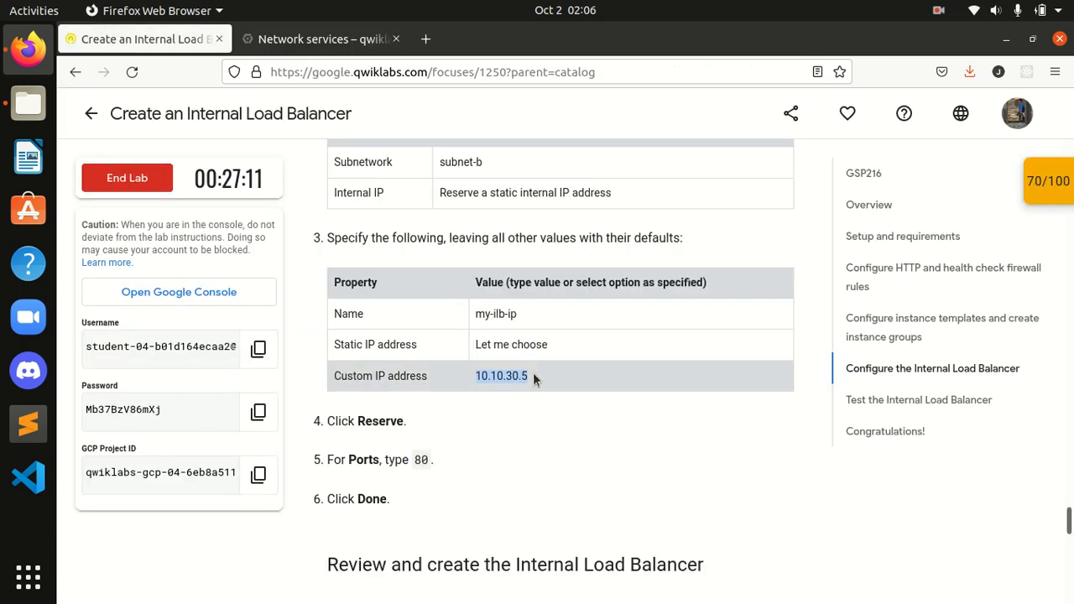
pyautogui.click(316, 32)
pyautogui.scroll(-5, 771, 554)
pyautogui.click(952, 501)
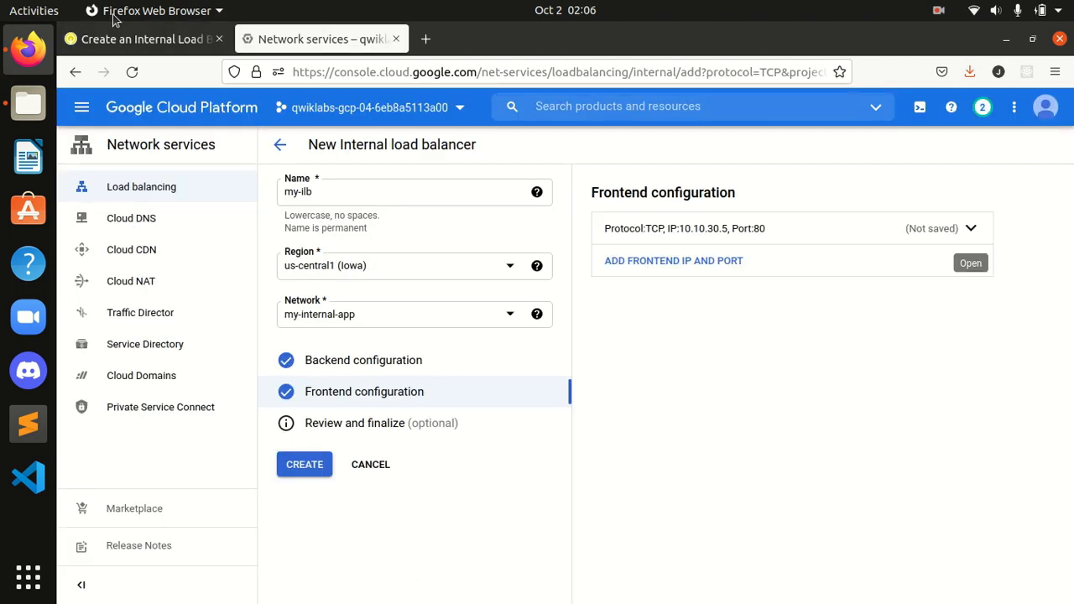
# - Read the lab's review instructions and open the load balancer's Review and finalize summary
pyautogui.click(133, 39)
pyautogui.scroll(-2, 462, 417)
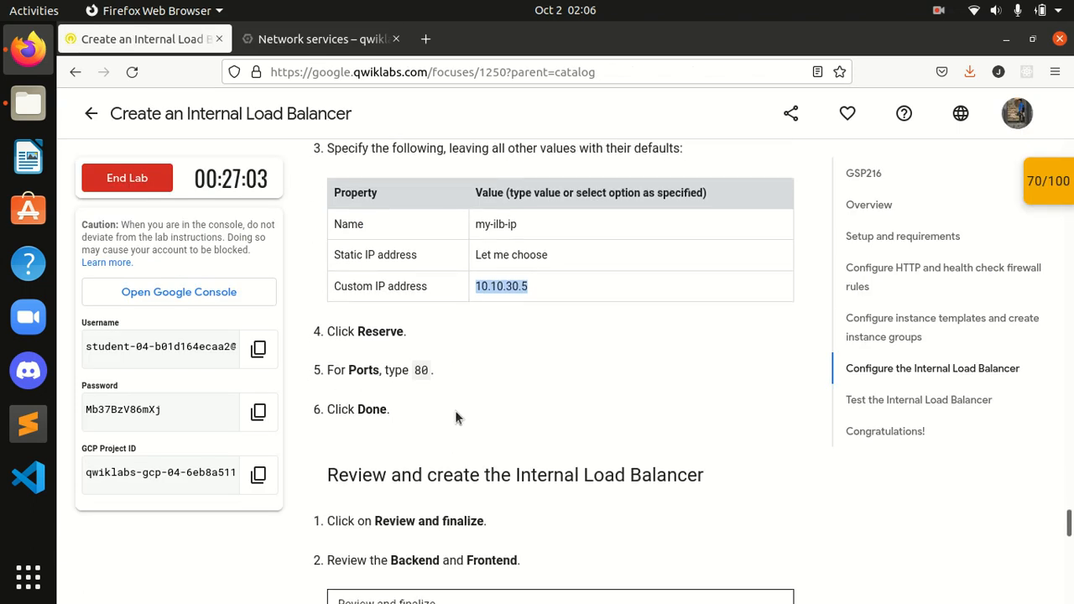
pyautogui.scroll(-2, 375, 518)
pyautogui.scroll(-2, 375, 518)
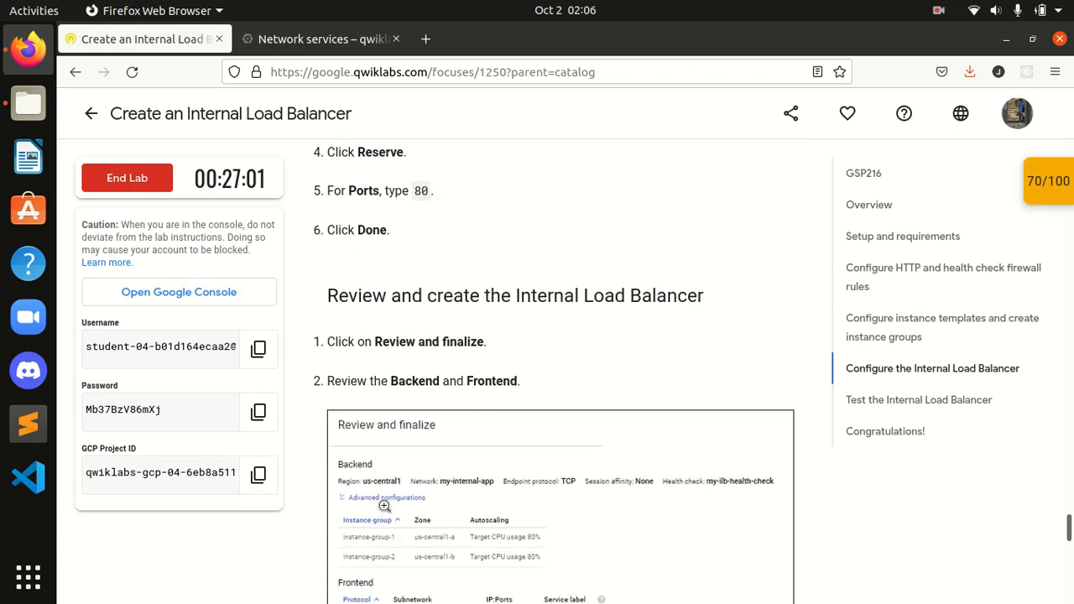
pyautogui.click(336, 39)
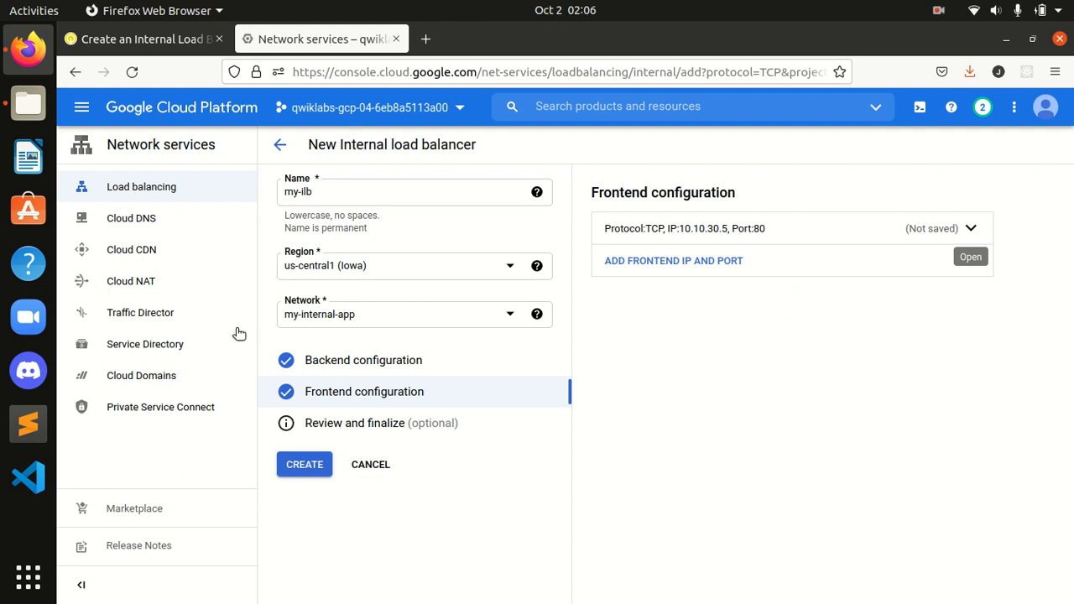
pyautogui.click(331, 424)
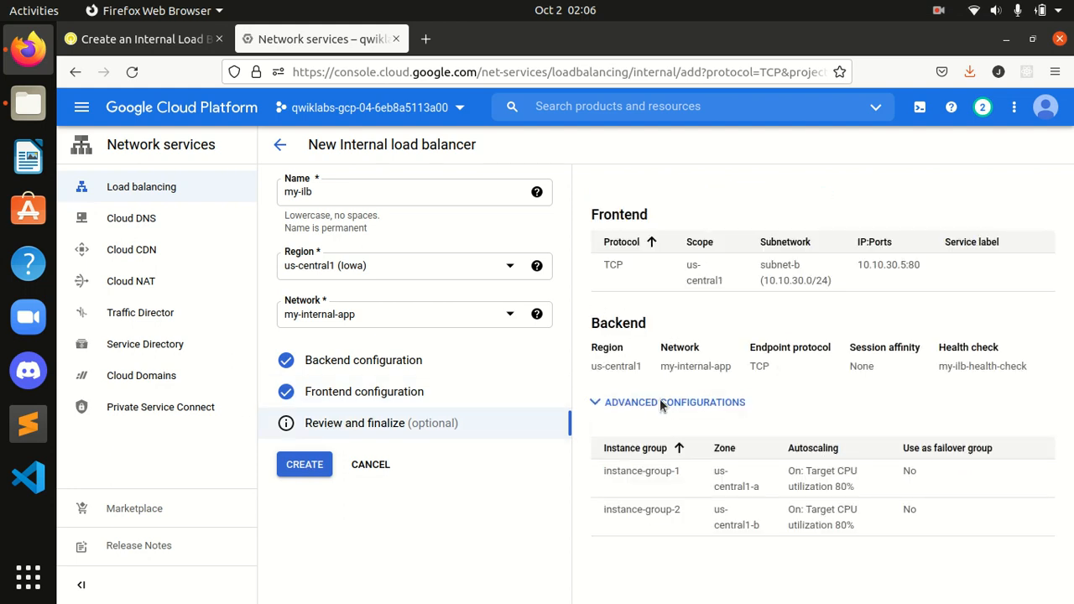
# - Run the lab's progress check for Configure the Internal Load Balancer, repeating it after rereading the review and create instructions
pyautogui.click(157, 42)
pyautogui.scroll(-6, 469, 380)
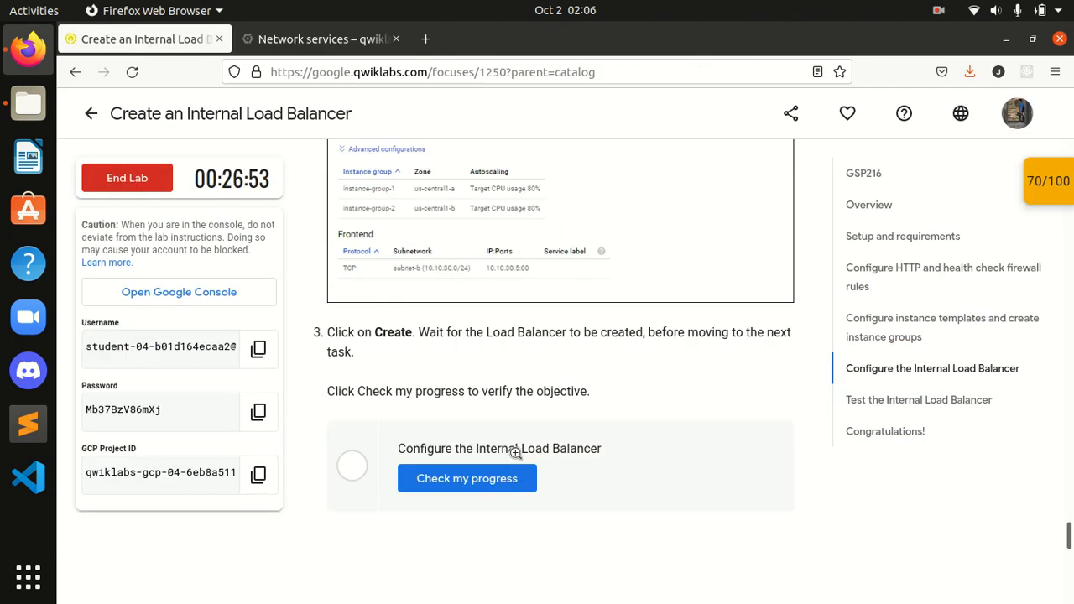
pyautogui.click(469, 380)
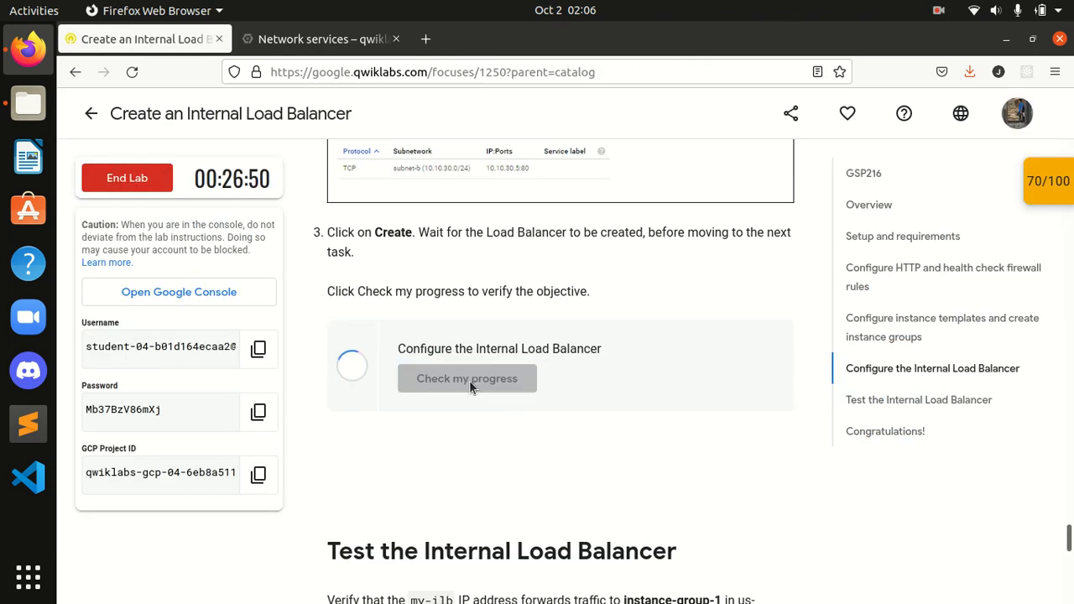
pyautogui.click(468, 385)
pyautogui.click(468, 384)
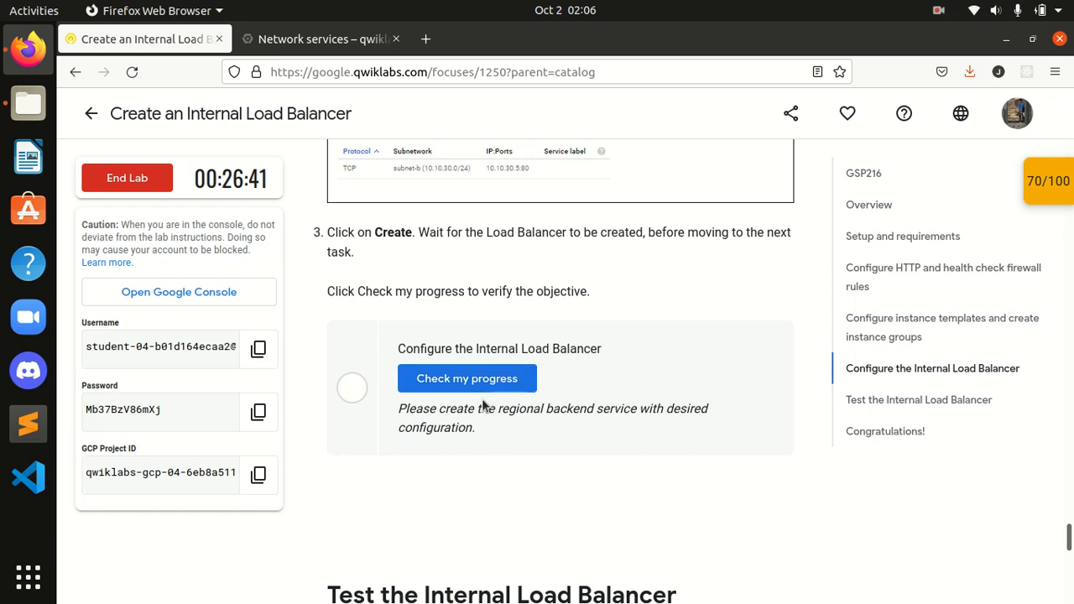
pyautogui.click(499, 385)
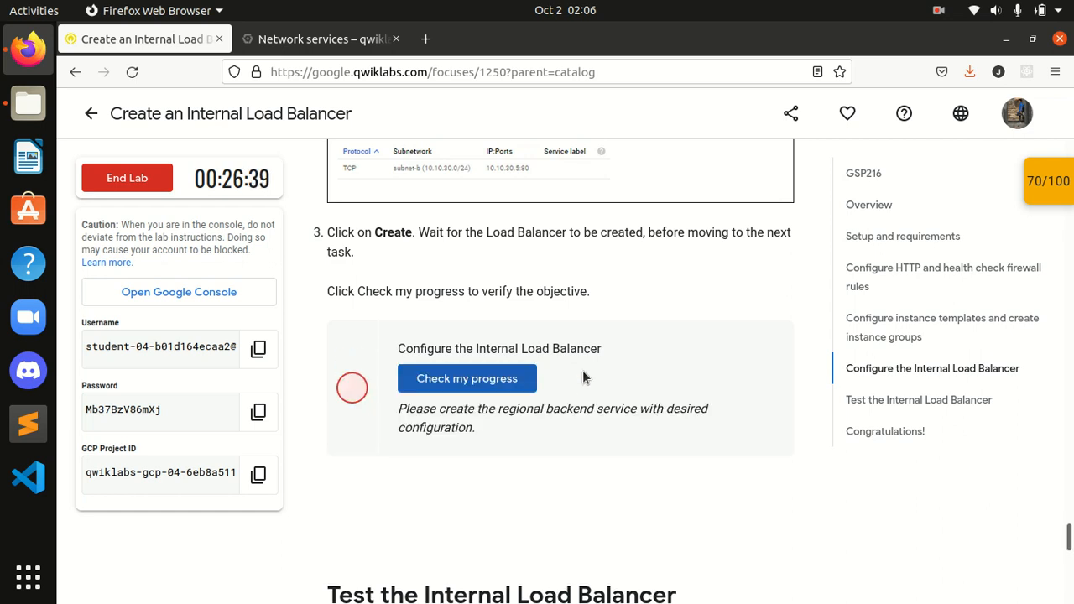
pyautogui.scroll(2, 583, 374)
pyautogui.scroll(4, 584, 375)
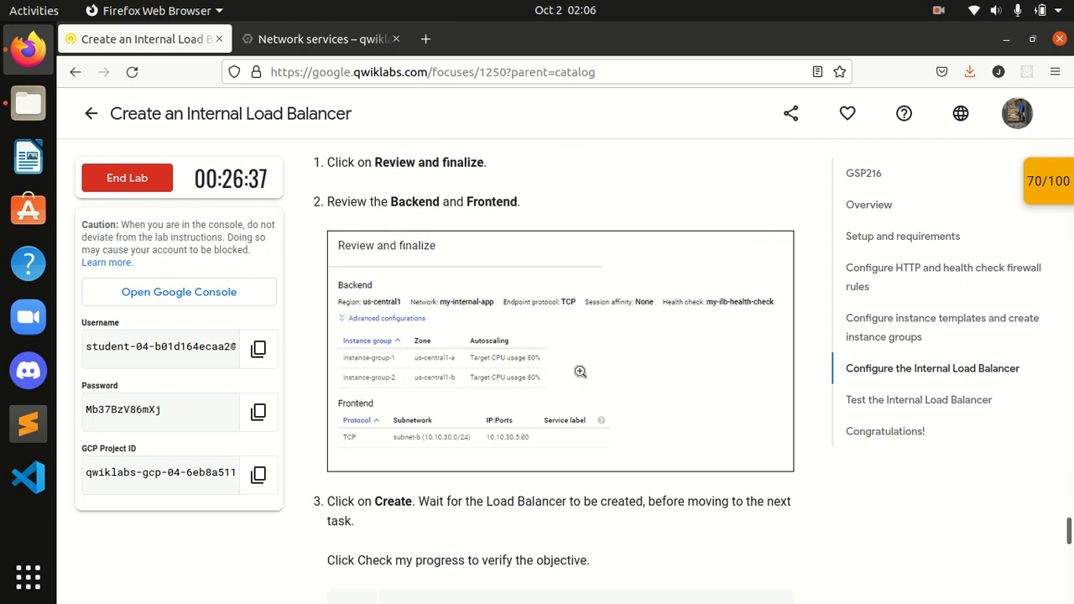
pyautogui.scroll(-6, 579, 372)
pyautogui.click(534, 384)
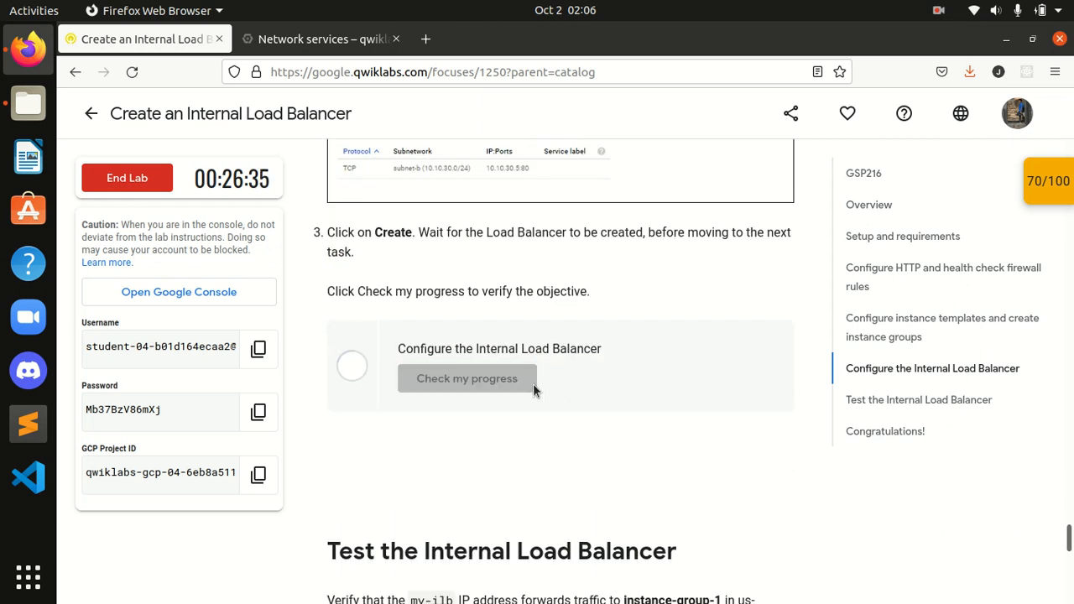
# - Review the load balancer's backend configuration and confirm instance-group-2 as the second backend
pyautogui.scroll(3, 535, 385)
pyautogui.scroll(8, 583, 440)
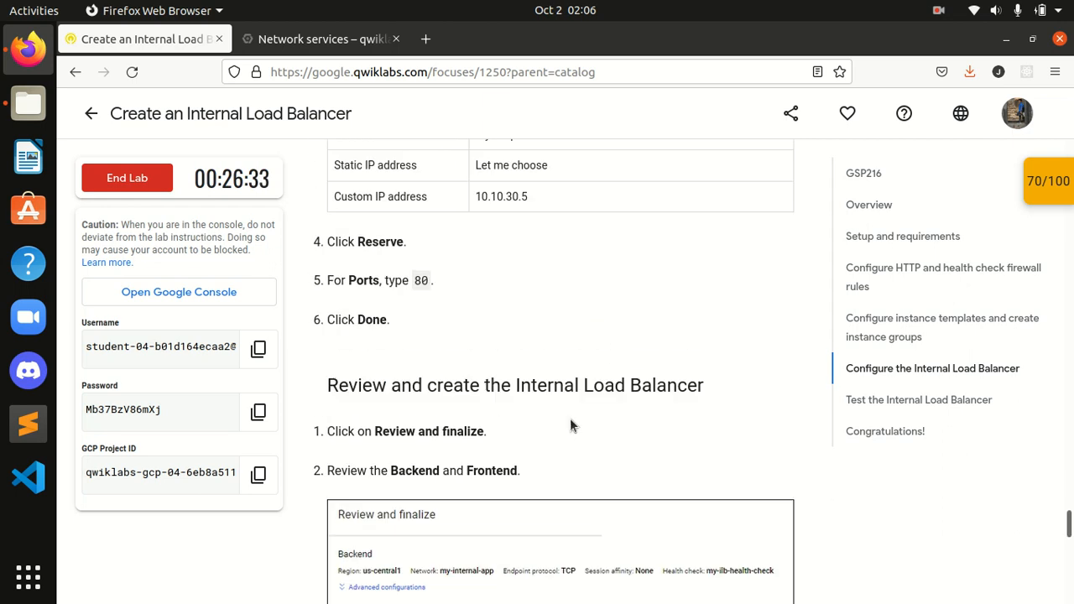
pyautogui.click(326, 47)
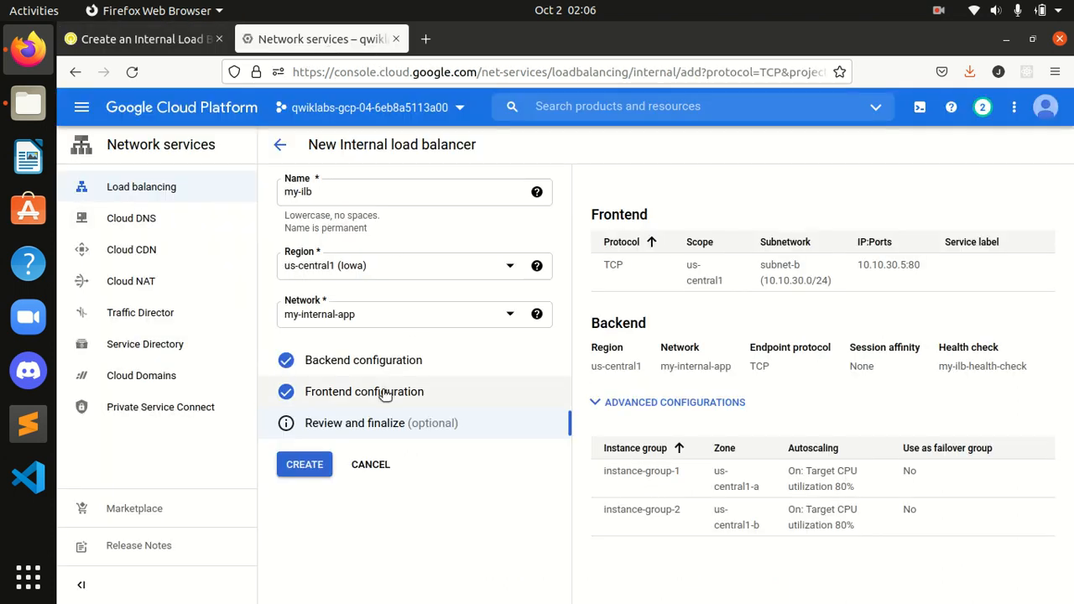
pyautogui.click(405, 365)
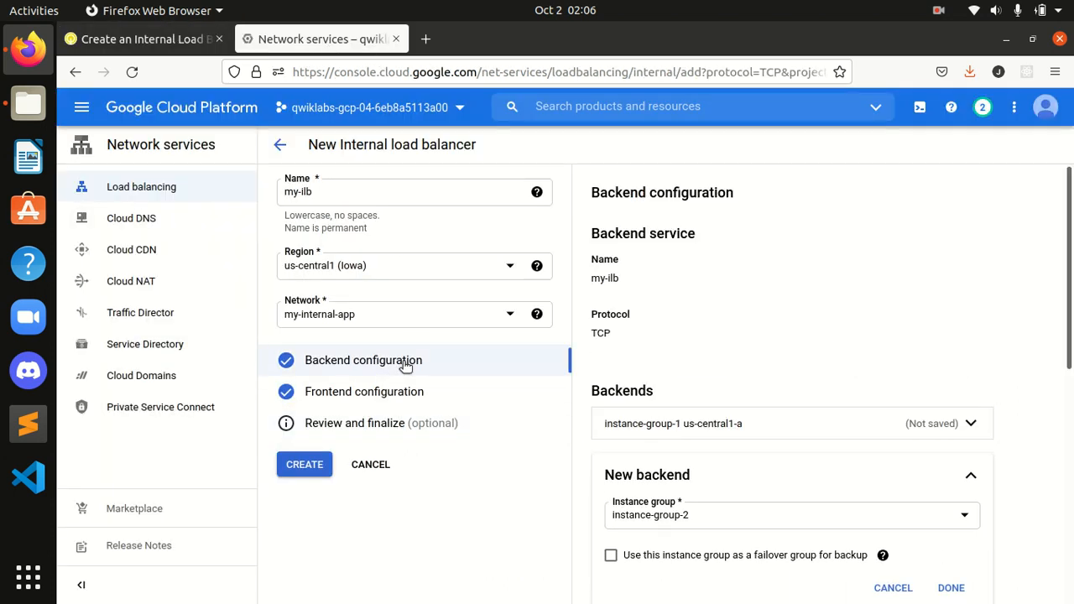
pyautogui.scroll(-5, 1040, 349)
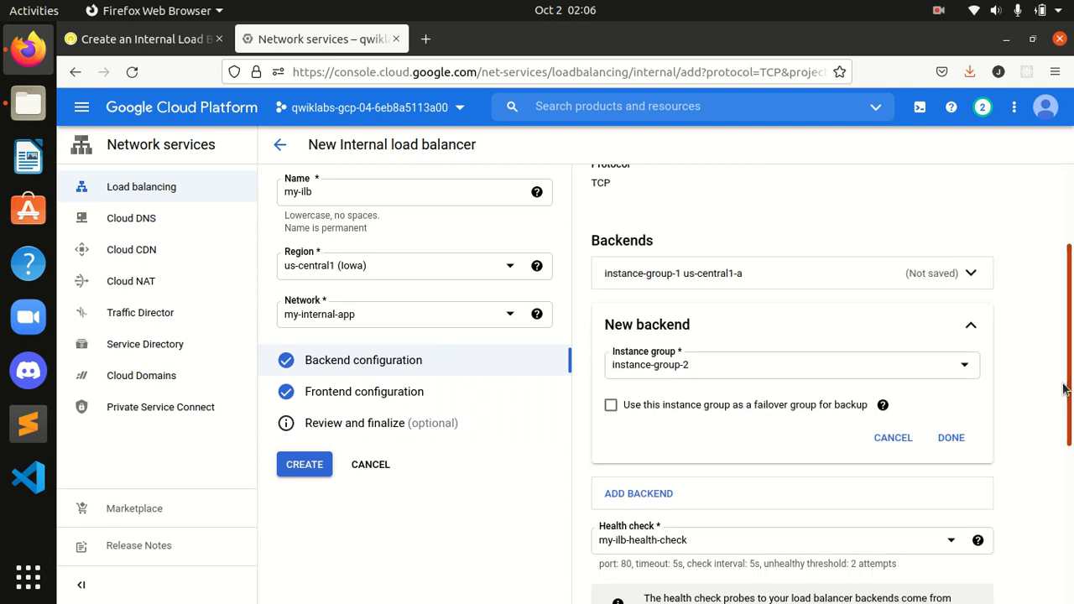
pyautogui.scroll(-1, 1053, 503)
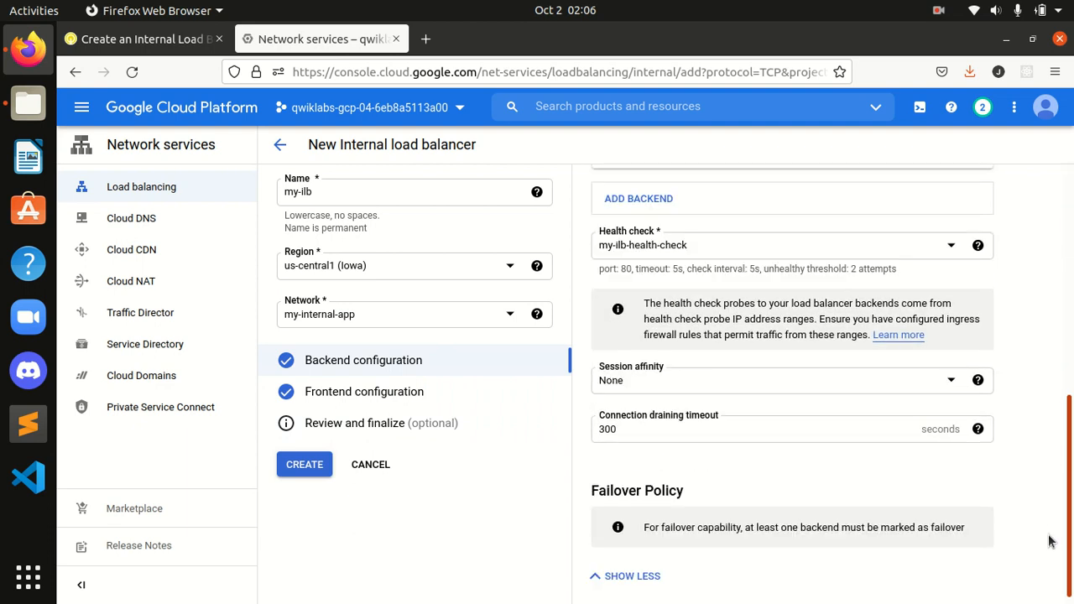
pyautogui.scroll(6, 1049, 570)
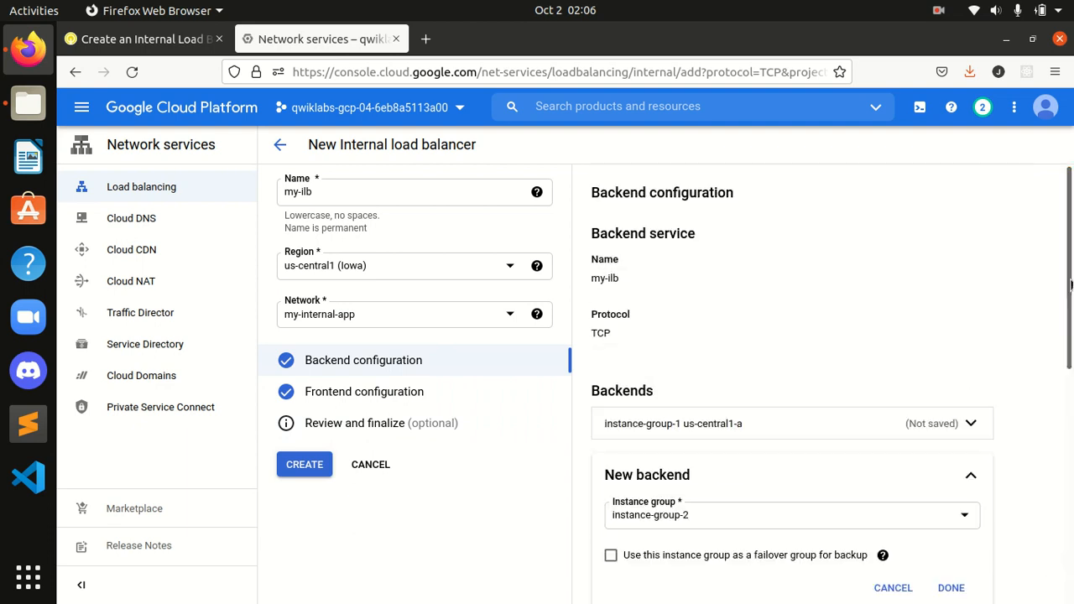
pyautogui.scroll(-3, 1071, 352)
pyautogui.moveTo(1071, 353); pyautogui.dragTo(1072, 330)
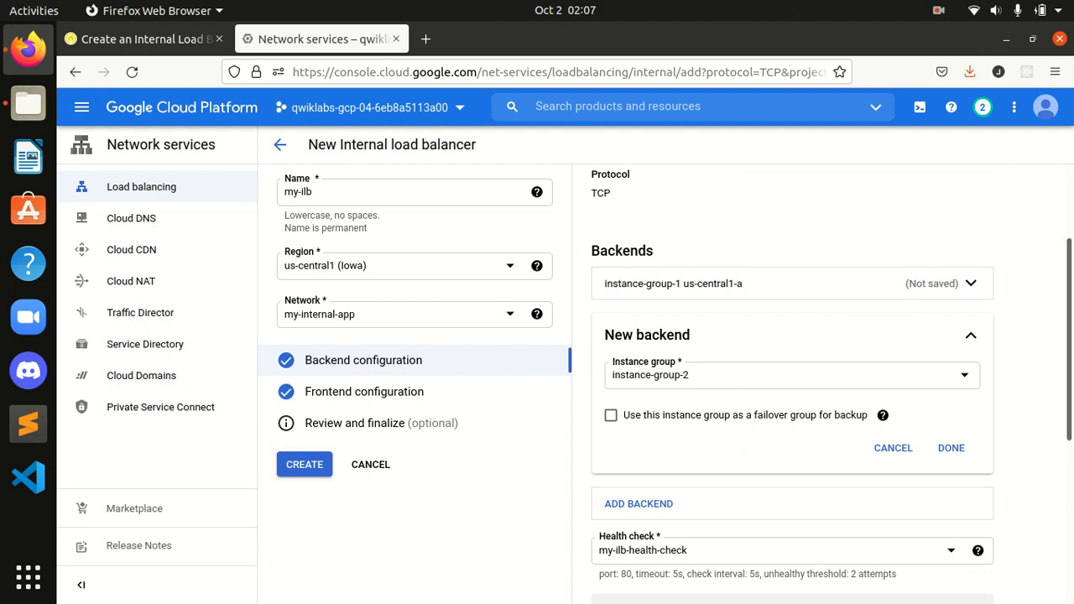
pyautogui.click(961, 453)
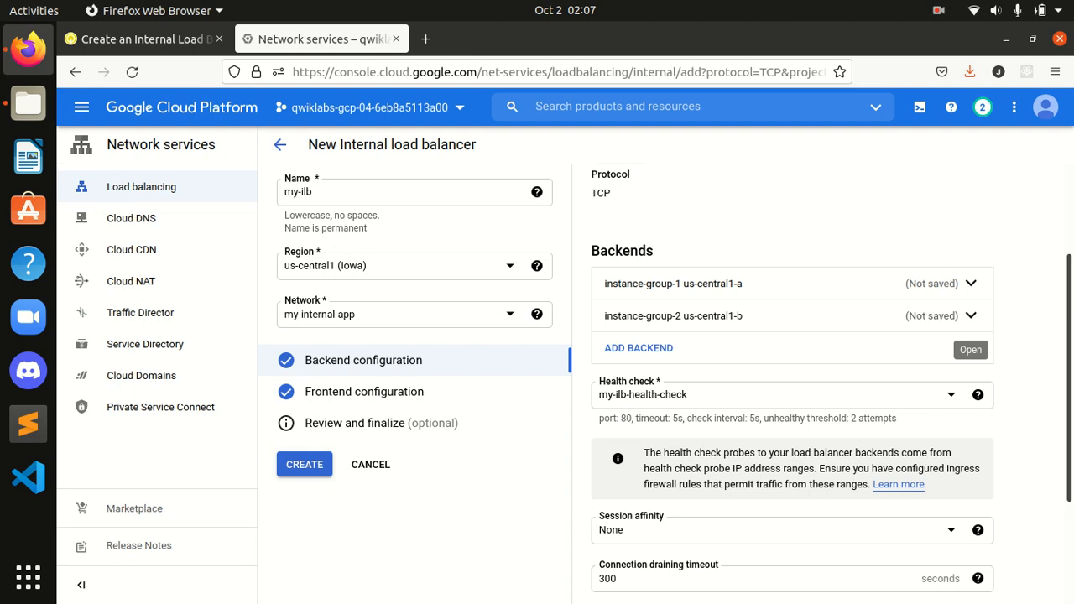
# - Review the remaining backend options and reopen the my-ilb-ip frontend to examine its subnetwork, IP address and port settings
pyautogui.scroll(-2, 792, 378)
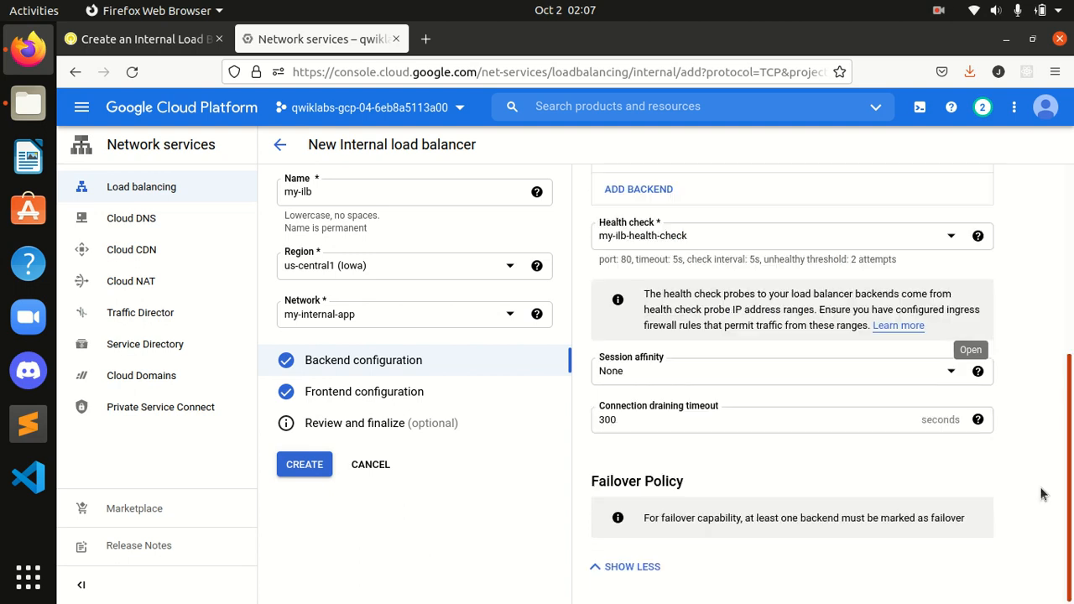
pyautogui.click(361, 396)
pyautogui.click(714, 227)
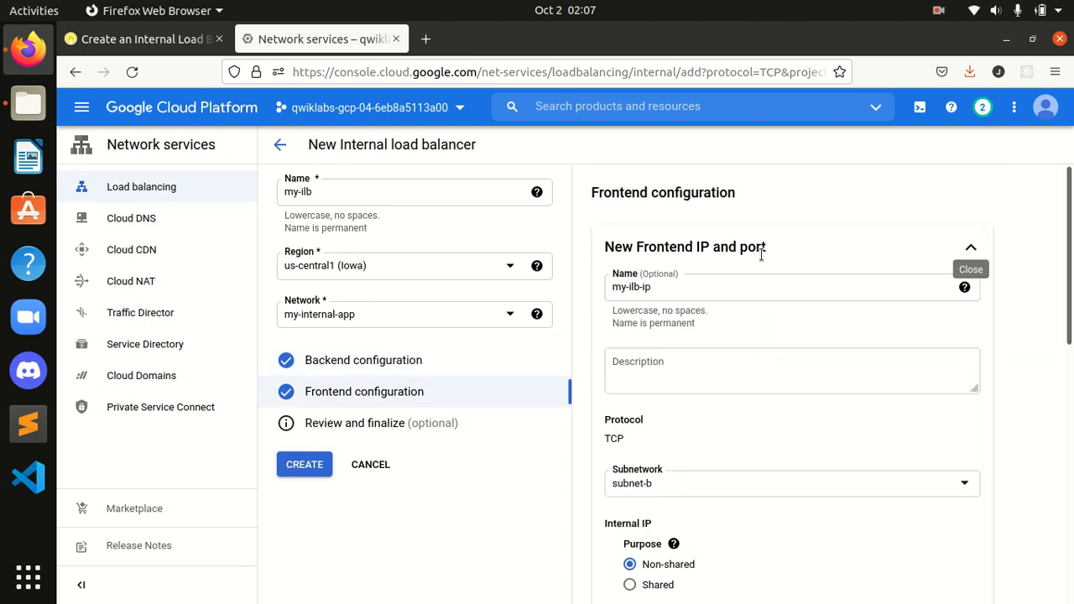
pyautogui.scroll(-5, 1059, 402)
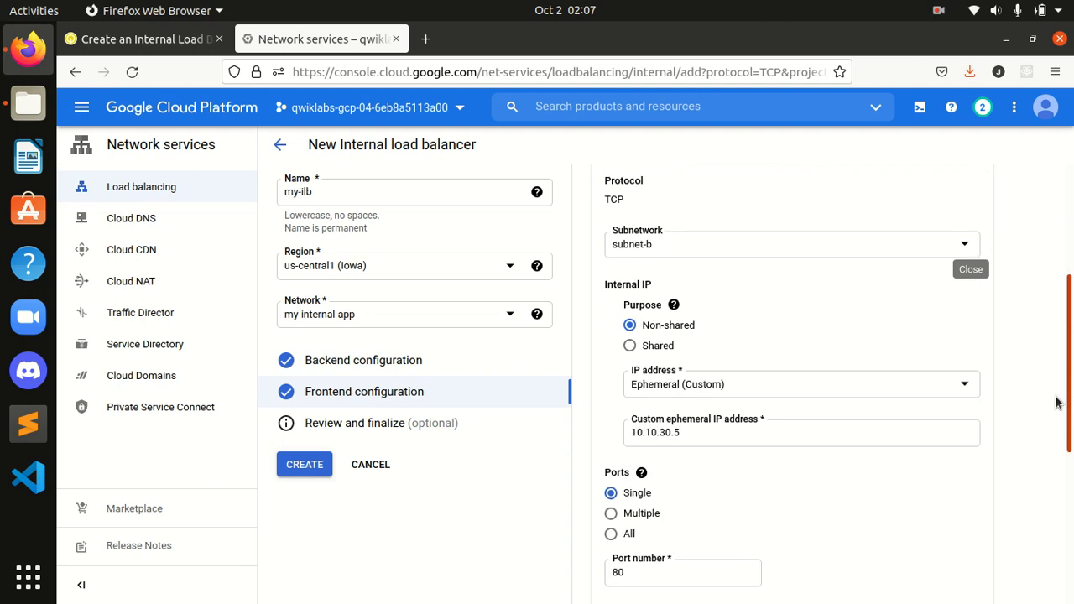
pyautogui.scroll(-2, 1056, 403)
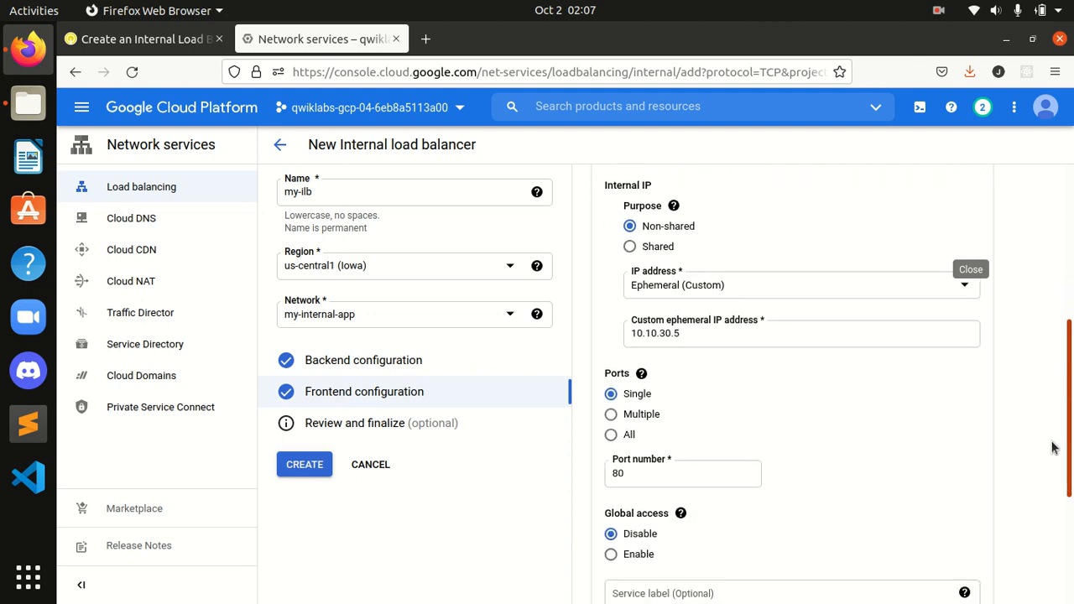
pyautogui.scroll(-3, 1002, 457)
pyautogui.scroll(2, 990, 449)
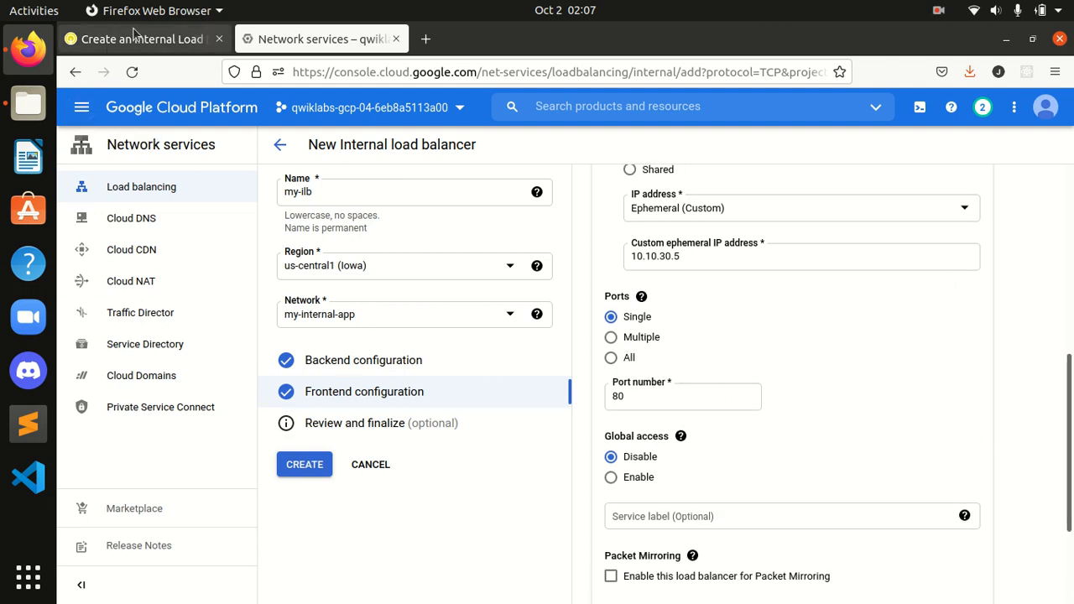
# - Rerun the lab's progress check for the Configure the Internal Load Balancer objective
pyautogui.click(167, 39)
pyautogui.scroll(-5, 512, 465)
pyautogui.click(448, 558)
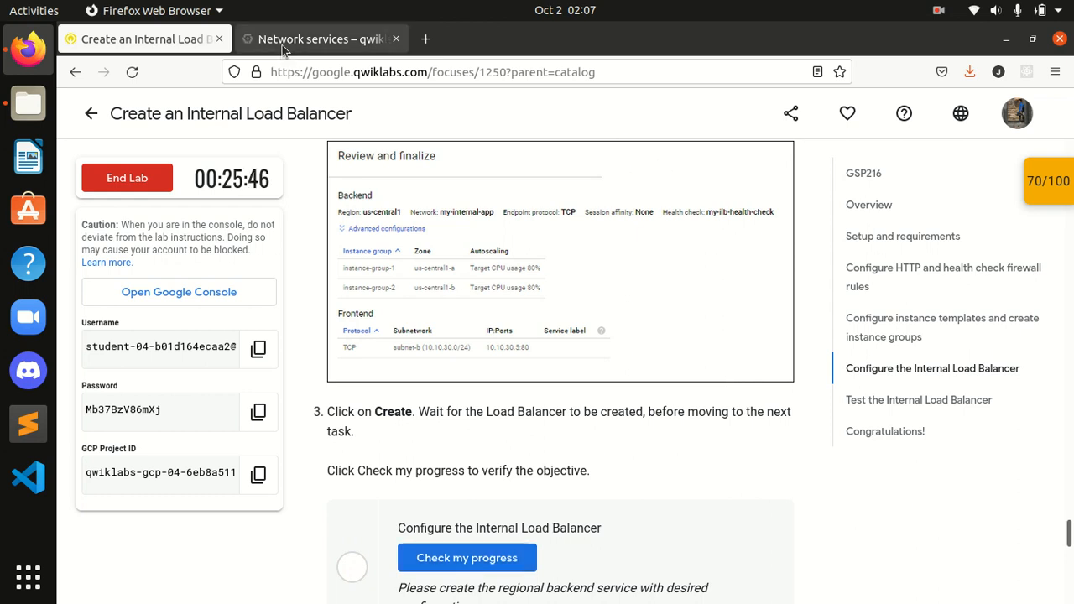
# - Compare the lab's regional backend service instructions with the load balancer's region, network and backend configuration
pyautogui.click(335, 39)
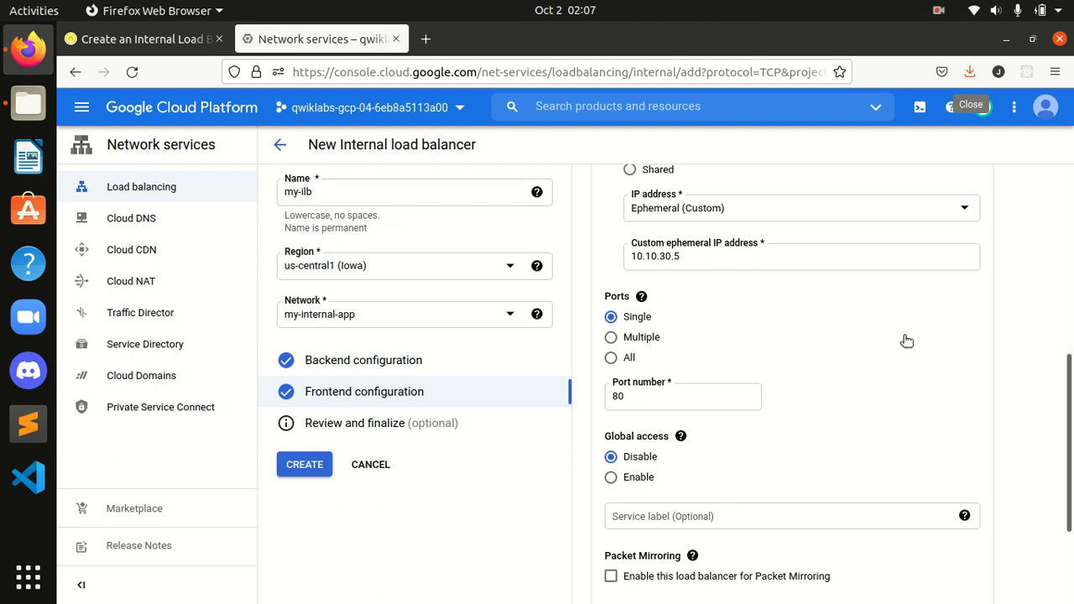
pyautogui.click(146, 39)
pyautogui.scroll(15, 618, 347)
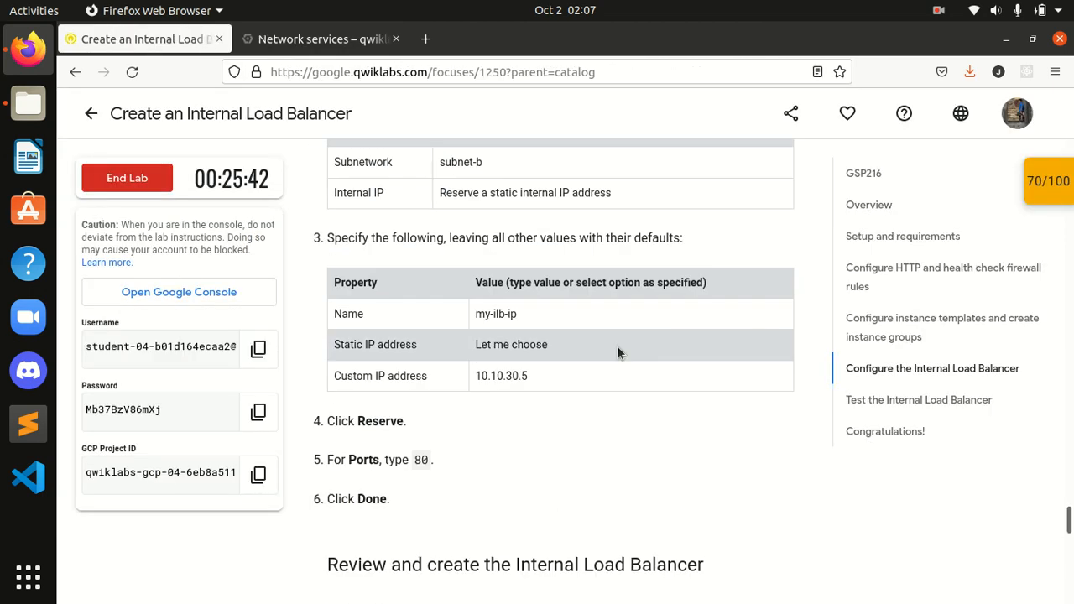
pyautogui.scroll(20, 617, 348)
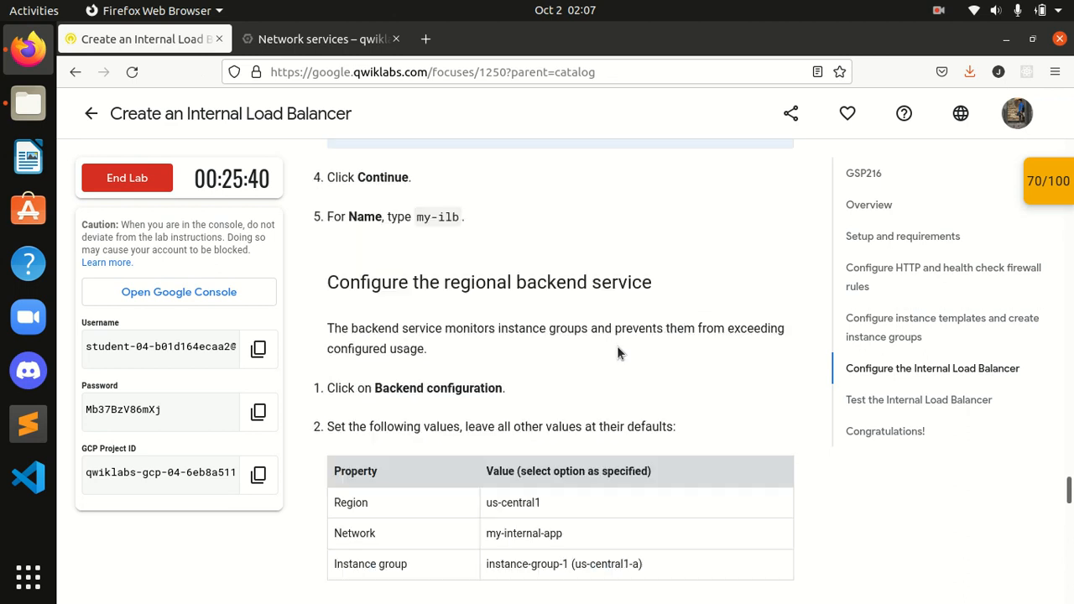
pyautogui.scroll(-2, 617, 348)
pyautogui.scroll(-4, 618, 349)
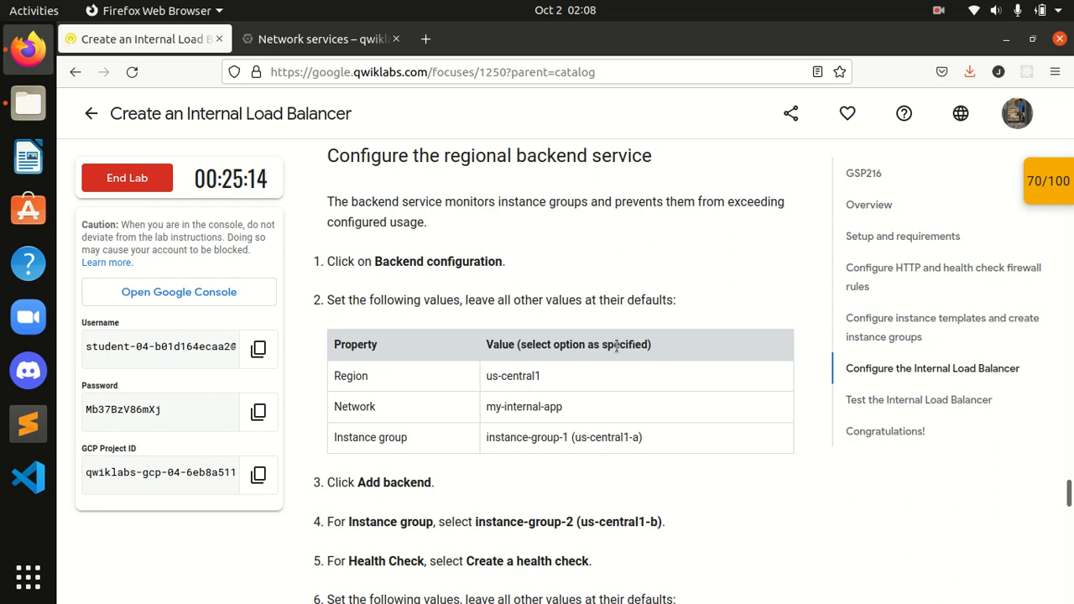
pyautogui.scroll(4, 502, 330)
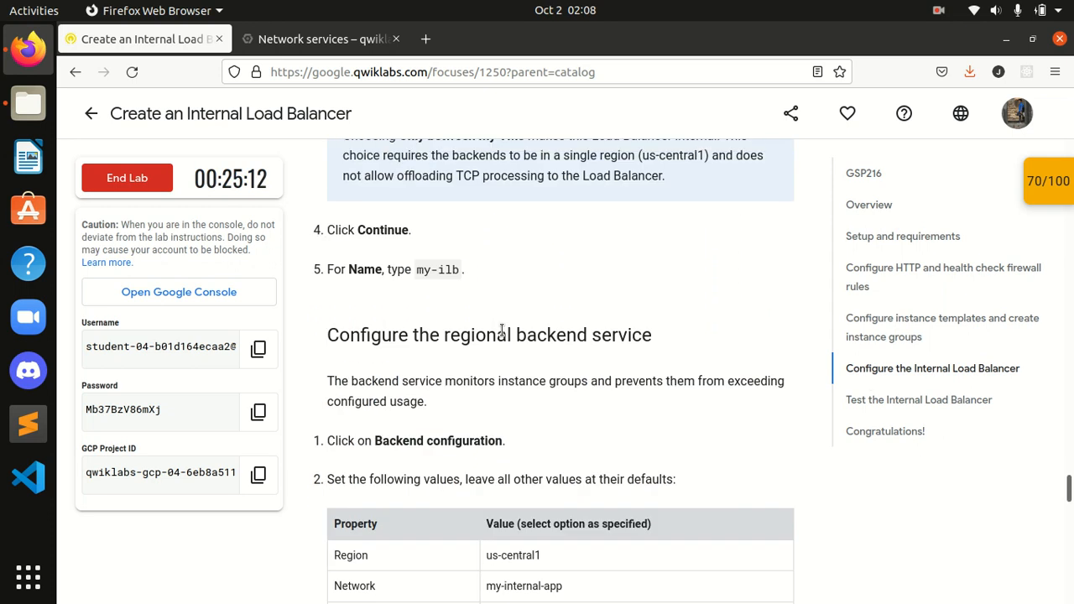
pyautogui.scroll(-2, 502, 330)
pyautogui.scroll(-2, 502, 335)
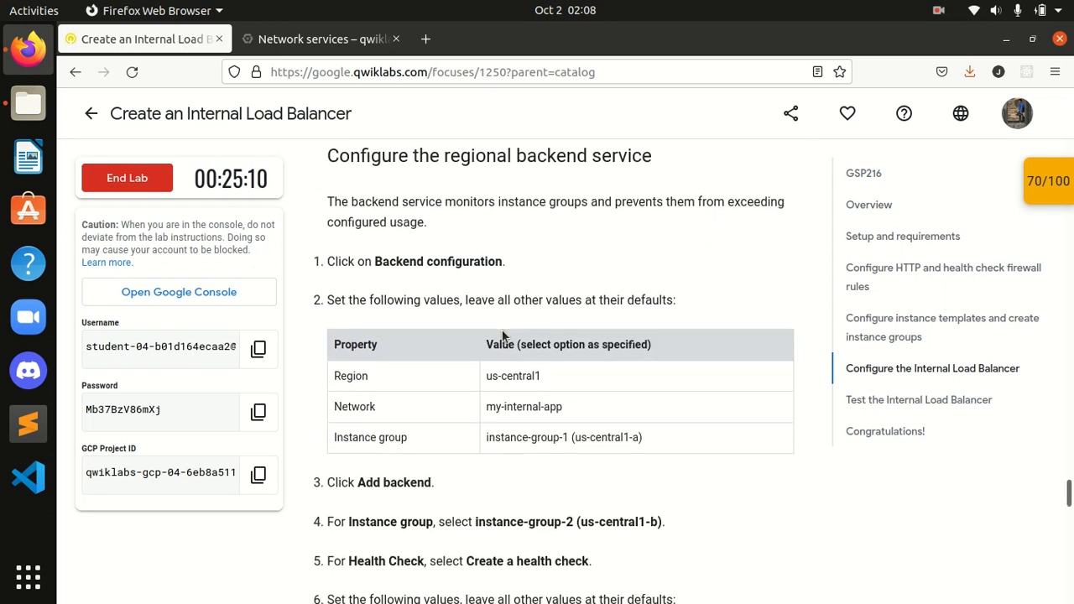
pyautogui.scroll(-2, 501, 336)
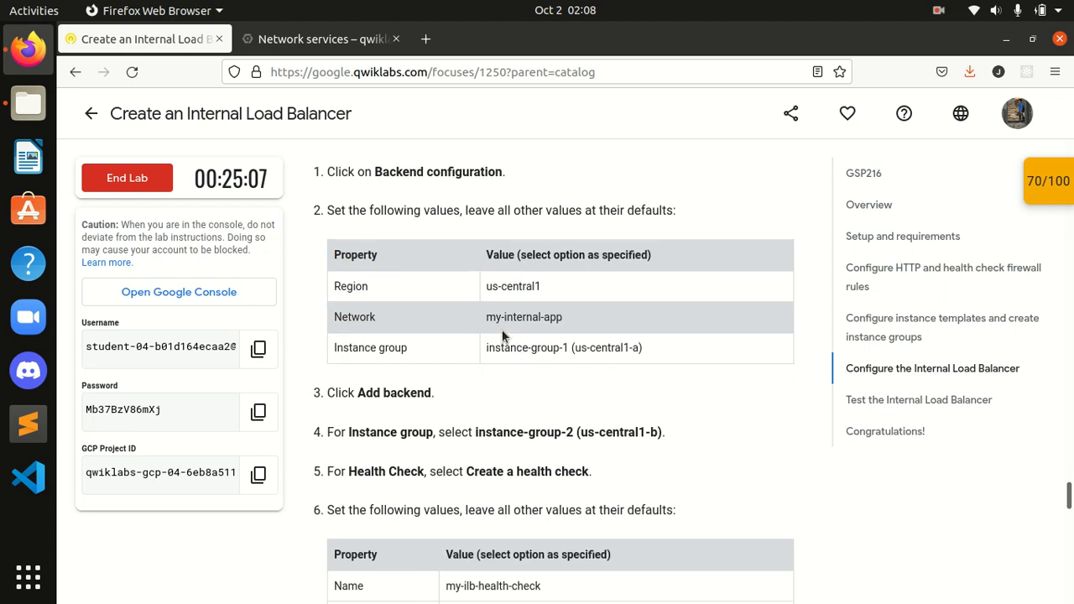
pyautogui.click(331, 39)
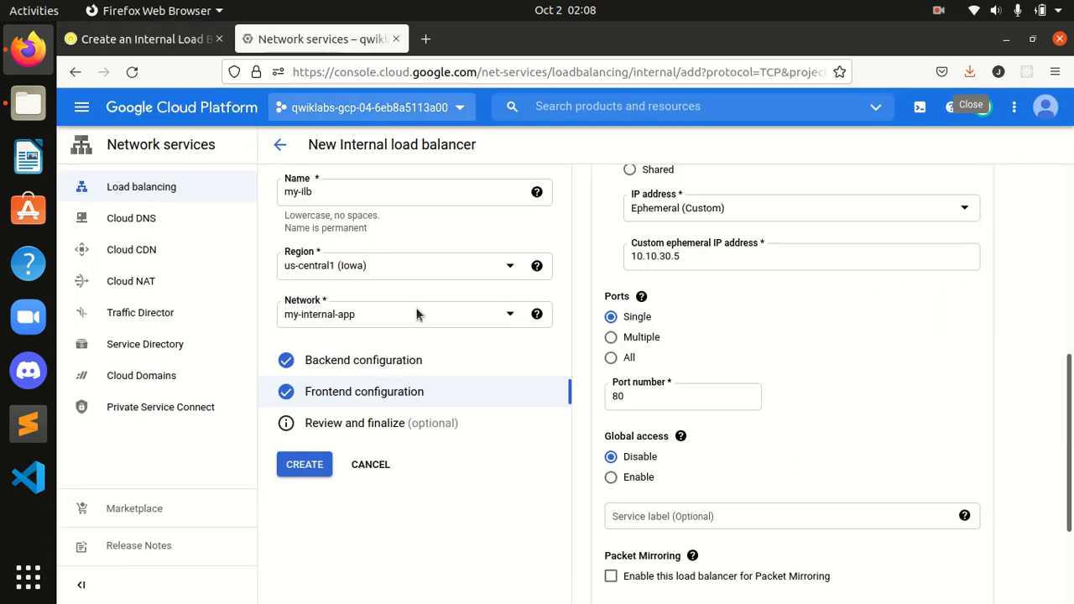
pyautogui.click(379, 361)
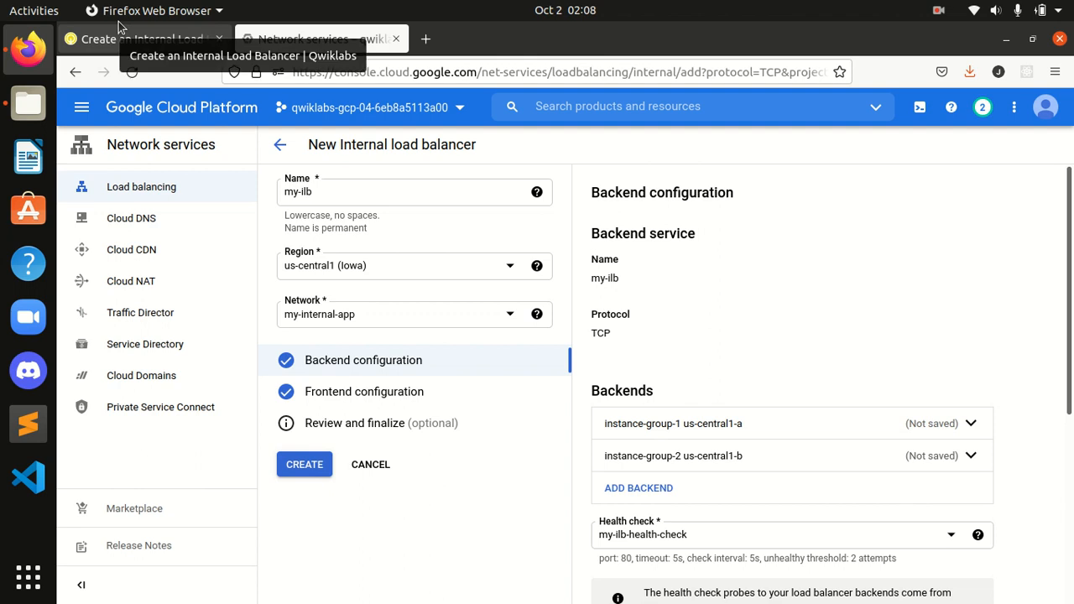
# - Review the load balancer's backend configuration, including its backends, health check, session affinity and failover policy
pyautogui.scroll(-3, 930, 271)
pyautogui.scroll(3, 930, 270)
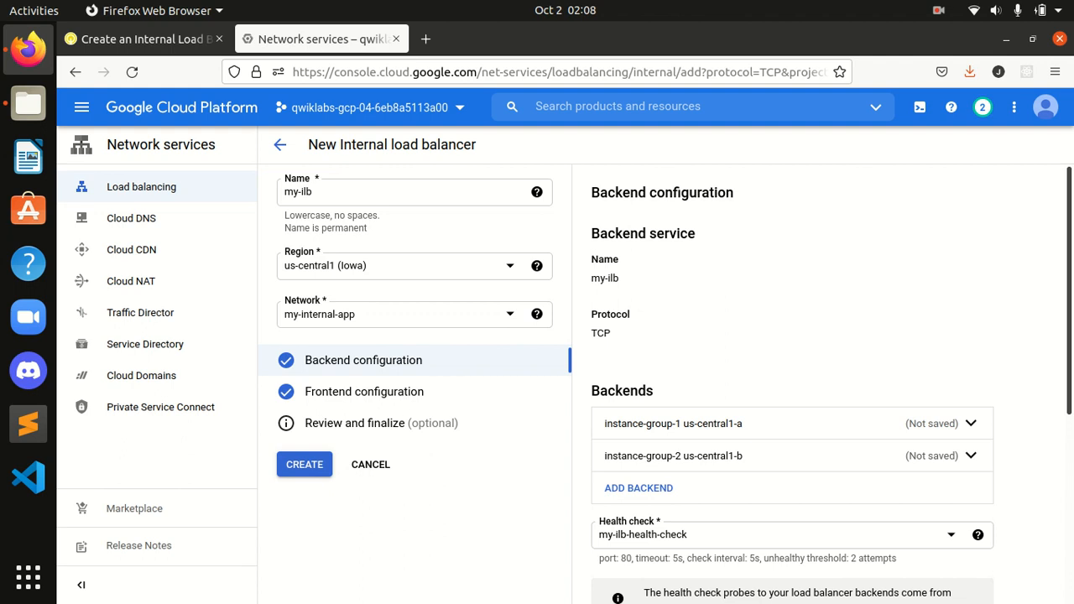
pyautogui.scroll(-3, 1049, 467)
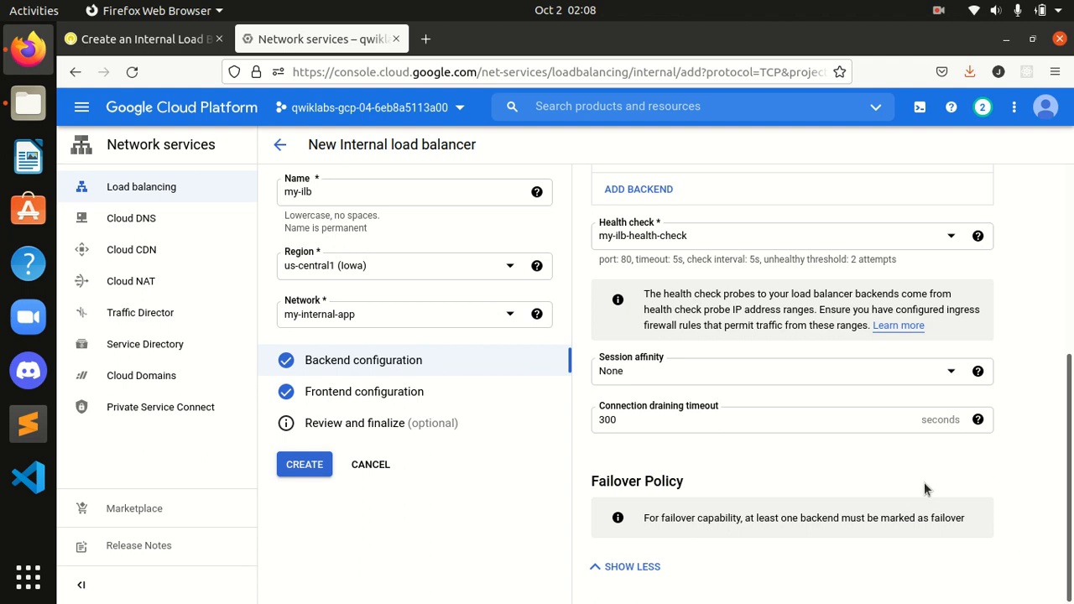
pyautogui.scroll(4, 1069, 420)
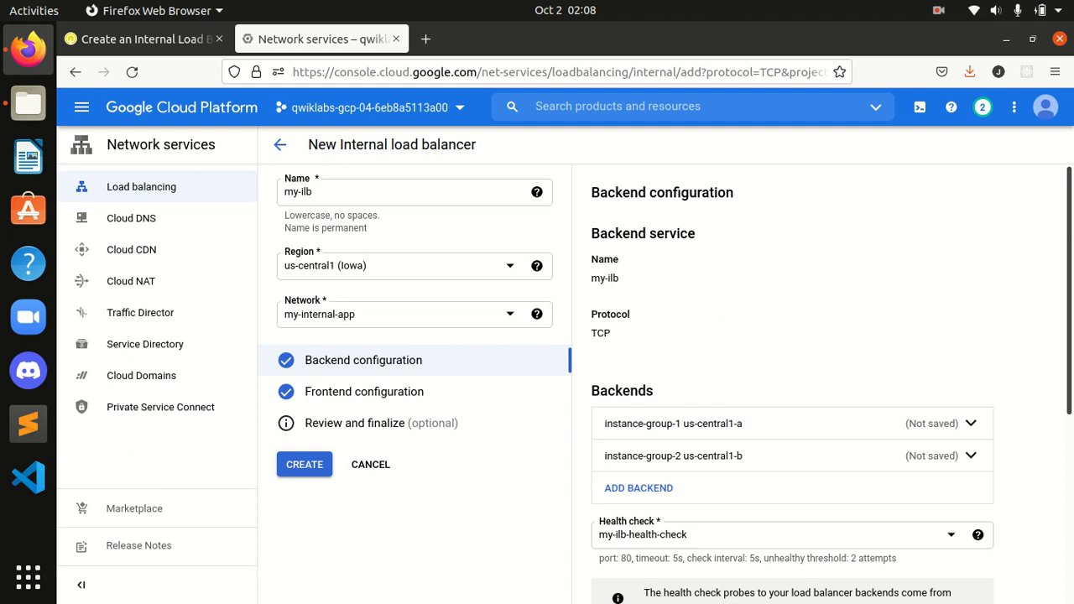
pyautogui.scroll(-1, 1063, 349)
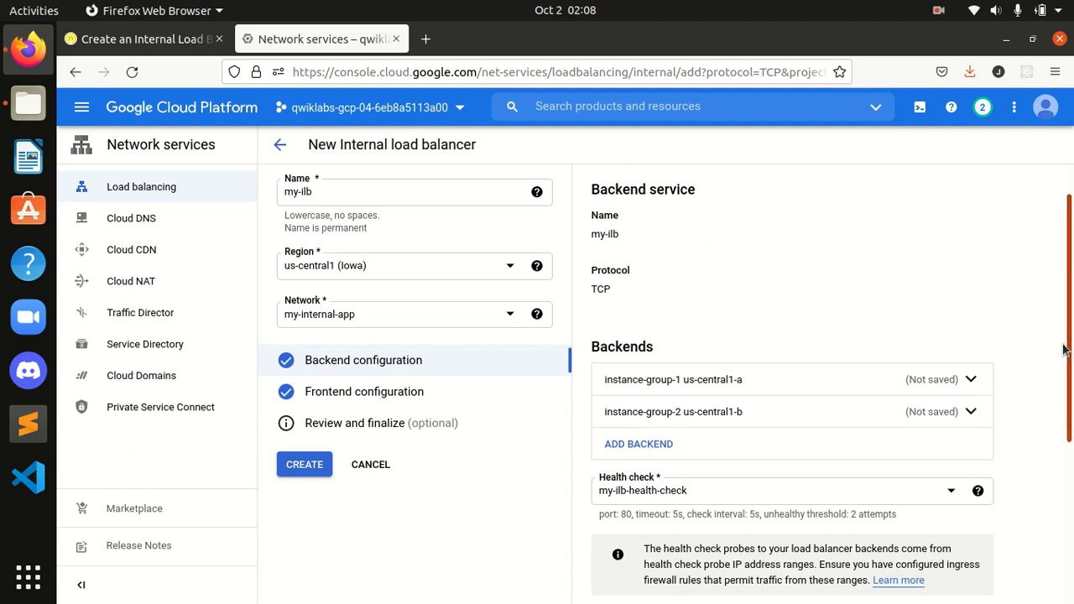
pyautogui.moveTo(1063, 349); pyautogui.dragTo(1067, 386)
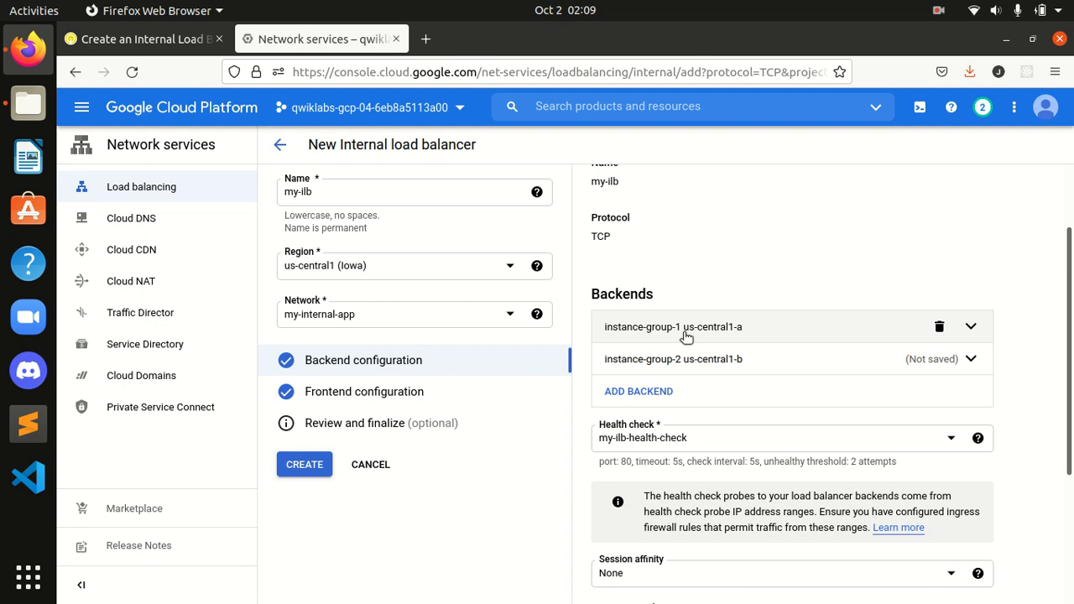
pyautogui.scroll(-1, 1070, 400)
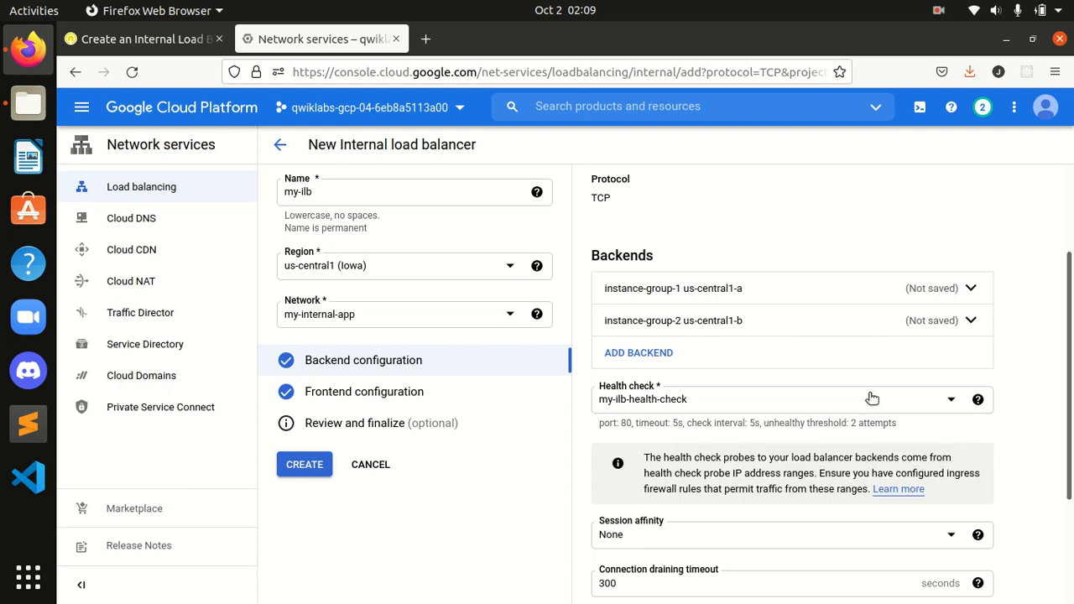
# - Remove the instance-group-2 backend and add a new backend that uses instance-group-2
pyautogui.moveTo(931, 324)
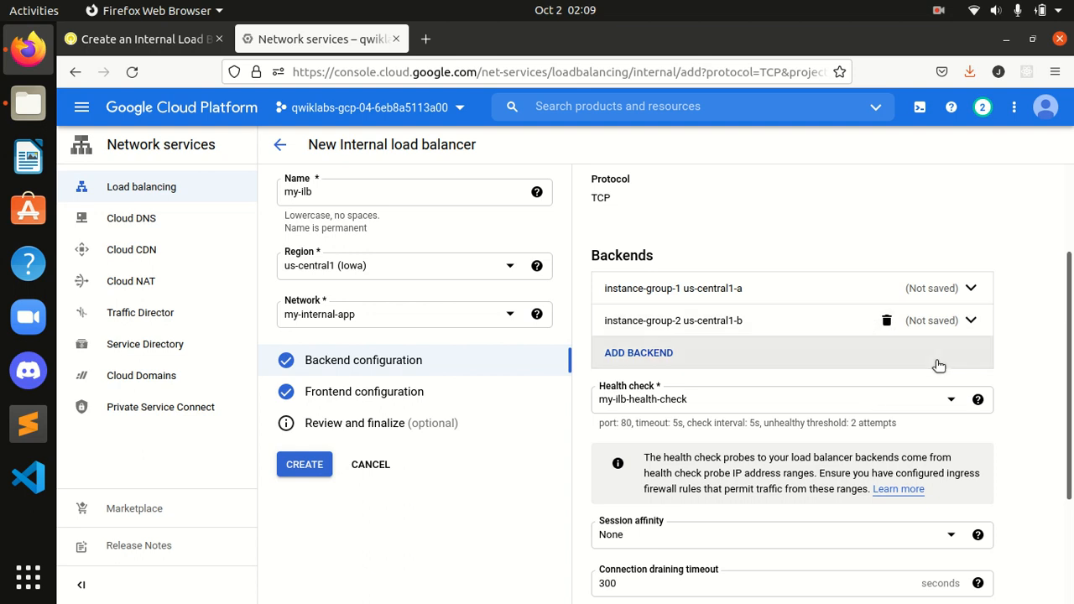
pyautogui.click(940, 323)
pyautogui.click(655, 322)
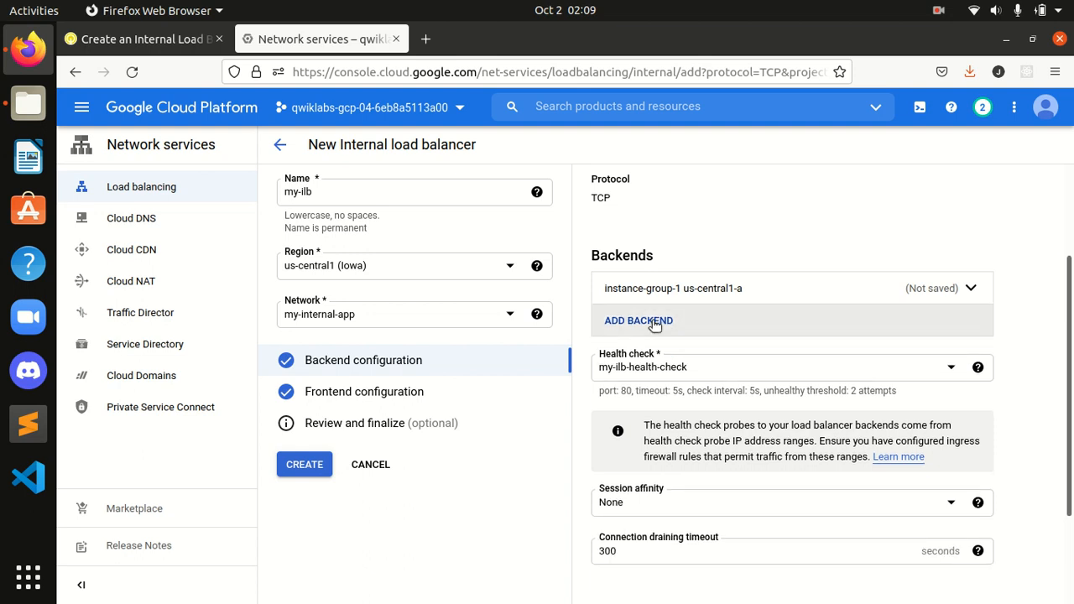
pyautogui.moveTo(948, 297)
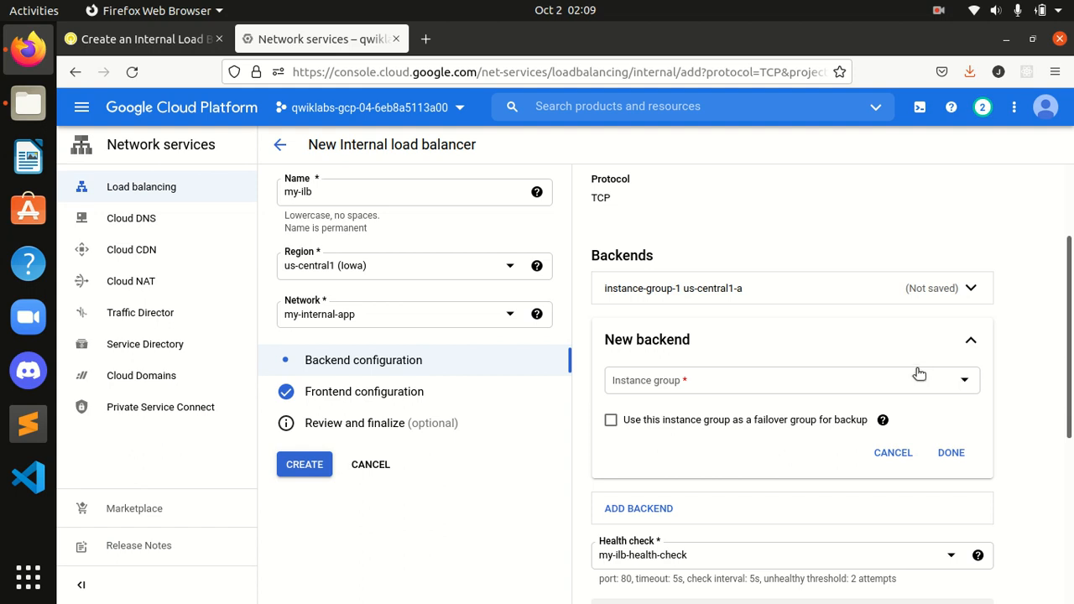
pyautogui.click(762, 384)
pyautogui.click(707, 467)
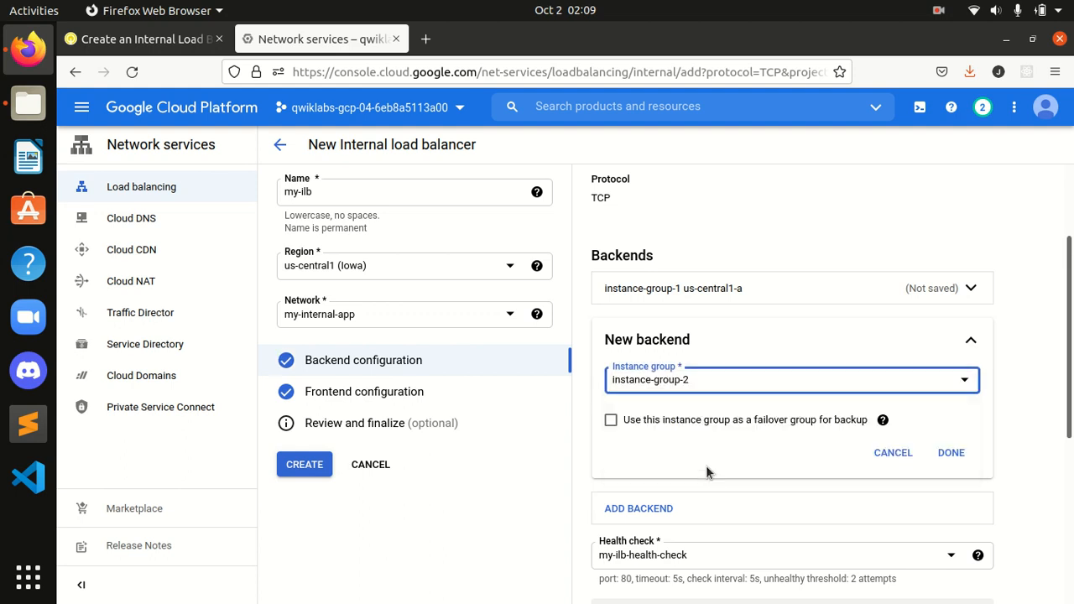
# - Check the settings of both instance group backends and reselect my-ilb-health-check as the health check
pyautogui.click(961, 289)
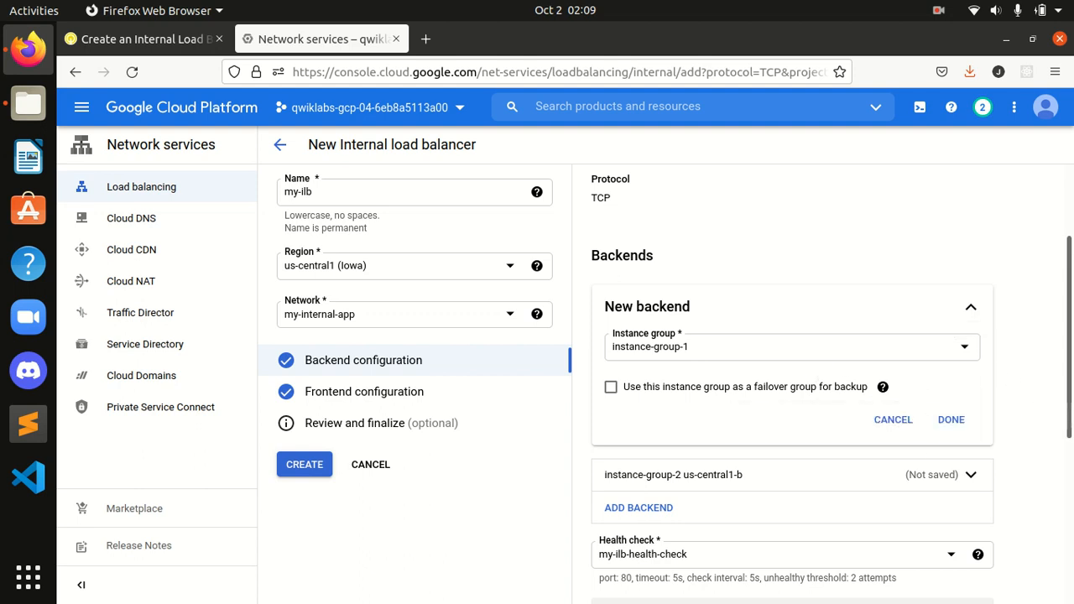
pyautogui.scroll(-1, 903, 408)
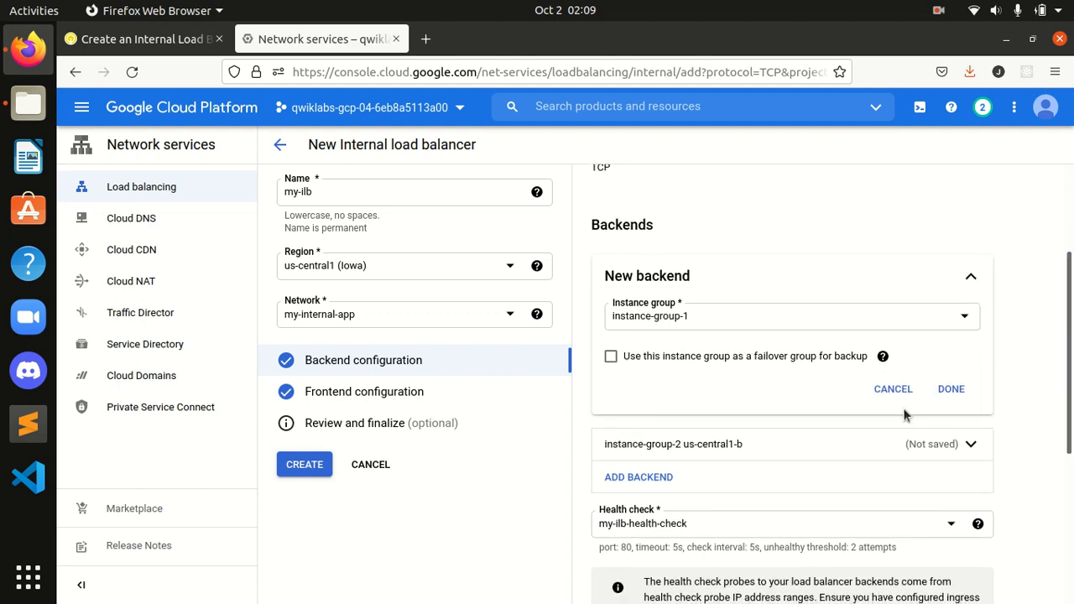
pyautogui.click(865, 457)
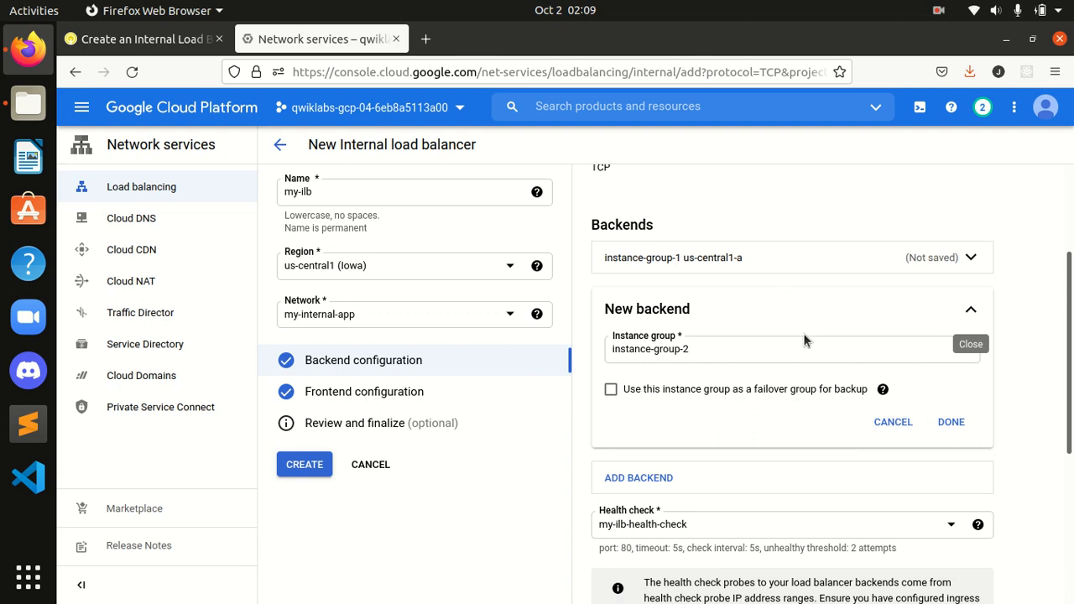
pyautogui.scroll(-3, 839, 377)
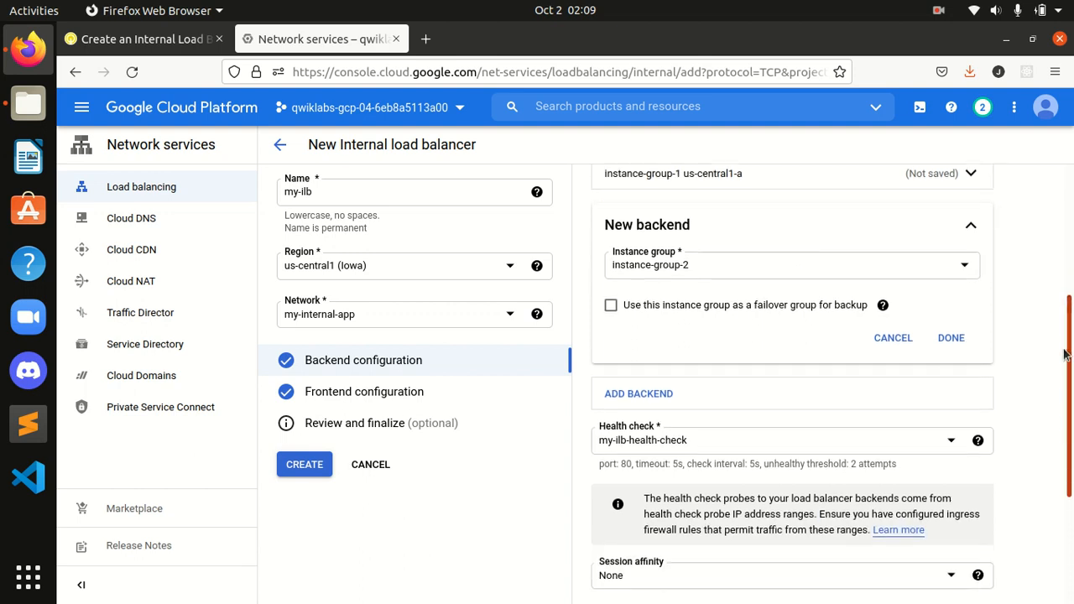
pyautogui.click(914, 427)
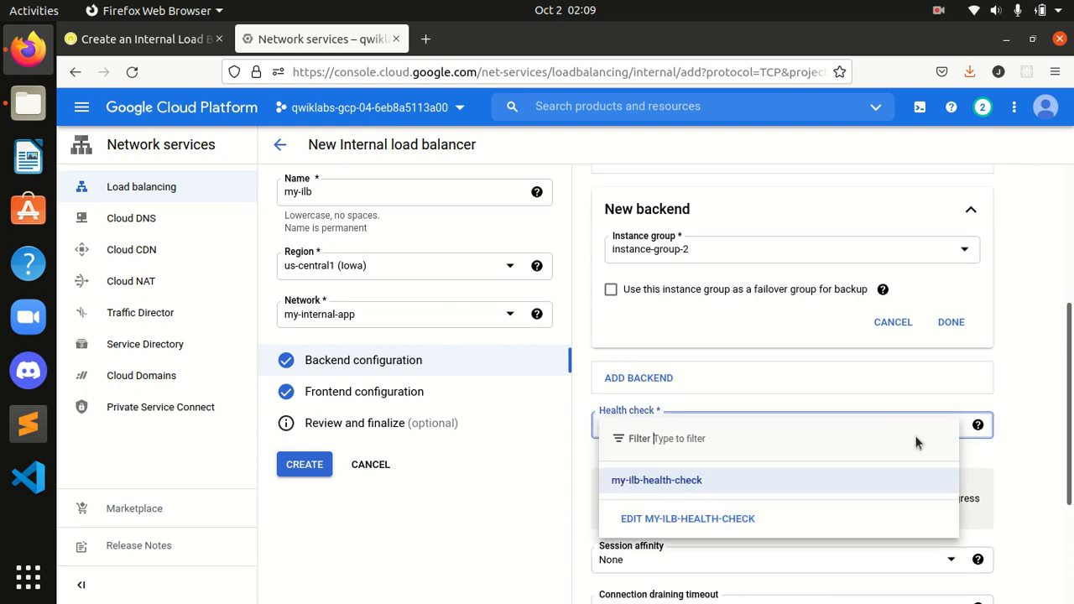
pyautogui.click(747, 483)
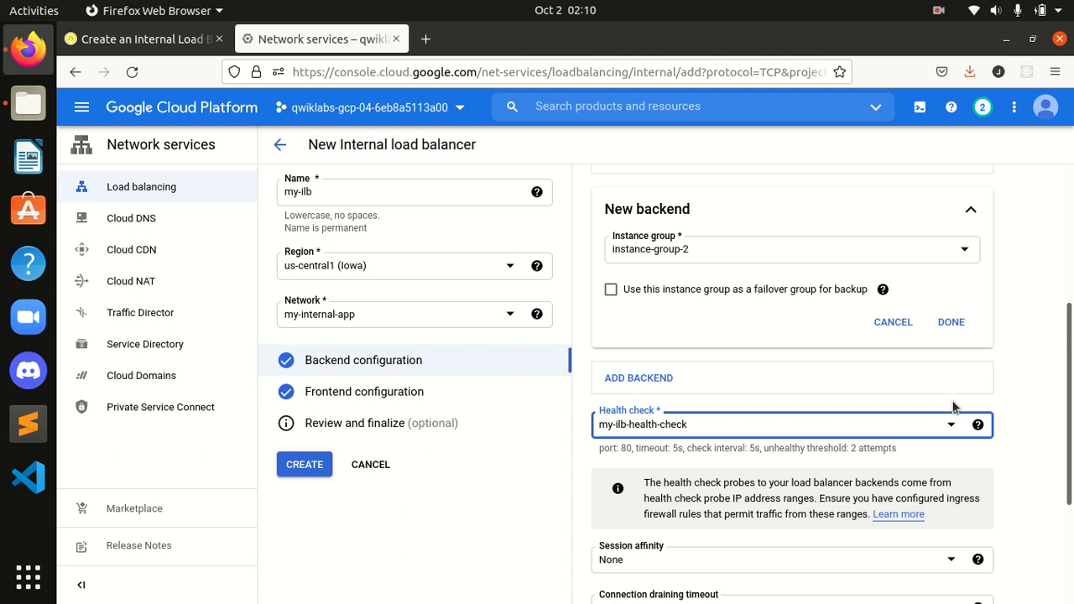
# - Open the frontend configuration and clear its name and custom ephemeral IP address
pyautogui.click(445, 400)
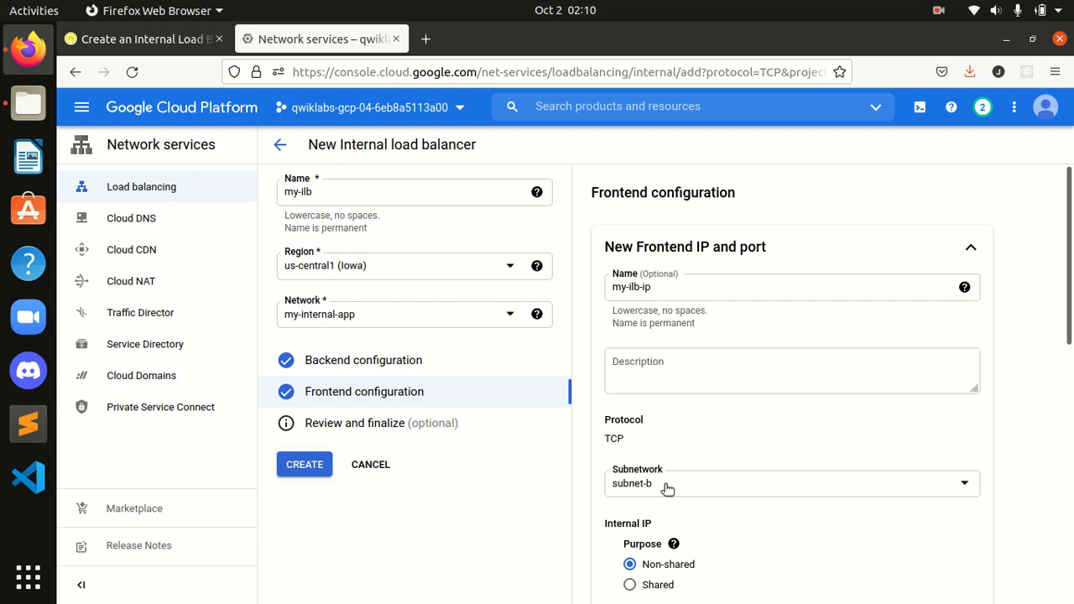
pyautogui.scroll(-2, 923, 302)
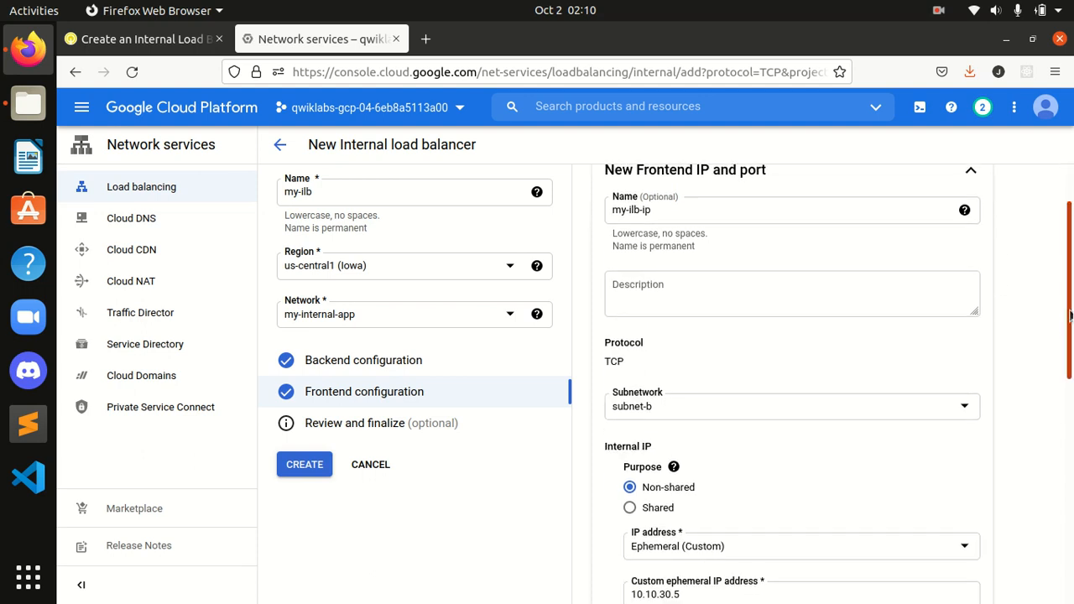
pyautogui.scroll(2, 765, 288)
pyautogui.moveTo(765, 288); pyautogui.dragTo(611, 288)
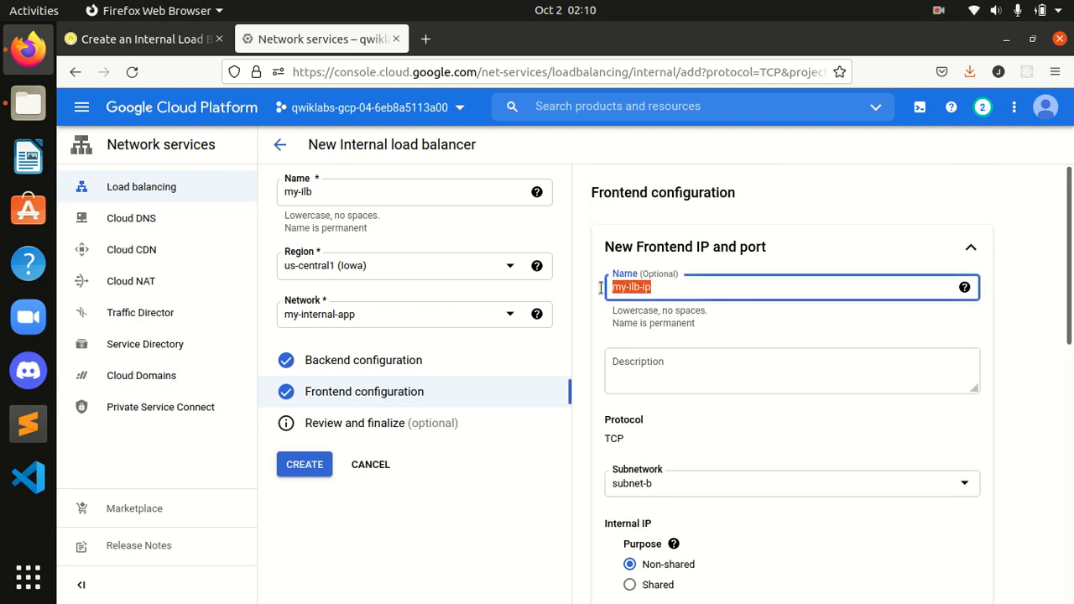
pyautogui.press('BackSpace')
pyautogui.moveTo(1069, 314); pyautogui.dragTo(1068, 440)
pyautogui.moveTo(745, 396); pyautogui.dragTo(610, 403)
pyautogui.press('BackSpace')
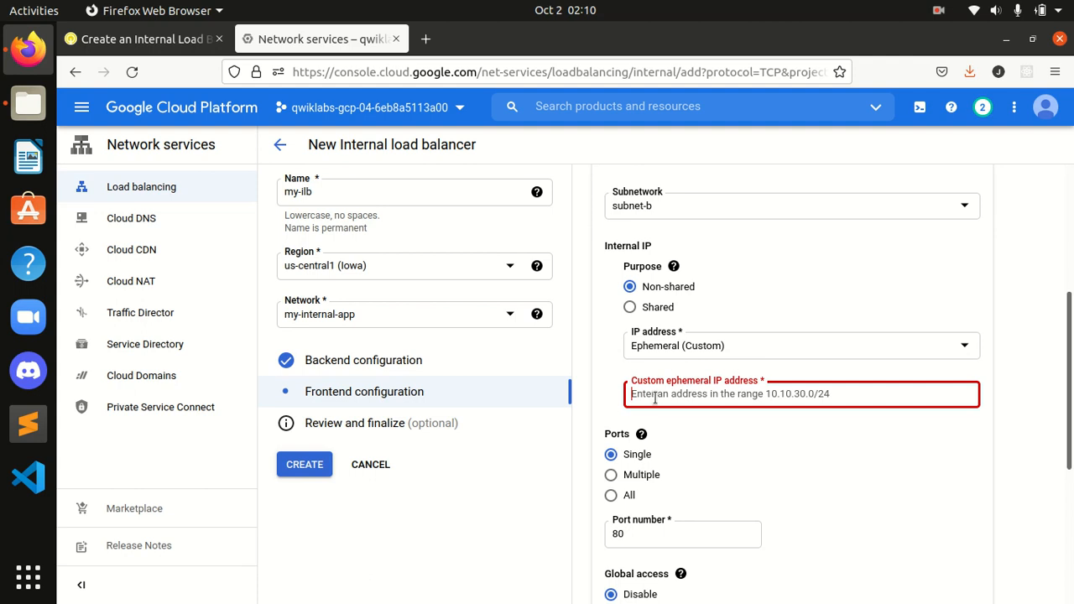
# - Switch the frontend's IP address option to Ephemeral (Automatic) and back to Ephemeral (Custom)
pyautogui.click(717, 354)
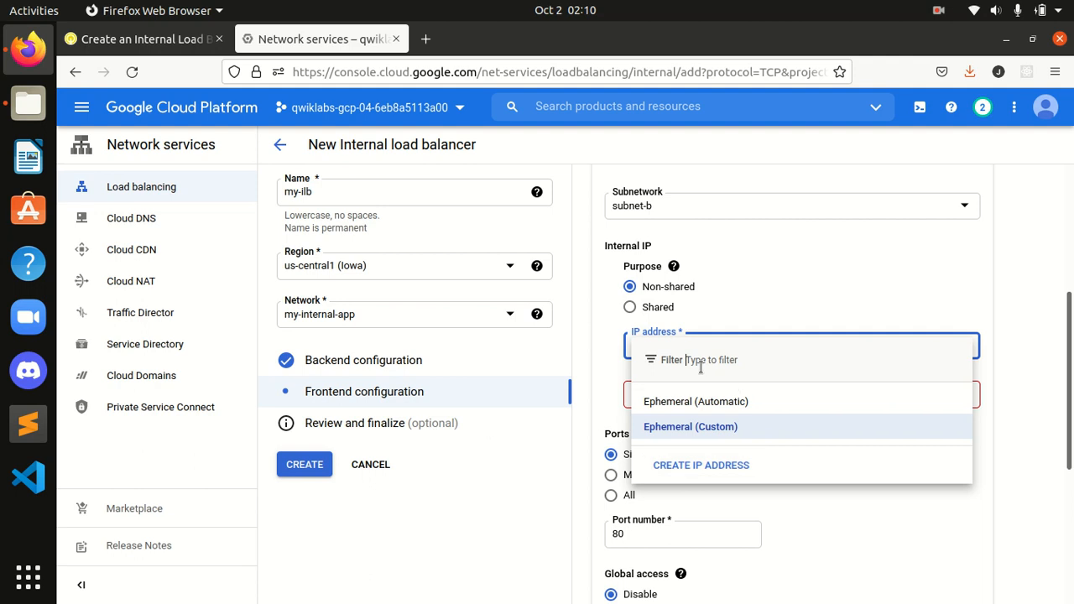
pyautogui.click(698, 402)
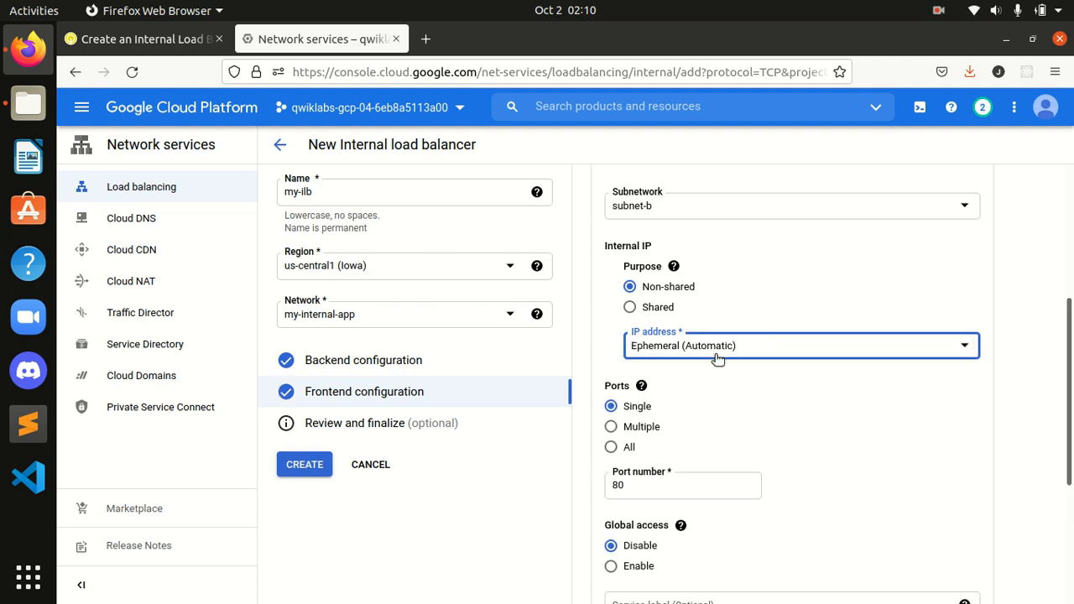
pyautogui.click(718, 346)
pyautogui.click(695, 426)
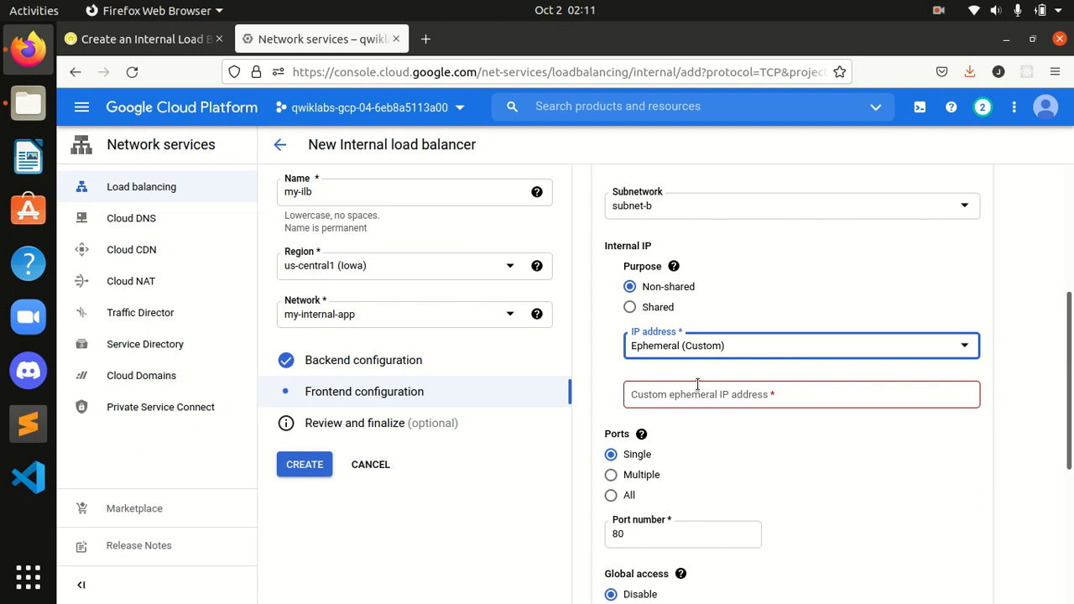
# - Switch the frontend's subnetwork to subnet-a and back to subnet-b
pyautogui.click(1022, 367)
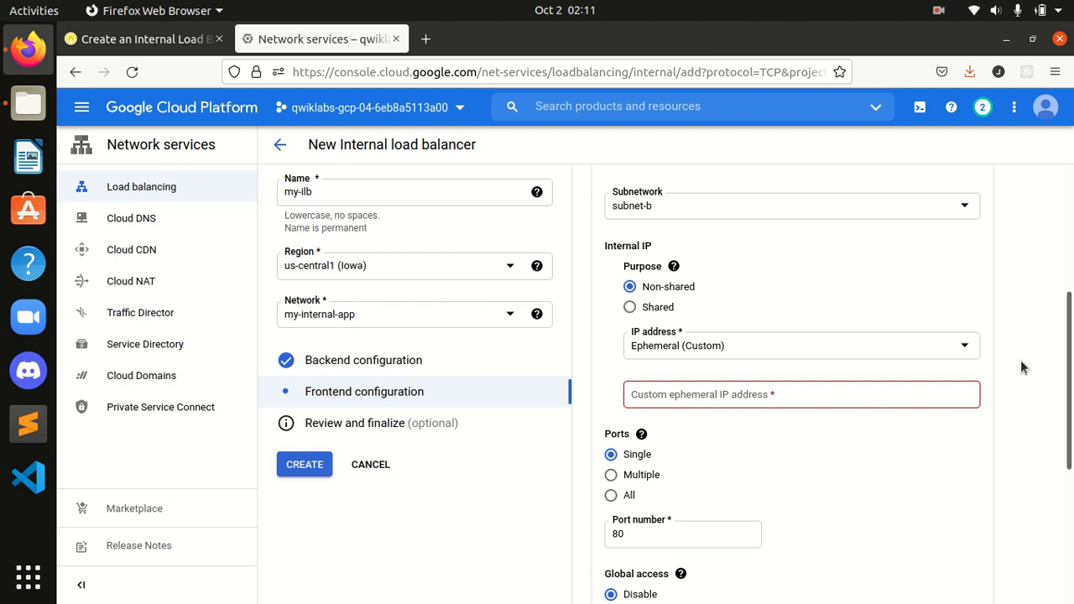
pyautogui.click(901, 349)
pyautogui.click(748, 208)
pyautogui.click(723, 219)
pyautogui.click(703, 244)
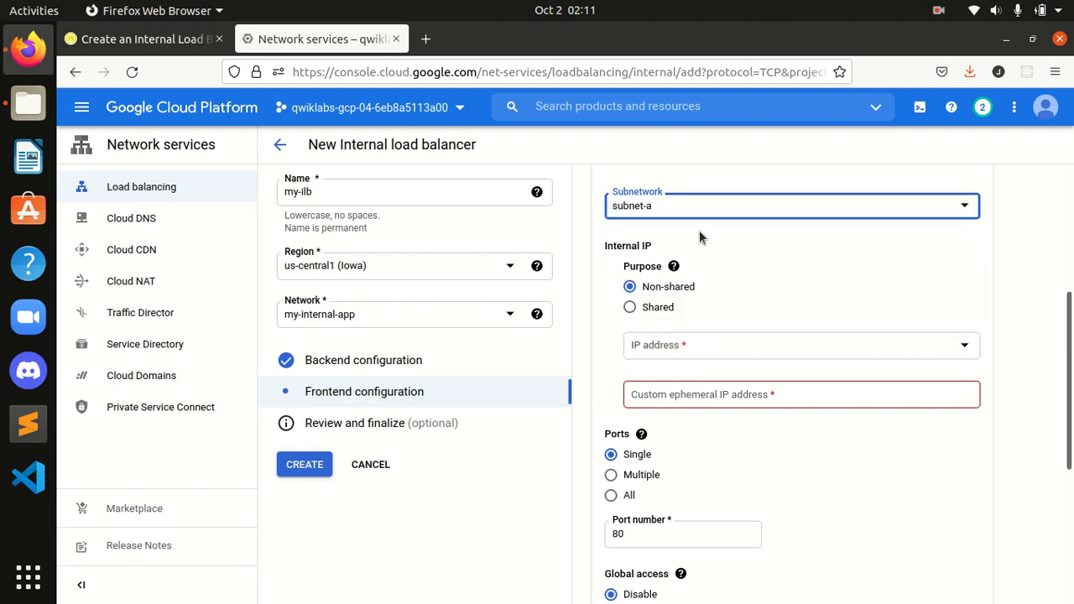
pyautogui.click(696, 206)
pyautogui.click(679, 305)
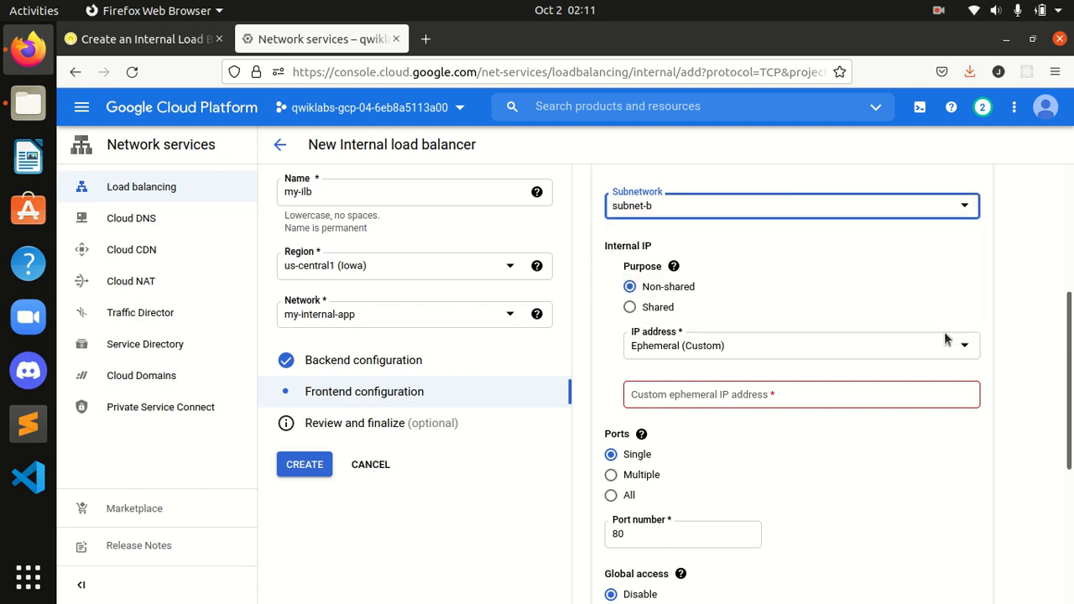
pyautogui.click(982, 313)
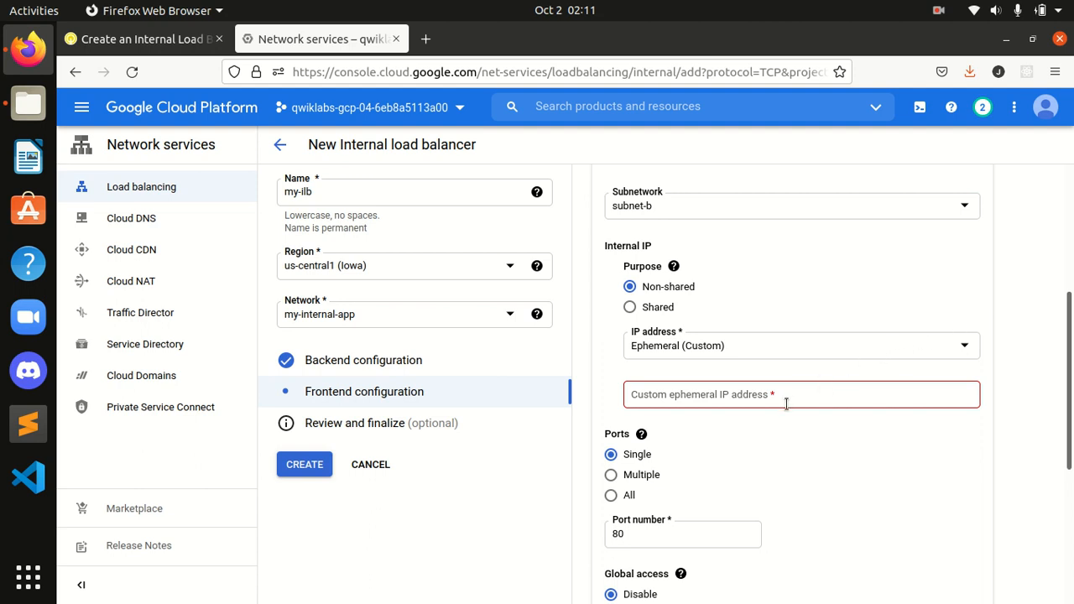
# - Start reserving a static internal IP address for the frontend and look up the required values in the lab's frontend instructions
pyautogui.click(742, 353)
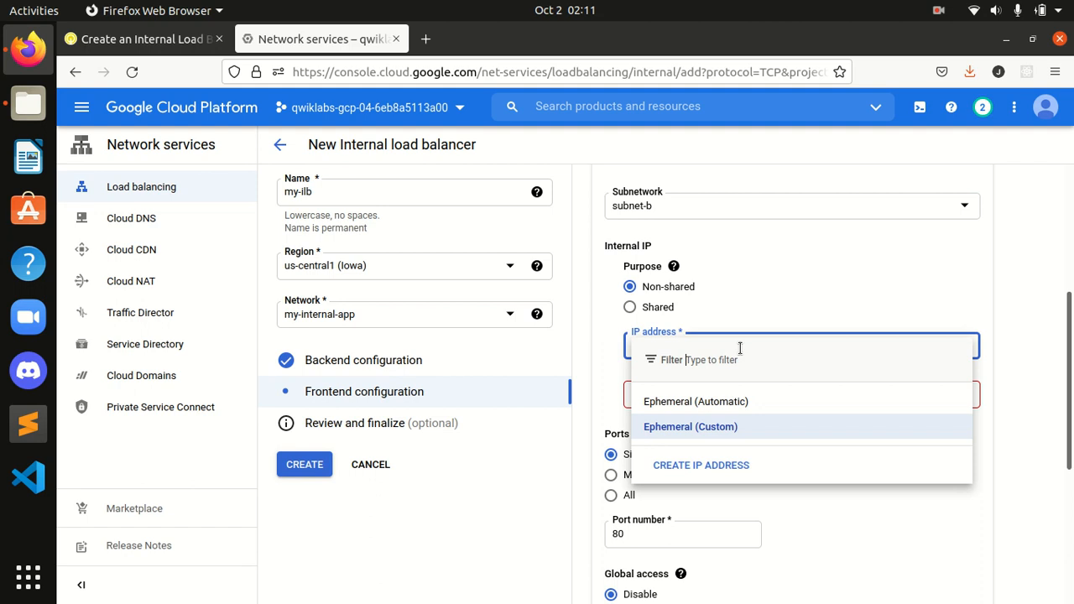
pyautogui.click(734, 465)
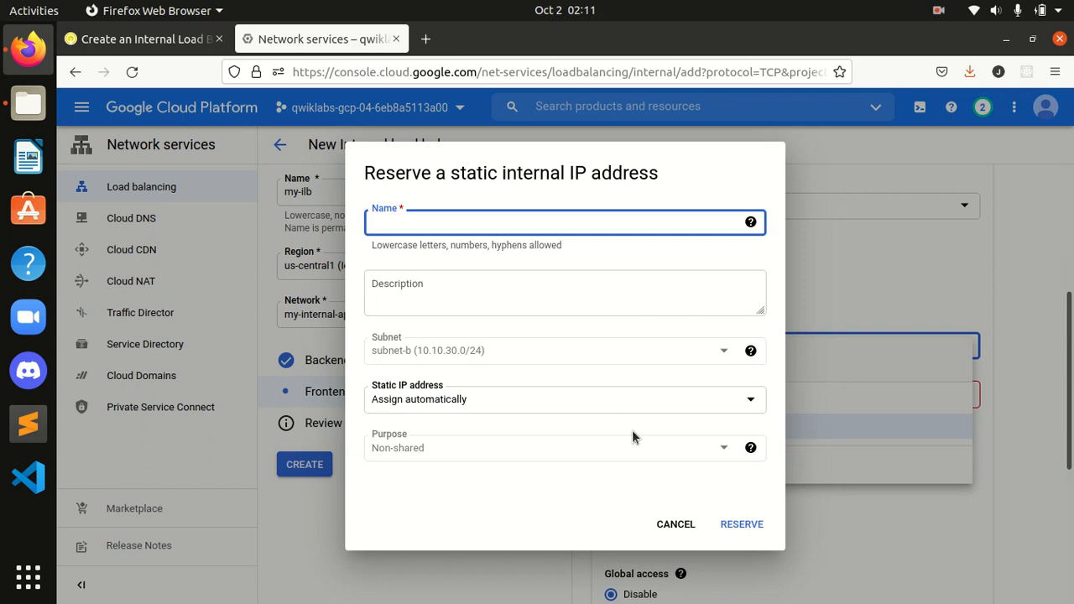
pyautogui.click(126, 48)
pyautogui.scroll(-4, 478, 352)
pyautogui.scroll(-5, 477, 358)
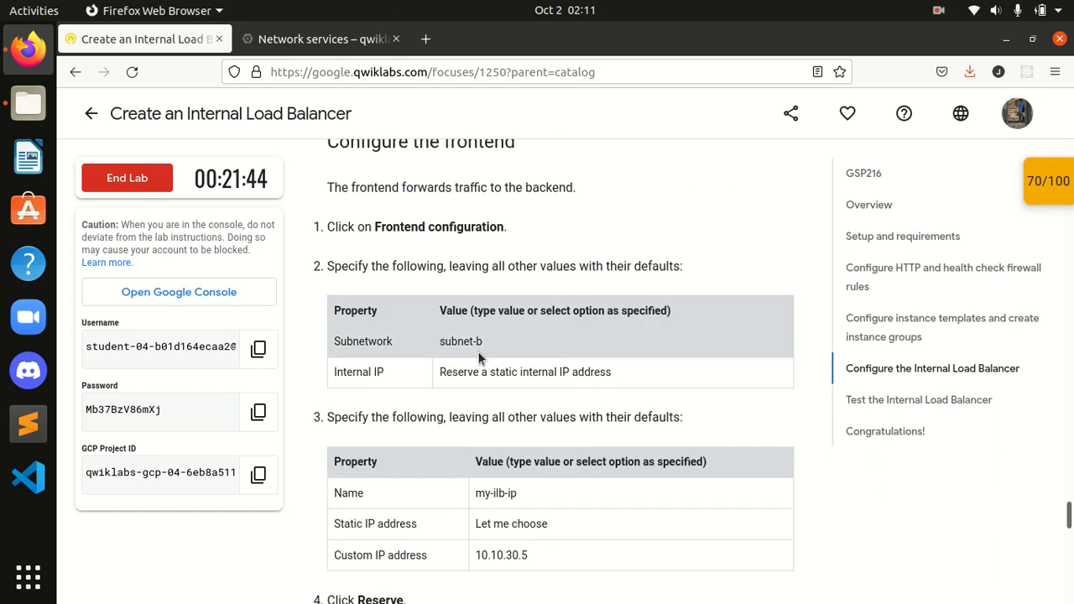
pyautogui.scroll(-1, 480, 358)
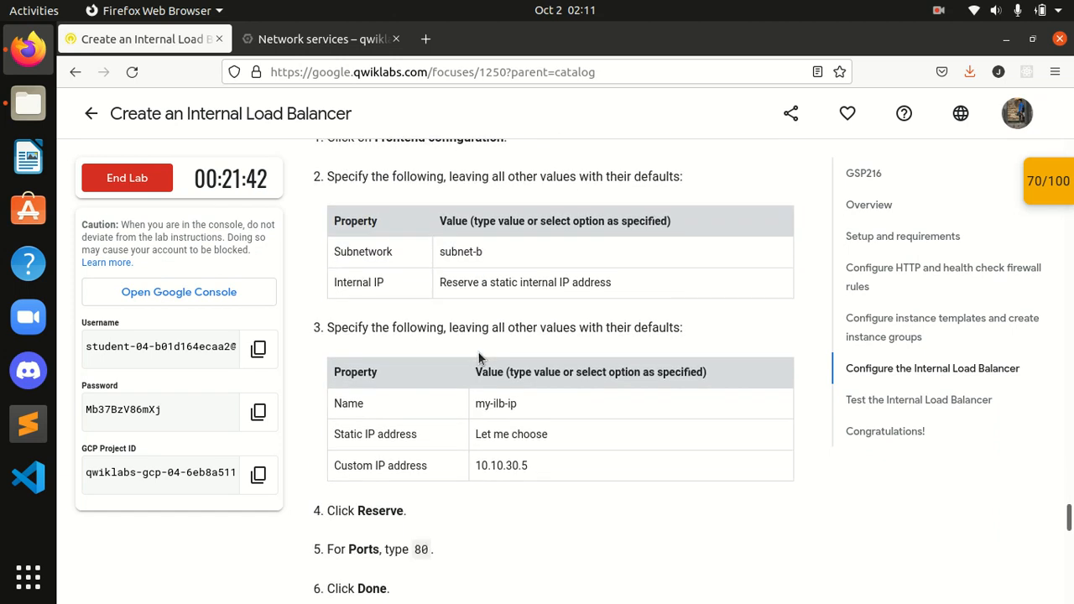
pyautogui.scroll(1, 480, 359)
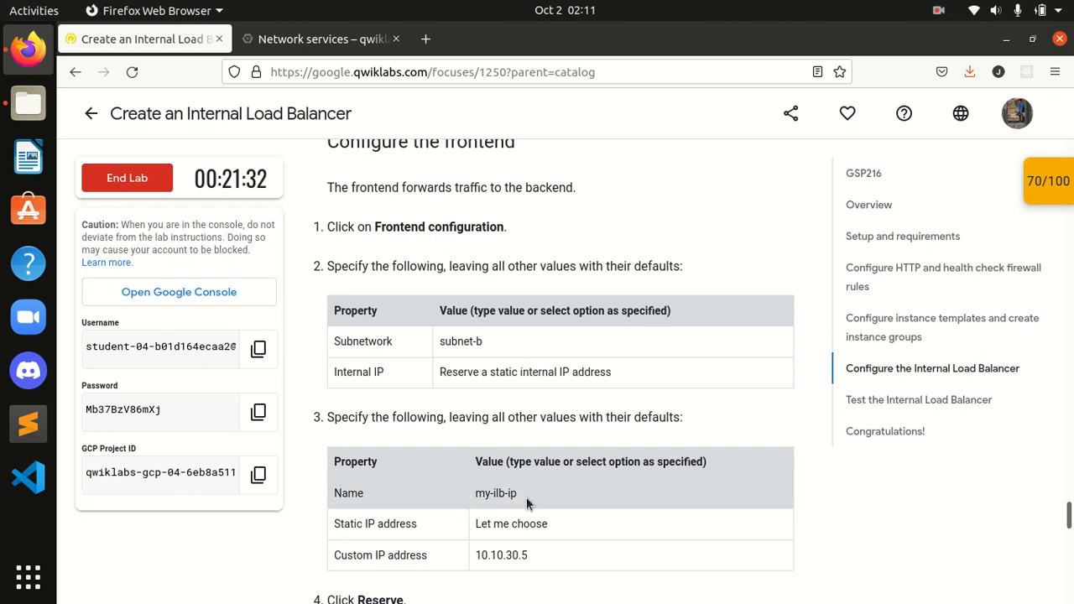
# - Name the static internal IP address my-ilb-ip as given in the lab, and return to the lab's frontend instructions
pyautogui.moveTo(523, 488); pyautogui.dragTo(477, 488)
pyautogui.hotkey('ctrl', 'c')
pyautogui.click(328, 39)
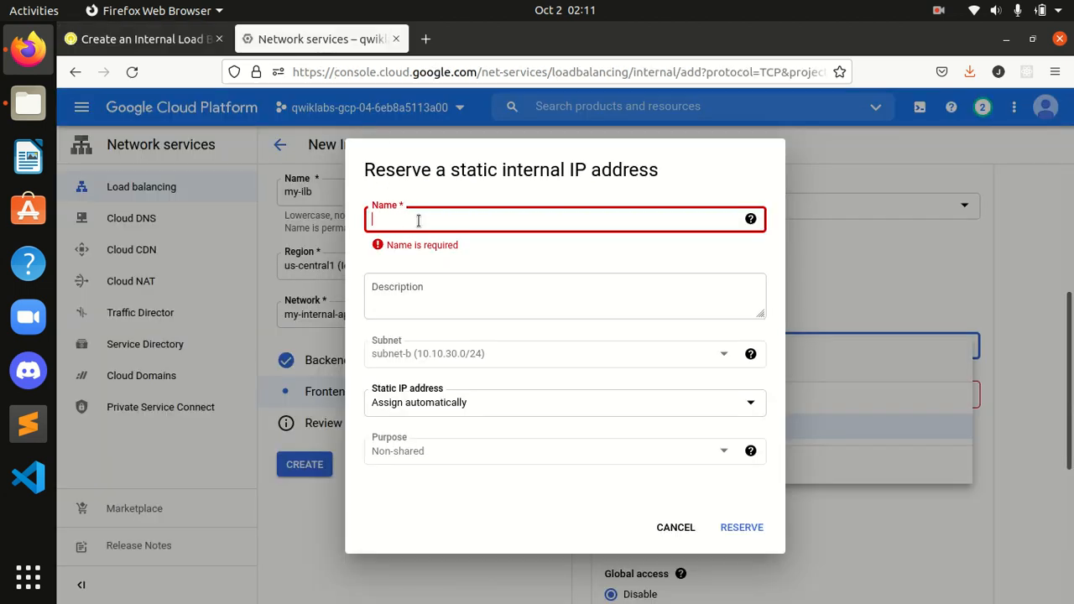
pyautogui.hotkey('ctrl', 'v')
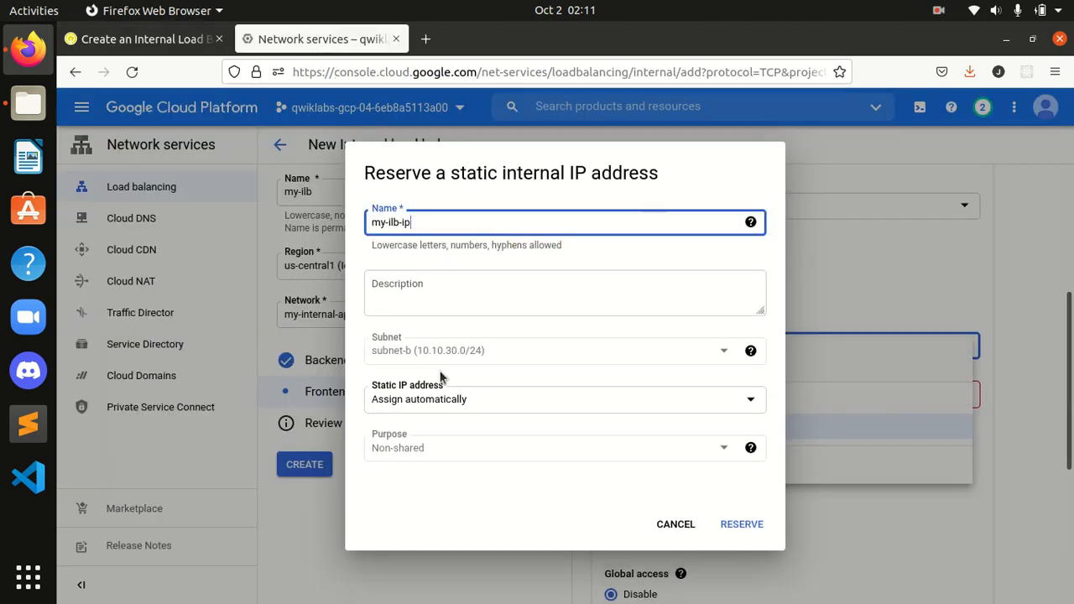
pyautogui.click(175, 39)
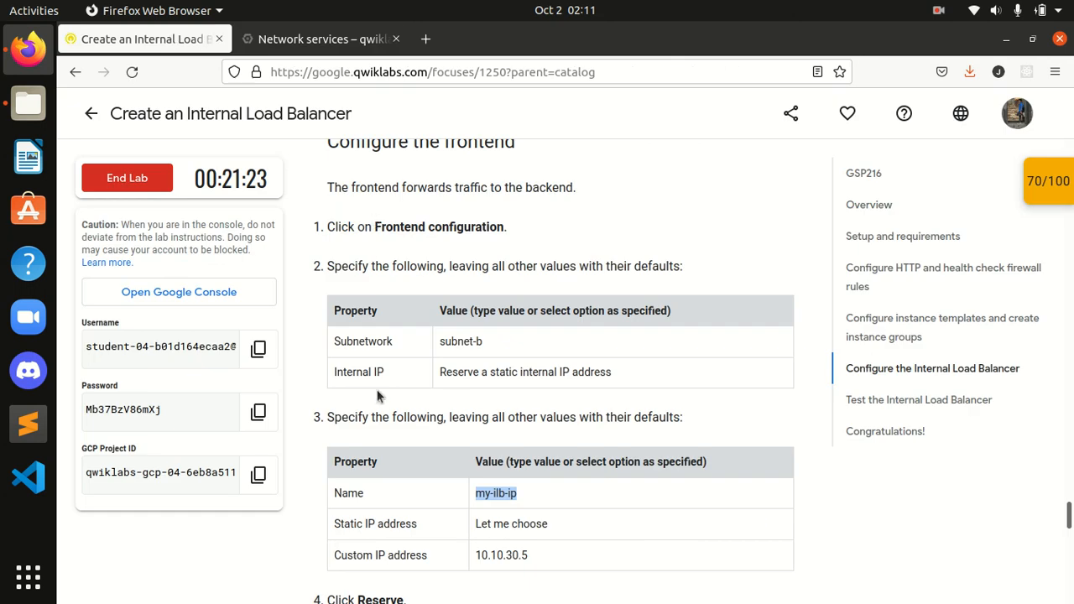
# - Set the static IP address option of the my-ilb-ip reservation to Let me choose
pyautogui.click(323, 39)
pyautogui.click(439, 396)
pyautogui.click(439, 435)
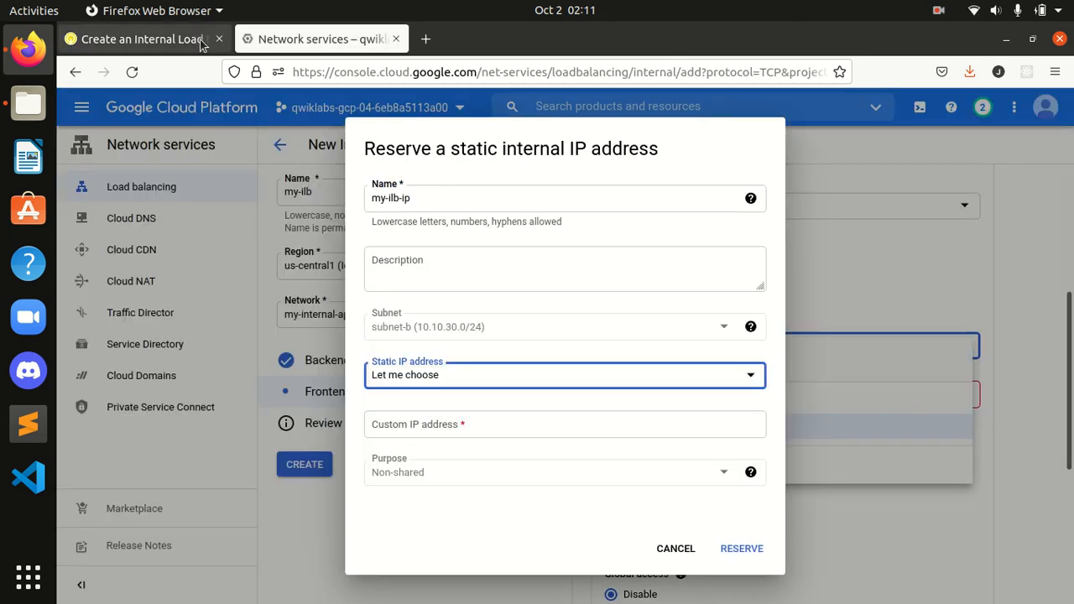
# - Copy the custom IP address 10.10.30.5 from the lab instructions into the static internal IP reservation
pyautogui.click(168, 39)
pyautogui.scroll(-4, 443, 387)
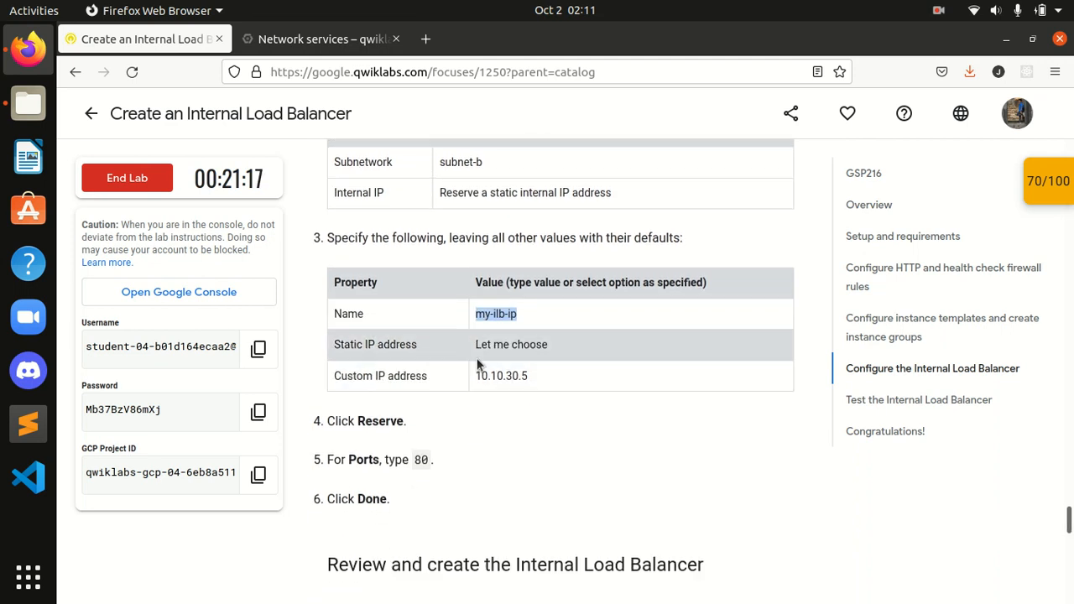
pyautogui.moveTo(539, 376); pyautogui.dragTo(480, 376)
pyautogui.hotkey('ctrl', 'c')
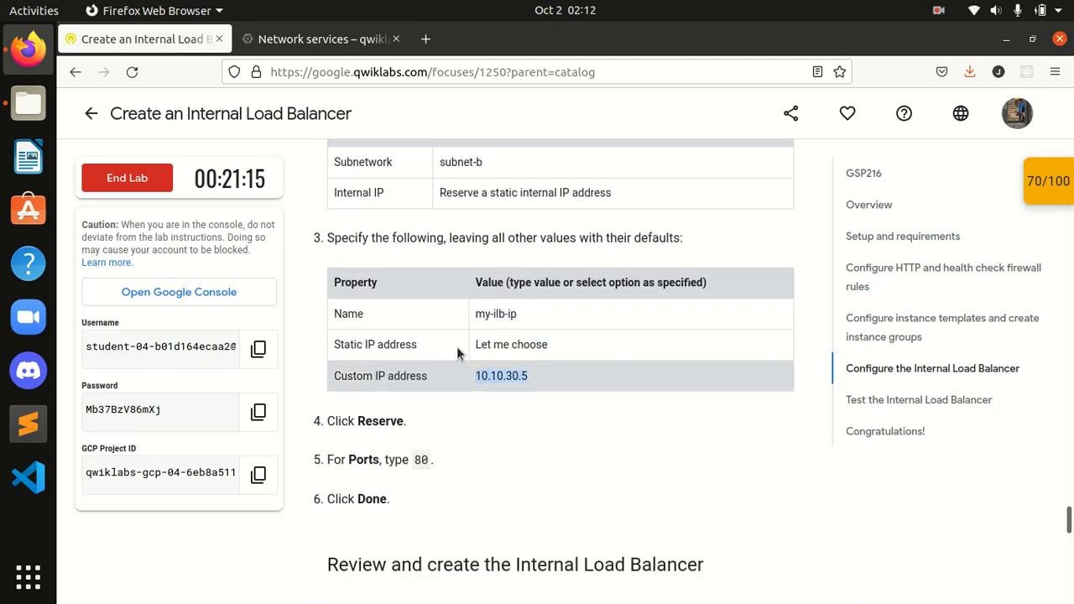
pyautogui.click(304, 40)
pyautogui.click(433, 426)
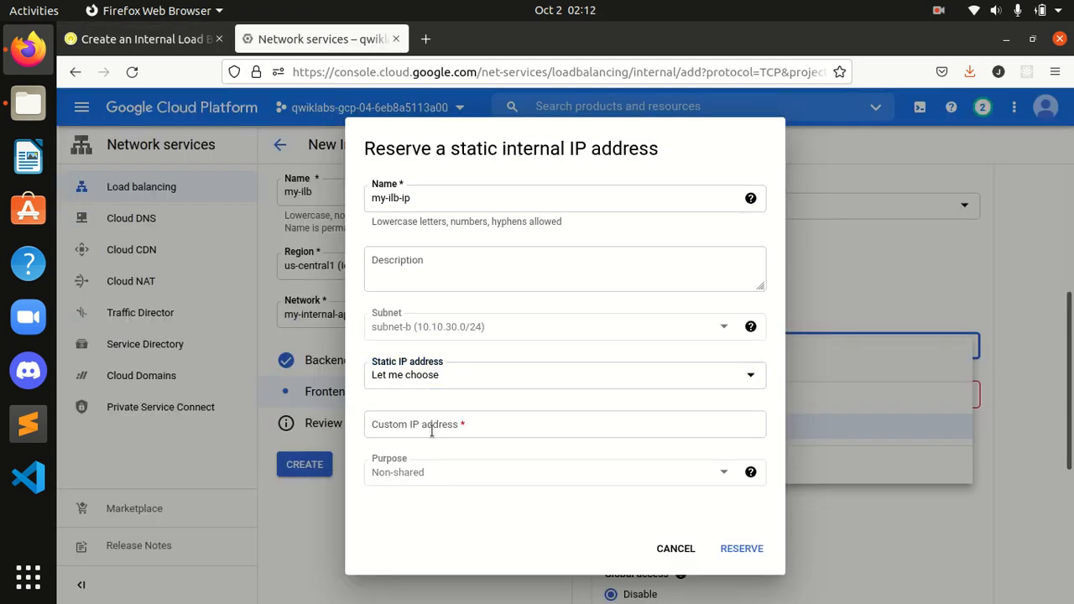
pyautogui.hotkey('ctrl', 'v')
pyautogui.click(443, 402)
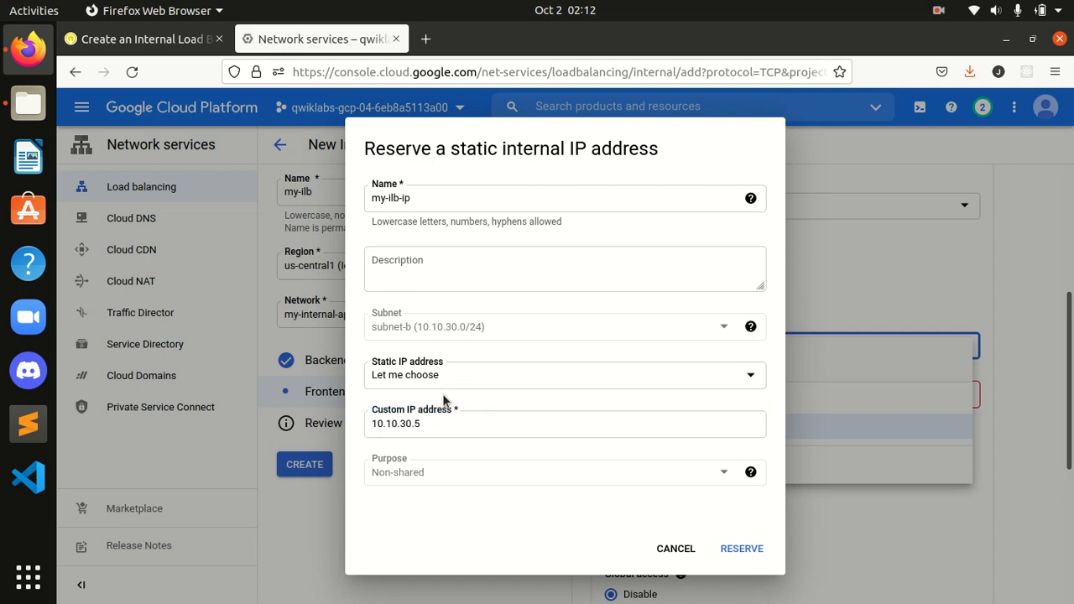
# - Recheck the custom IP address against the lab instructions and reserve the static internal IP address my-ilb-ip
pyautogui.click(153, 52)
pyautogui.doubleClick(486, 375)
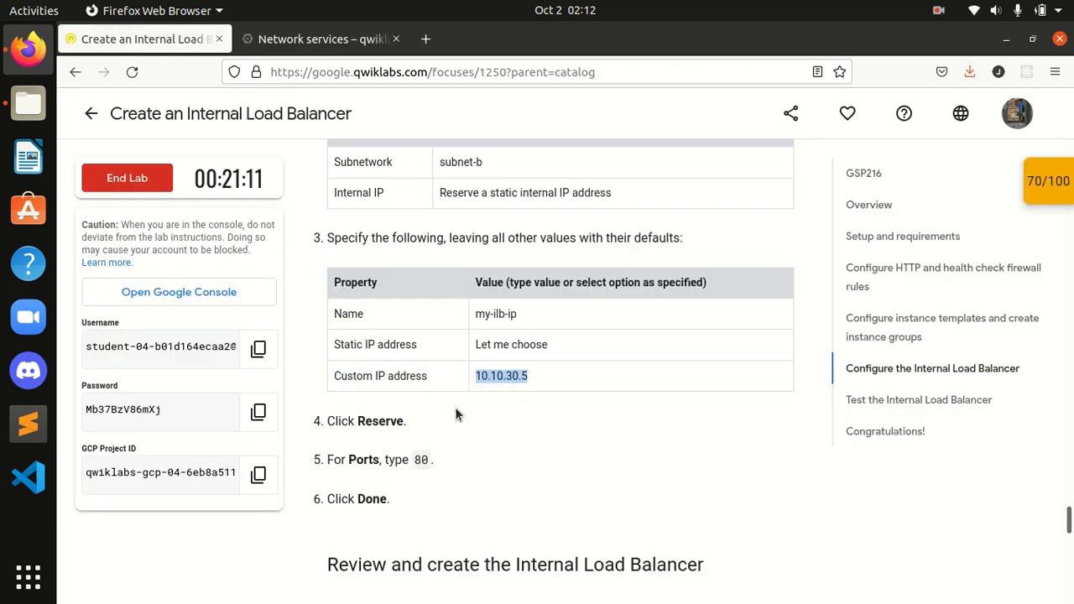
pyautogui.click(312, 42)
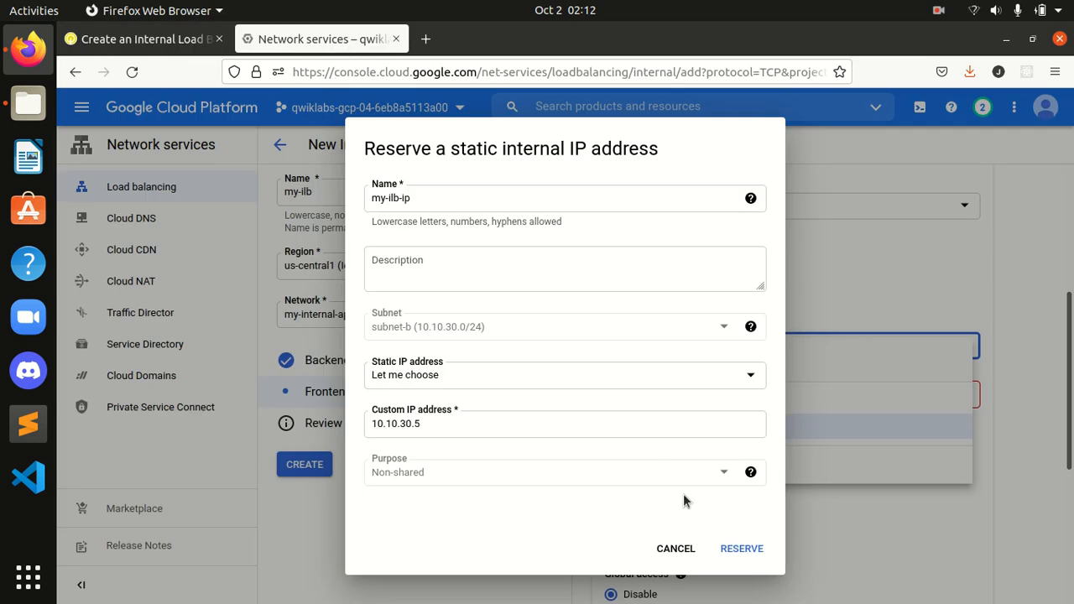
pyautogui.click(731, 550)
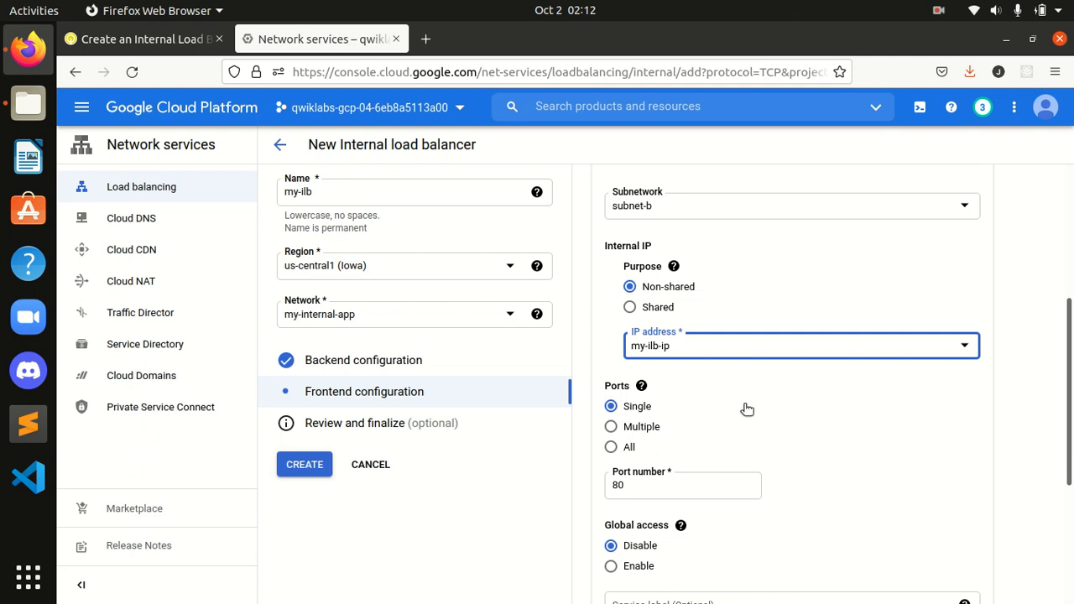
# - Compare the frontend's port settings with the lab instructions and finish the frontend configuration
pyautogui.scroll(-2, 1069, 424)
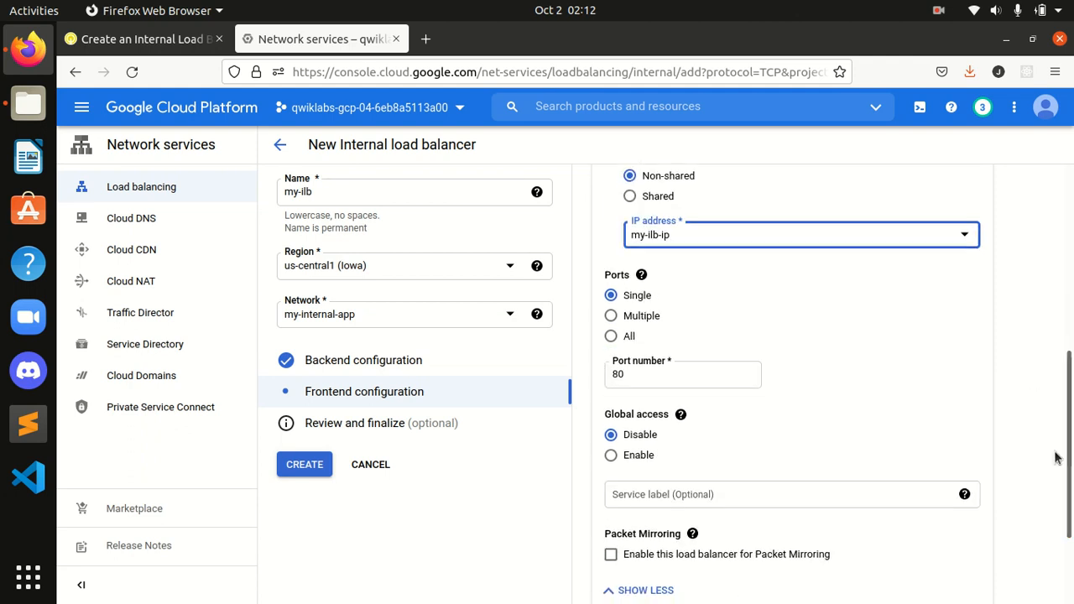
pyautogui.click(148, 39)
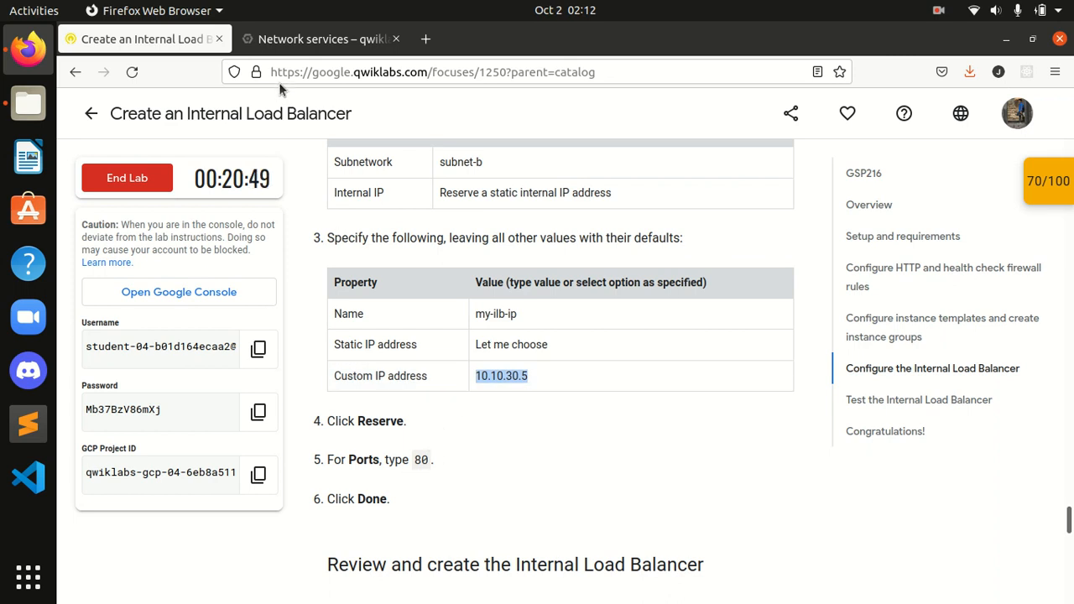
pyautogui.click(319, 39)
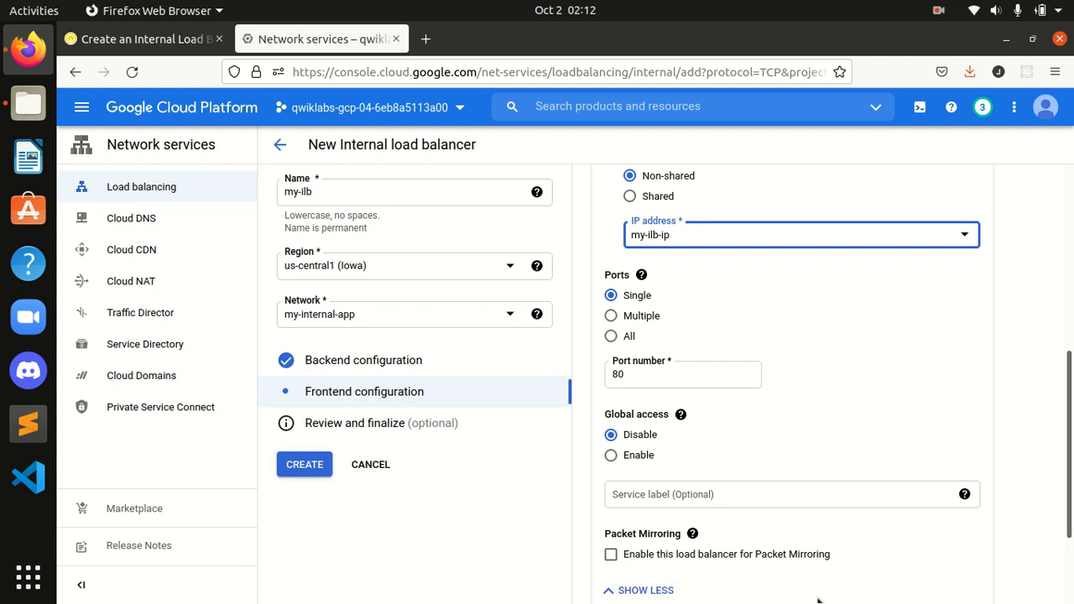
pyautogui.scroll(-3, 792, 378)
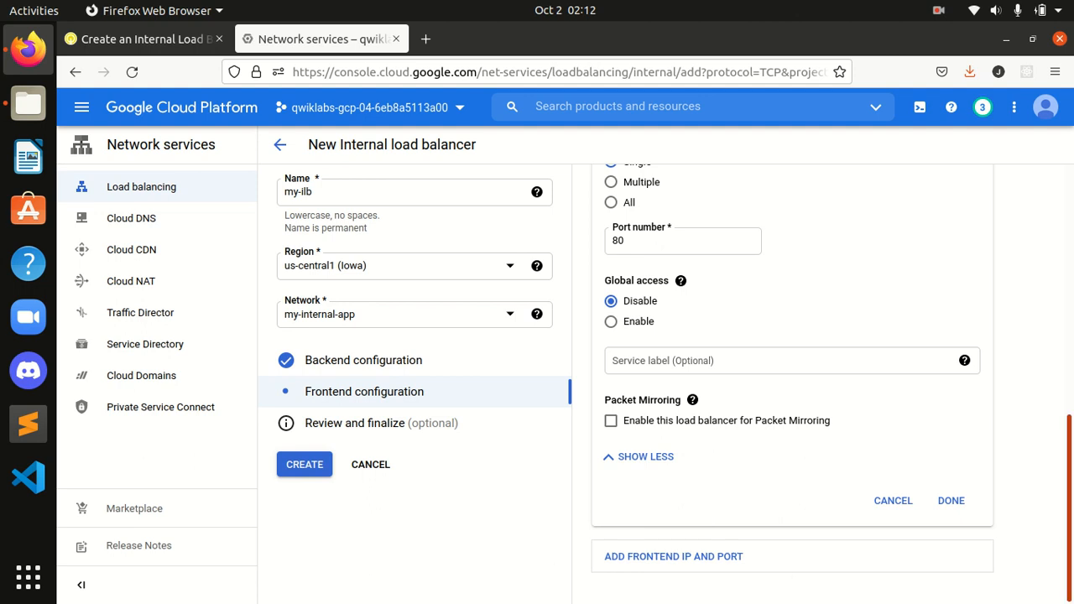
pyautogui.click(958, 503)
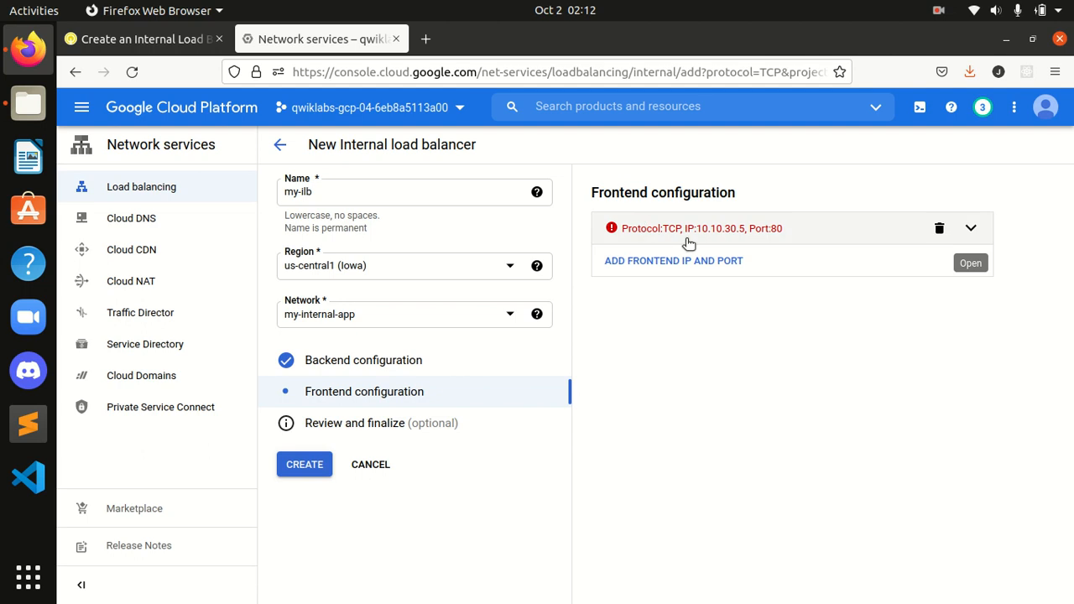
# - Reopen the flagged frontend entry and examine its subnetwork, IP address, port and global access settings
pyautogui.click(805, 234)
pyautogui.scroll(-3, 784, 264)
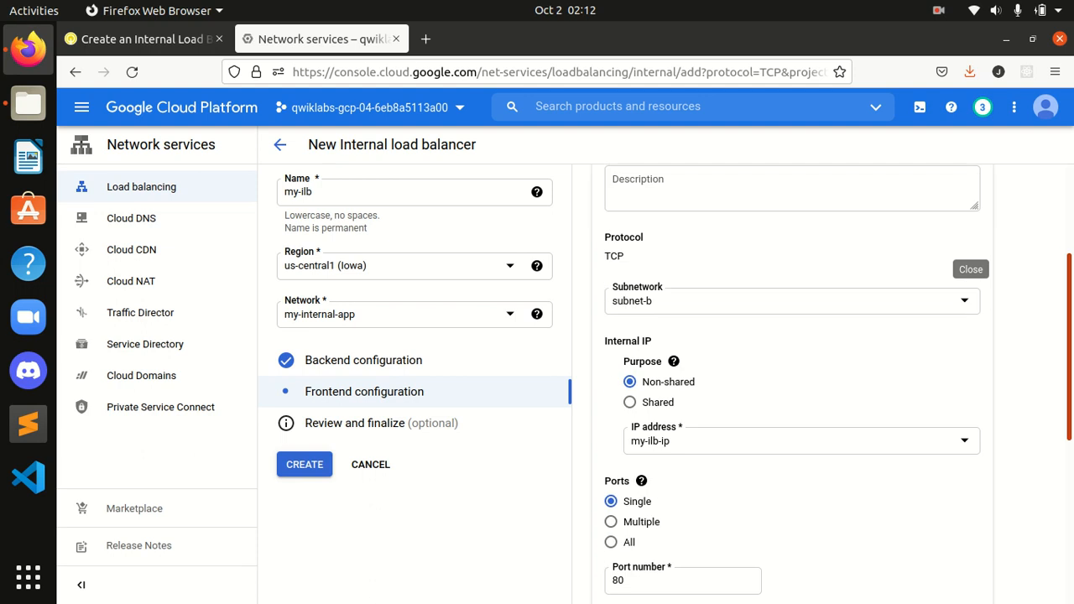
pyautogui.scroll(-1, 792, 378)
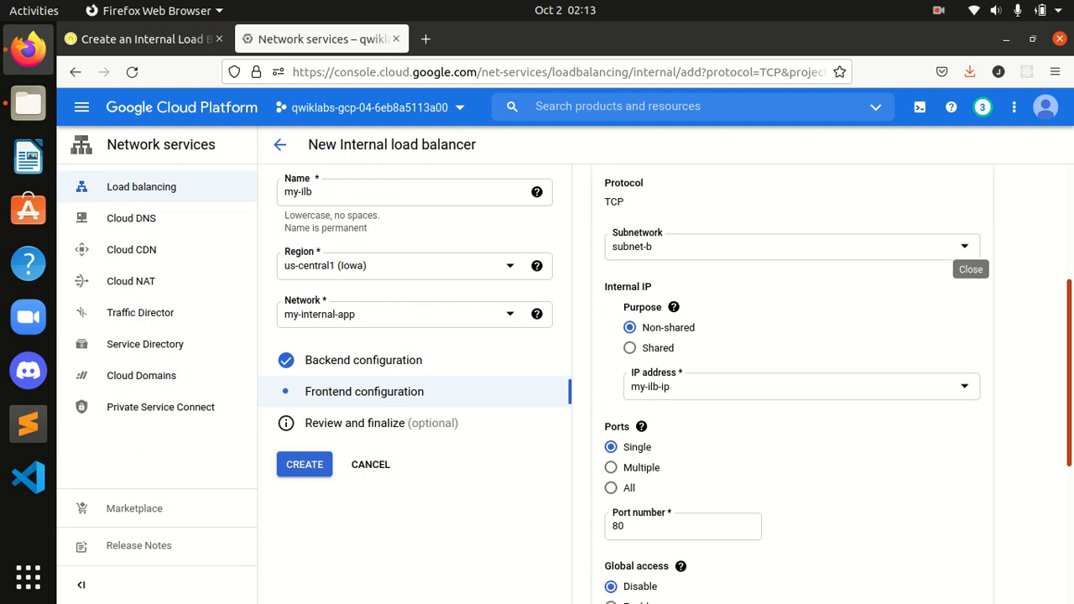
pyautogui.scroll(-3, 1069, 449)
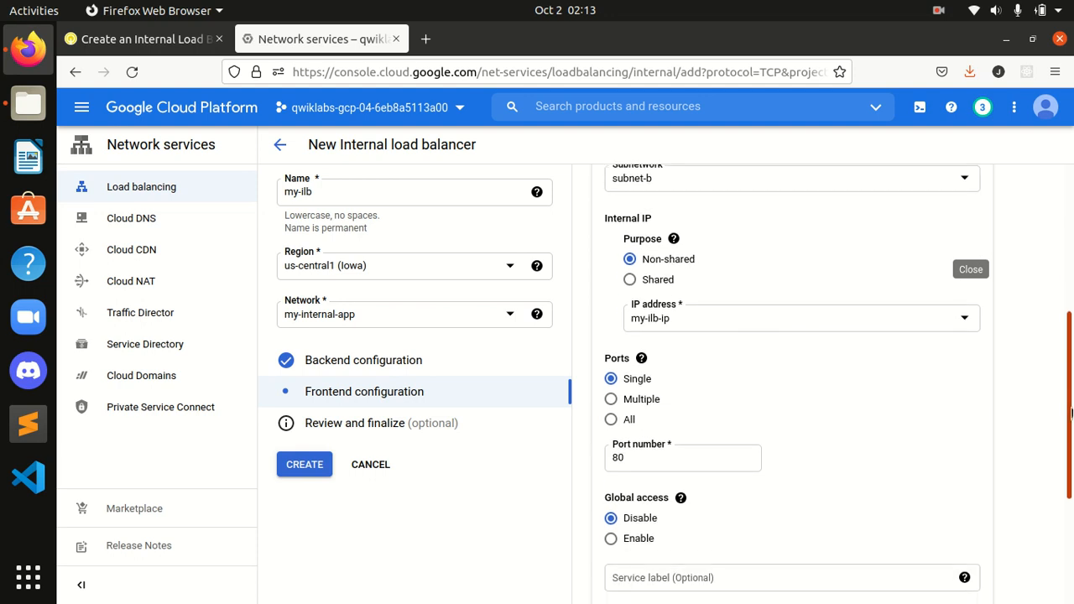
pyautogui.moveTo(1069, 449); pyautogui.dragTo(1059, 514)
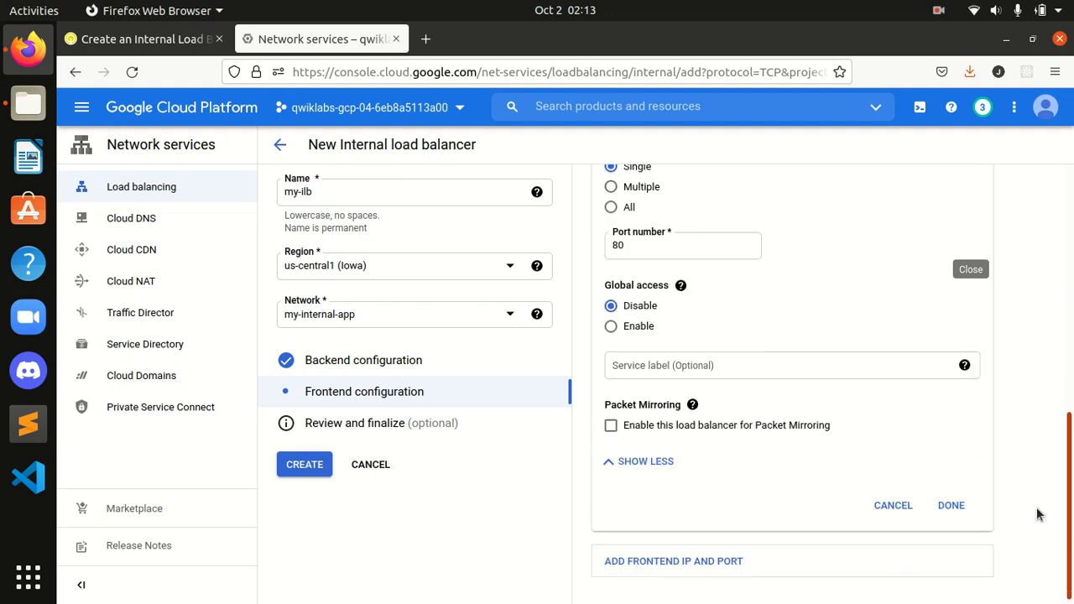
pyautogui.click(355, 368)
pyautogui.click(357, 394)
pyautogui.moveTo(1070, 294)
pyautogui.mouseDown()
pyautogui.moveTo(1071, 407)
pyautogui.moveTo(1071, 292)
pyautogui.mouseUp()
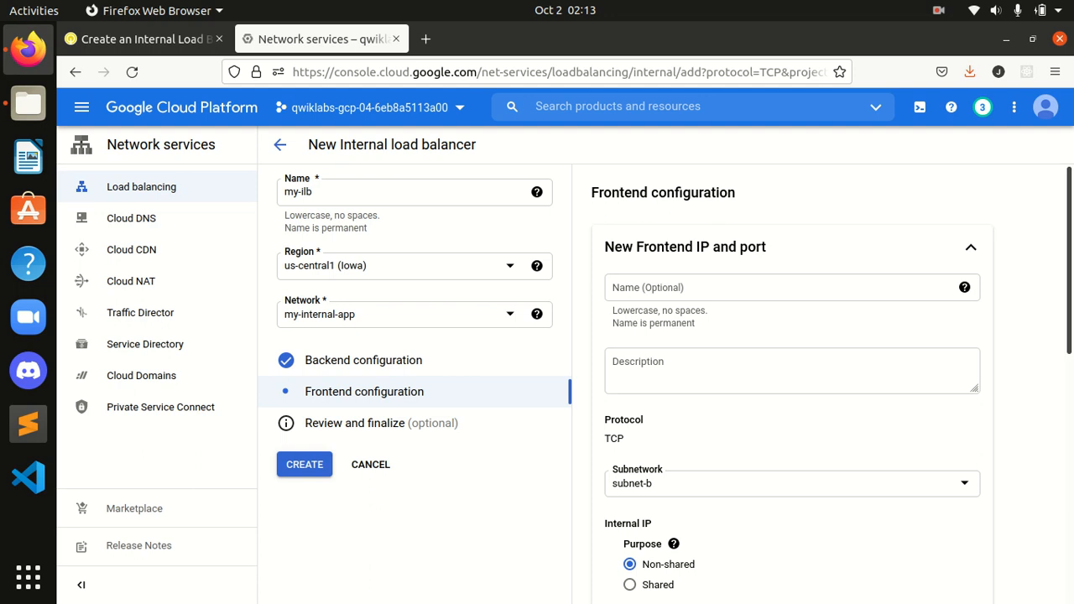
pyautogui.scroll(-3, 1057, 314)
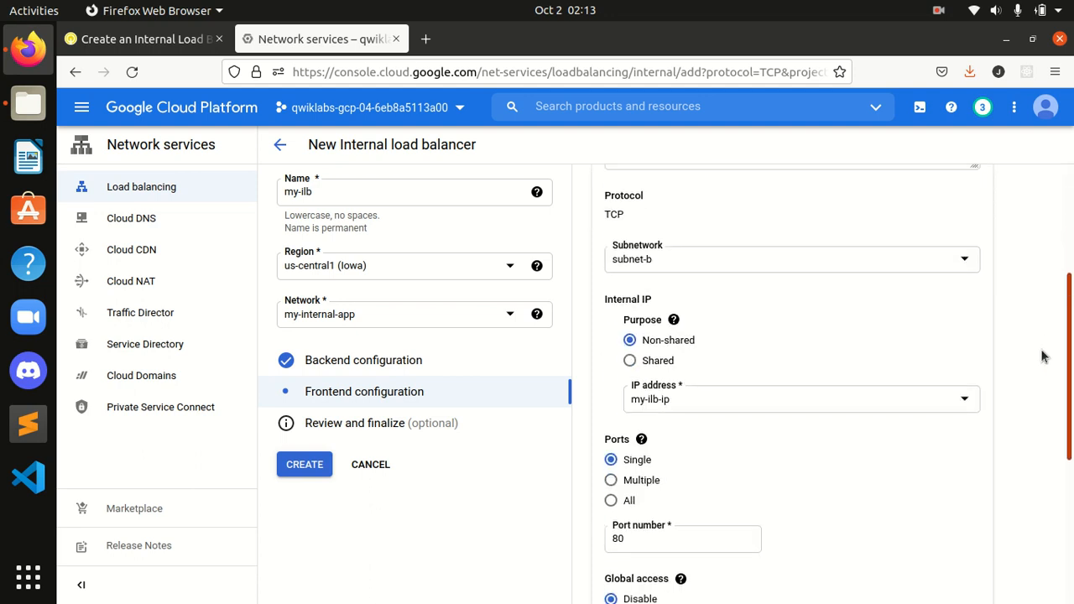
pyautogui.scroll(-2, 1043, 357)
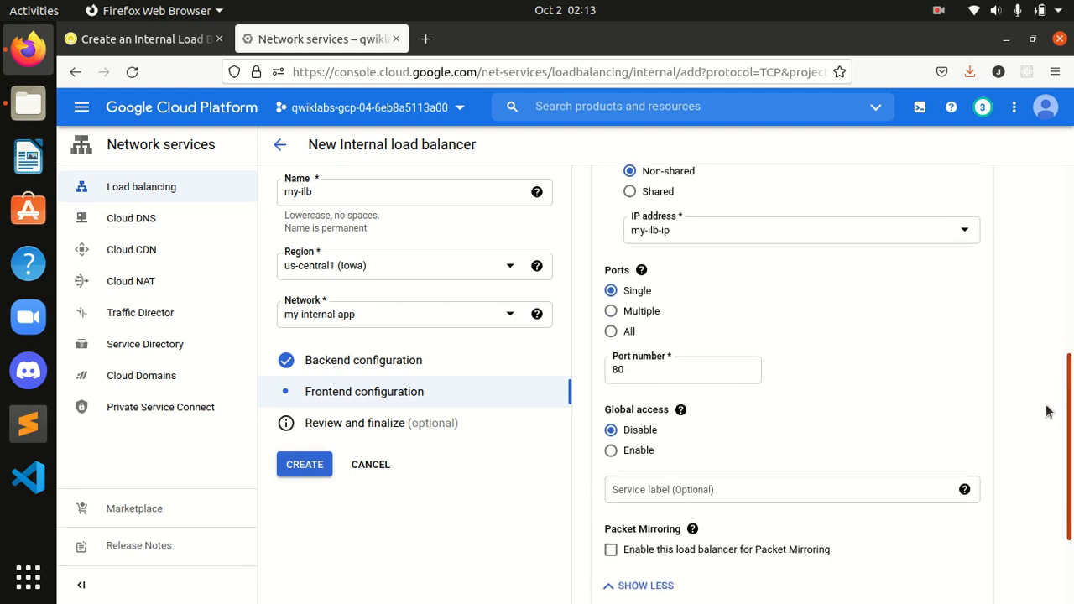
pyautogui.scroll(-2, 1046, 411)
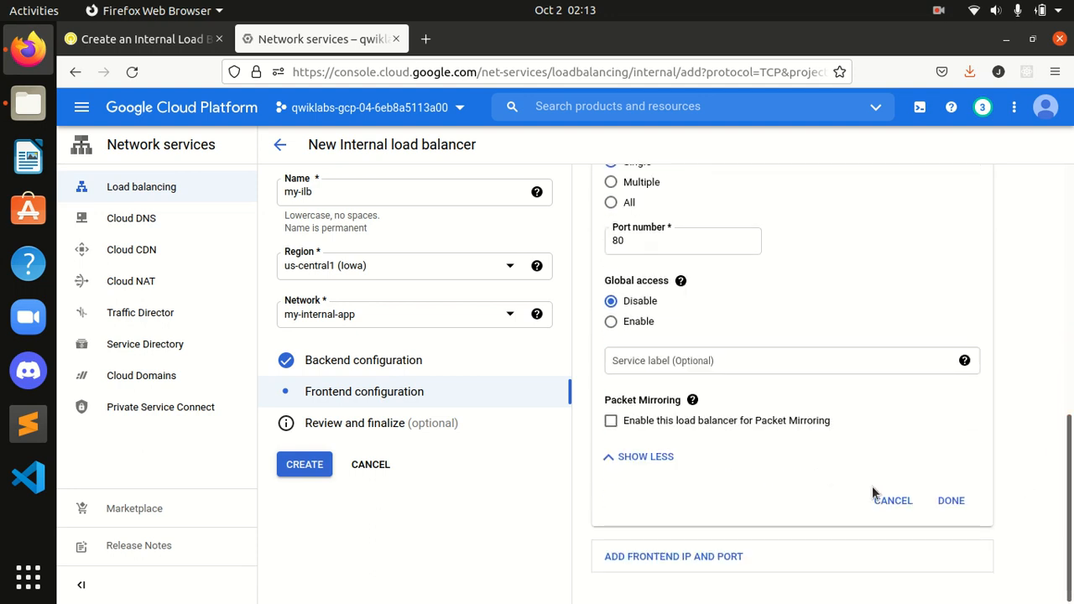
pyautogui.click(895, 502)
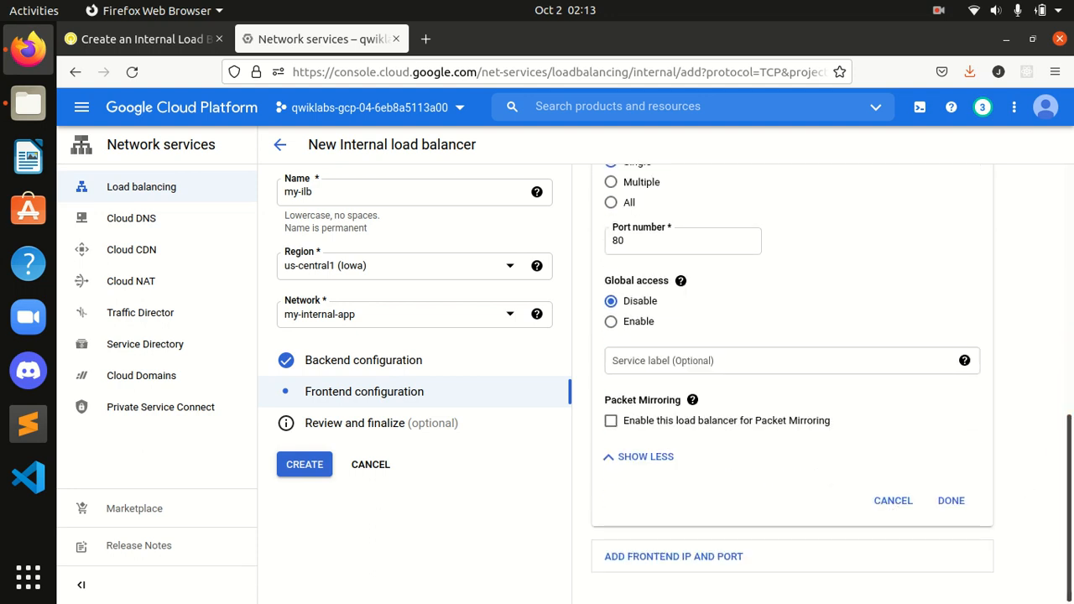
# - Reread the lab's frontend and review instructions and run the progress check for Configure the Internal Load Balancer
pyautogui.click(119, 42)
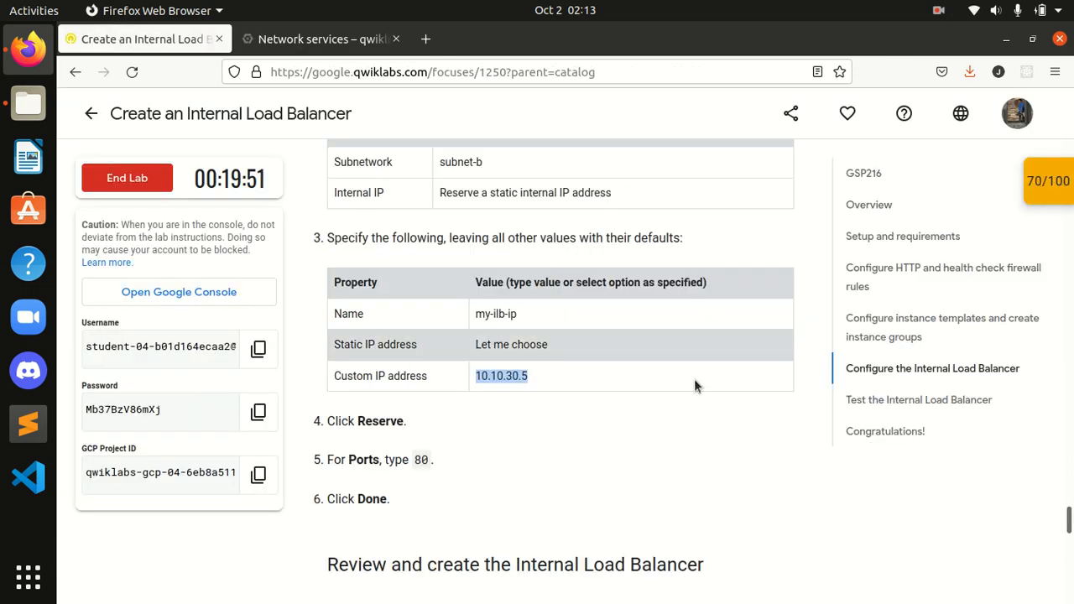
pyautogui.scroll(3, 642, 384)
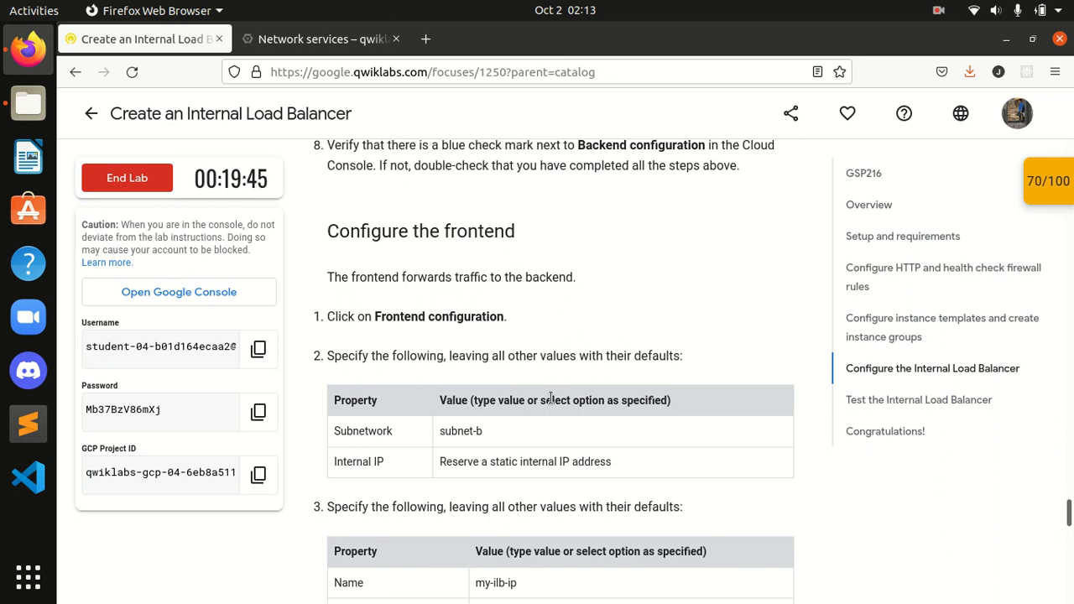
pyautogui.scroll(-5, 549, 398)
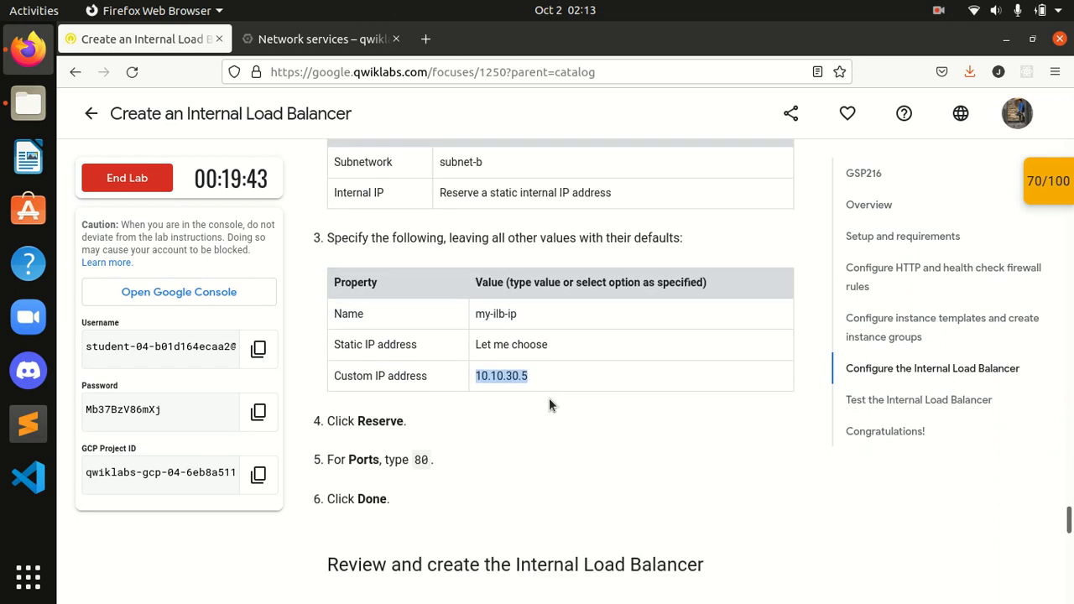
pyautogui.scroll(-6, 556, 427)
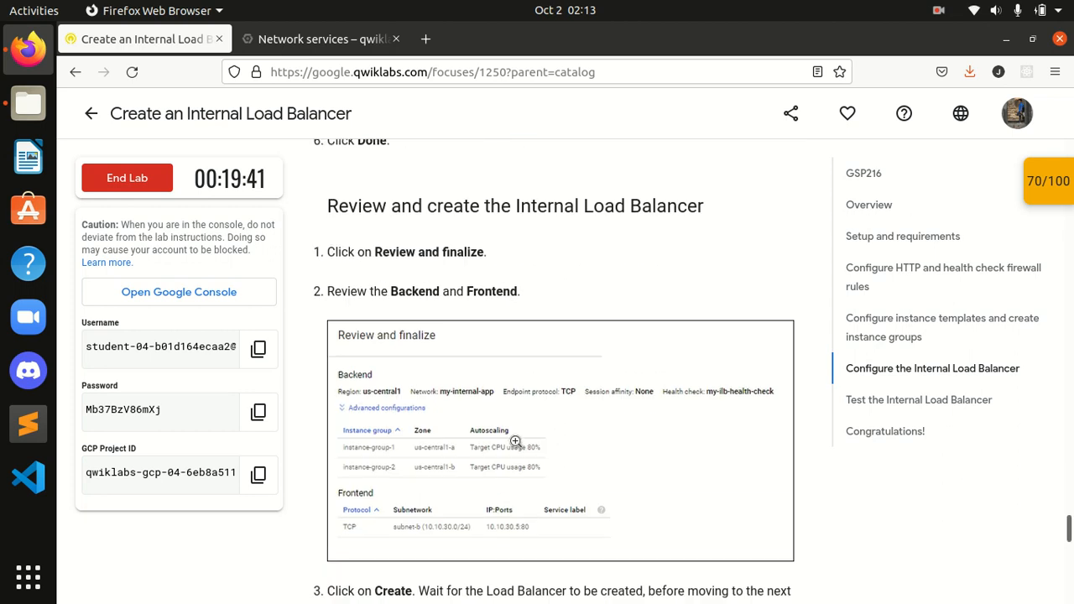
pyautogui.scroll(-5, 554, 432)
pyautogui.click(441, 465)
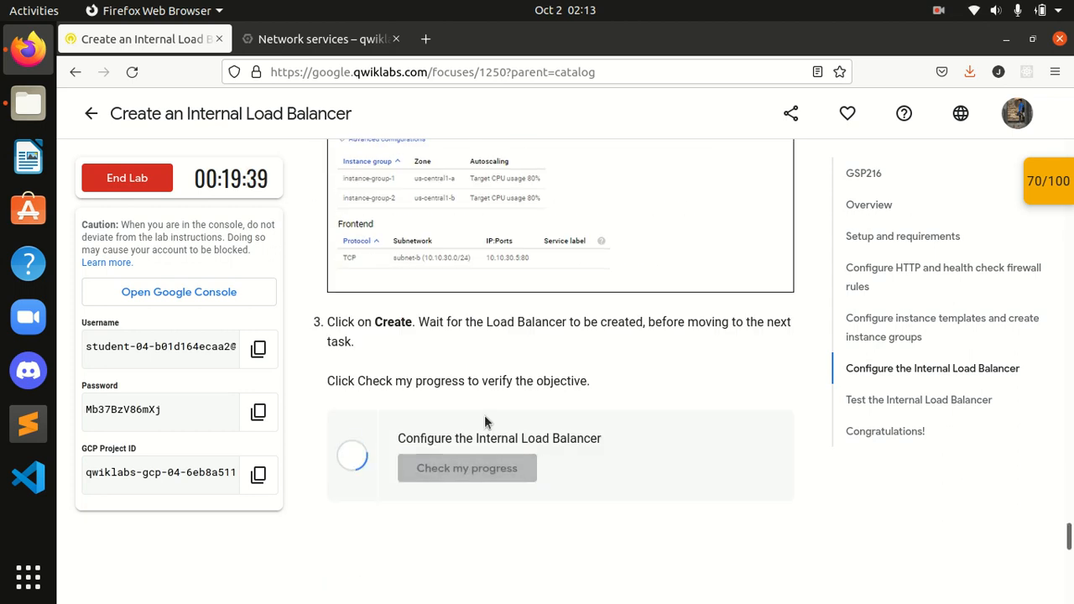
# - Return to the load balancer form and save the frontend with my-ilb-ip and port 80 again
pyautogui.click(295, 34)
pyautogui.scroll(-8, 684, 402)
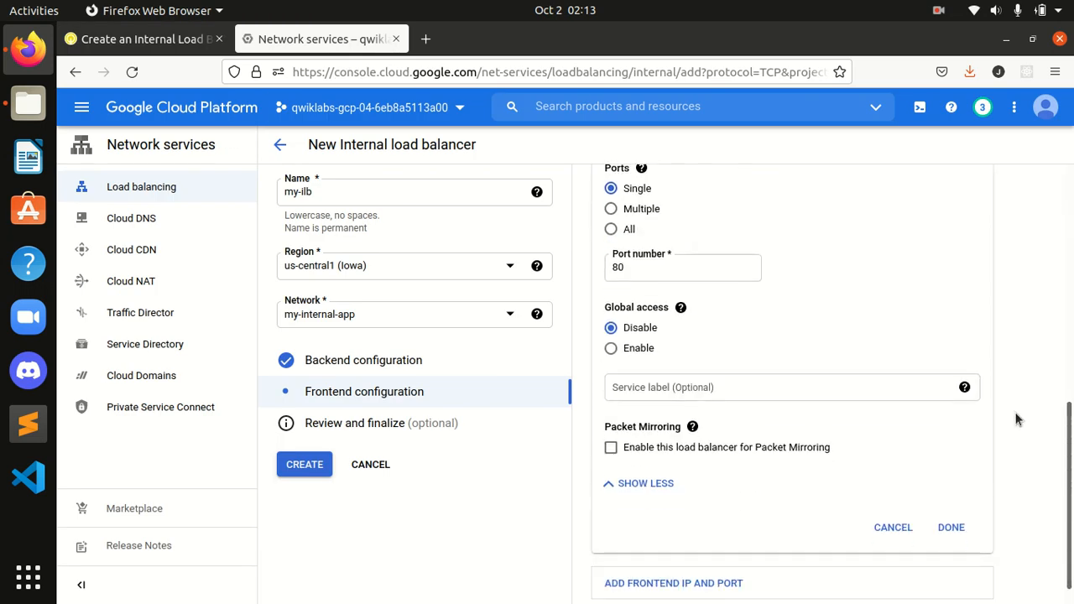
pyautogui.scroll(-1, 1033, 512)
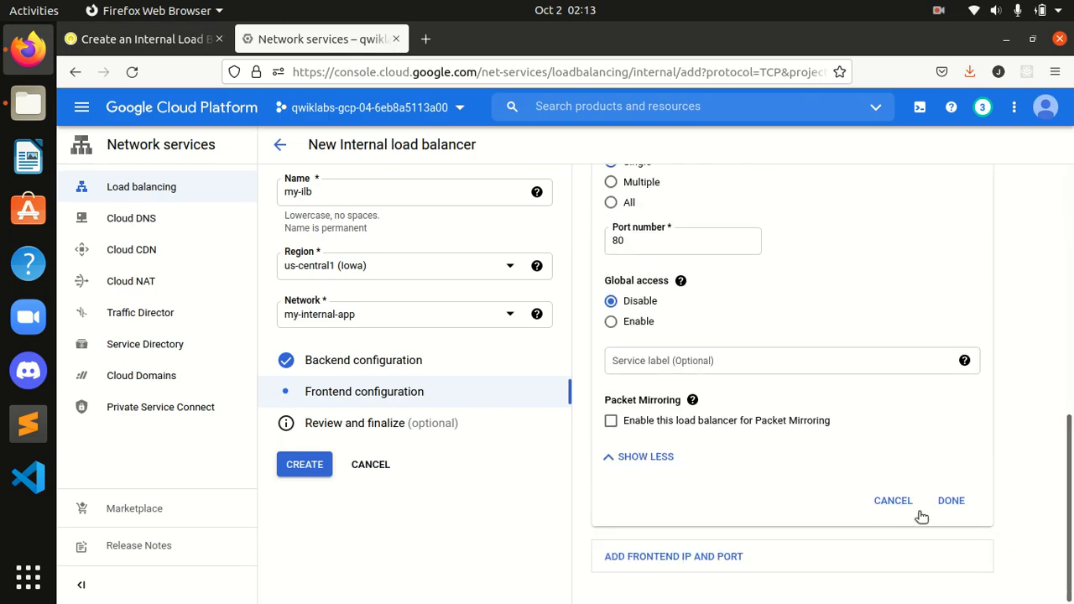
pyautogui.click(949, 507)
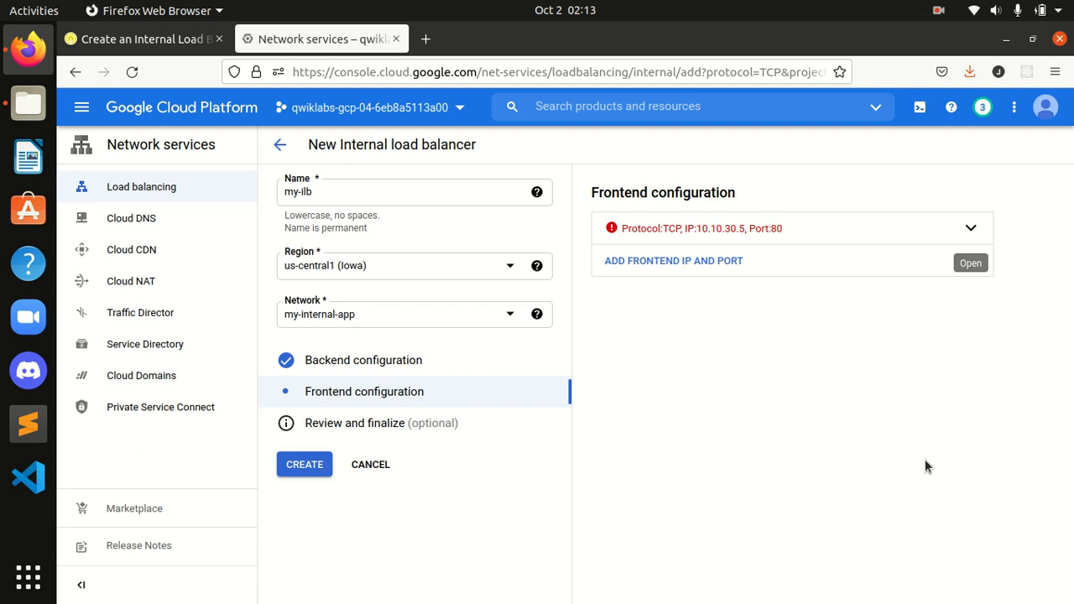
# - Reopen the frontend entry and reselect my-ilb-ip (10.10.30.5) as its IP address
pyautogui.click(610, 229)
pyautogui.scroll(-3, 750, 470)
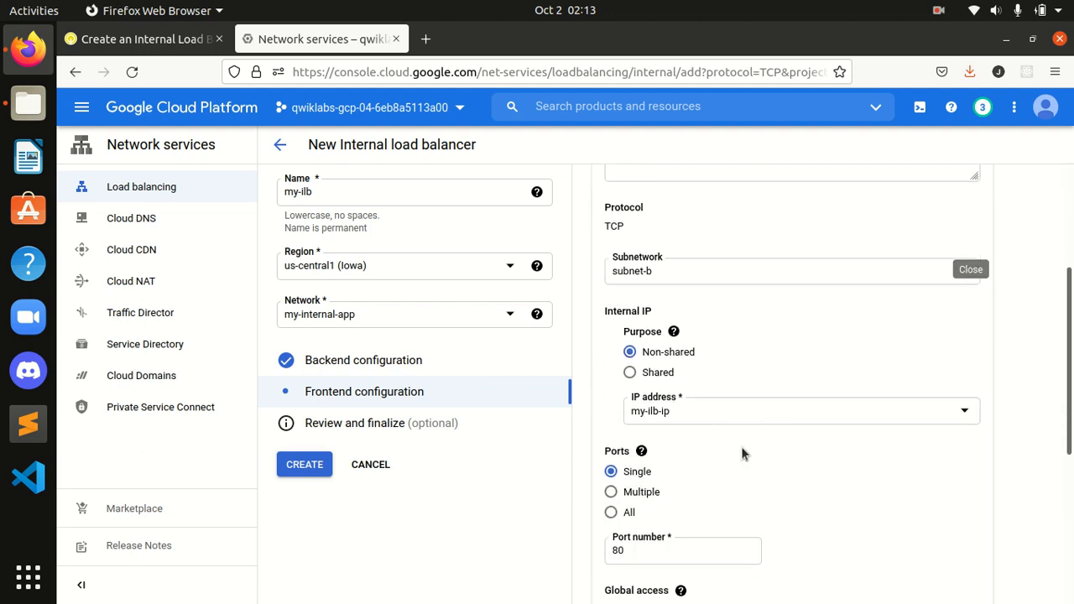
pyautogui.click(686, 410)
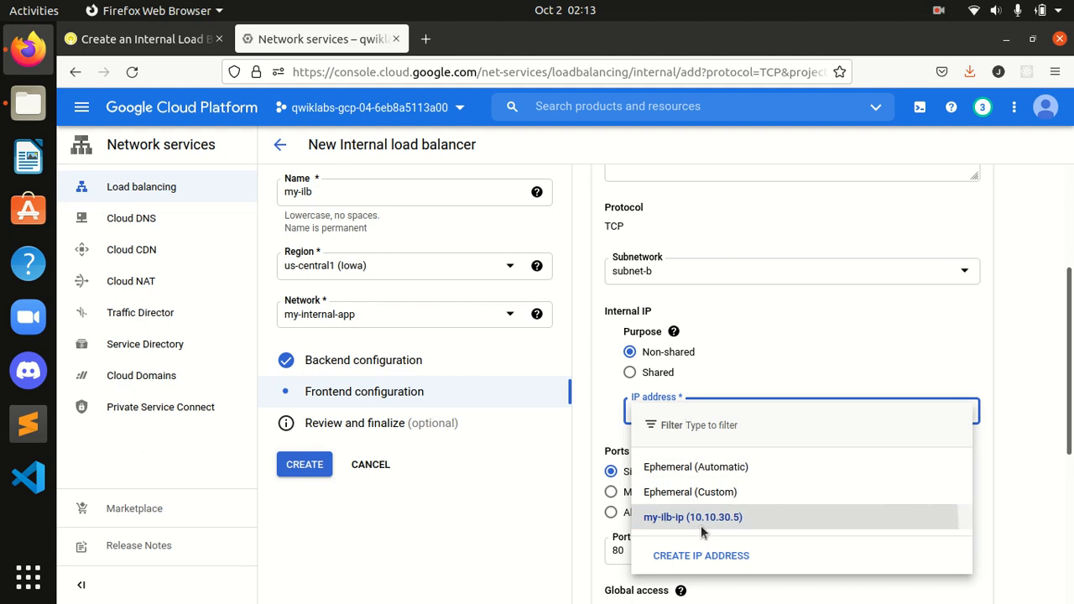
pyautogui.click(695, 516)
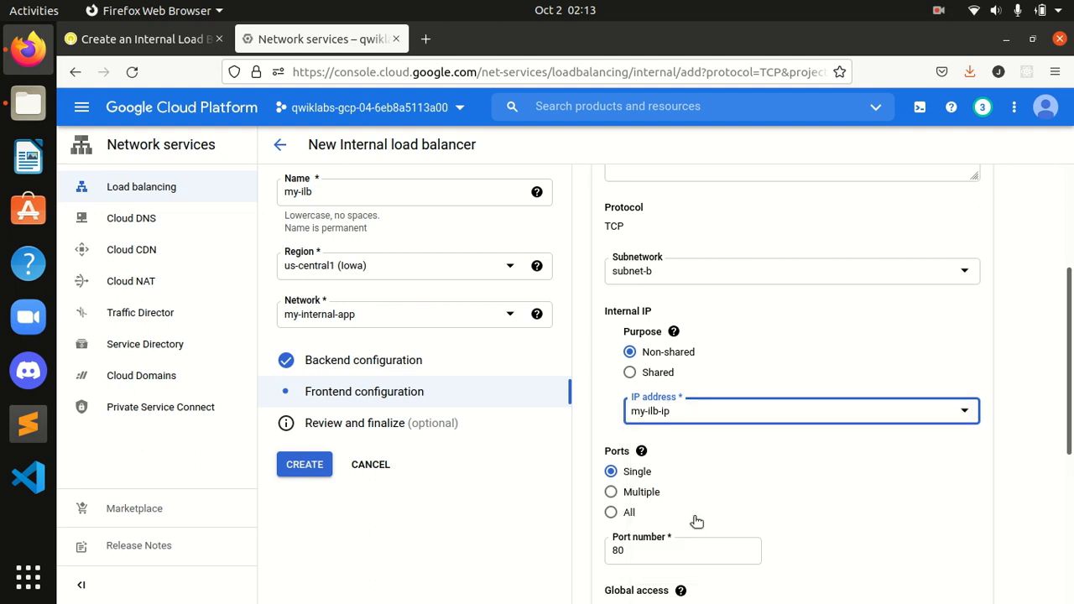
pyautogui.click(714, 409)
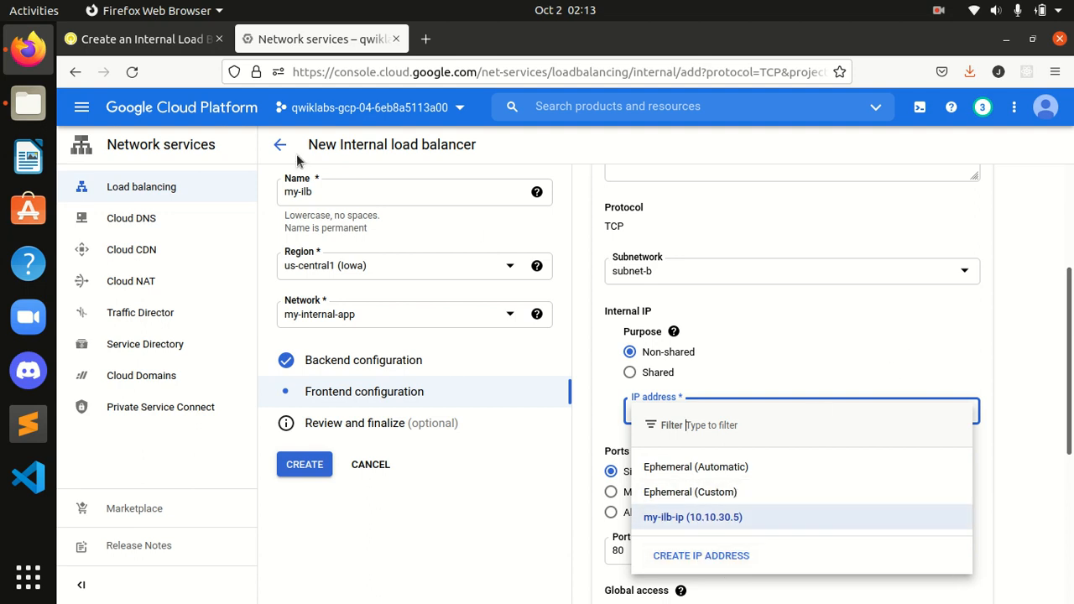
pyautogui.click(671, 554)
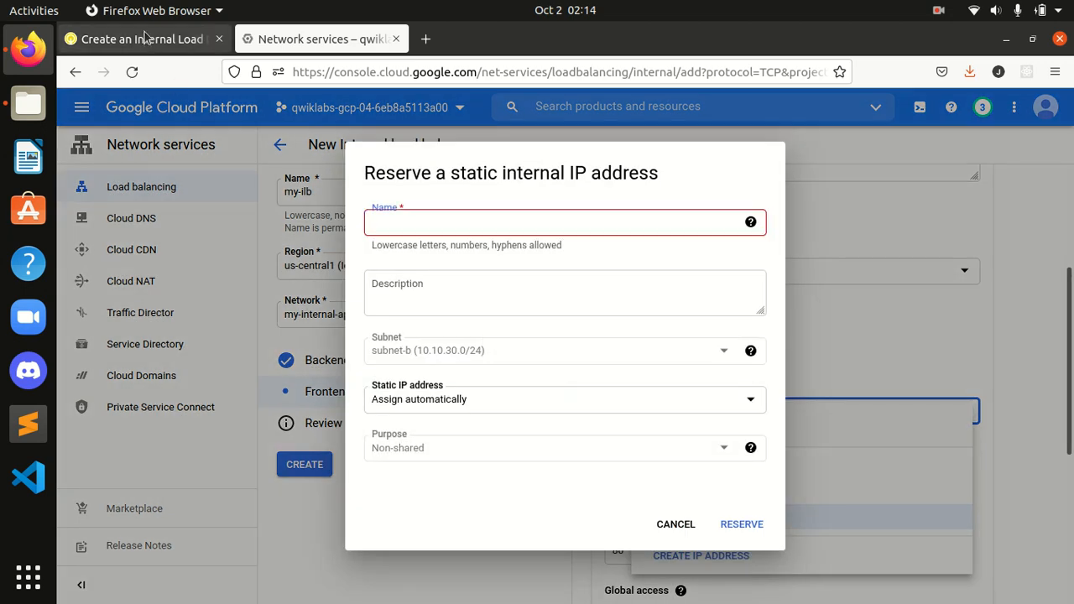
pyautogui.click(144, 39)
pyautogui.scroll(5, 450, 383)
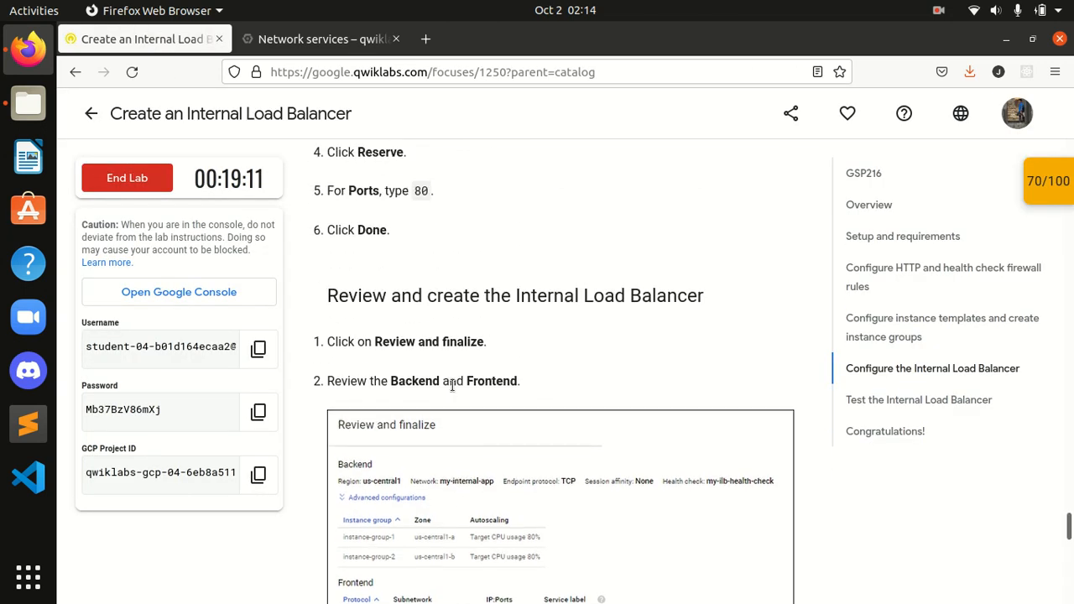
pyautogui.scroll(2, 451, 384)
pyautogui.click(260, 39)
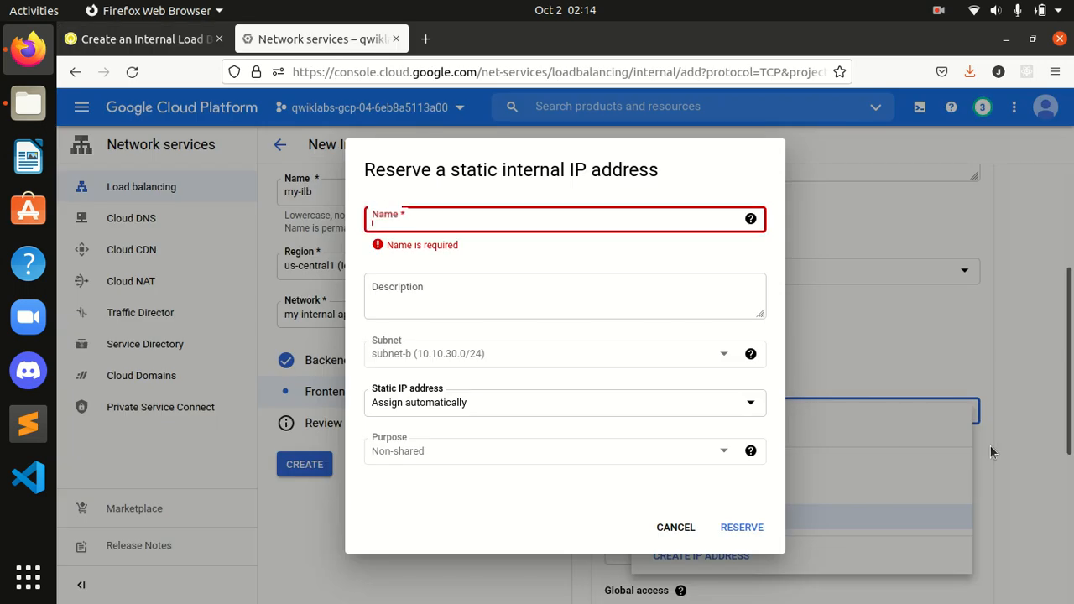
pyautogui.click(661, 527)
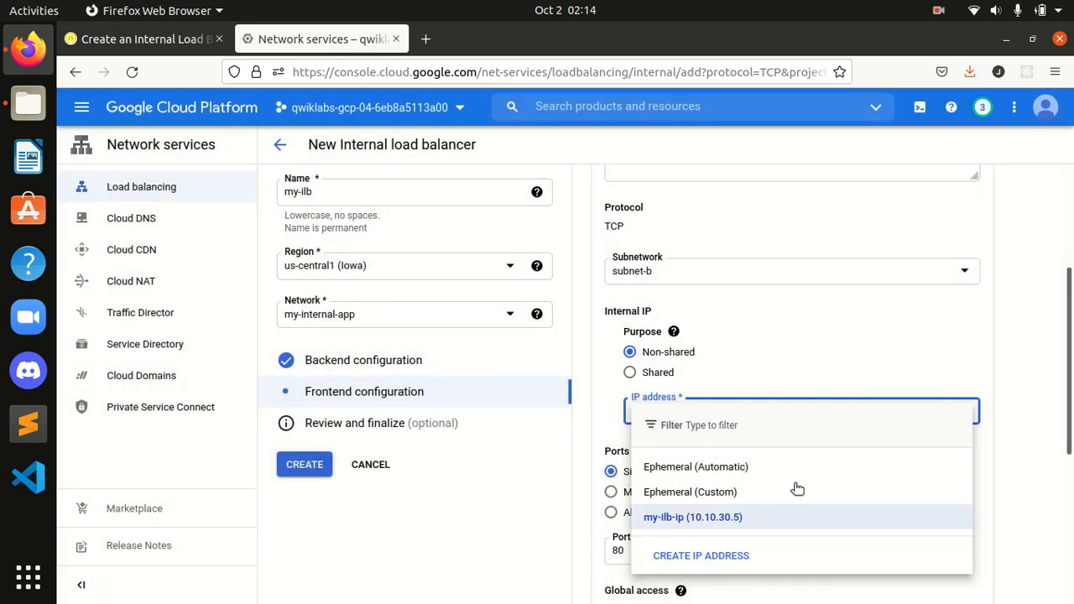
pyautogui.rightClick(763, 518)
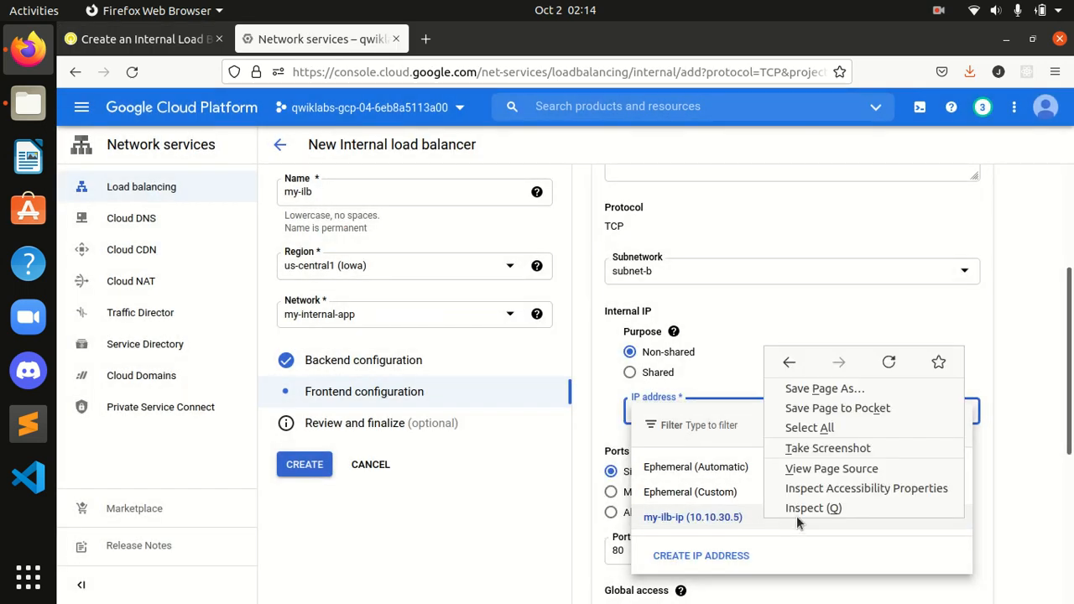
pyautogui.click(972, 480)
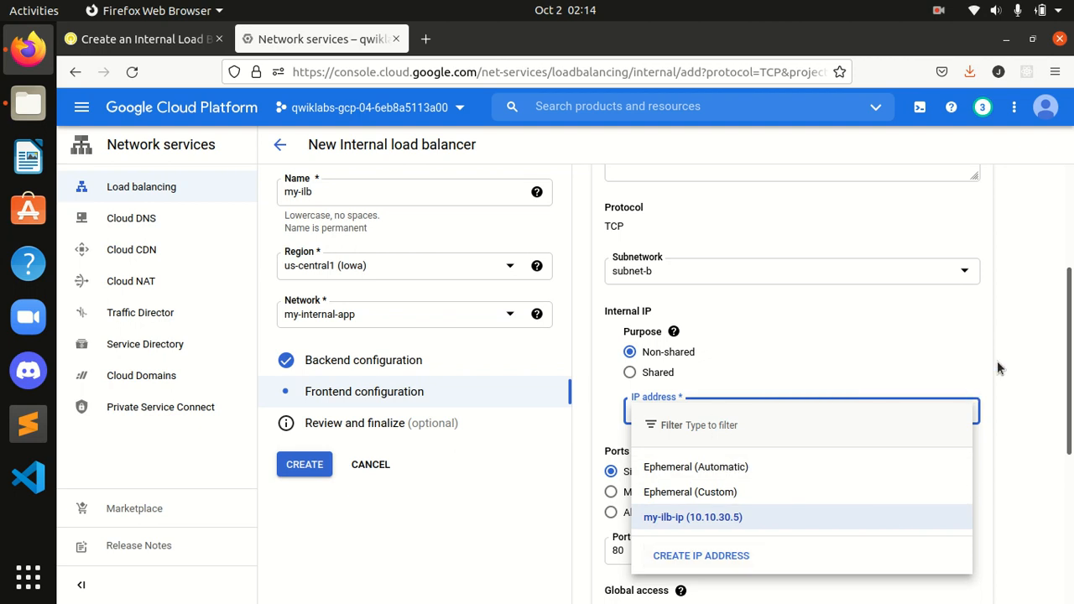
pyautogui.click(981, 383)
# - Save the frontend entry with my-ilb-ip and port 80, and reopen it to recheck its subnetwork, IP address and port
pyautogui.moveTo(1069, 363); pyautogui.dragTo(1054, 451)
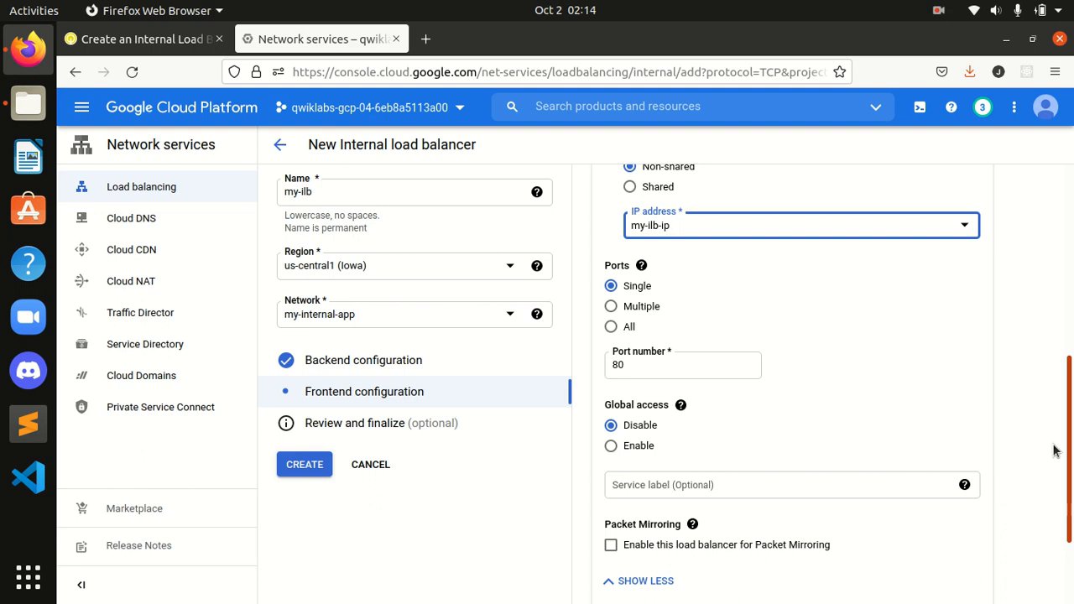
pyautogui.scroll(-3, 1054, 450)
pyautogui.click(958, 505)
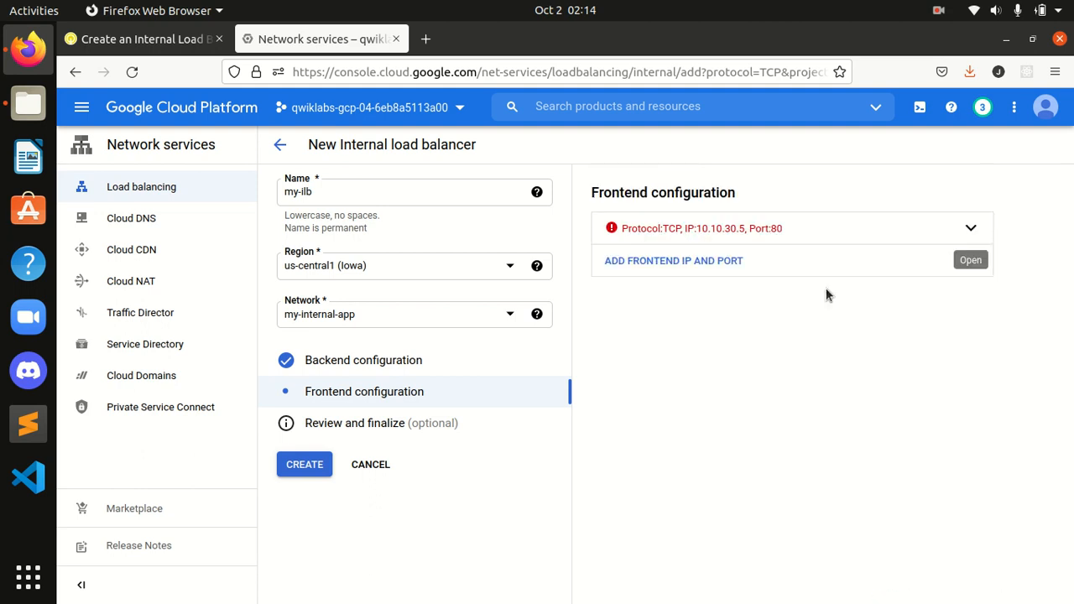
pyautogui.click(670, 243)
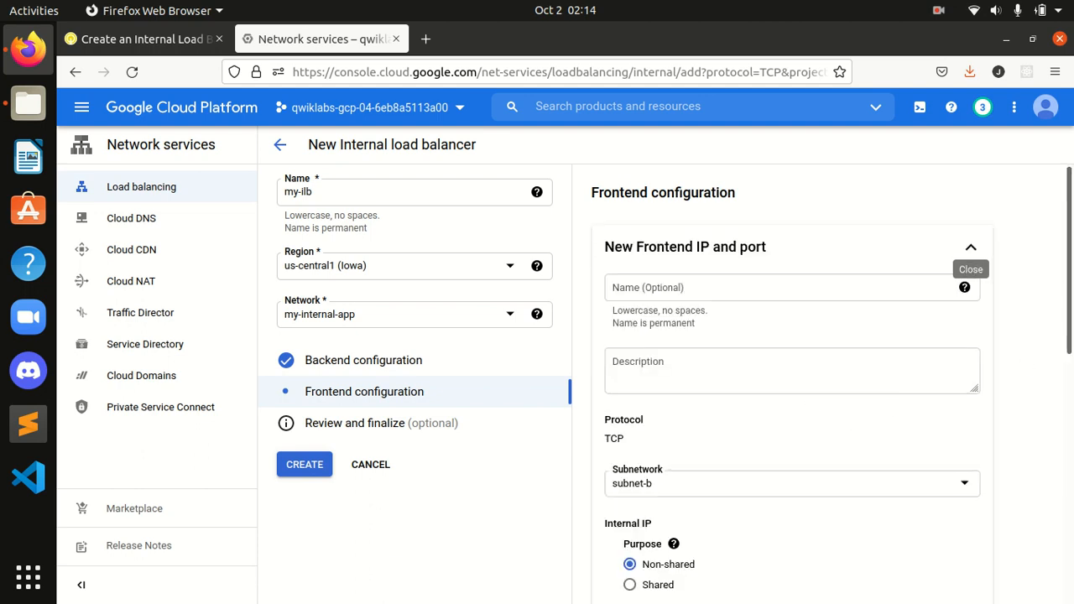
pyautogui.scroll(-2, 1014, 314)
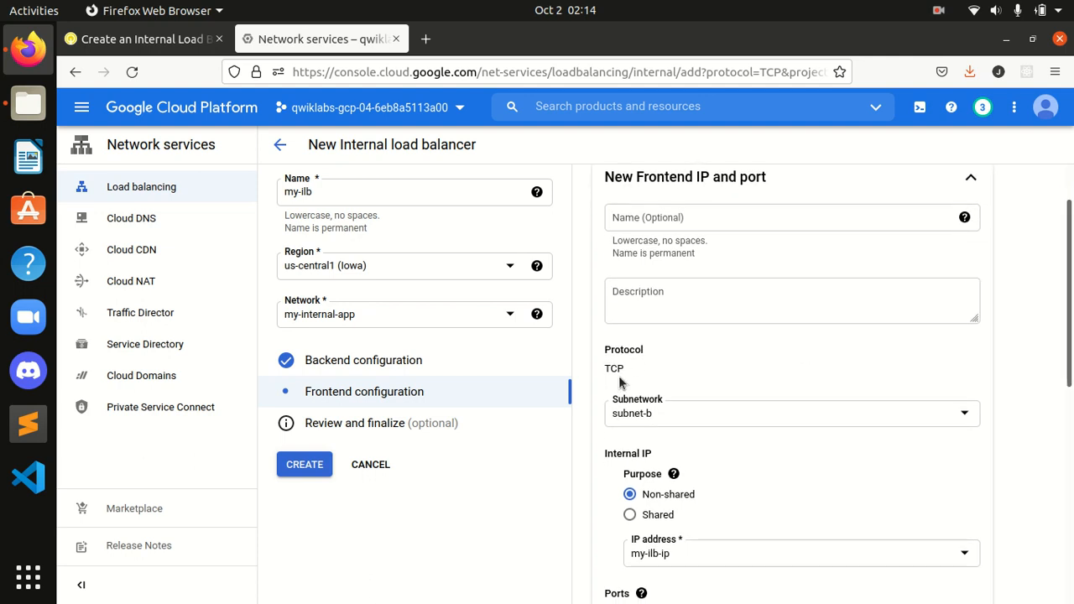
pyautogui.scroll(-3, 703, 371)
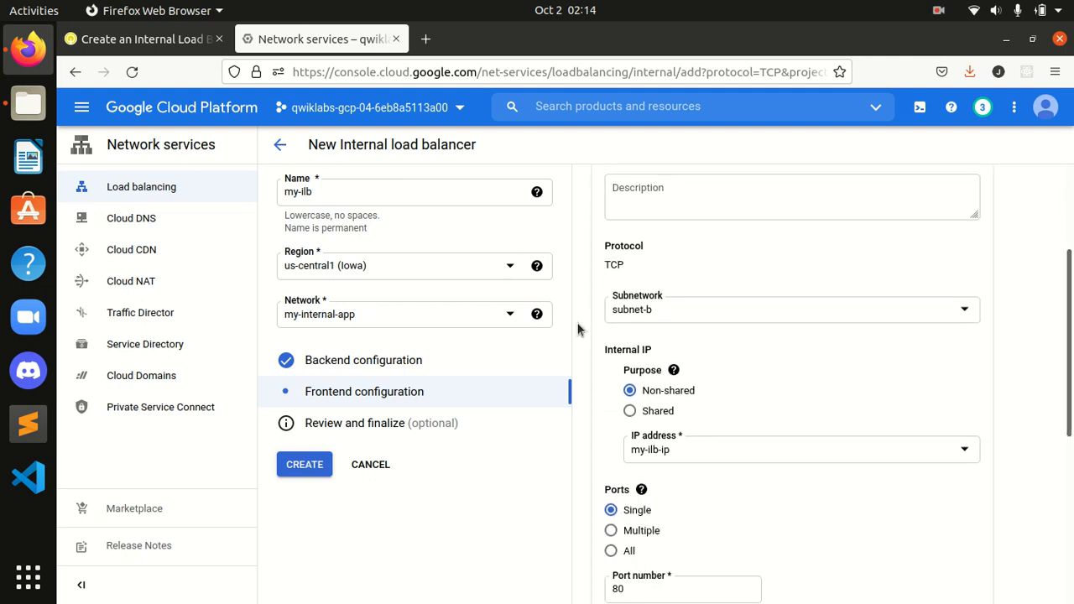
pyautogui.scroll(-2, 643, 364)
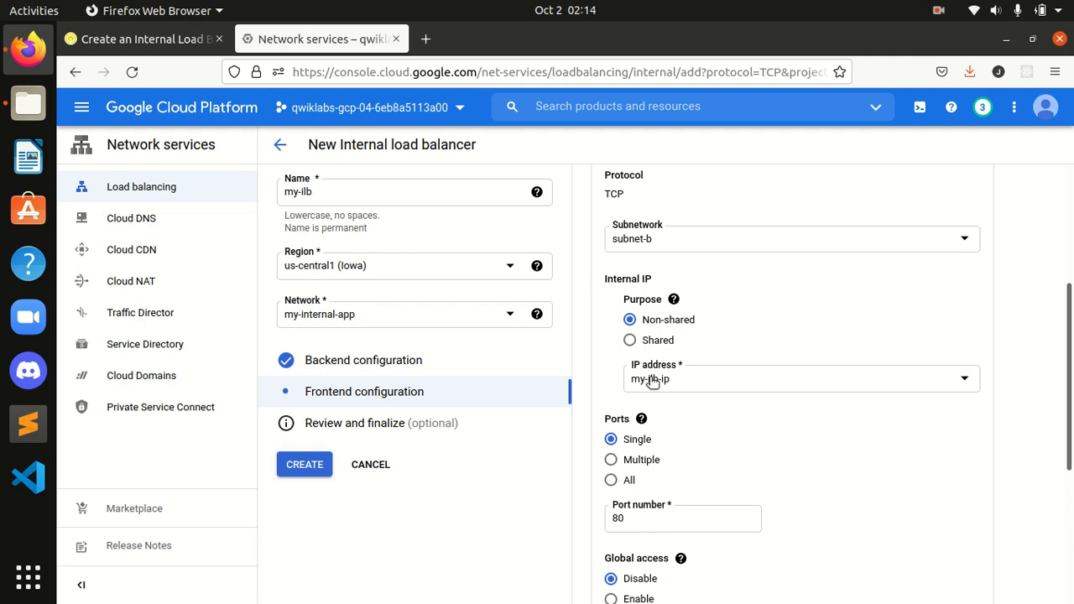
# - Try to reserve a static internal IP address for the frontend under the name my-ilb-ip, copied from the lab instructions
pyautogui.click(652, 380)
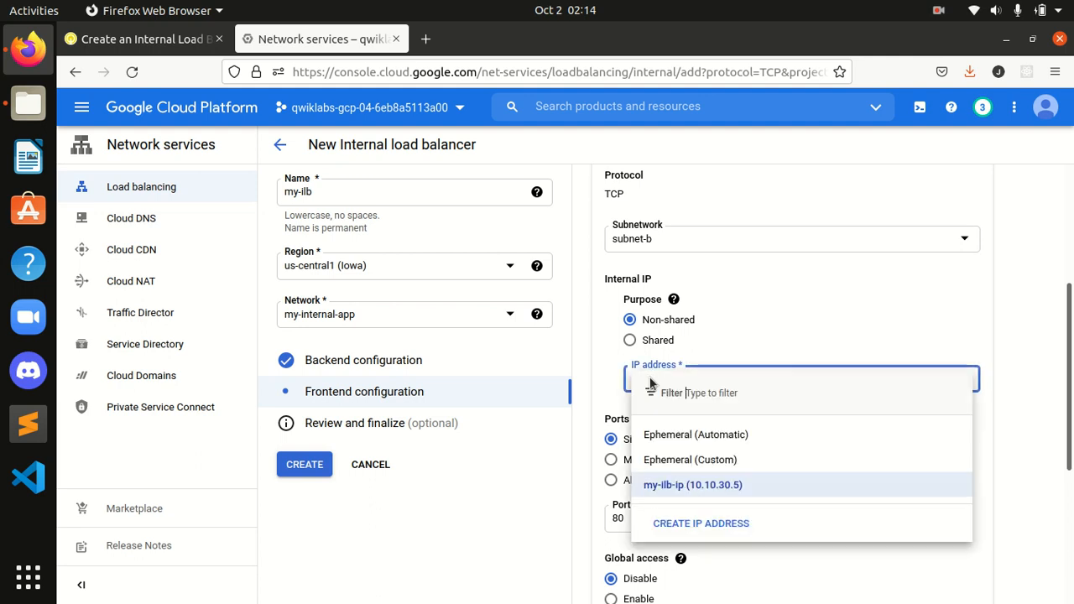
pyautogui.click(686, 523)
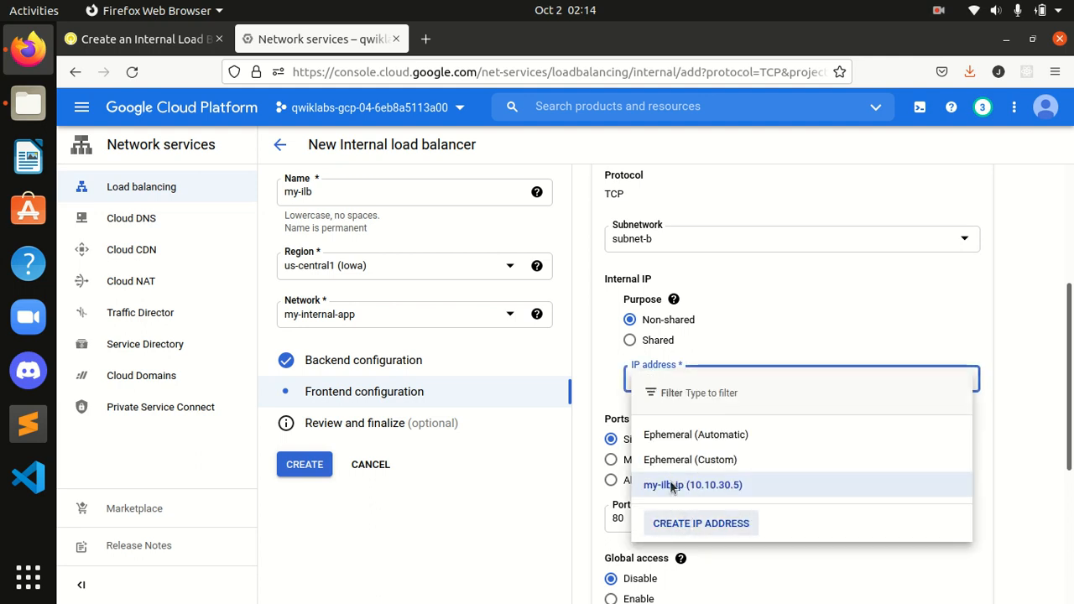
pyautogui.click(144, 50)
pyautogui.scroll(3, 401, 346)
pyautogui.moveTo(475, 286); pyautogui.dragTo(536, 286)
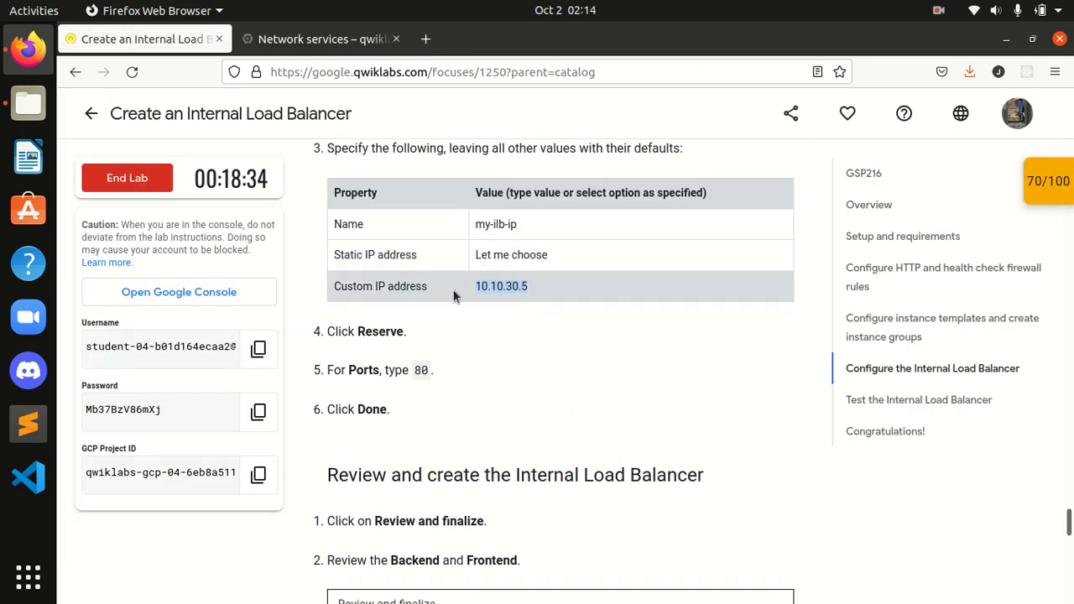
pyautogui.click(309, 38)
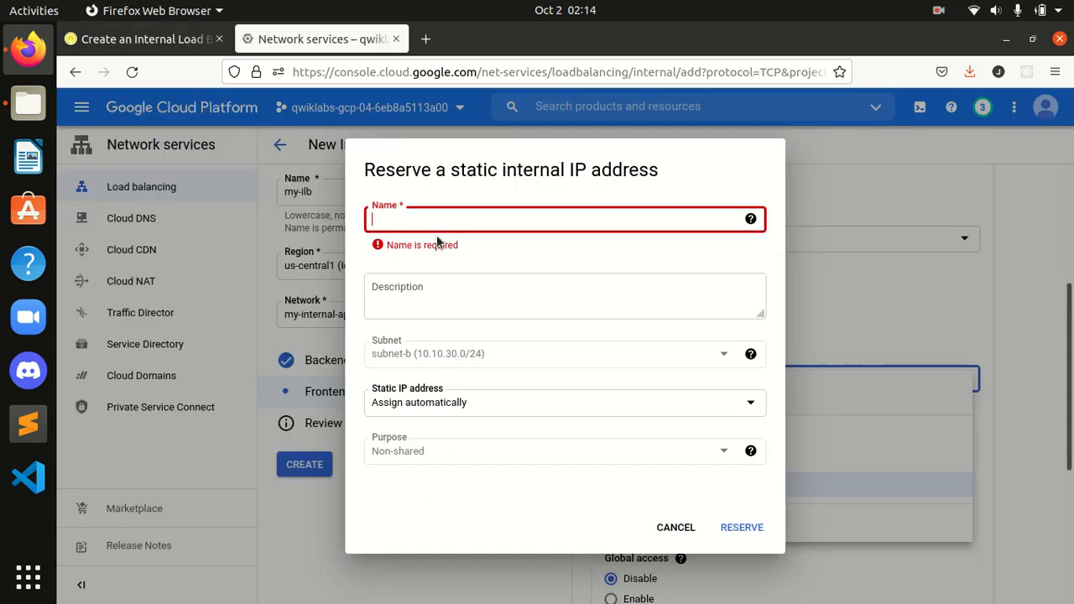
pyautogui.click(162, 42)
pyautogui.moveTo(524, 225); pyautogui.dragTo(476, 223)
pyautogui.hotkey('ctrl', 'c')
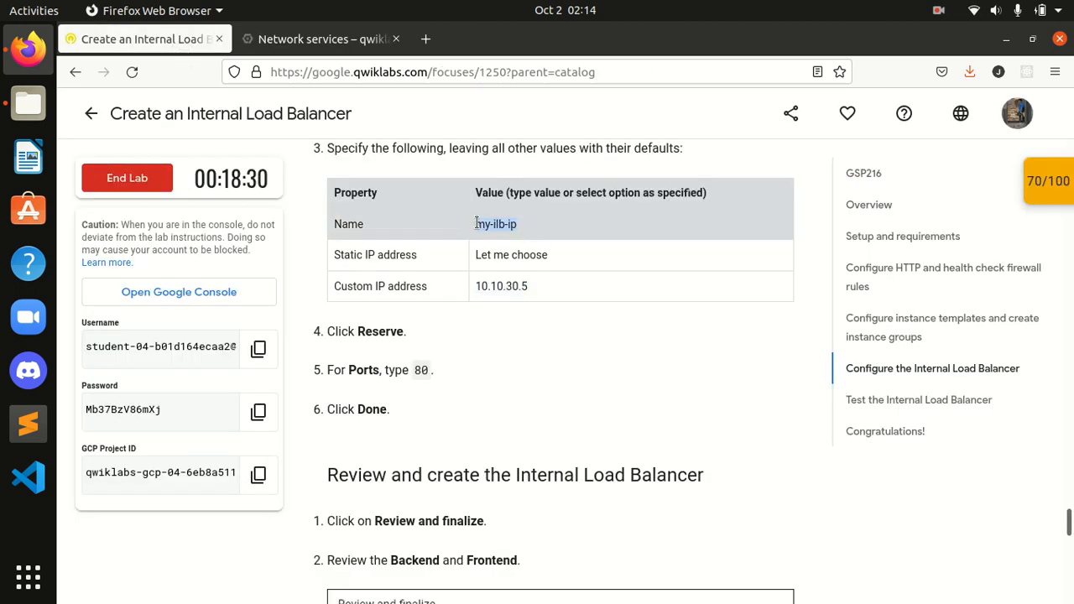
pyautogui.click(309, 38)
pyautogui.hotkey('ctrl', 'v')
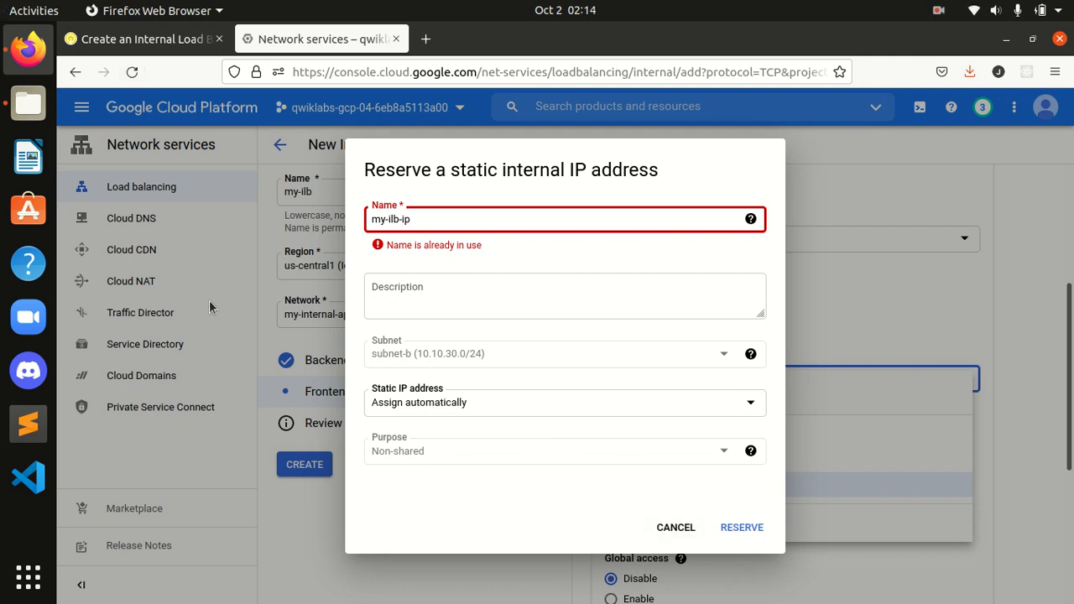
pyautogui.click(674, 529)
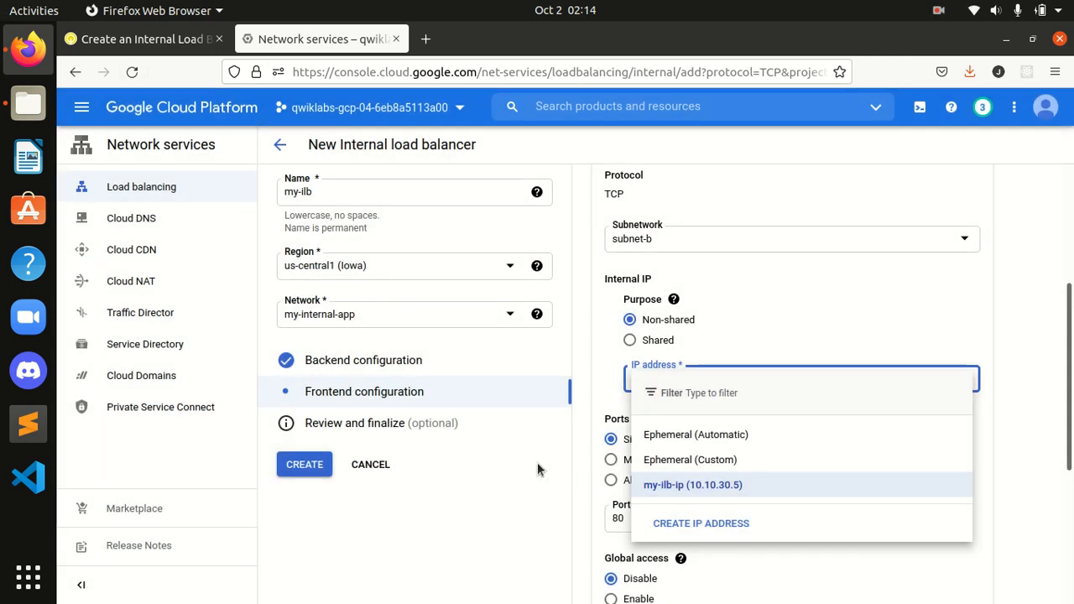
pyautogui.click(1016, 438)
# - Compare the frontend's port, global access and advanced settings with the lab's reservation and port instructions
pyautogui.moveTo(1069, 385); pyautogui.dragTo(1069, 490)
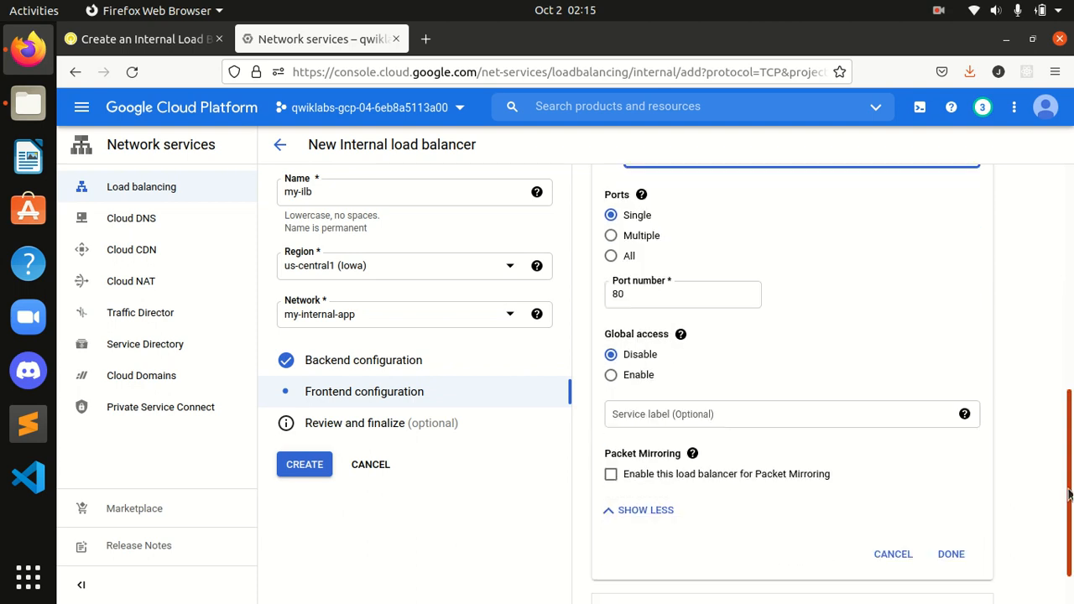
pyautogui.click(118, 45)
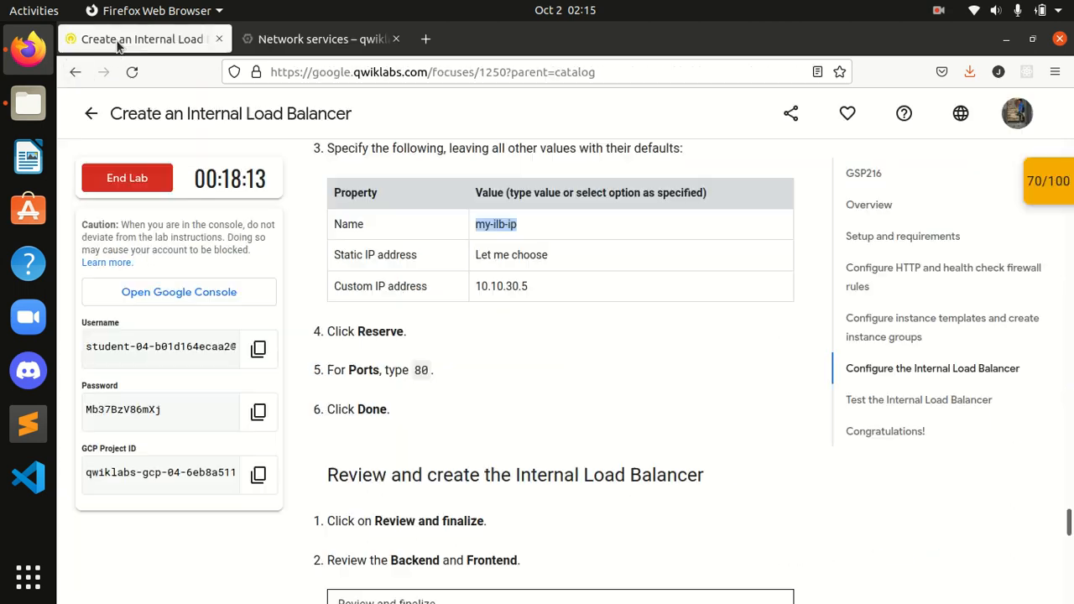
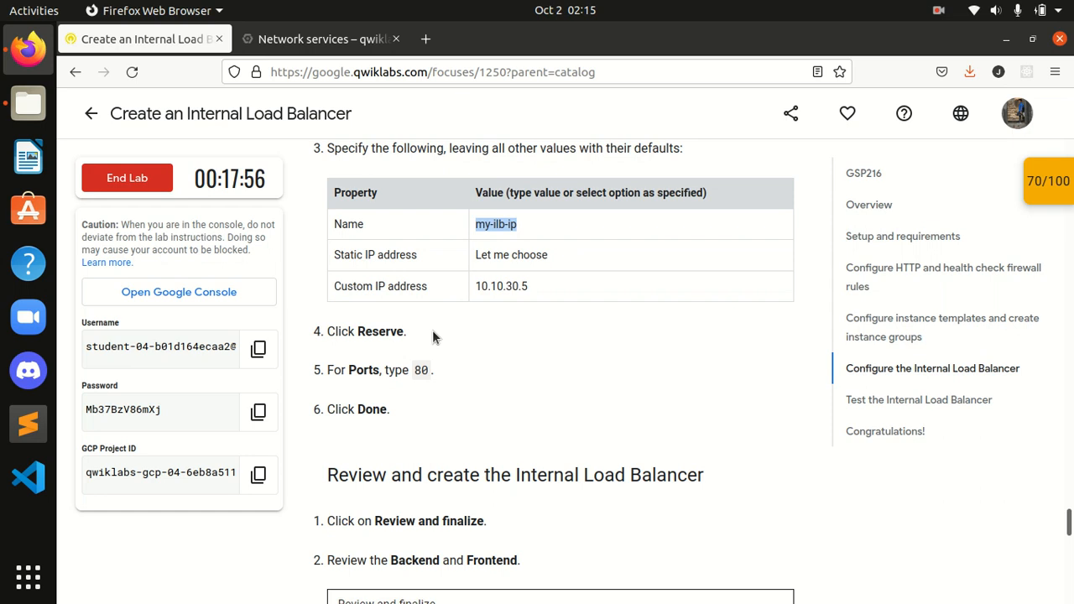
pyautogui.click(292, 39)
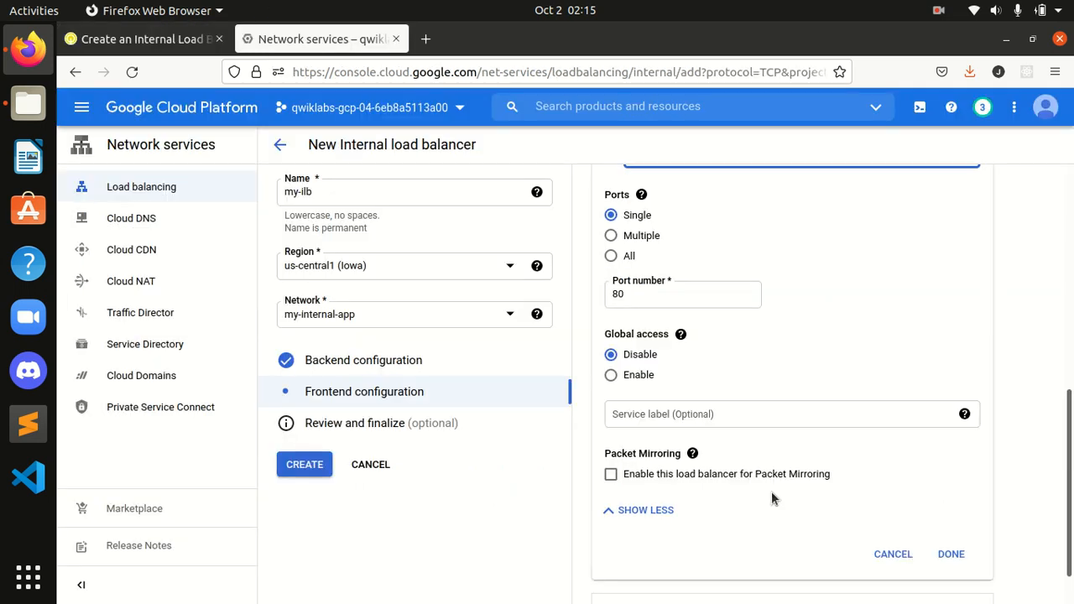
pyautogui.moveTo(967, 414)
pyautogui.click(611, 294)
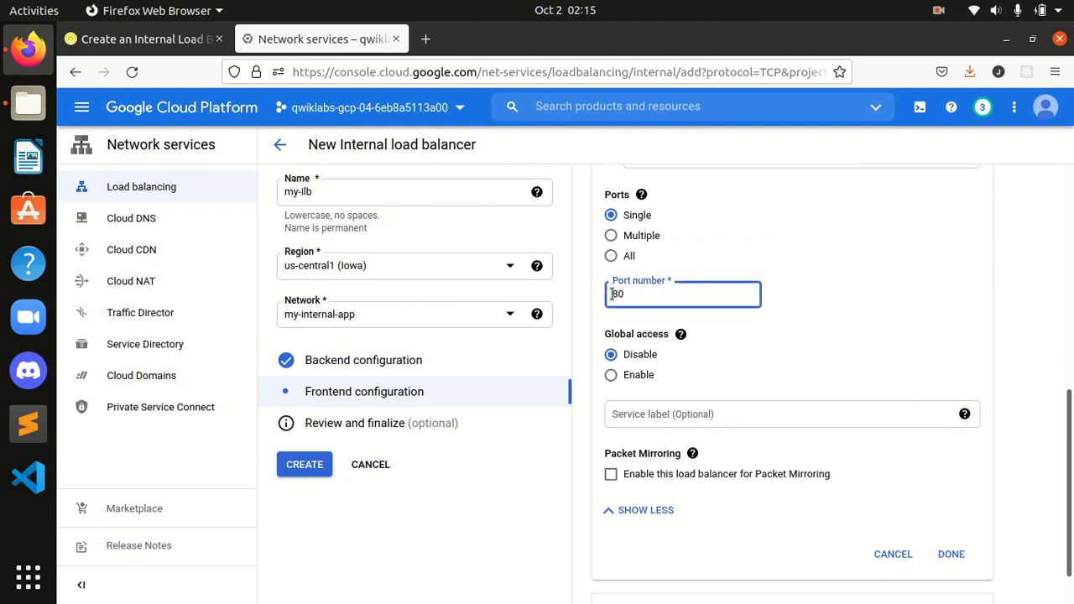
pyautogui.moveTo(1069, 491); pyautogui.dragTo(1072, 516)
pyautogui.click(671, 460)
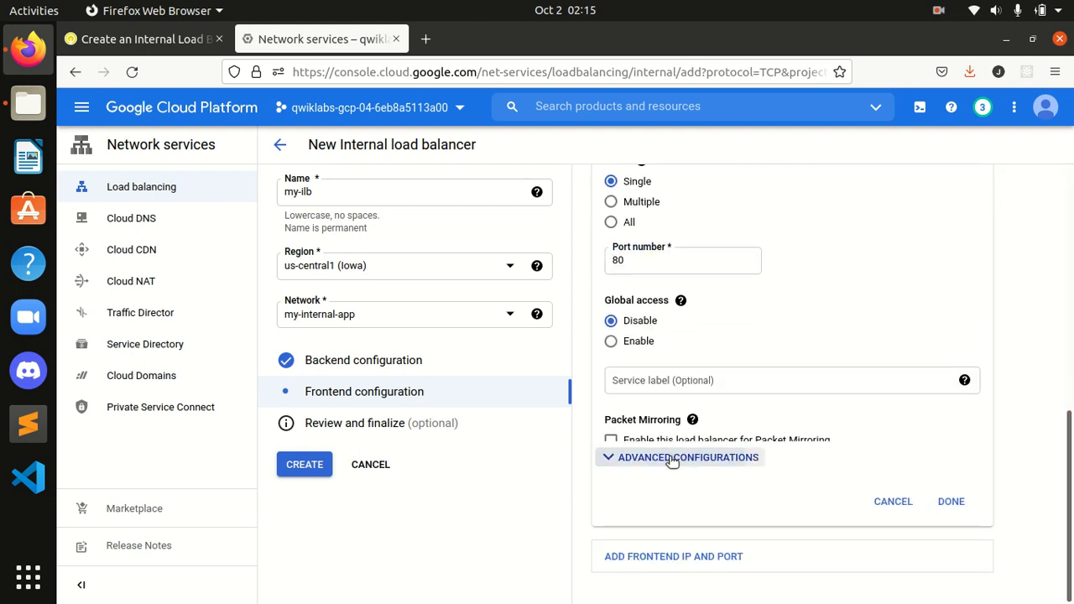
# - Discard the flagged frontend entry and add a new frontend IP and port on subnet-b
pyautogui.click(892, 501)
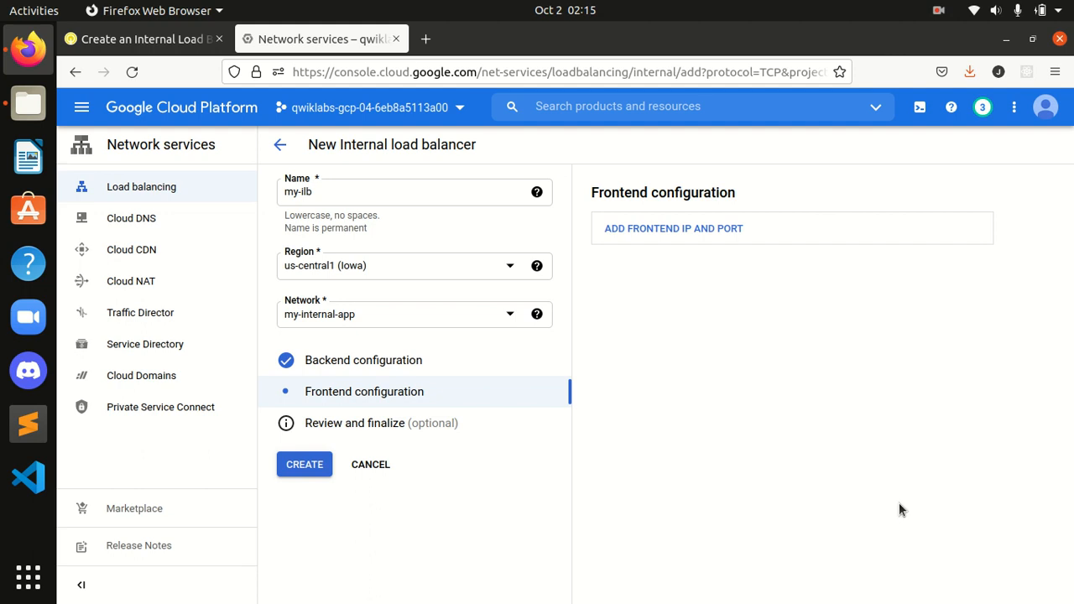
pyautogui.doubleClick(378, 391)
pyautogui.click(643, 241)
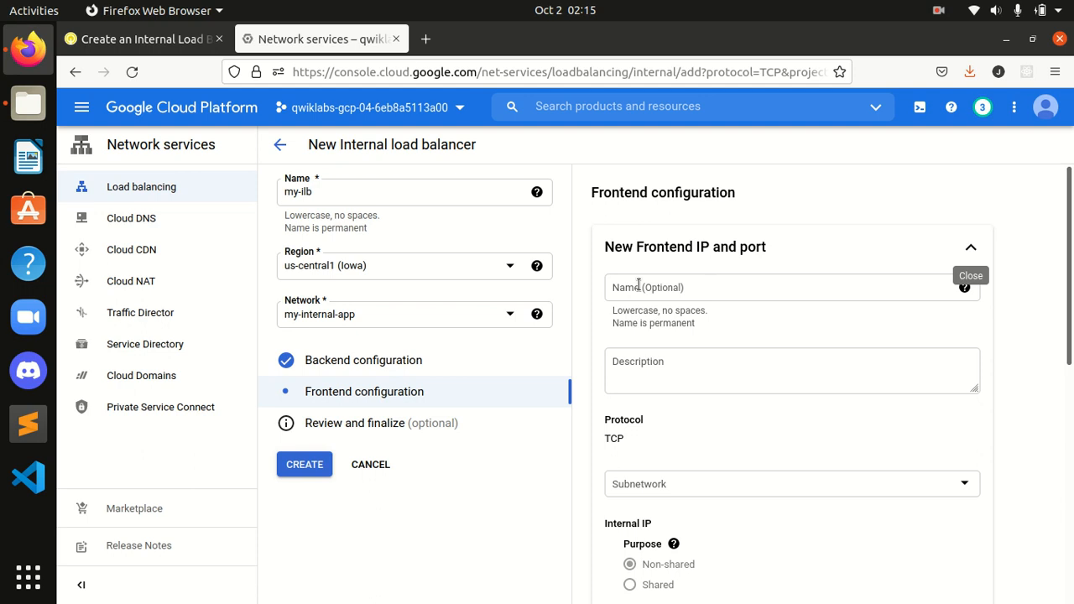
pyautogui.scroll(-3, 847, 416)
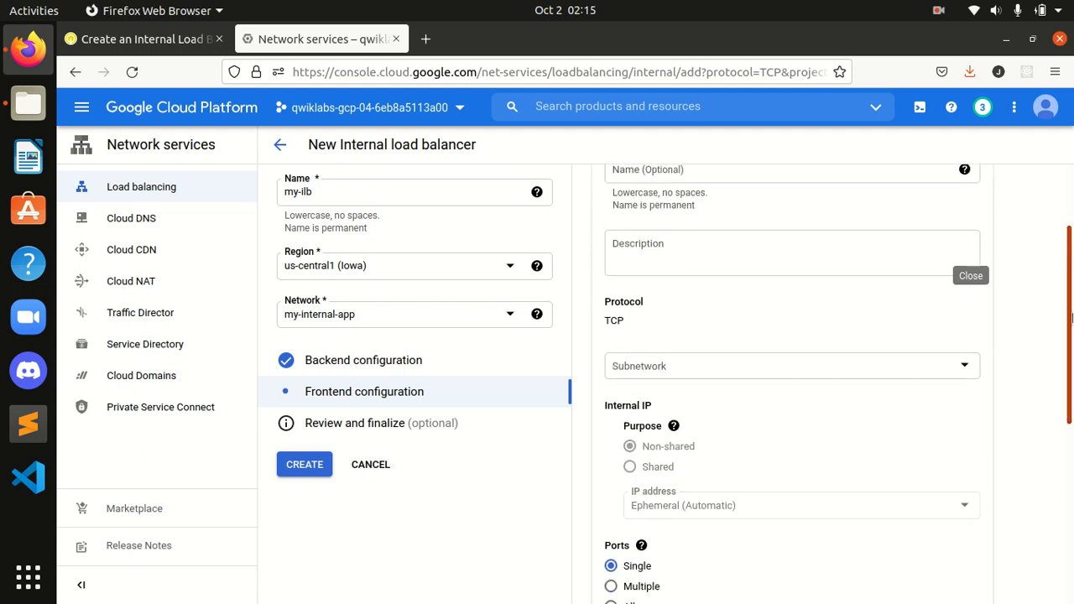
pyautogui.click(716, 359)
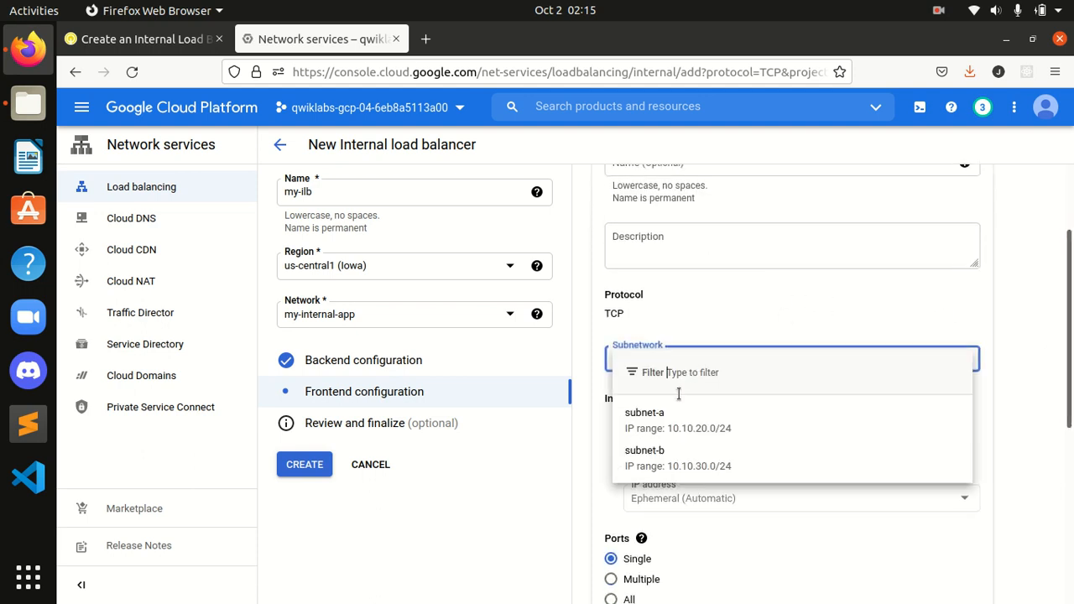
pyautogui.click(688, 462)
pyautogui.scroll(-2, 688, 461)
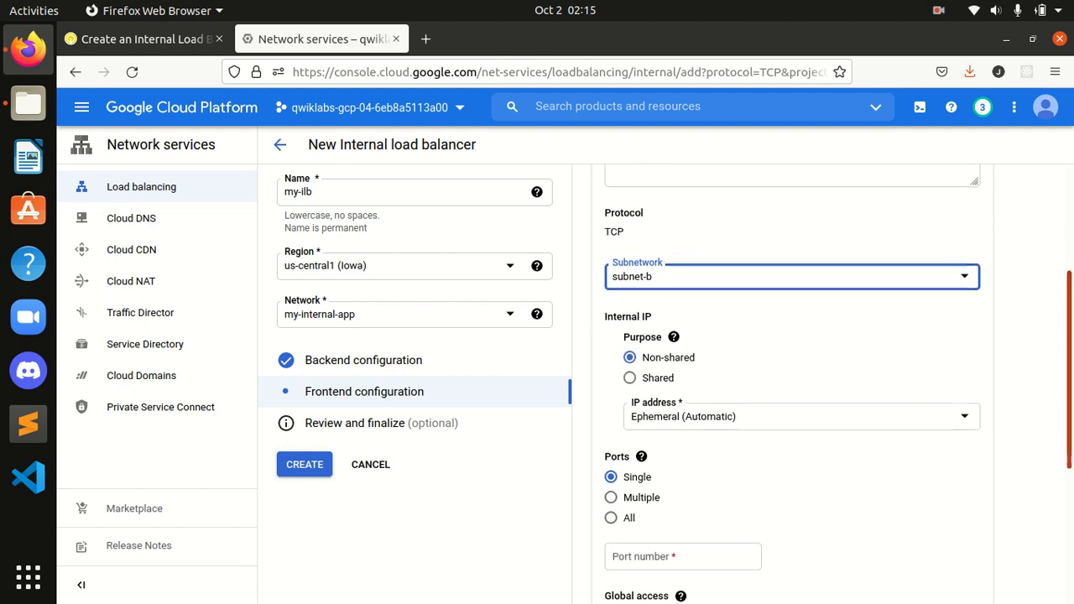
# - Assign the existing reserved address my-ilb-ip (10.10.30.5) to the new frontend
pyautogui.click(703, 417)
pyautogui.click(681, 552)
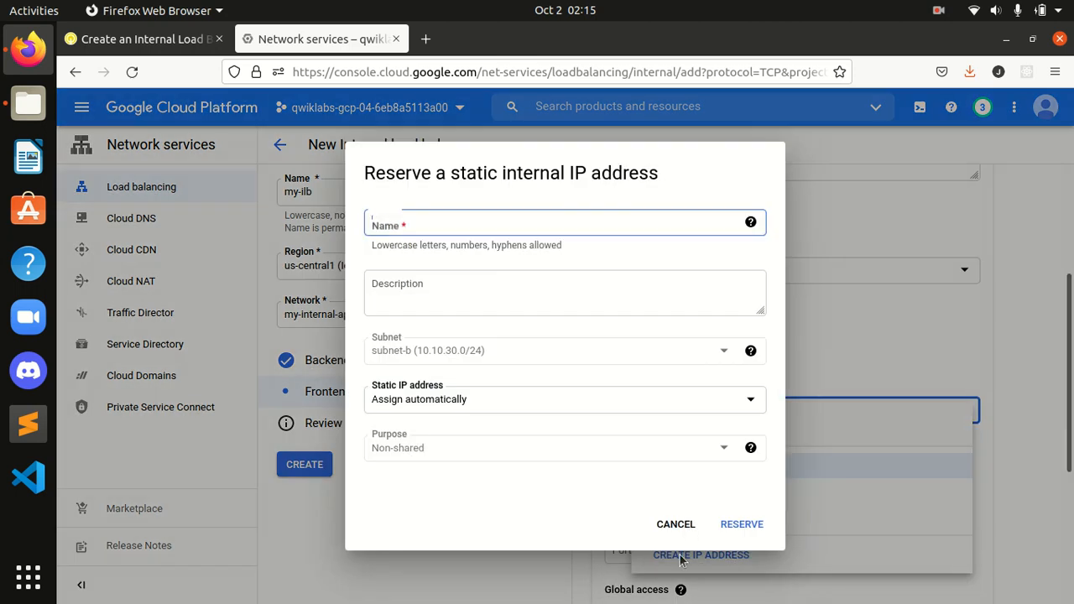
pyautogui.click(719, 525)
pyautogui.click(984, 375)
# - Set the new frontend's port number to 80 and save the frontend entry
pyautogui.scroll(-2, 710, 433)
pyautogui.click(663, 450)
pyautogui.write('80')
pyautogui.click(1022, 382)
pyautogui.scroll(-3, 1022, 383)
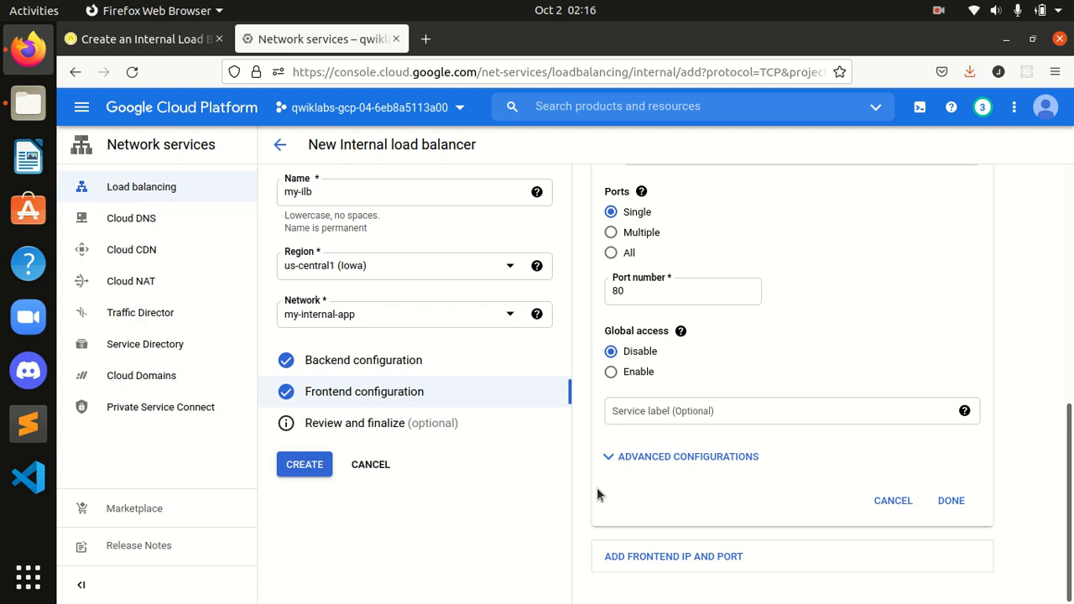
pyautogui.click(944, 501)
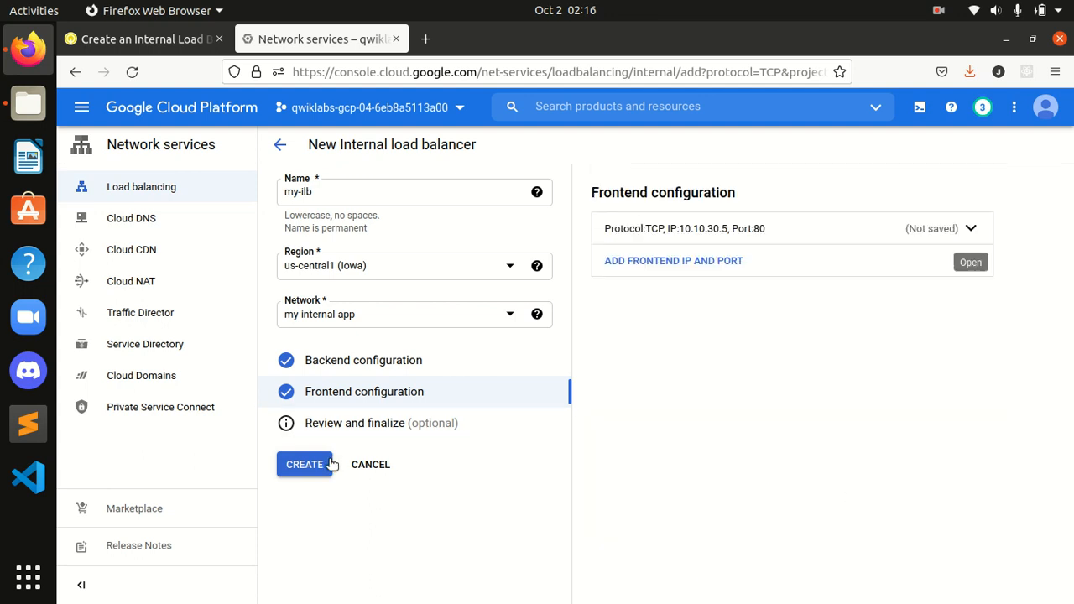
# - Check the lab's Configure the Internal Load Balancer objective and compare the setup with the Review and finalize instructions
pyautogui.click(163, 40)
pyautogui.scroll(-10, 610, 418)
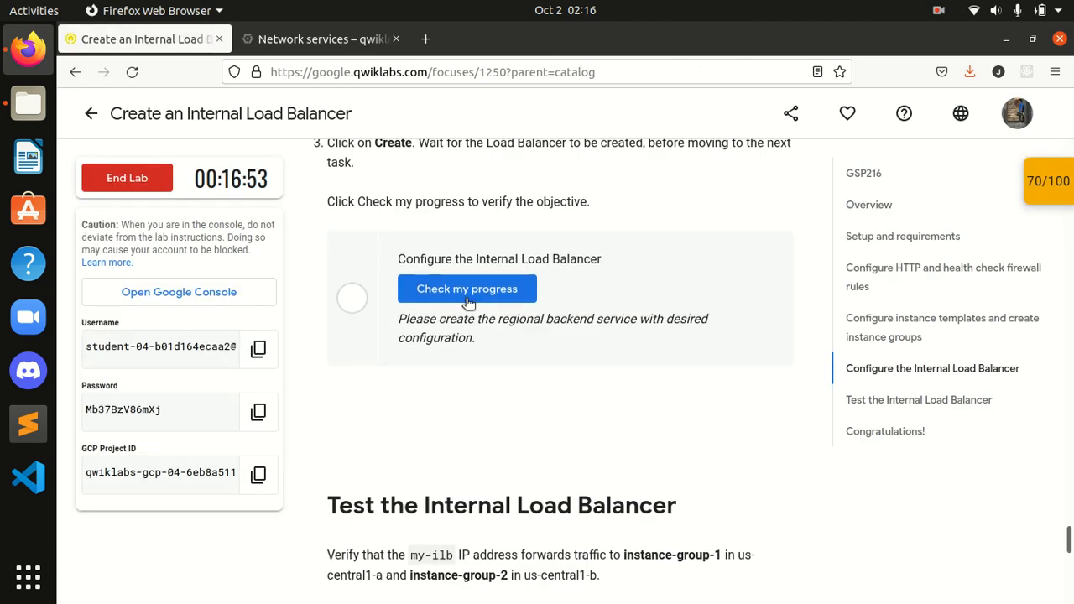
pyautogui.click(466, 294)
pyautogui.click(464, 294)
pyautogui.scroll(-1, 536, 300)
pyautogui.scroll(5, 536, 302)
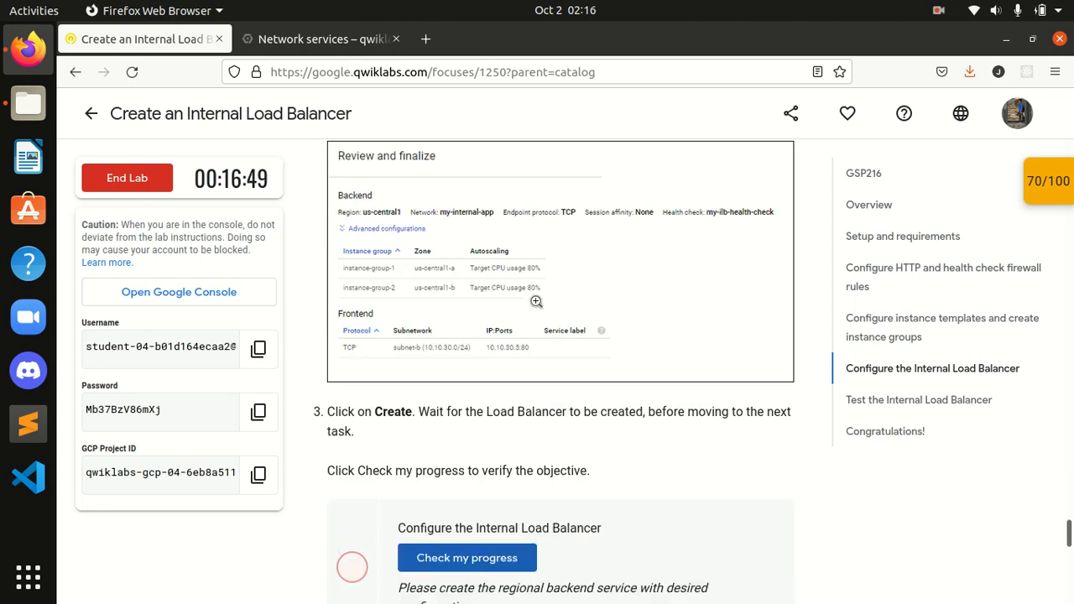
pyautogui.click(458, 553)
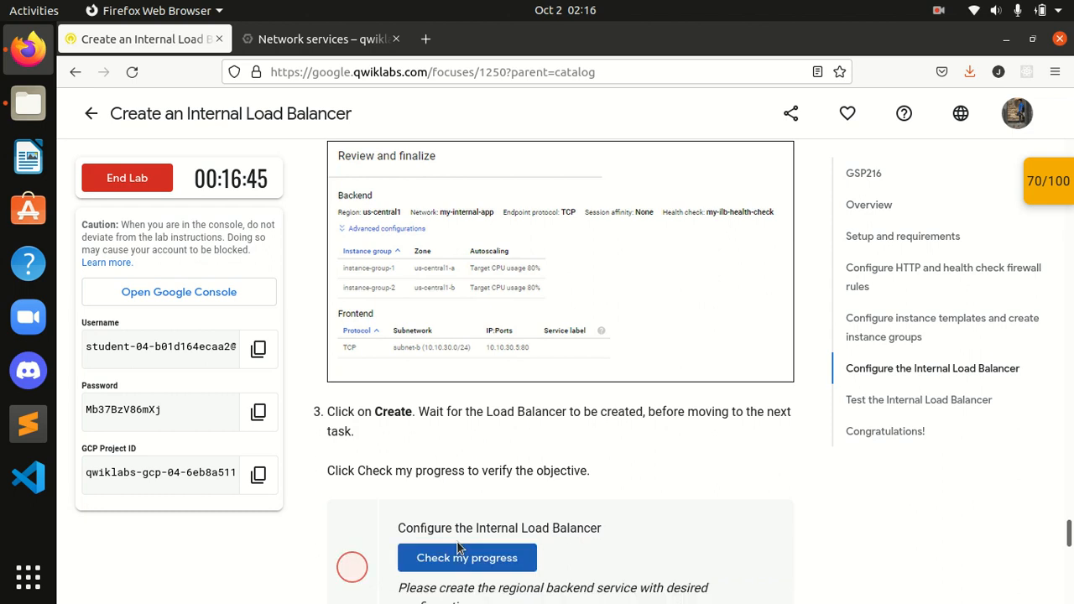
# - Return to the Google Cloud console and create the my-ilb internal load balancer with its configured backend and frontend
pyautogui.click(319, 39)
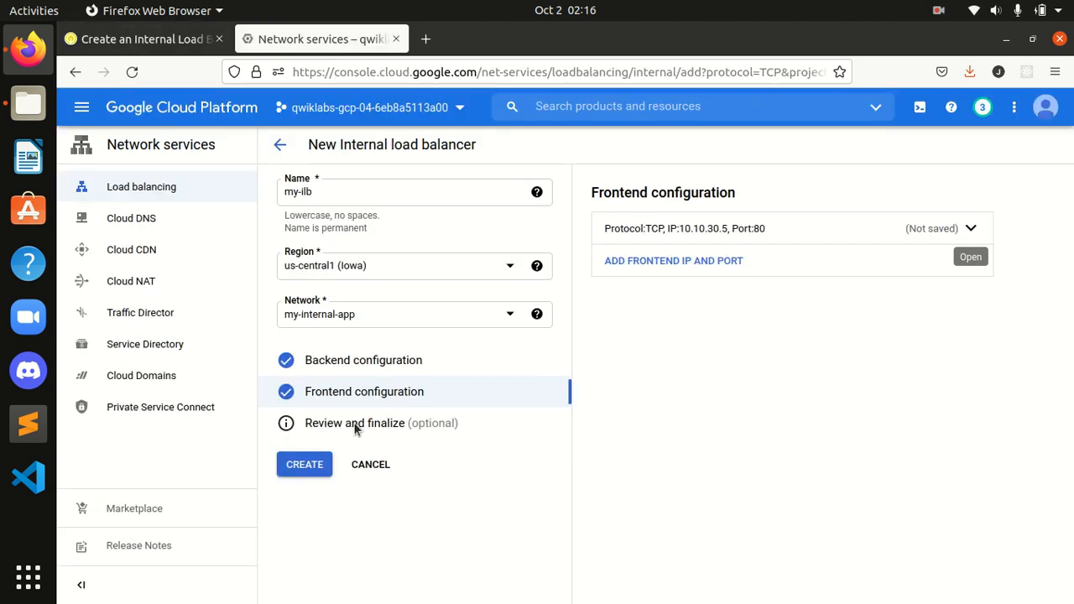
pyautogui.click(295, 469)
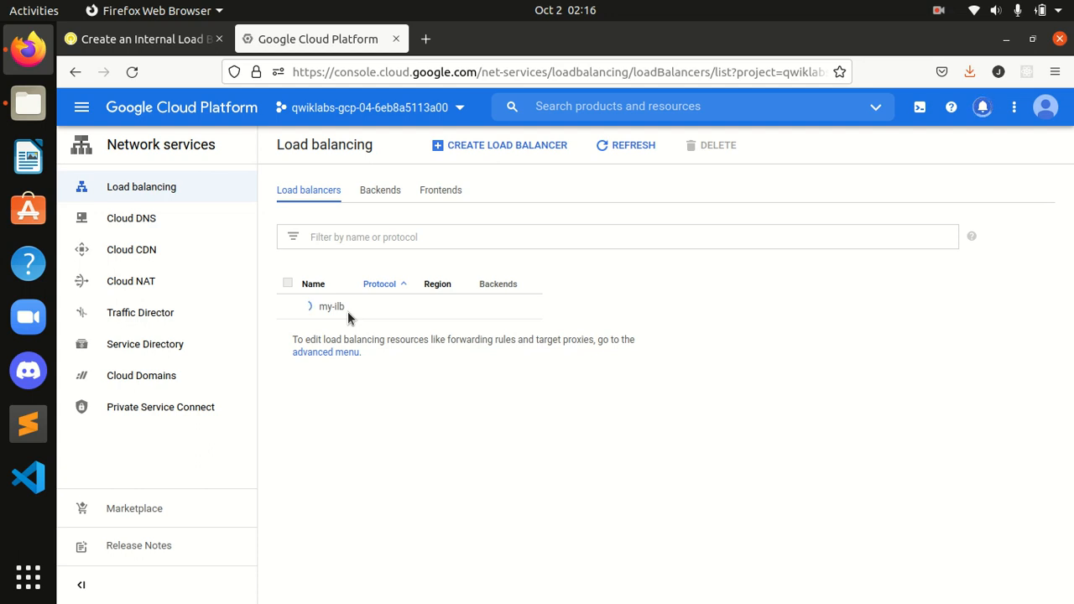
# - Return to the Qwiklabs page and run the progress check for Configure the Internal Load Balancer, including from the checkpoints list
pyautogui.click(160, 39)
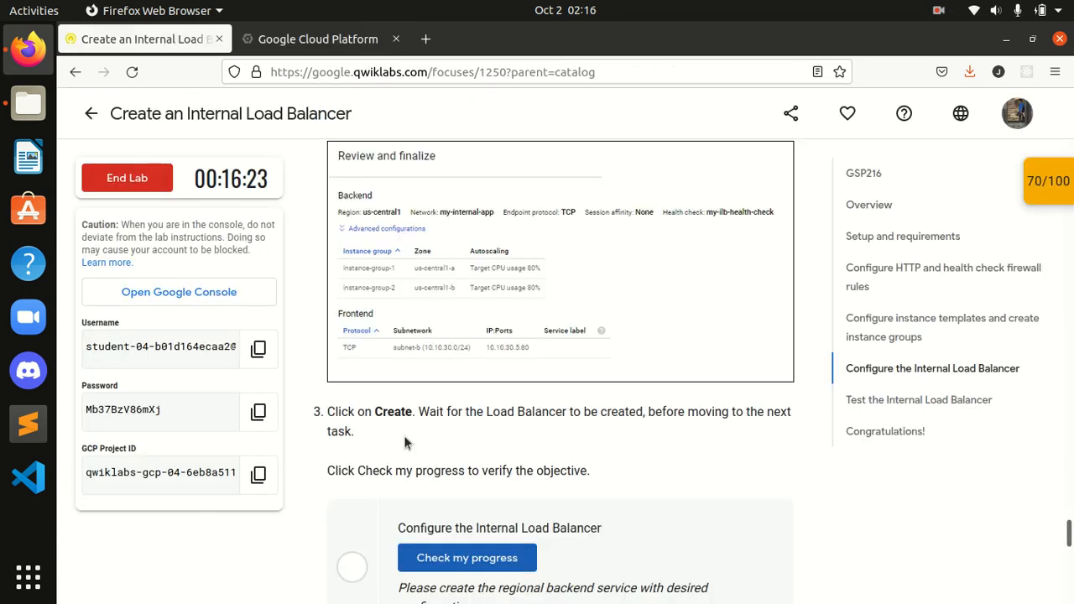
pyautogui.scroll(-3, 362, 420)
pyautogui.click(467, 378)
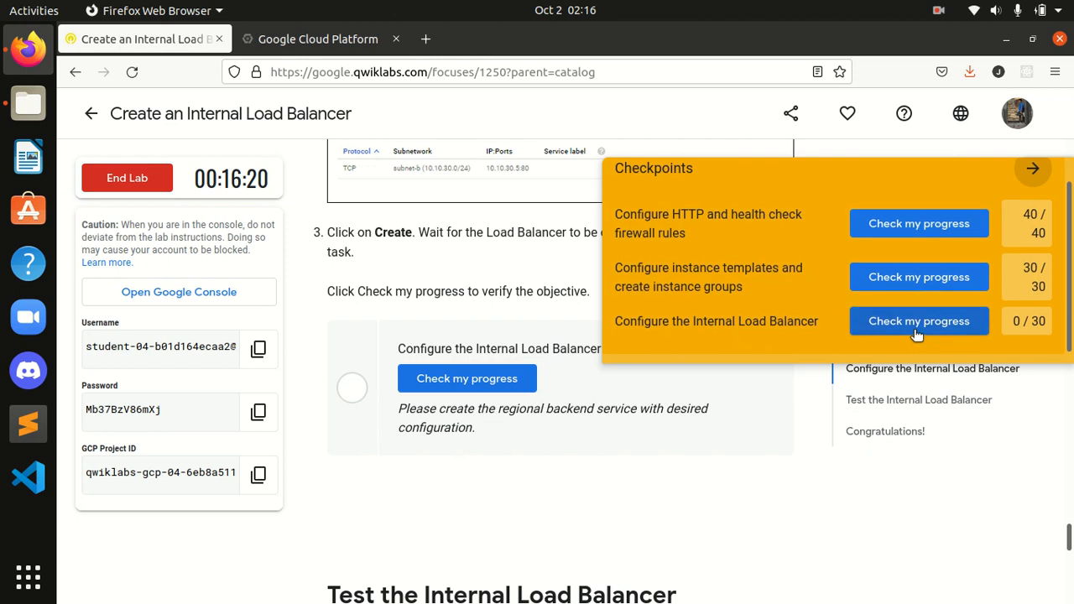
pyautogui.click(917, 323)
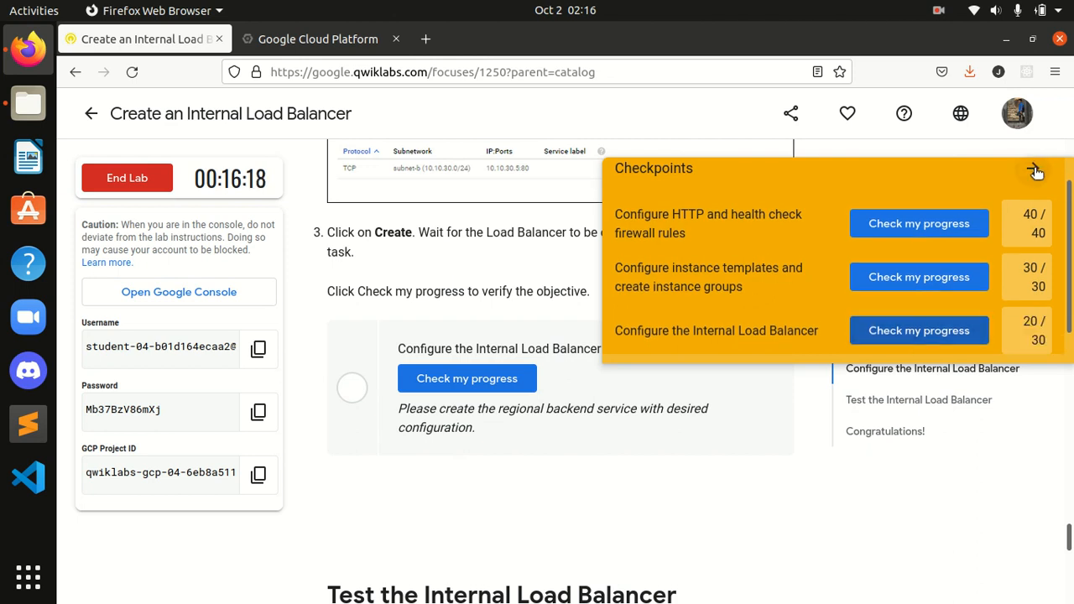
pyautogui.click(1037, 168)
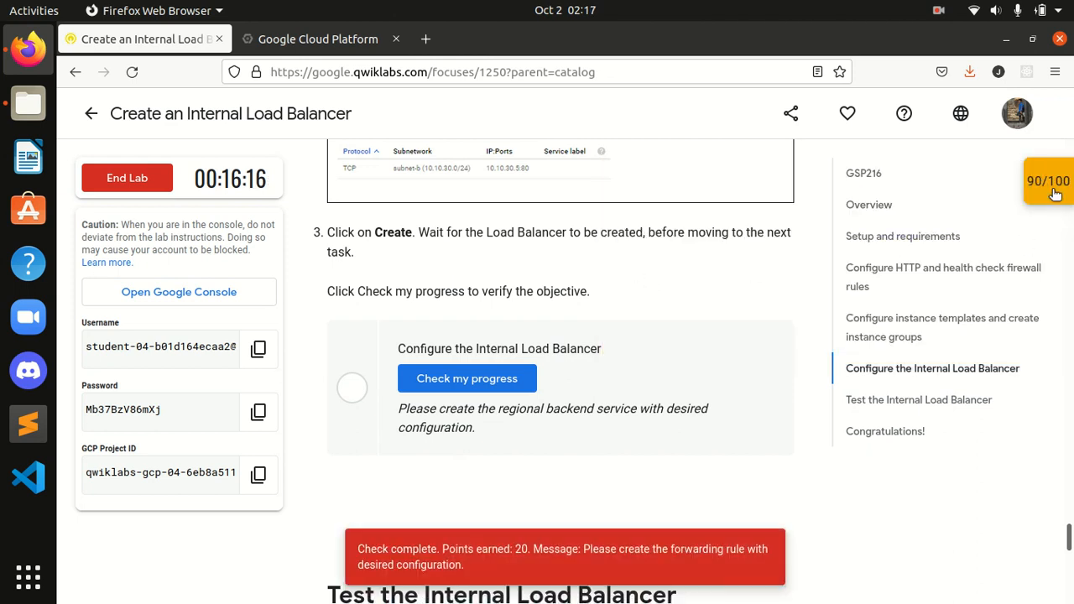
pyautogui.click(1054, 193)
pyautogui.click(889, 333)
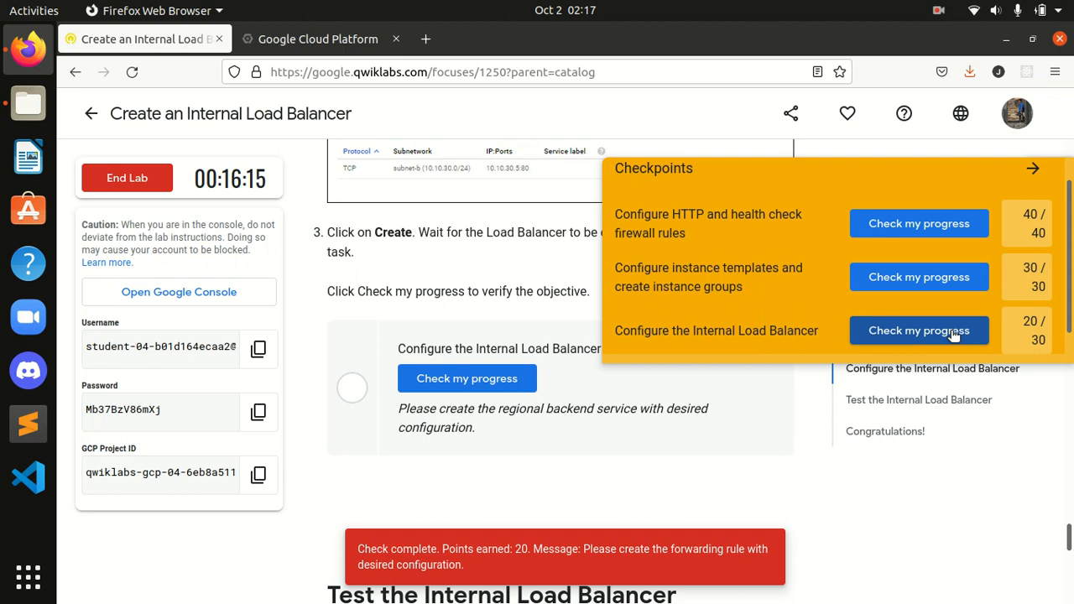
pyautogui.click(1039, 180)
pyautogui.click(472, 380)
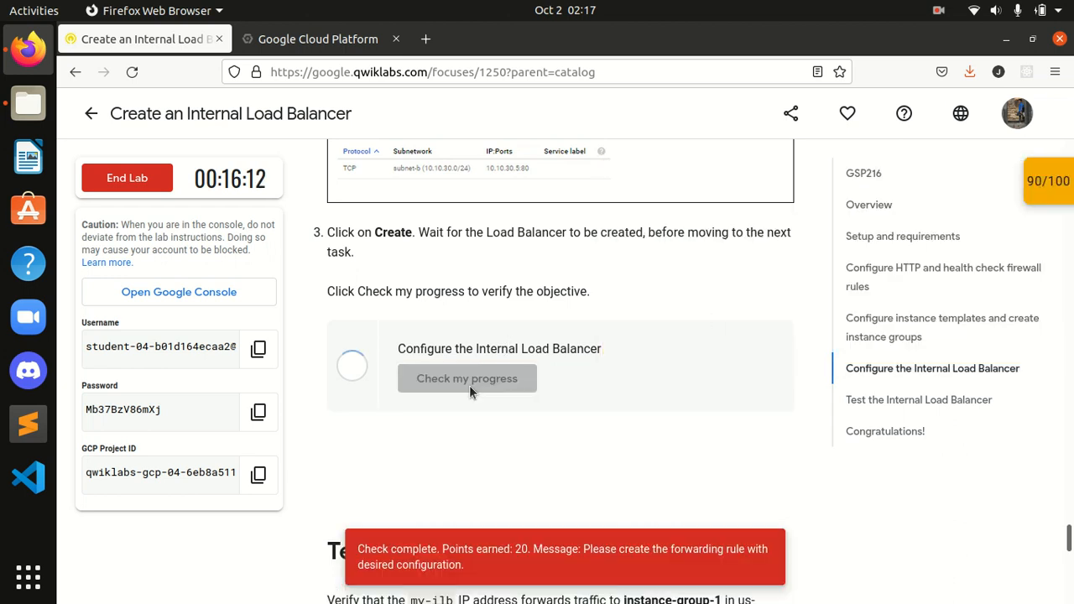
# - Look at the creation status of my-ilb in the console, and recheck the Configure the Internal Load Balancer objective in the lab
pyautogui.click(317, 38)
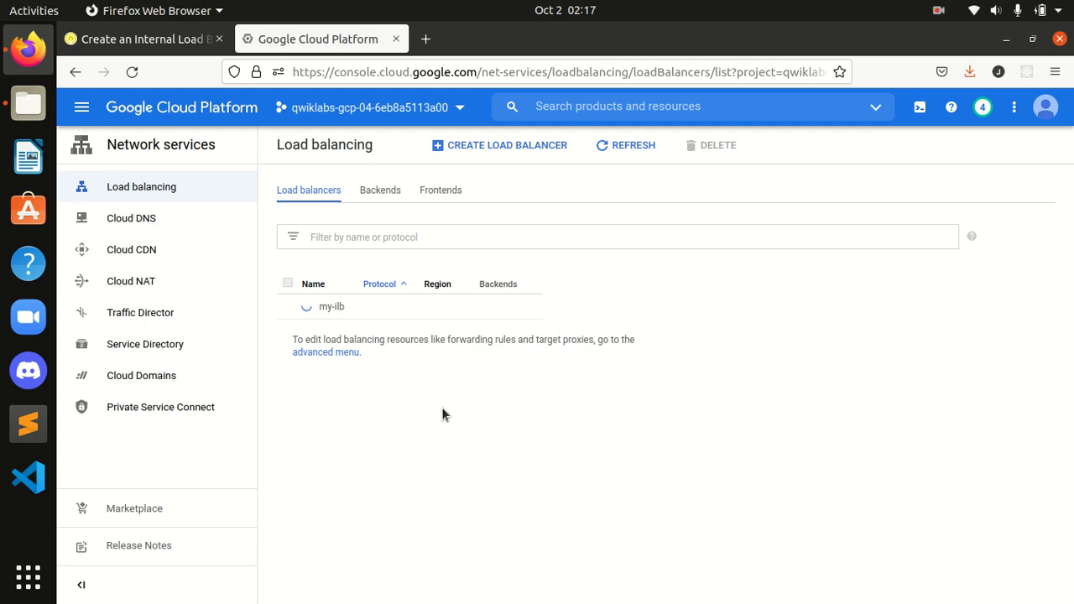
pyautogui.click(142, 38)
pyautogui.click(466, 378)
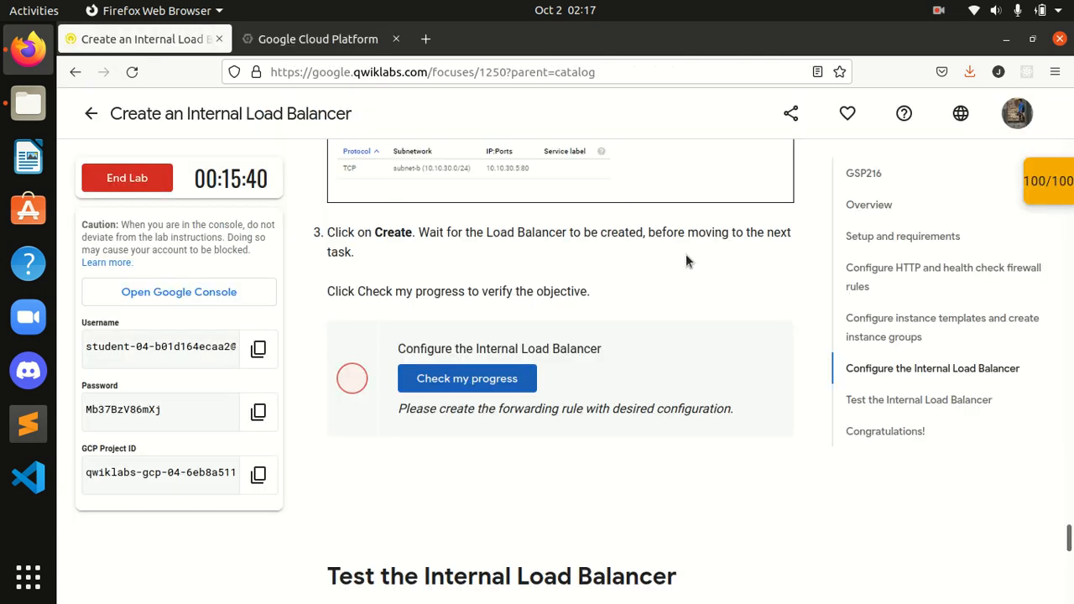
pyautogui.click(465, 384)
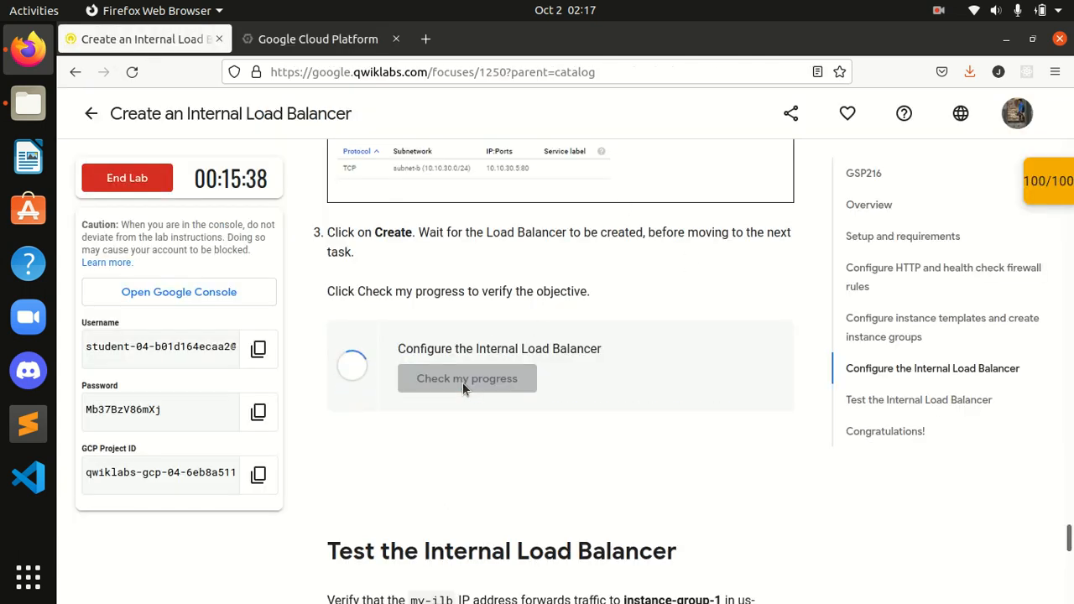
# - End the lab and dismiss the satisfaction survey without rating it
pyautogui.click(162, 185)
pyautogui.click(725, 415)
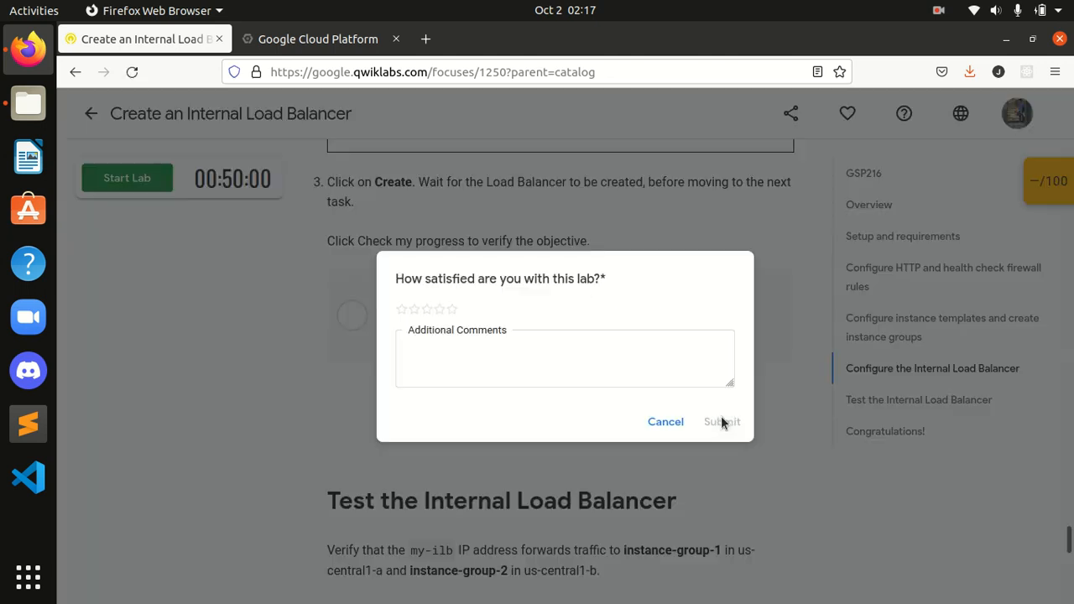
pyautogui.click(662, 420)
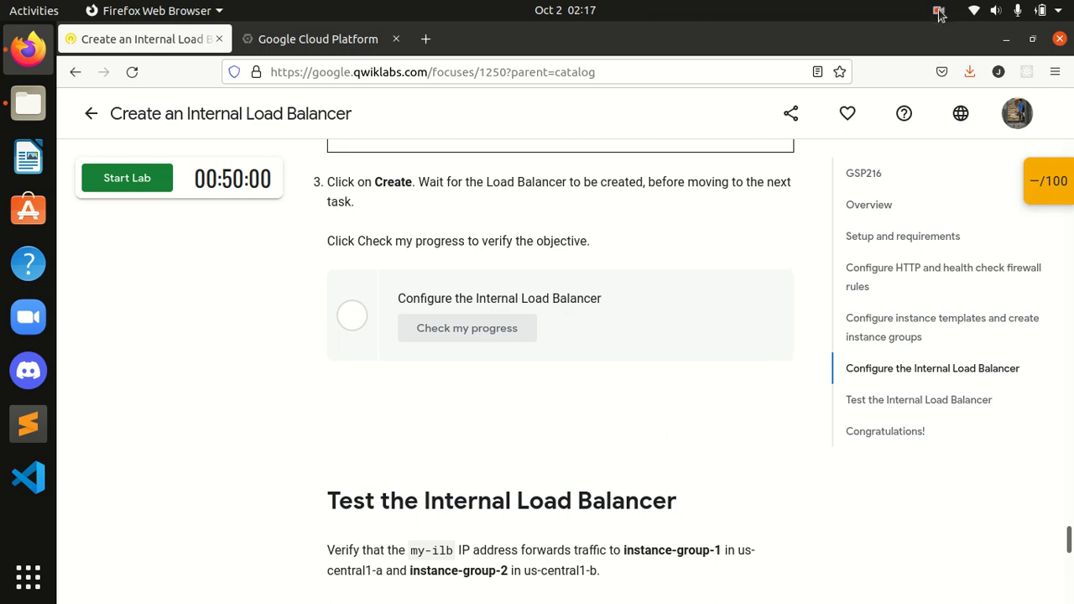